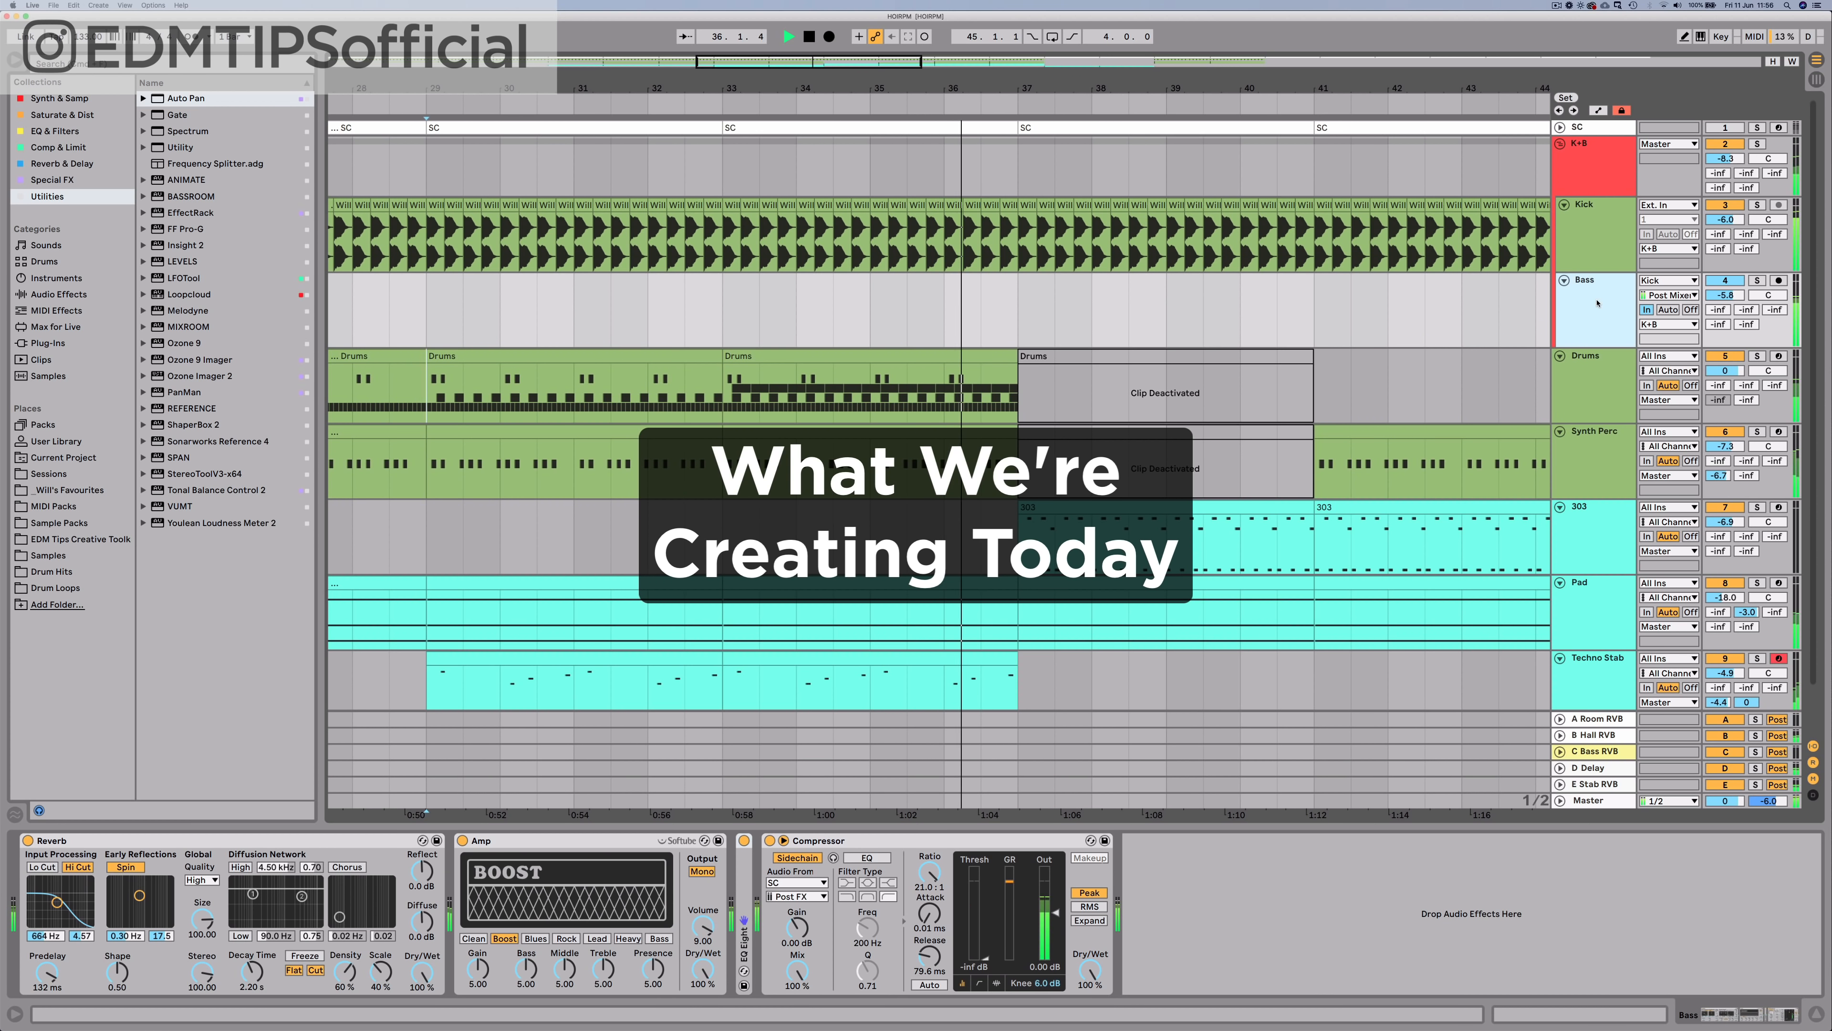
pyautogui.click(1595, 243)
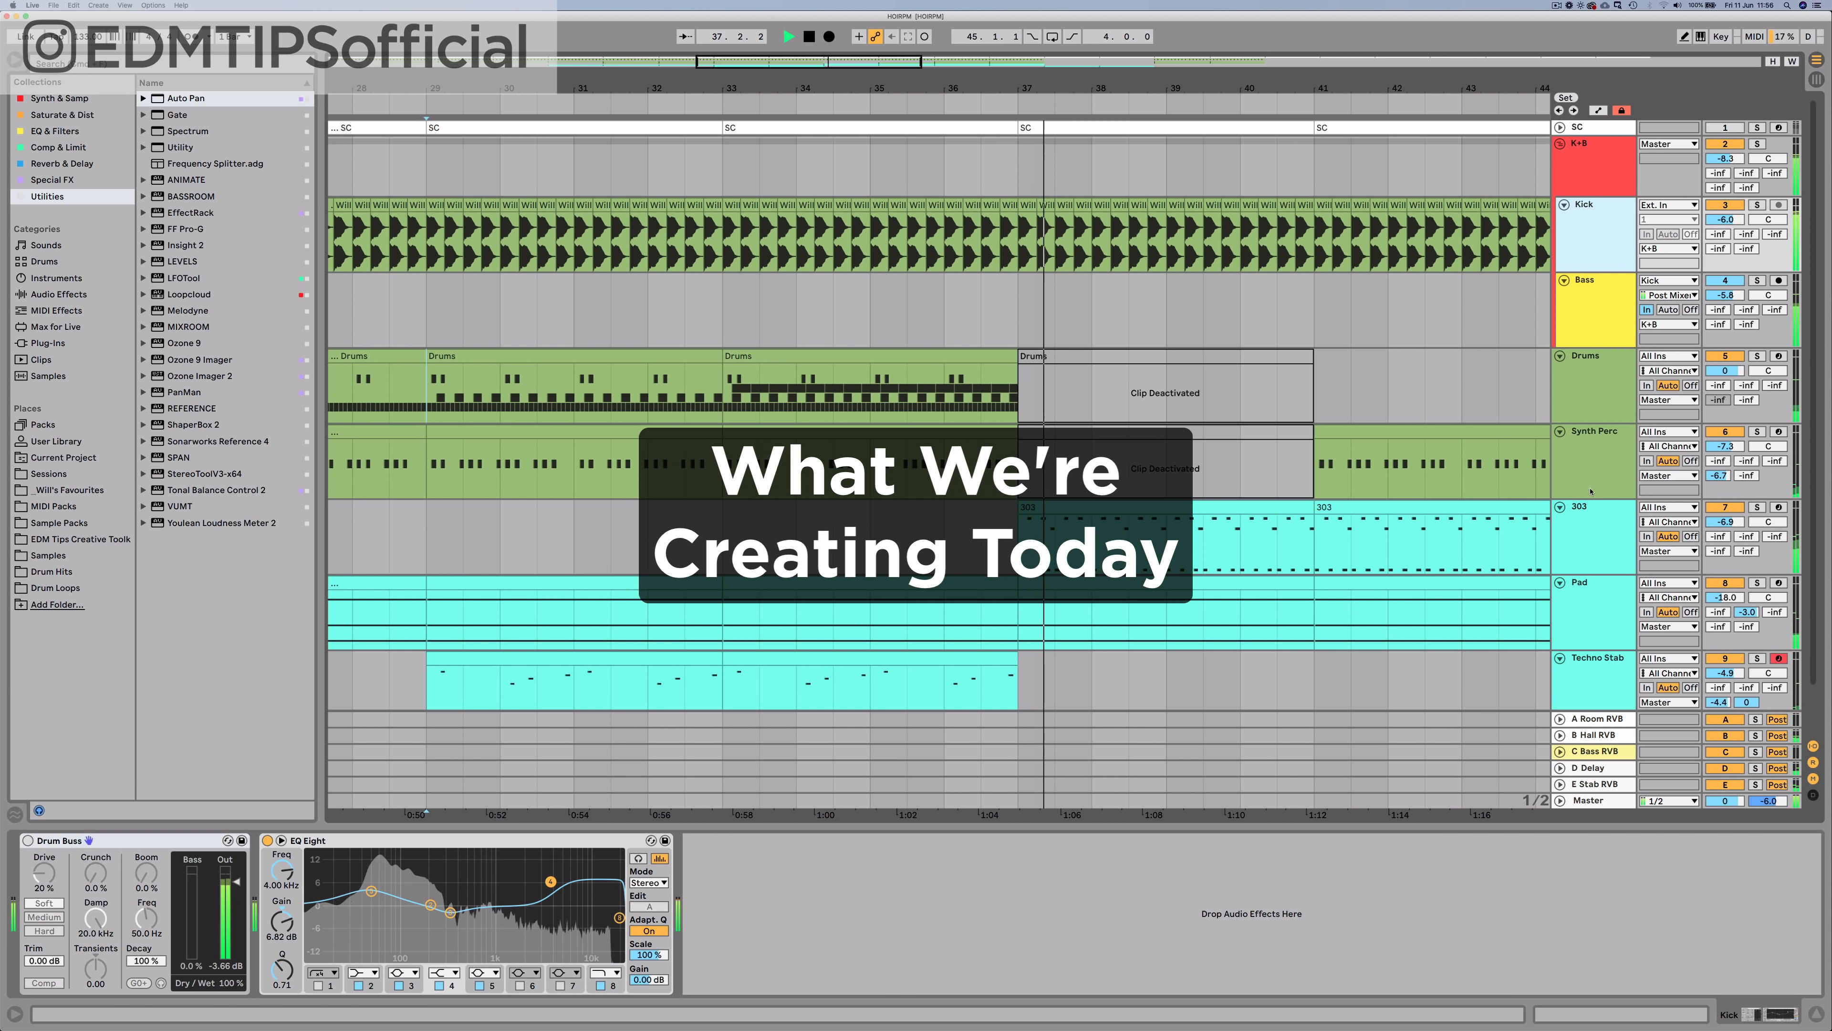
pyautogui.click(1585, 531)
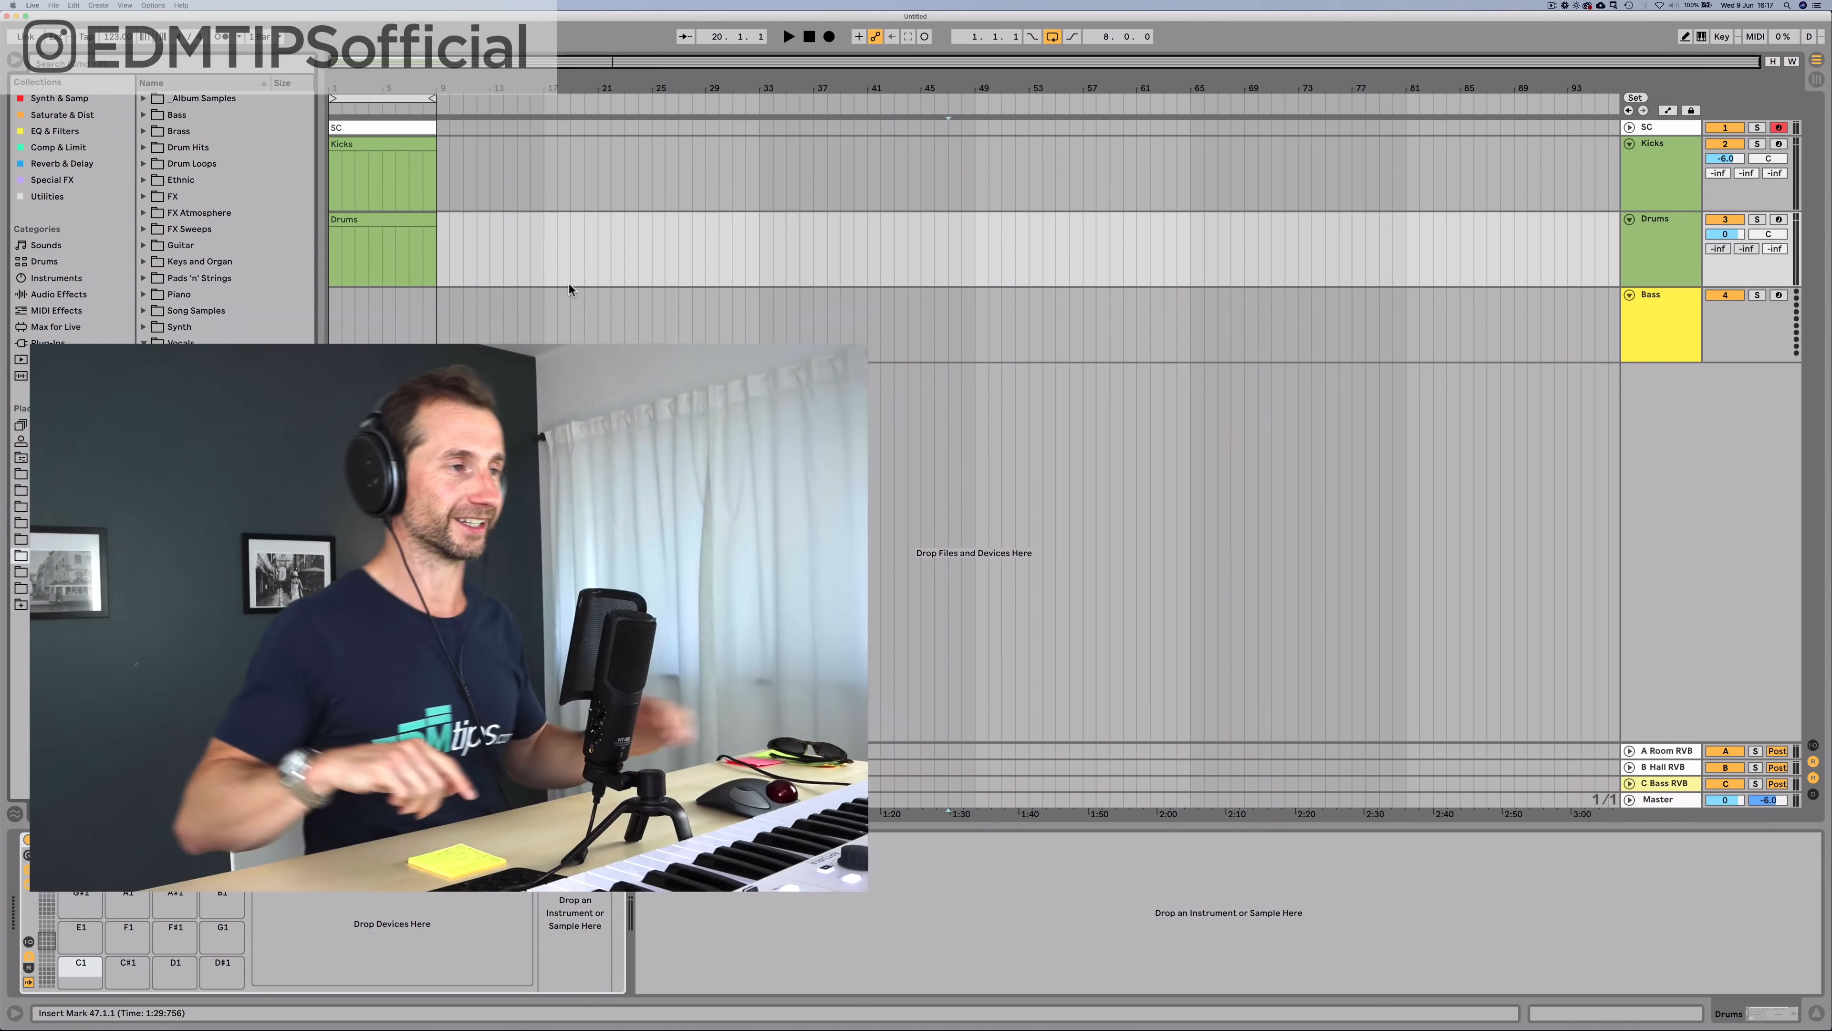
# Step: Set the project tempo to 132 BPM
pyautogui.click(114, 38)
pyautogui.write('132')
pyautogui.press('Return')
pyautogui.moveTo(365, 85); pyautogui.dragTo(394, 119)
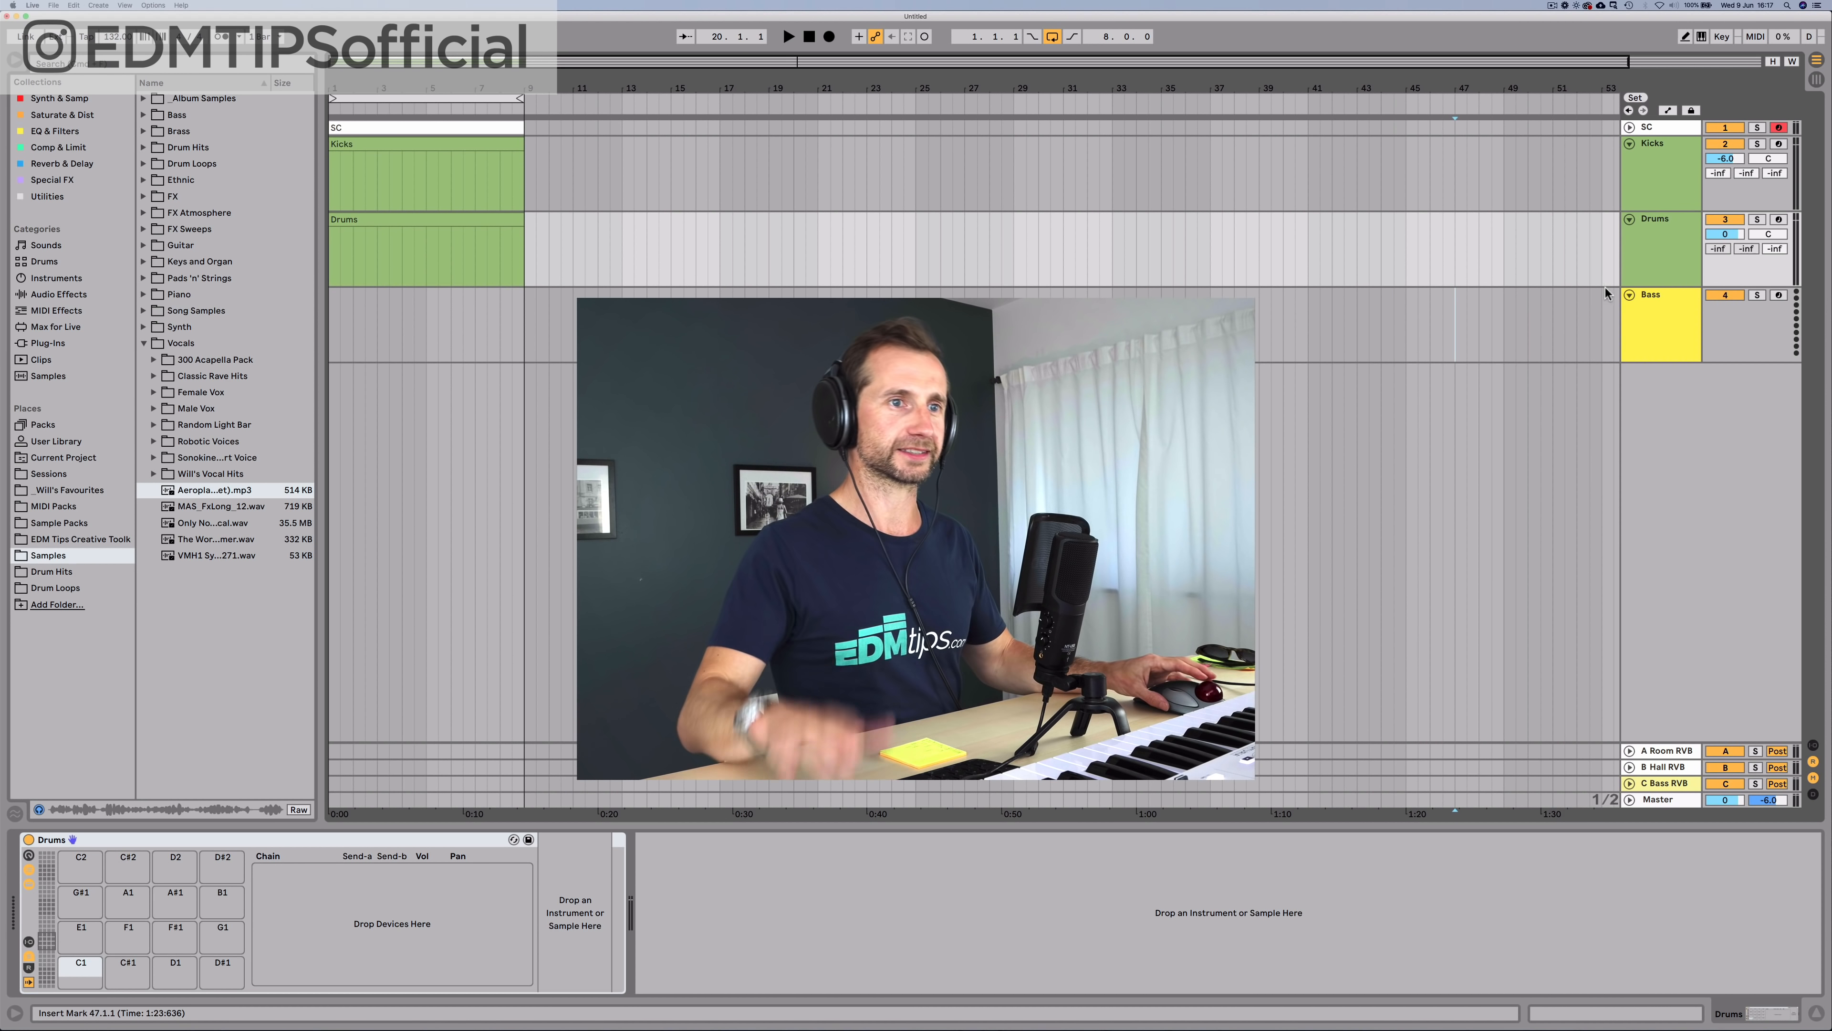
# Step: Delete the Bass and Drums tracks and insert a new audio track below Kicks
pyautogui.click(1642, 310)
pyautogui.press('BackSpace')
pyautogui.press('BackSpace')
pyautogui.click(1683, 173)
pyautogui.press('super+t')
# Step: Browse the favourites sample folder and expand its Drum Hits and Kicks subfolders
pyautogui.click(54, 524)
pyautogui.click(54, 558)
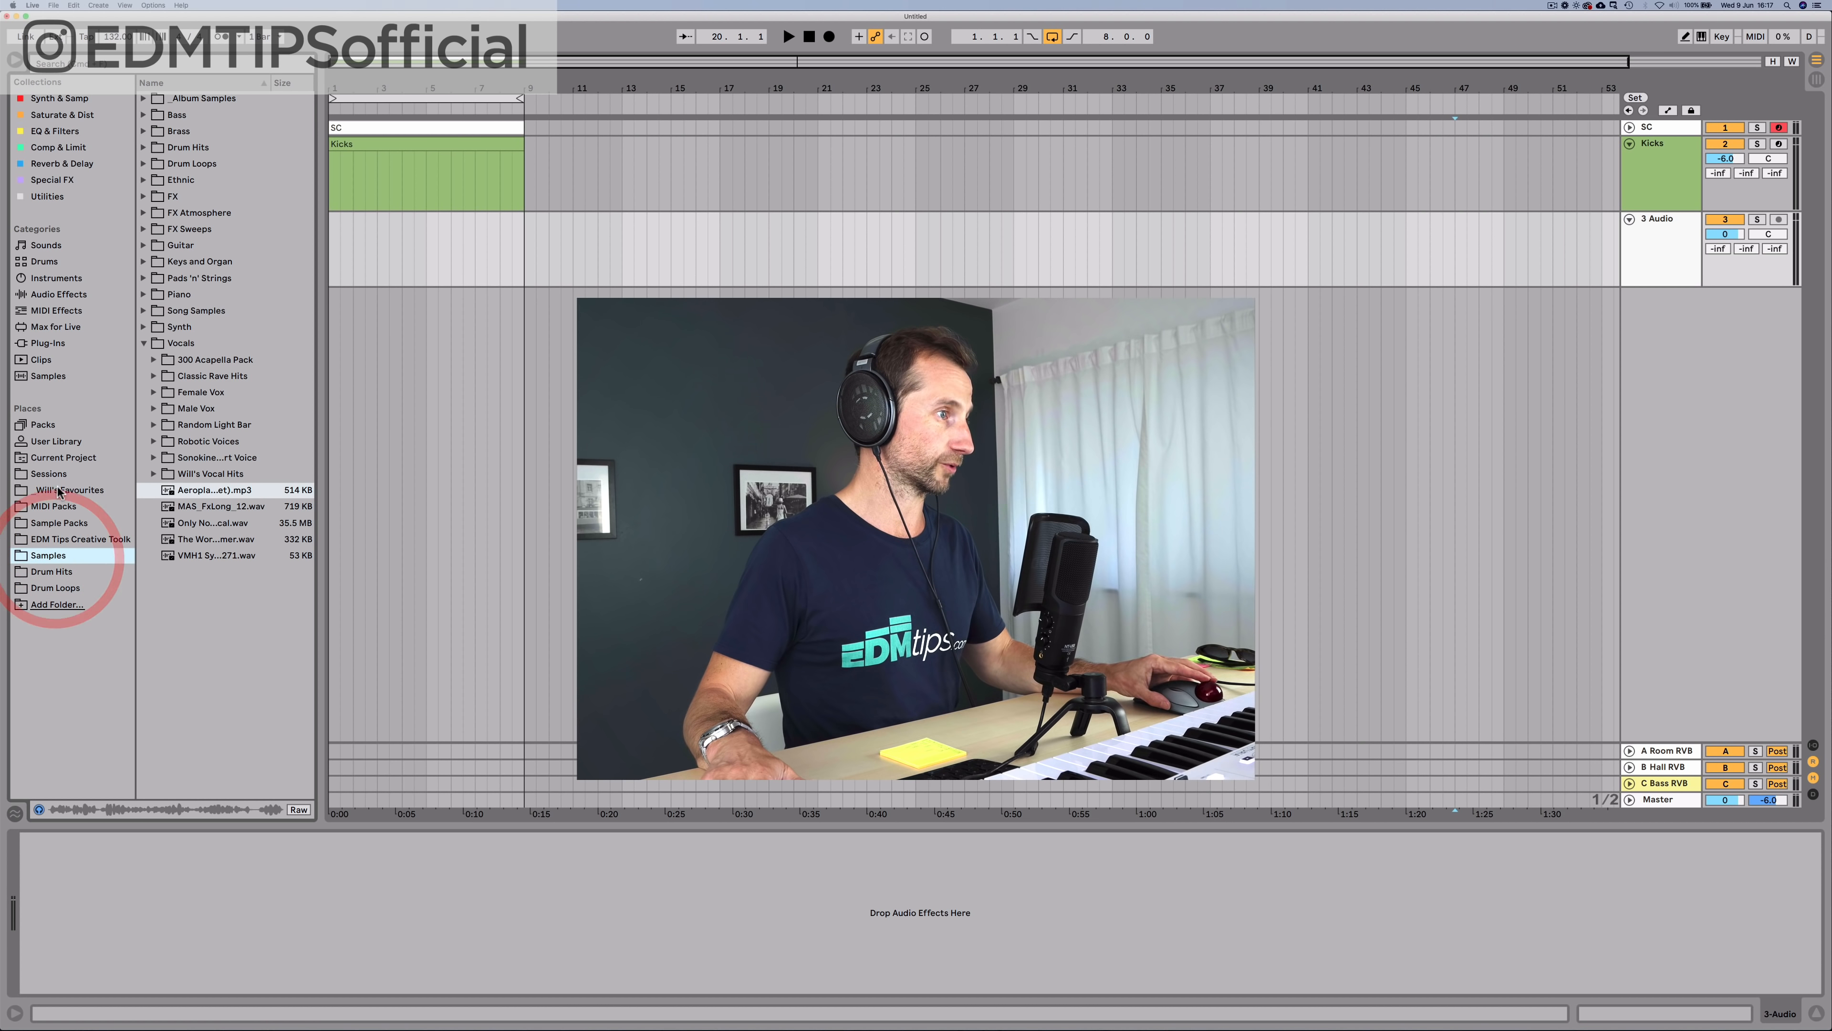
pyautogui.click(57, 487)
pyautogui.click(176, 117)
pyautogui.press('Right')
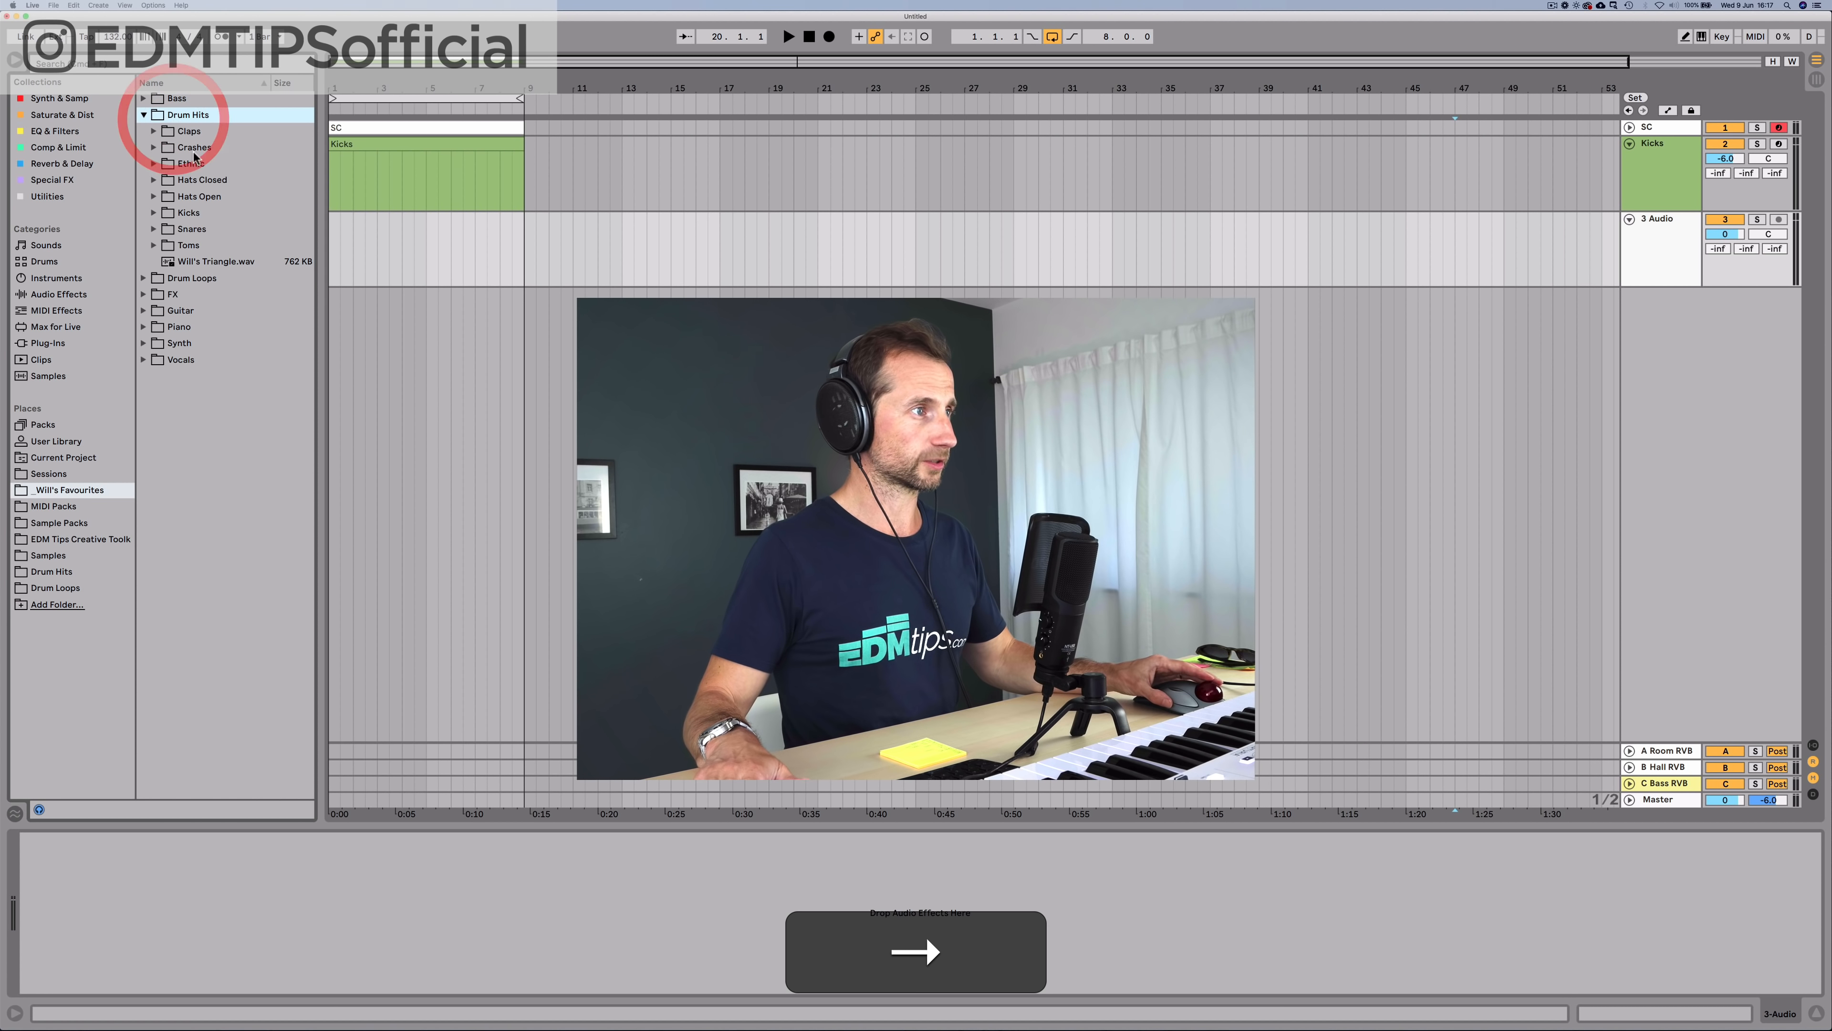
pyautogui.click(188, 211)
pyautogui.press('Right')
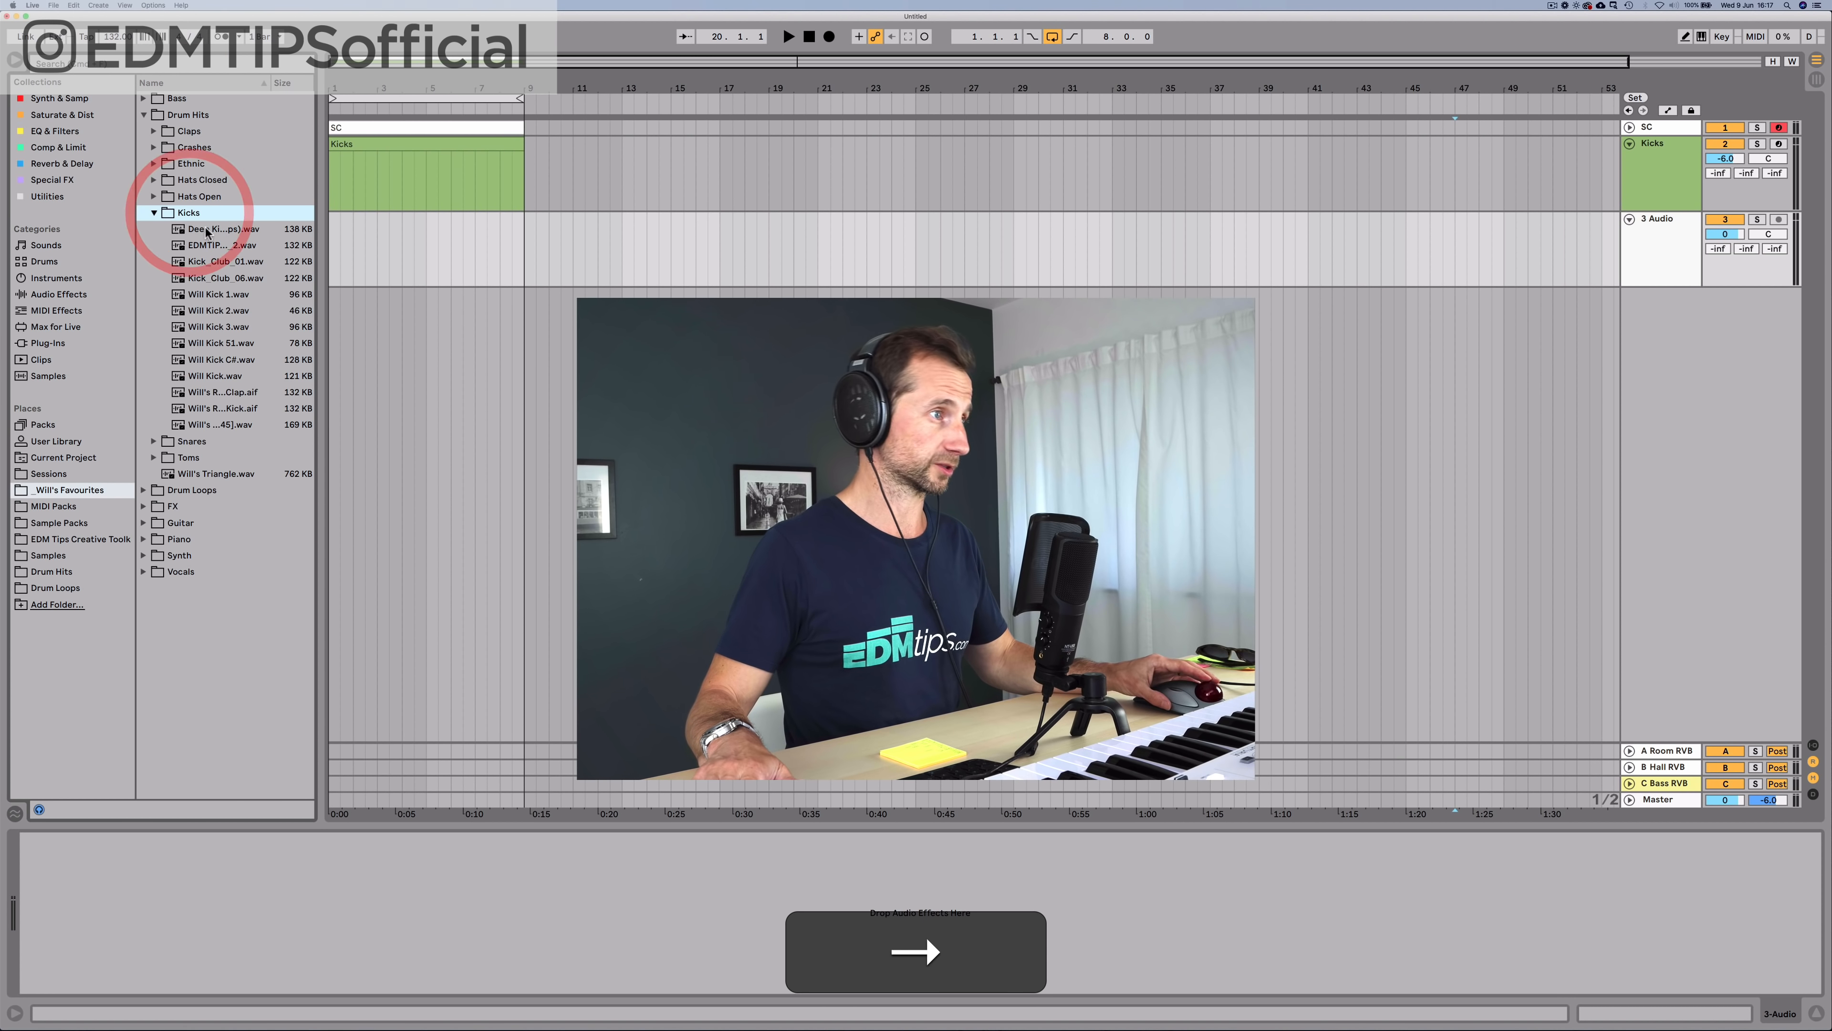
# Step: Preview several kick samples and place the Techno Kick sample at the start of the new audio track
pyautogui.click(212, 249)
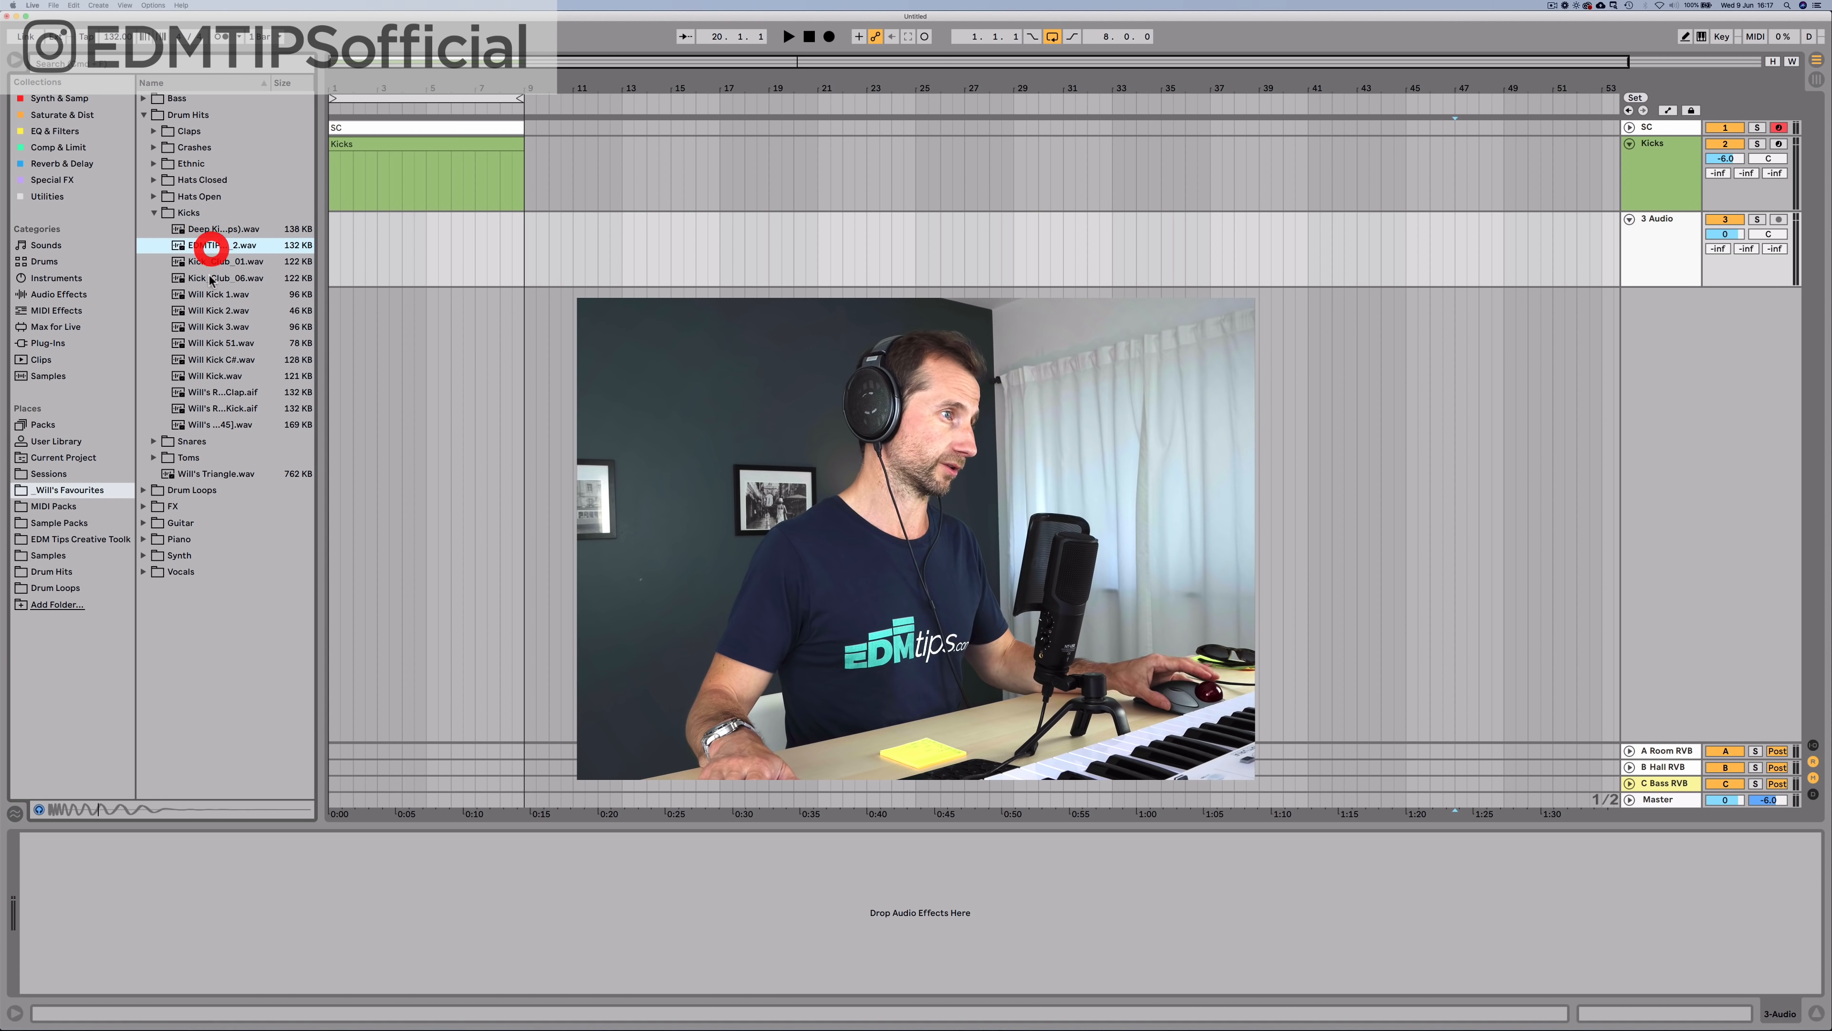
pyautogui.click(215, 404)
pyautogui.press('Down')
pyautogui.moveTo(220, 425); pyautogui.dragTo(334, 270)
pyautogui.moveTo(333, 92); pyautogui.dragTo(364, 264)
pyautogui.click(327, 252)
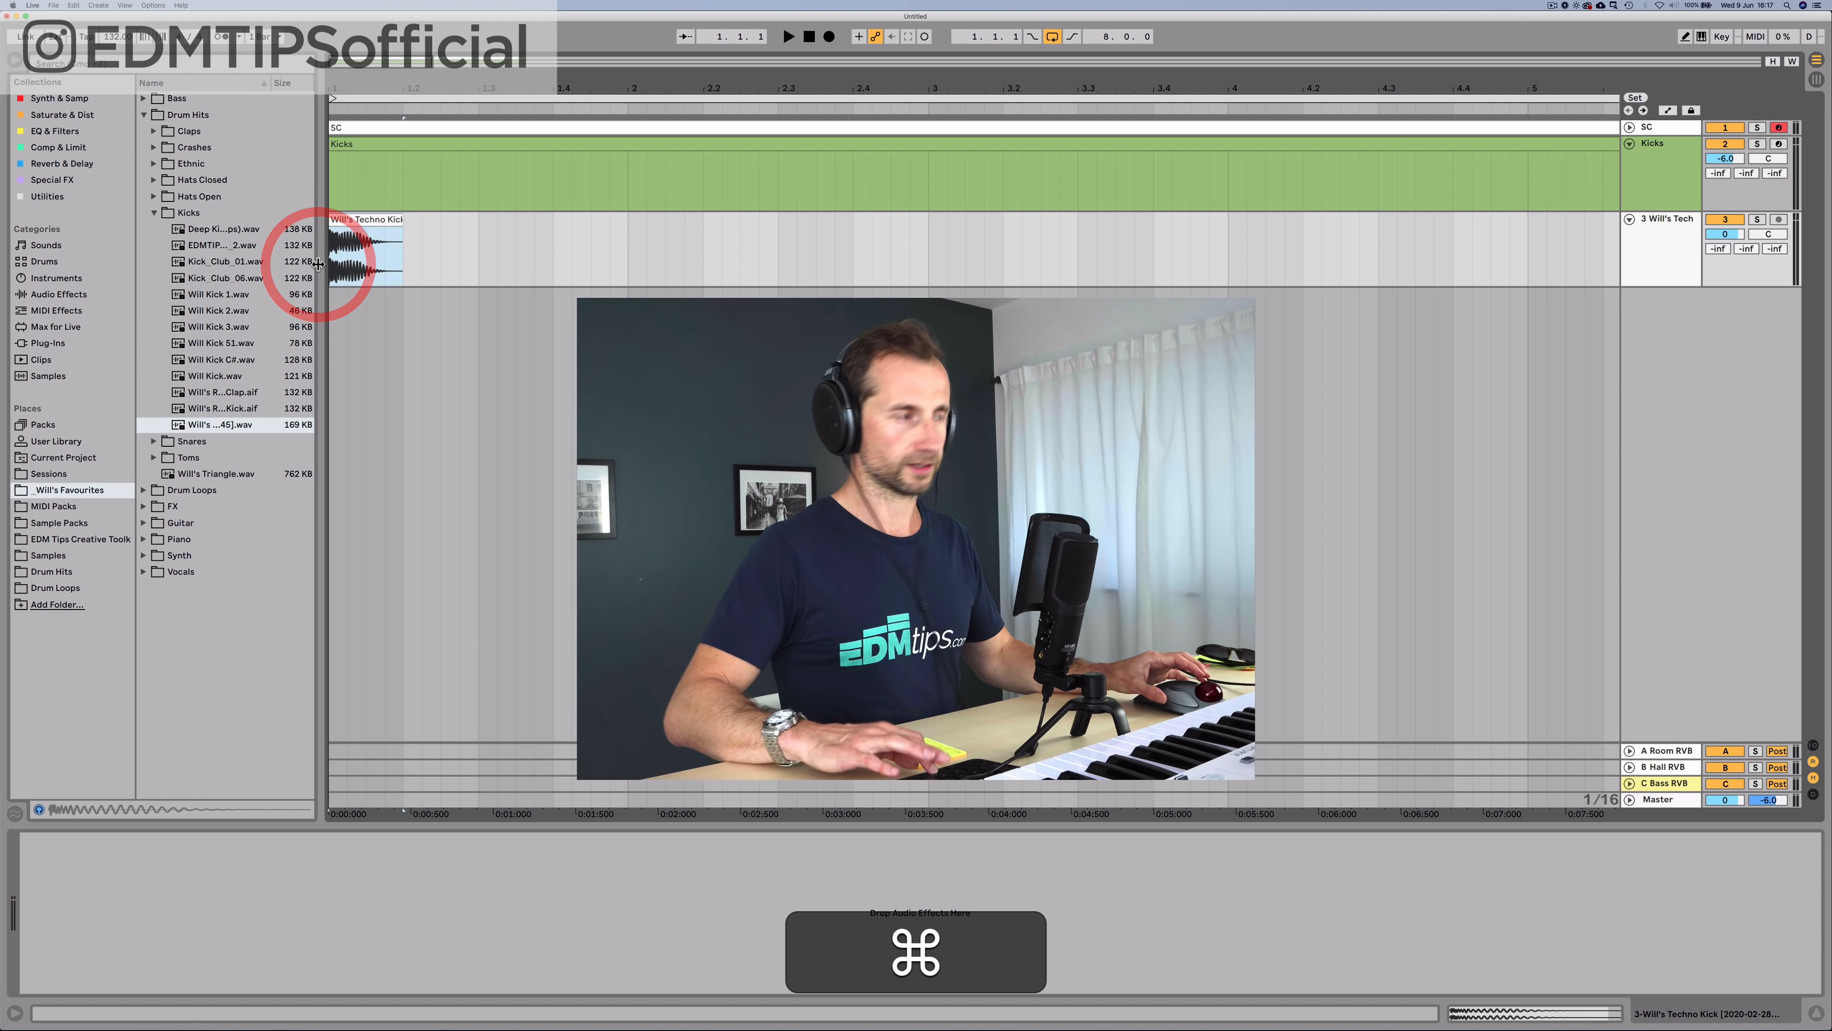
# Step: Duplicate the kick clip repeatedly so a kick falls on every beat up into bar 4
pyautogui.press('super+d')
pyautogui.press('super+d')
pyautogui.press('super+d')
pyautogui.press('super+d')
pyautogui.press('super+d')
pyautogui.press('super+space')
pyautogui.press('super+space')
pyautogui.press('super+d')
pyautogui.press('super+d')
pyautogui.press('super+d')
pyautogui.press('super+d')
pyautogui.press('super+d')
pyautogui.press('super+d')
pyautogui.press('super+d')
pyautogui.press('super+d')
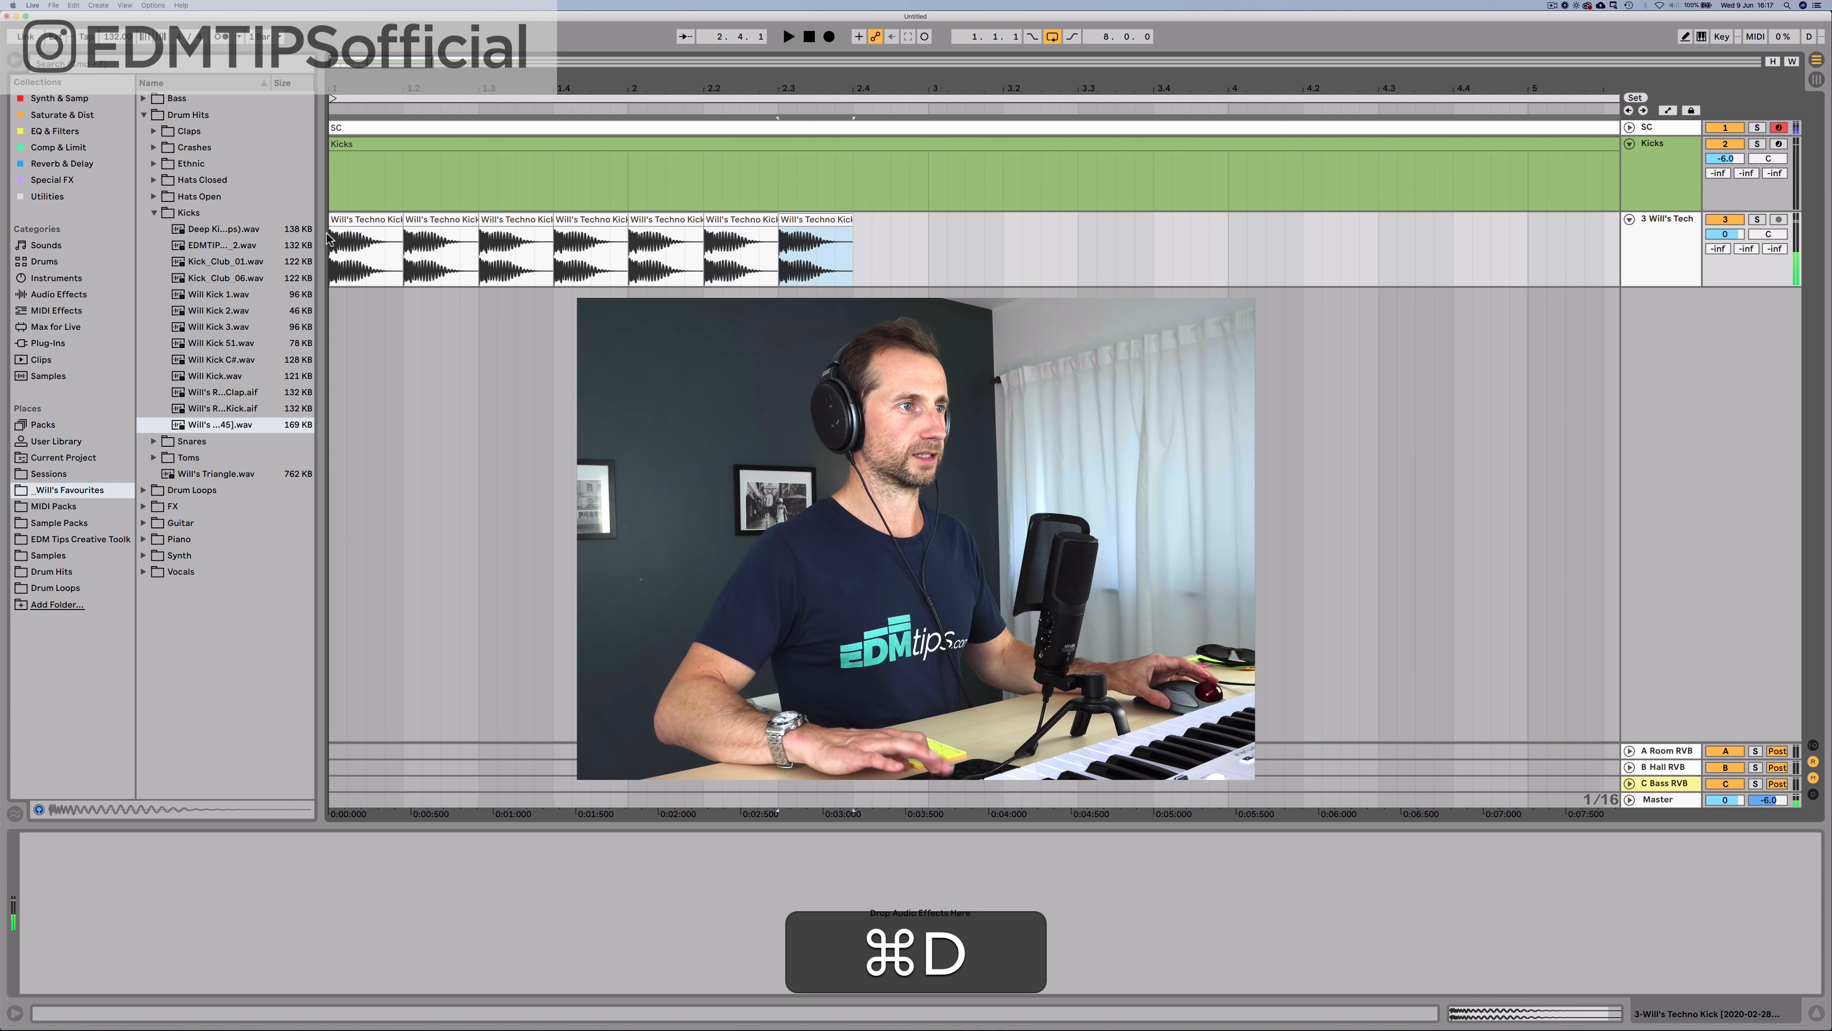
pyautogui.scroll(-5, 563, 164)
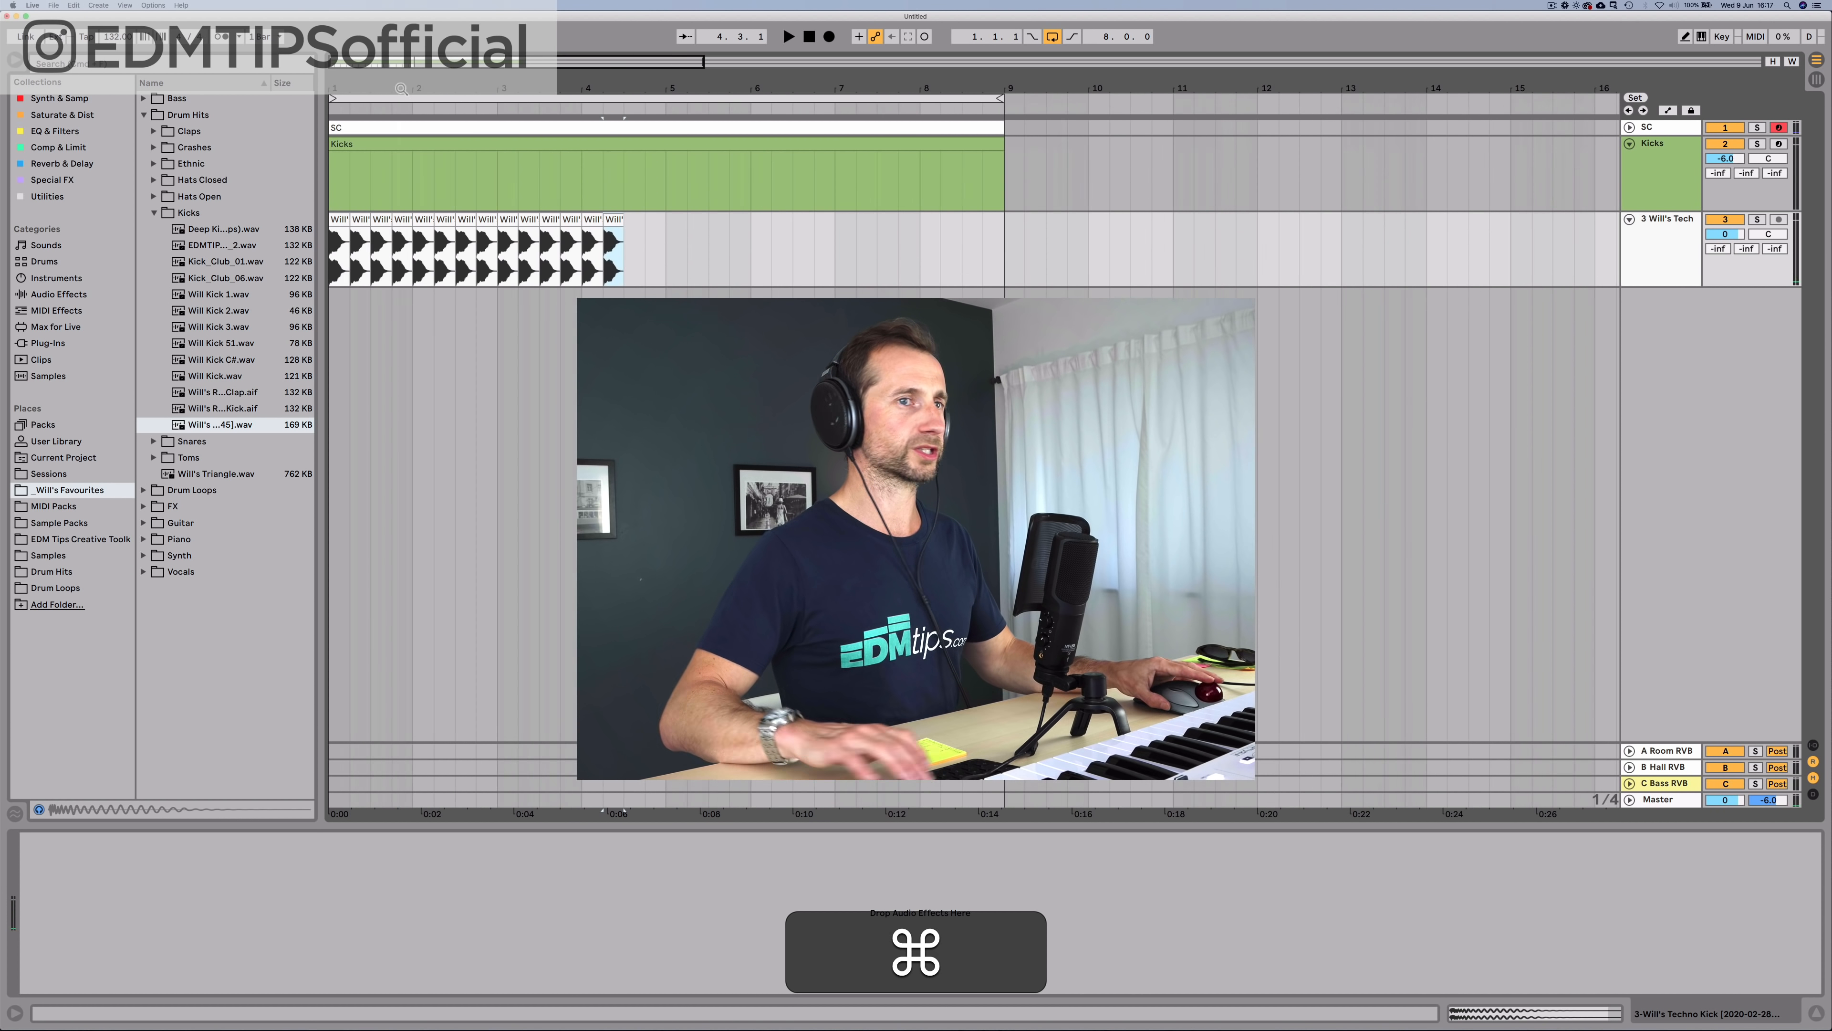
# Step: Lower the techno kick track to -6 dB, completing its pattern and setting the loop to exactly four bars
pyautogui.moveTo(1725, 234); pyautogui.dragTo(1725, 248)
pyautogui.press('super+d')
pyautogui.press('super+d')
pyautogui.moveTo(1000, 98); pyautogui.dragTo(662, 98)
pyautogui.click(1629, 263)
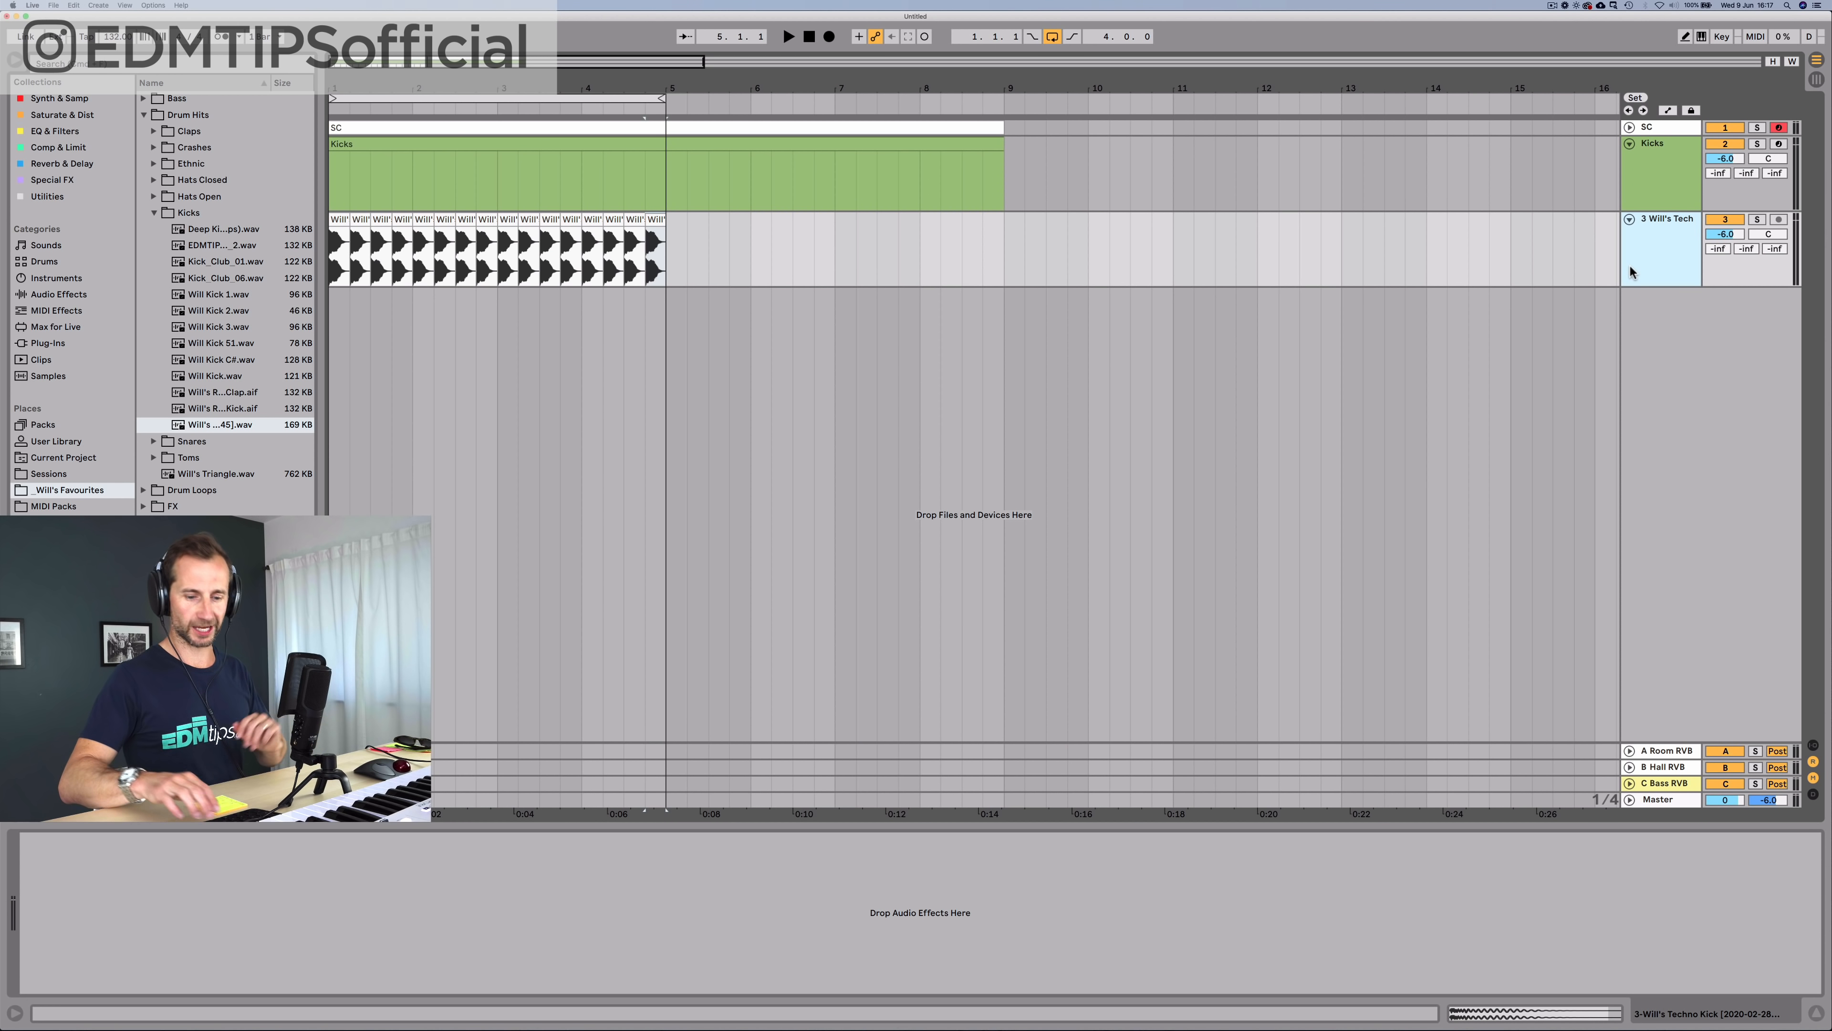
# Step: Save the Live set in the Sessions folder under the name HORPM
pyautogui.press('super+s')
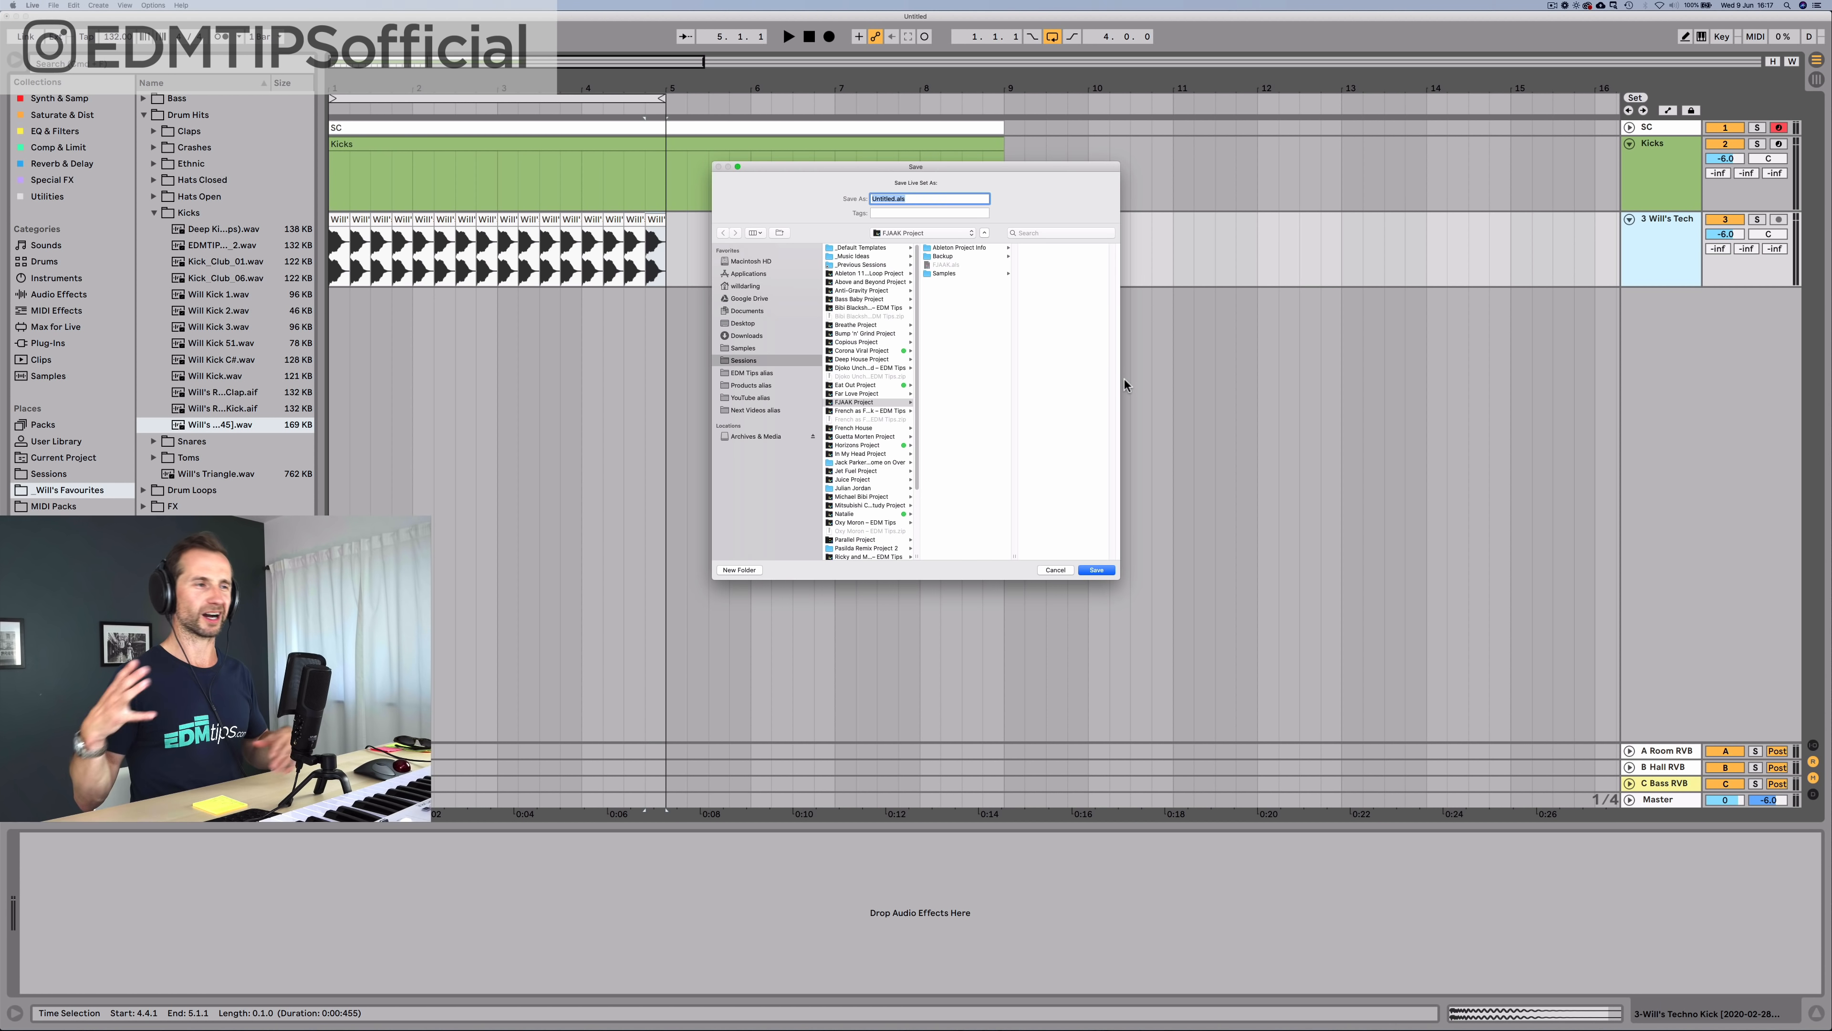
pyautogui.click(758, 361)
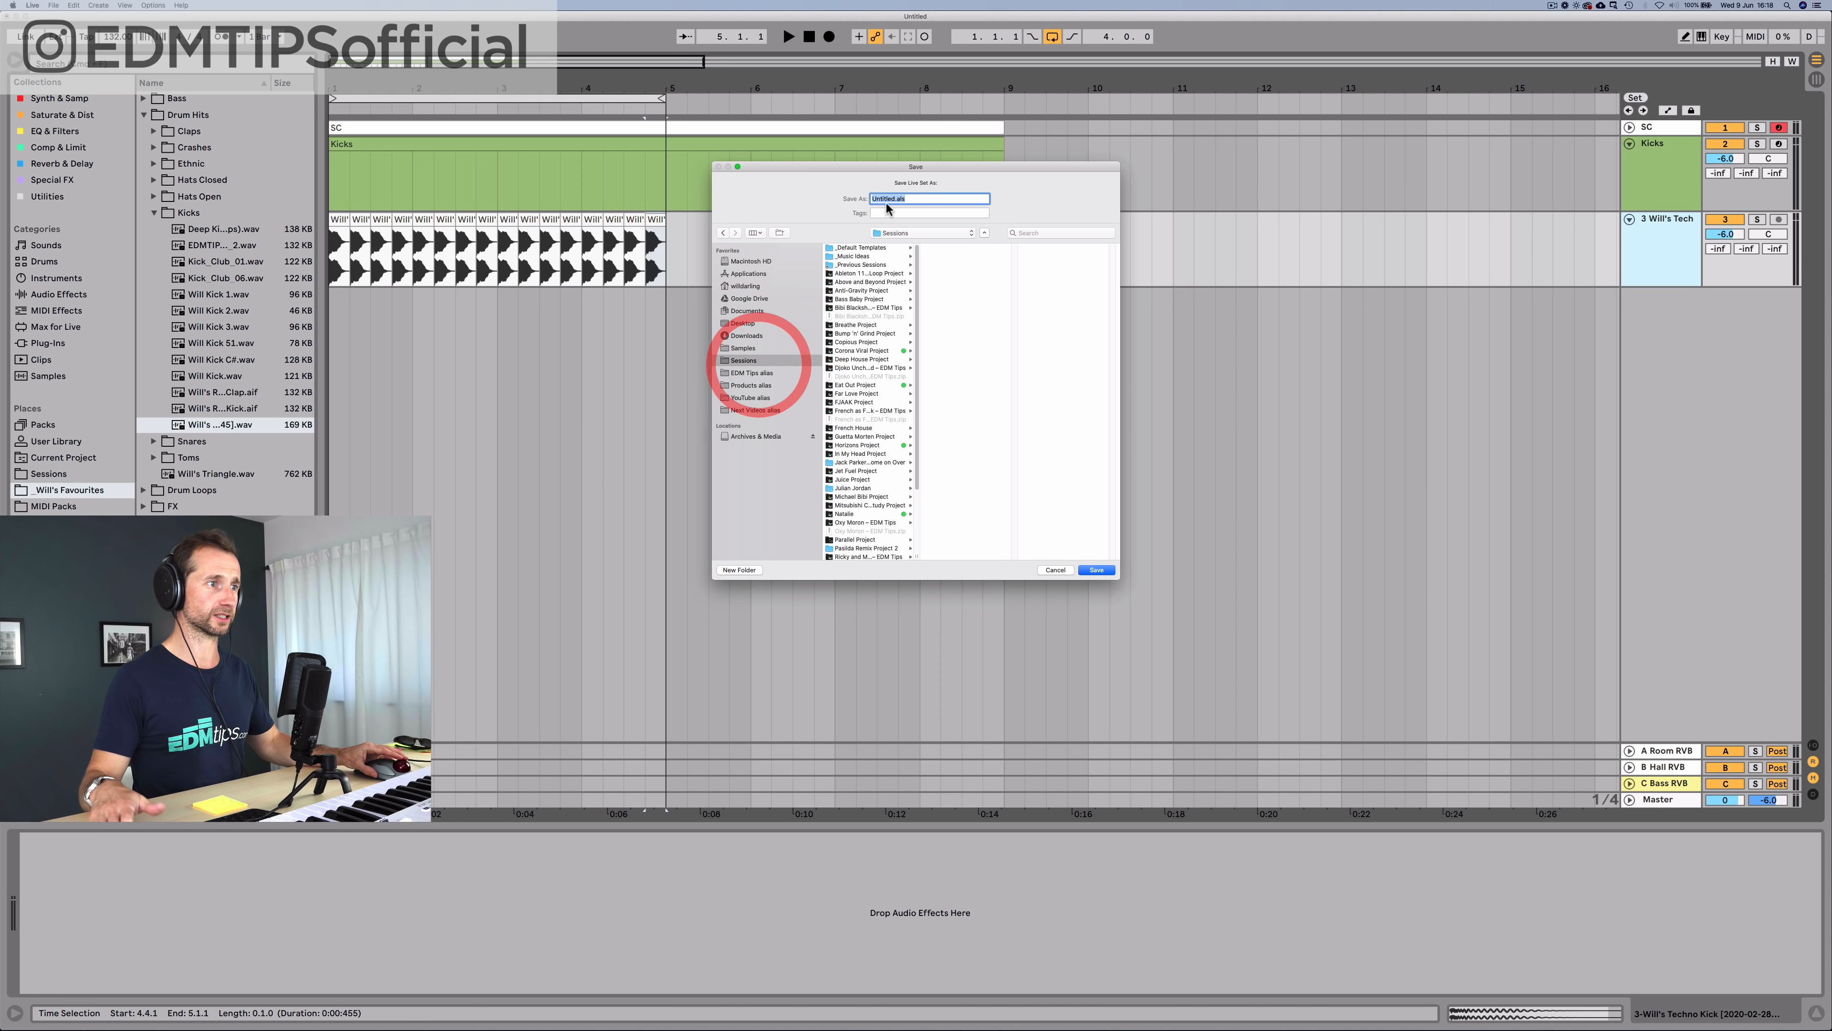
pyautogui.write('HUIOPM')
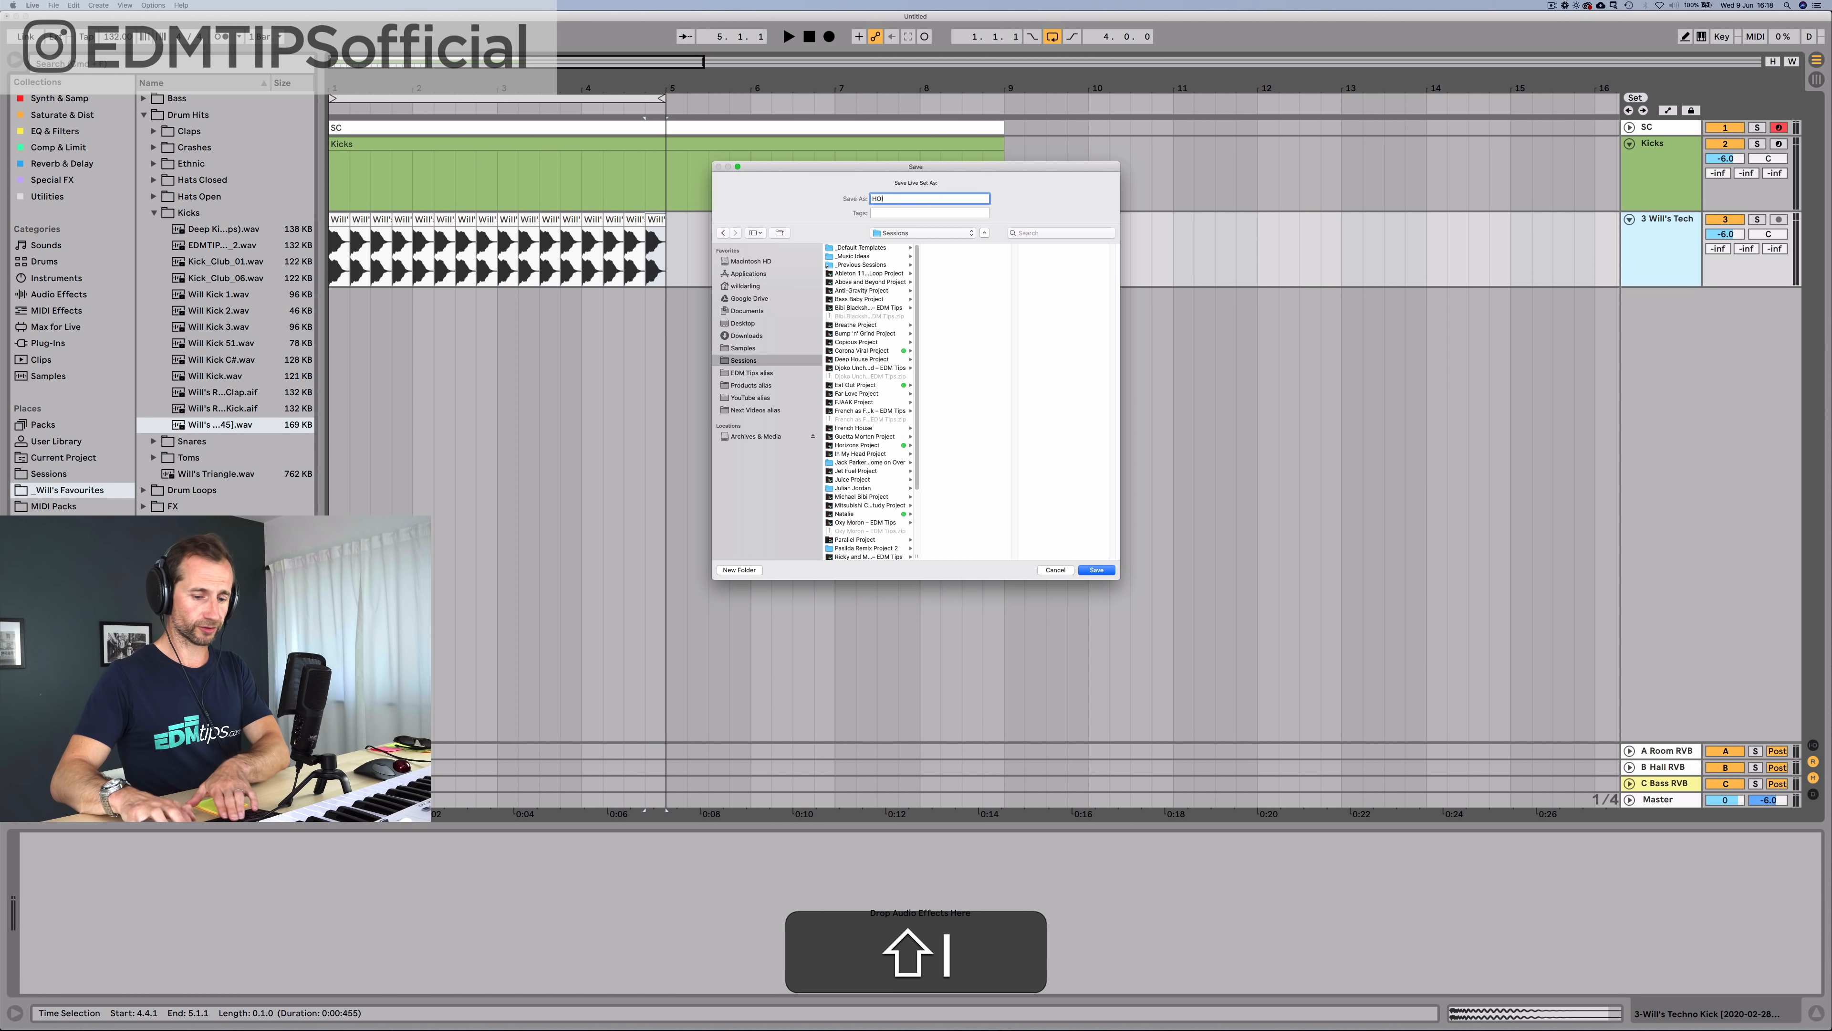
pyautogui.doubleClick(879, 196)
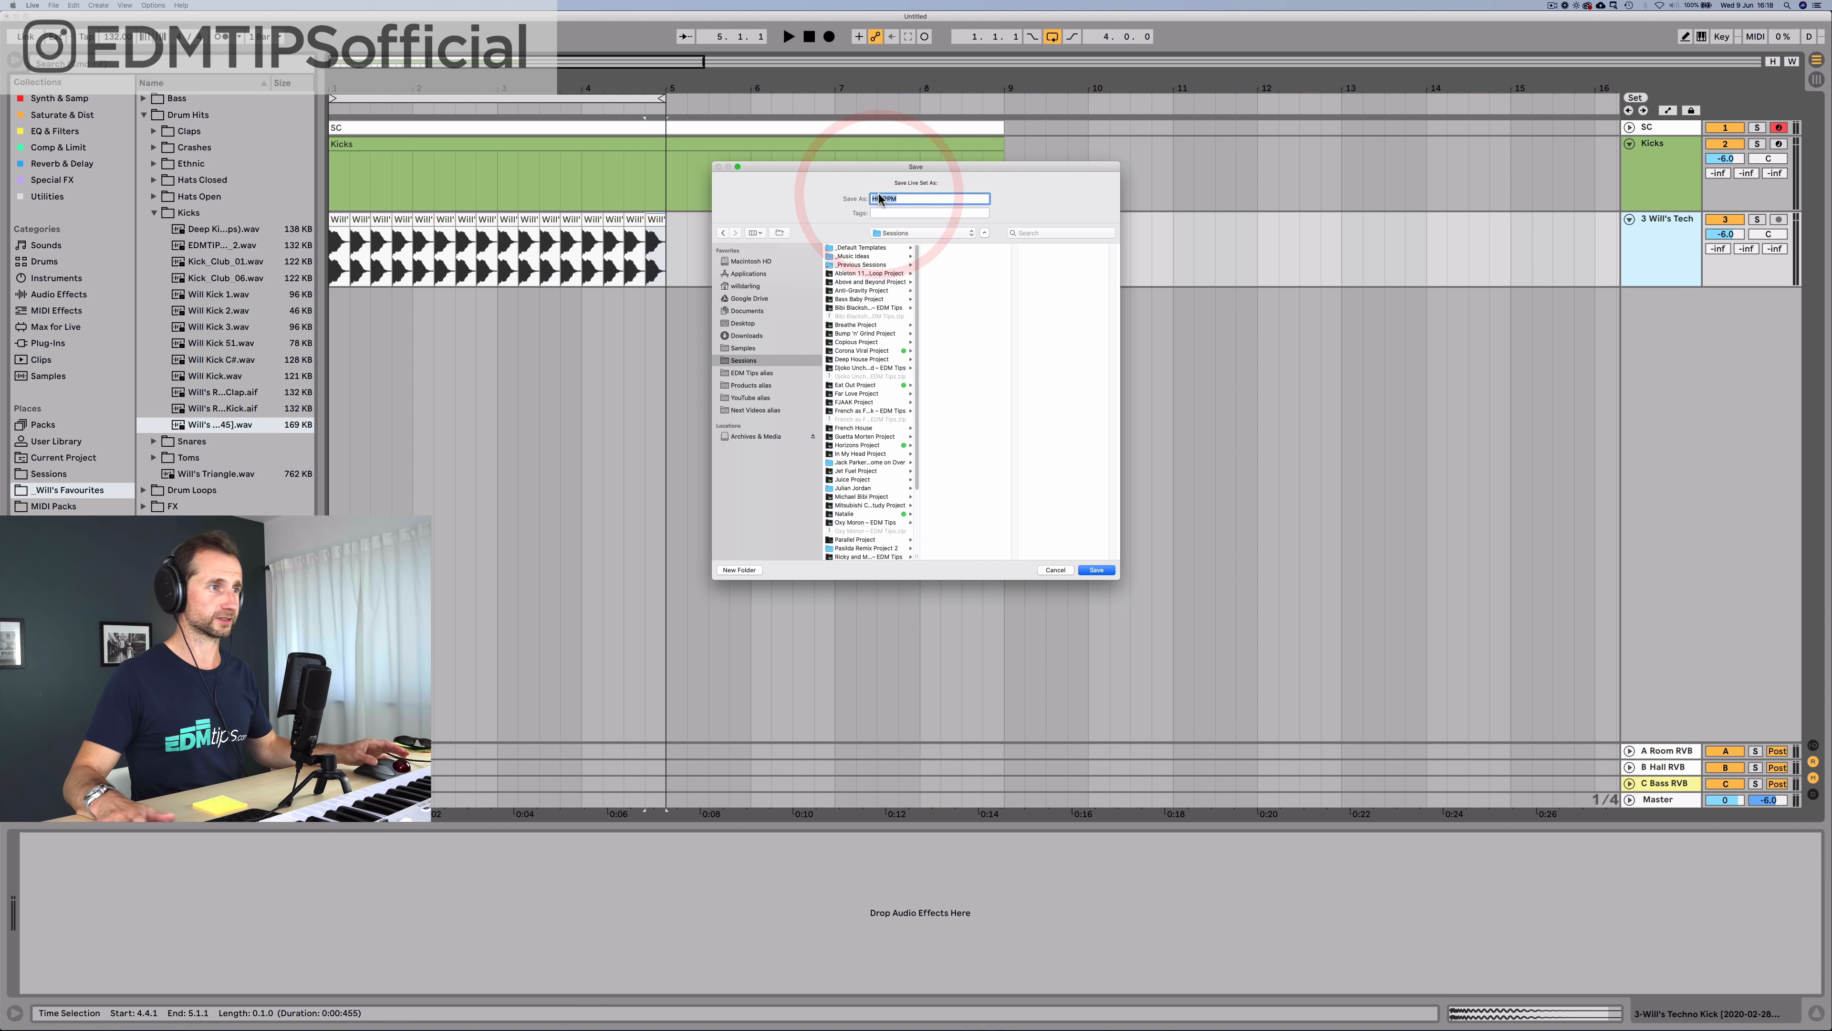
pyautogui.press('Return')
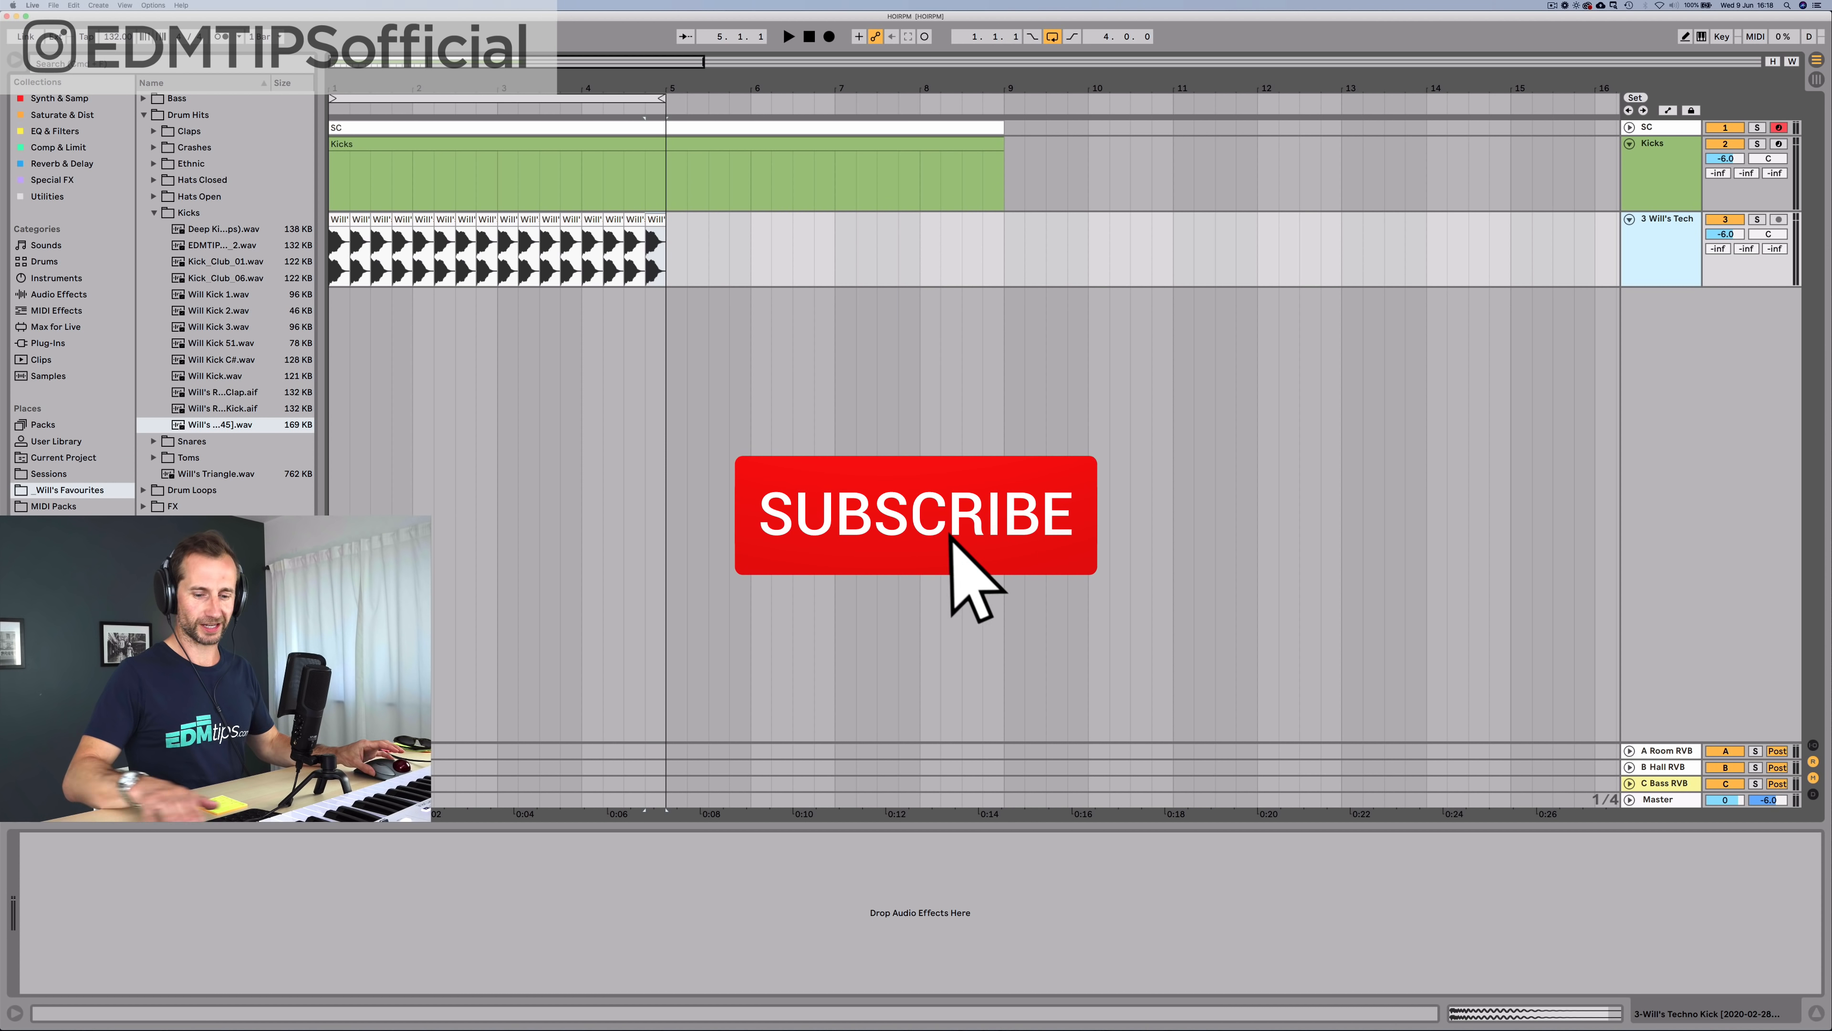
# Step: Insert another audio track below the techno kick track and take its audio input from that kick track
pyautogui.press('super+t')
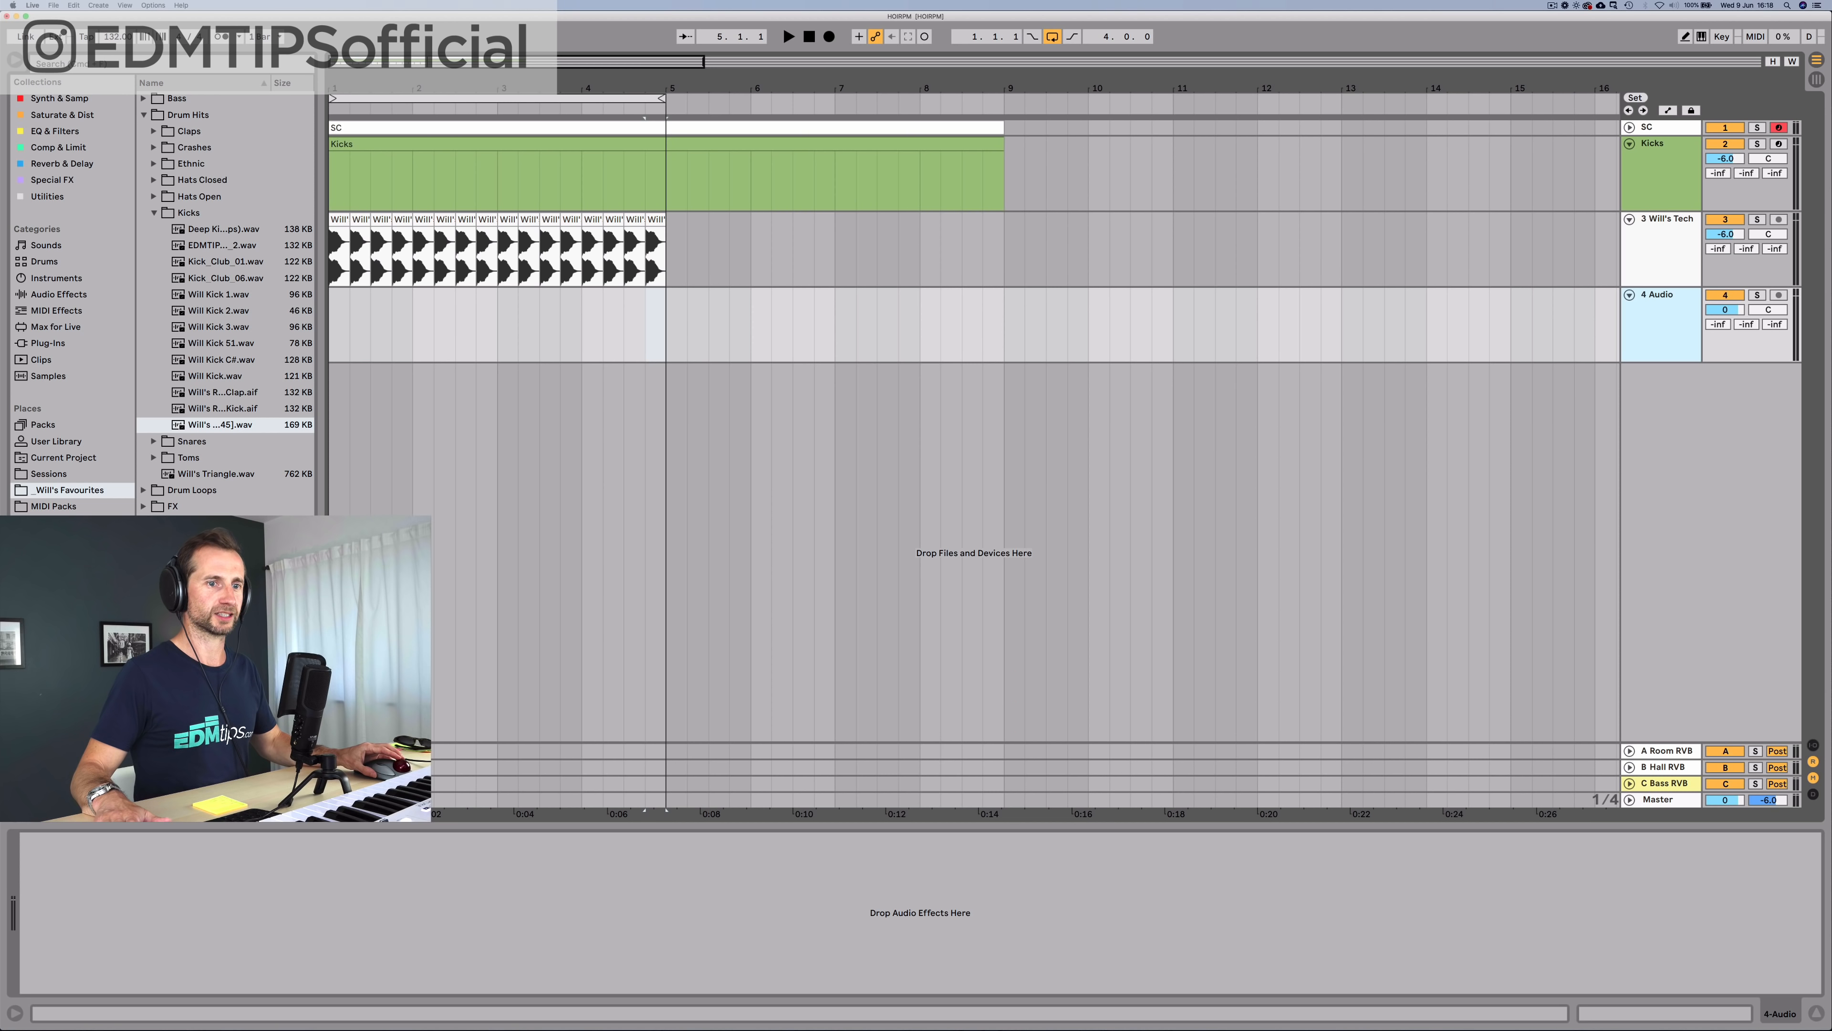
pyautogui.press('alt+super+i')
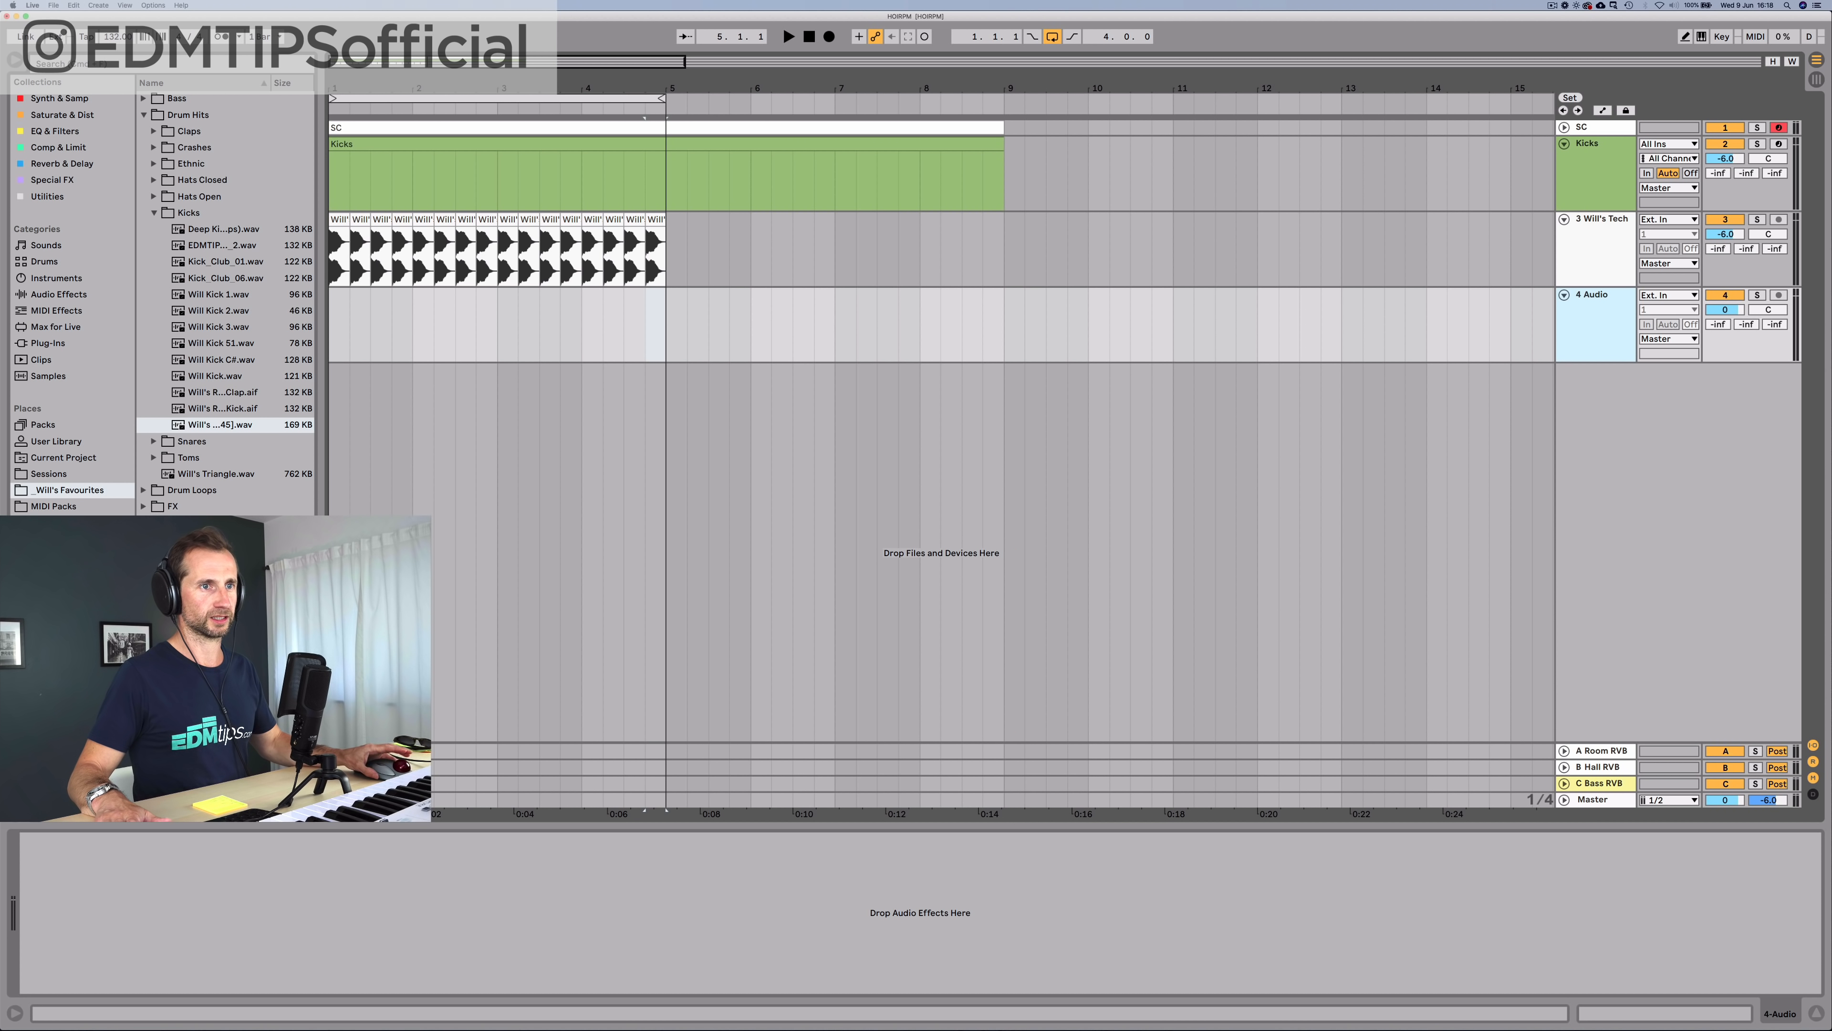
pyautogui.click(1669, 295)
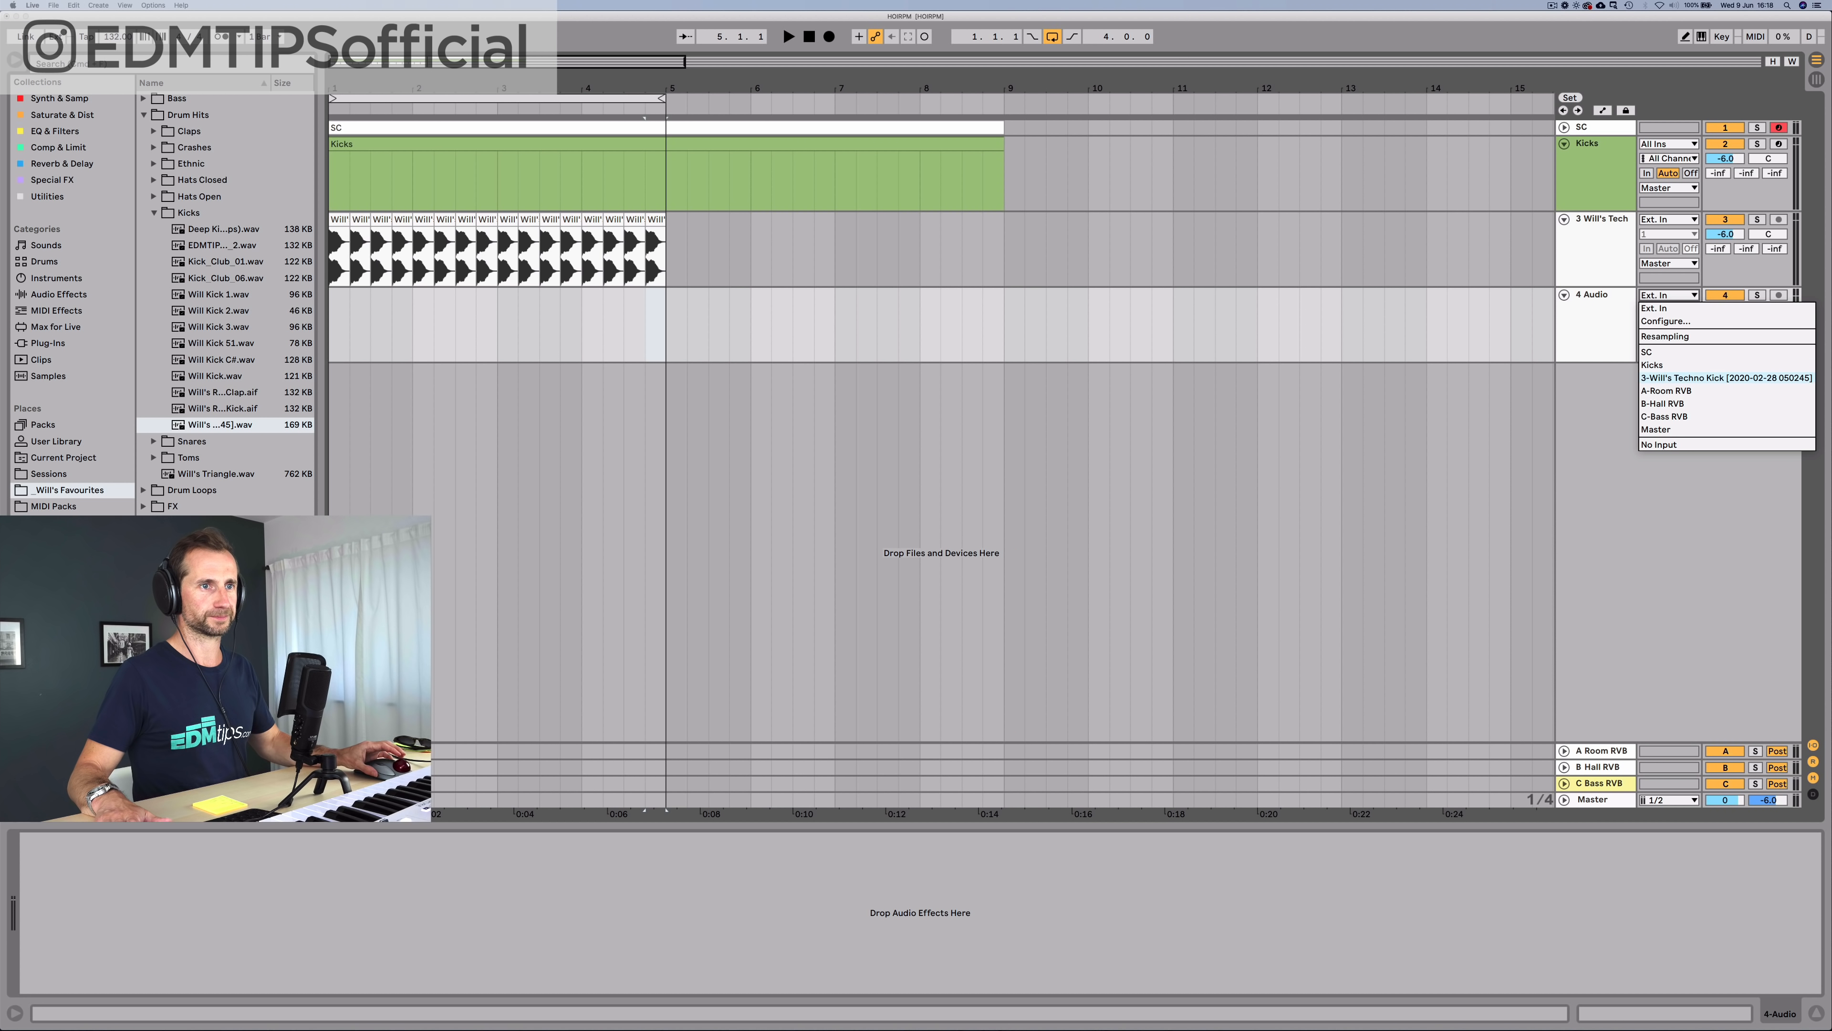
pyautogui.click(1726, 378)
# Step: Rename the techno kick track to Kick and delete the unused Kicks track above it
pyautogui.click(1597, 220)
pyautogui.press('super+r')
pyautogui.write('Kic')
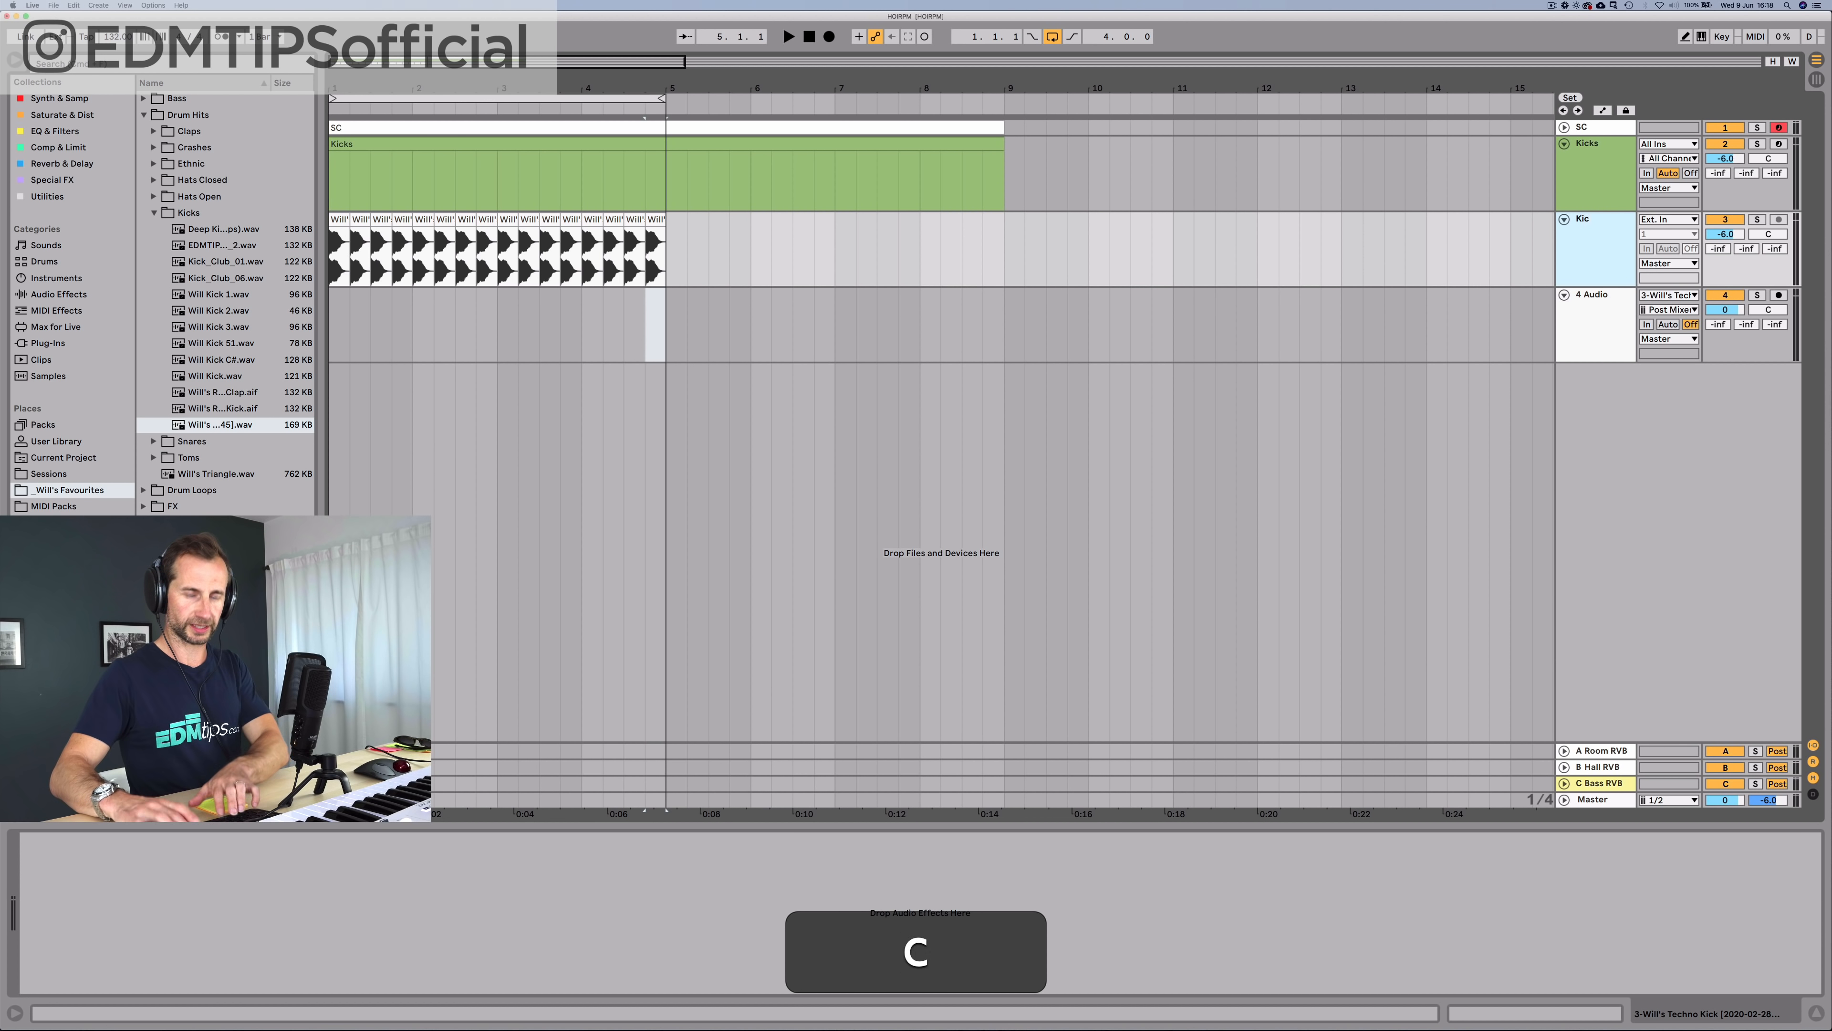
pyautogui.write('k')
pyautogui.press('Return')
pyautogui.click(1596, 145)
pyautogui.press('Delete')
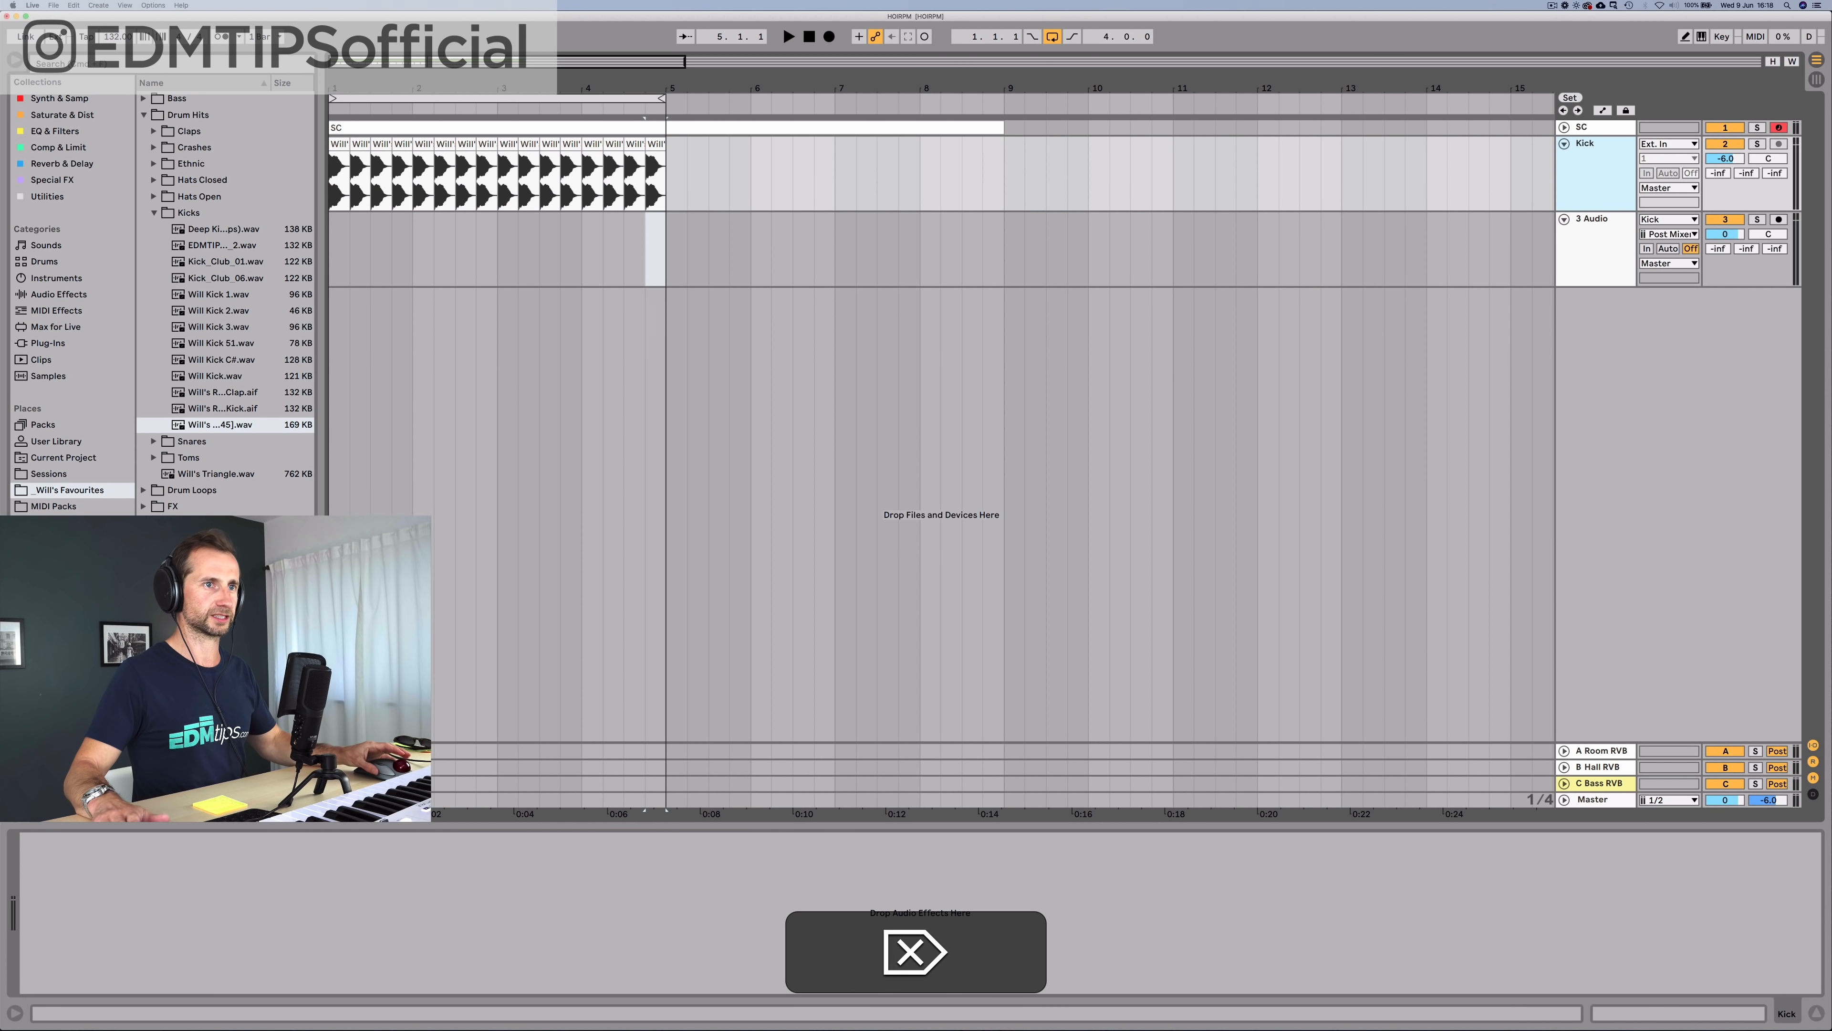
# Step: Set the 3 Audio track's monitoring to In and play the loop to hear the kick routed through it
pyautogui.click(1596, 220)
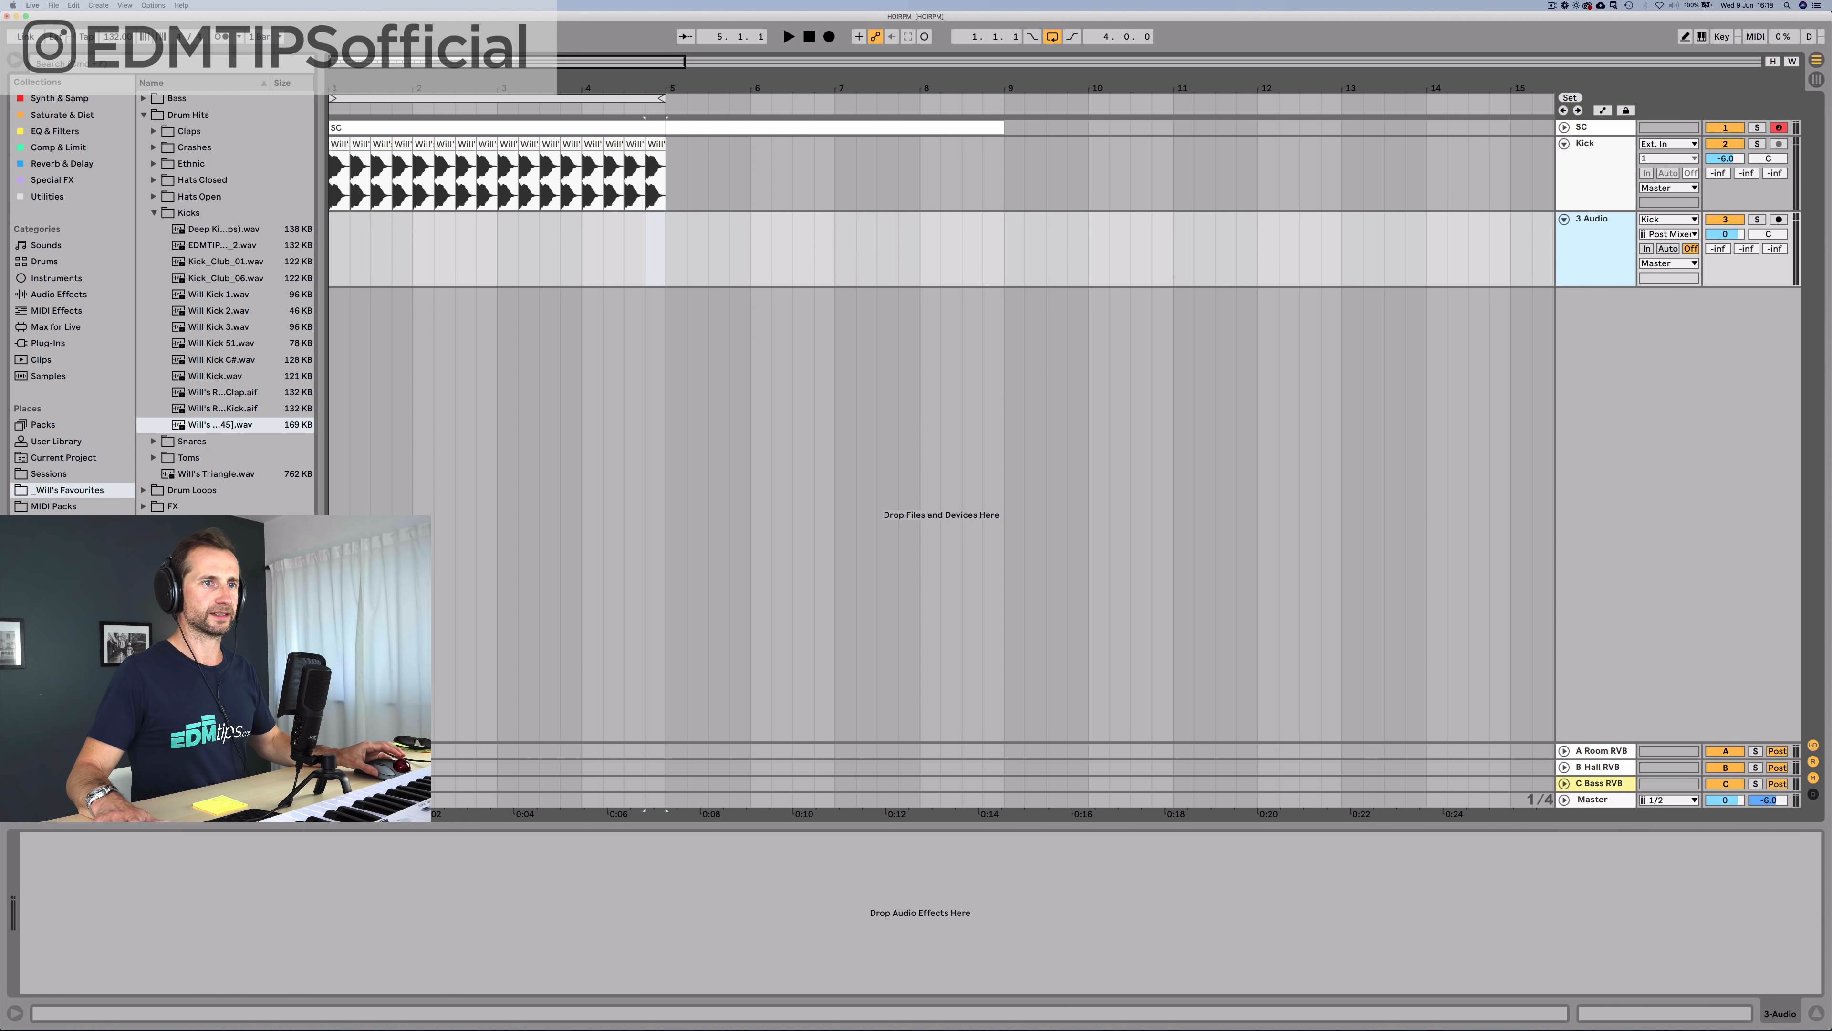
pyautogui.click(1668, 219)
pyautogui.click(1666, 277)
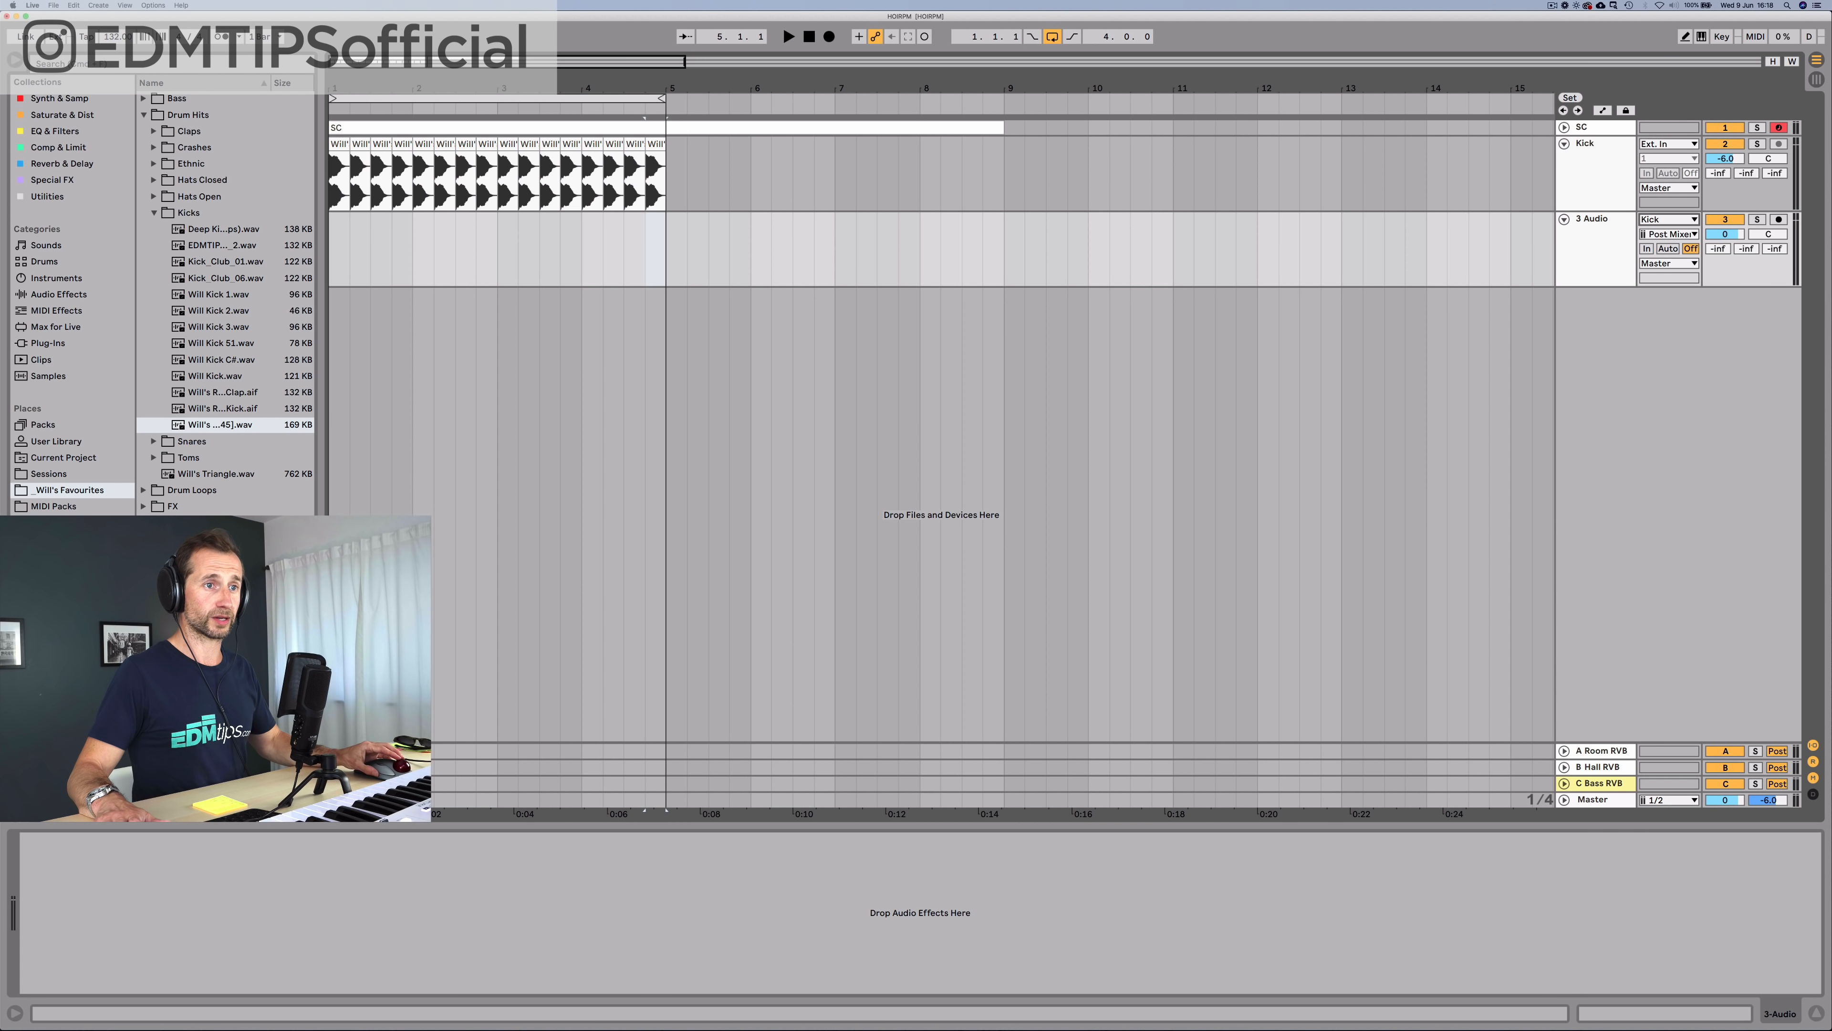
pyautogui.press('space')
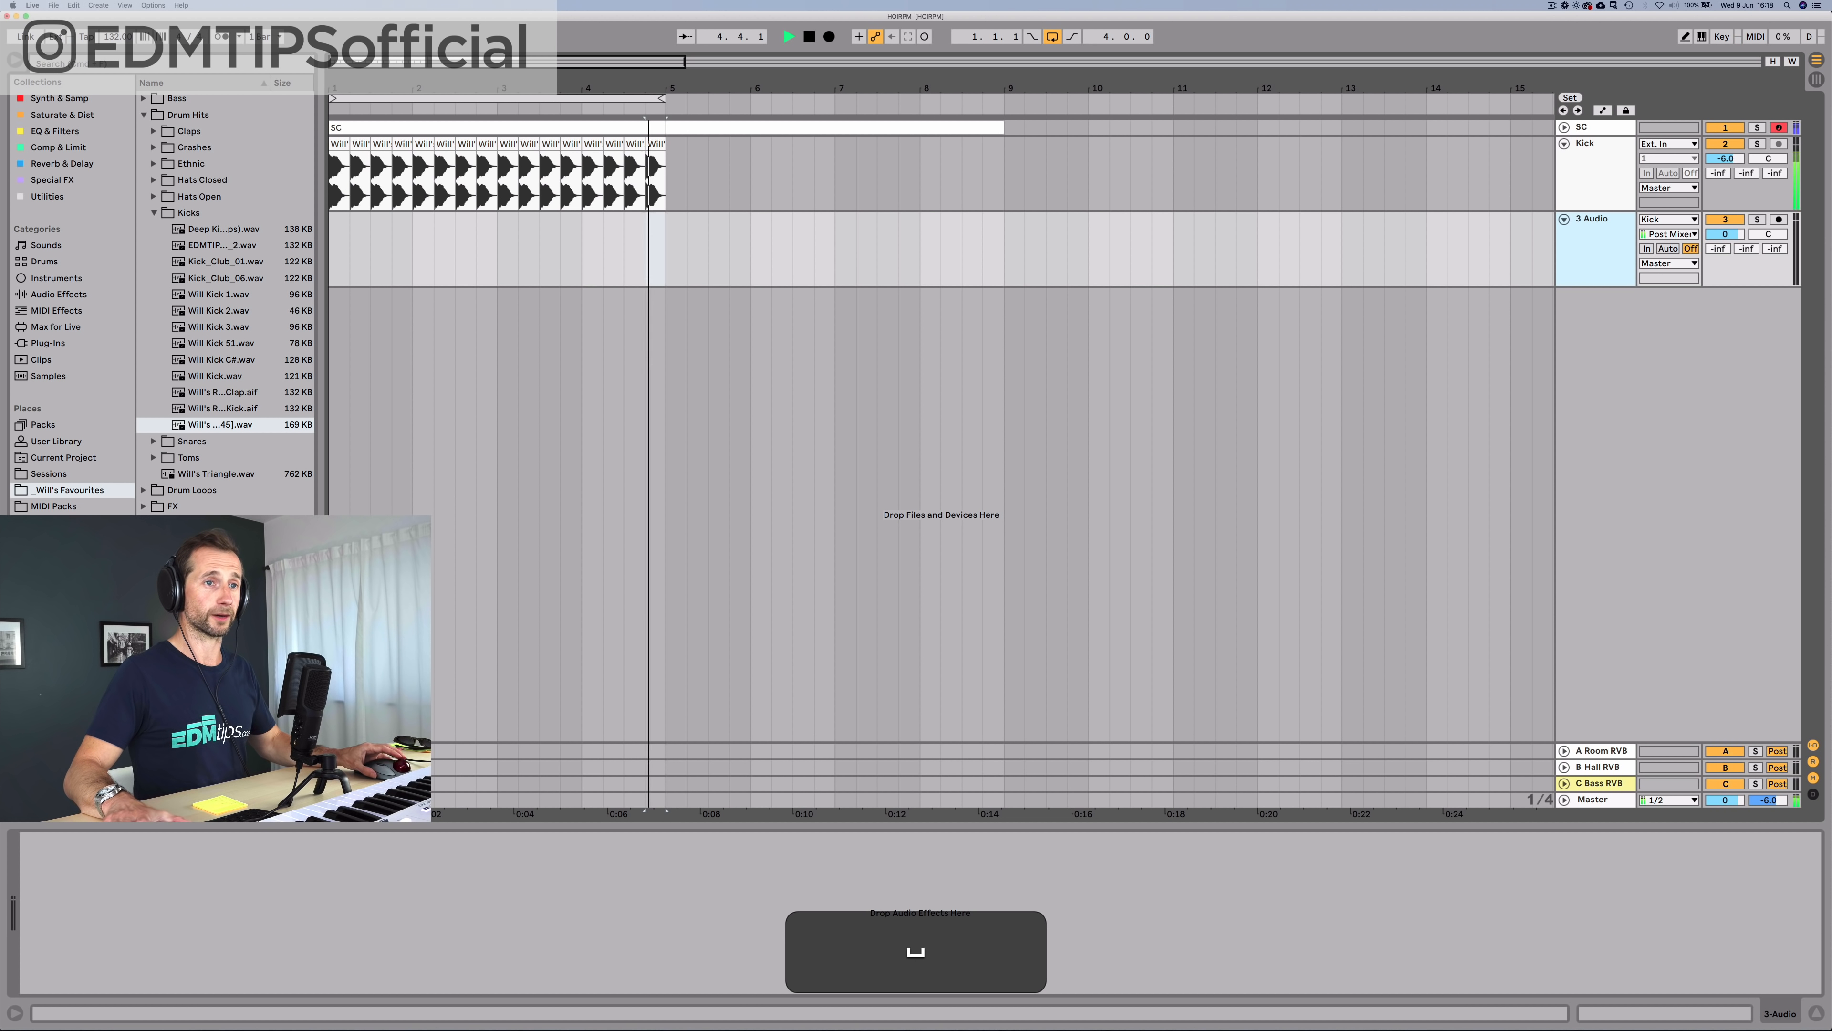
pyautogui.click(1646, 249)
pyautogui.press('space')
pyautogui.click(1592, 219)
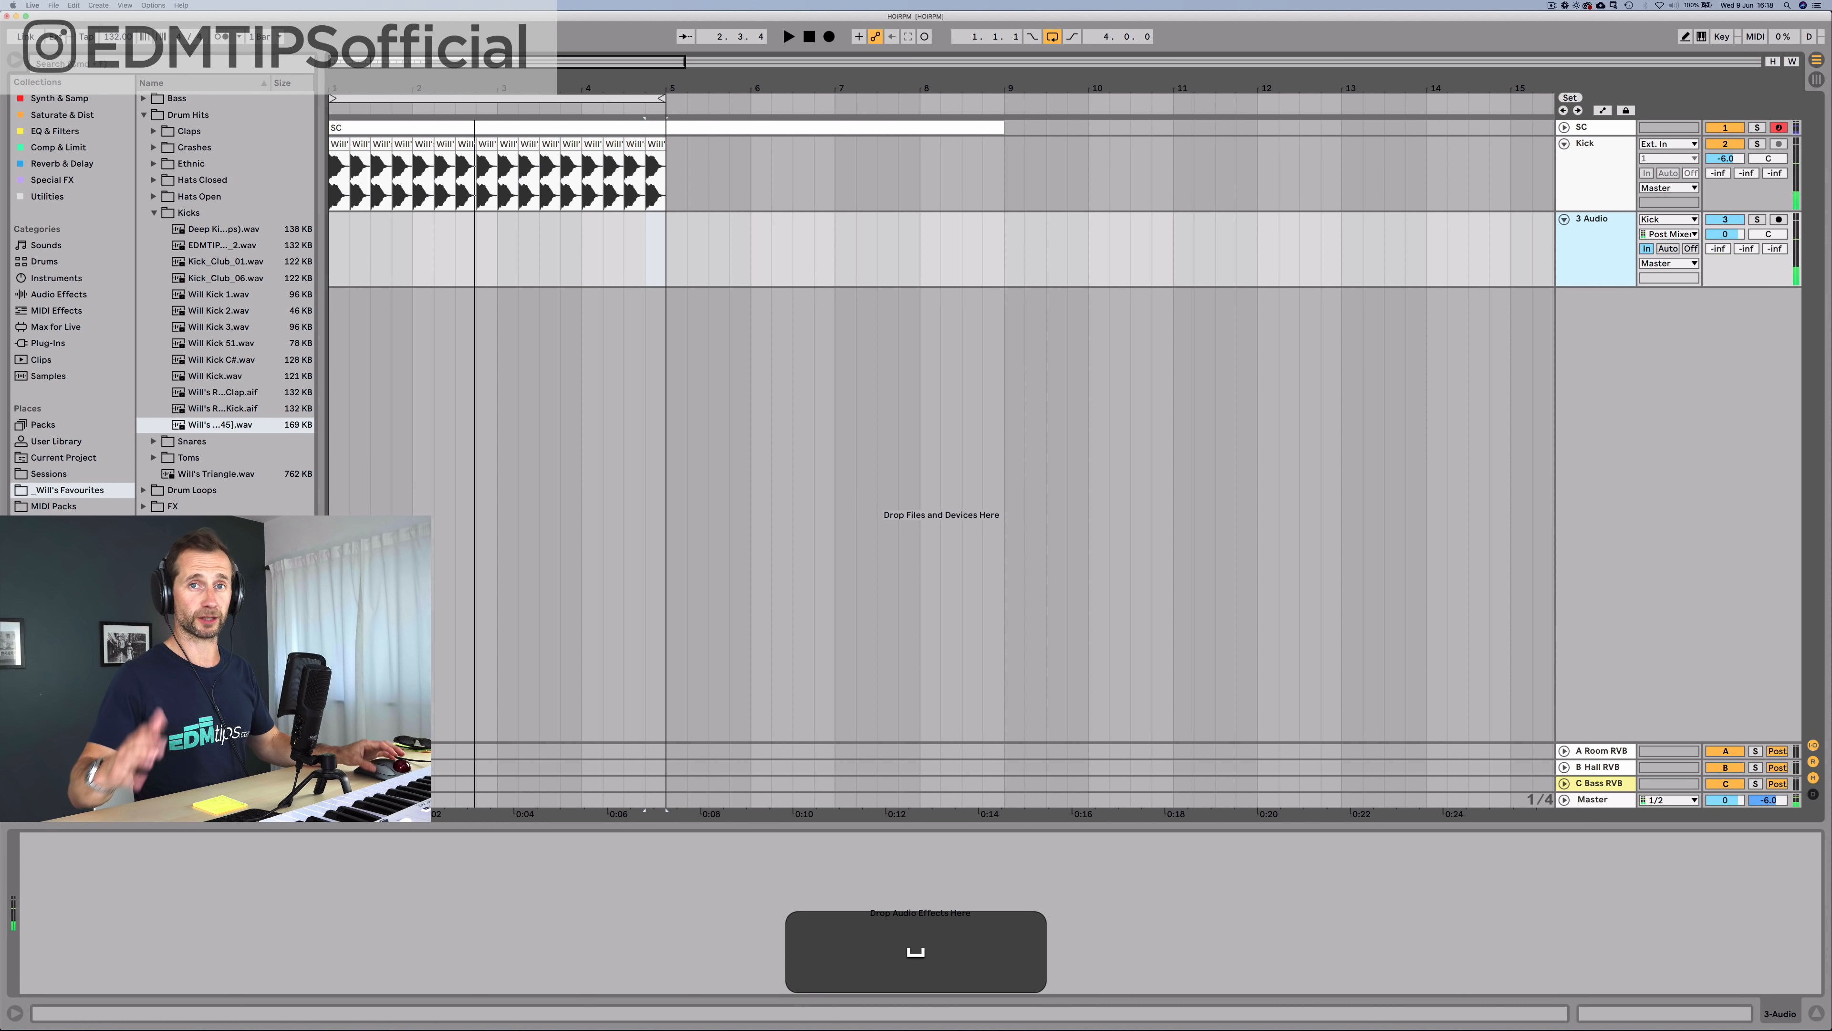
# Step: Add a Reverb effect to the 3 Audio track and play the loop through it
pyautogui.click(1590, 143)
pyautogui.click(1593, 219)
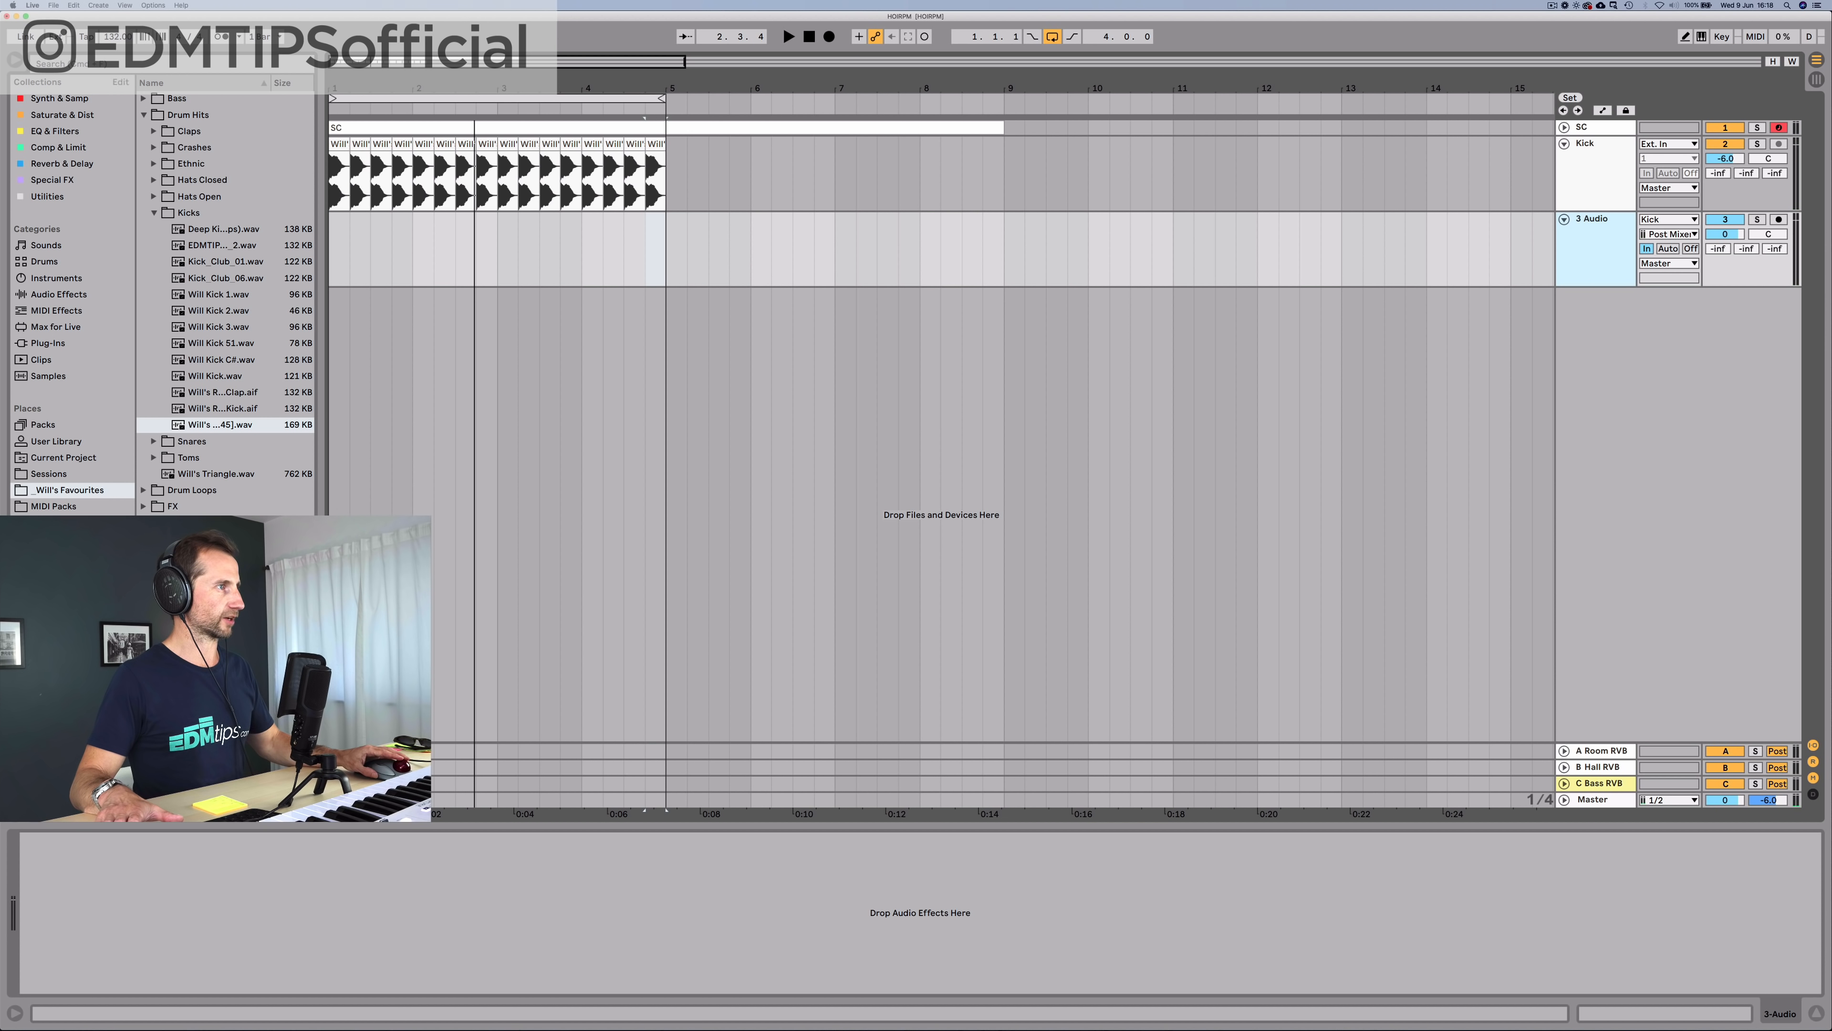
pyautogui.click(62, 164)
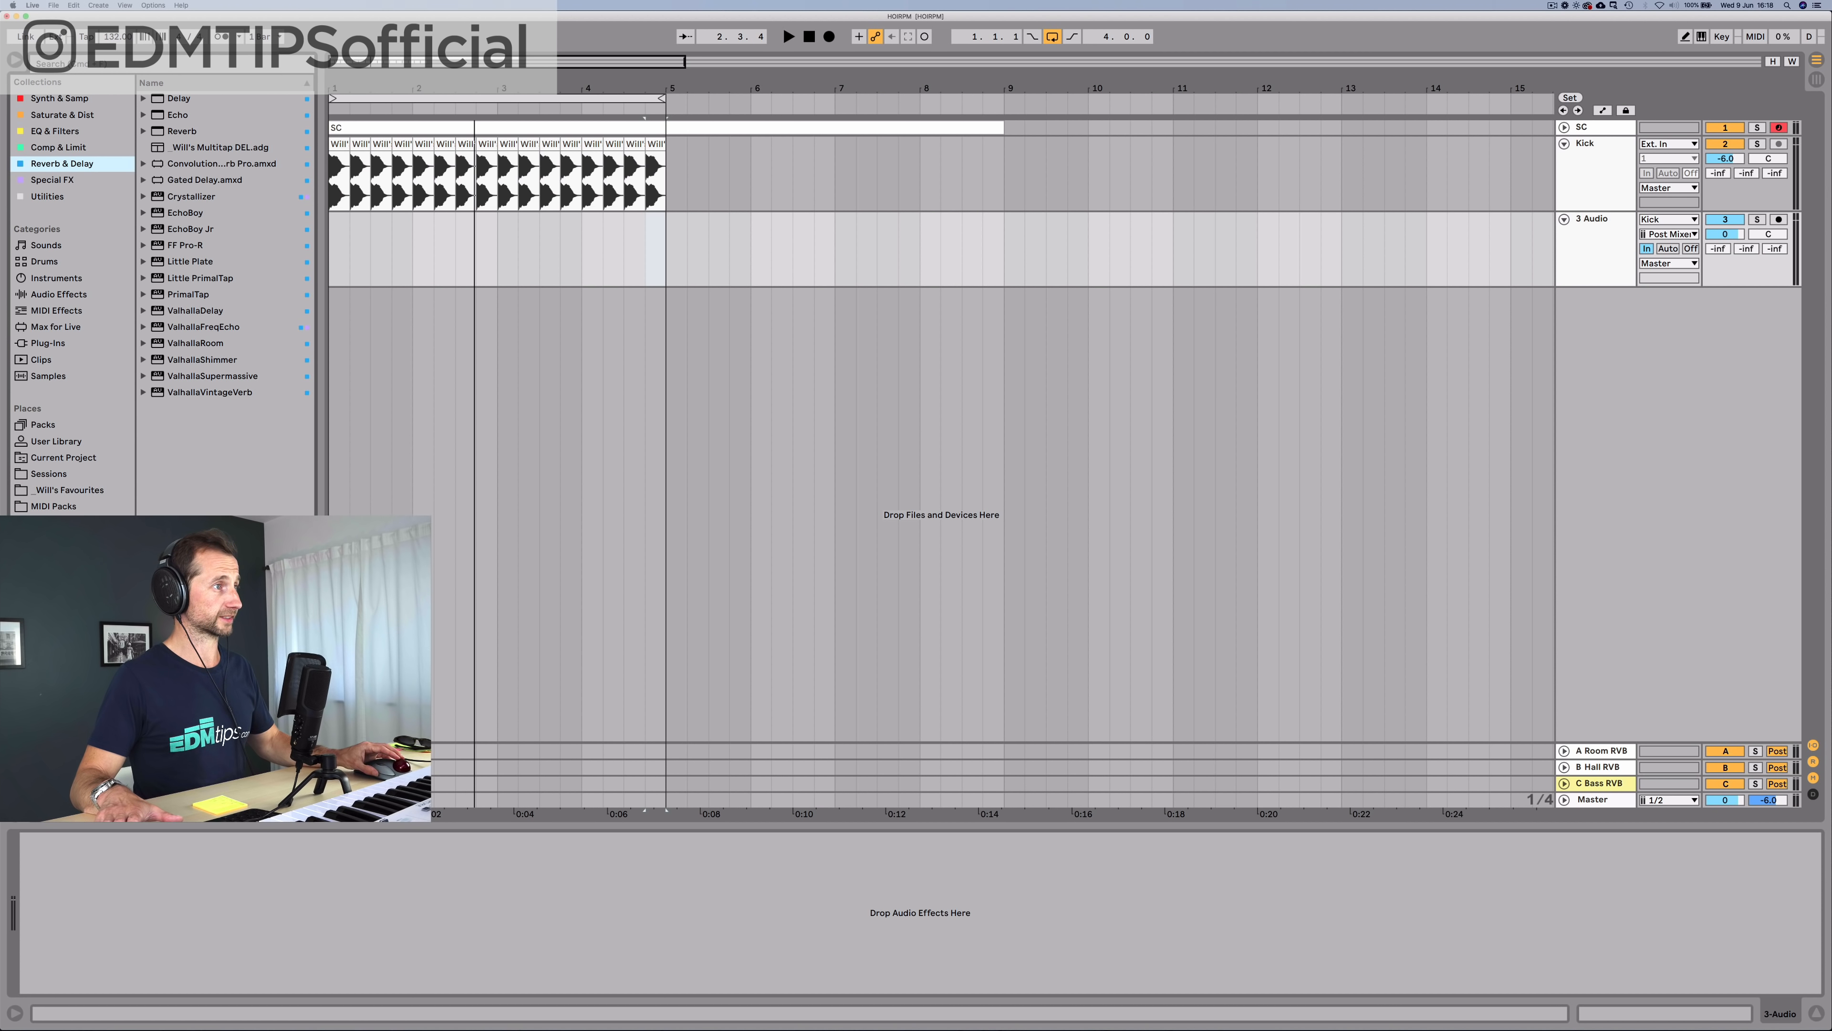
pyautogui.click(181, 131)
pyautogui.press('Return')
pyautogui.press('space')
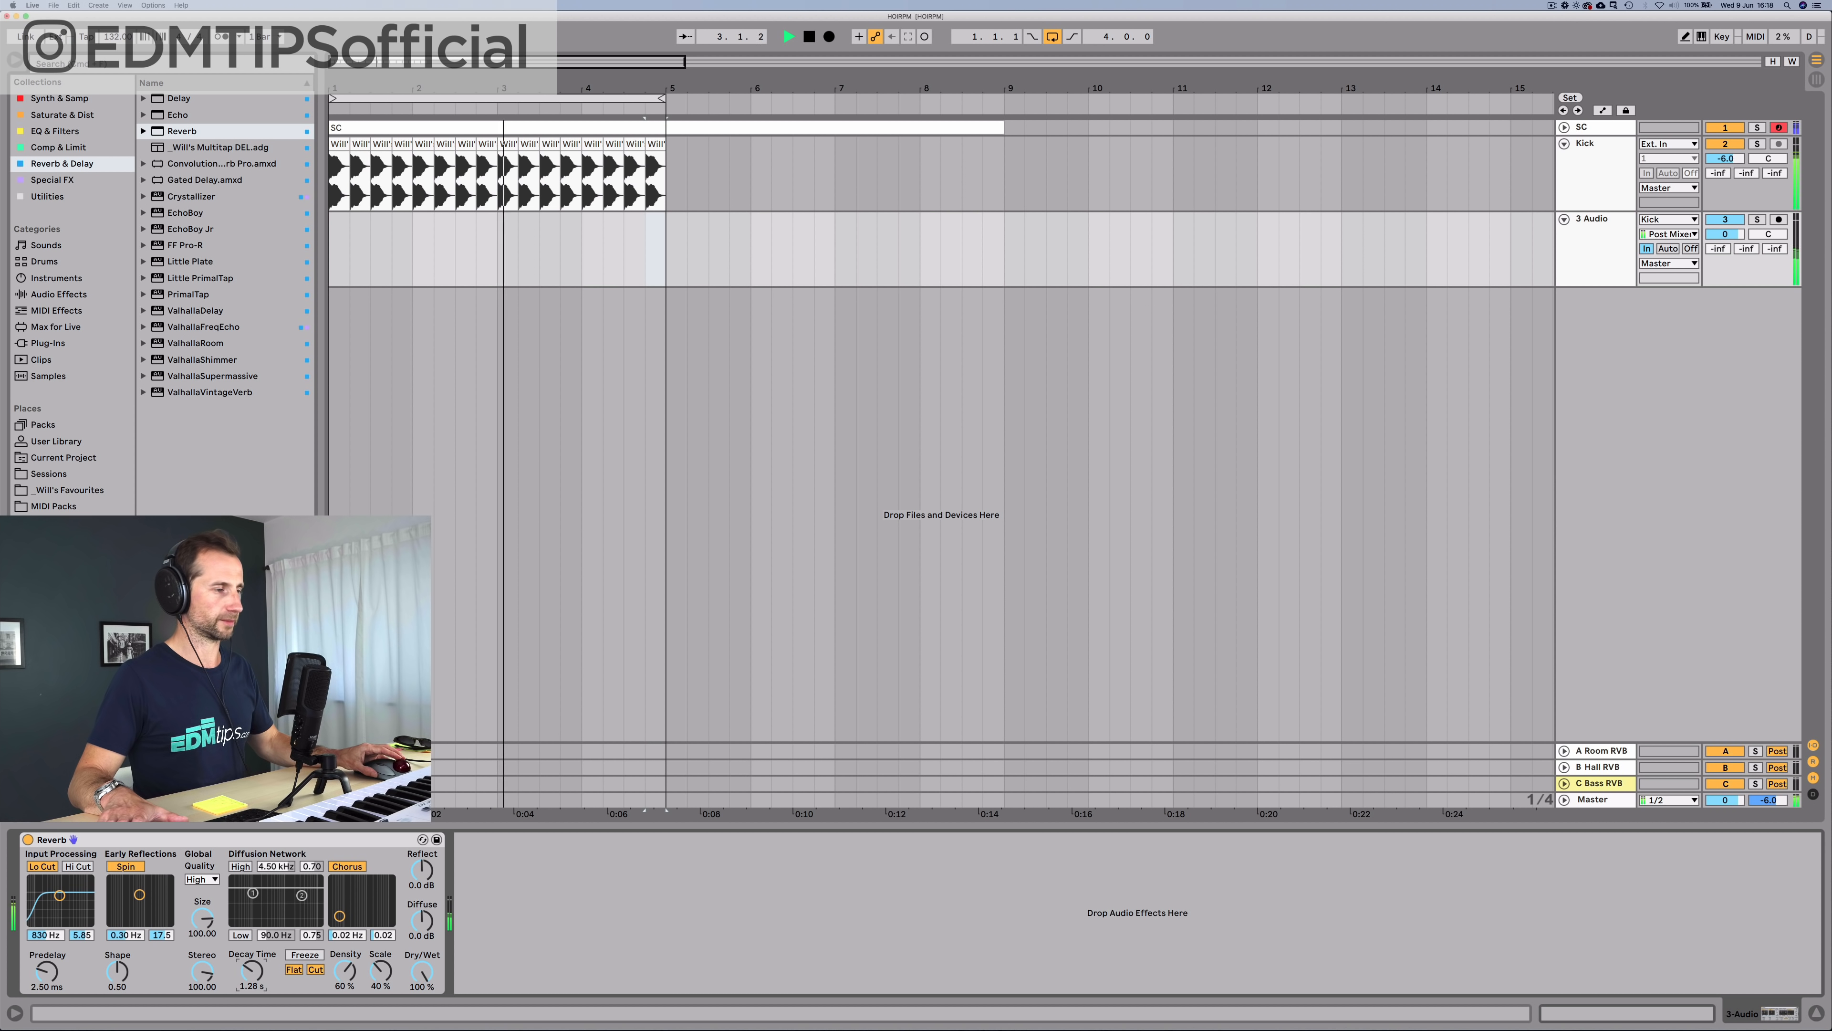
# Step: Set the Reverb's decay time to about 3.6 s and turn off its Chorus
pyautogui.moveTo(252, 971); pyautogui.dragTo(252, 943)
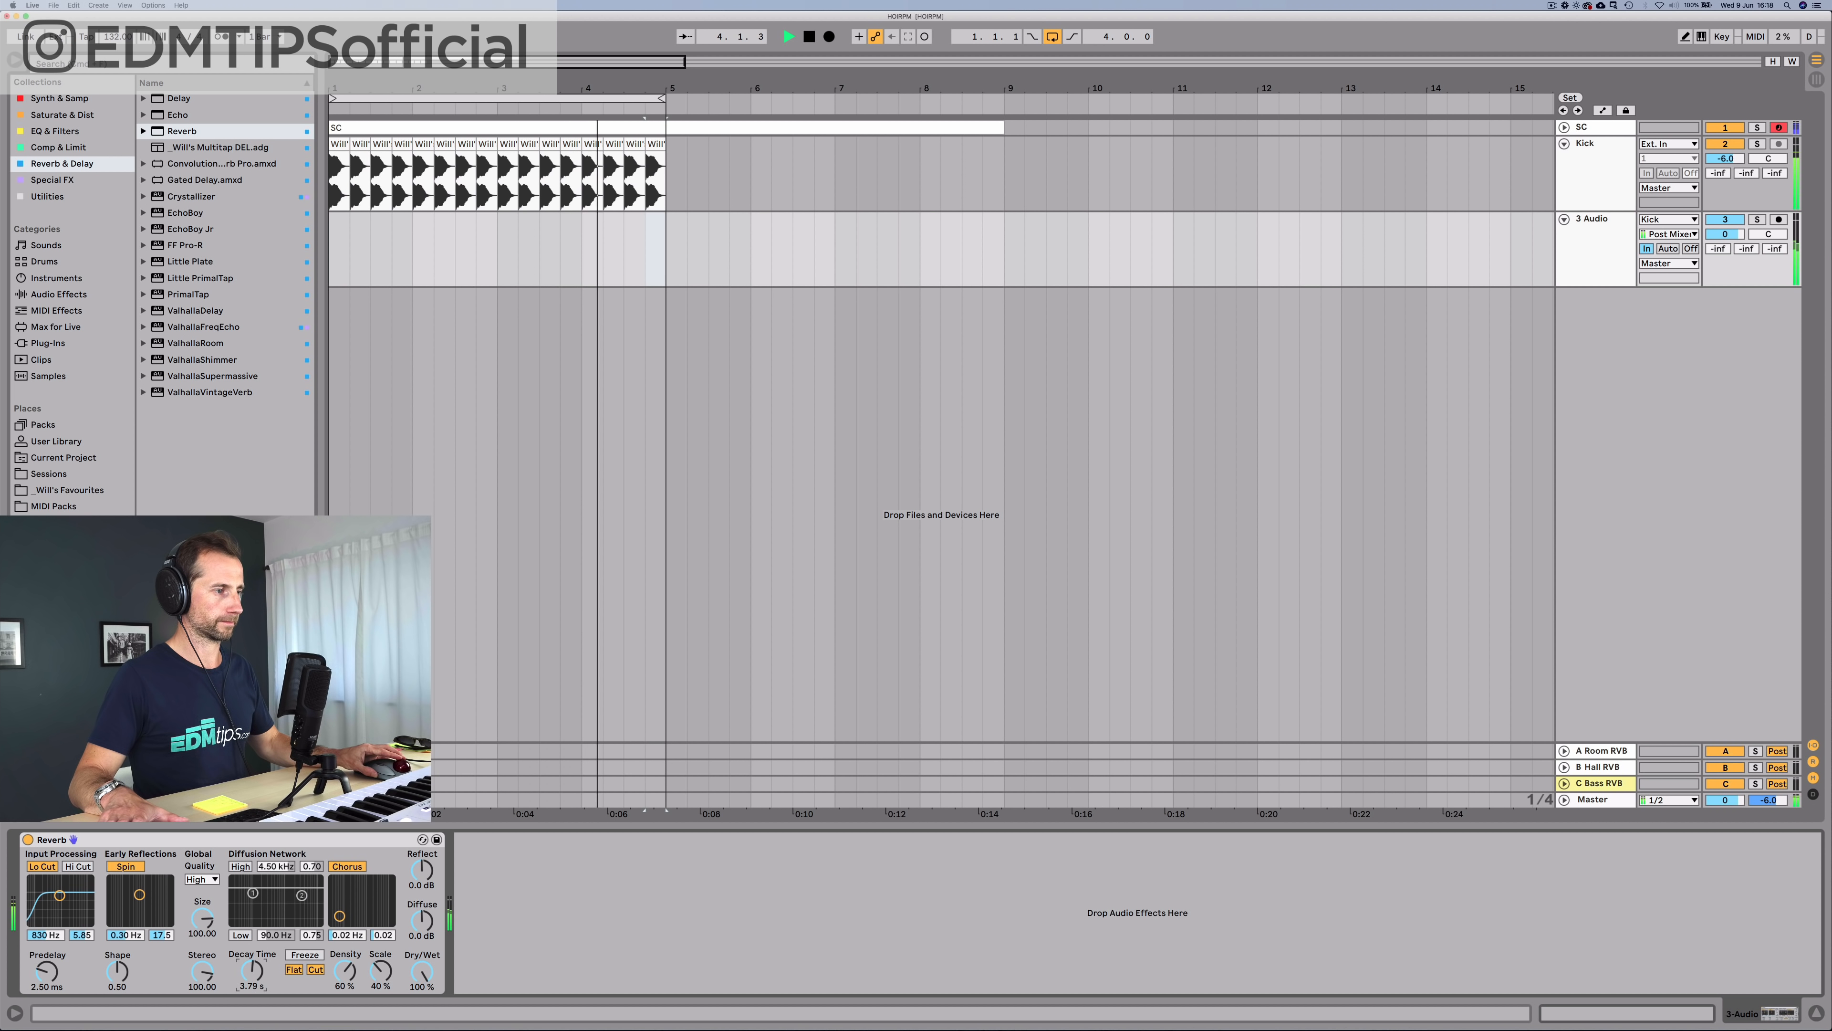
pyautogui.press('space')
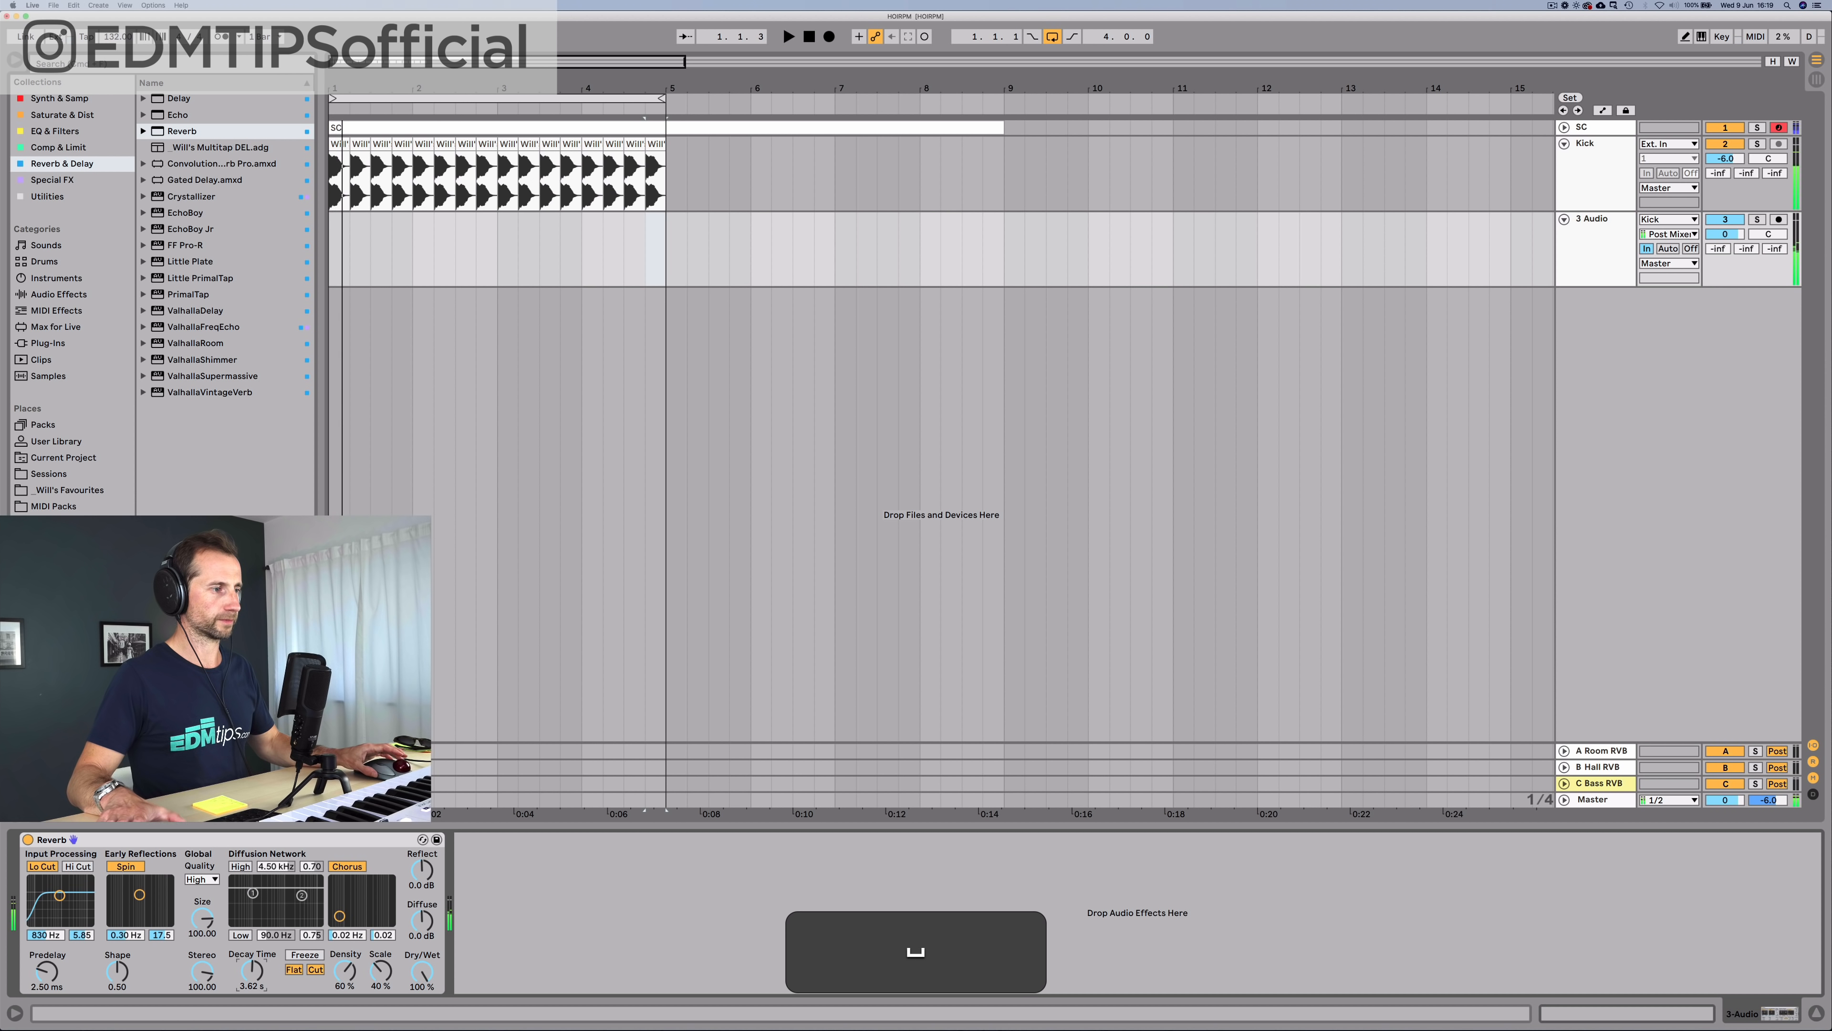
pyautogui.click(347, 866)
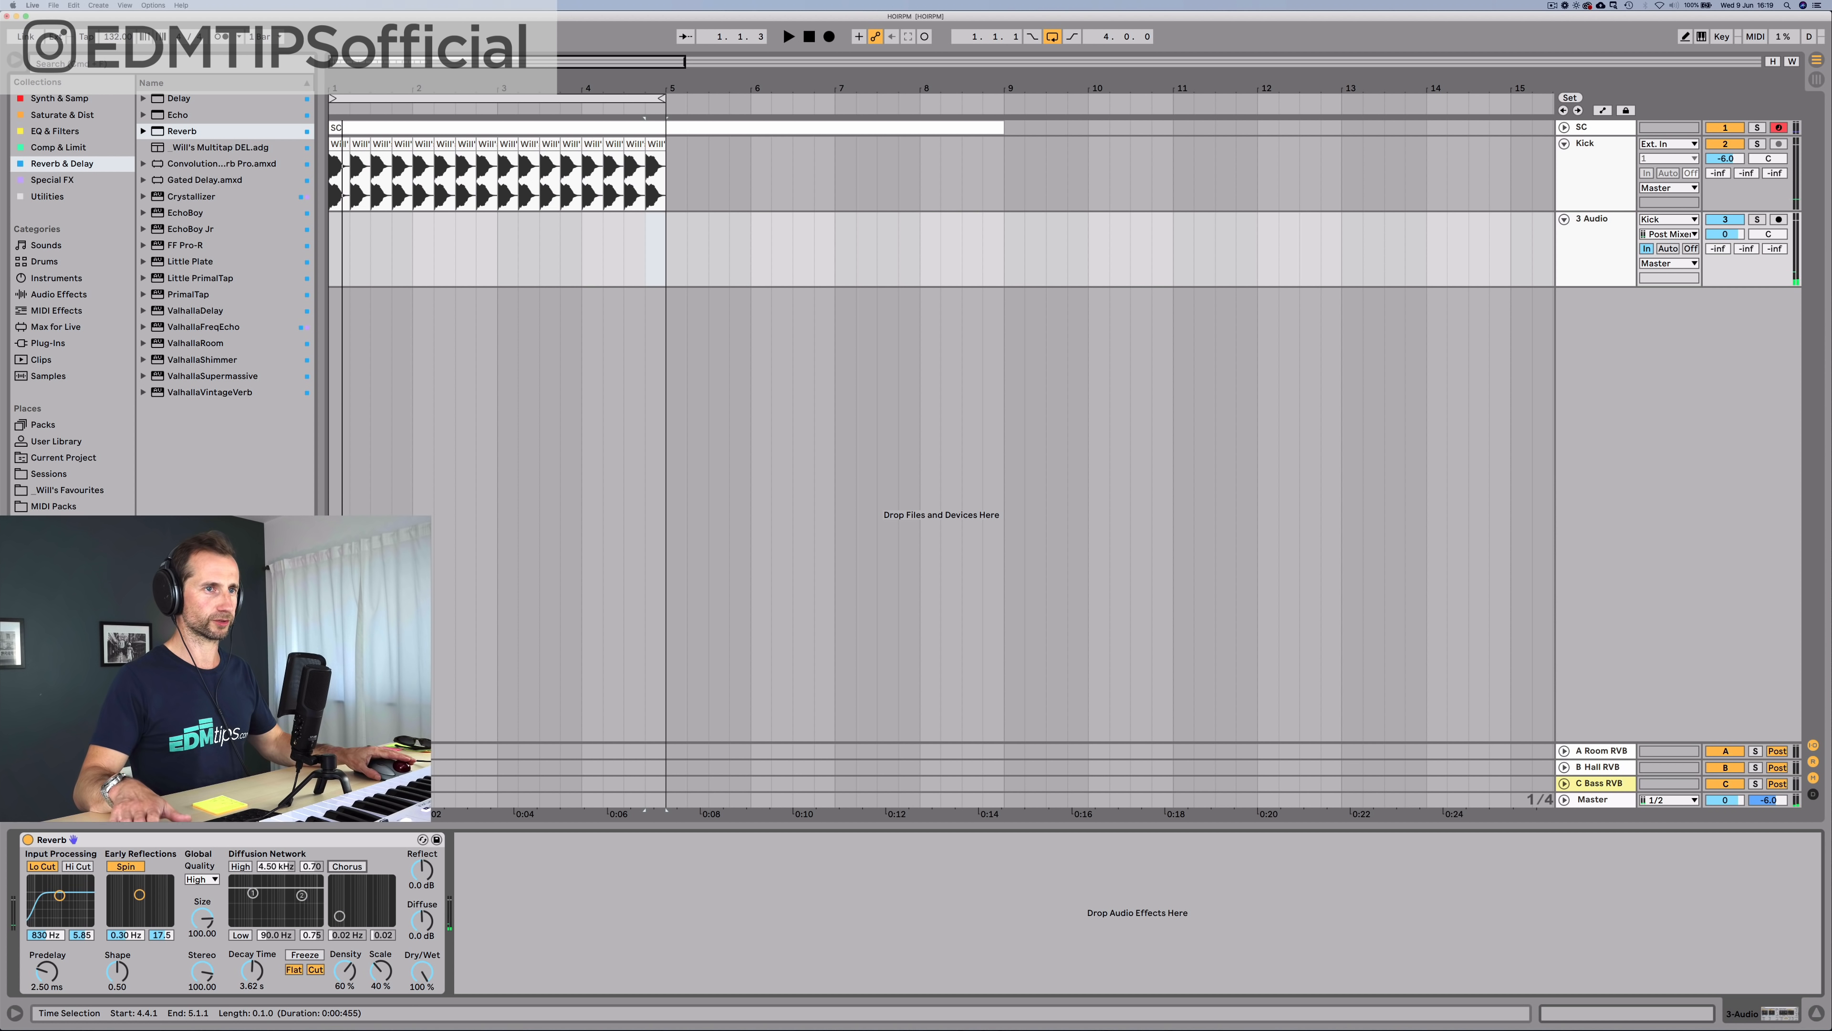
# Step: Add an Amp effect after the Reverb on the 3 Audio track and listen briefly to the loop
pyautogui.click(1595, 163)
pyautogui.click(1596, 235)
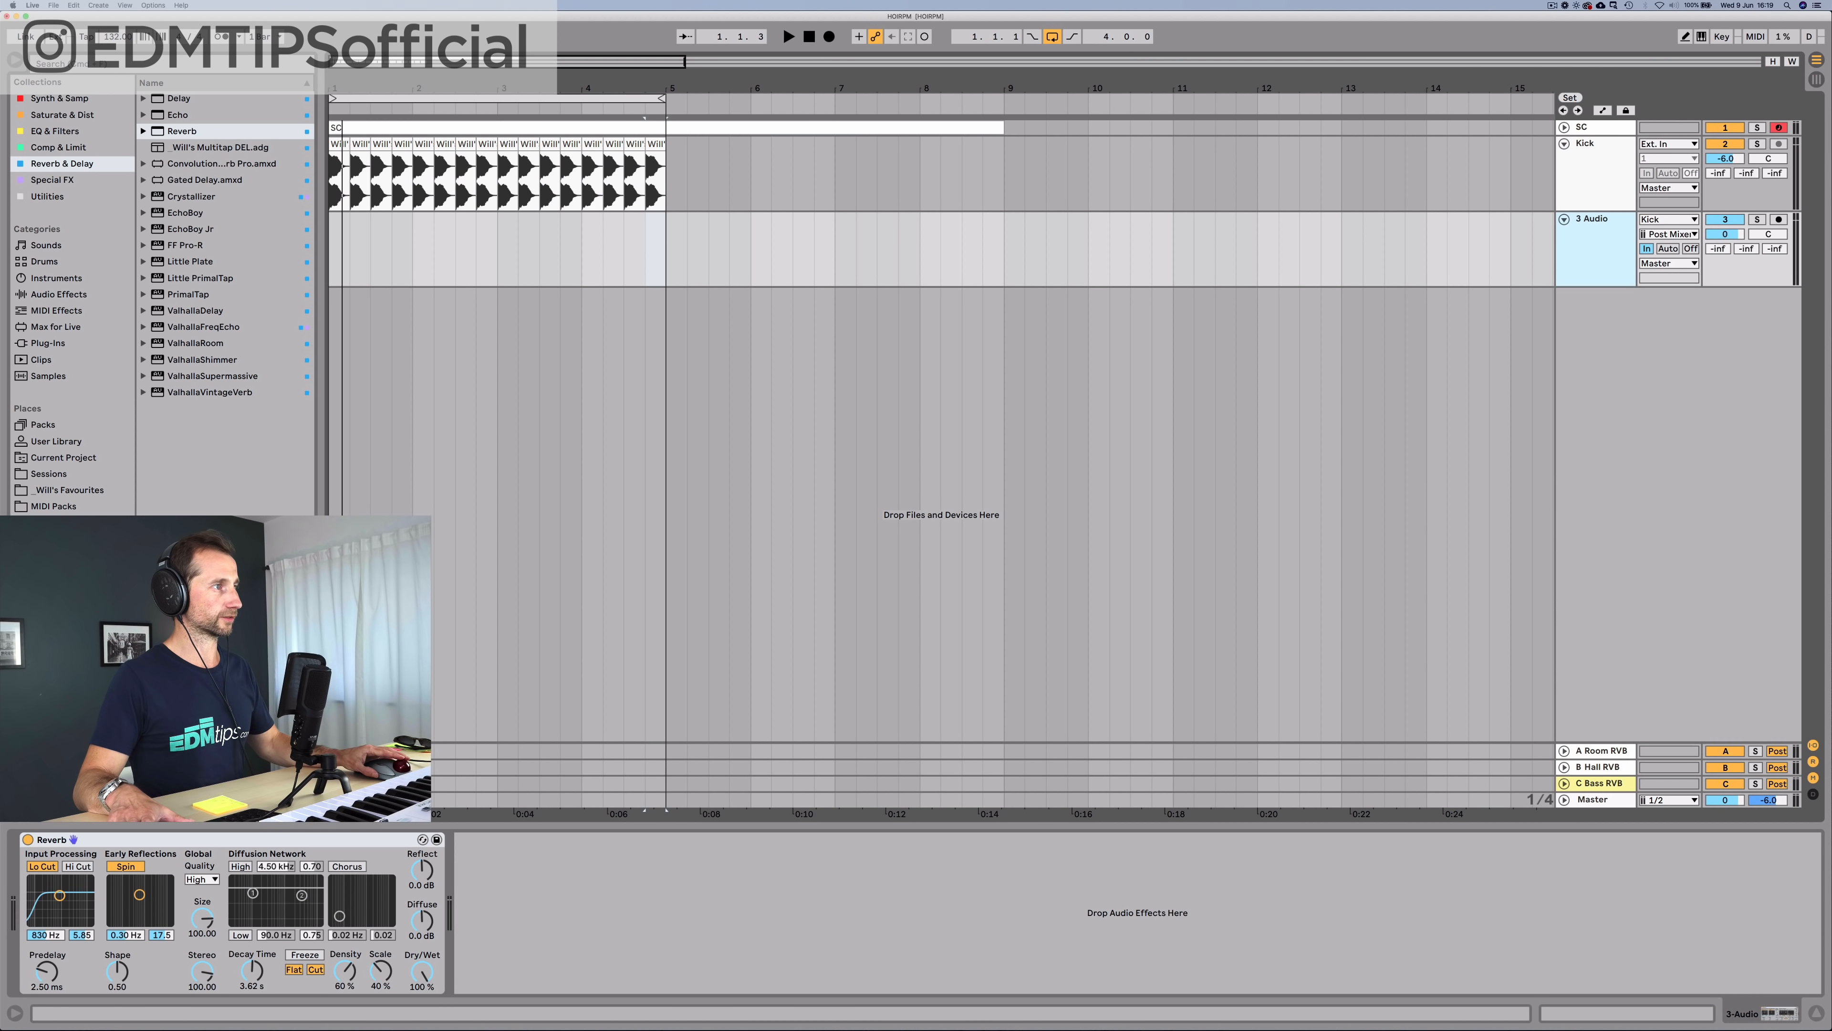
pyautogui.click(62, 115)
pyautogui.moveTo(176, 99); pyautogui.dragTo(592, 912)
pyautogui.press('space')
pyautogui.press('space')
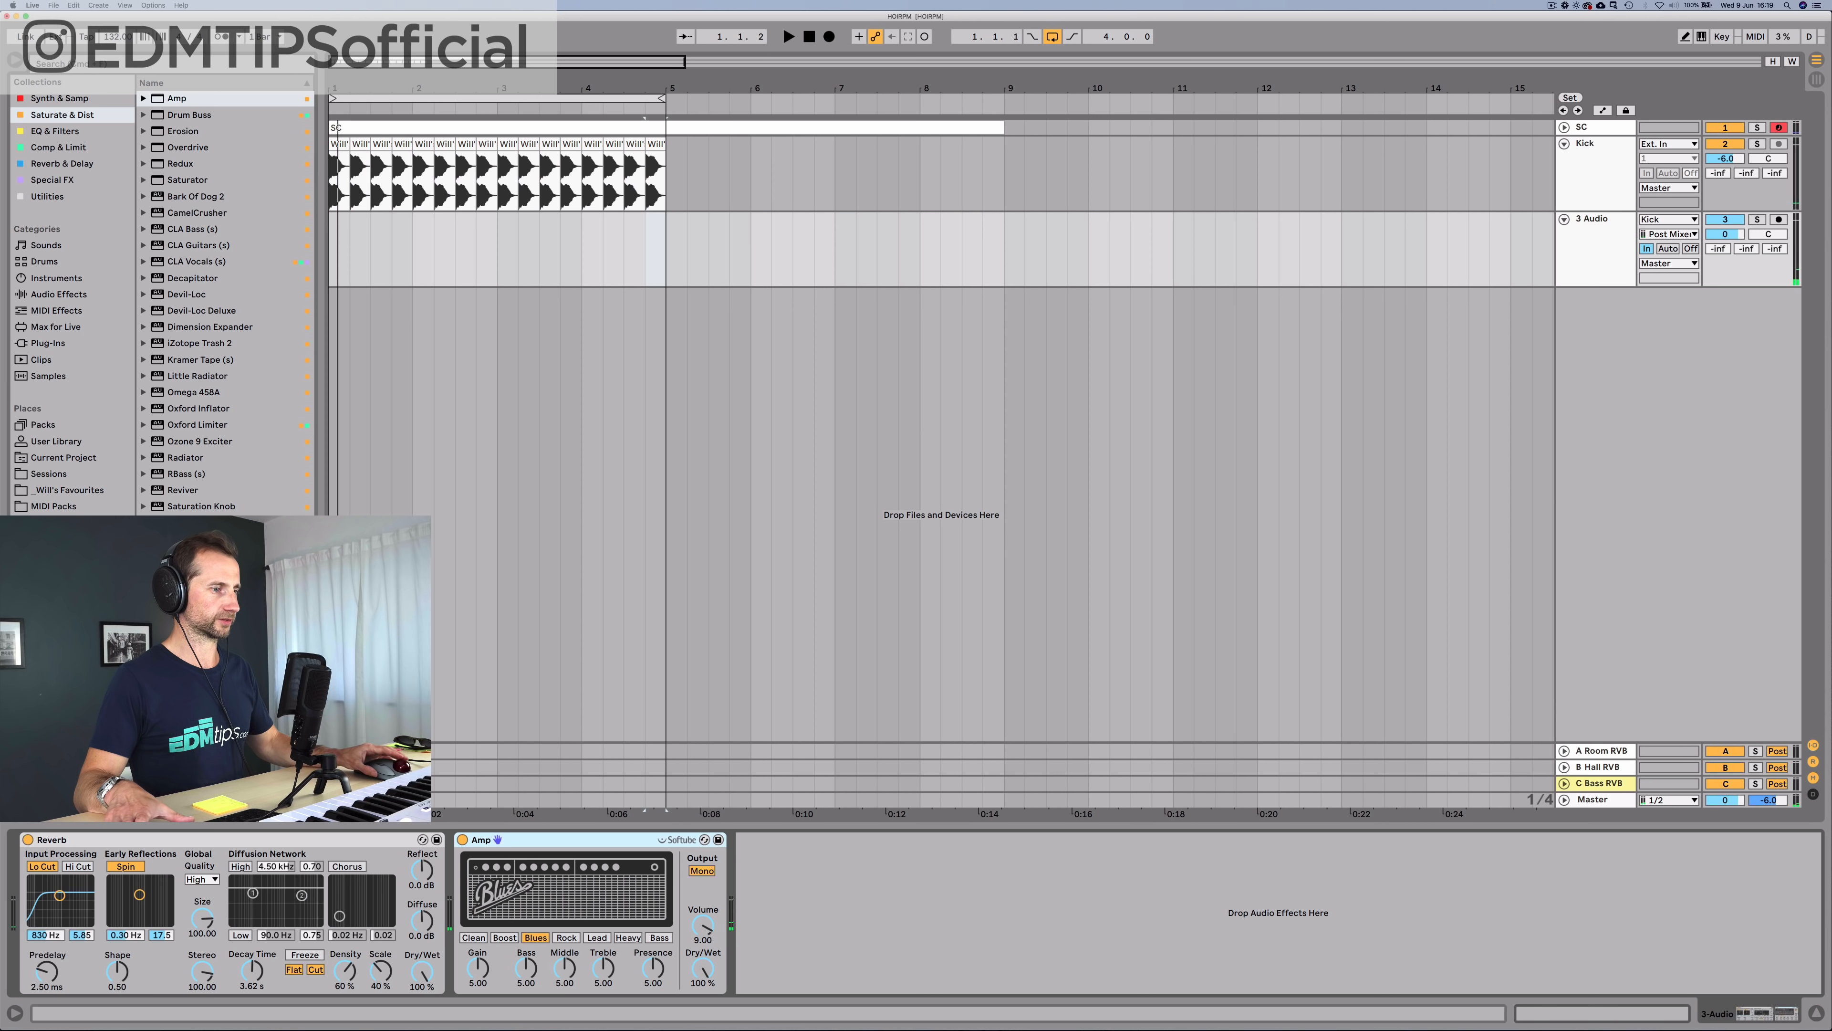
# Step: Switch the Amp model to Heavy and listen to the distorted reverb signal
pyautogui.click(628, 938)
pyautogui.press('space')
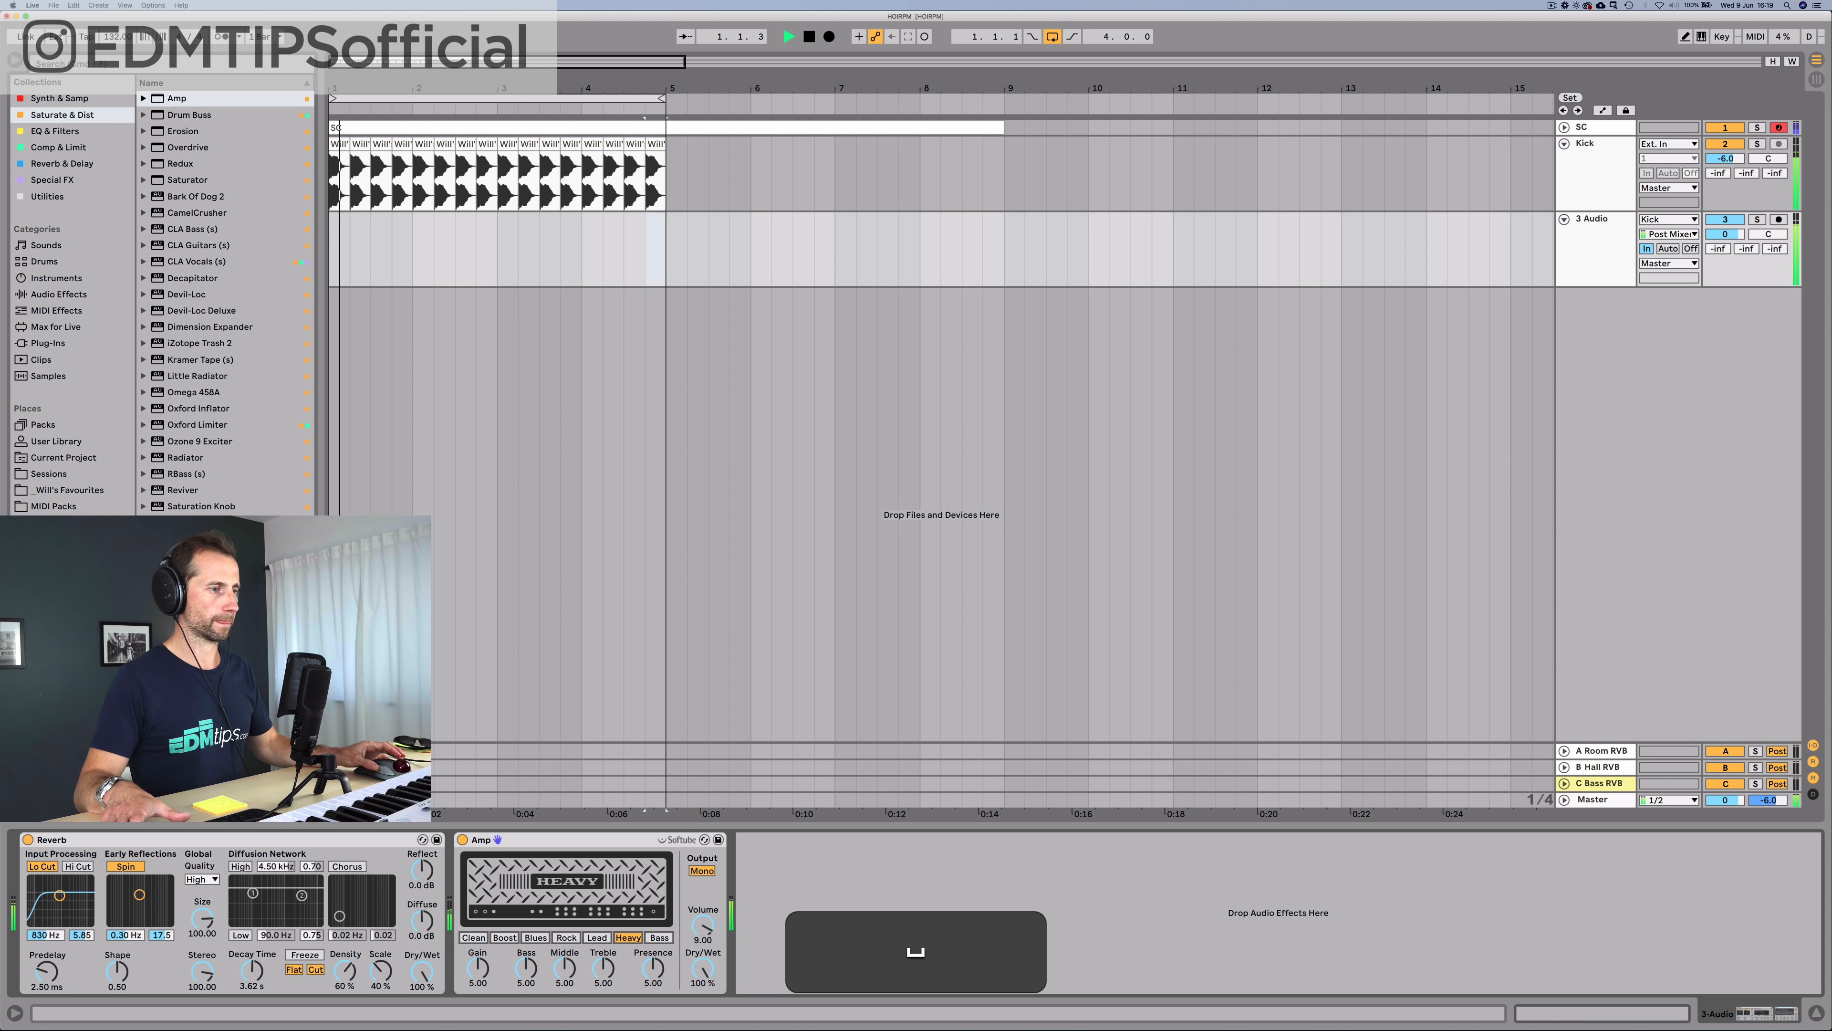
pyautogui.press('space')
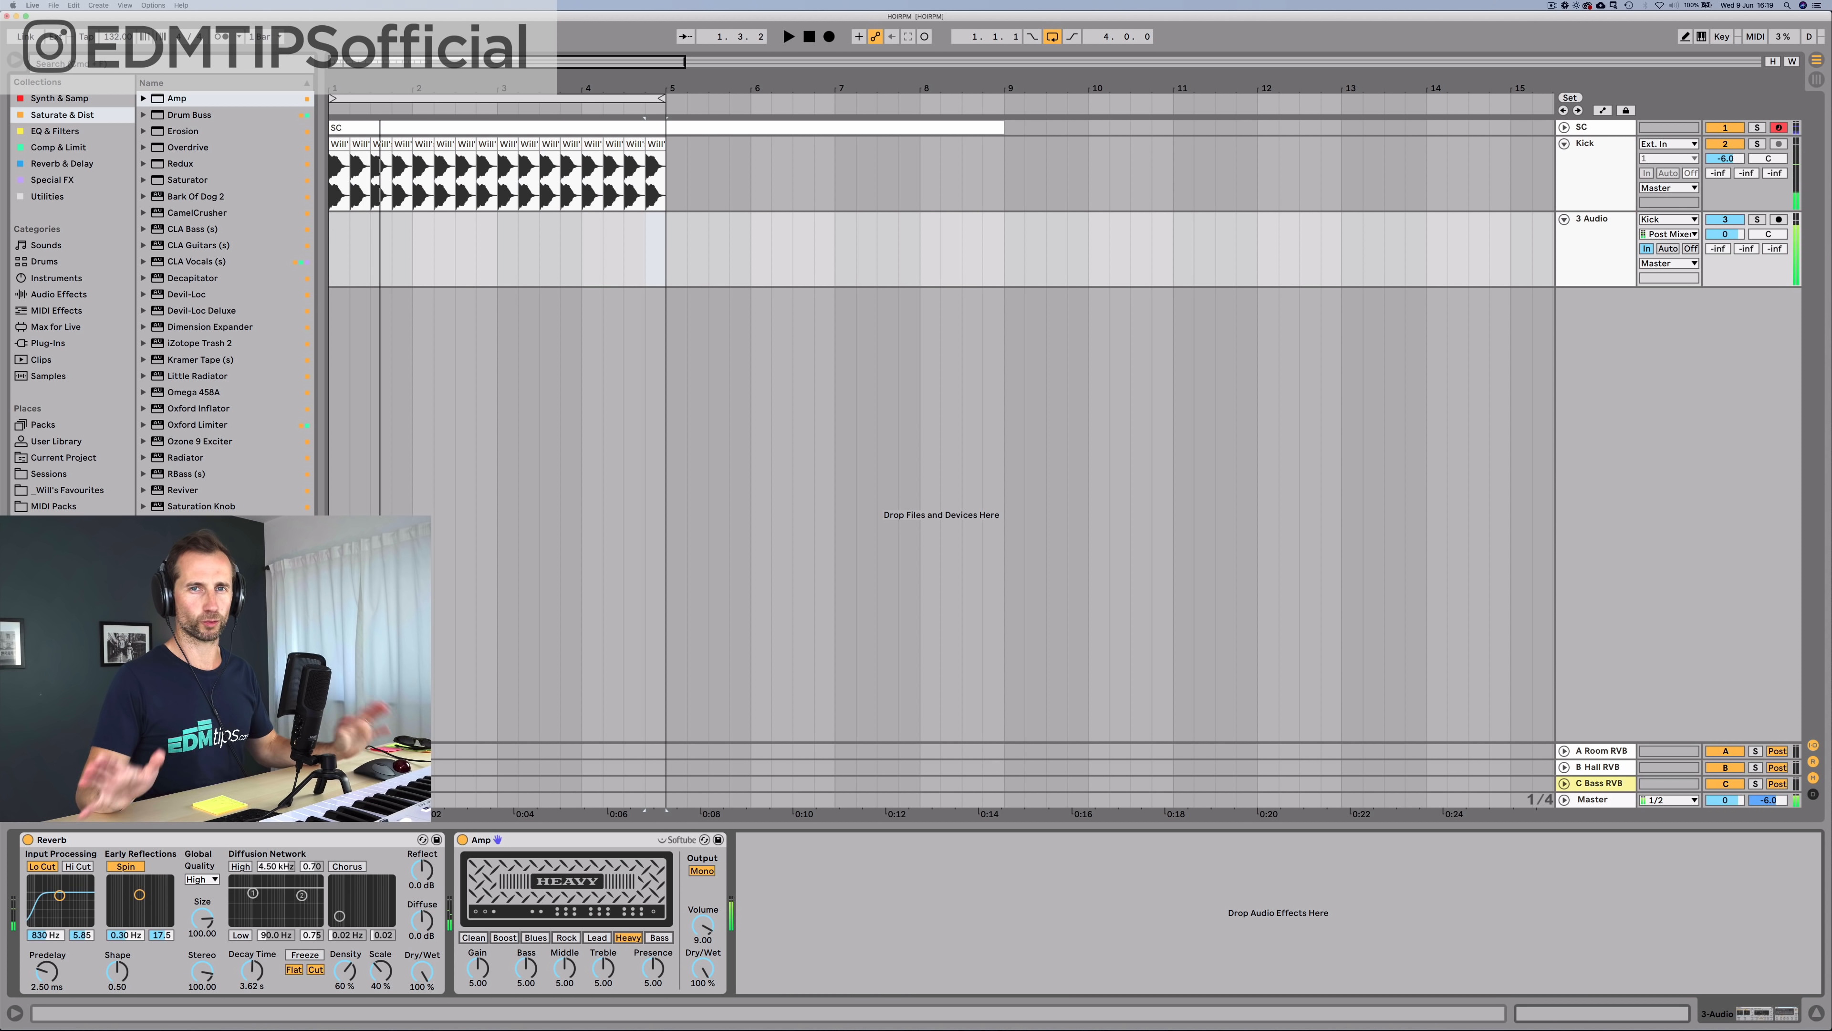
# Step: Listen briefly to the loop and add an EQ Eight after the Amp on the 3 Audio track
pyautogui.press('space')
pyautogui.press('space')
pyautogui.click(57, 131)
pyautogui.moveTo(185, 115); pyautogui.dragTo(894, 913)
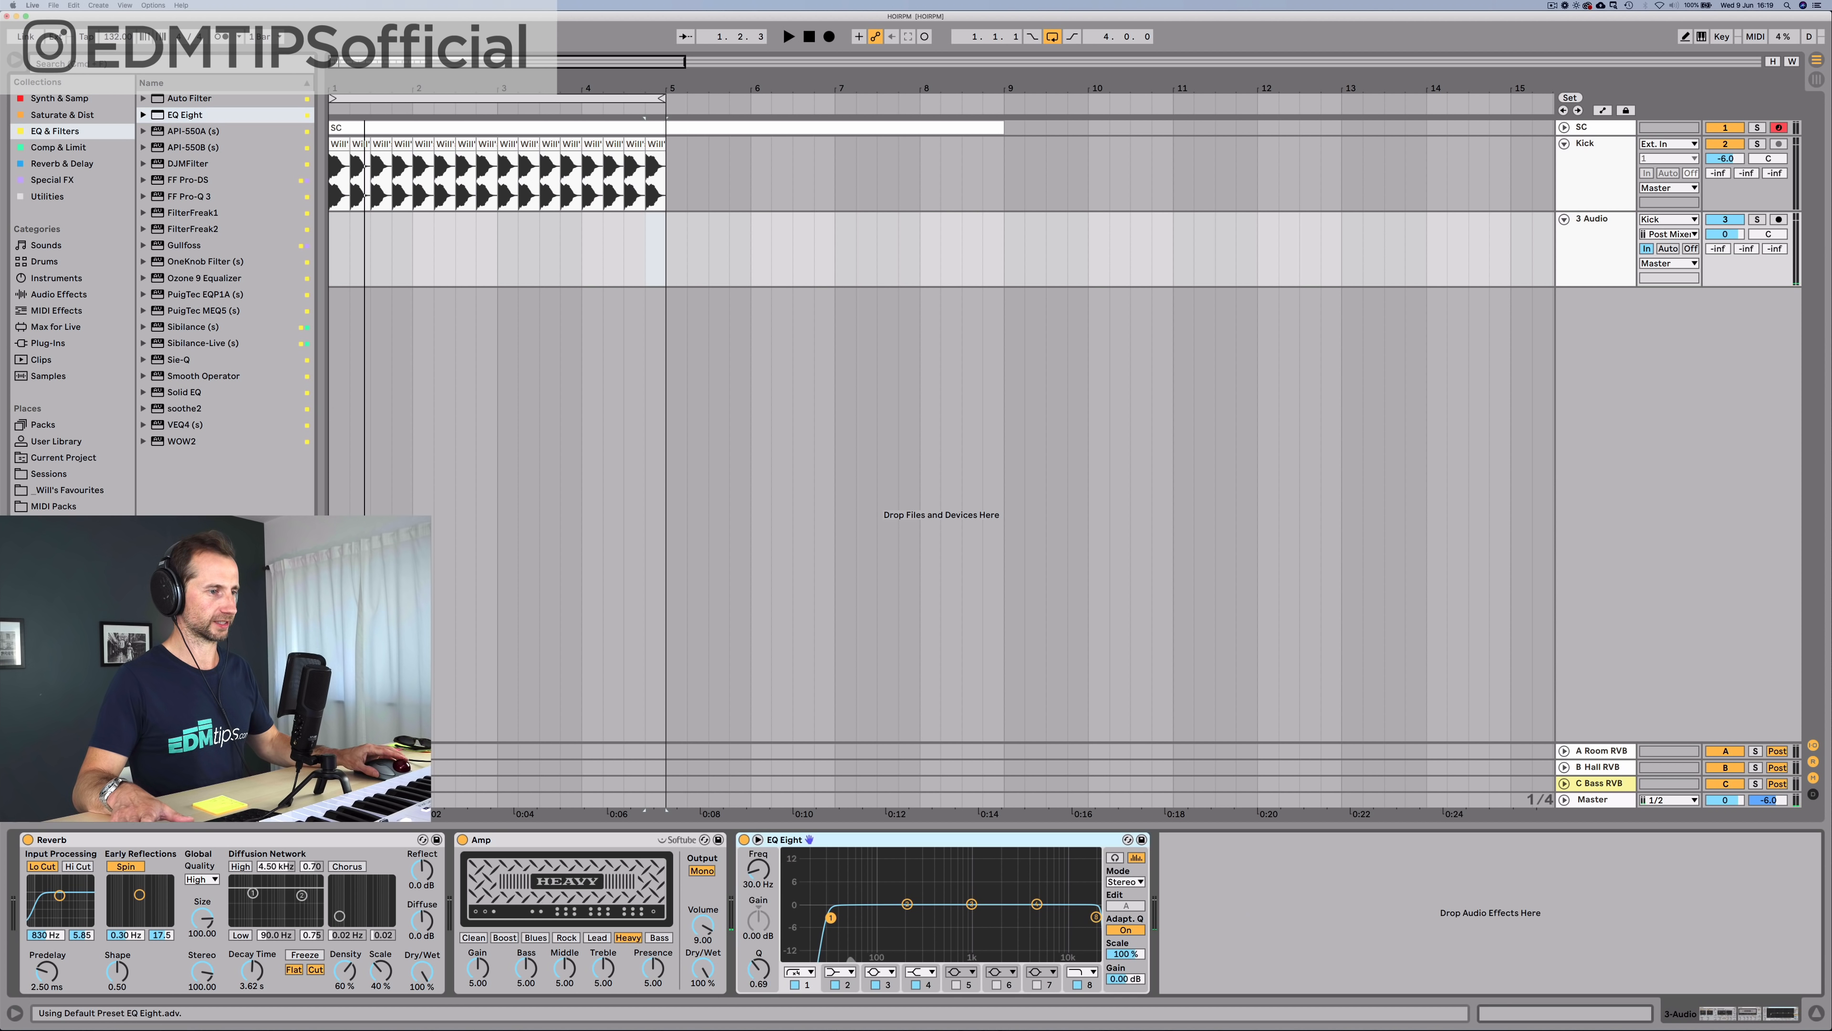
# Step: Disable the EQ Eight's band 1 and lower the band 8 high cut to about 156 Hz while the loop plays
pyautogui.click(795, 984)
pyautogui.press('space')
pyautogui.moveTo(1095, 917); pyautogui.dragTo(896, 917)
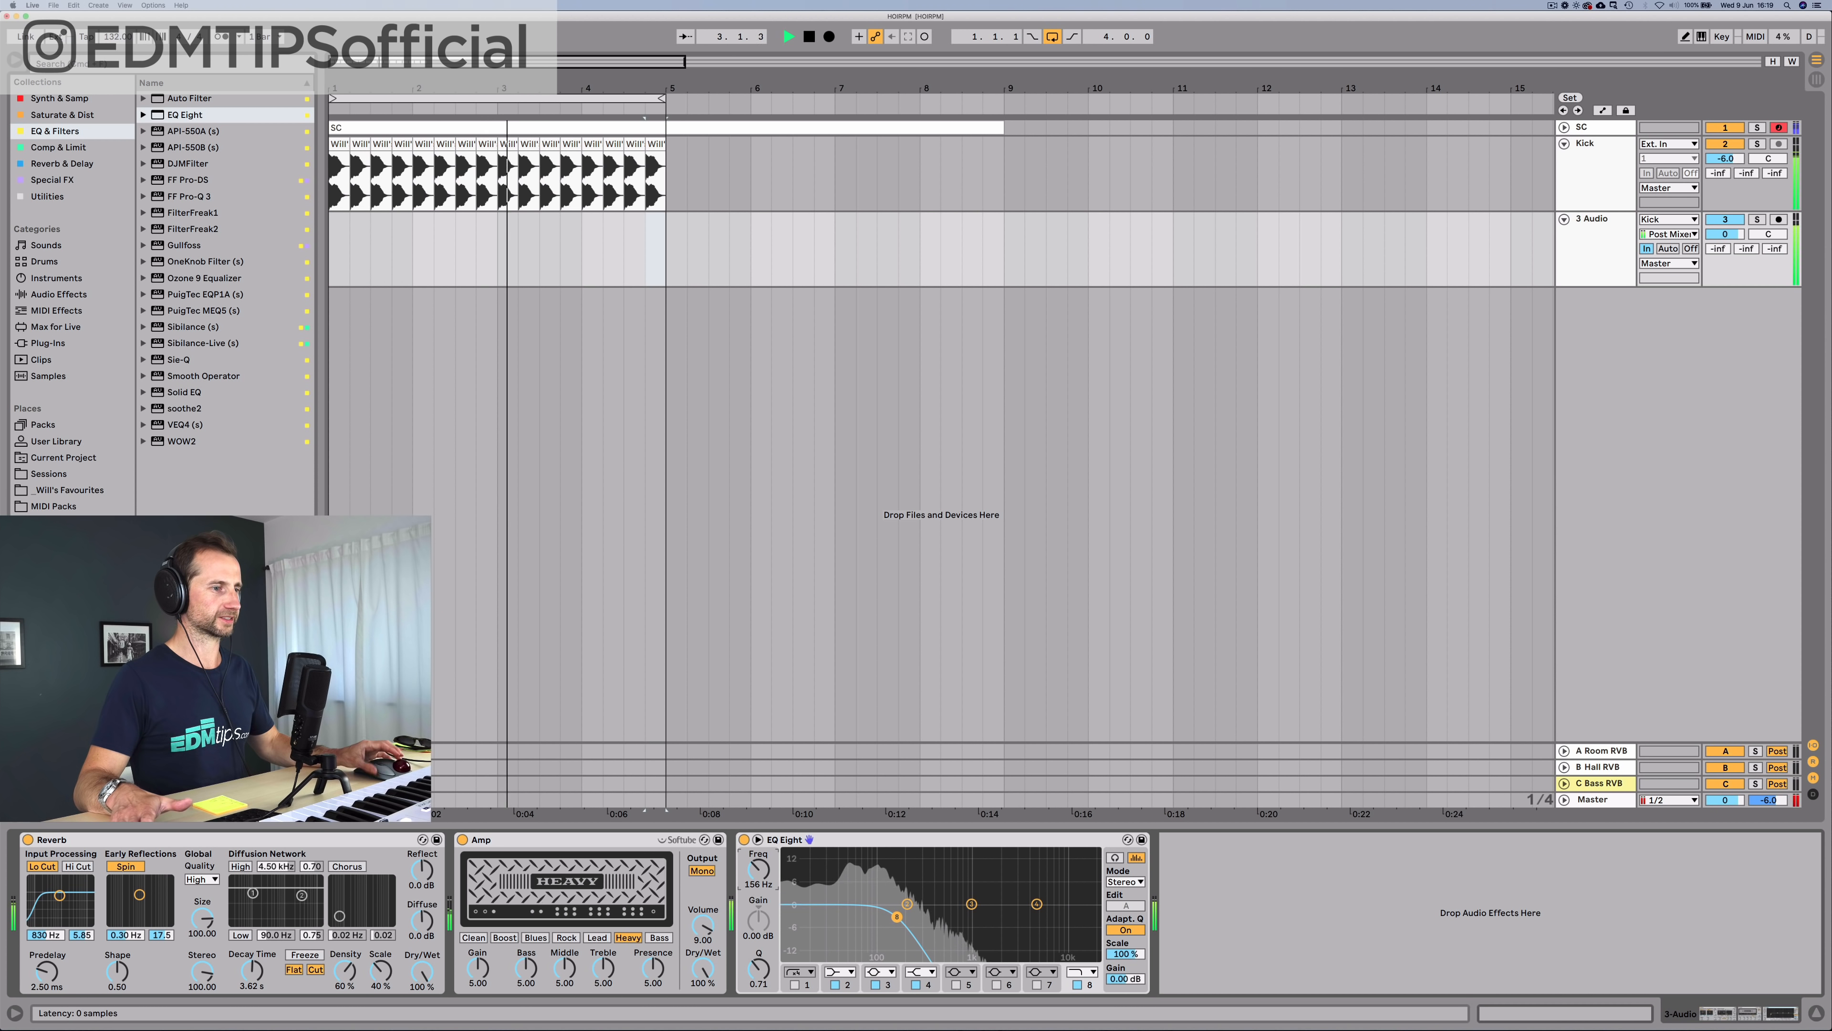
pyautogui.press('space')
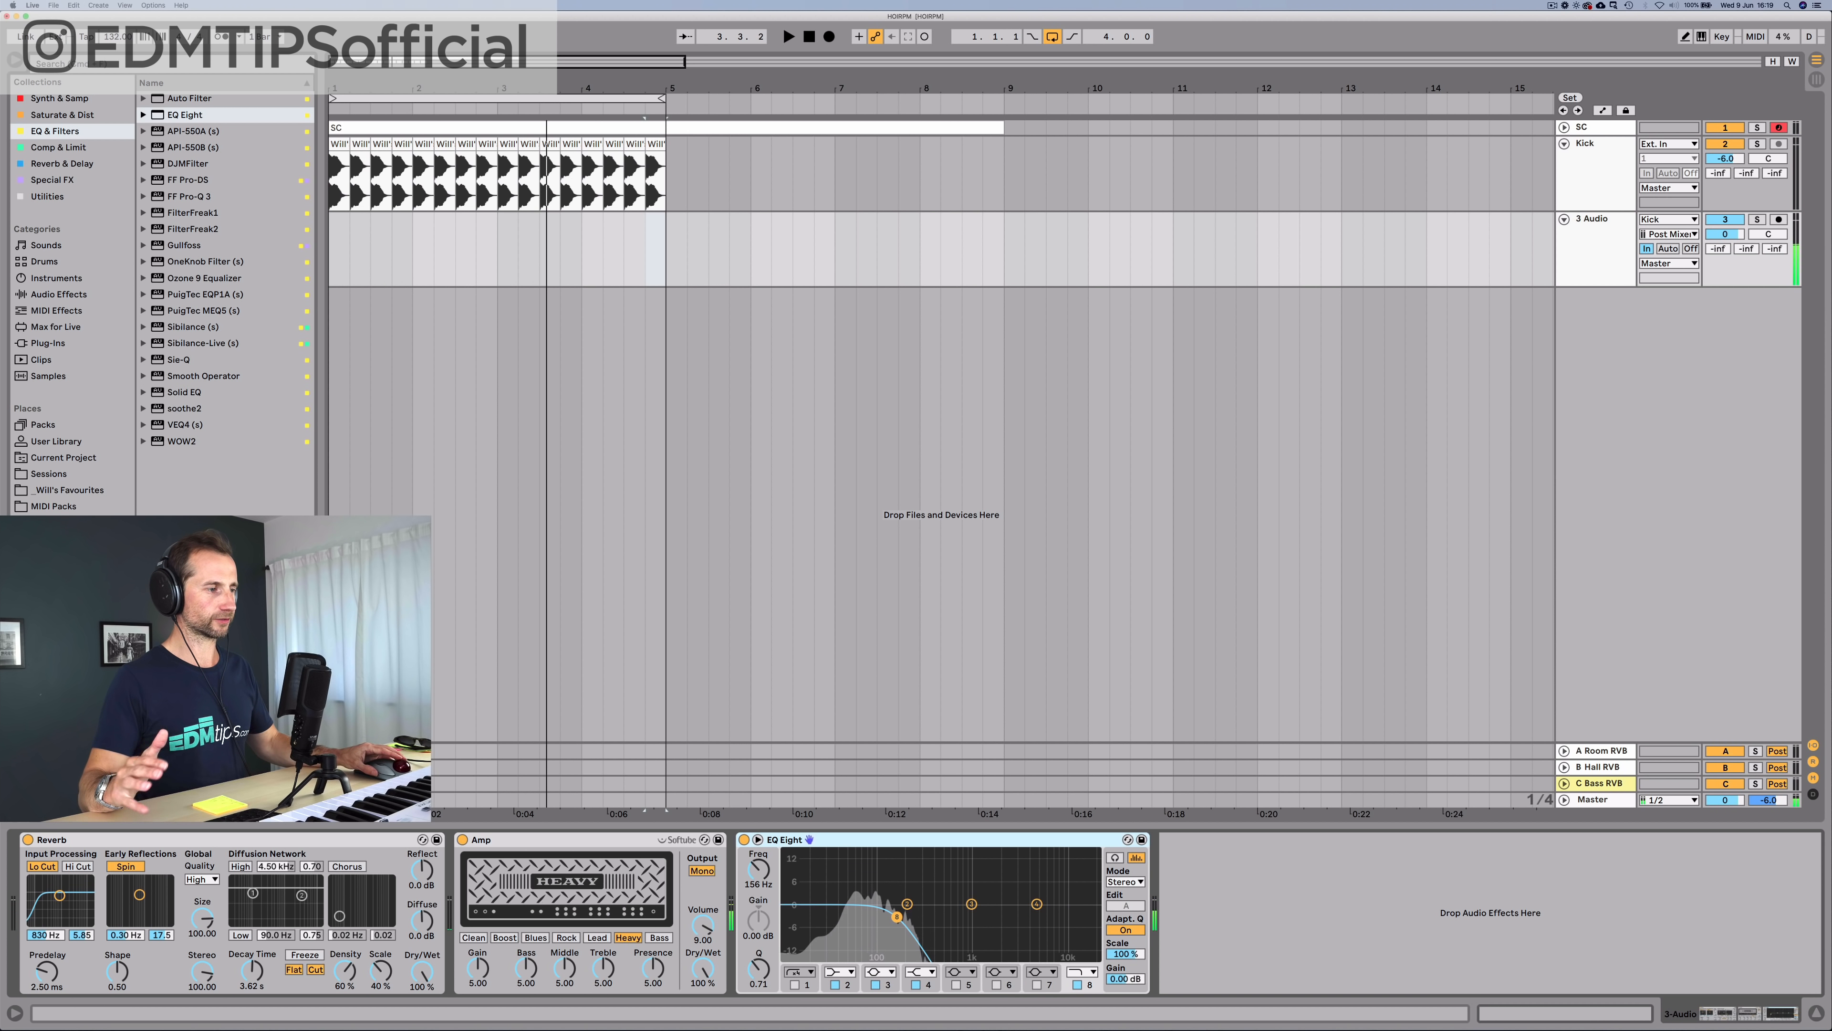
# Step: Add an EQ Eight to the Kick track and dip band 3 by about 1.6 dB at 340 Hz with a Q of about 1.5
pyautogui.click(1596, 142)
pyautogui.doubleClick(185, 115)
pyautogui.click(41, 839)
pyautogui.press('space')
pyautogui.moveTo(1220, 599); pyautogui.dragTo(1013, 622)
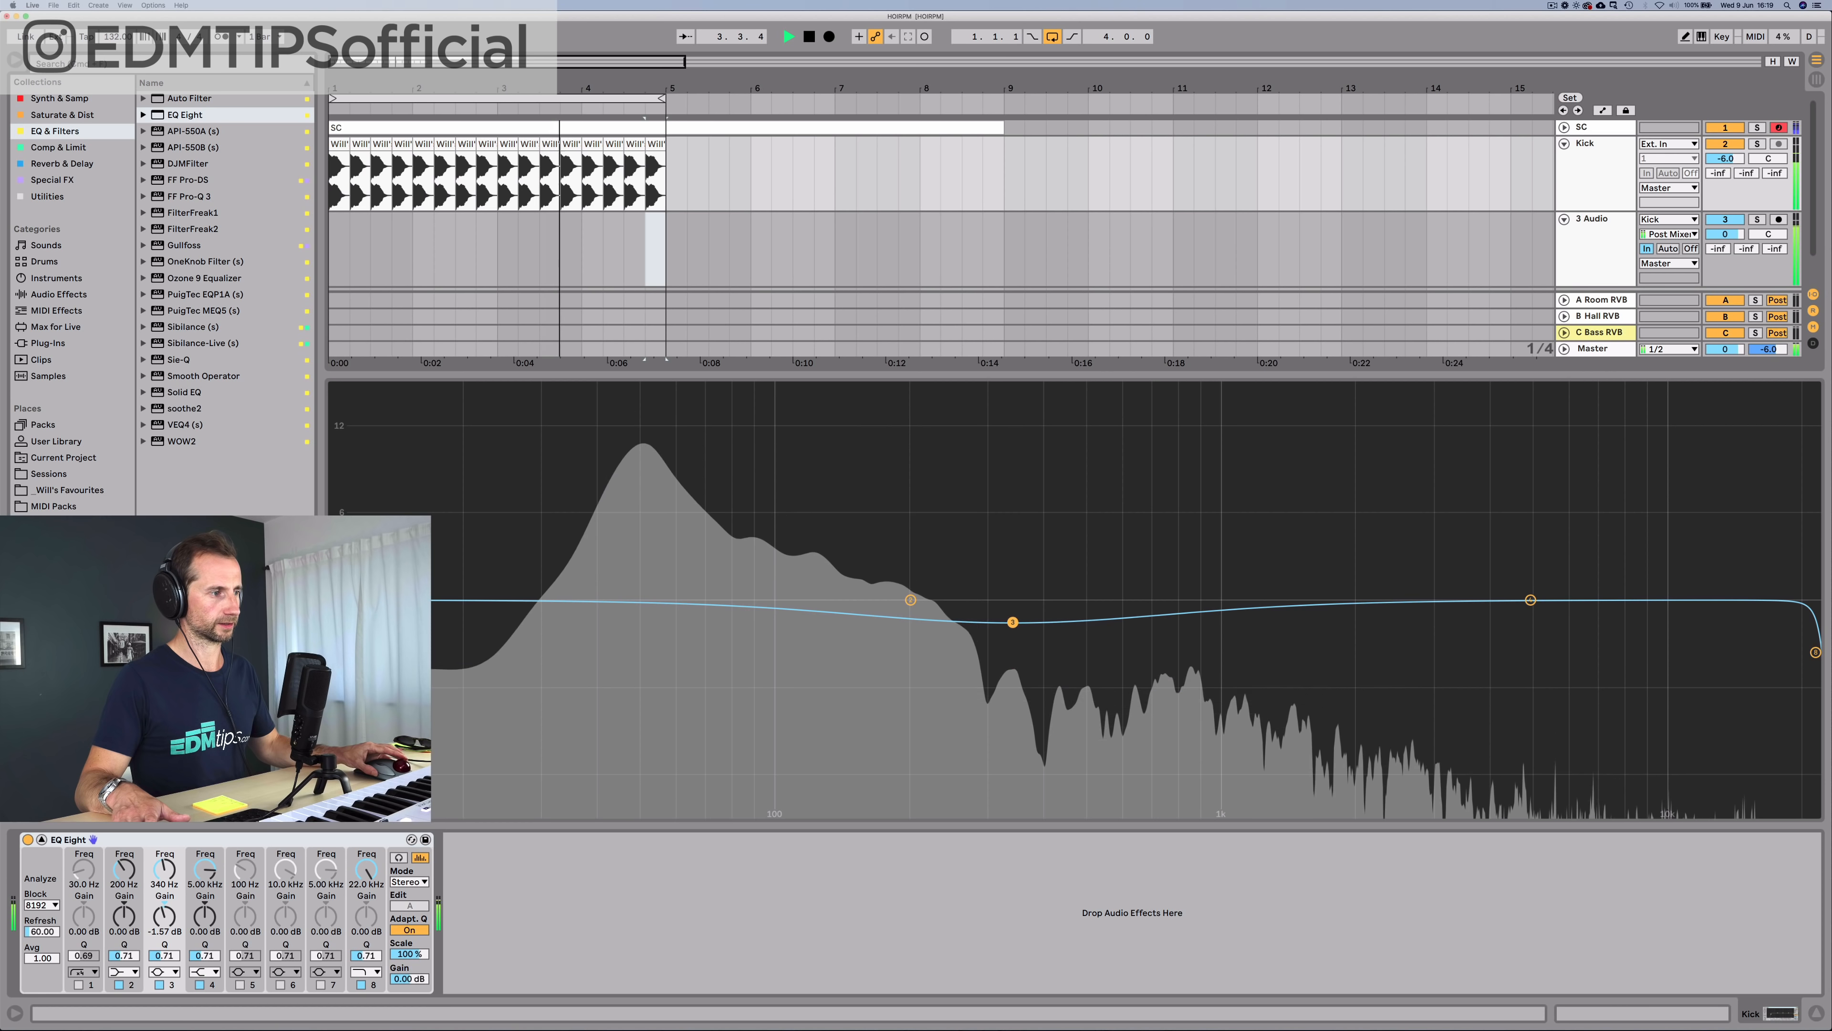
pyautogui.moveTo(163, 955); pyautogui.dragTo(164, 936)
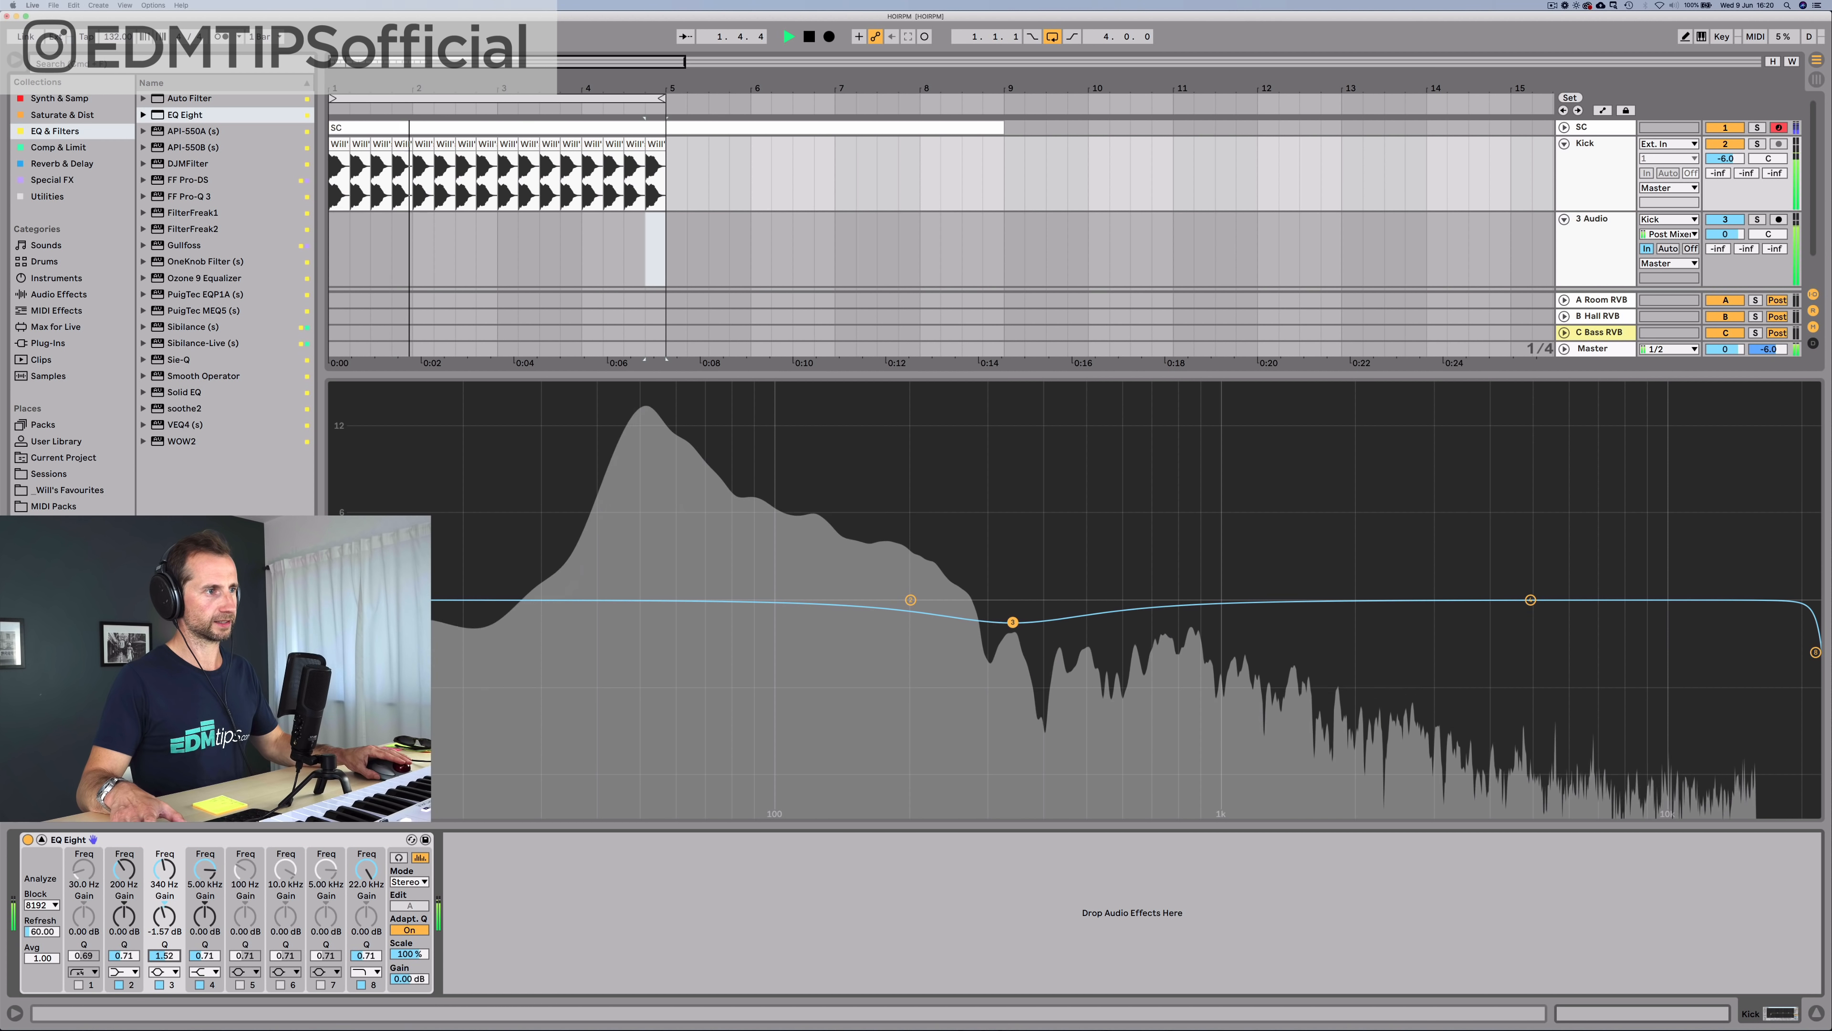
pyautogui.press('space')
# Step: Set band 3 of the 3 Audio EQ Eight to 53 Hz, about -5.2 dB and Q 3.19, then compare with the EQ bypassed
pyautogui.click(1593, 219)
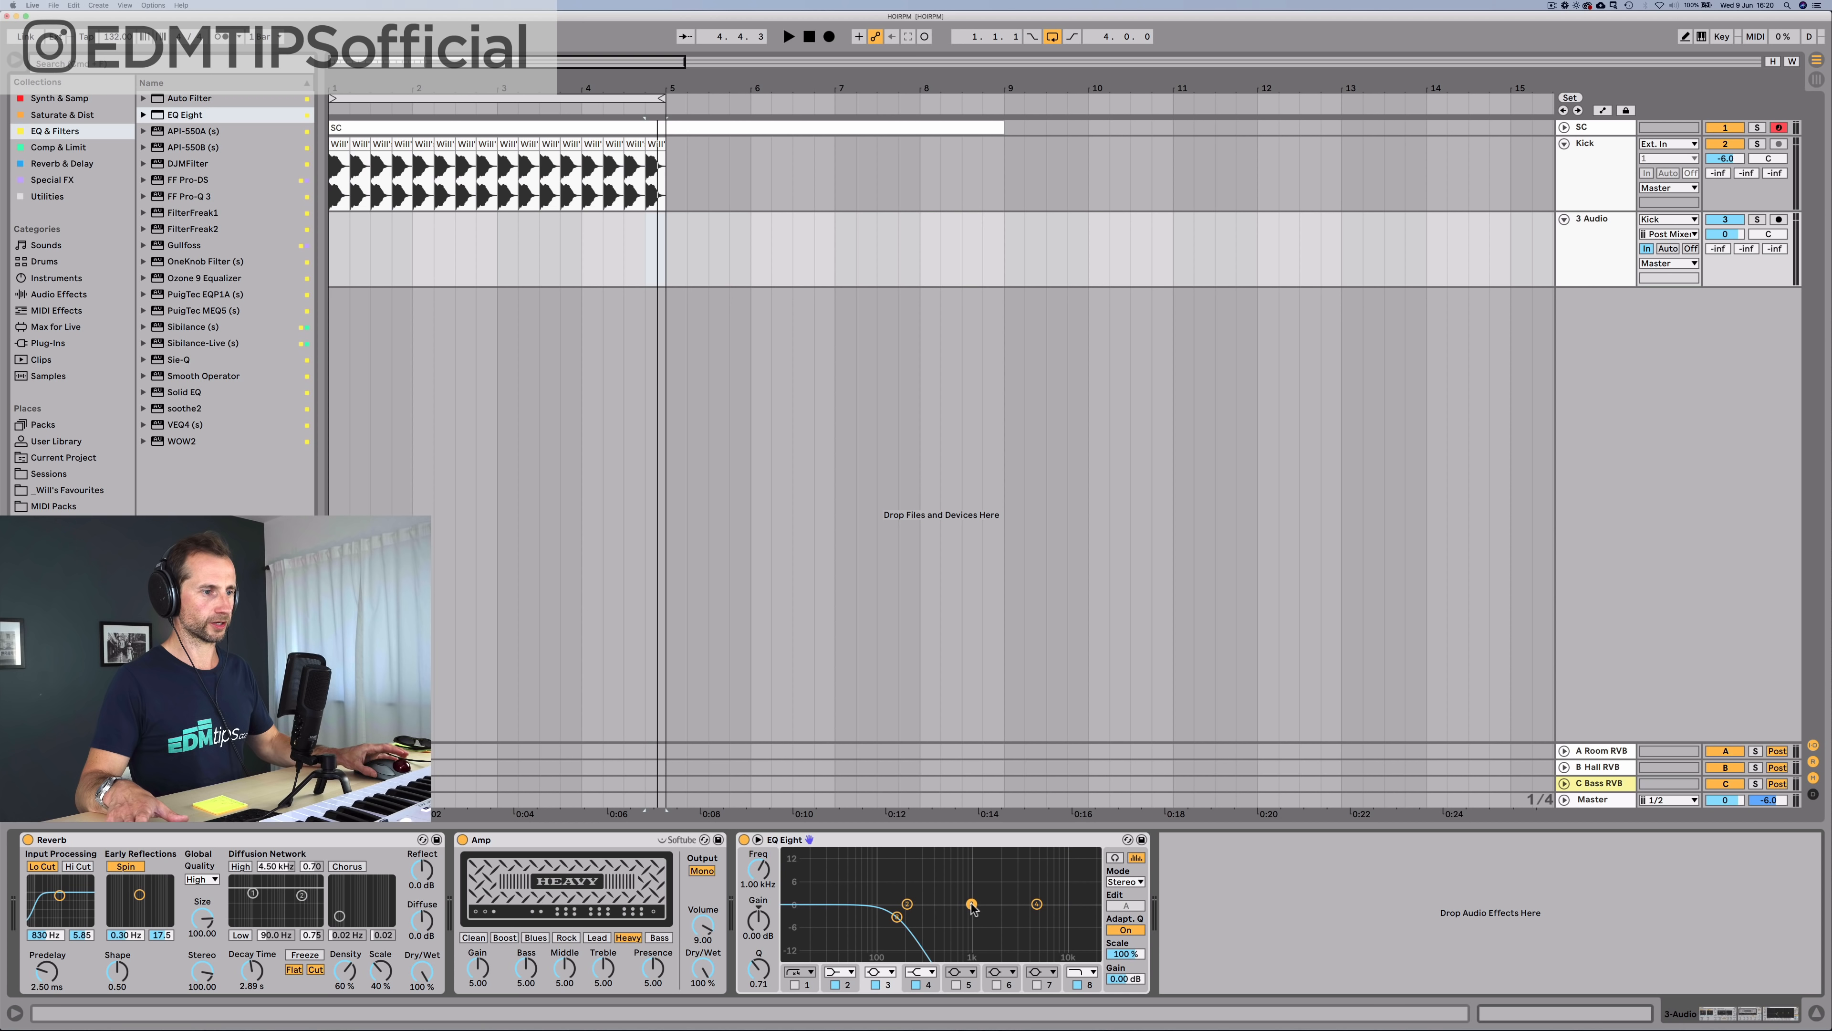
pyautogui.click(888, 983)
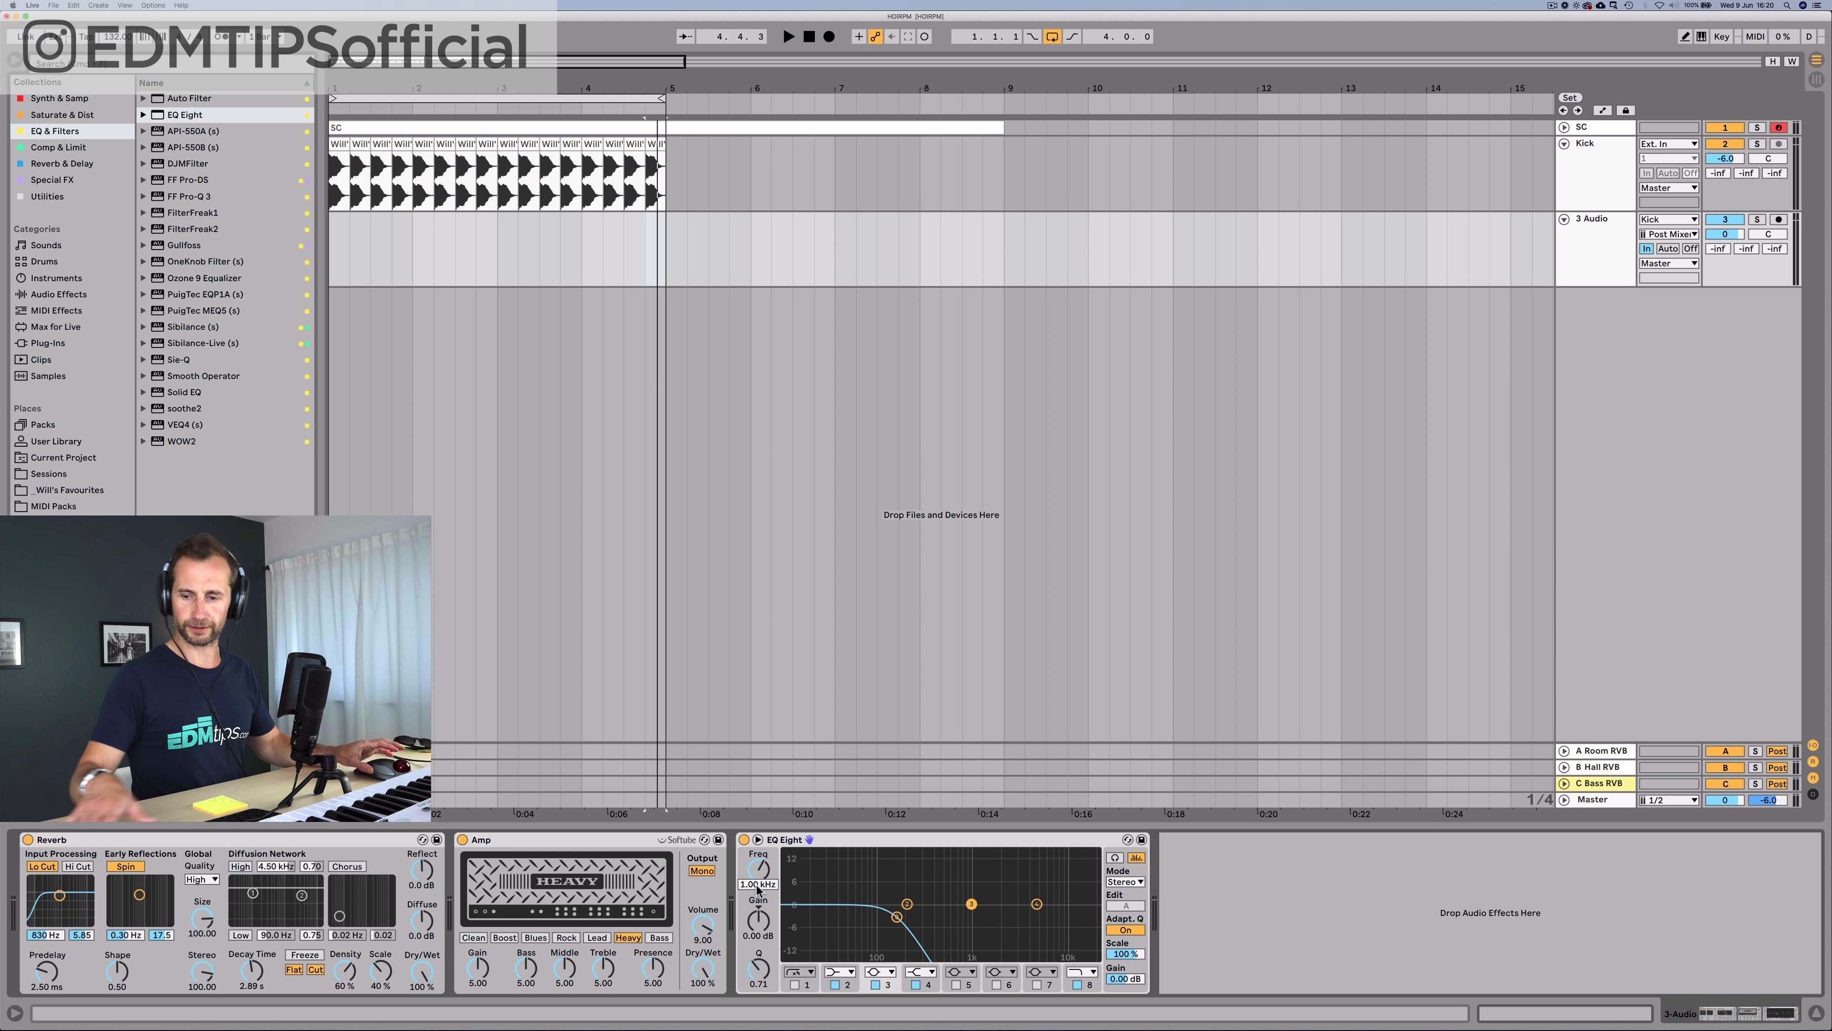
pyautogui.write('53')
pyautogui.press('Return')
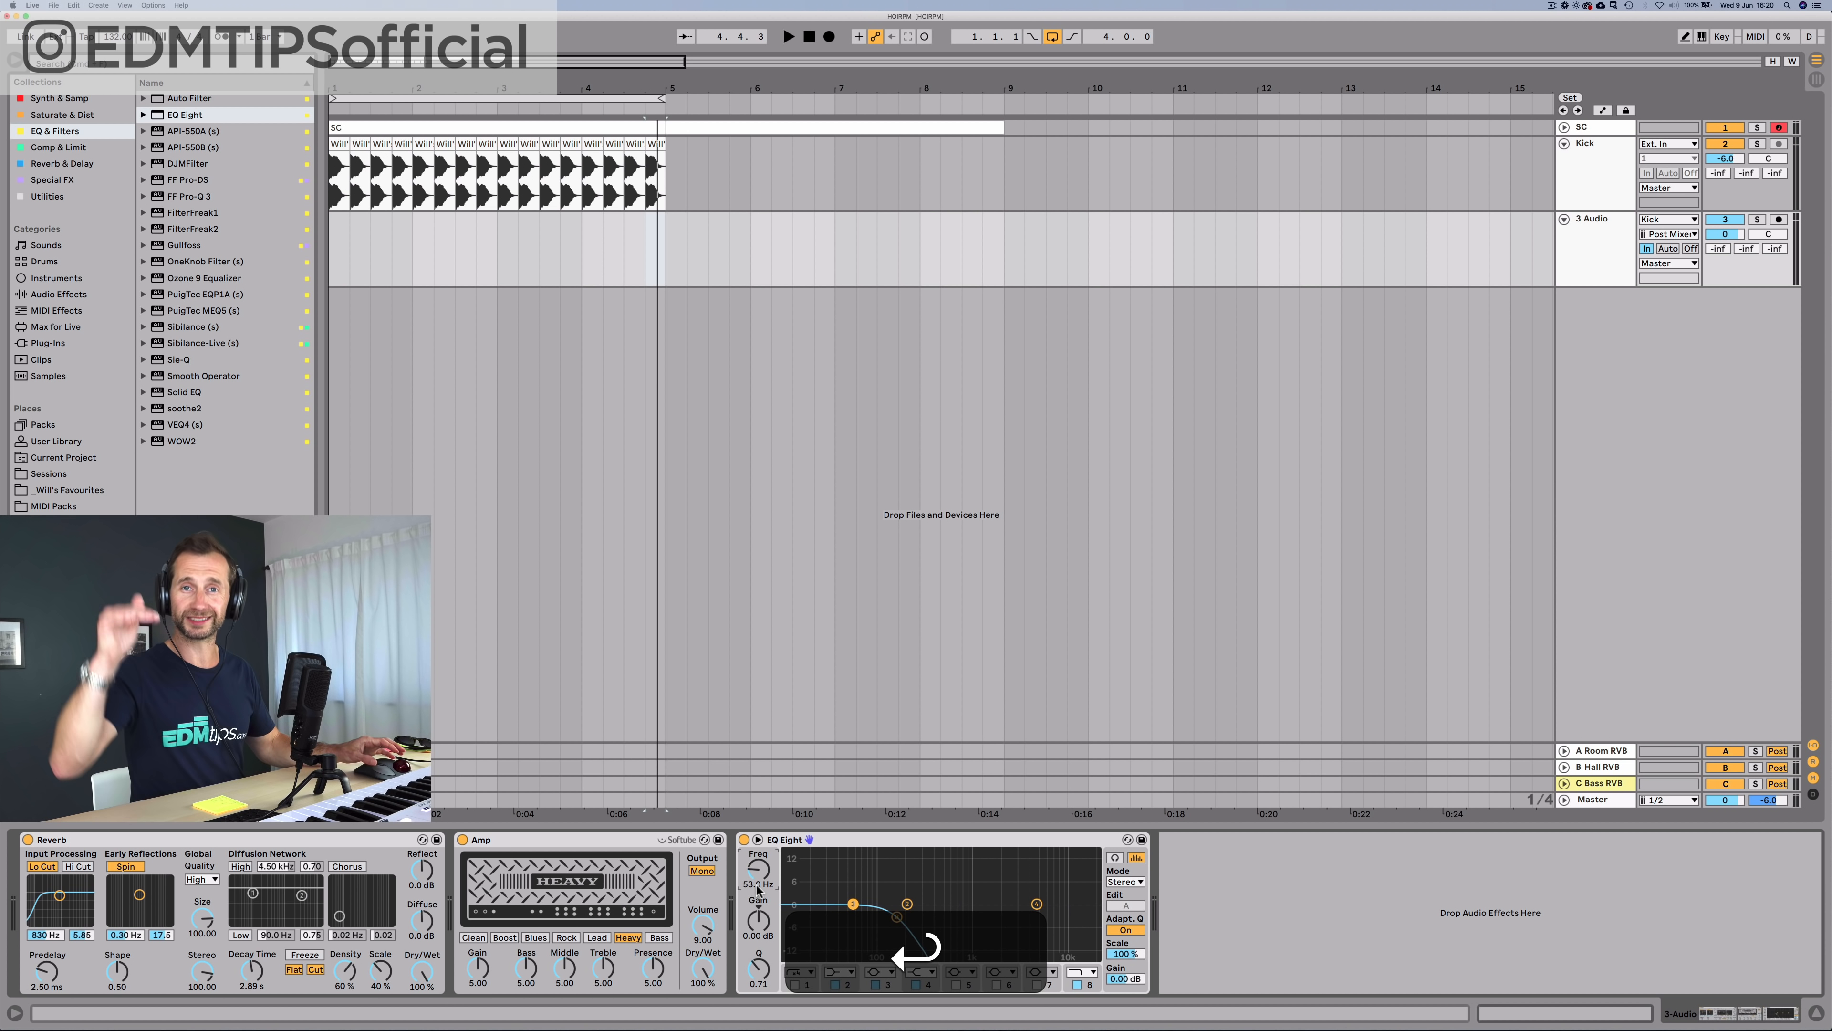
pyautogui.moveTo(760, 922); pyautogui.dragTo(759, 941)
pyautogui.press('space')
pyautogui.moveTo(758, 967)
pyautogui.mouseDown()
pyautogui.moveTo(758, 921)
pyautogui.moveTo(755, 951)
pyautogui.mouseUp()
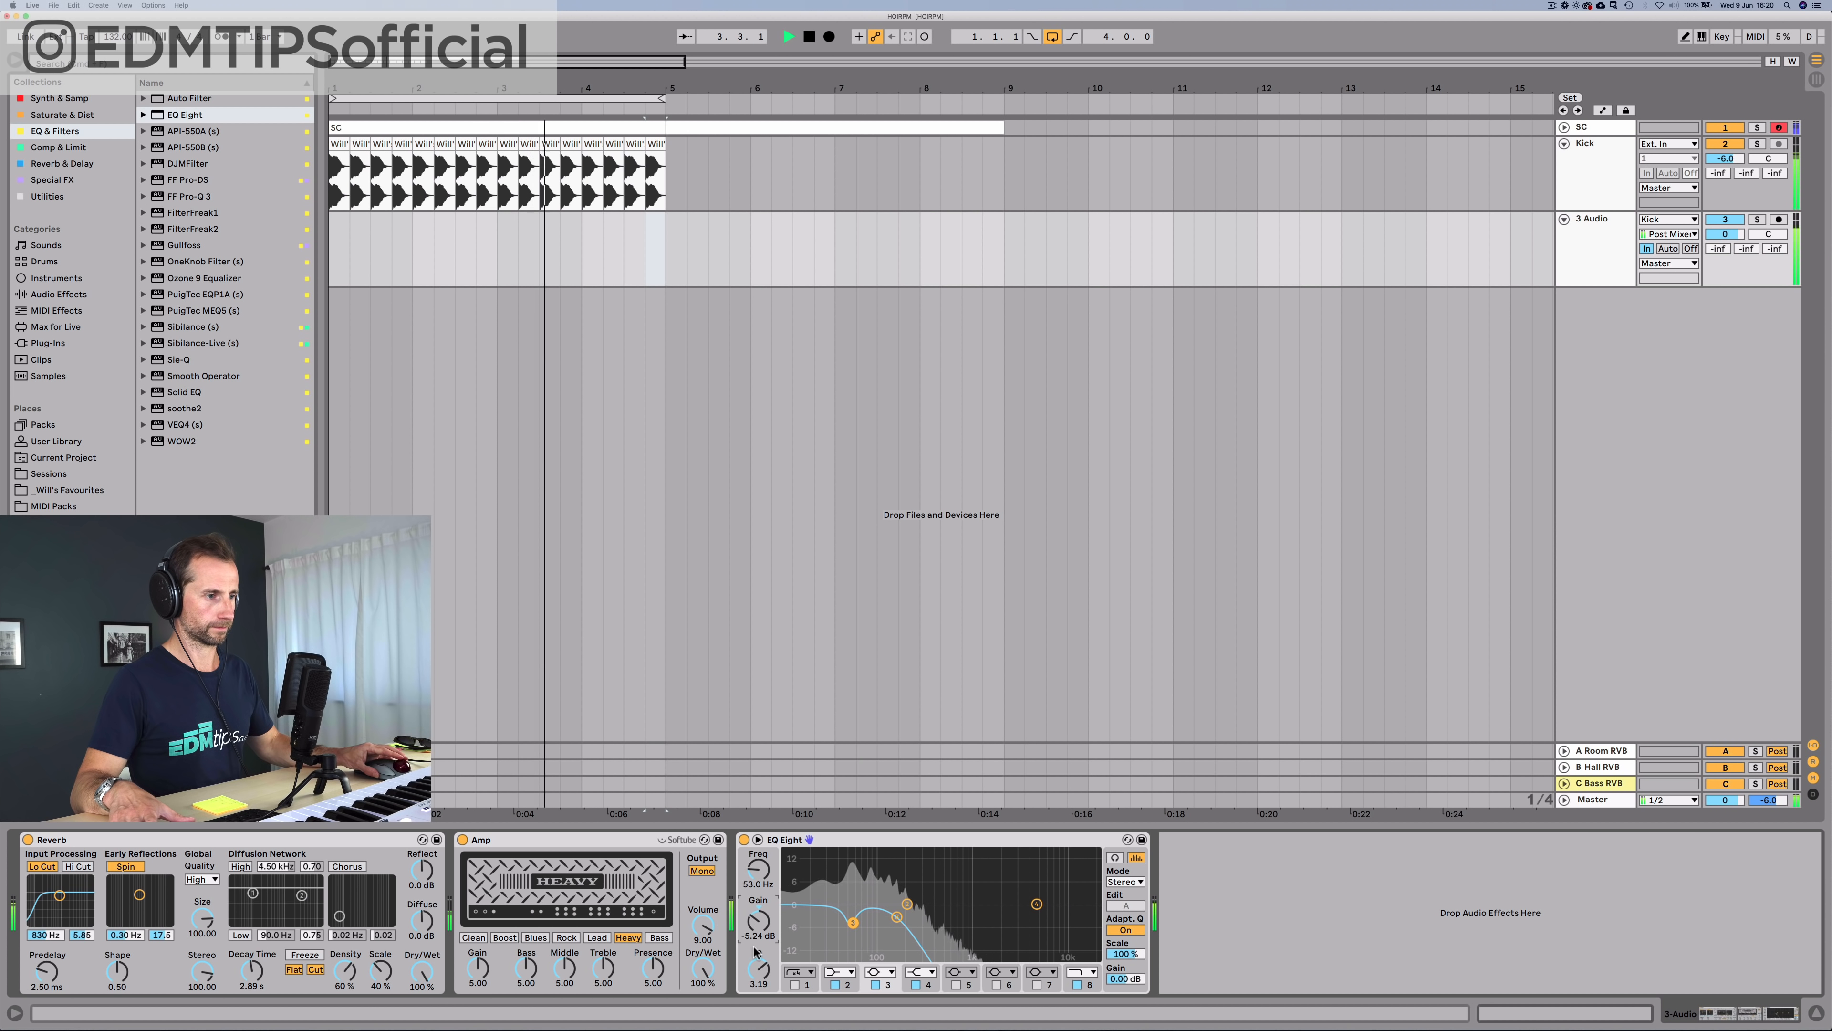
pyautogui.click(744, 839)
pyautogui.click(744, 840)
# Step: Switch the Amp model to Boost, raise the EQ Eight's output gain to about 9.75 dB and listen to the loop
pyautogui.click(504, 936)
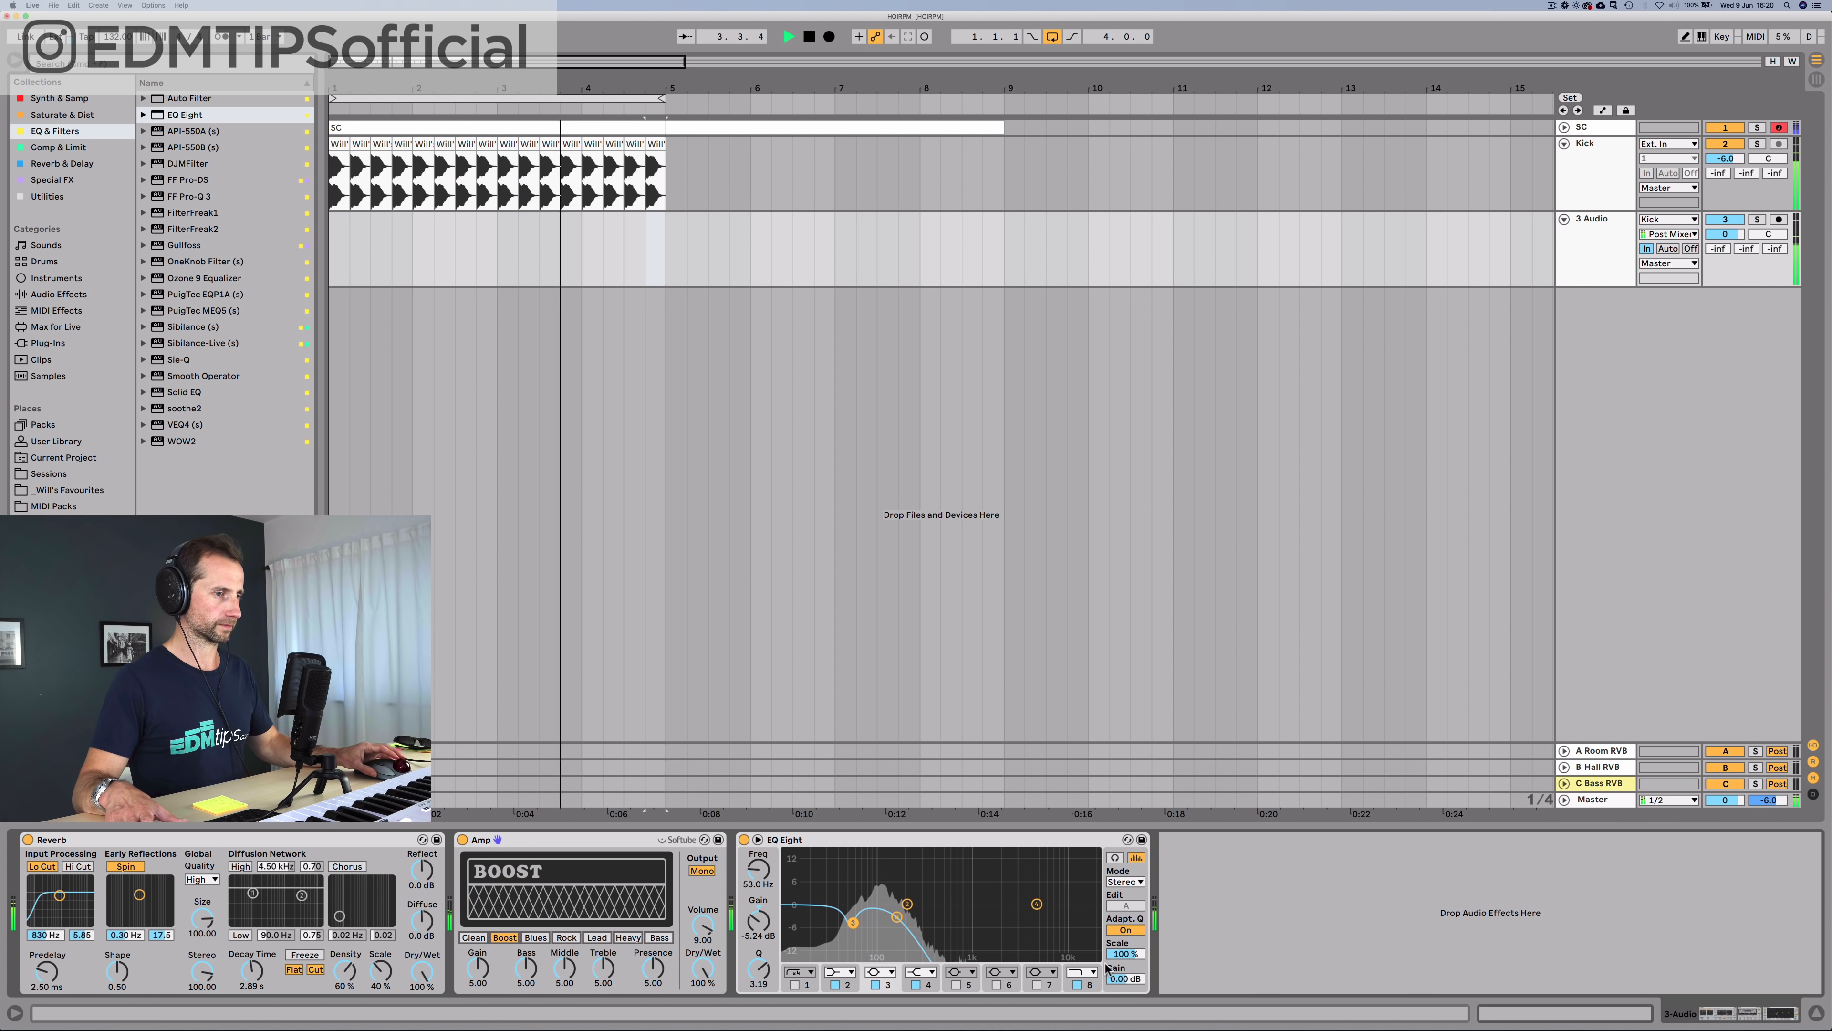
pyautogui.moveTo(1123, 979); pyautogui.dragTo(1124, 913)
pyautogui.press('space')
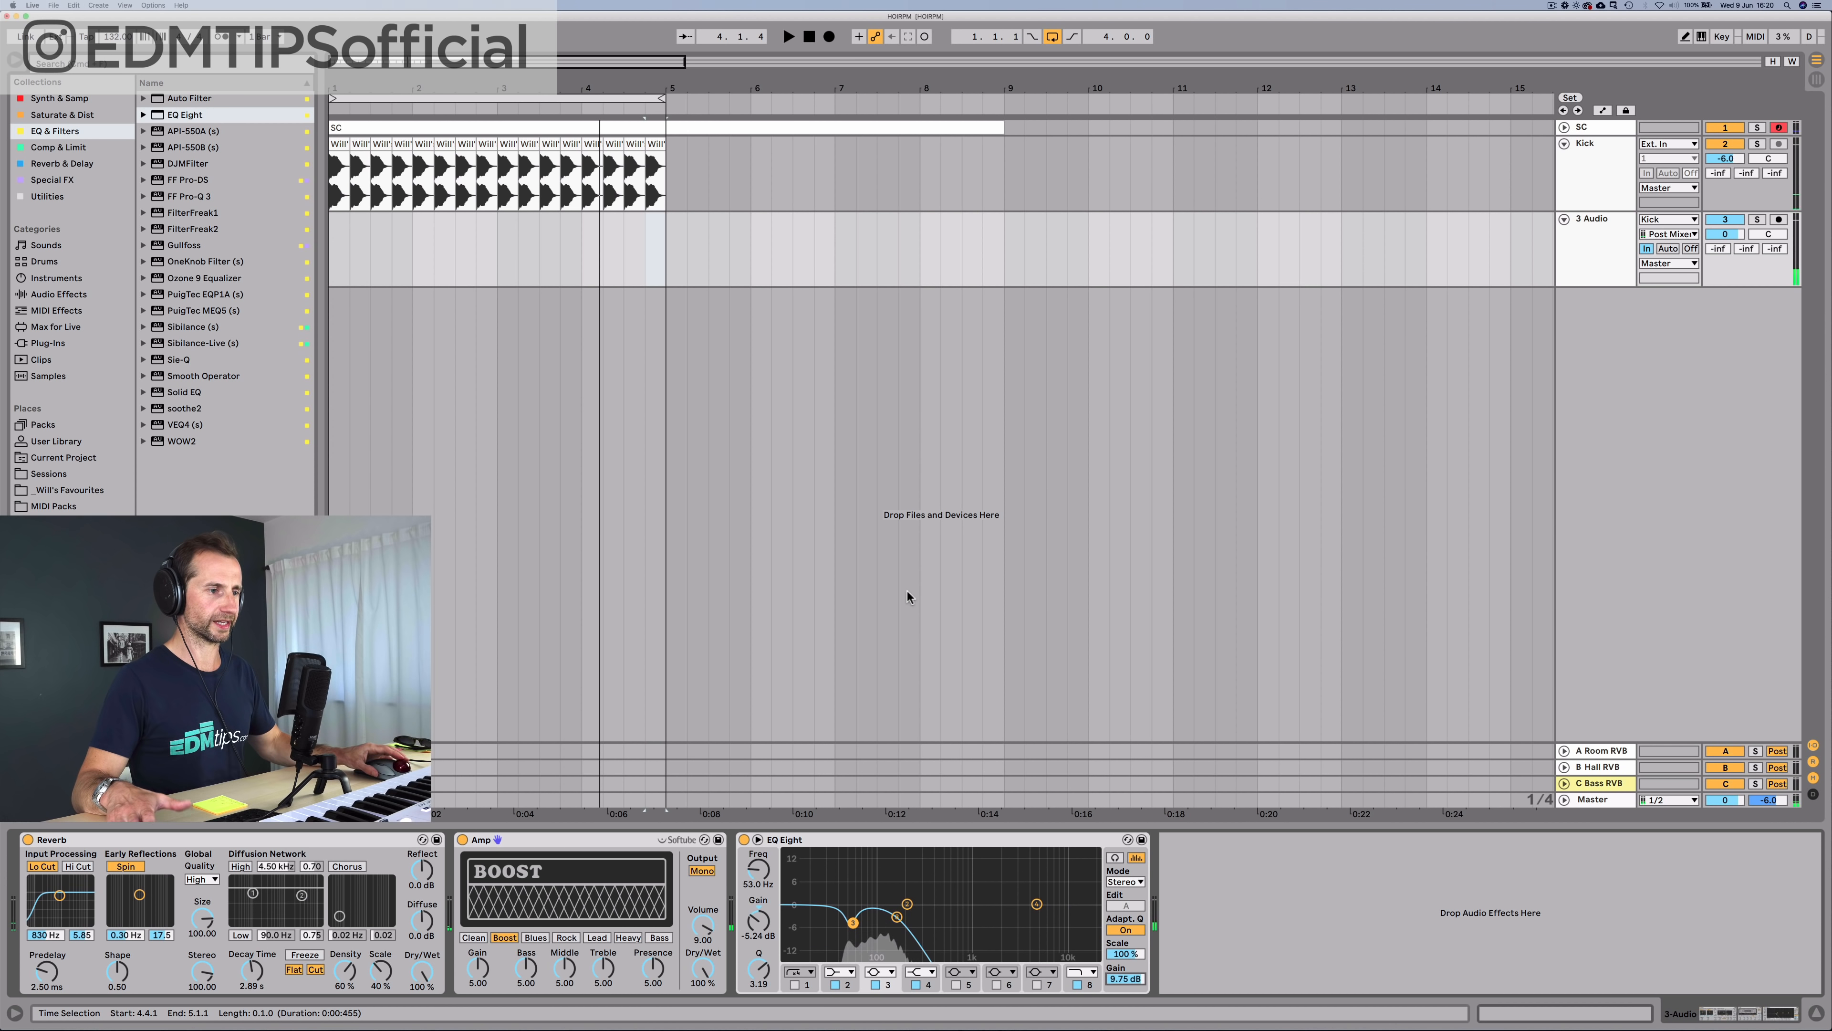
pyautogui.press('space')
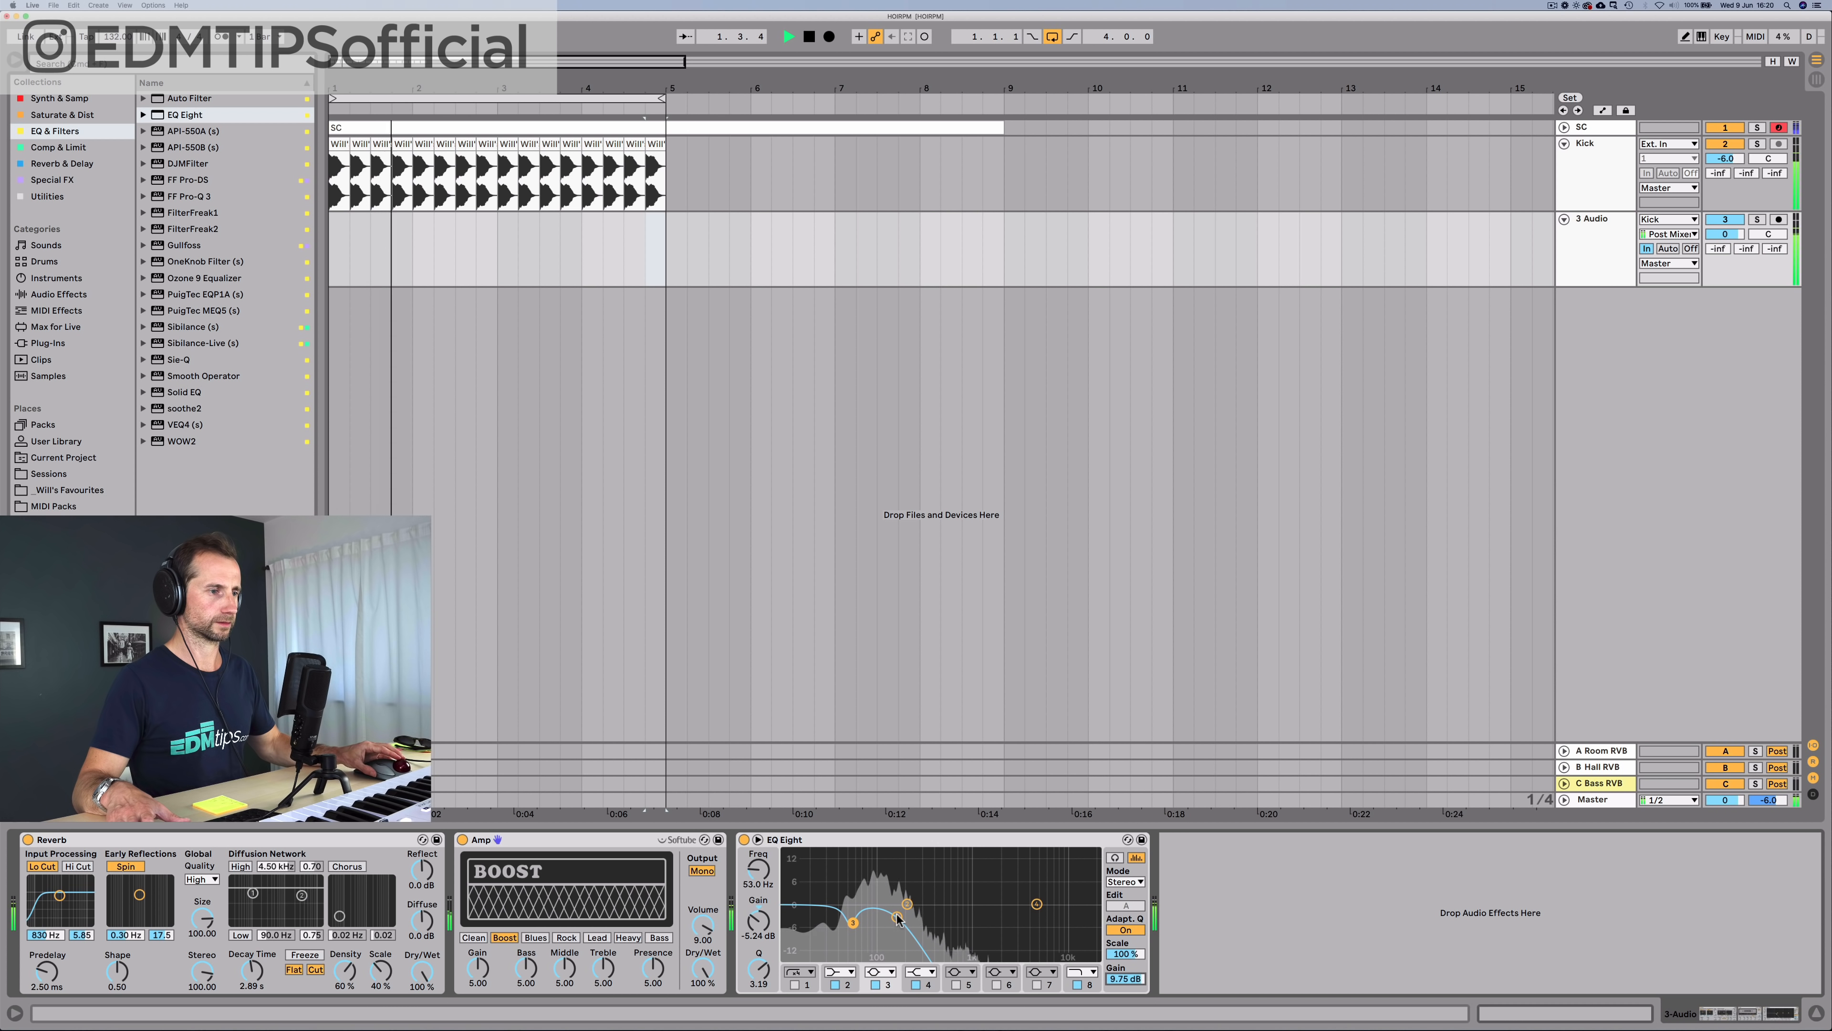
# Step: Change the EQ Eight's band 8 to a steeper high-cut filter and listen to the loop
pyautogui.press('space')
pyautogui.click(1078, 974)
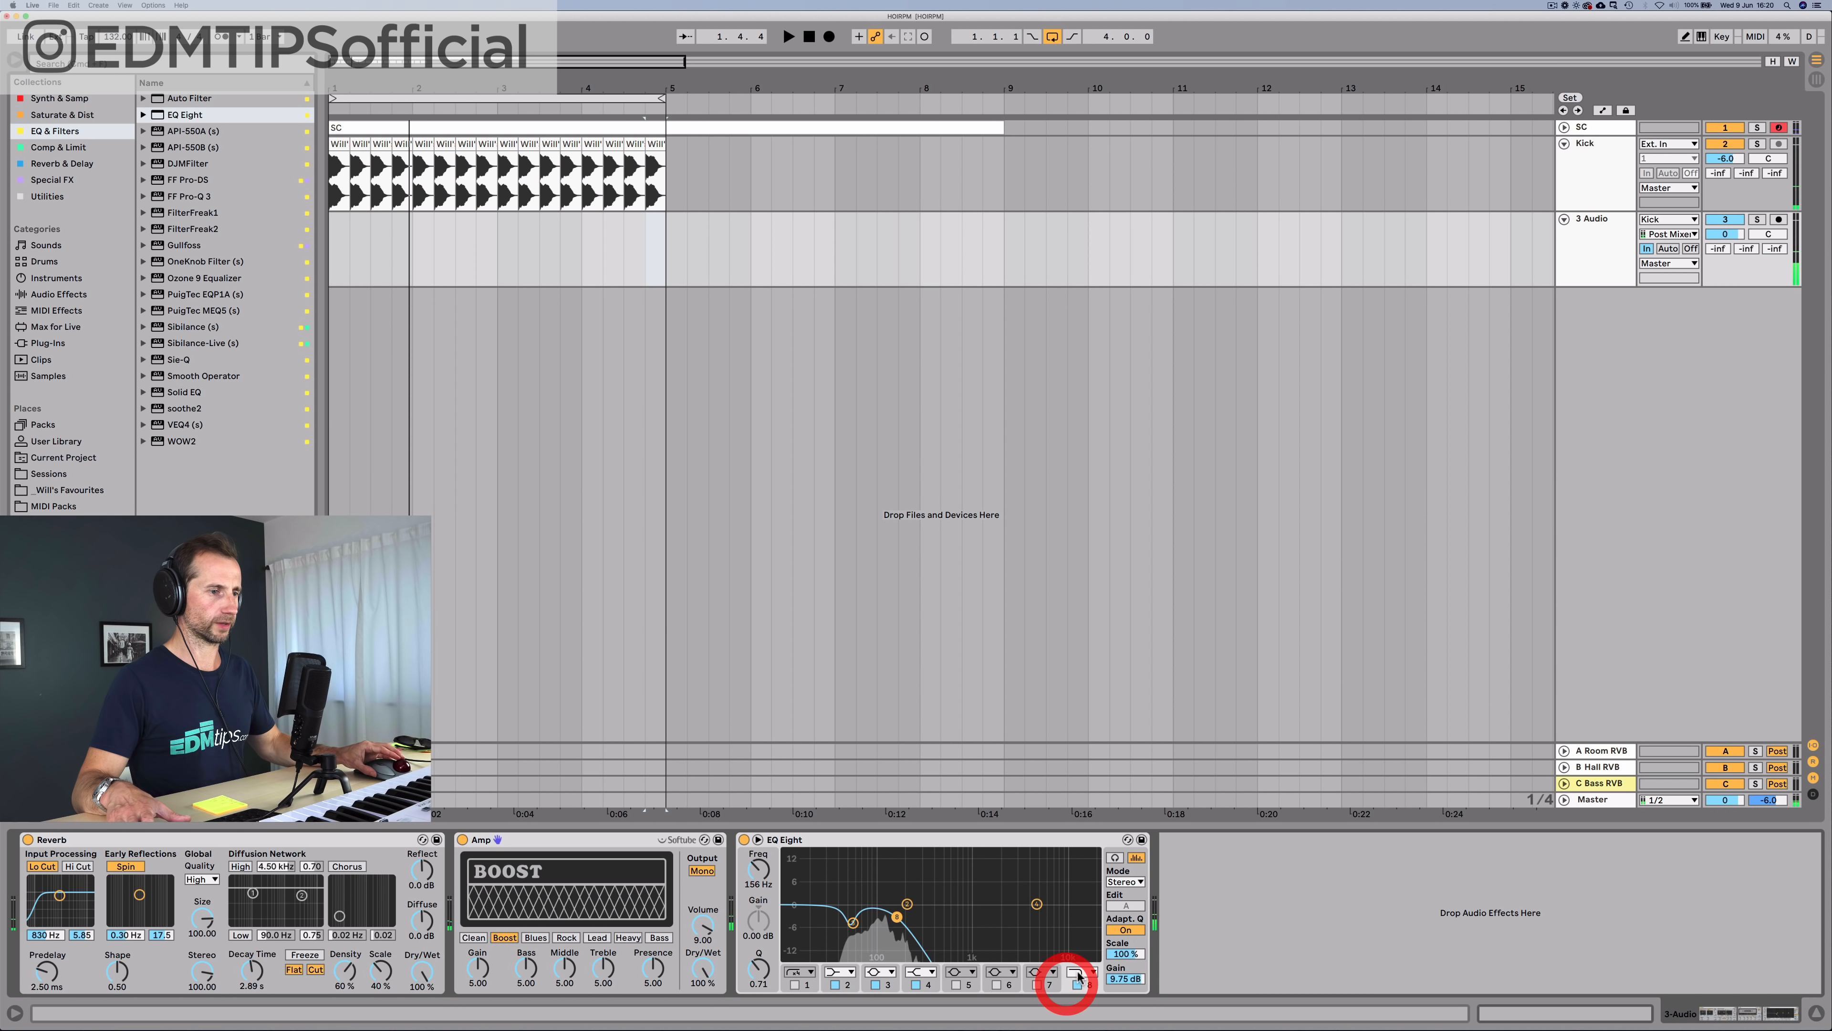
pyautogui.click(1081, 990)
pyautogui.press('space')
pyautogui.press('space')
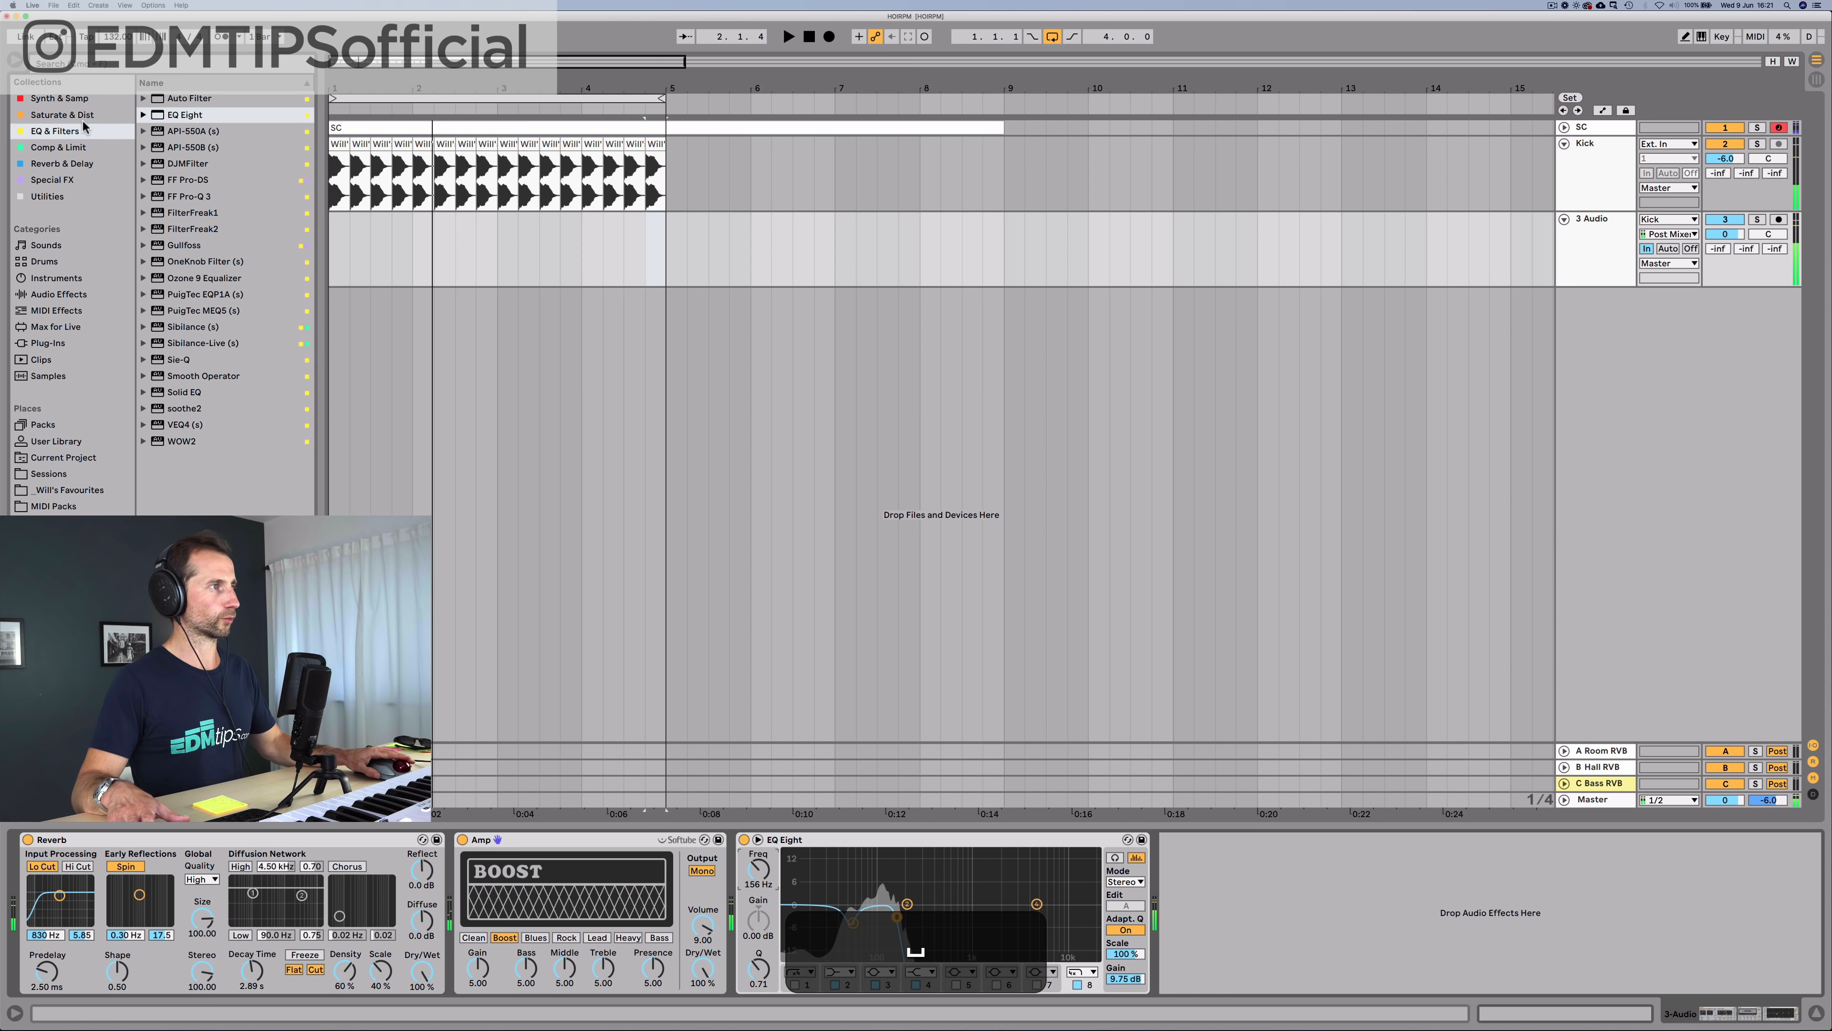
# Step: Add a Compressor after the EQ Eight on 3 Audio and enable its sidechain with audio from the SC track
pyautogui.click(65, 149)
pyautogui.click(191, 101)
pyautogui.moveTo(192, 101); pyautogui.dragTo(1219, 871)
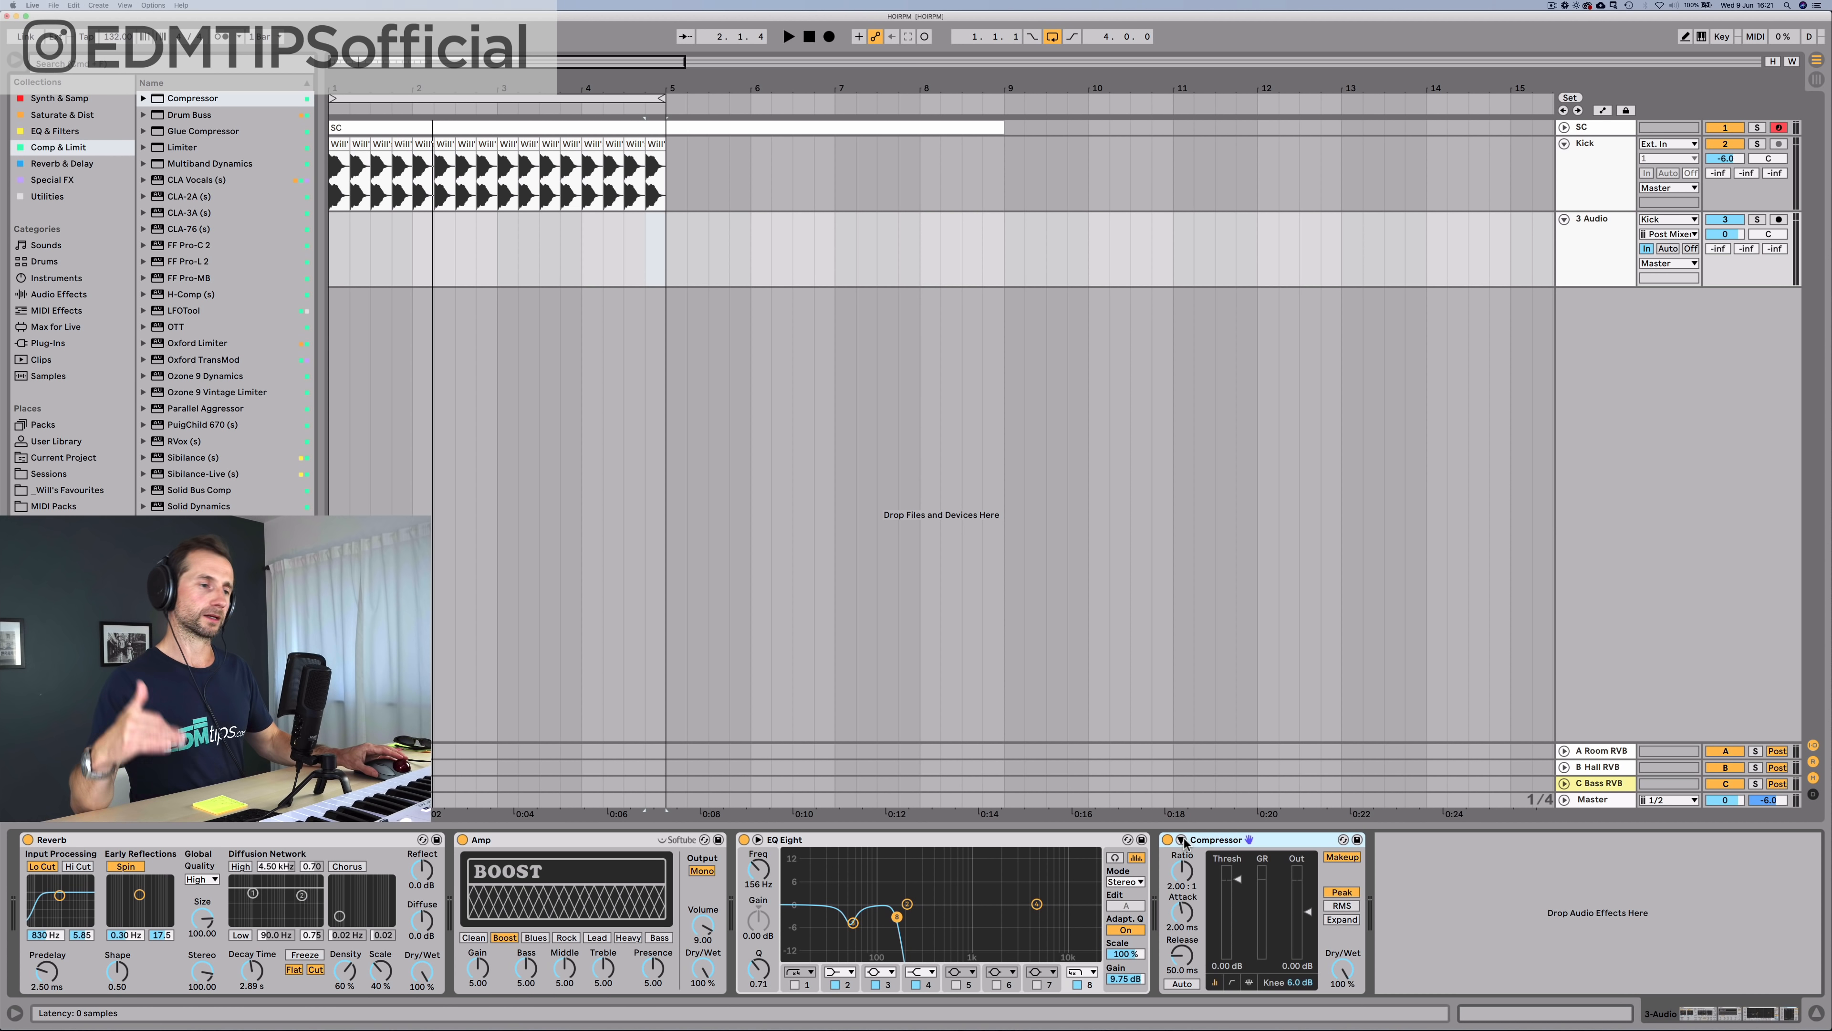
pyautogui.click(1182, 840)
pyautogui.click(1189, 858)
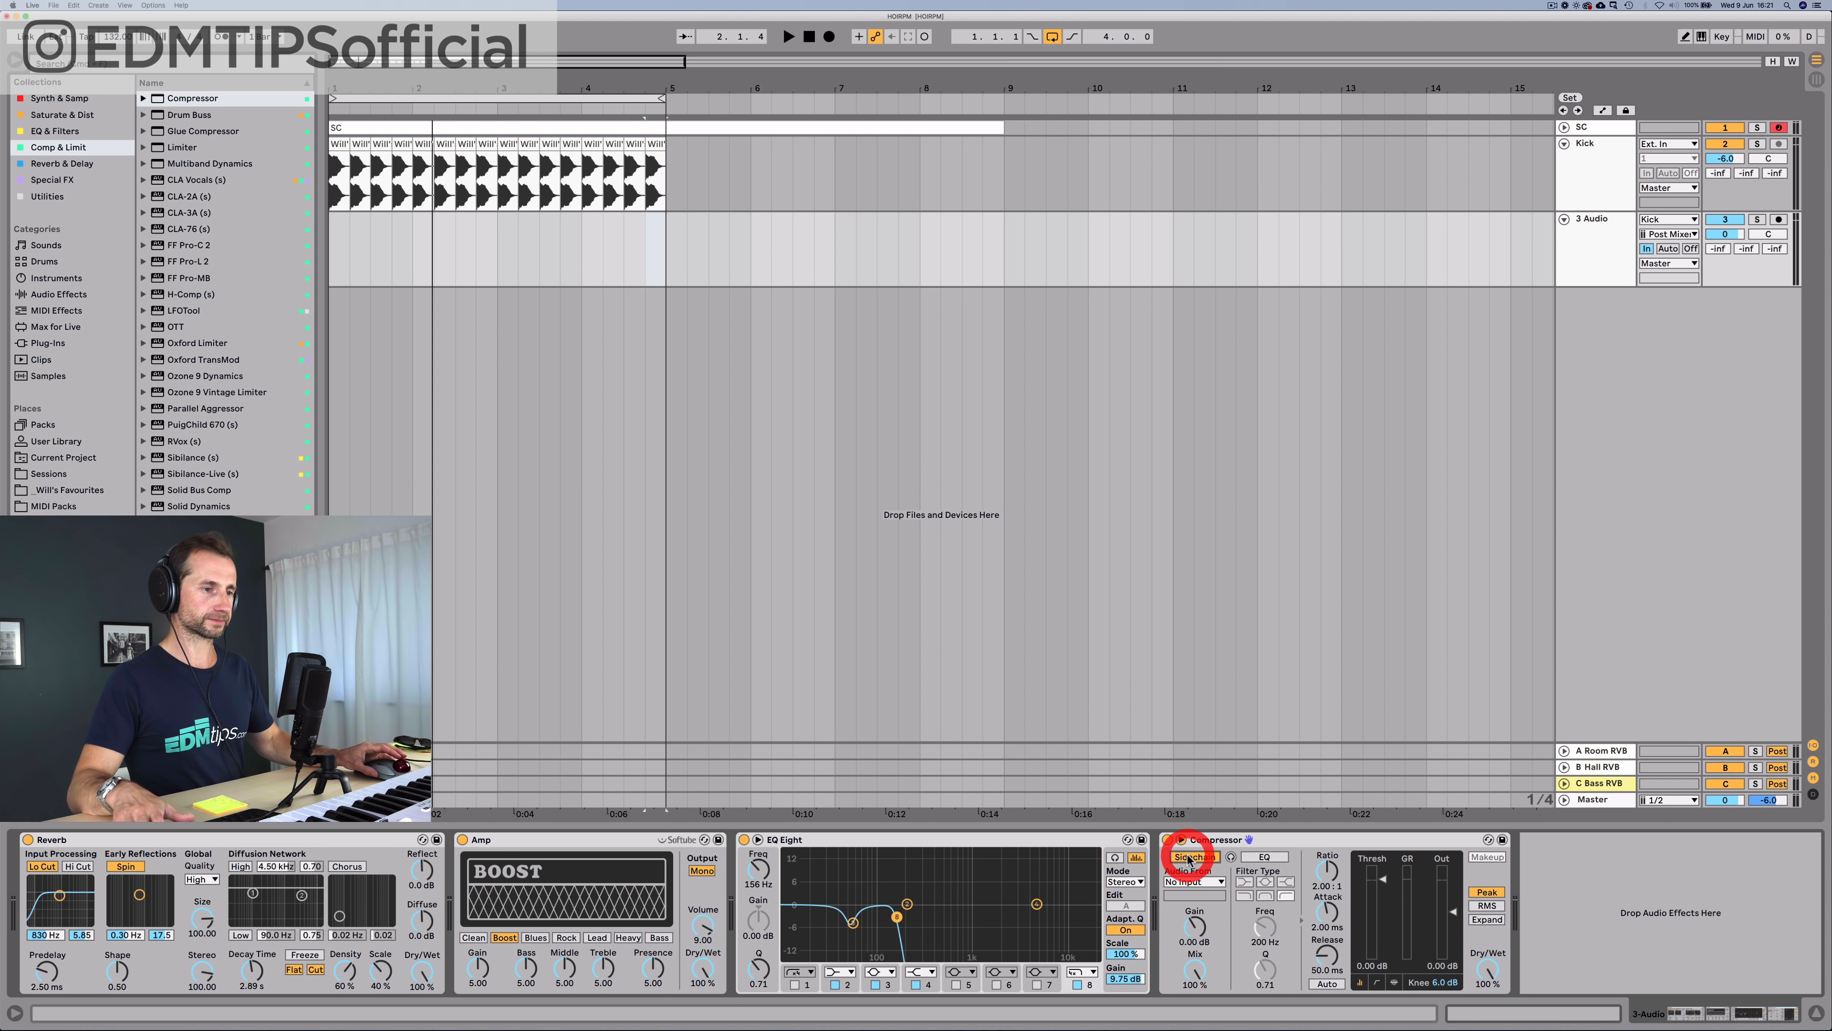
pyautogui.click(1190, 881)
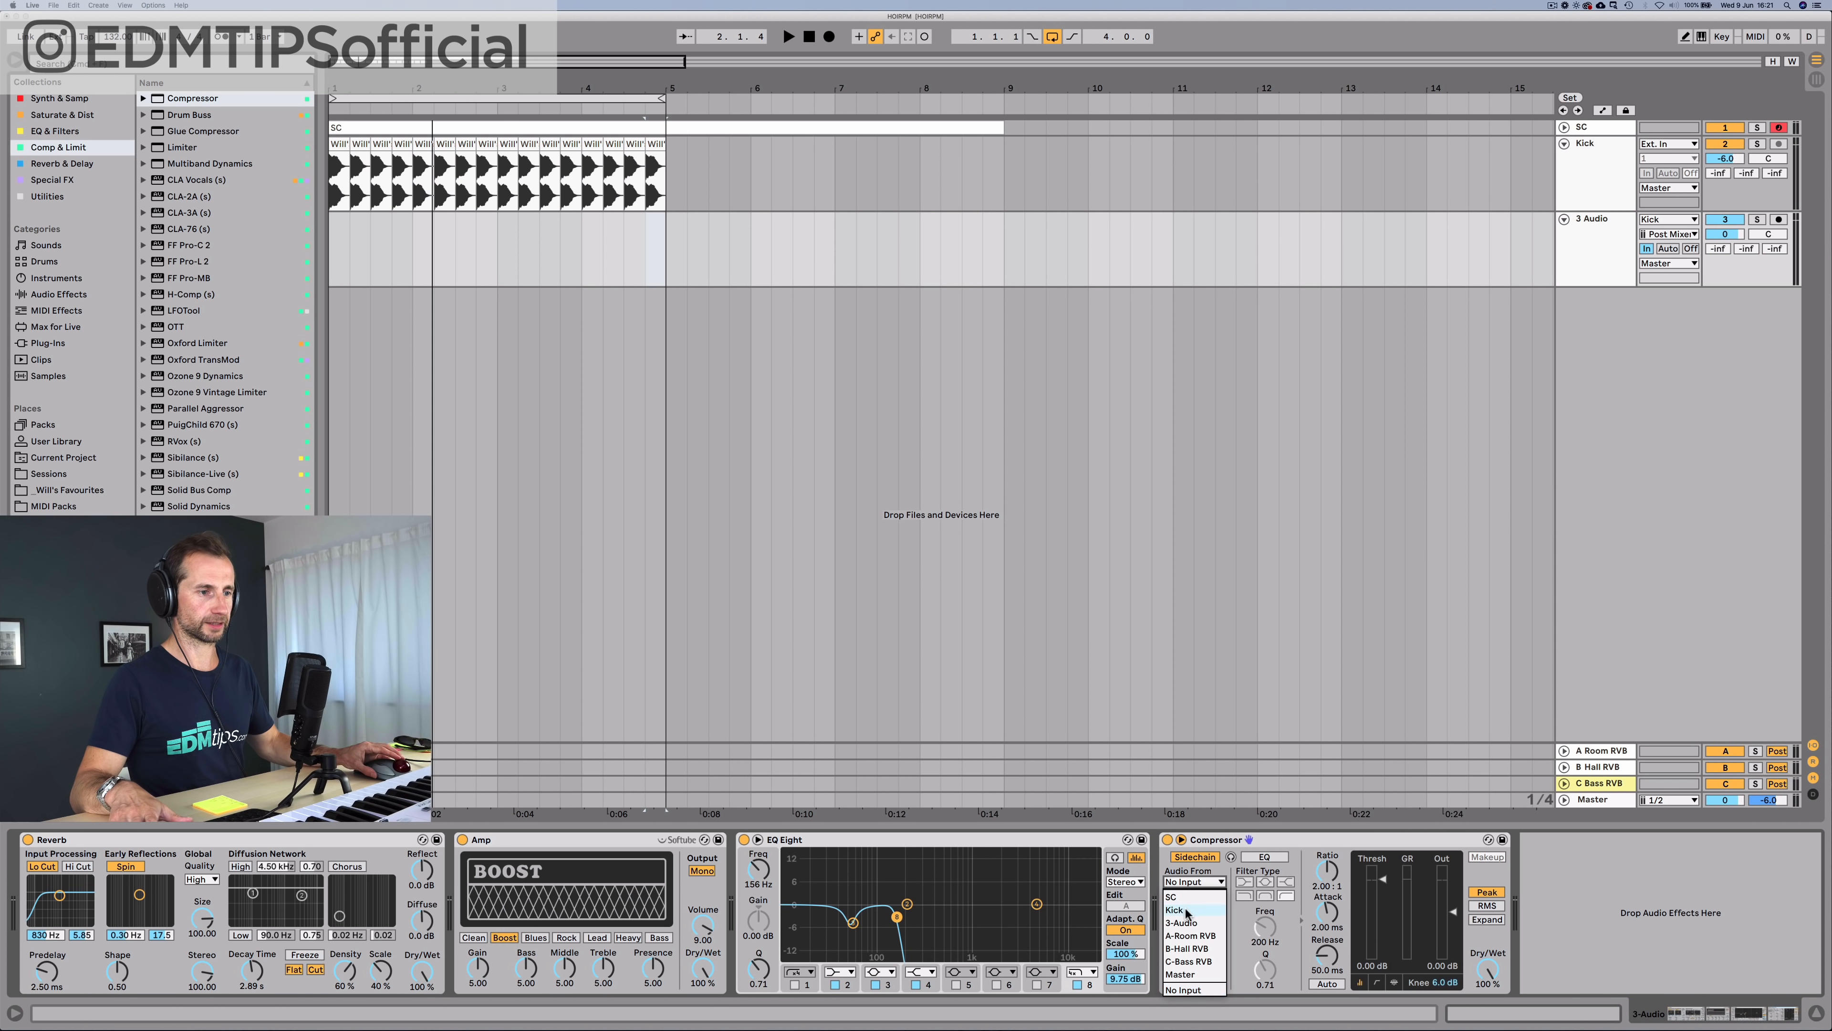
pyautogui.click(1173, 897)
# Step: During playback, set the Compressor's attack to 0.01 ms, threshold to -inf dB, release to about 63 ms and ratio to about 1.17:1
pyautogui.press('space')
pyautogui.moveTo(1327, 912); pyautogui.dragTo(1328, 981)
pyautogui.moveTo(1383, 878); pyautogui.dragTo(1383, 959)
pyautogui.moveTo(1327, 955); pyautogui.dragTo(1327, 948)
pyautogui.moveTo(1327, 871); pyautogui.dragTo(1328, 903)
pyautogui.press('space')
# Step: Unfold the SC track and compare its trigger pattern with the kick hits in the arrangement
pyautogui.click(1564, 128)
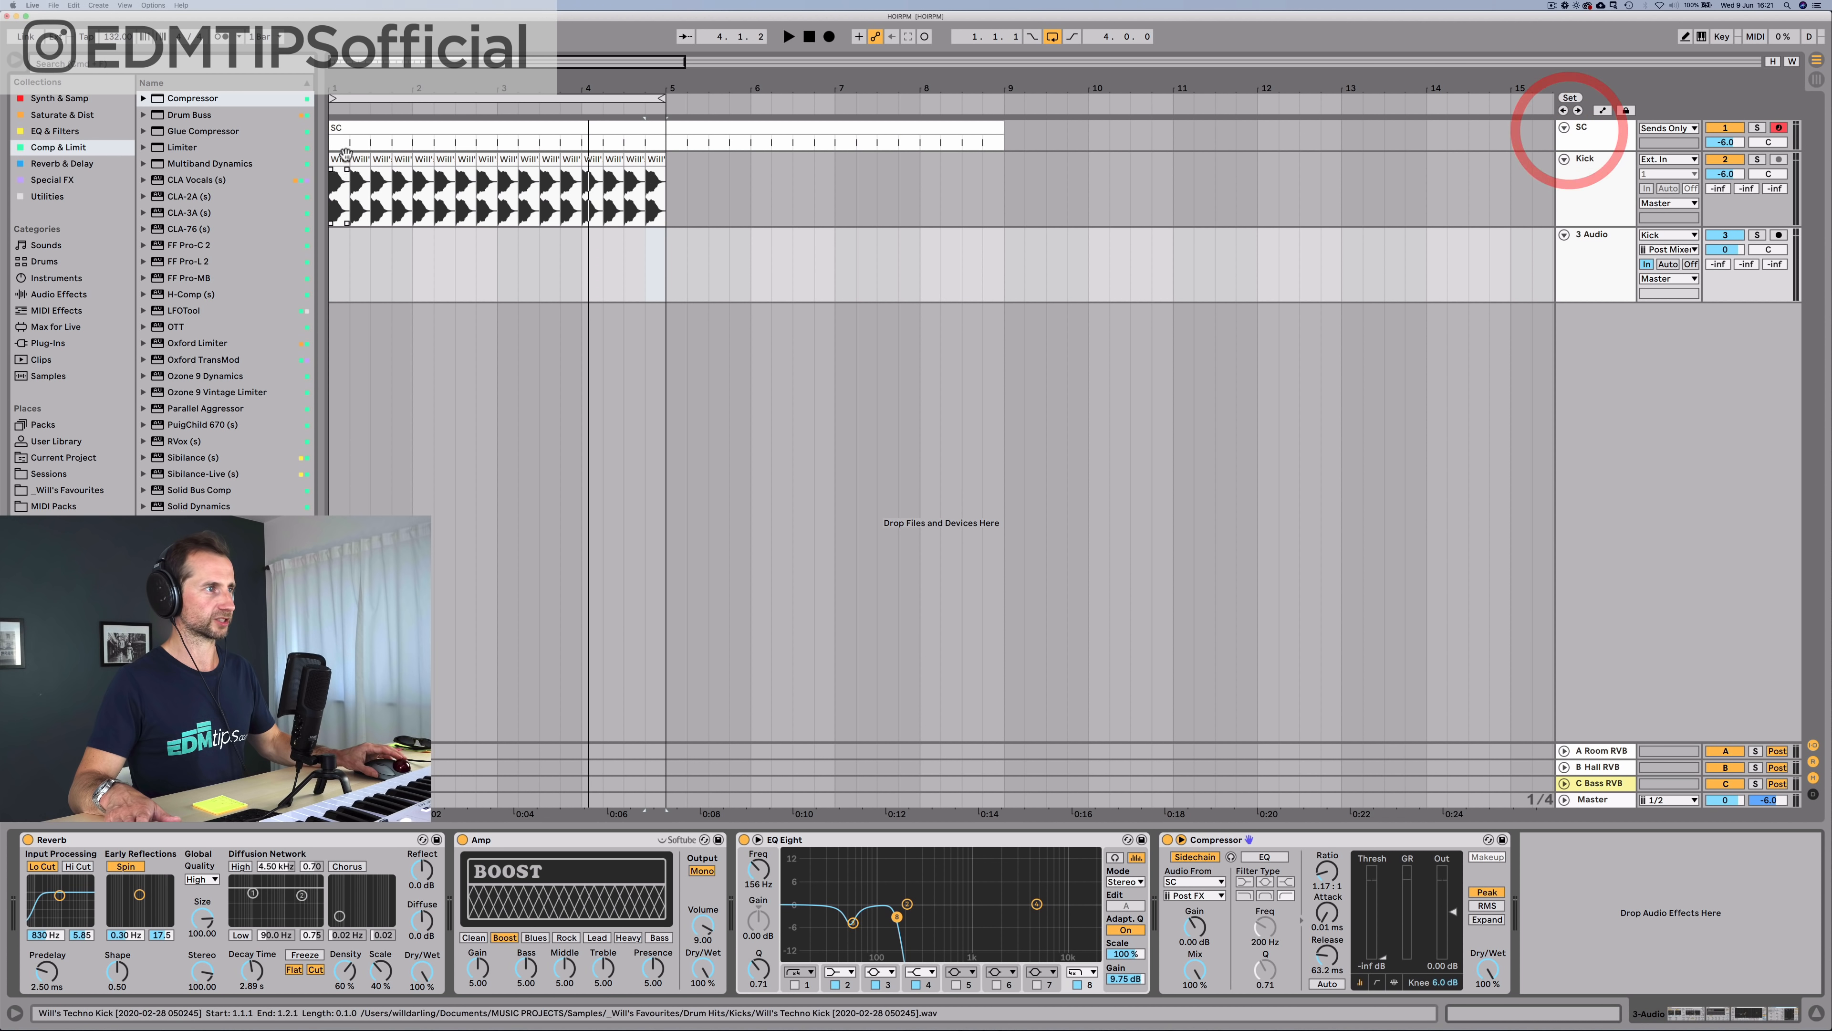
pyautogui.moveTo(348, 94); pyautogui.dragTo(415, 146)
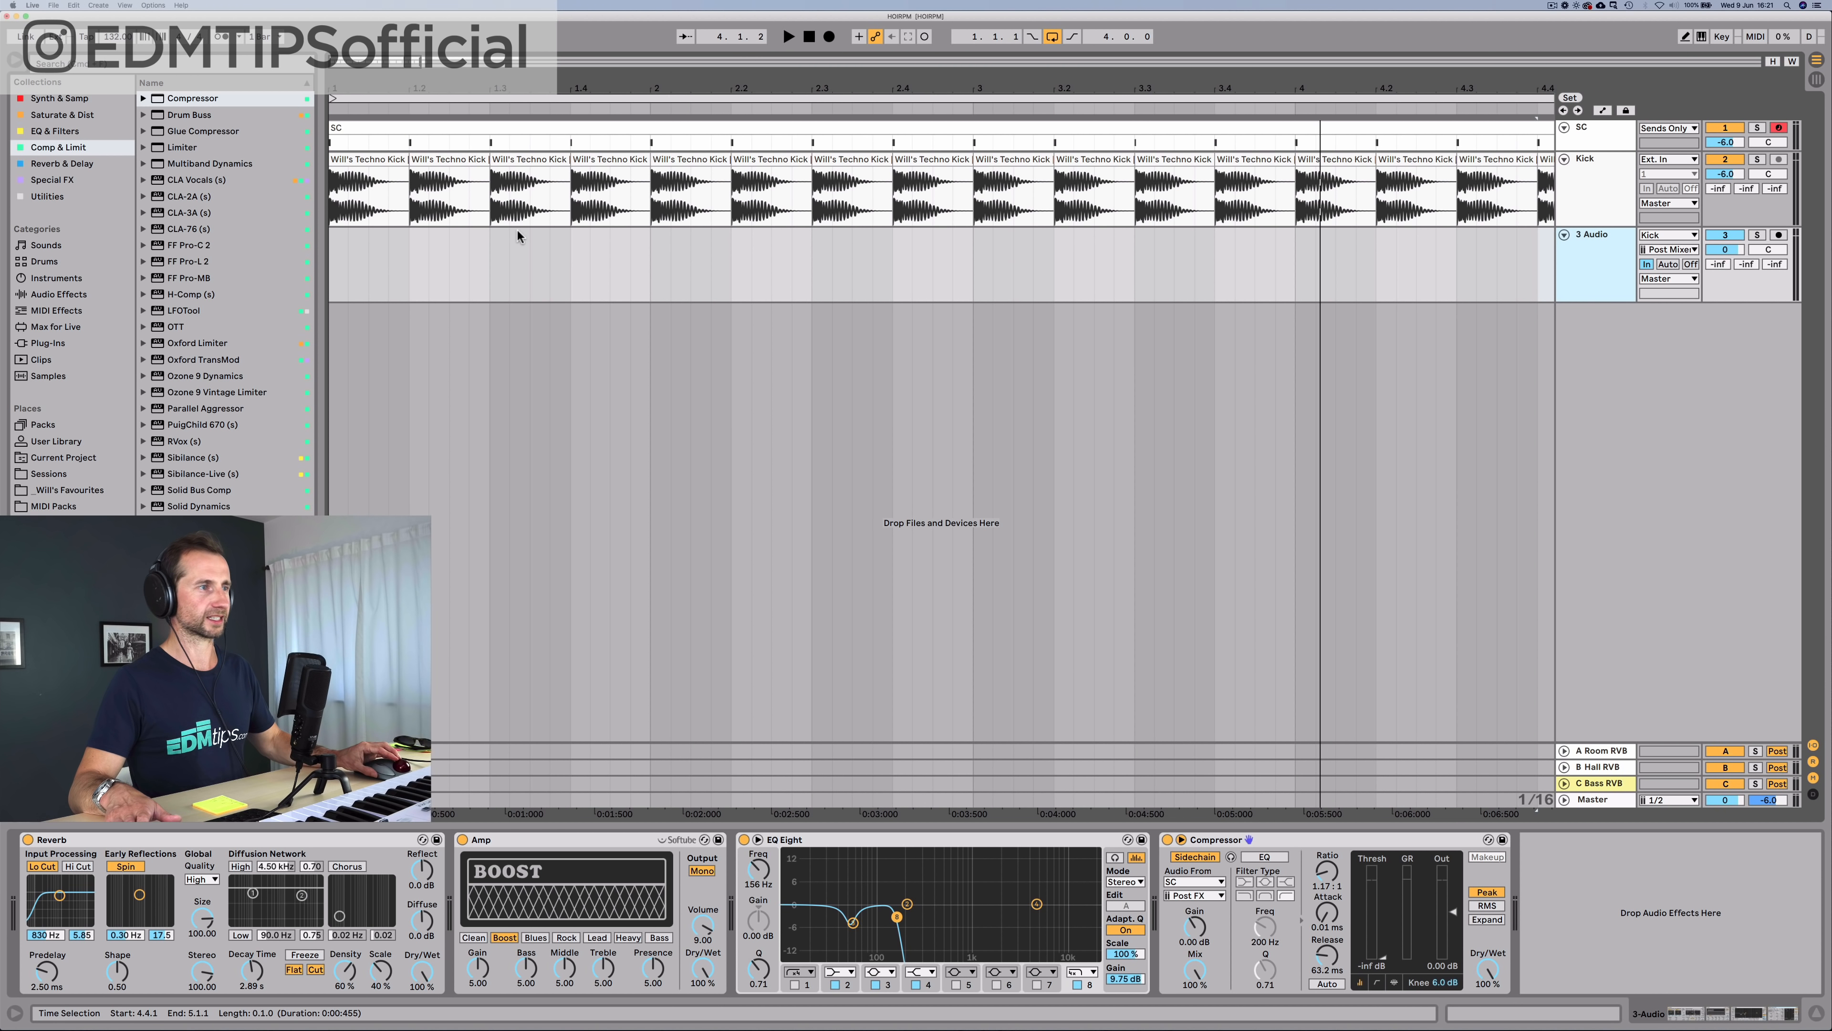
pyautogui.moveTo(930, 99); pyautogui.dragTo(927, 37)
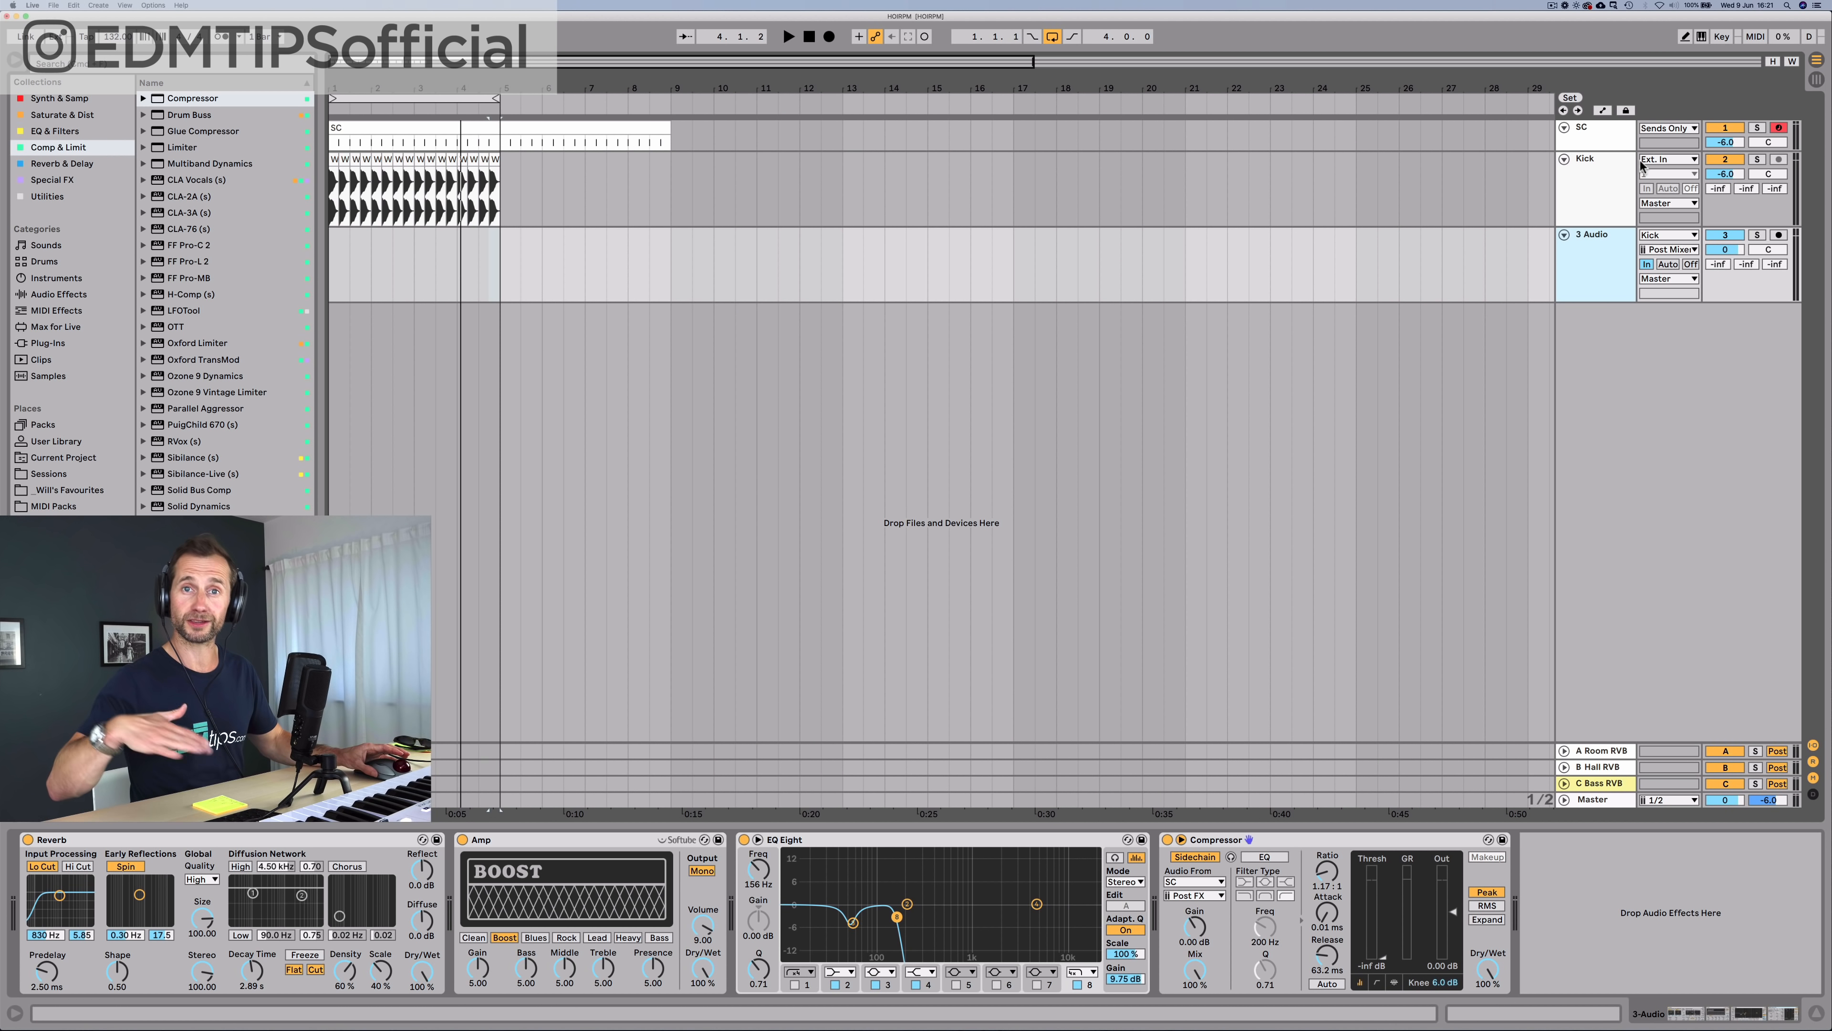
pyautogui.click(1598, 265)
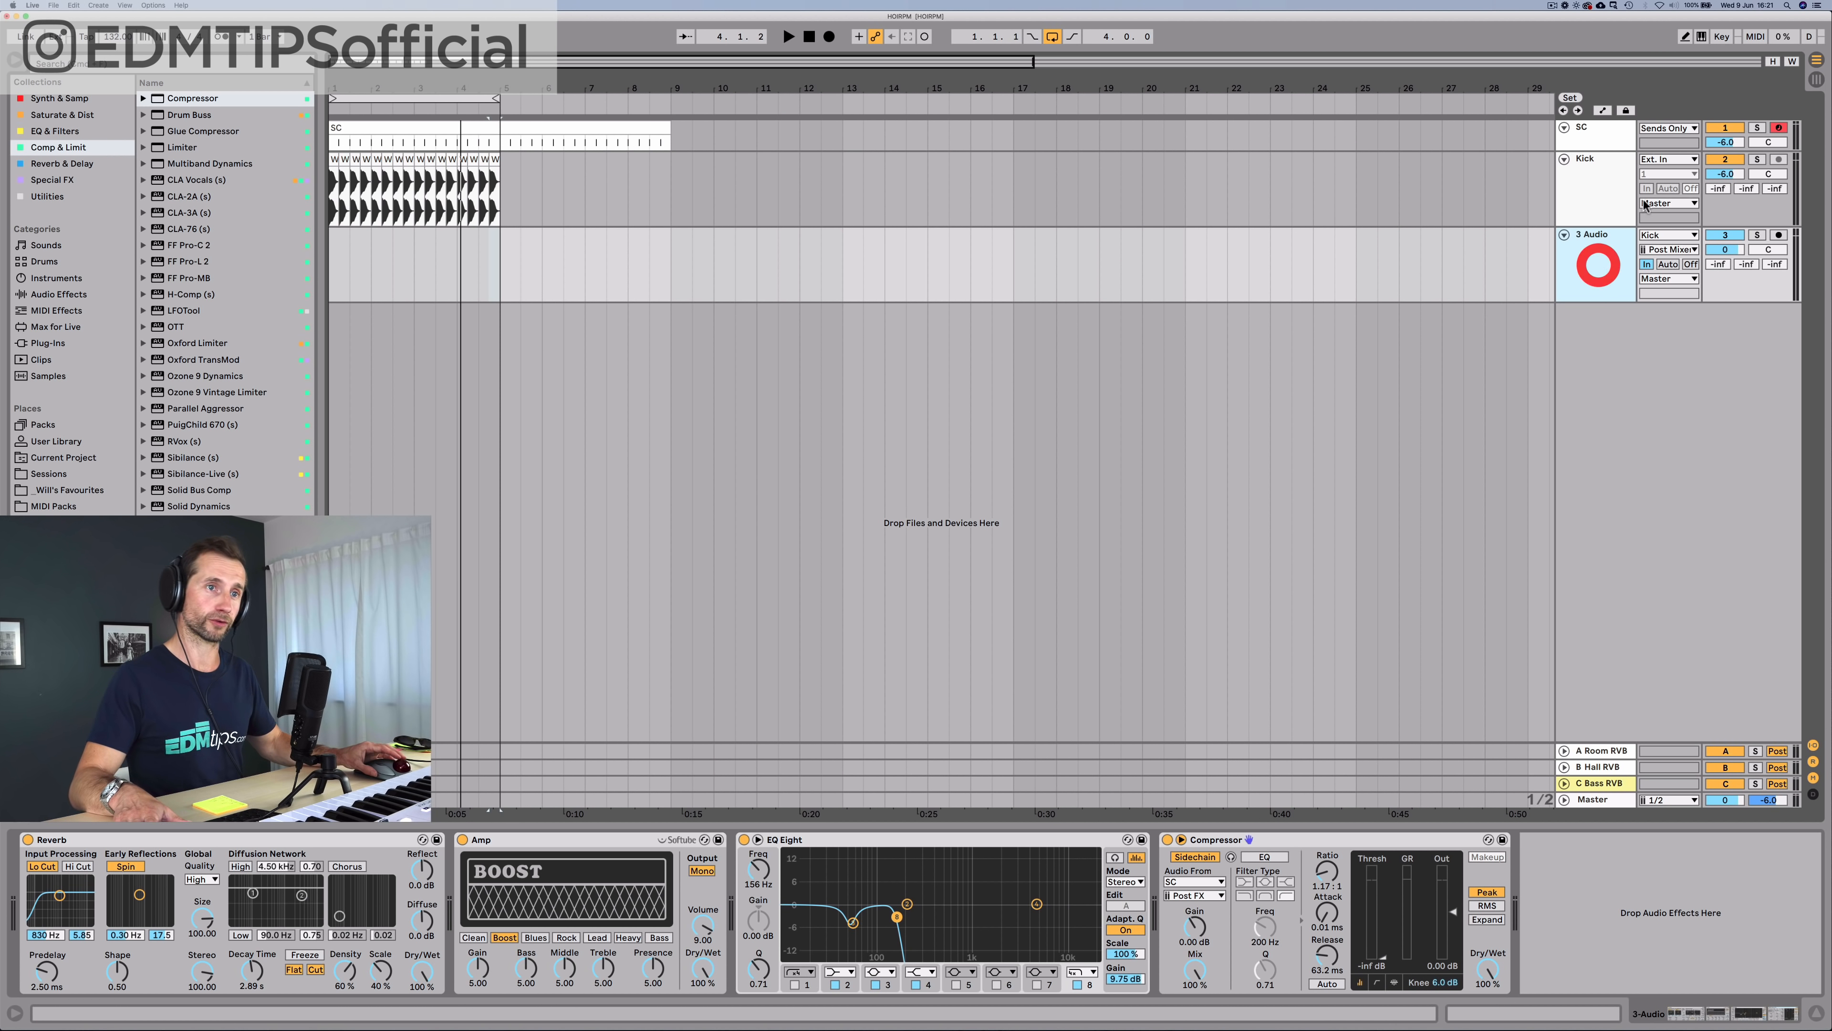
# Step: Mute the SC track, check its output routing options and fold the track again
pyautogui.click(1717, 125)
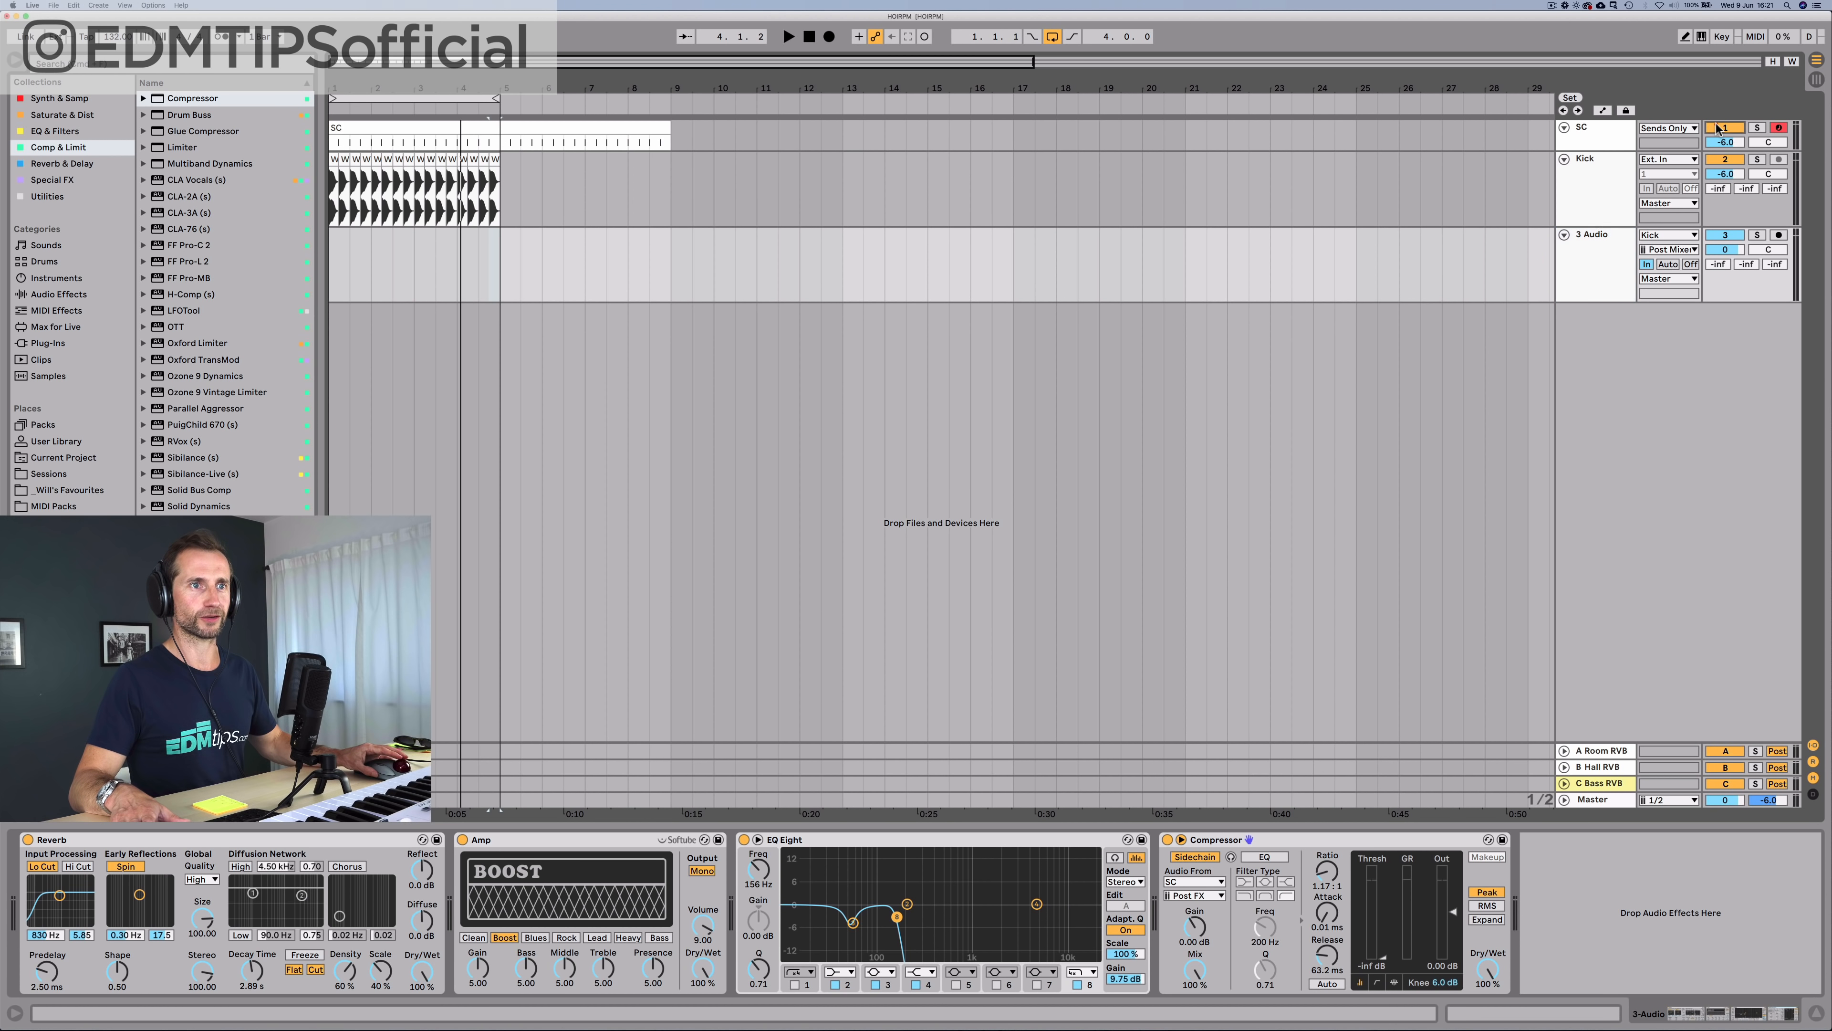
pyautogui.click(1591, 134)
pyautogui.click(1654, 130)
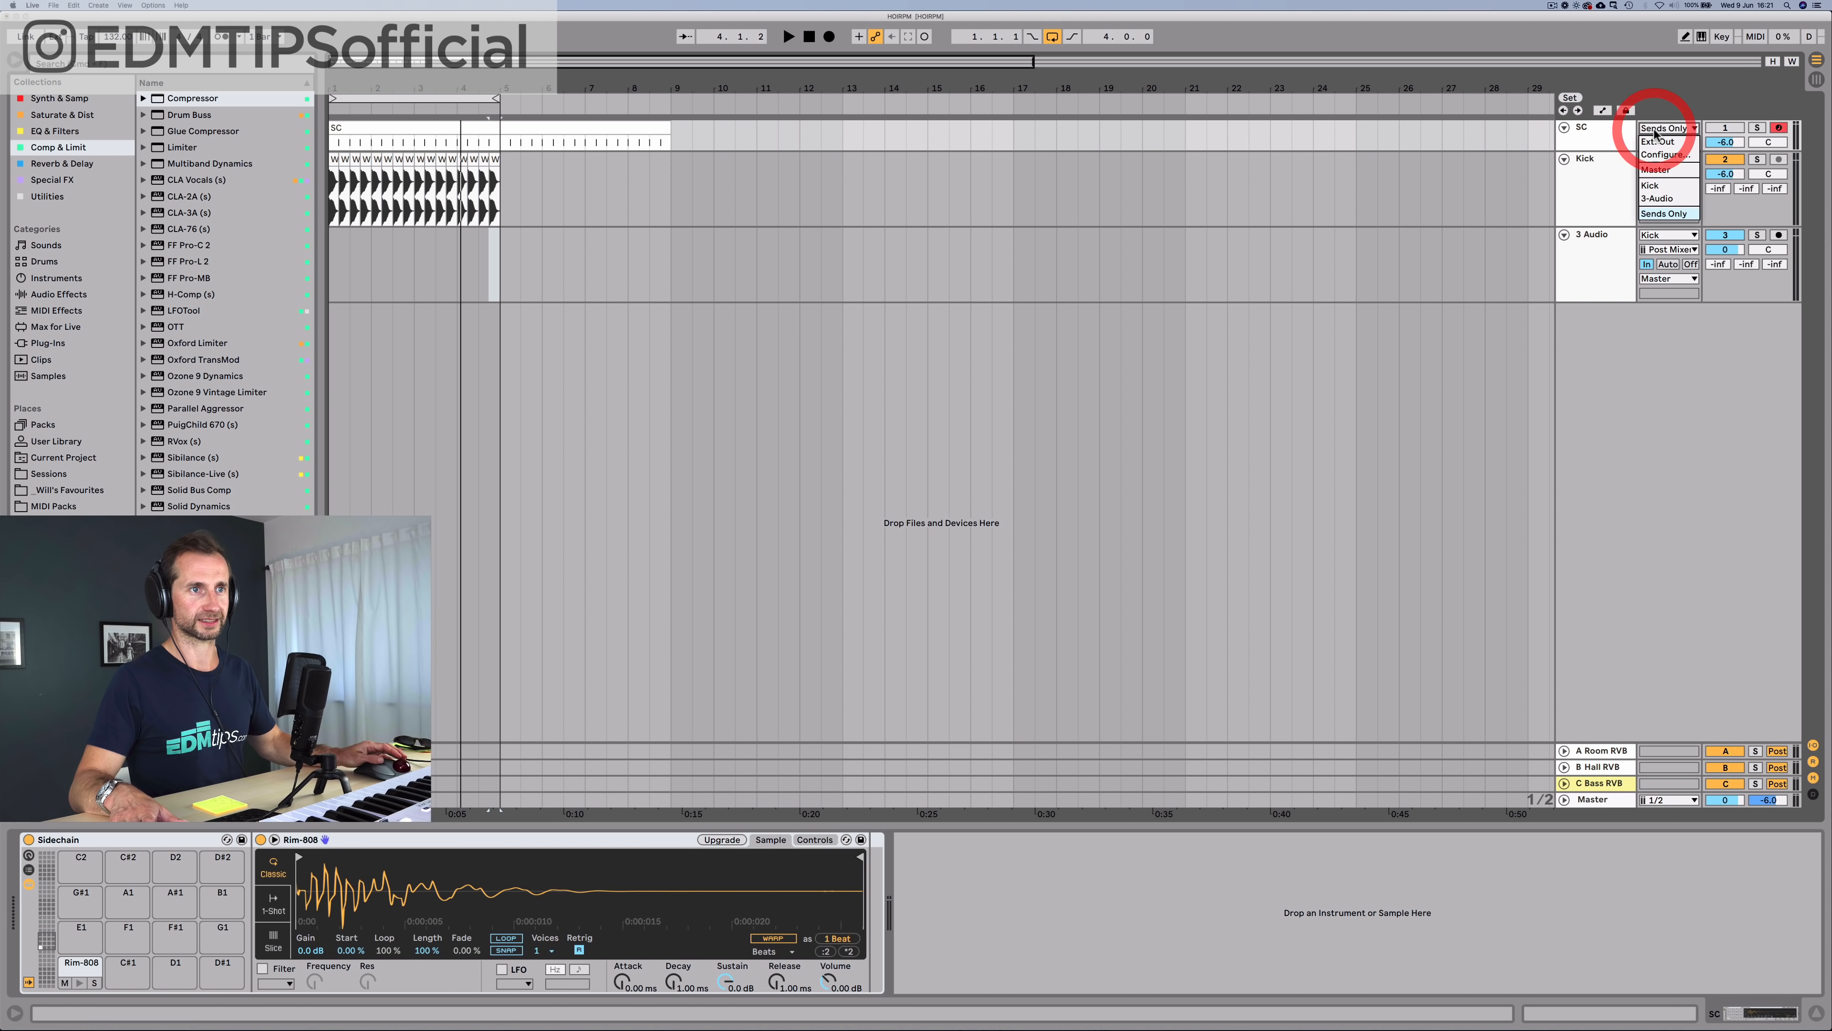
pyautogui.click(1654, 129)
pyautogui.click(1564, 128)
# Step: Play the loop with the 3 Audio track selected and bypass its Compressor to hear the difference
pyautogui.click(1594, 245)
pyautogui.press('space')
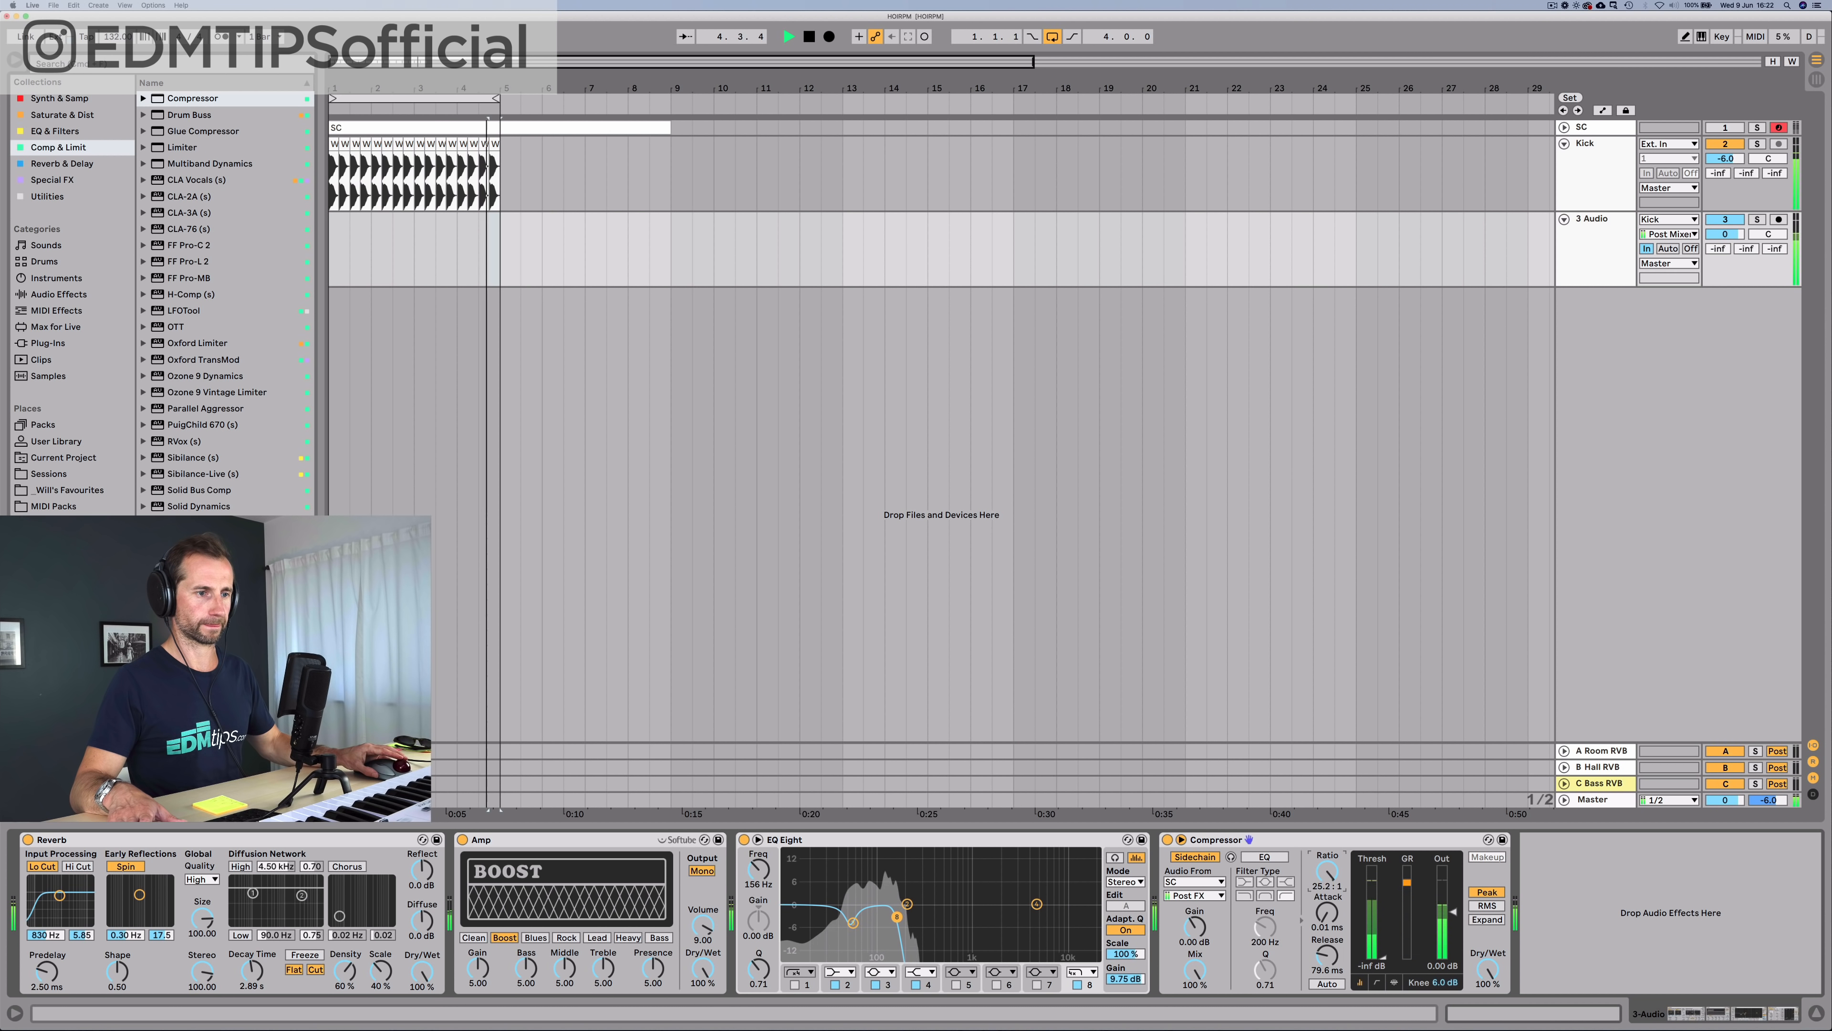
pyautogui.click(1167, 841)
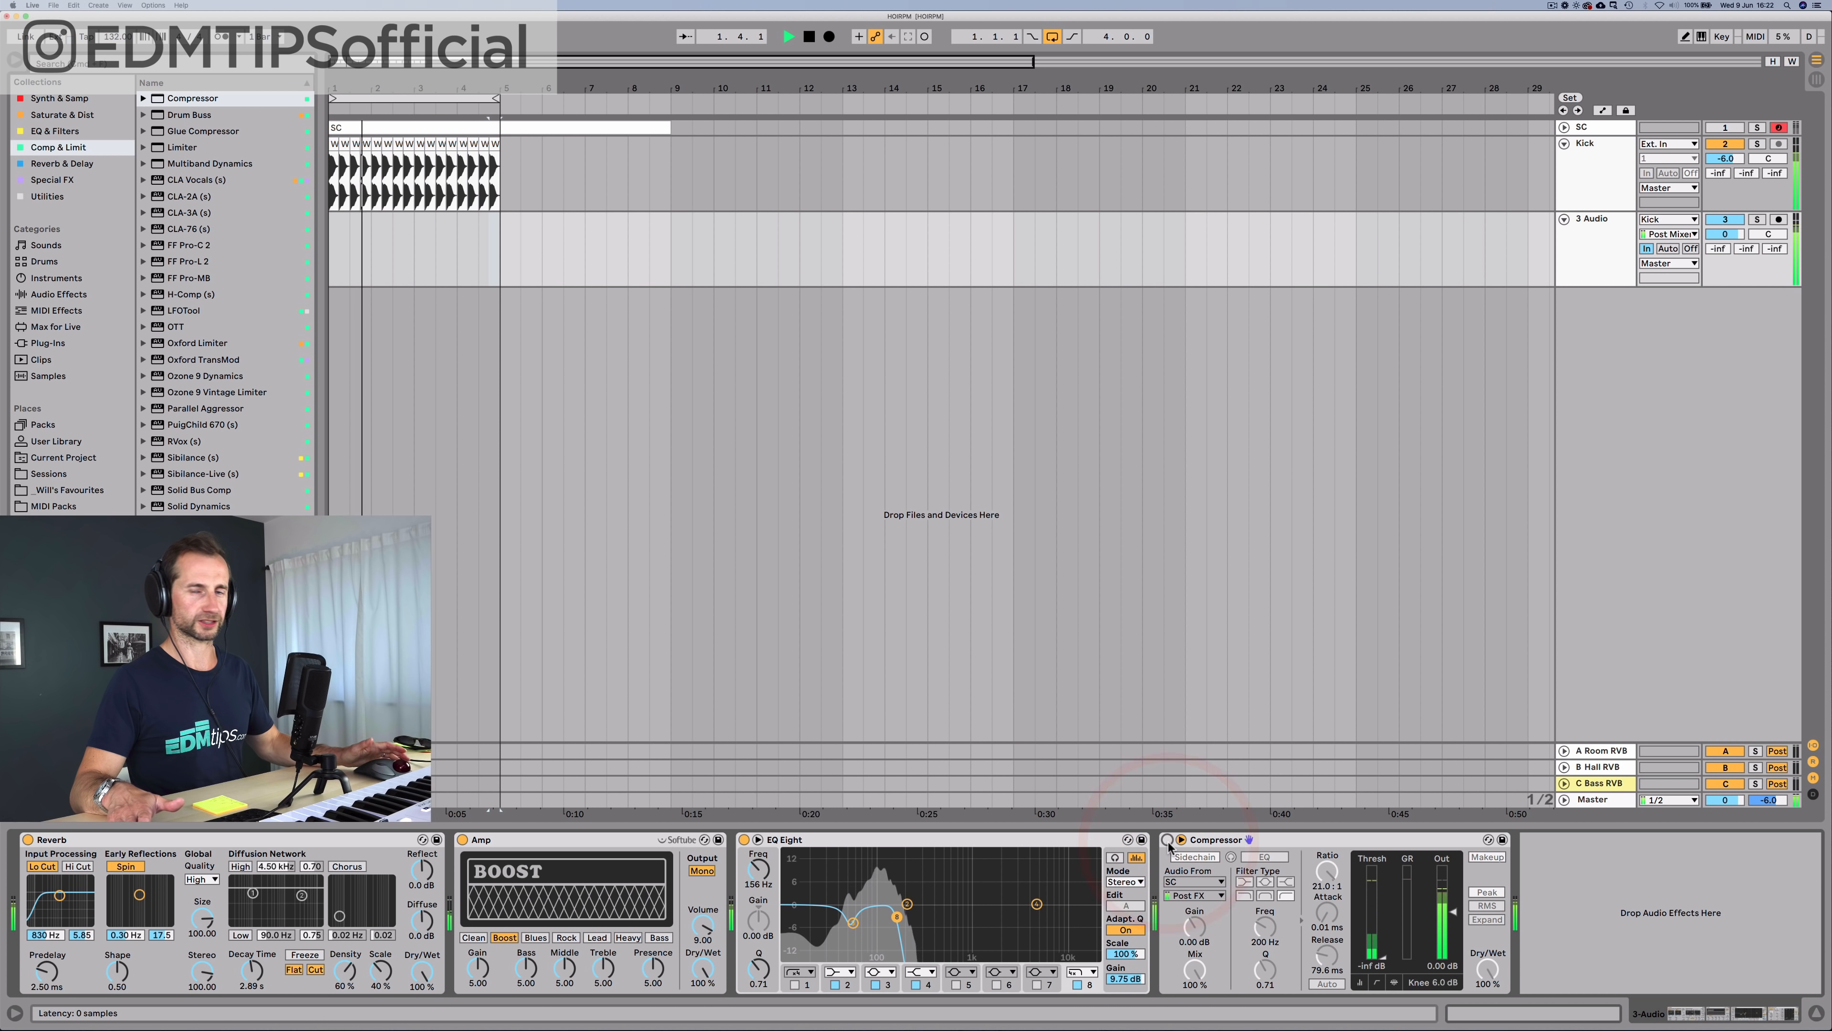
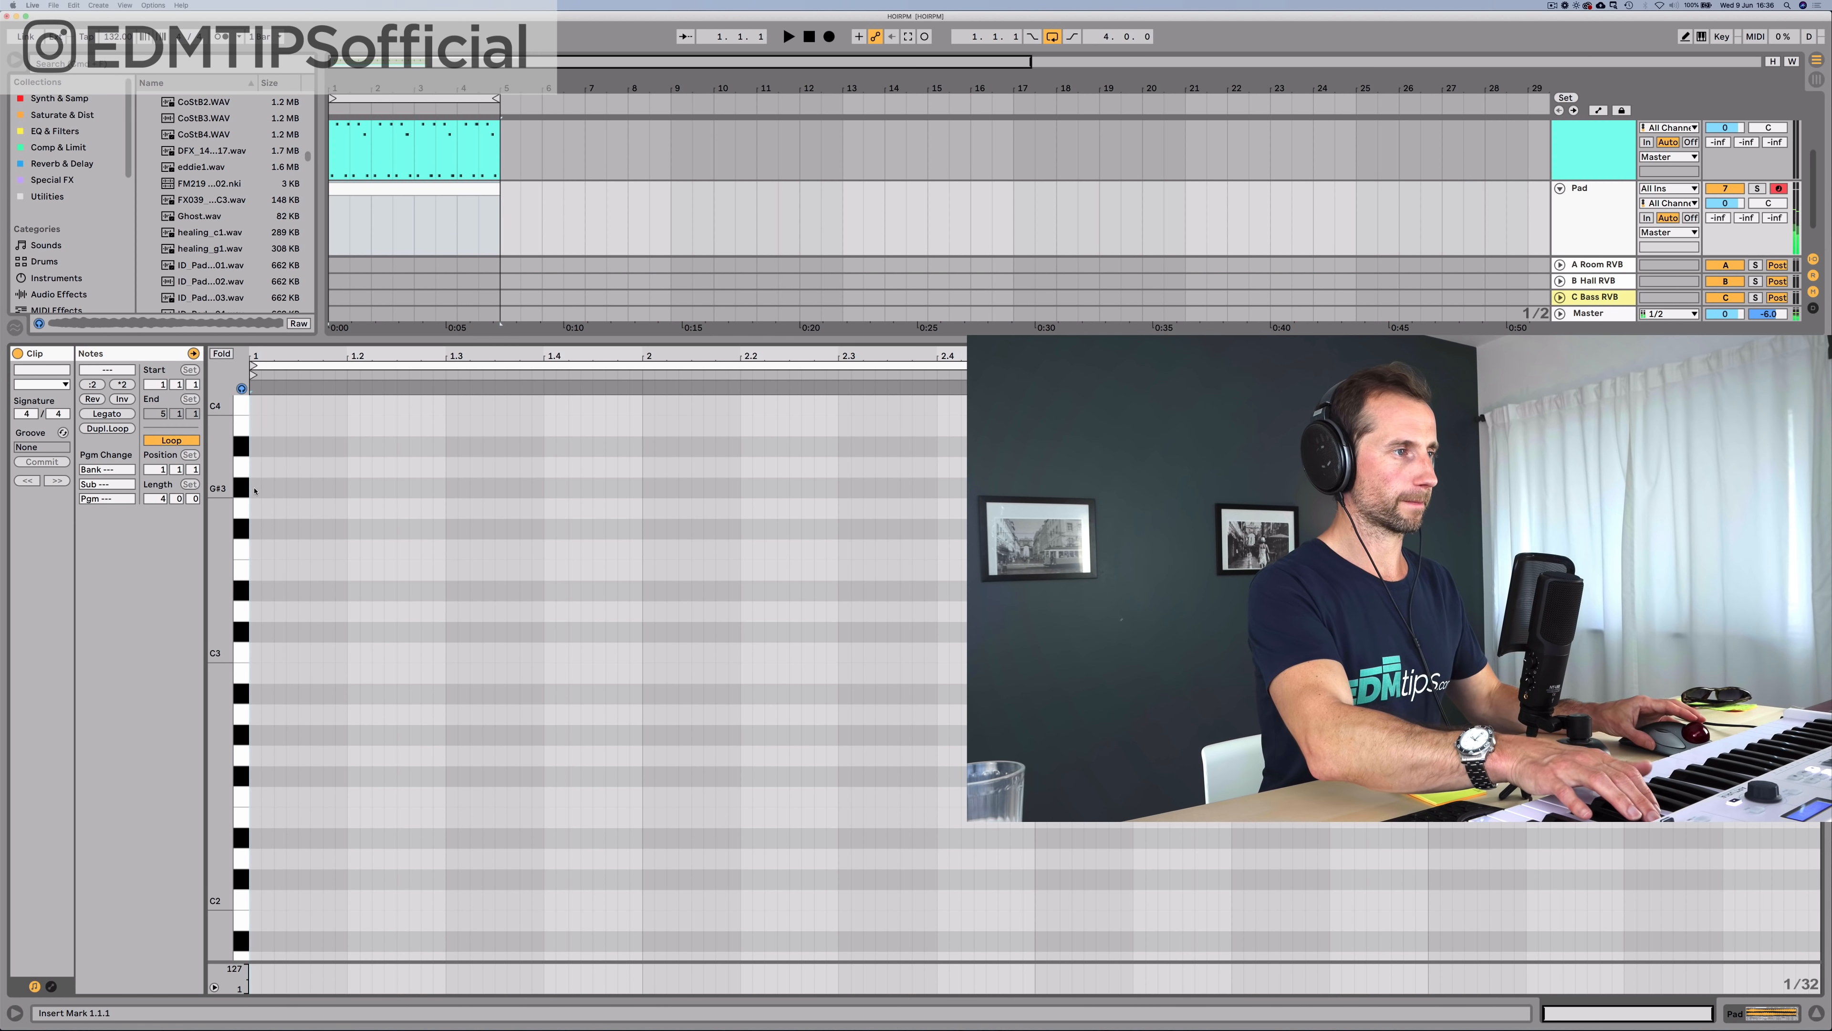
# Step: Draw a G#3 note from 1.1.1 to 3.4.1 in the Pad clip and lower the Pad volume to about -6.6 dB during playback
pyautogui.doubleClick(255, 489)
pyautogui.moveTo(259, 488); pyautogui.dragTo(1331, 488)
pyautogui.press('space')
pyautogui.moveTo(1724, 203); pyautogui.dragTo(1724, 228)
pyautogui.press('space')
# Step: Duplicate the G#3 pad note up to B3 and listen to the two notes together
pyautogui.scroll(3, 481, 580)
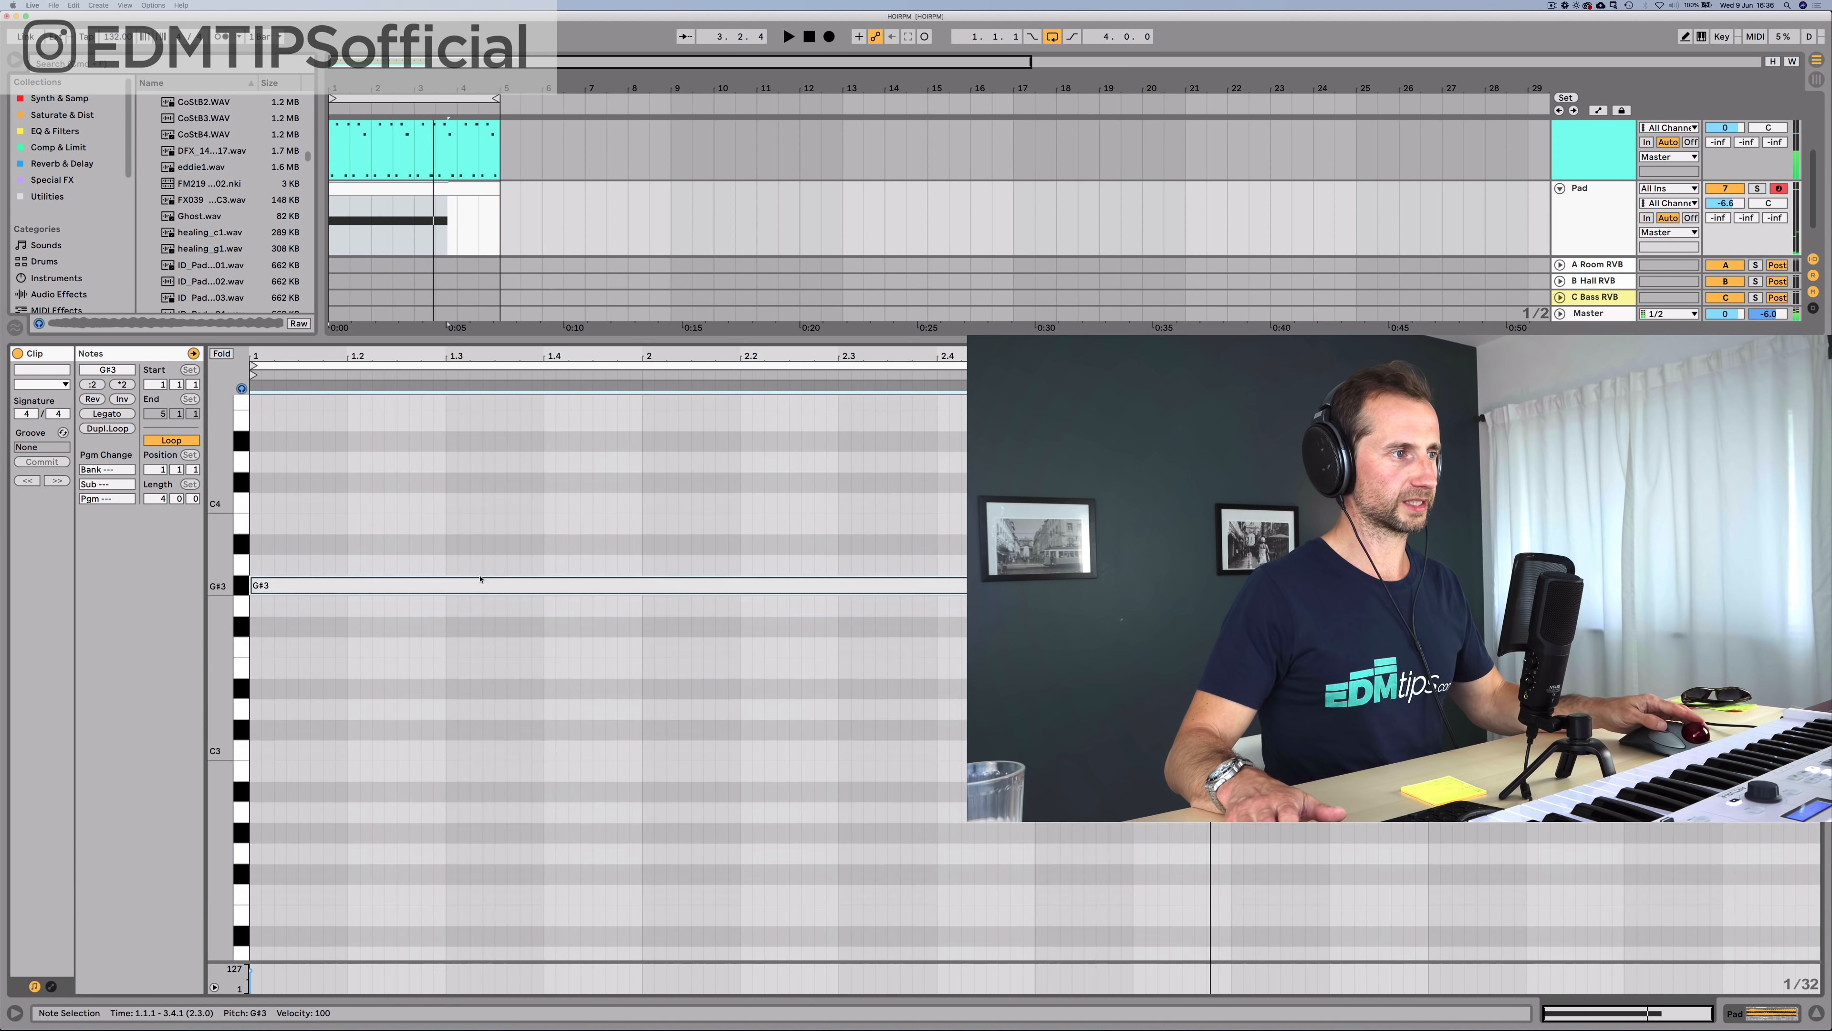
pyautogui.scroll(2, 481, 579)
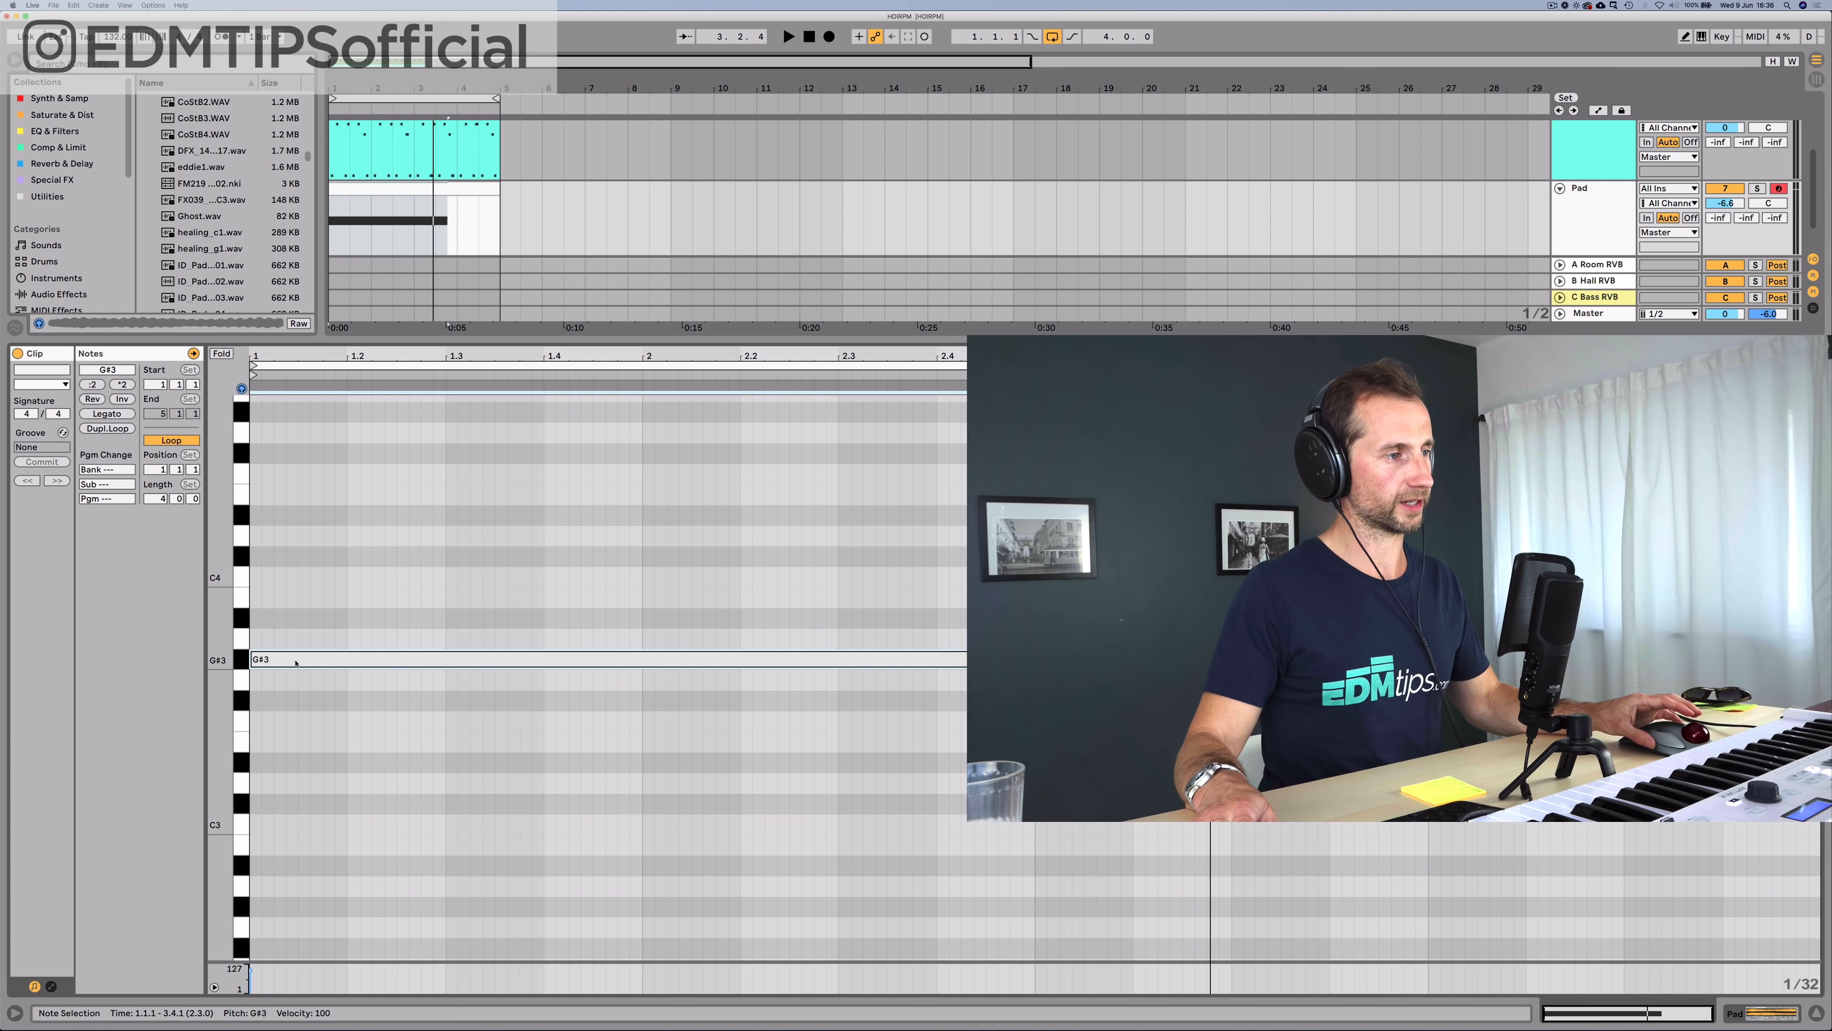
pyautogui.moveTo(295, 660); pyautogui.dragTo(295, 599)
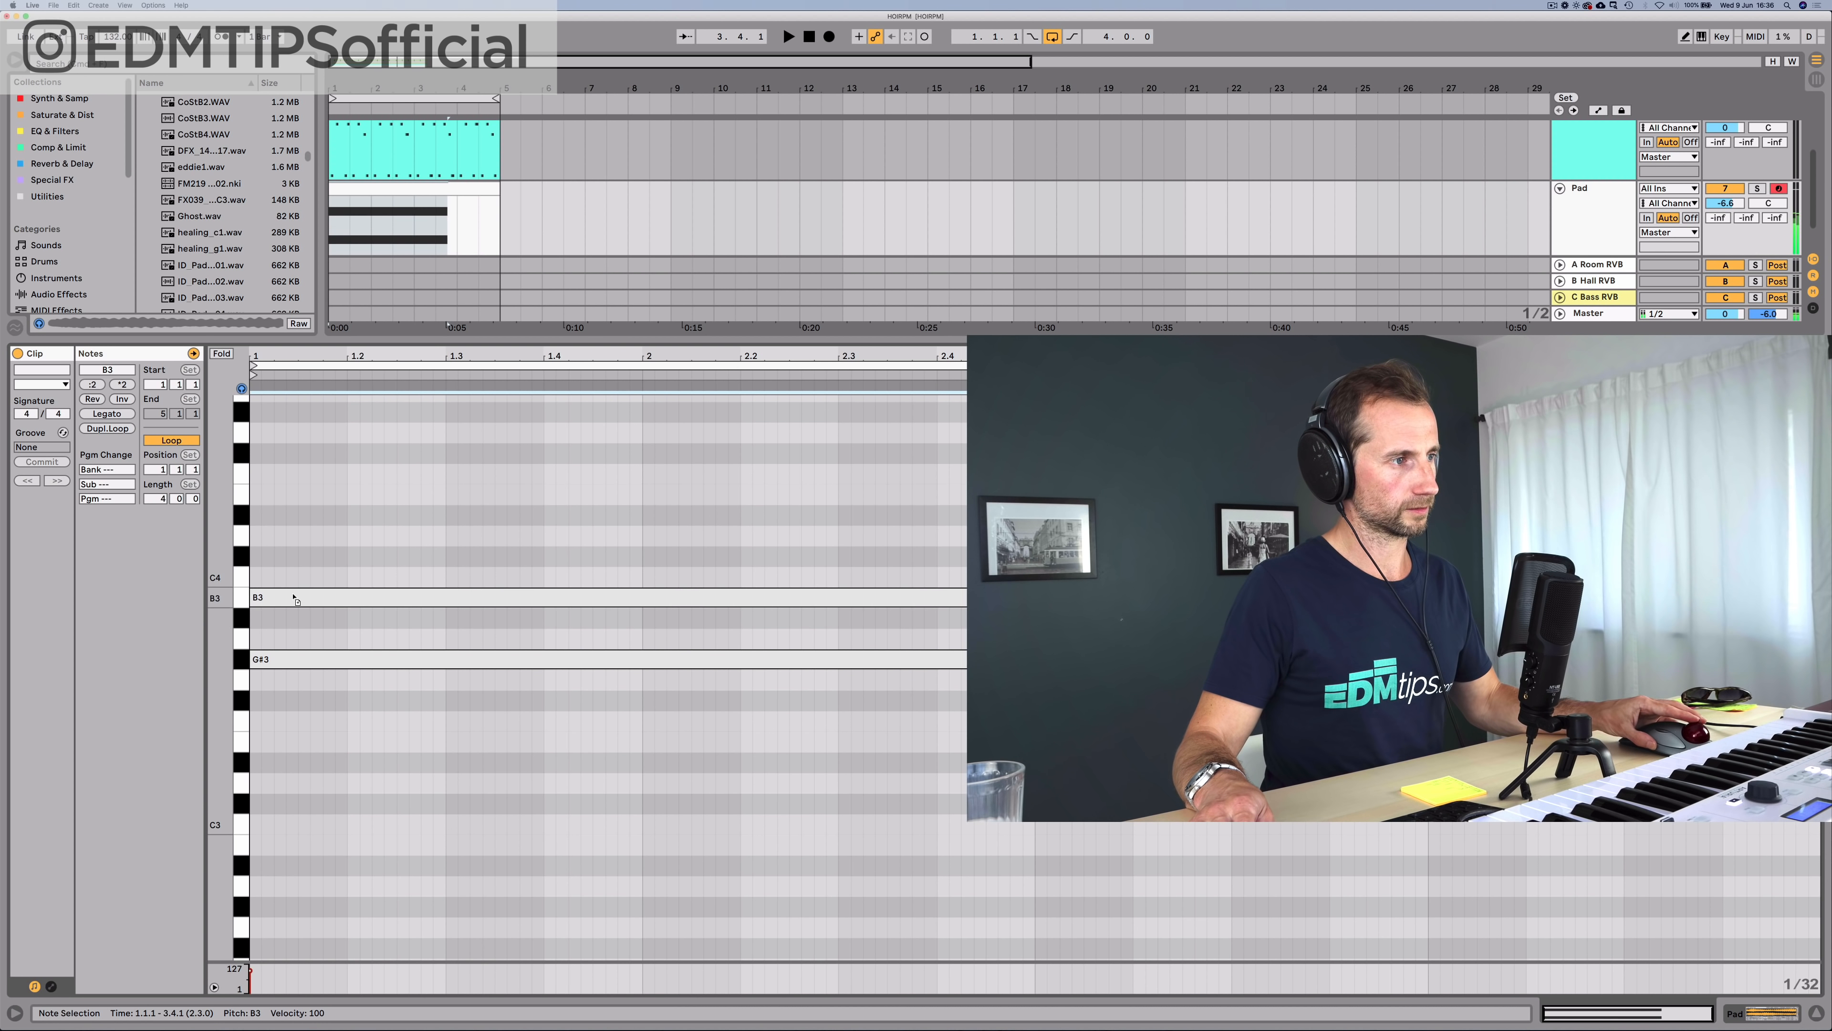
pyautogui.press('space')
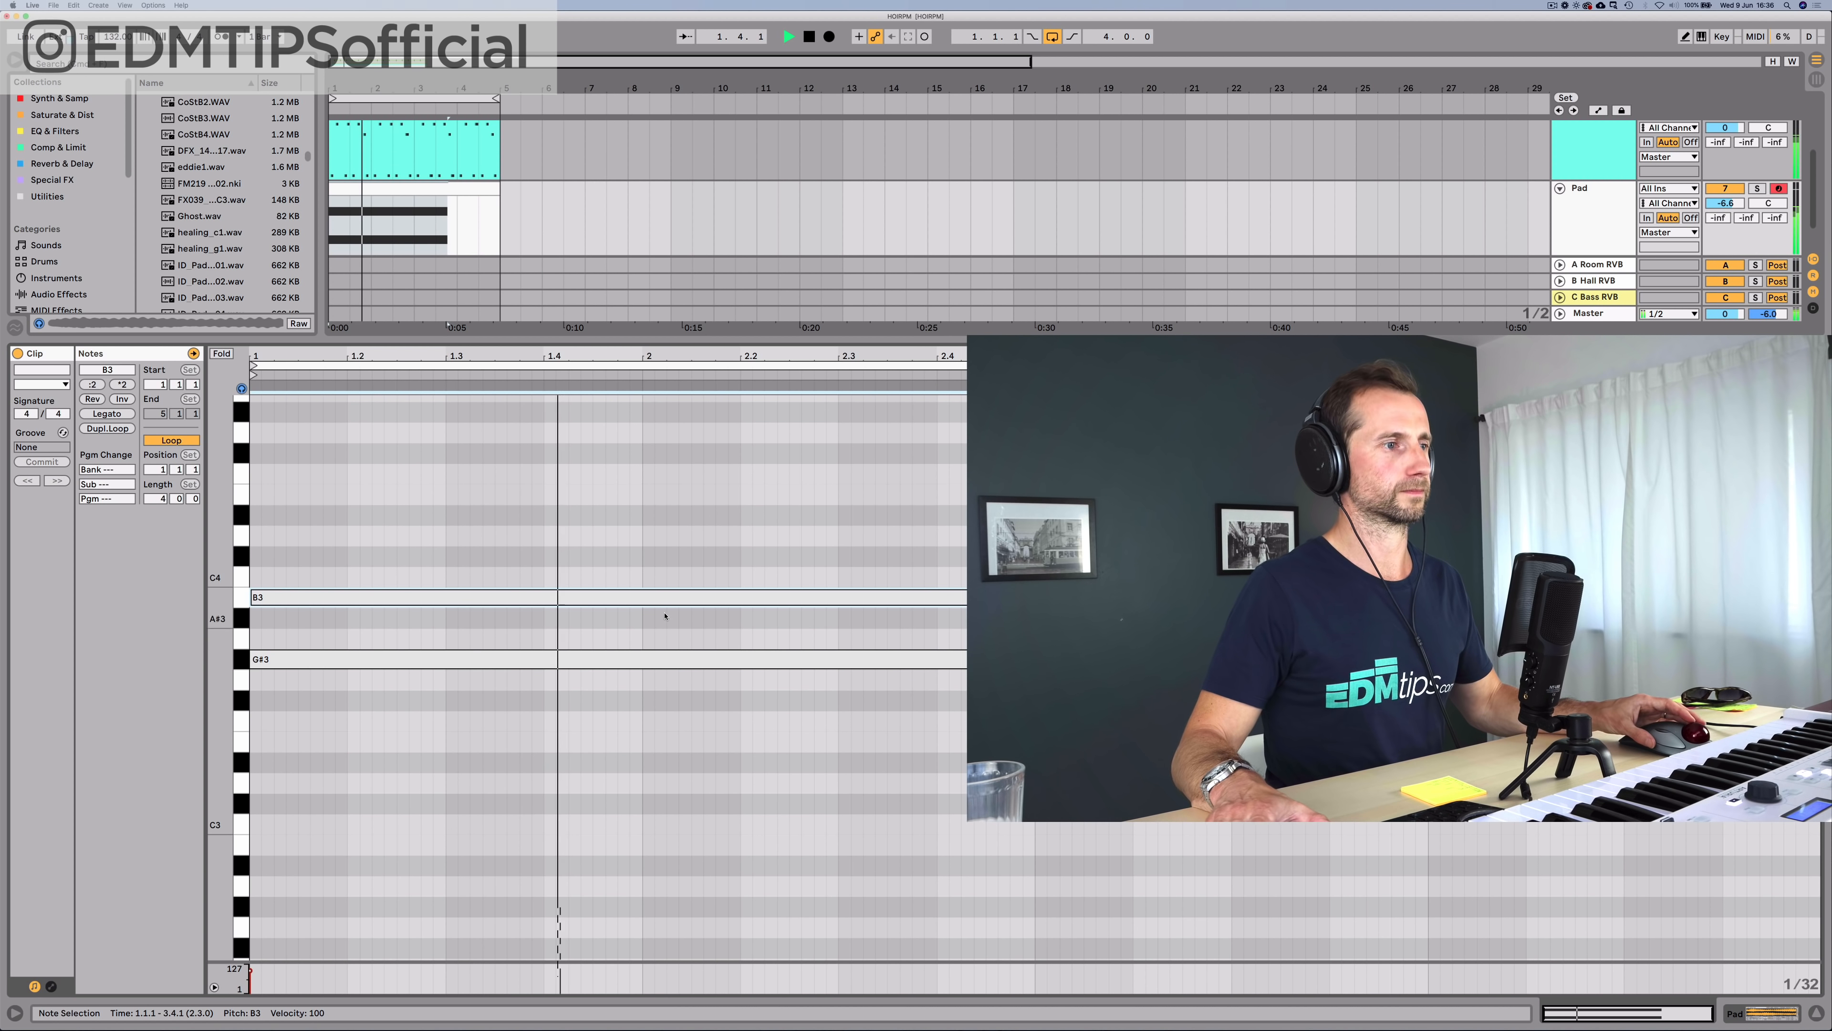
pyautogui.press('space')
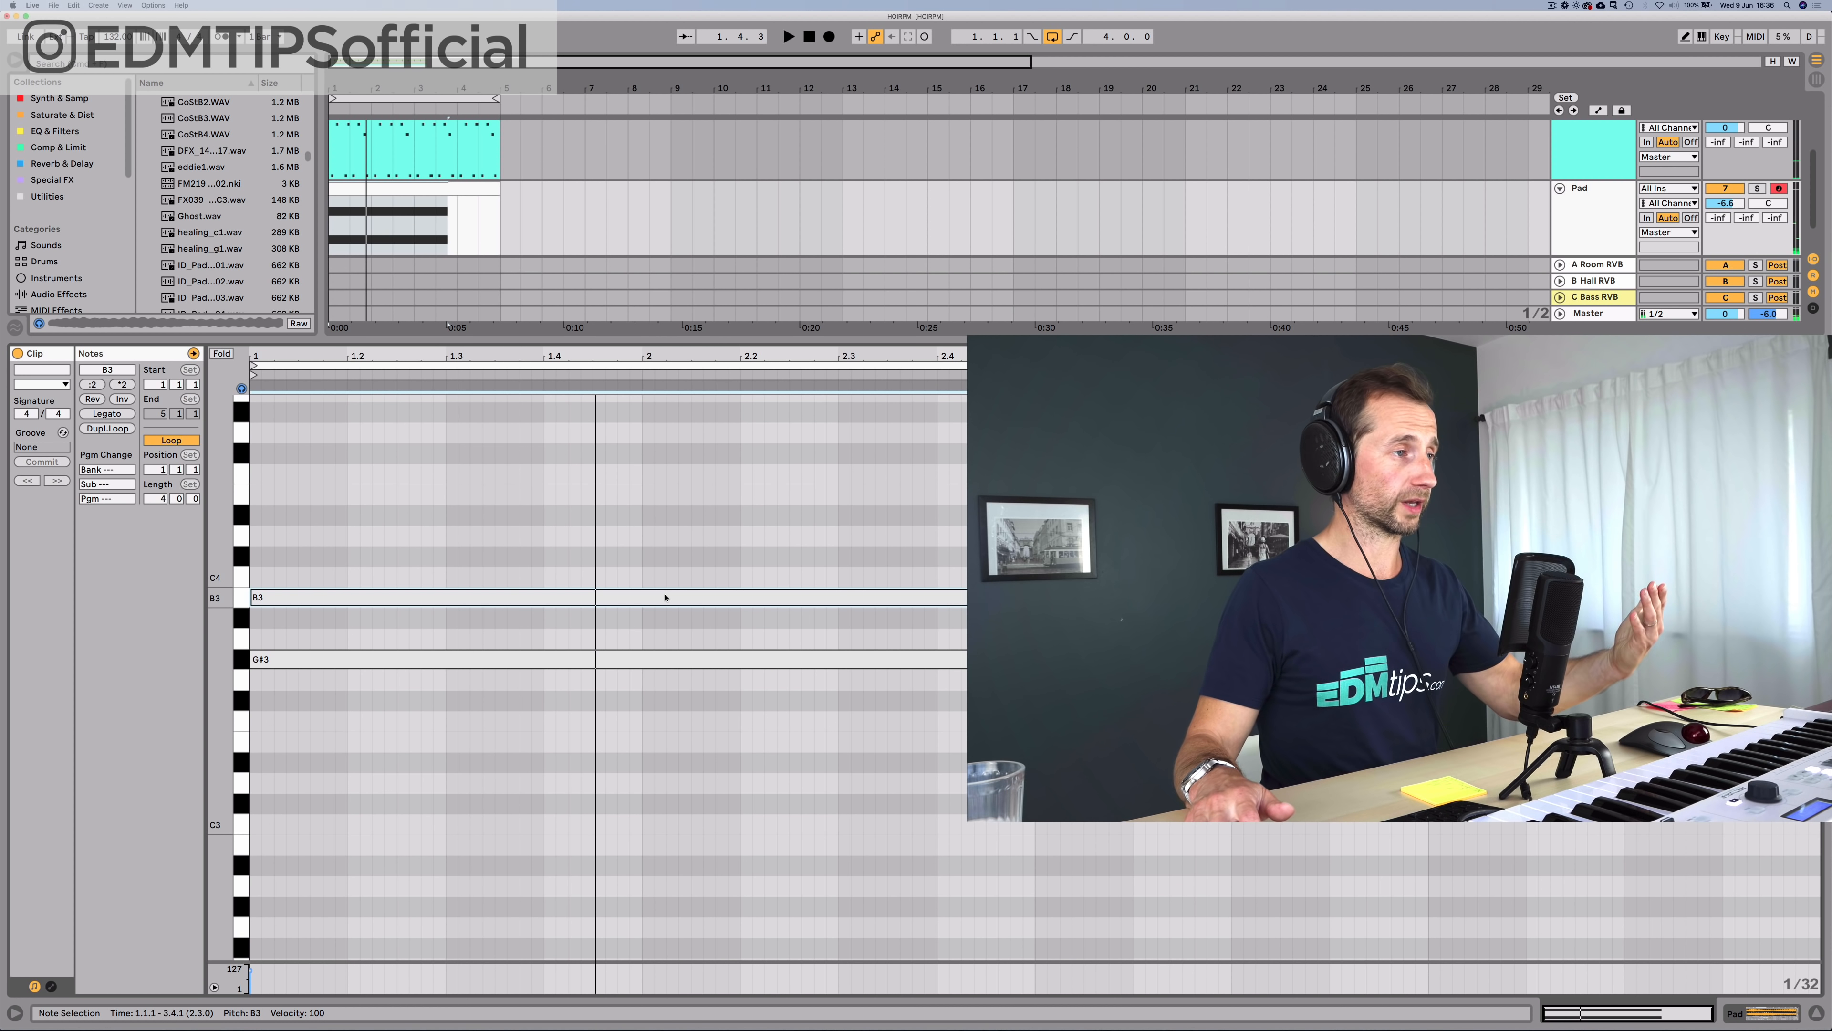
# Step: Transpose the B3 pad note up an octave to B4 and play the loop
pyautogui.hotkey('shift', 'Up')
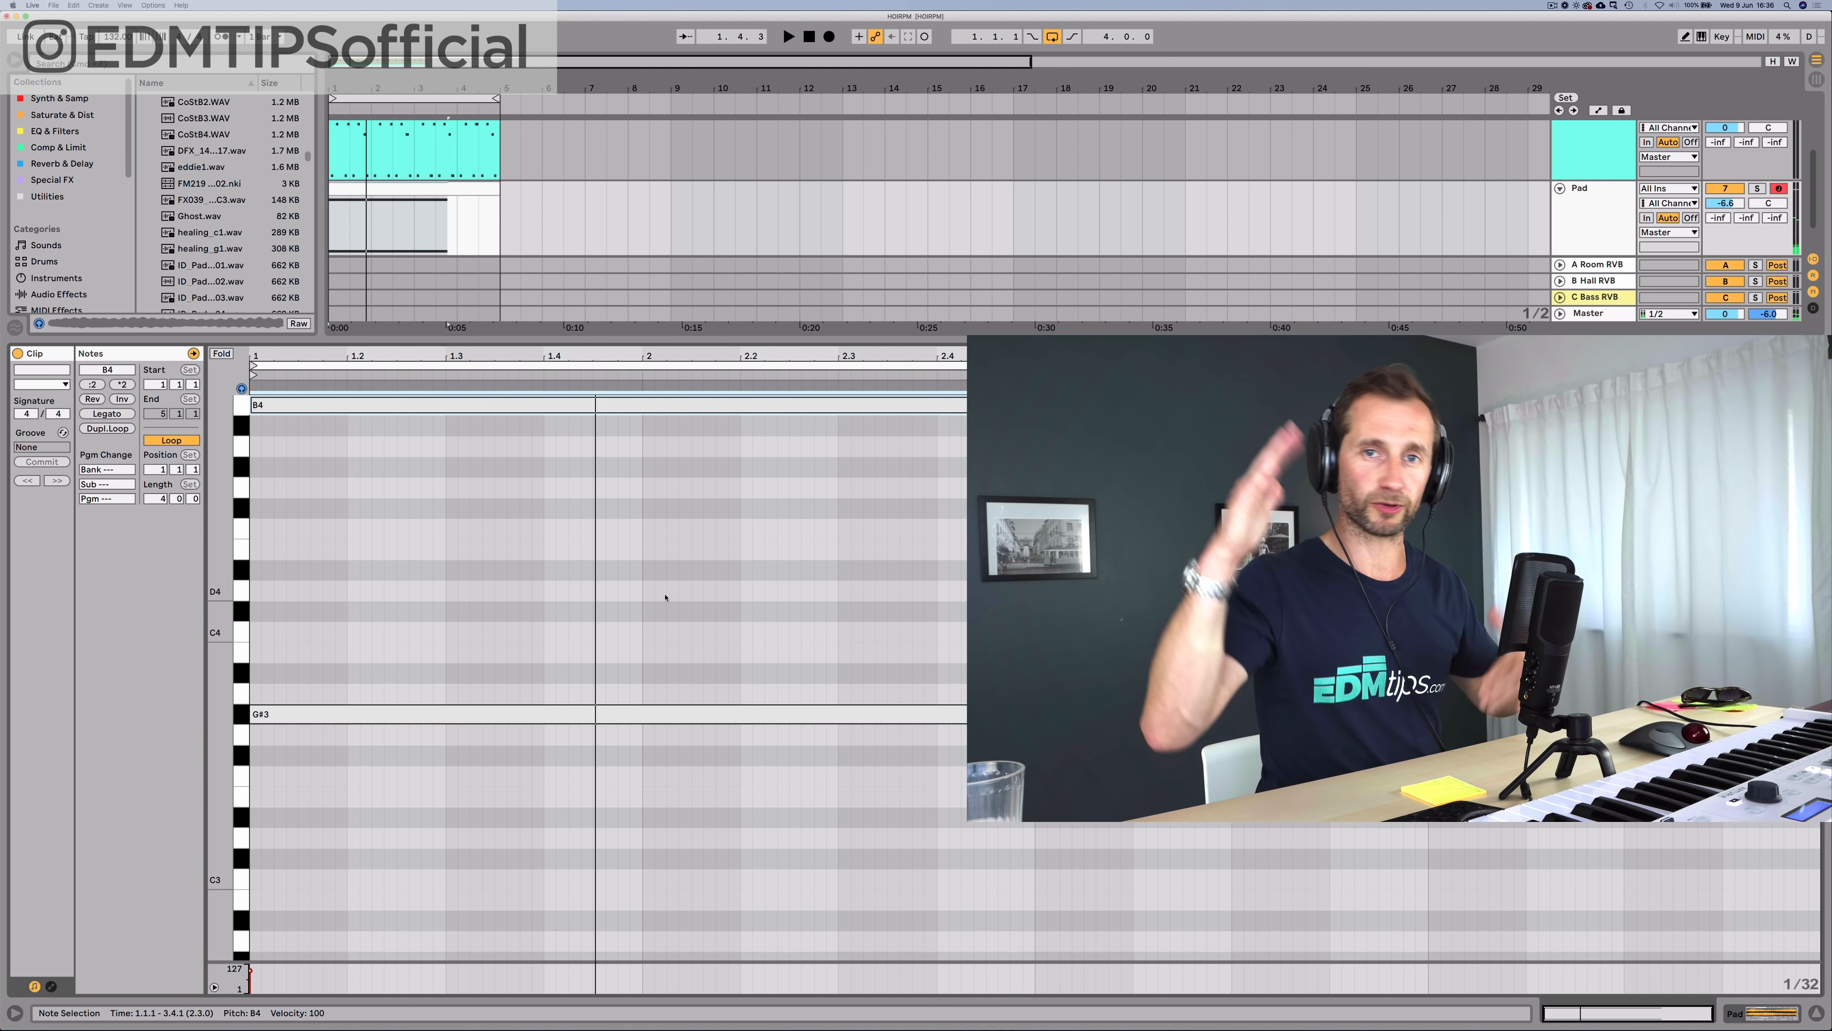
pyautogui.press('space')
pyautogui.scroll(1, 715, 615)
pyautogui.scroll(2, 715, 615)
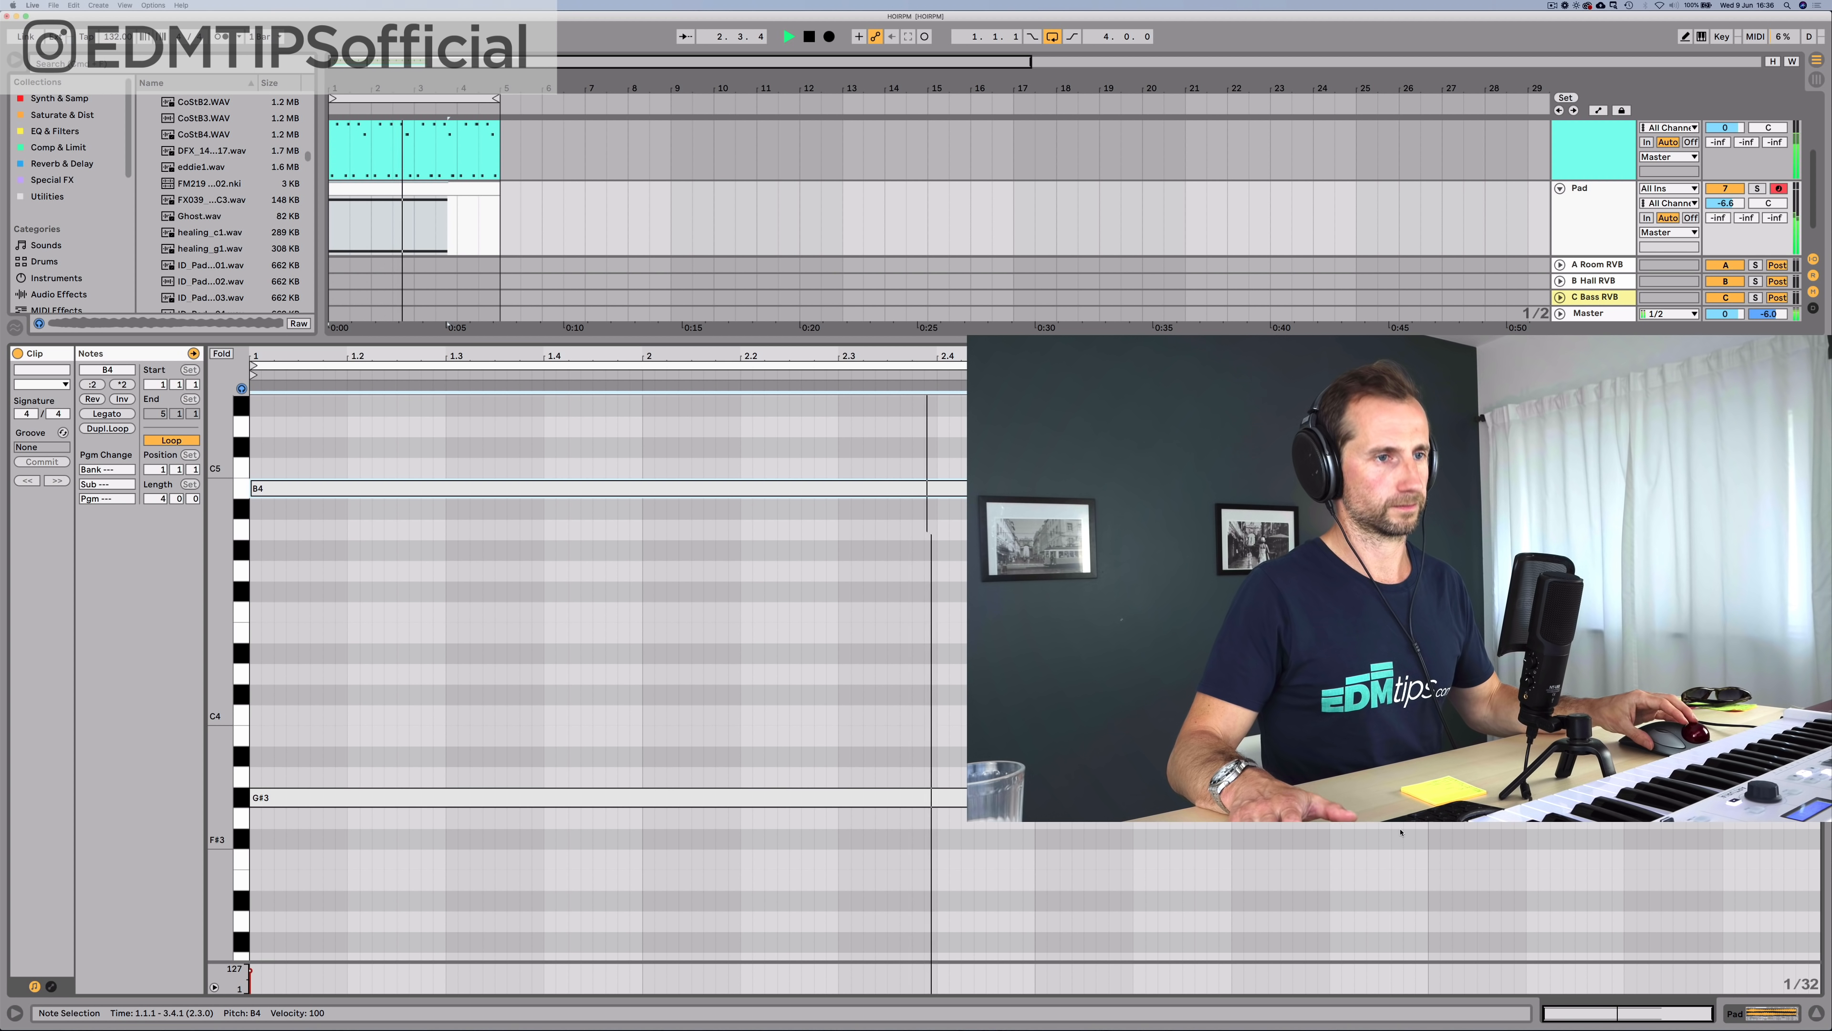
# Step: Stop playback, select the G#3 and B4 pad notes together and extend both to the end of the four-bar clip
pyautogui.press('space')
pyautogui.moveTo(1400, 830); pyautogui.dragTo(1323, 797)
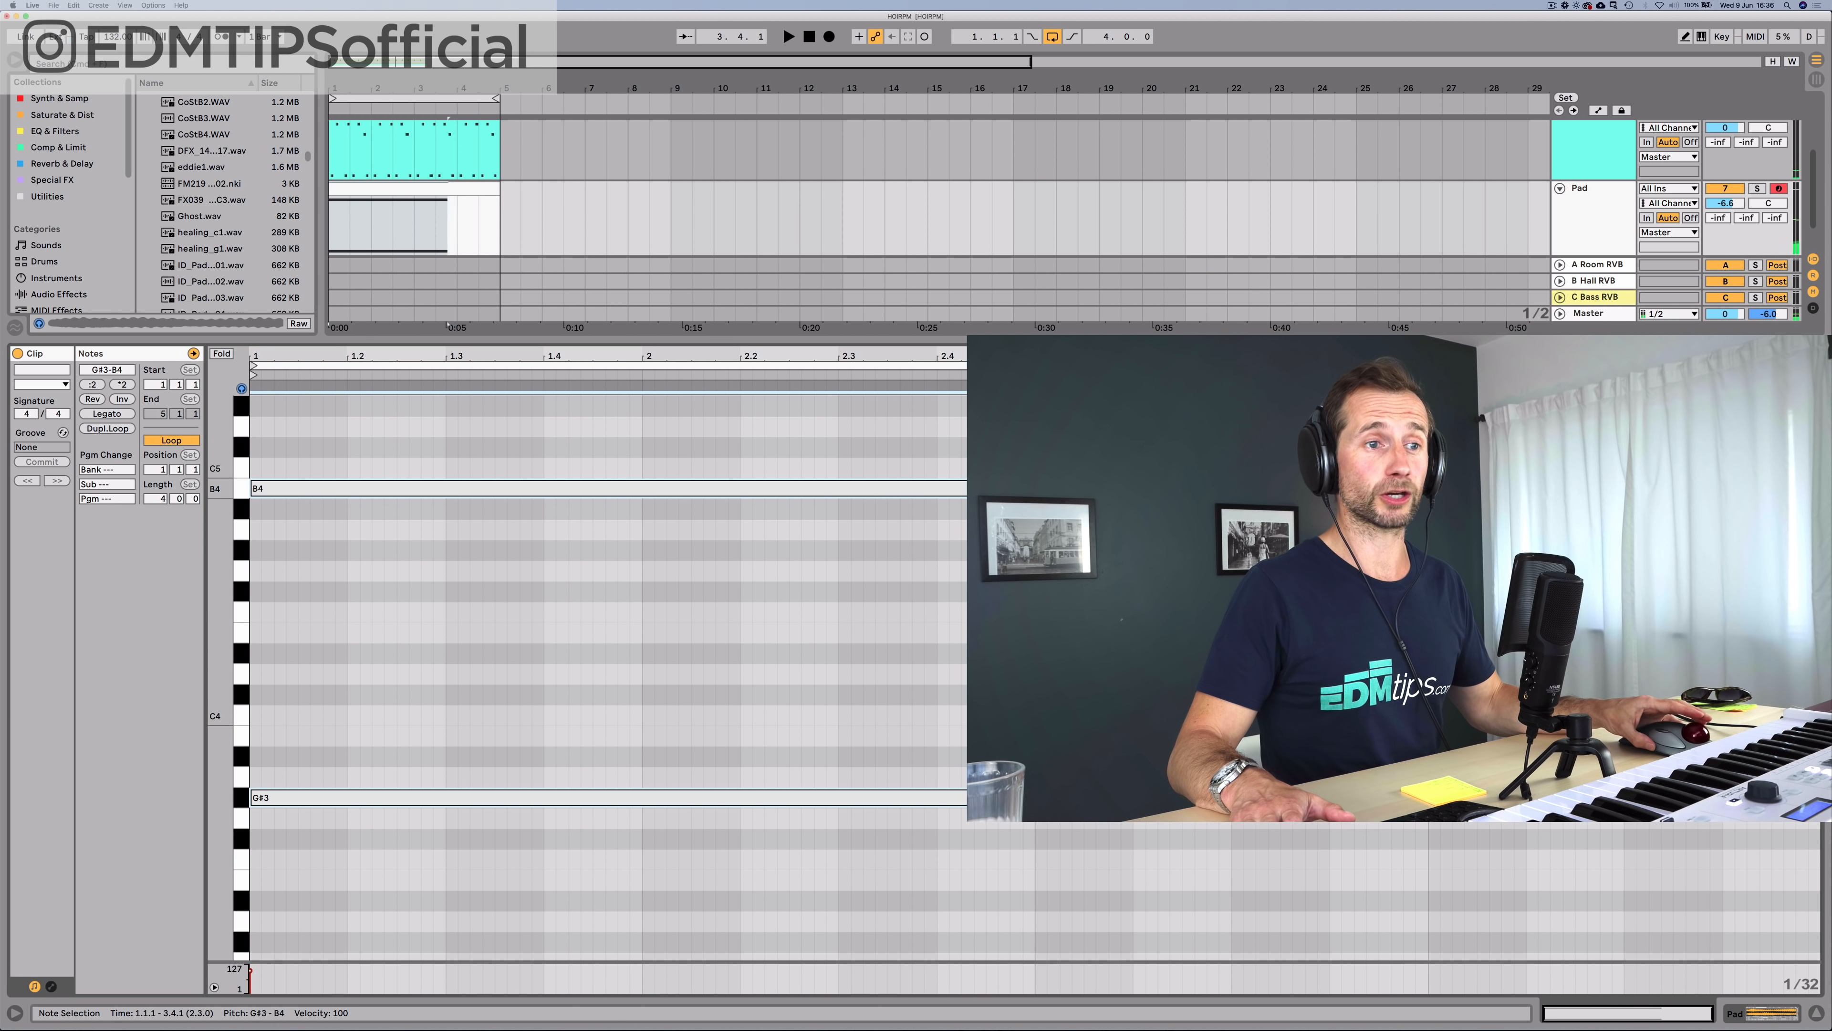
pyautogui.moveTo(1332, 488); pyautogui.dragTo(1777, 489)
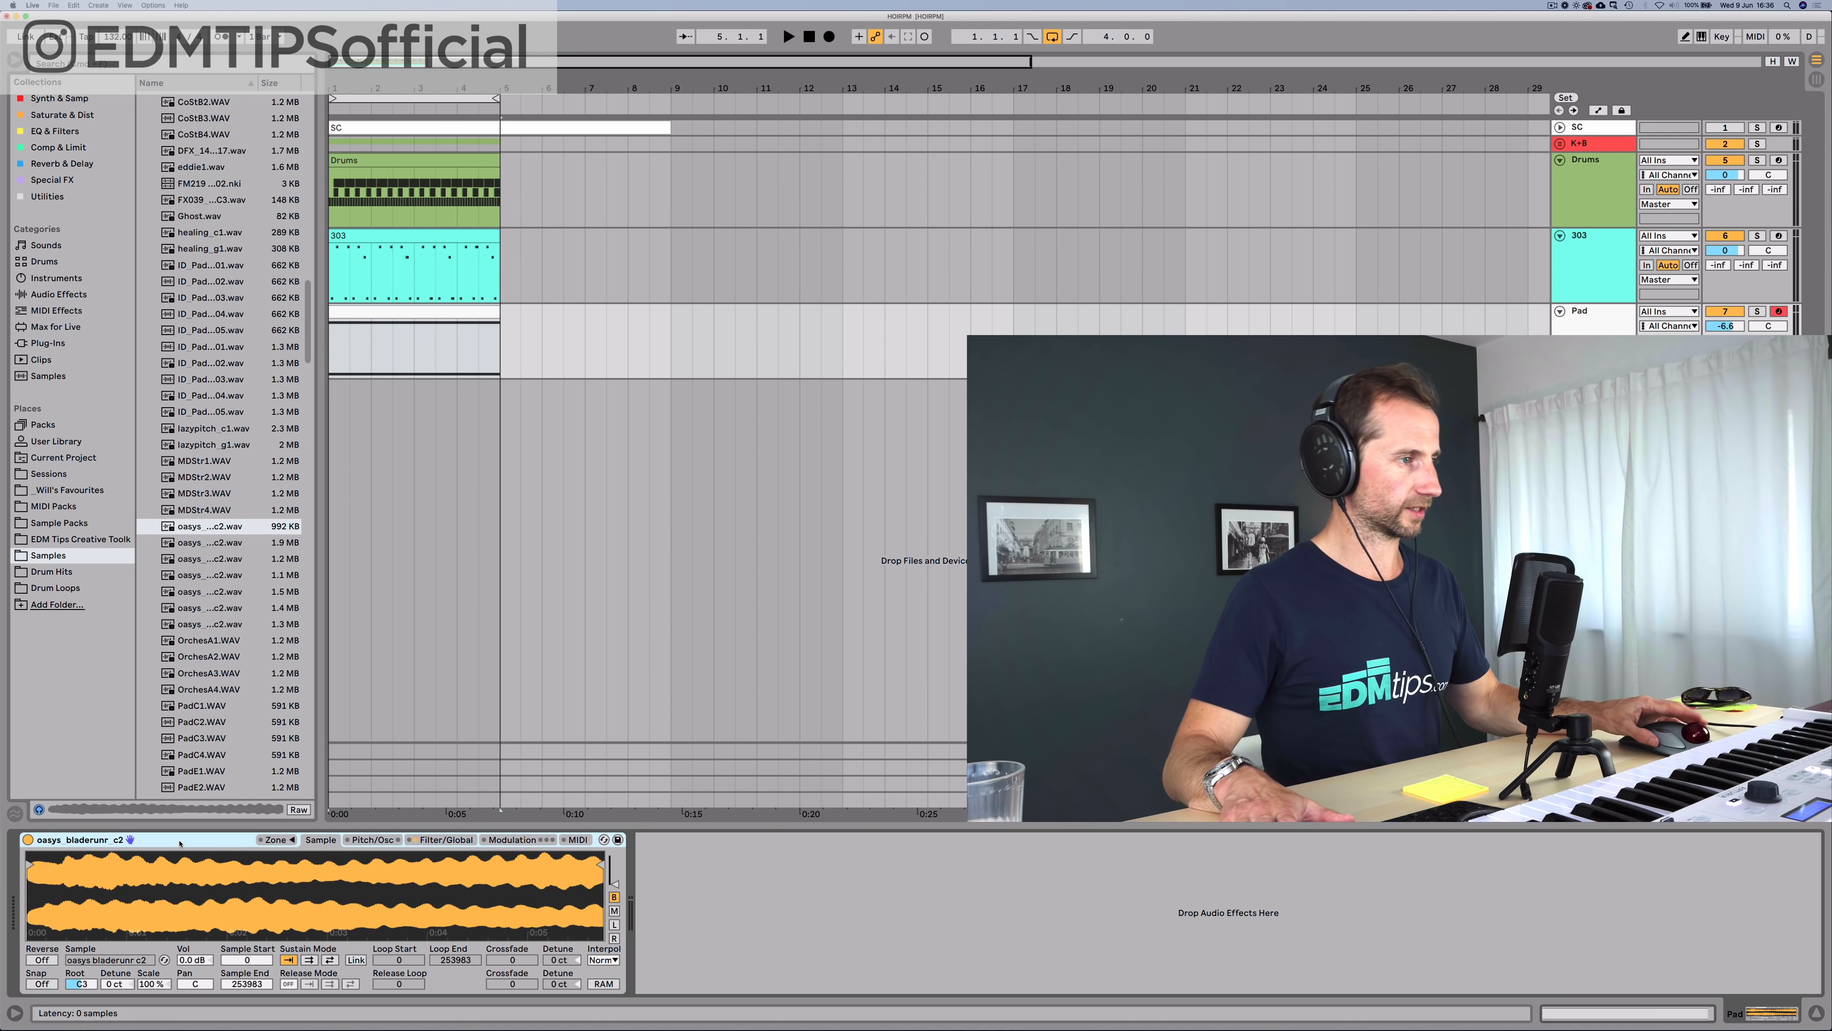
# Step: Set the pad sampler's sustain mode to back-and-forth looping and play the loop to check it
pyautogui.click(330, 959)
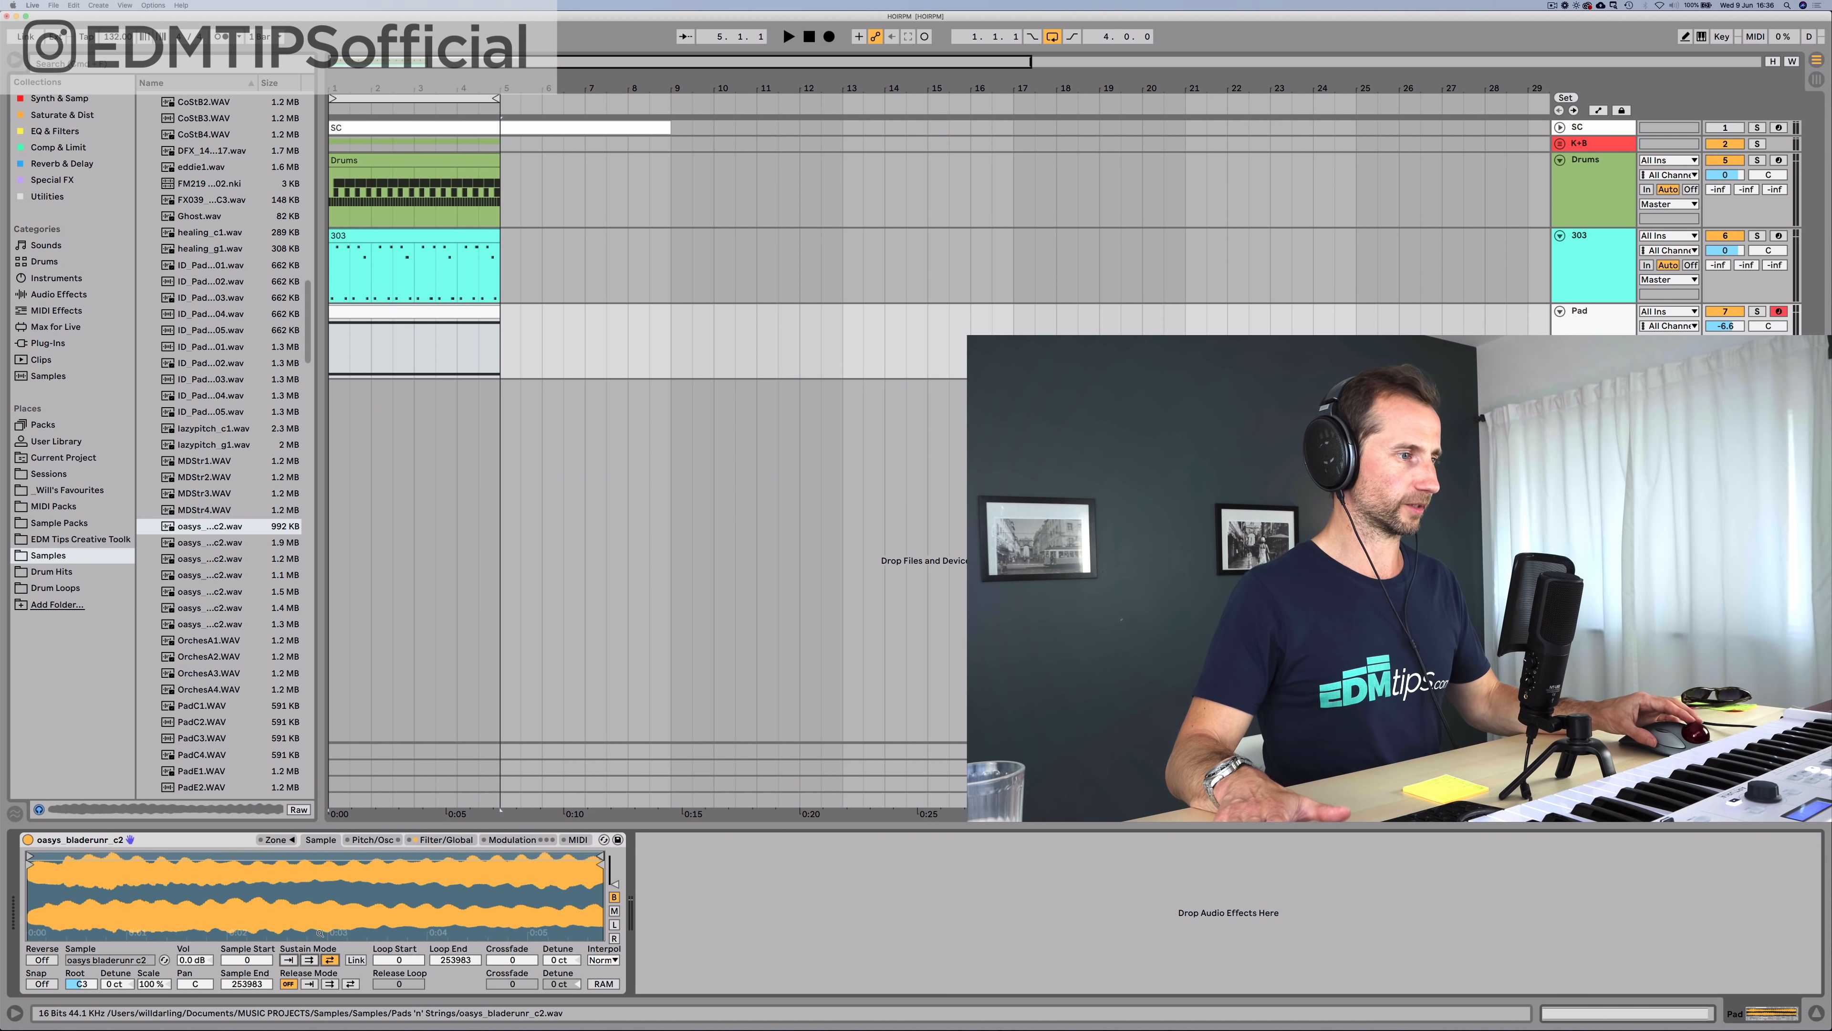
pyautogui.press('space')
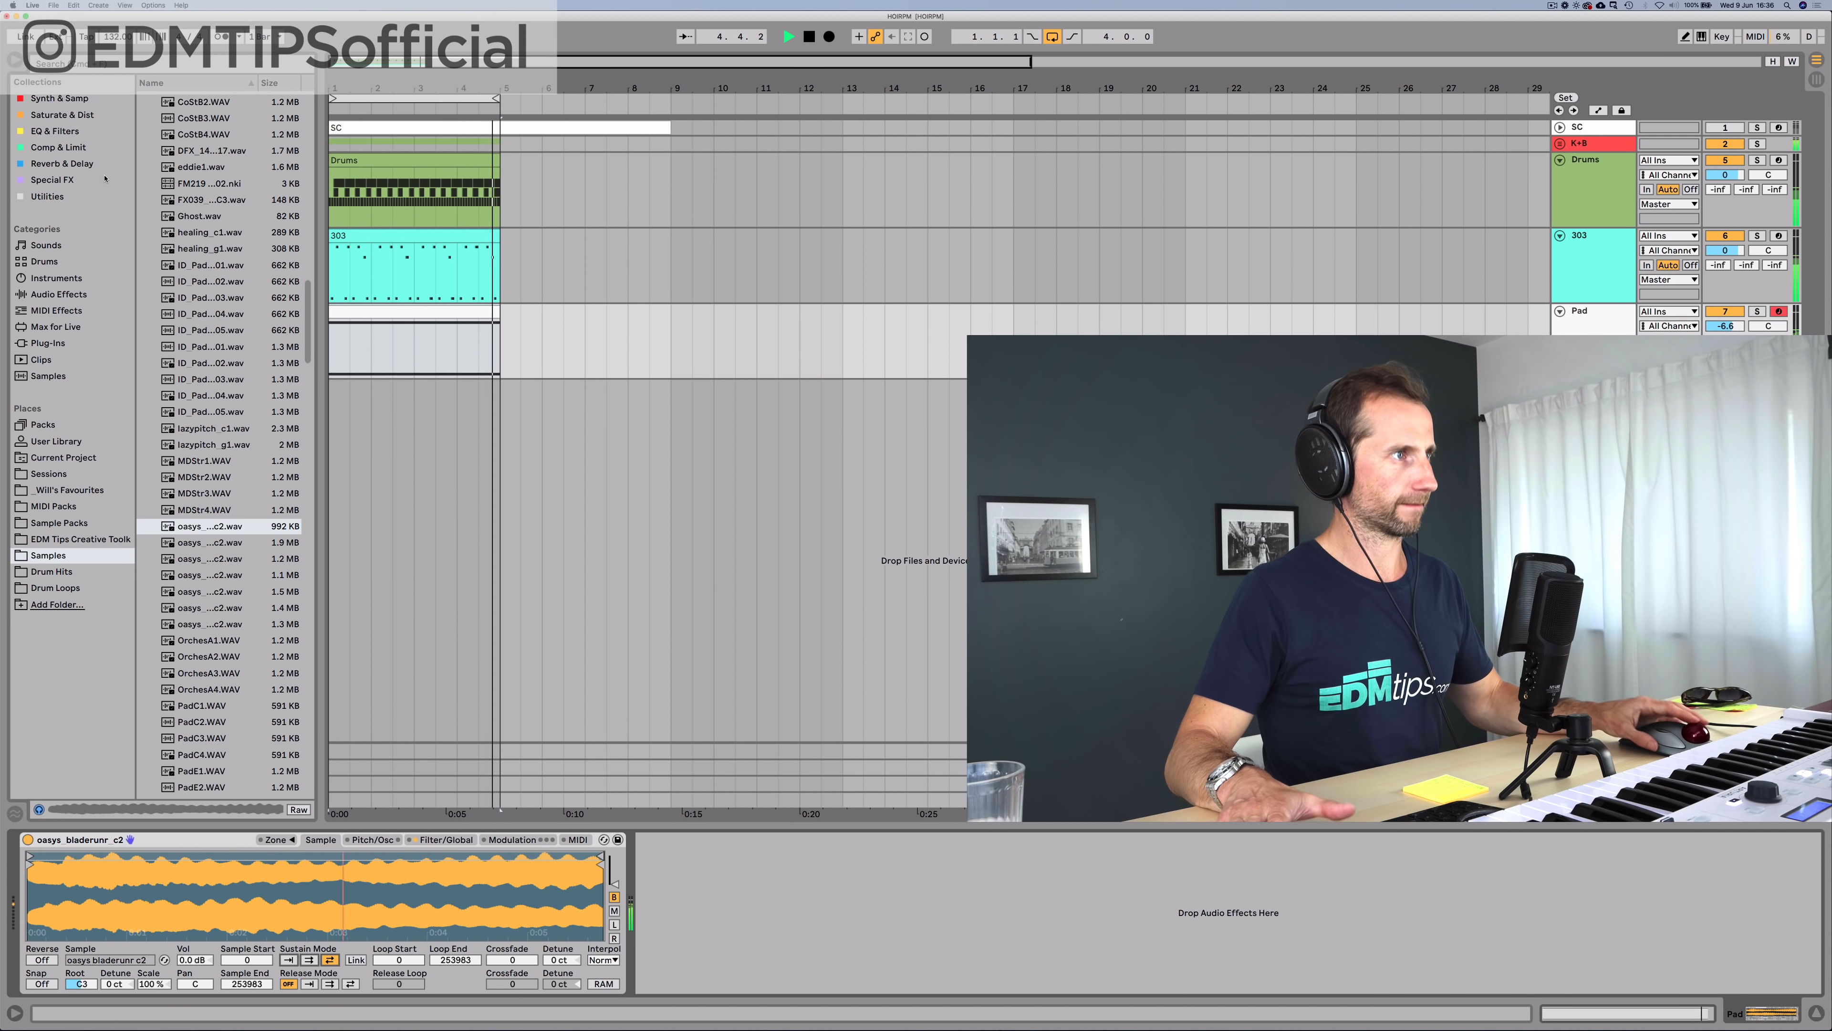
pyautogui.press('space')
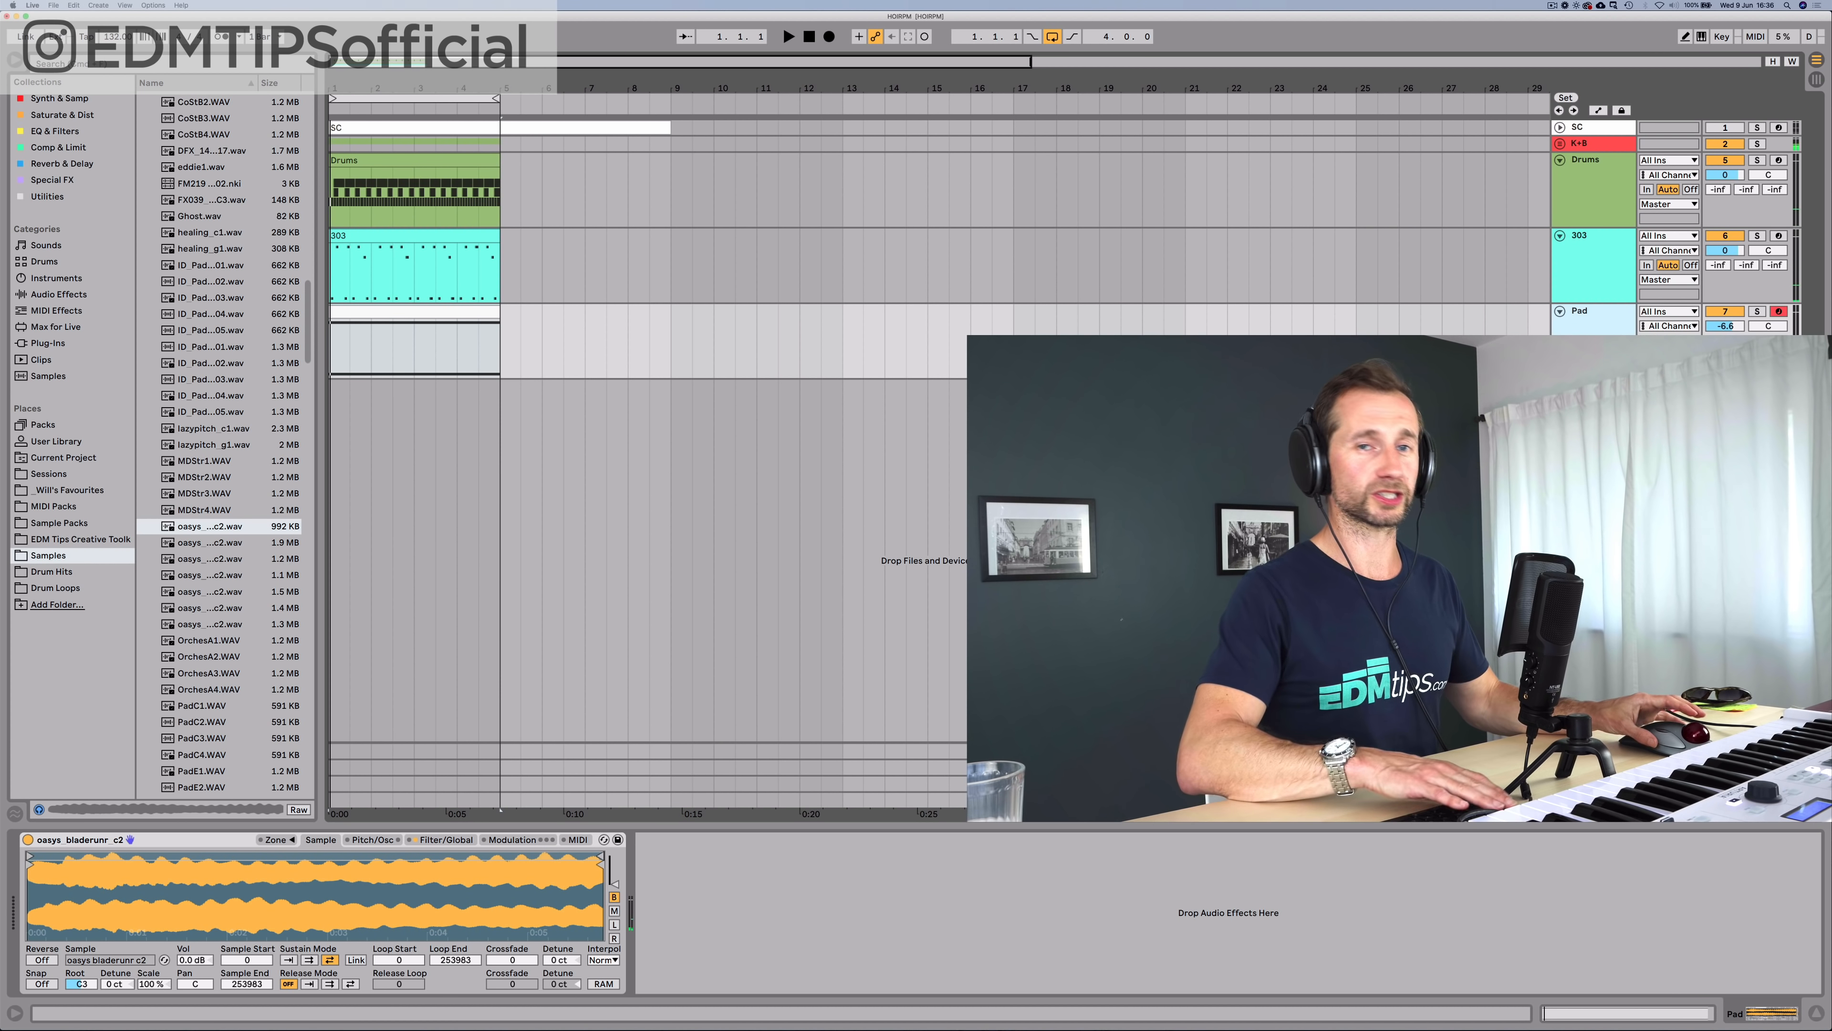
# Step: Switch to the mixer and examine the Hall Reverb, Utility and EQ Eight devices on the B Hall RVB return
pyautogui.press('Tab')
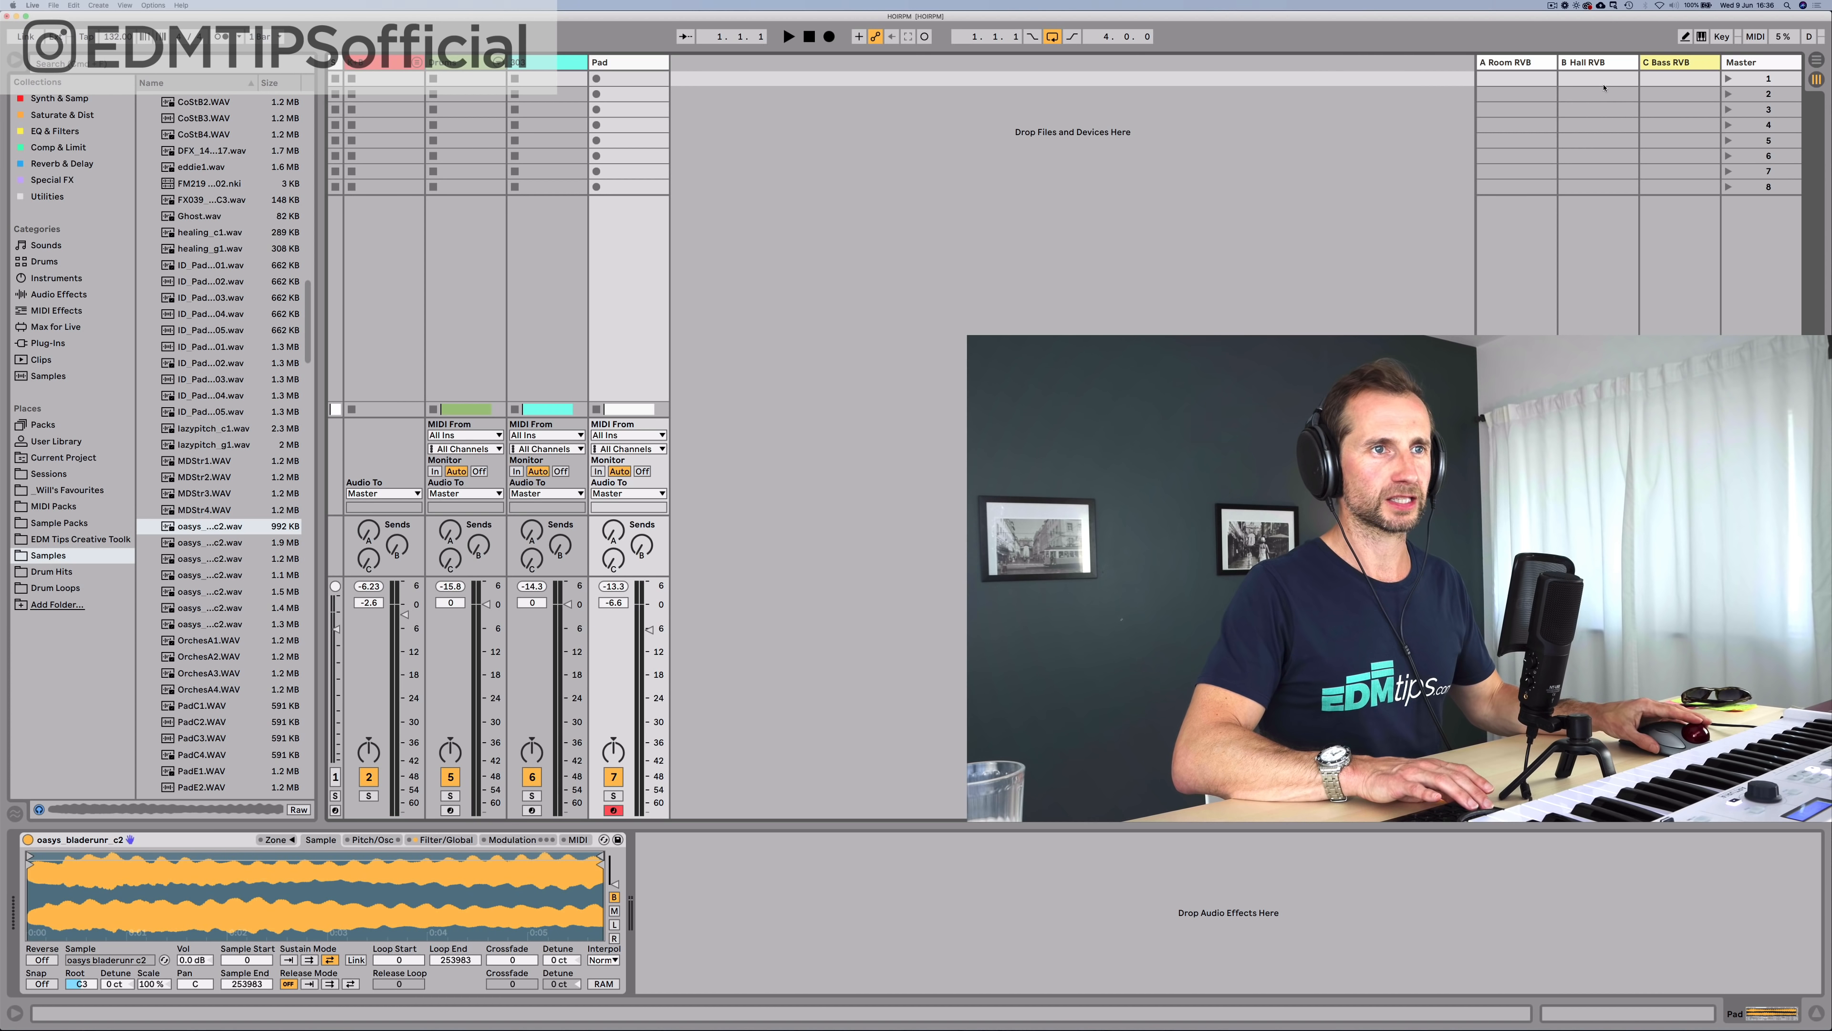
pyautogui.click(1598, 62)
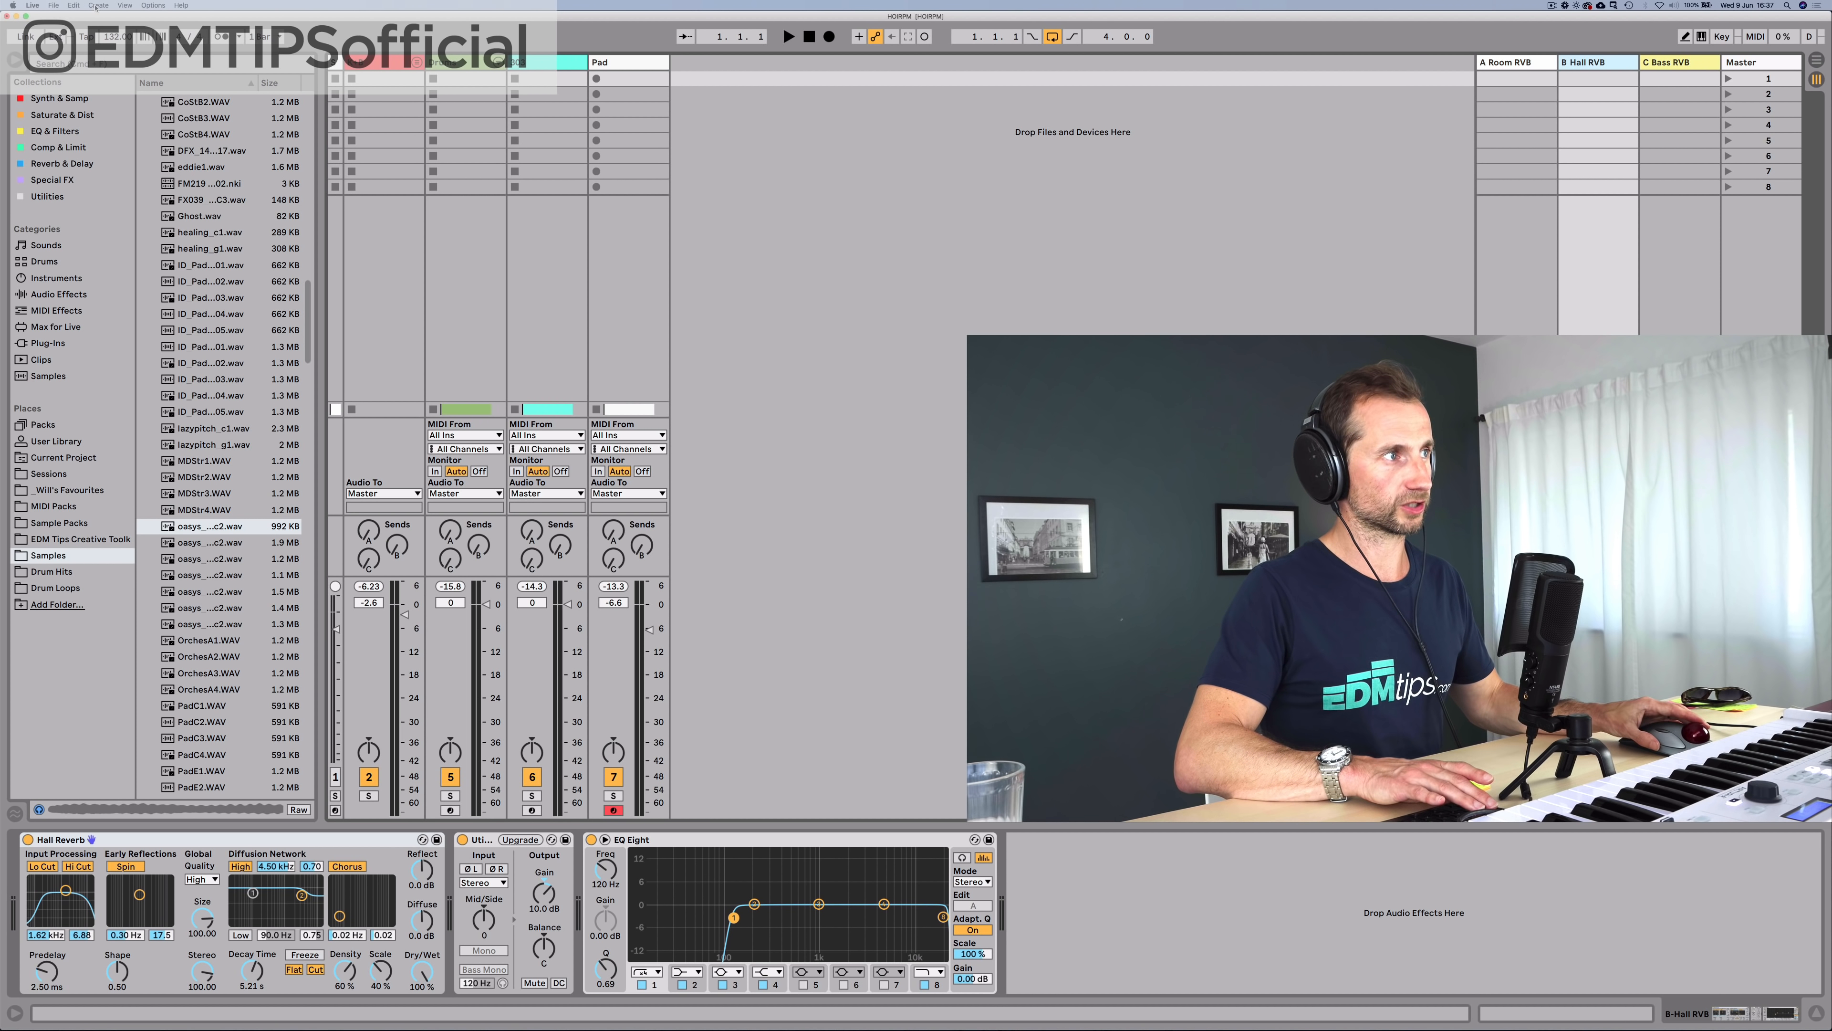
pyautogui.click(98, 6)
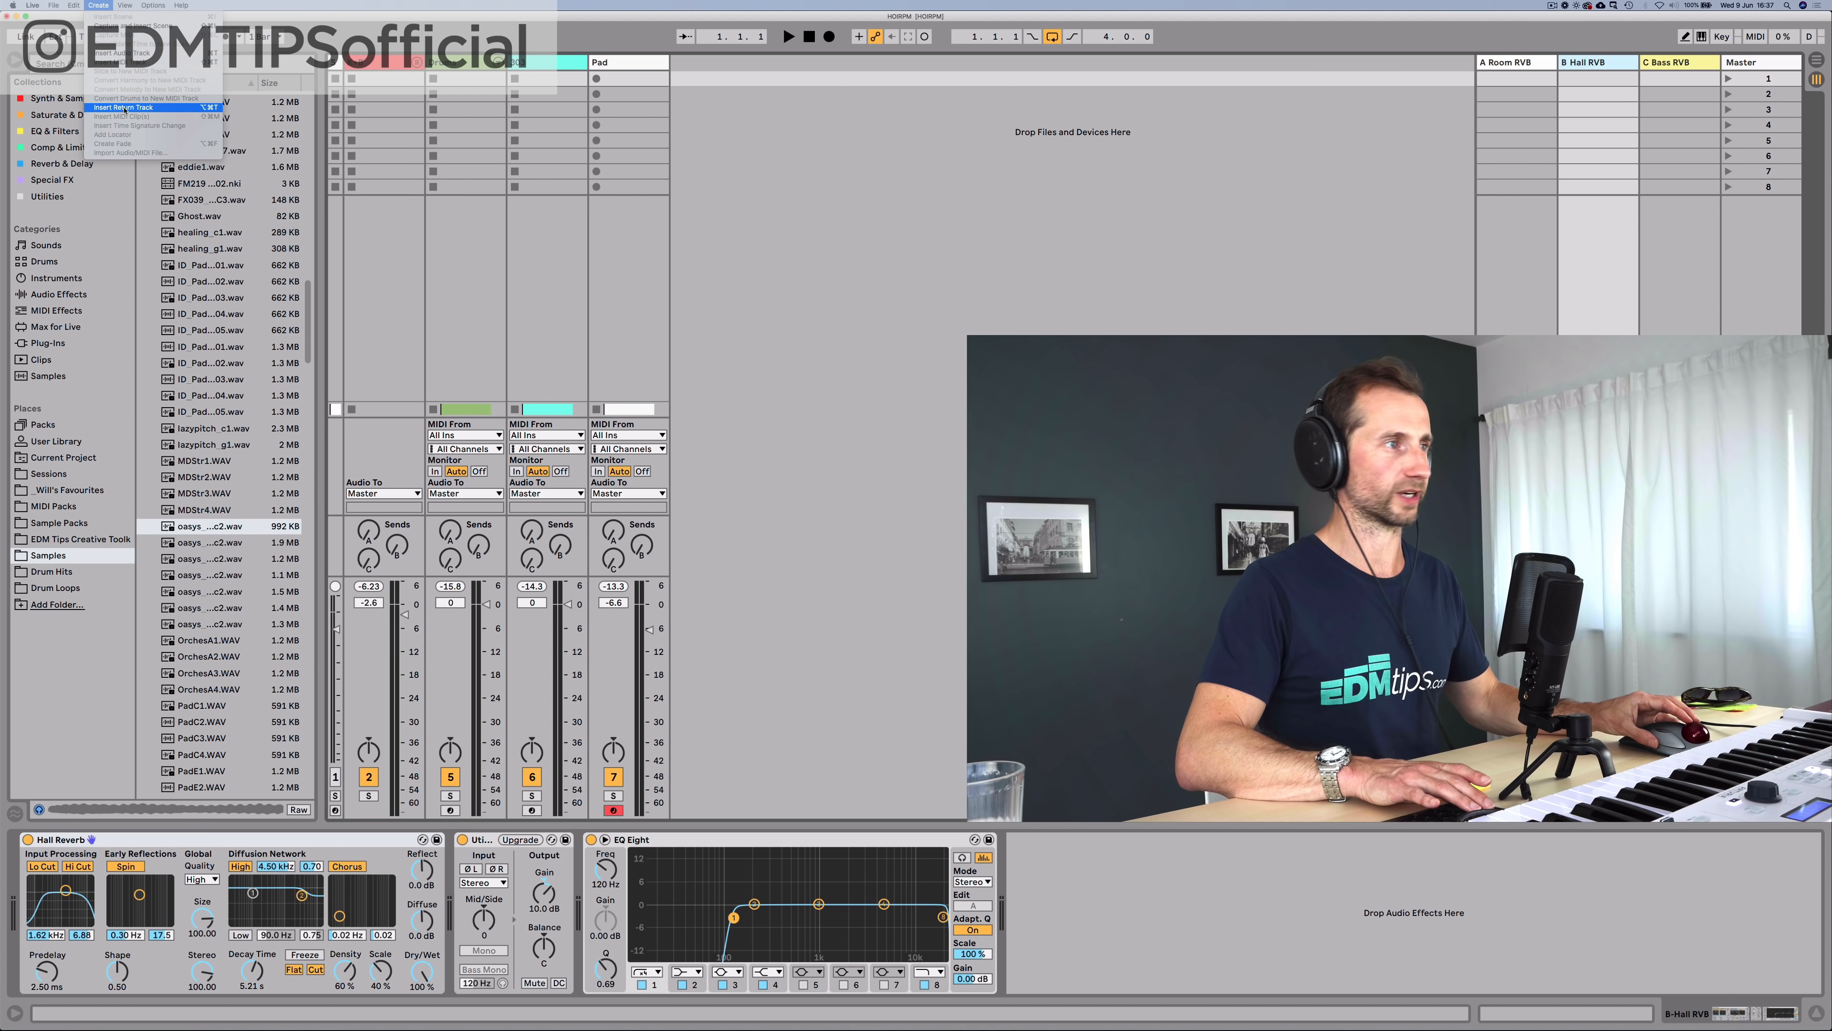
pyautogui.click(908, 154)
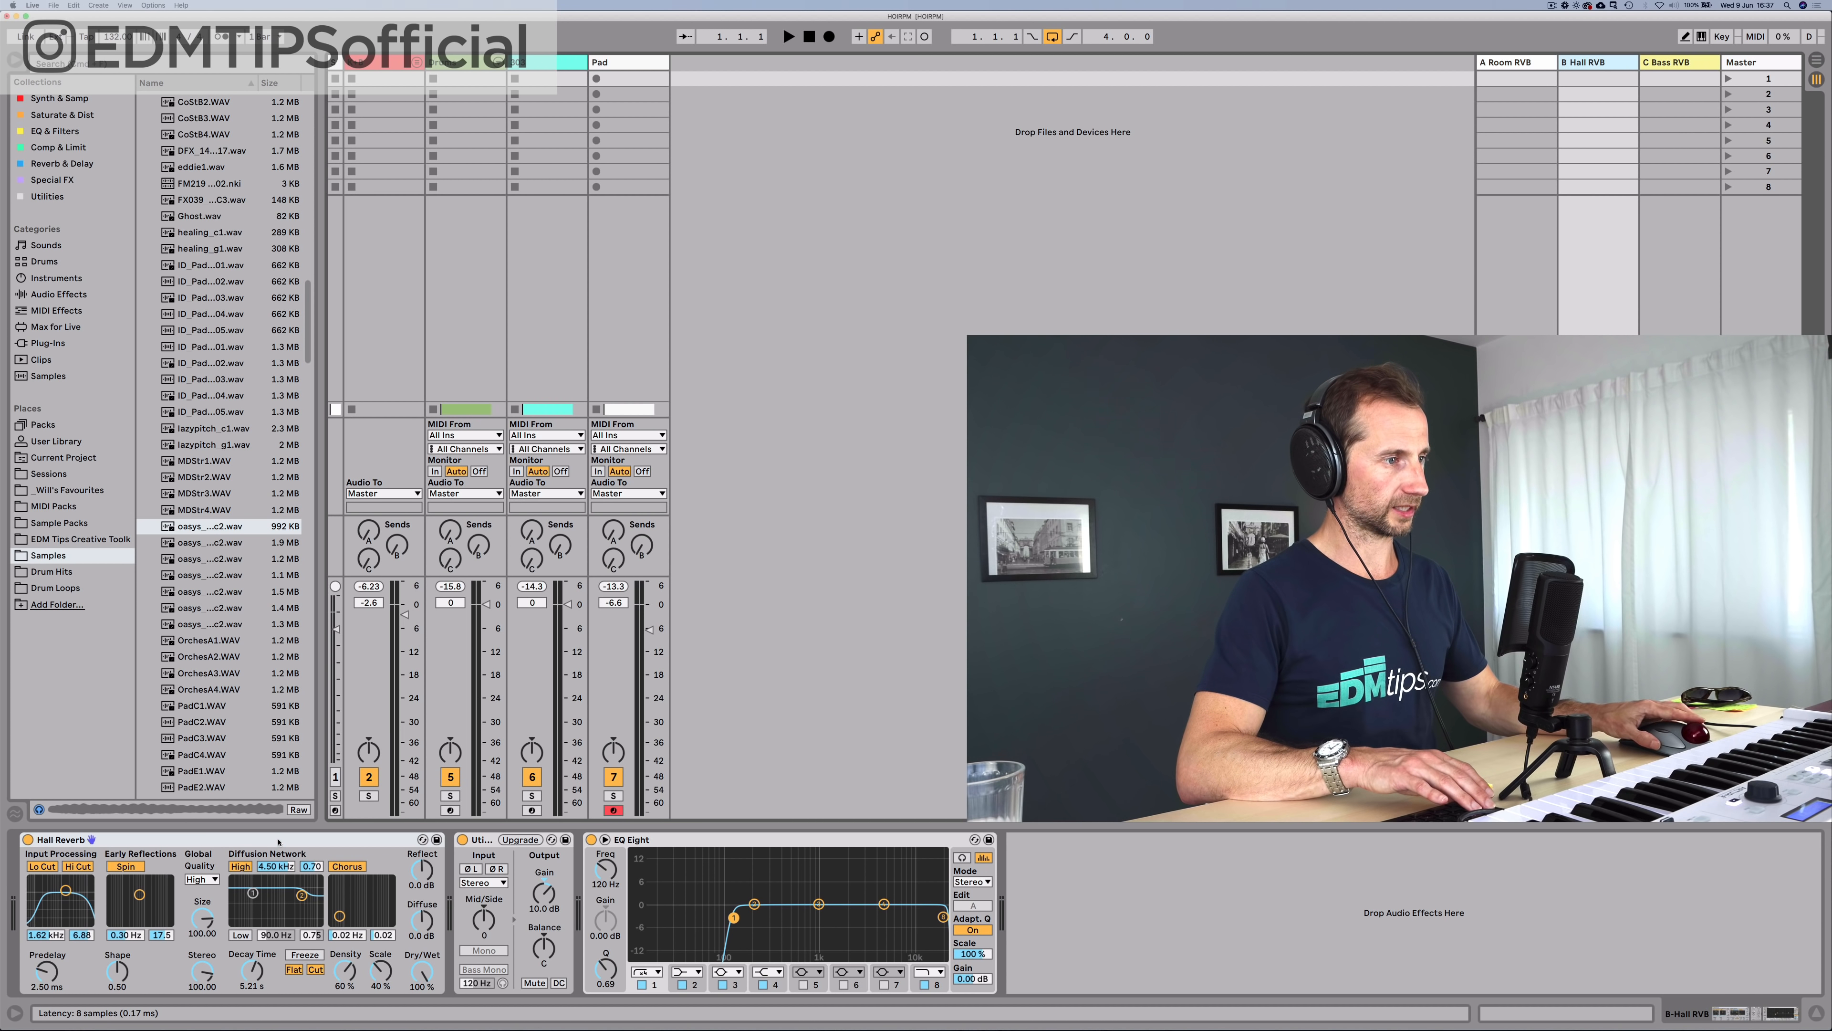
pyautogui.click(476, 842)
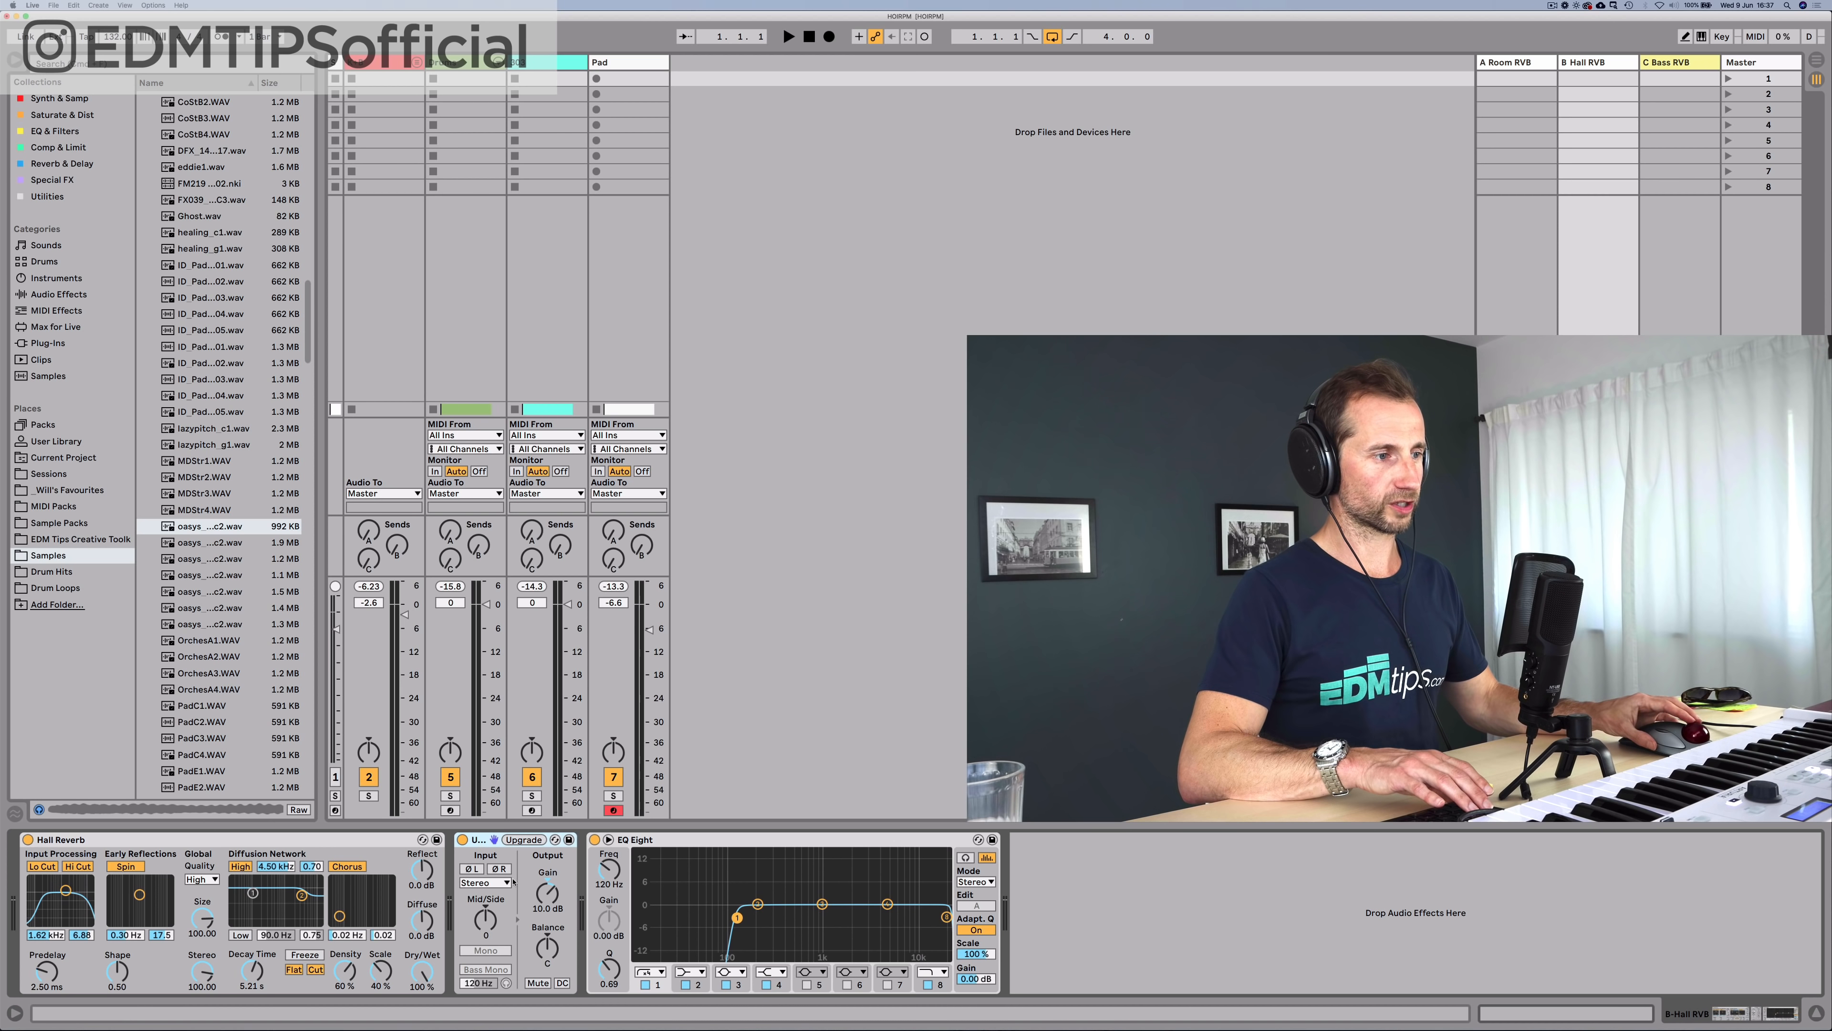
pyautogui.click(659, 842)
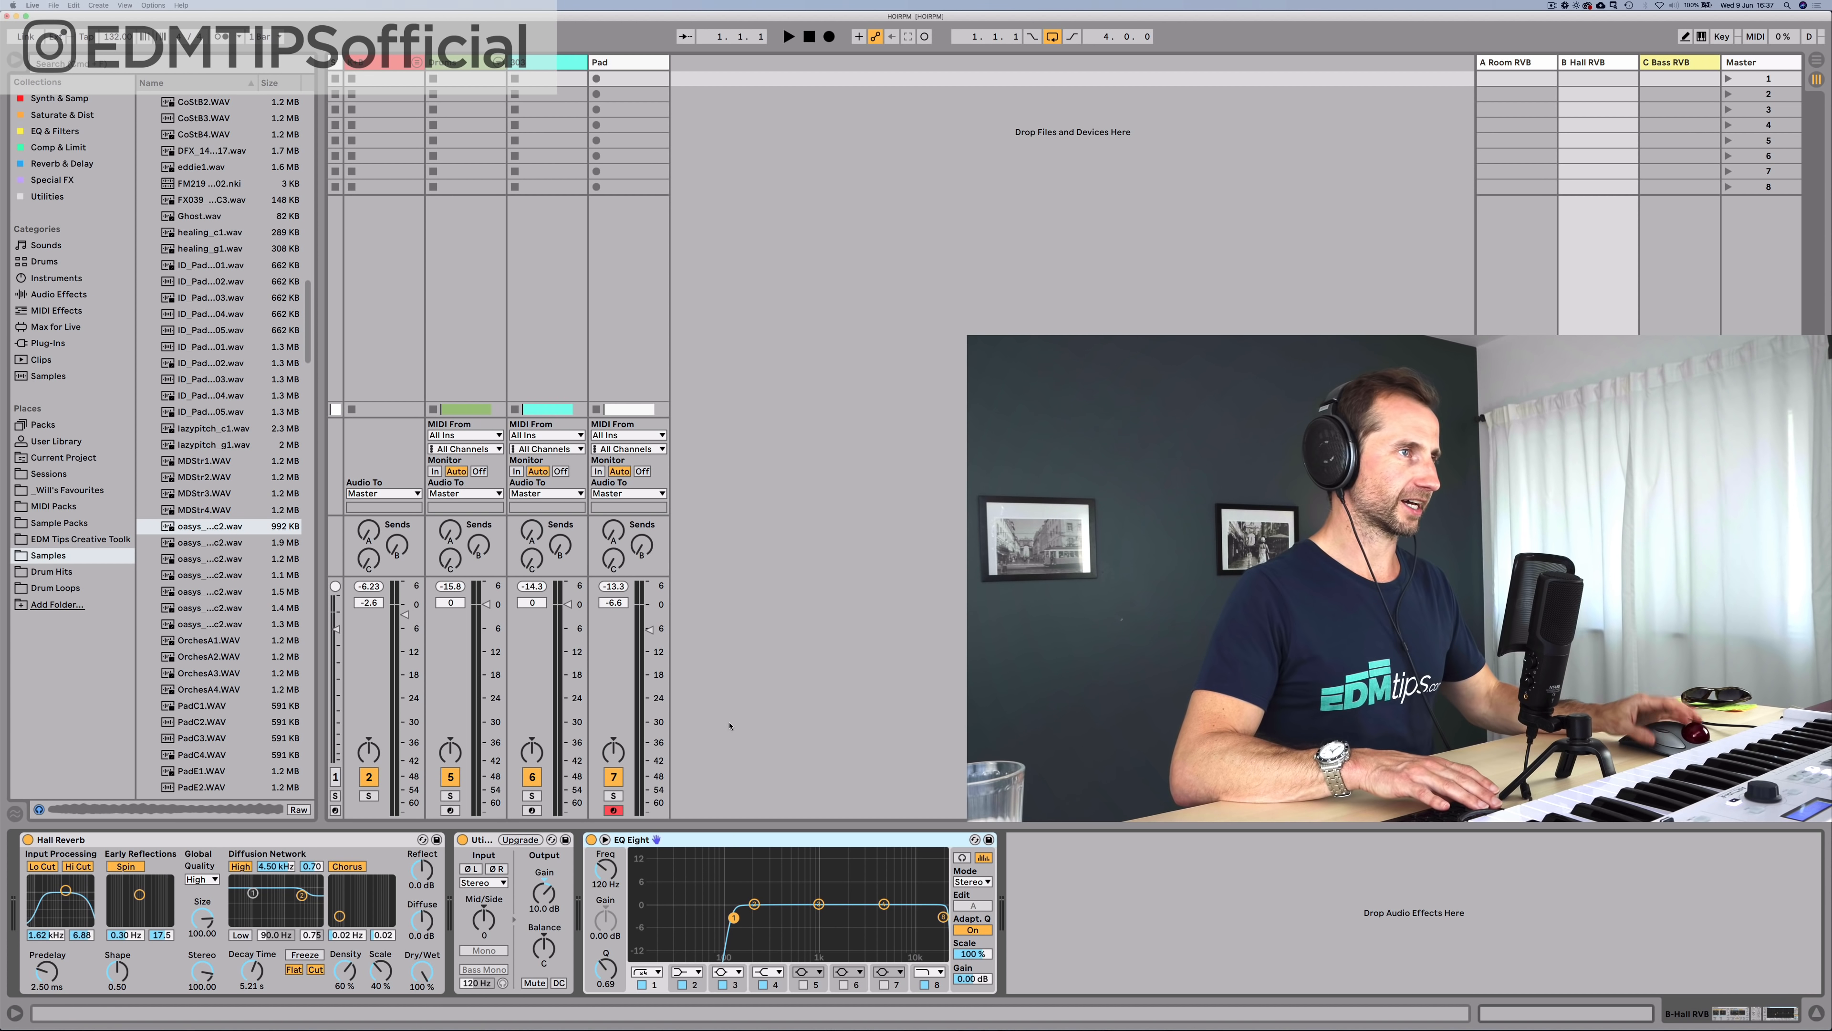
# Step: Raise the Pad track's send to the Hall RVB return to about -3 dB during playback and listen to the pad soloed
pyautogui.click(614, 557)
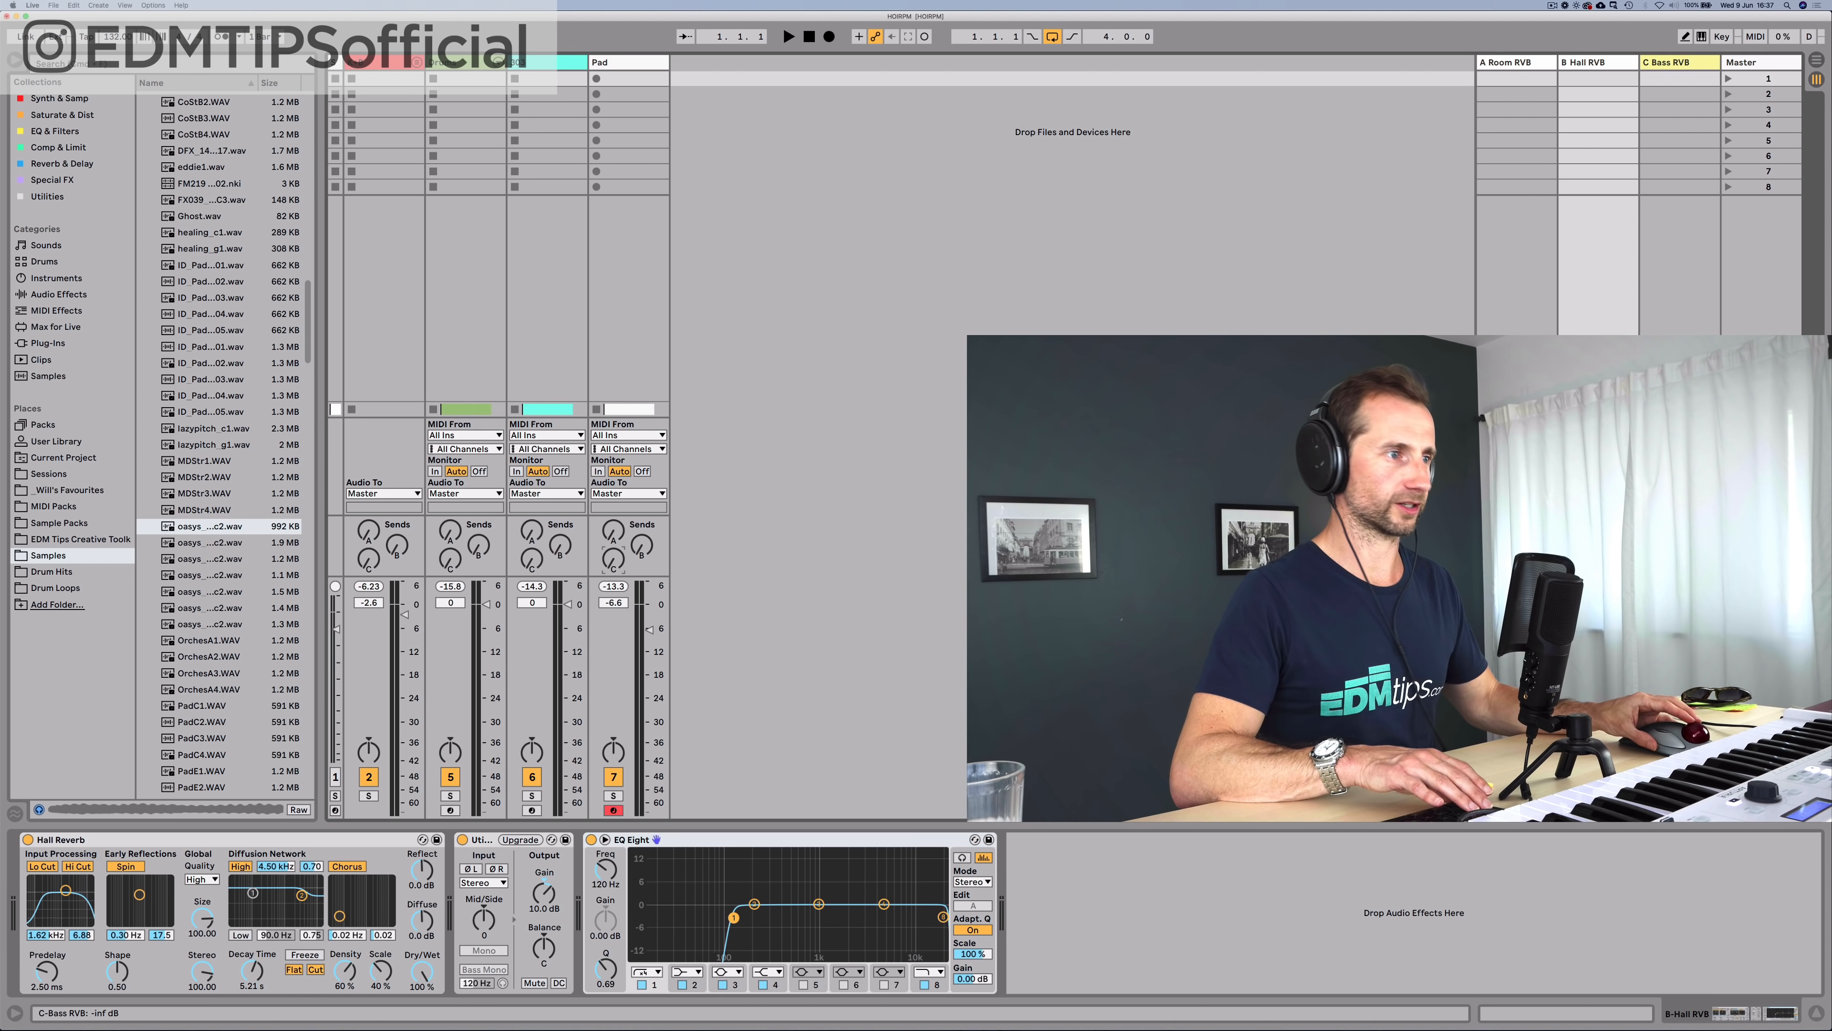
pyautogui.press('Tab')
pyautogui.press('Tab')
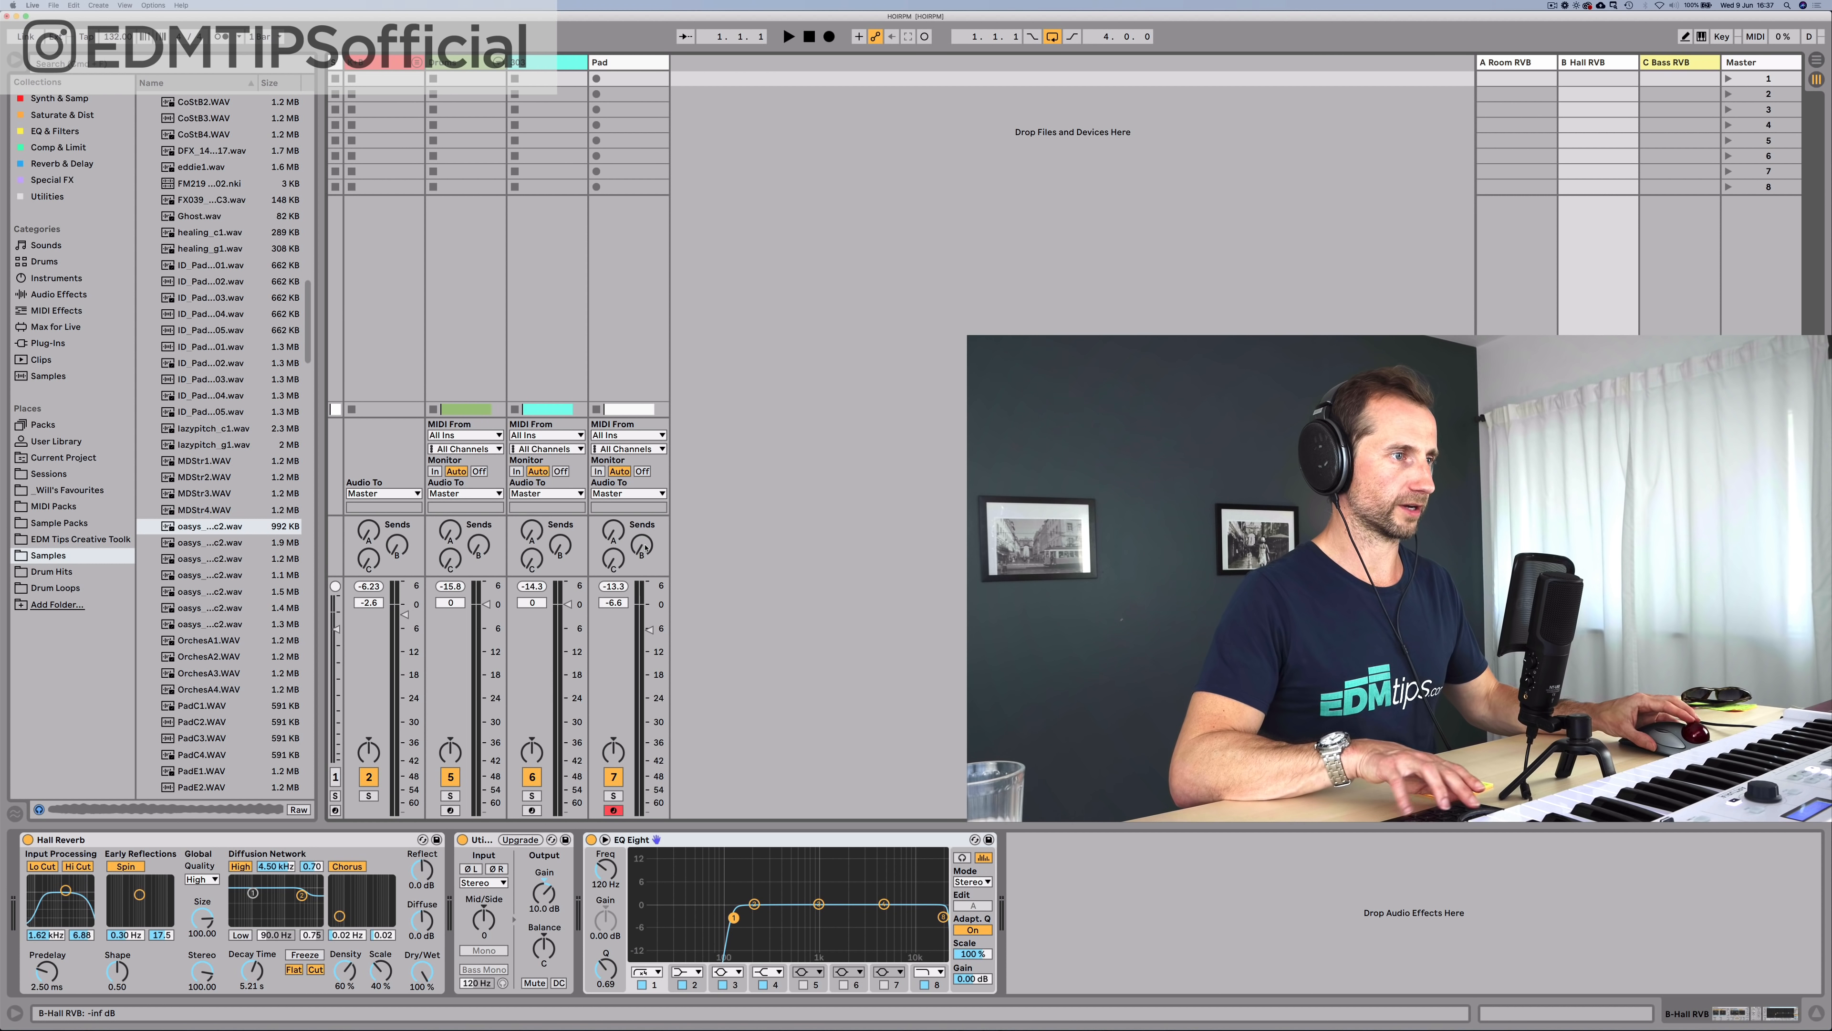
pyautogui.press('space')
pyautogui.moveTo(645, 546); pyautogui.dragTo(645, 480)
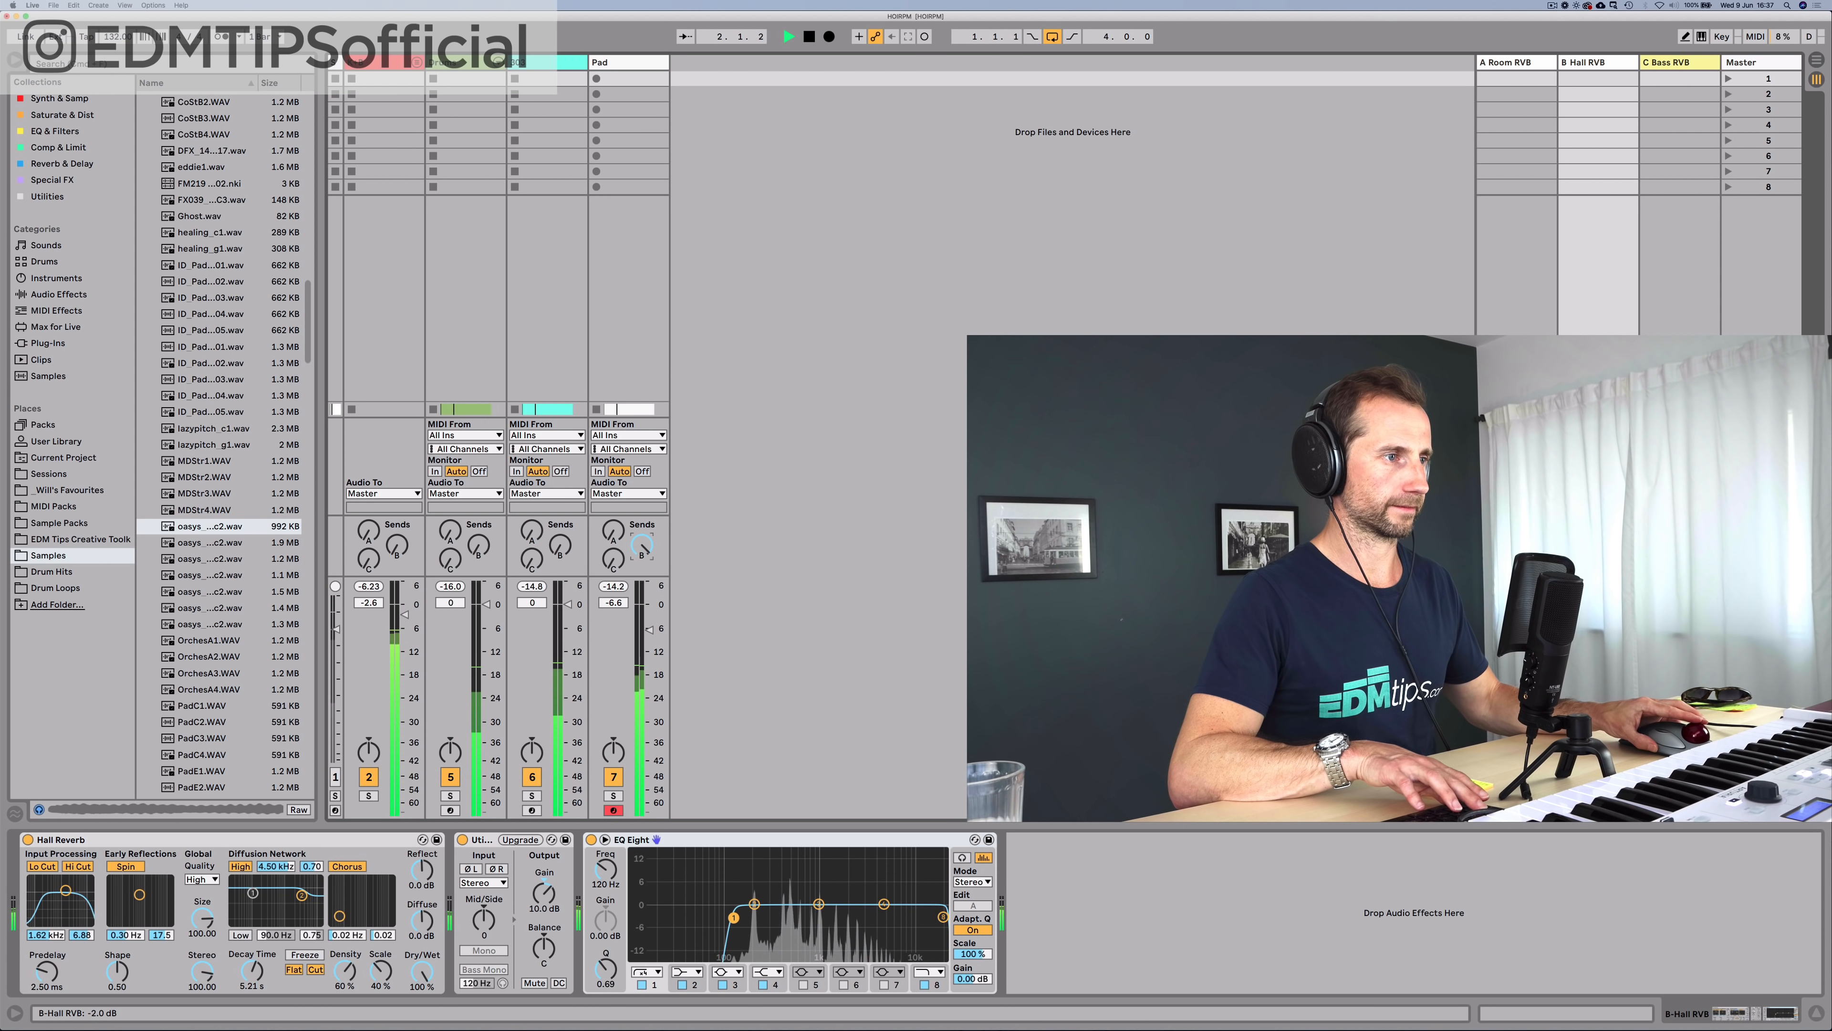
pyautogui.click(614, 796)
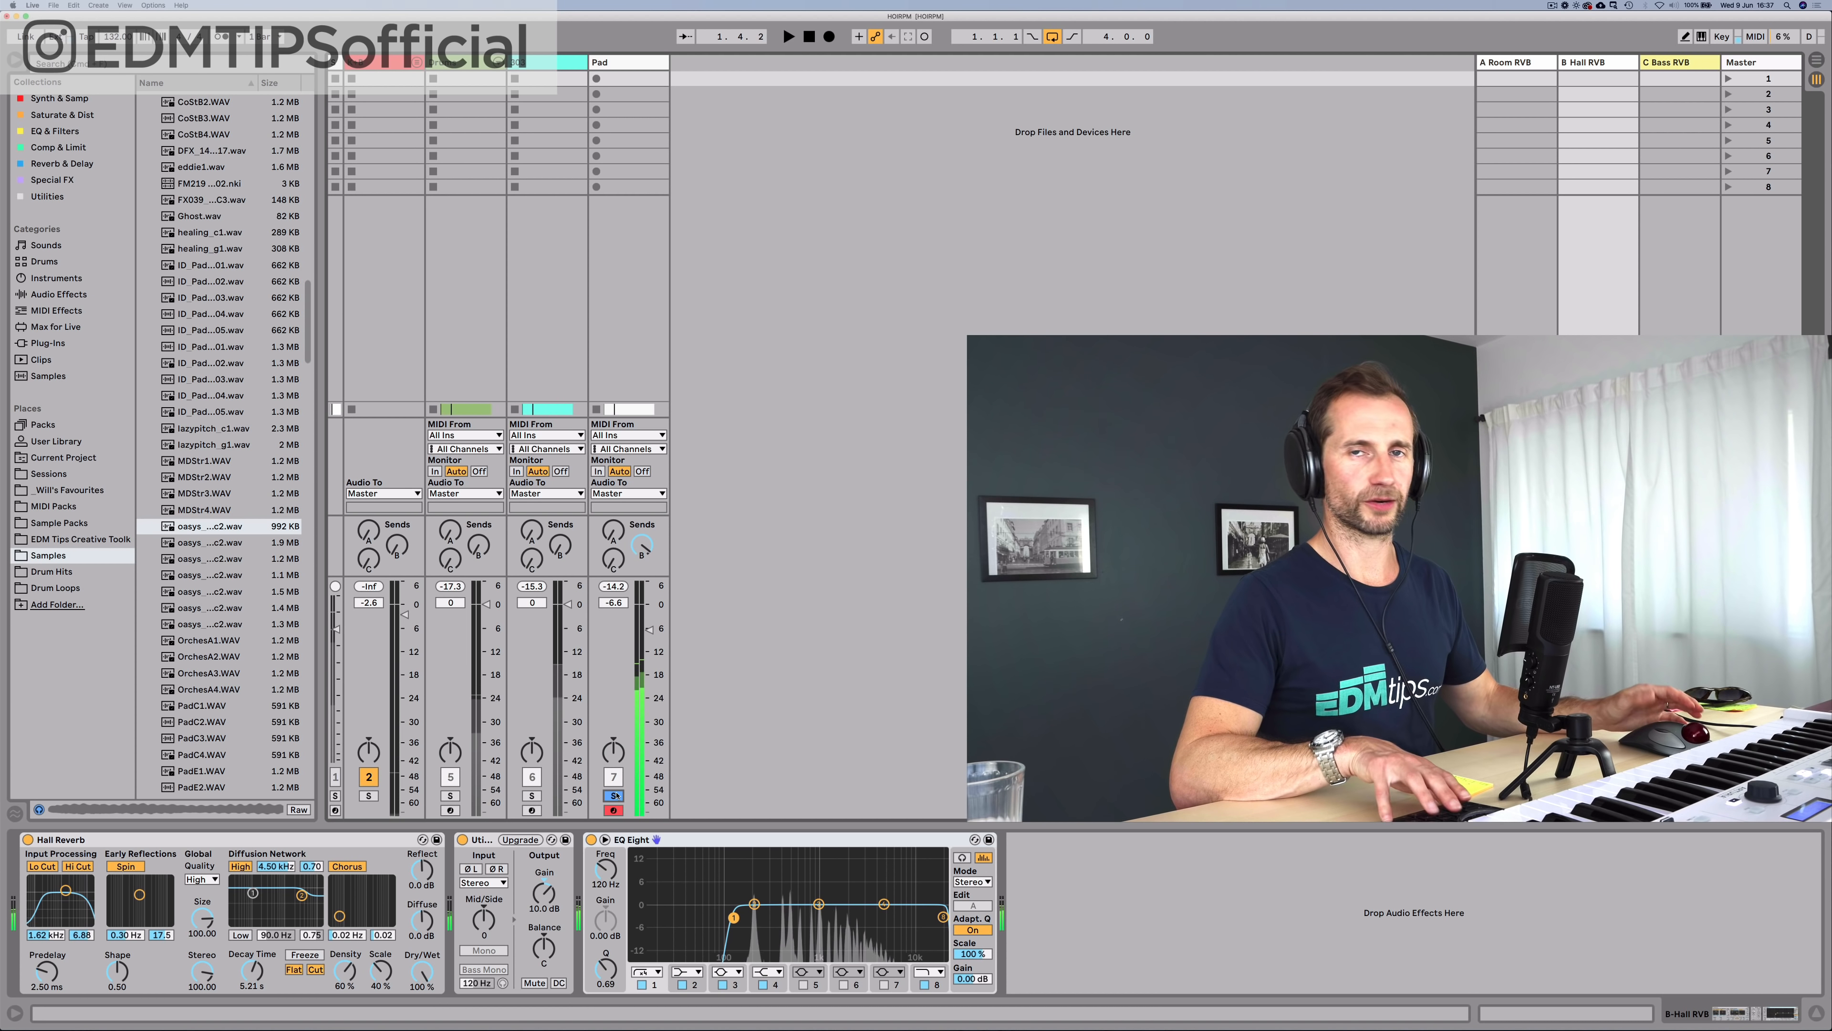
pyautogui.press('space')
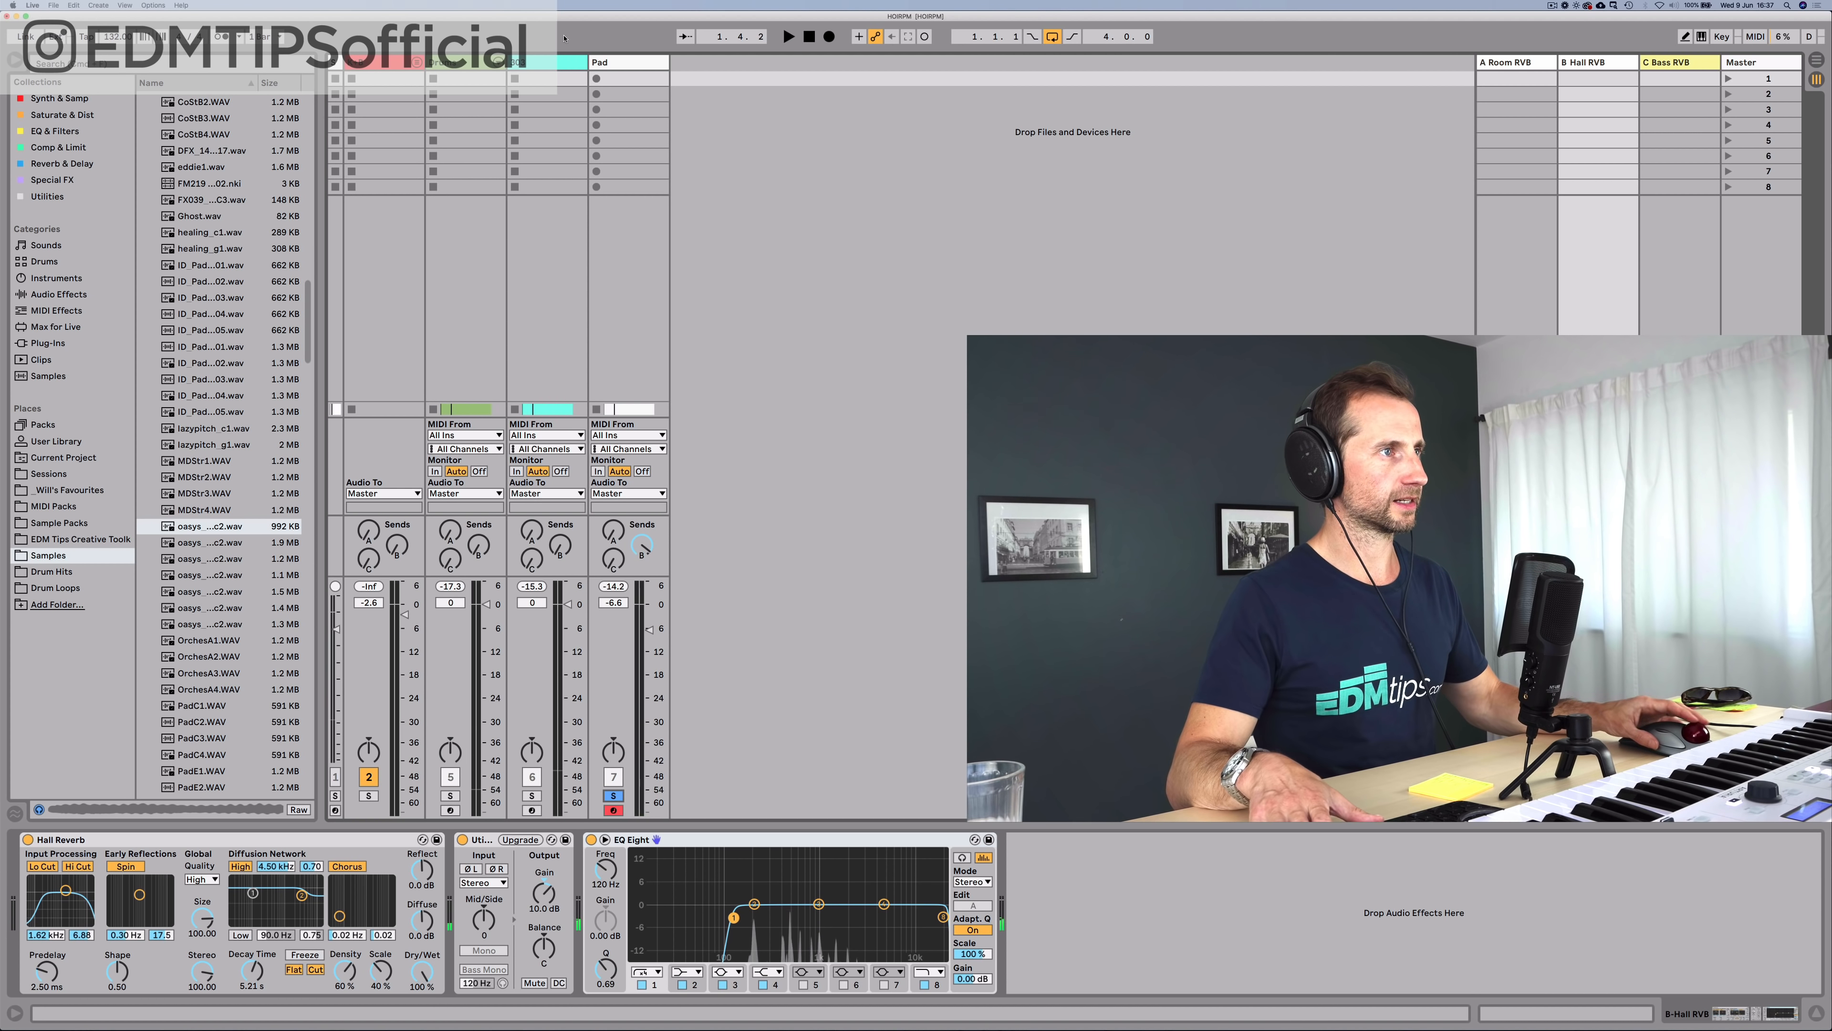
# Step: Copy the sidechain Compressor from the Bass track in the K+B group onto the Pad track and listen to it soloed
pyautogui.click(536, 66)
pyautogui.click(467, 63)
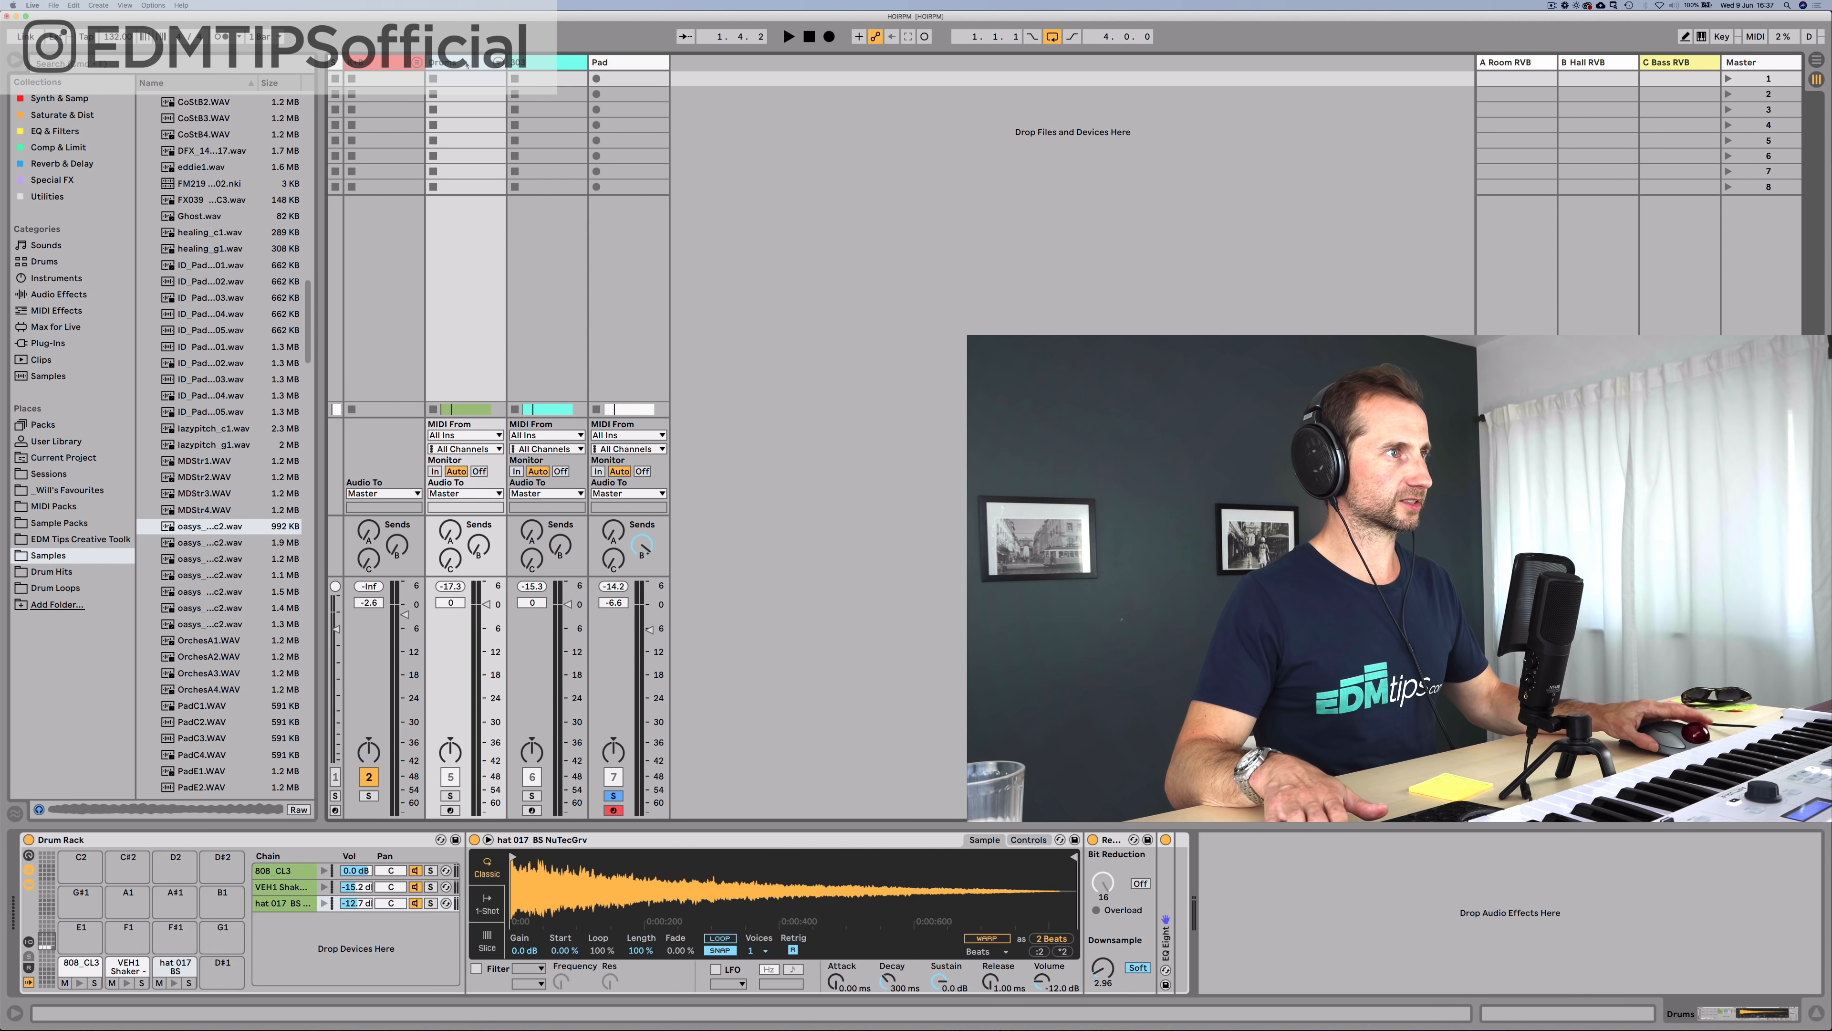
pyautogui.click(416, 64)
pyautogui.click(544, 69)
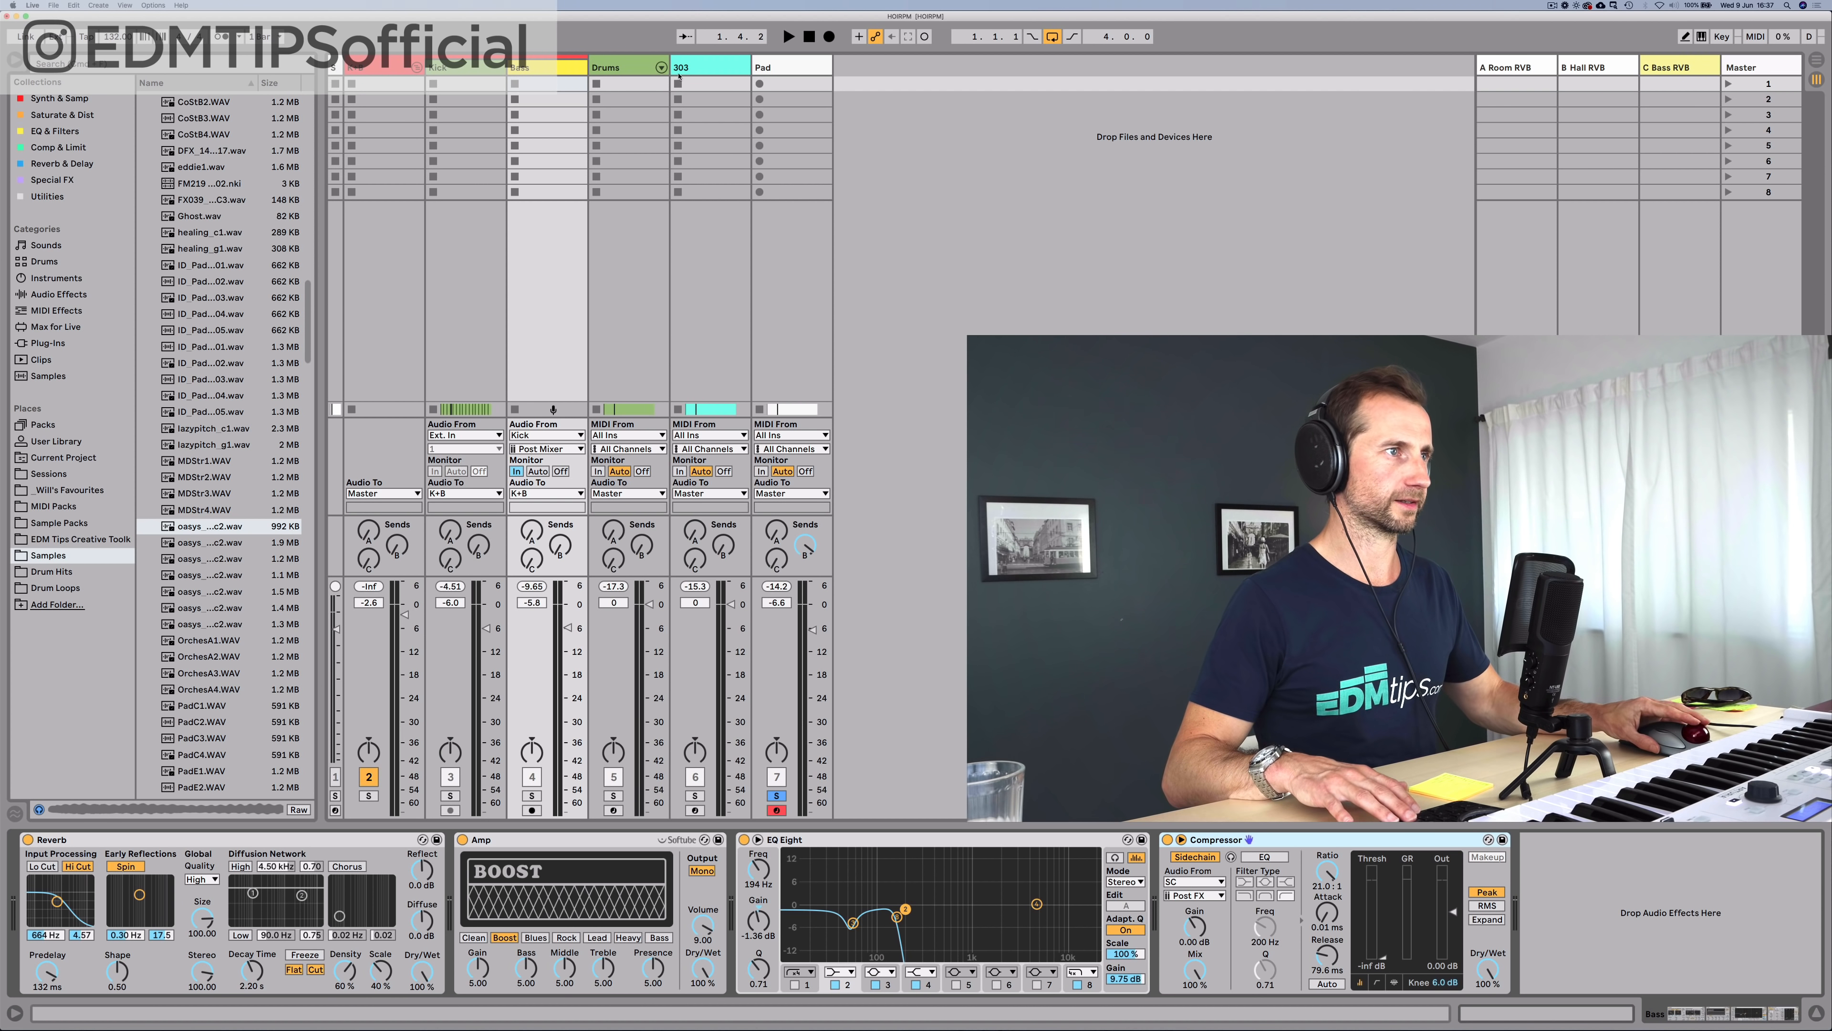
pyautogui.click(772, 68)
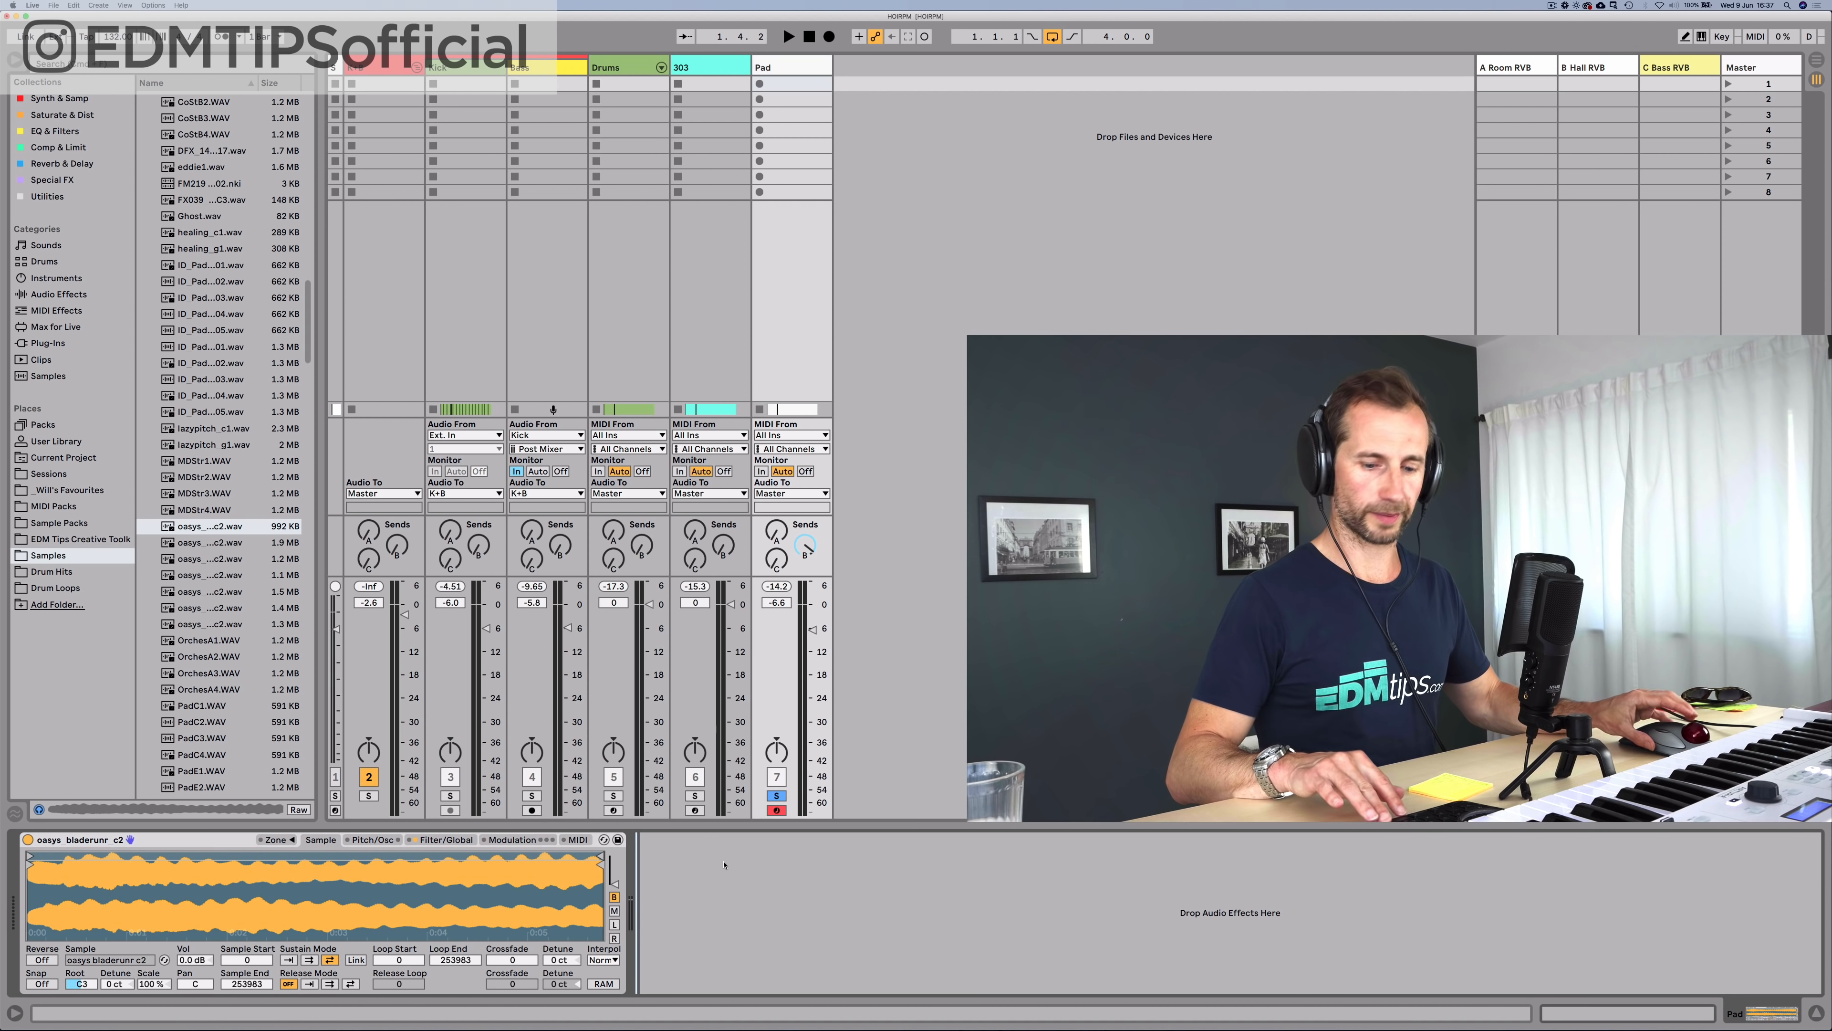
pyautogui.press('super+v')
pyautogui.press('space')
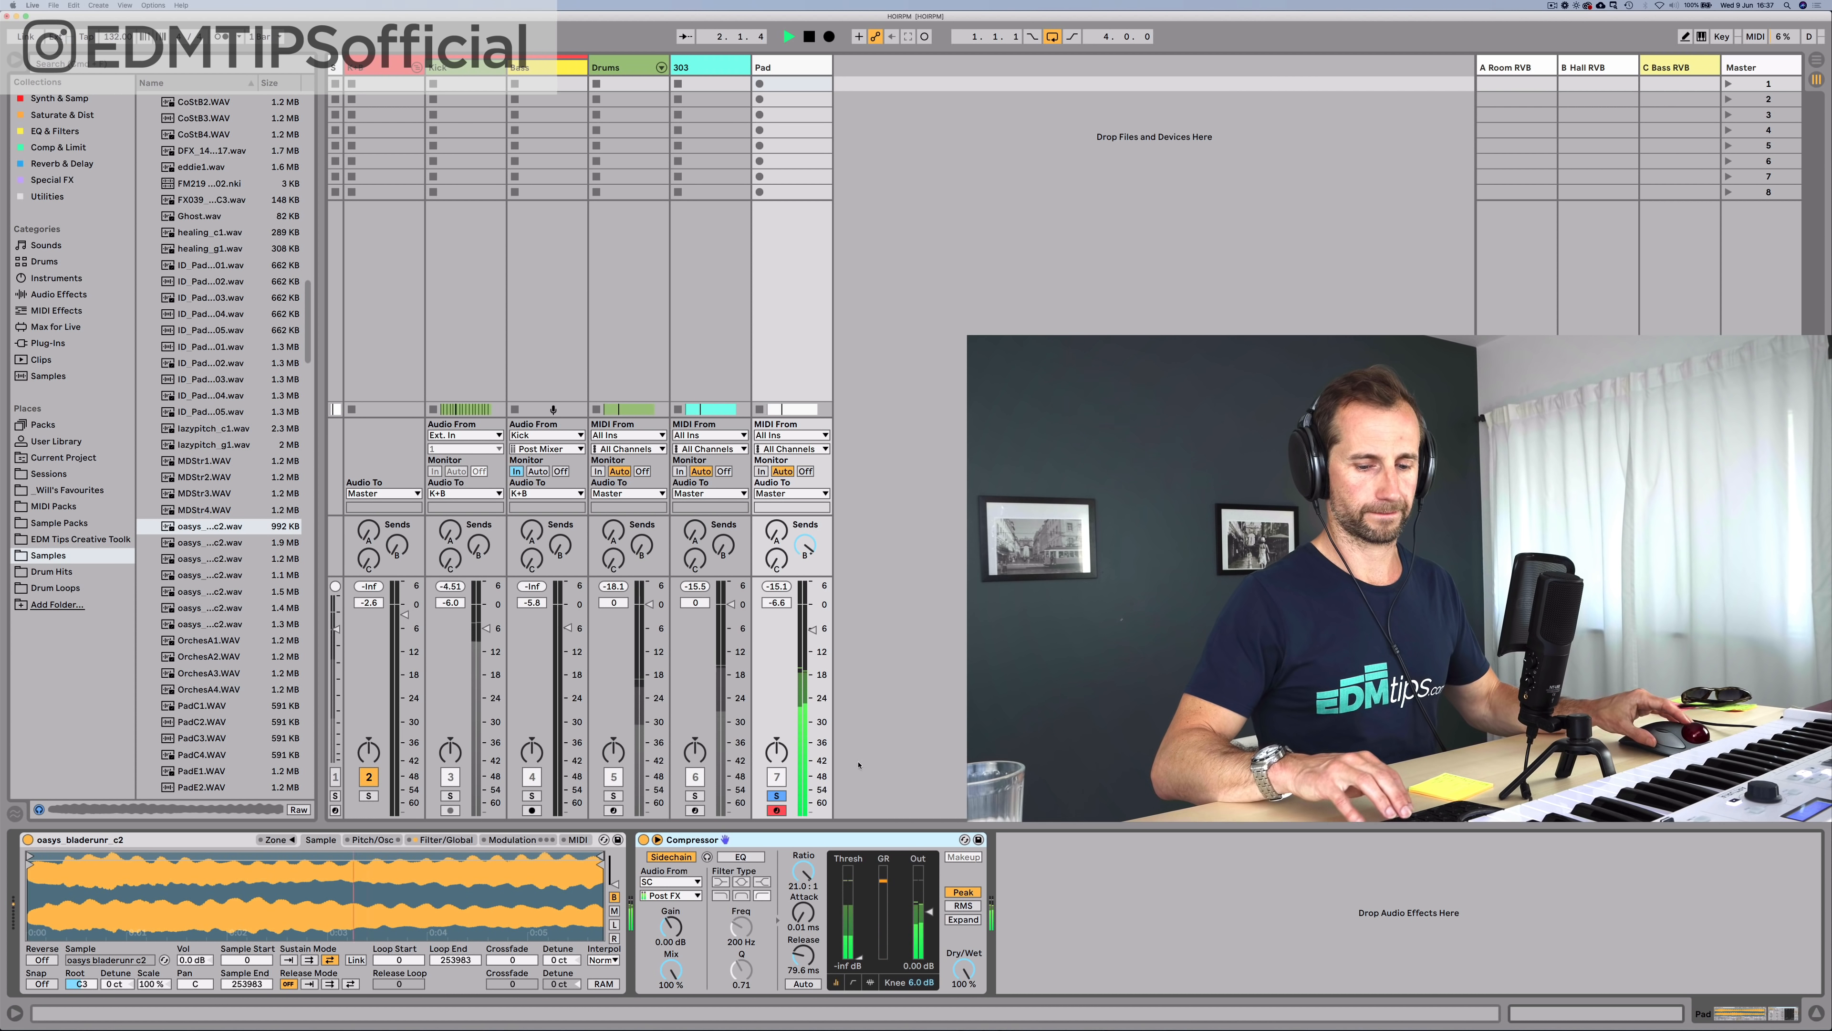
pyautogui.press('space')
# Step: Paste the same sidechain Compressor after EQ Eight on the B Hall RVB return
pyautogui.click(1681, 68)
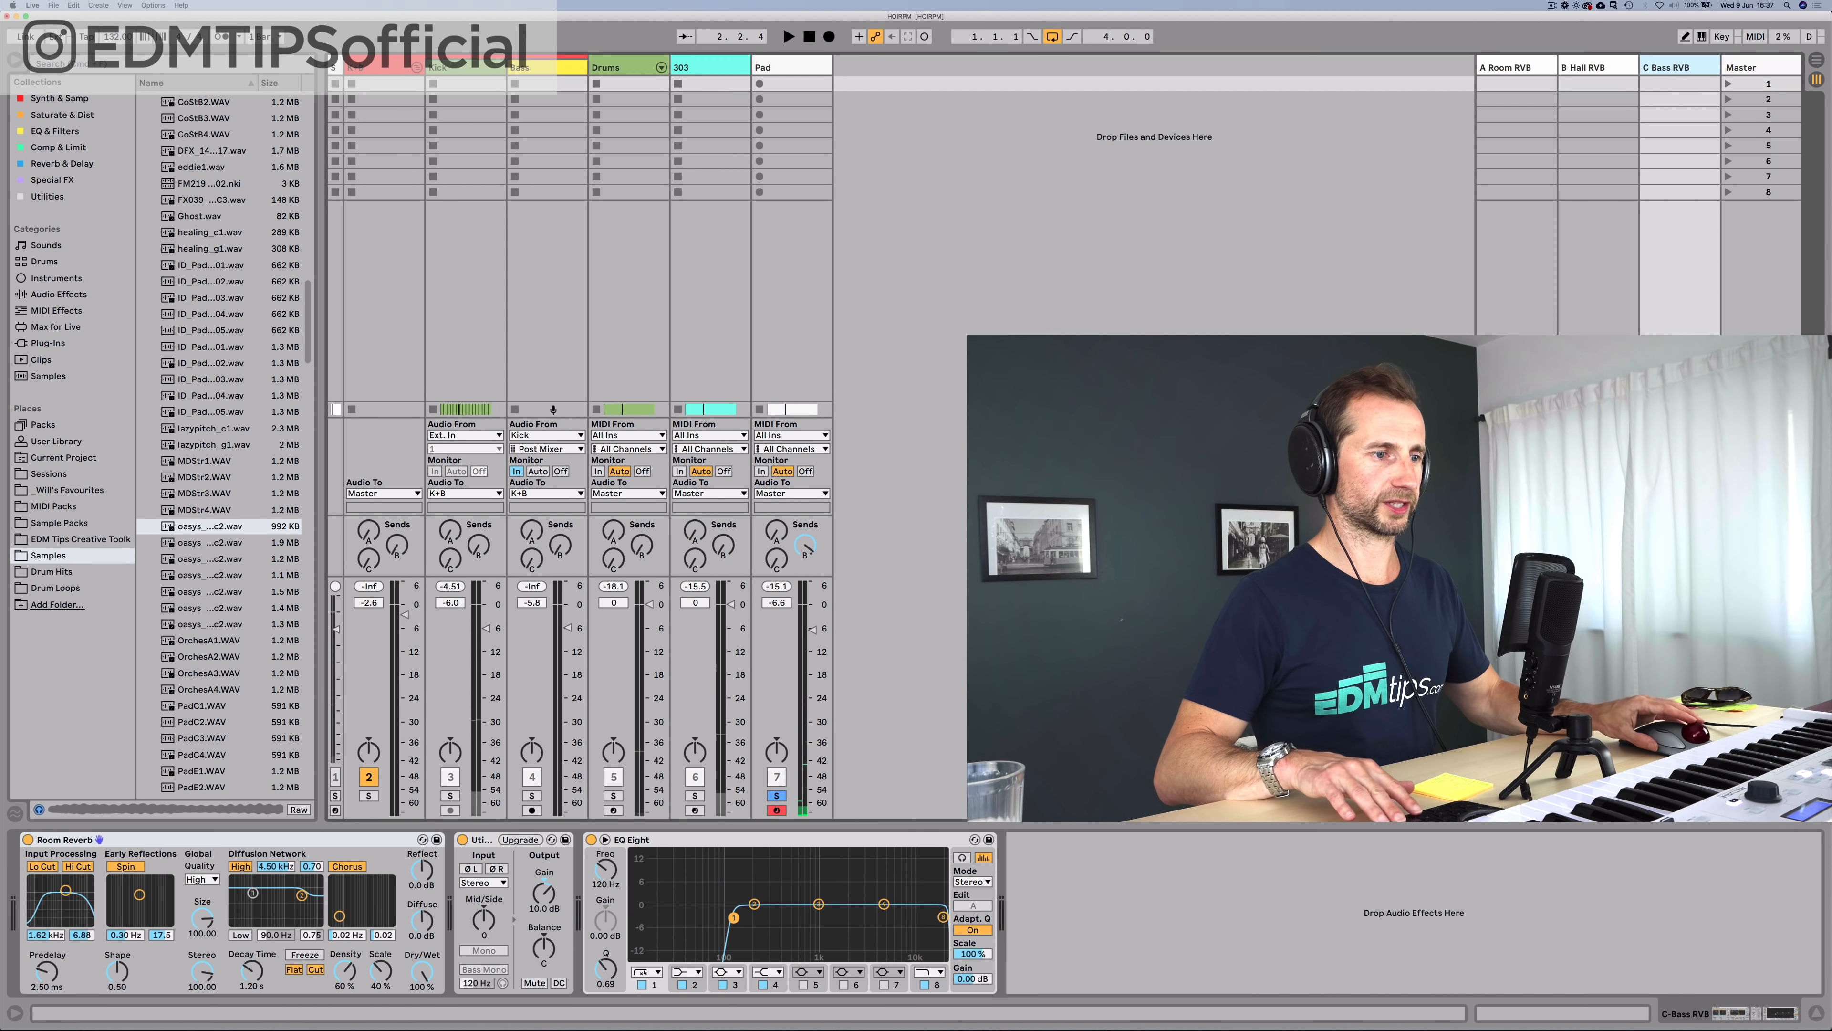
pyautogui.click(1585, 85)
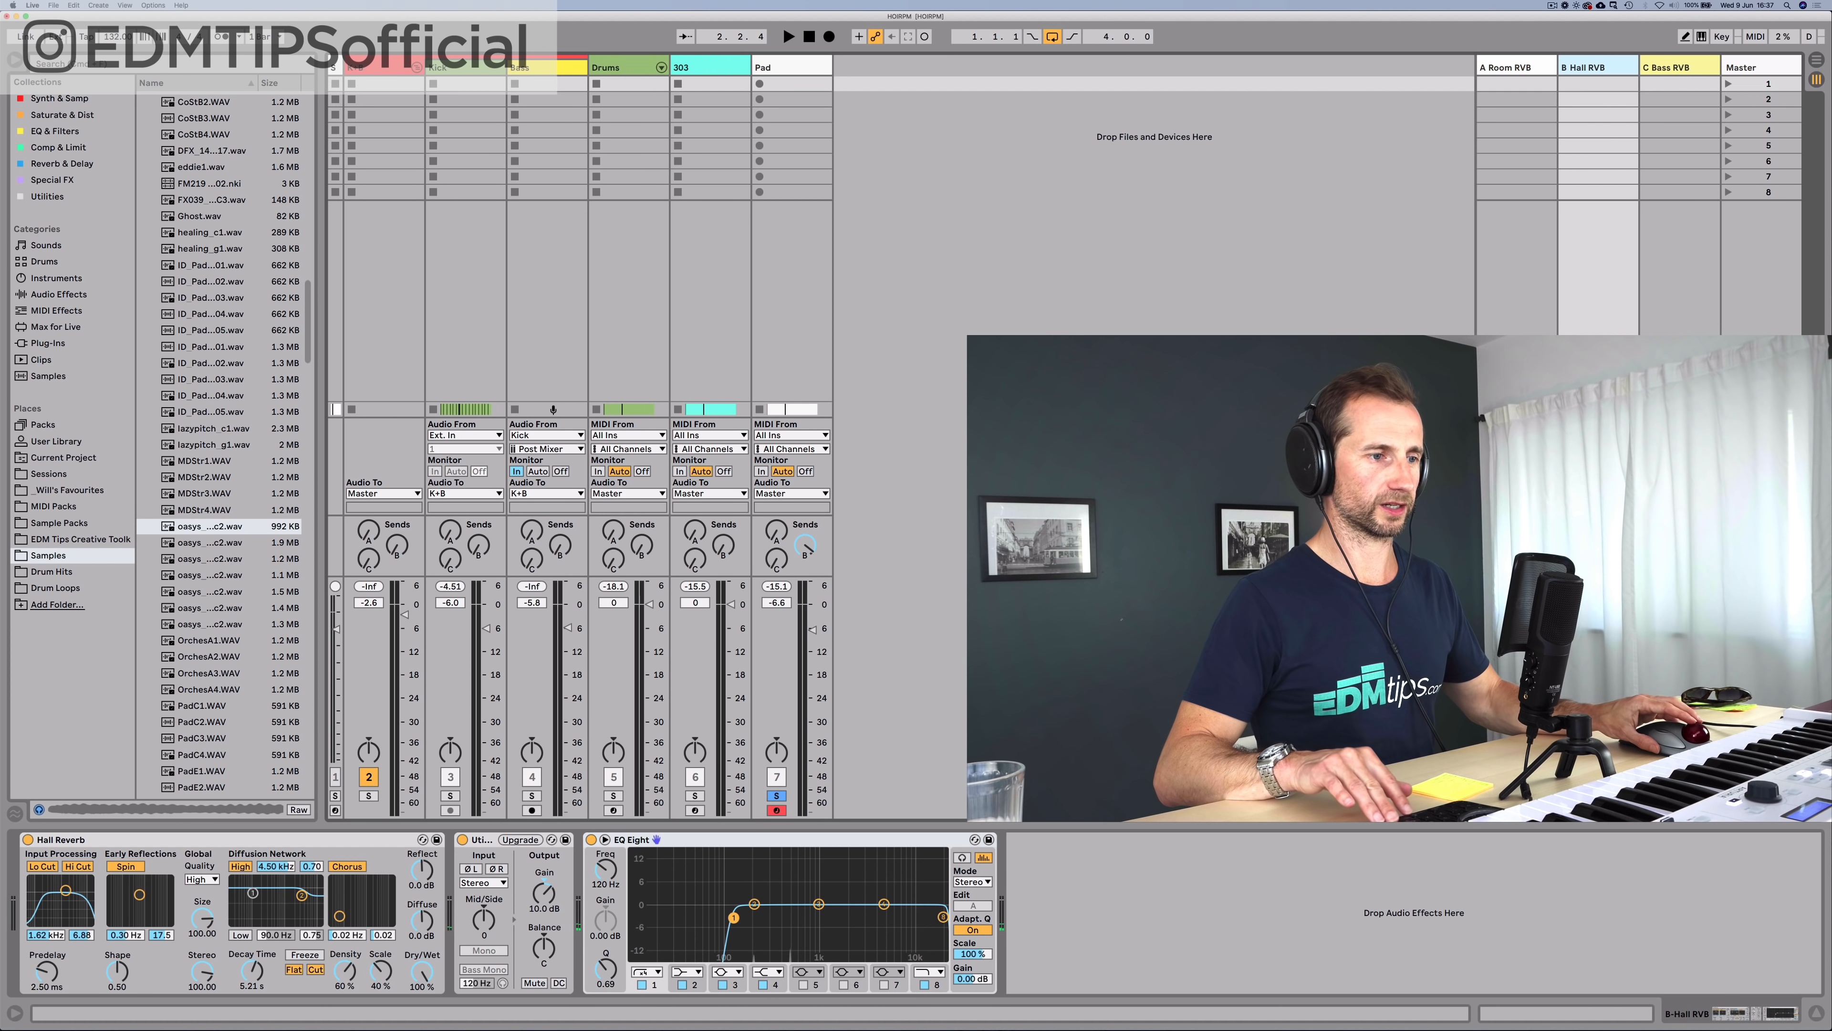
pyautogui.click(1093, 858)
pyautogui.press('super+v')
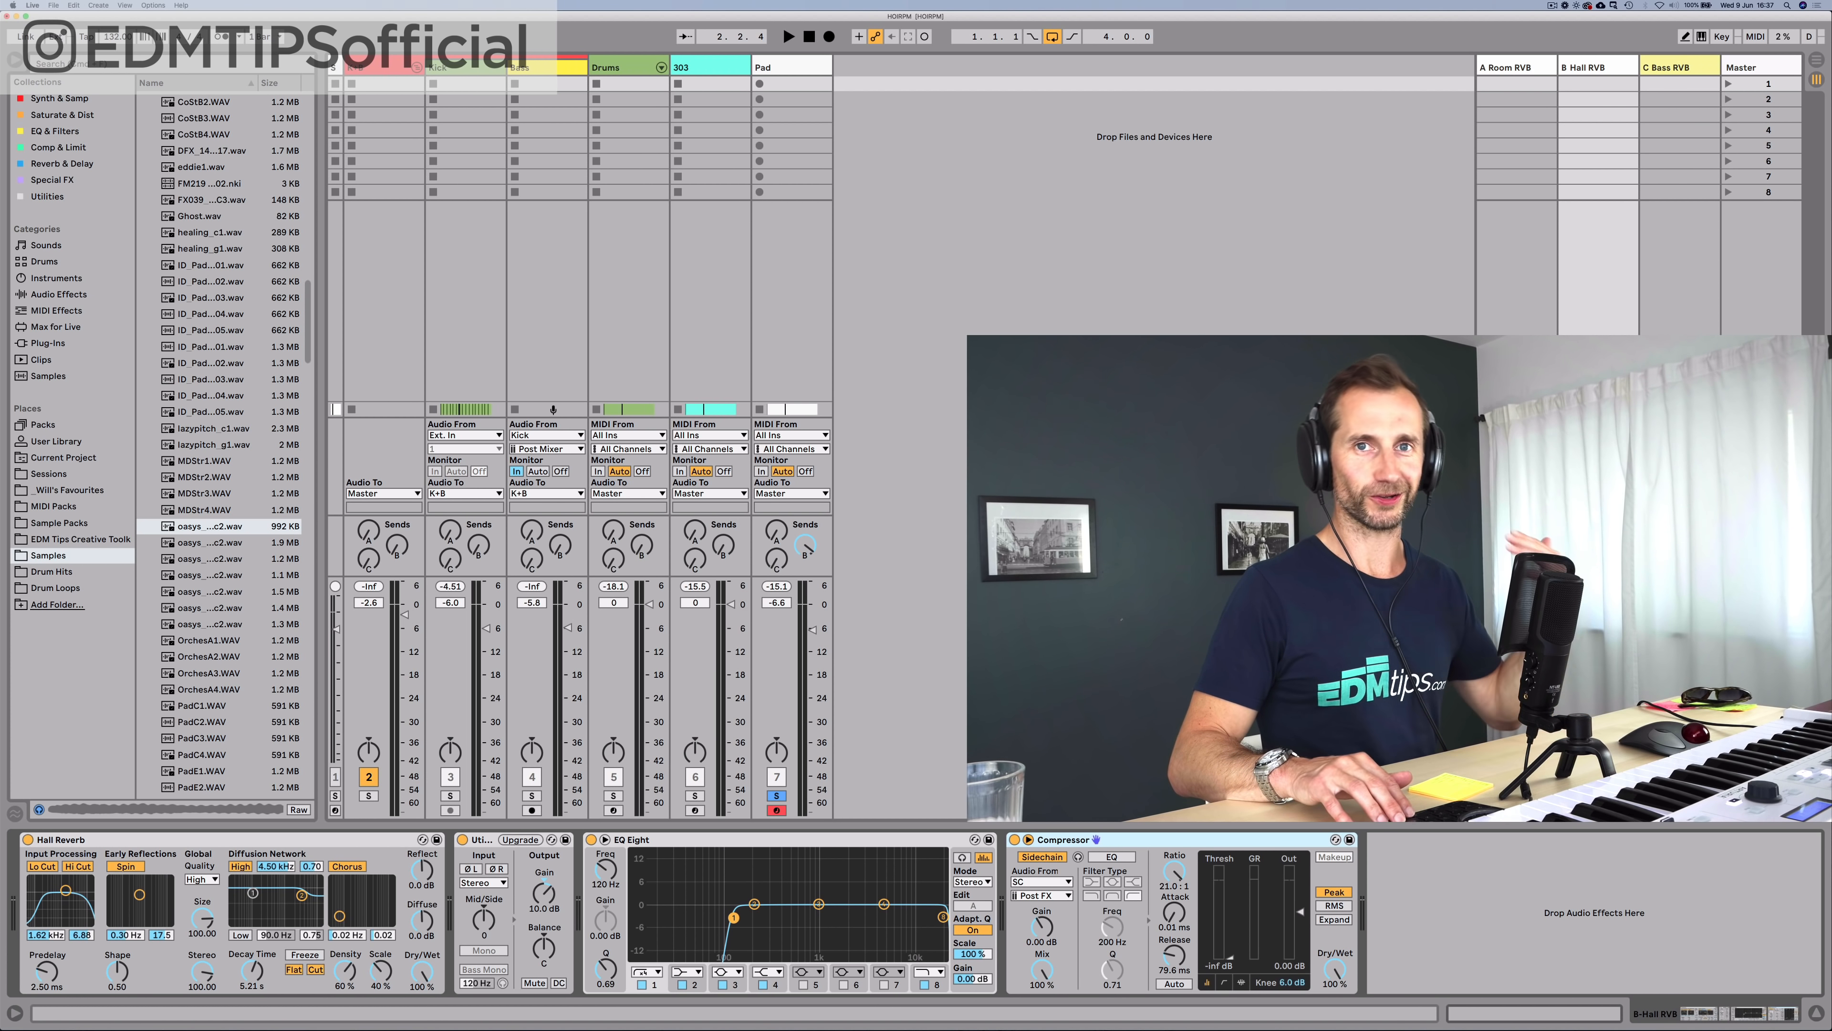
# Step: Play the full mix and fade the Pad volume up to about -8.3 dB
pyautogui.press('space')
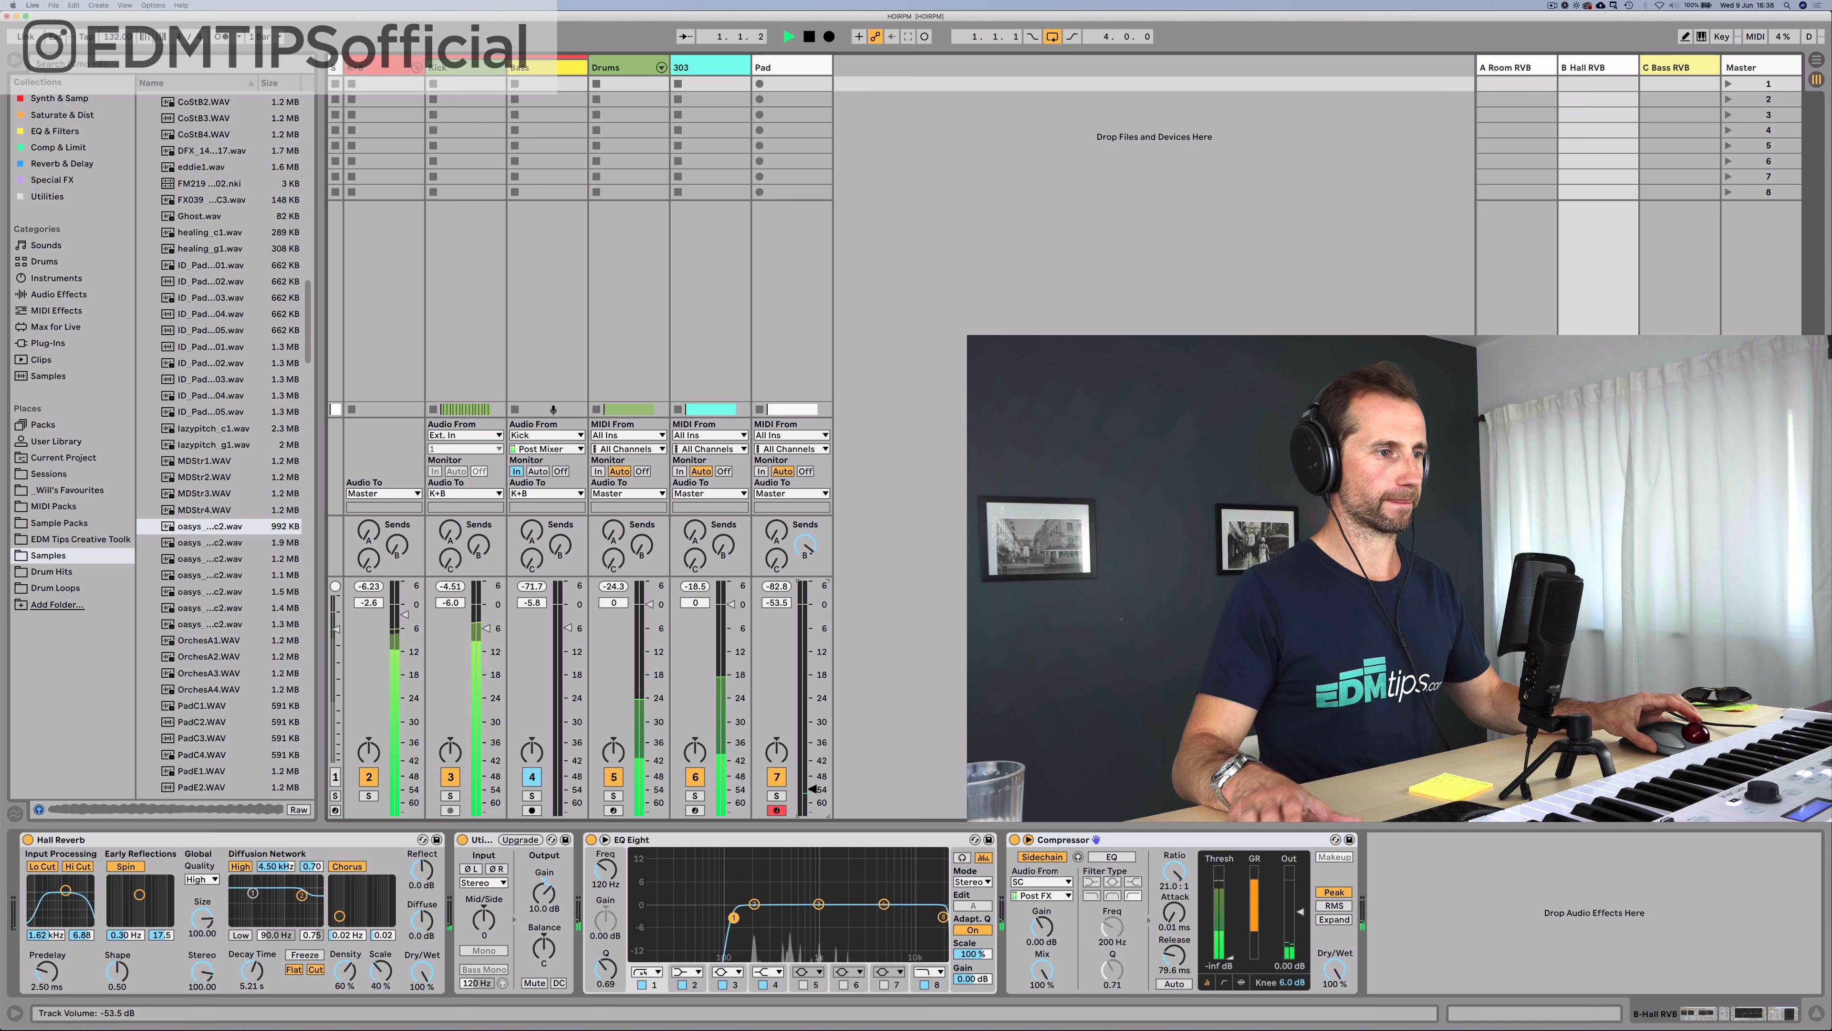
pyautogui.moveTo(812, 789); pyautogui.dragTo(812, 636)
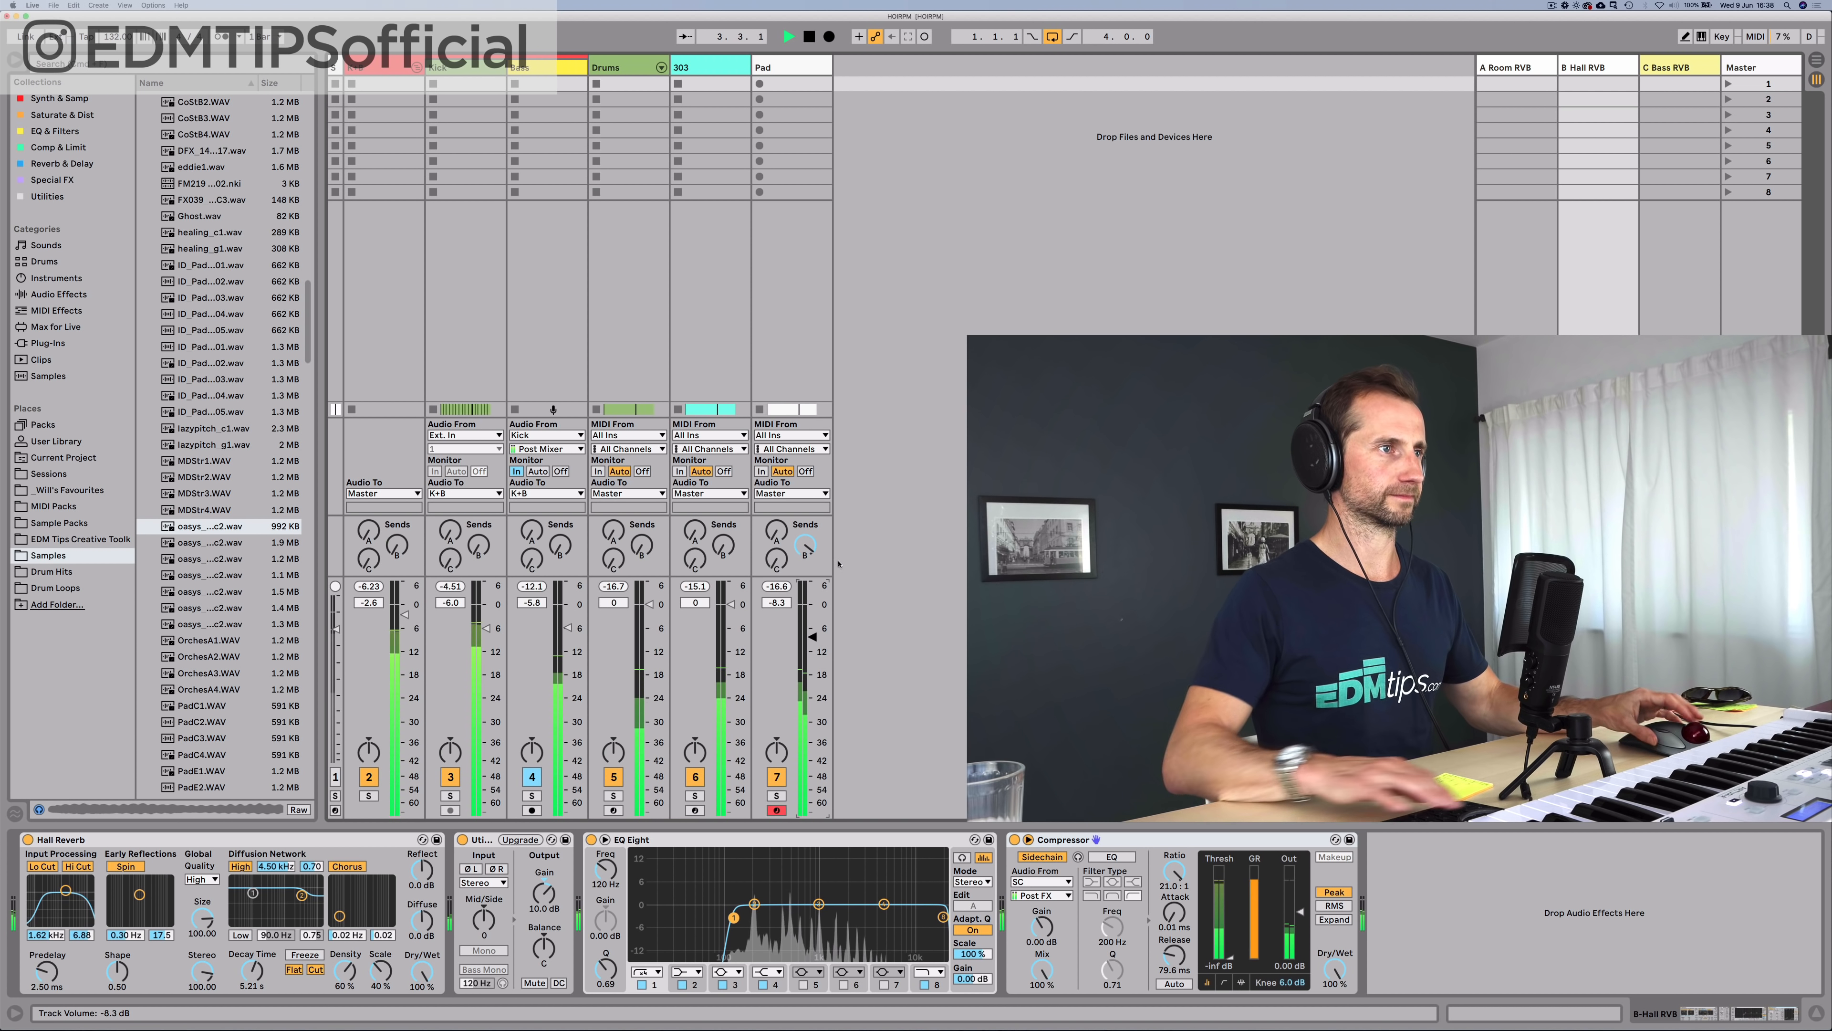
# Step: Transpose both notes in the Pad clip up an octave to G#4 and B5 and play the loop
pyautogui.click(765, 69)
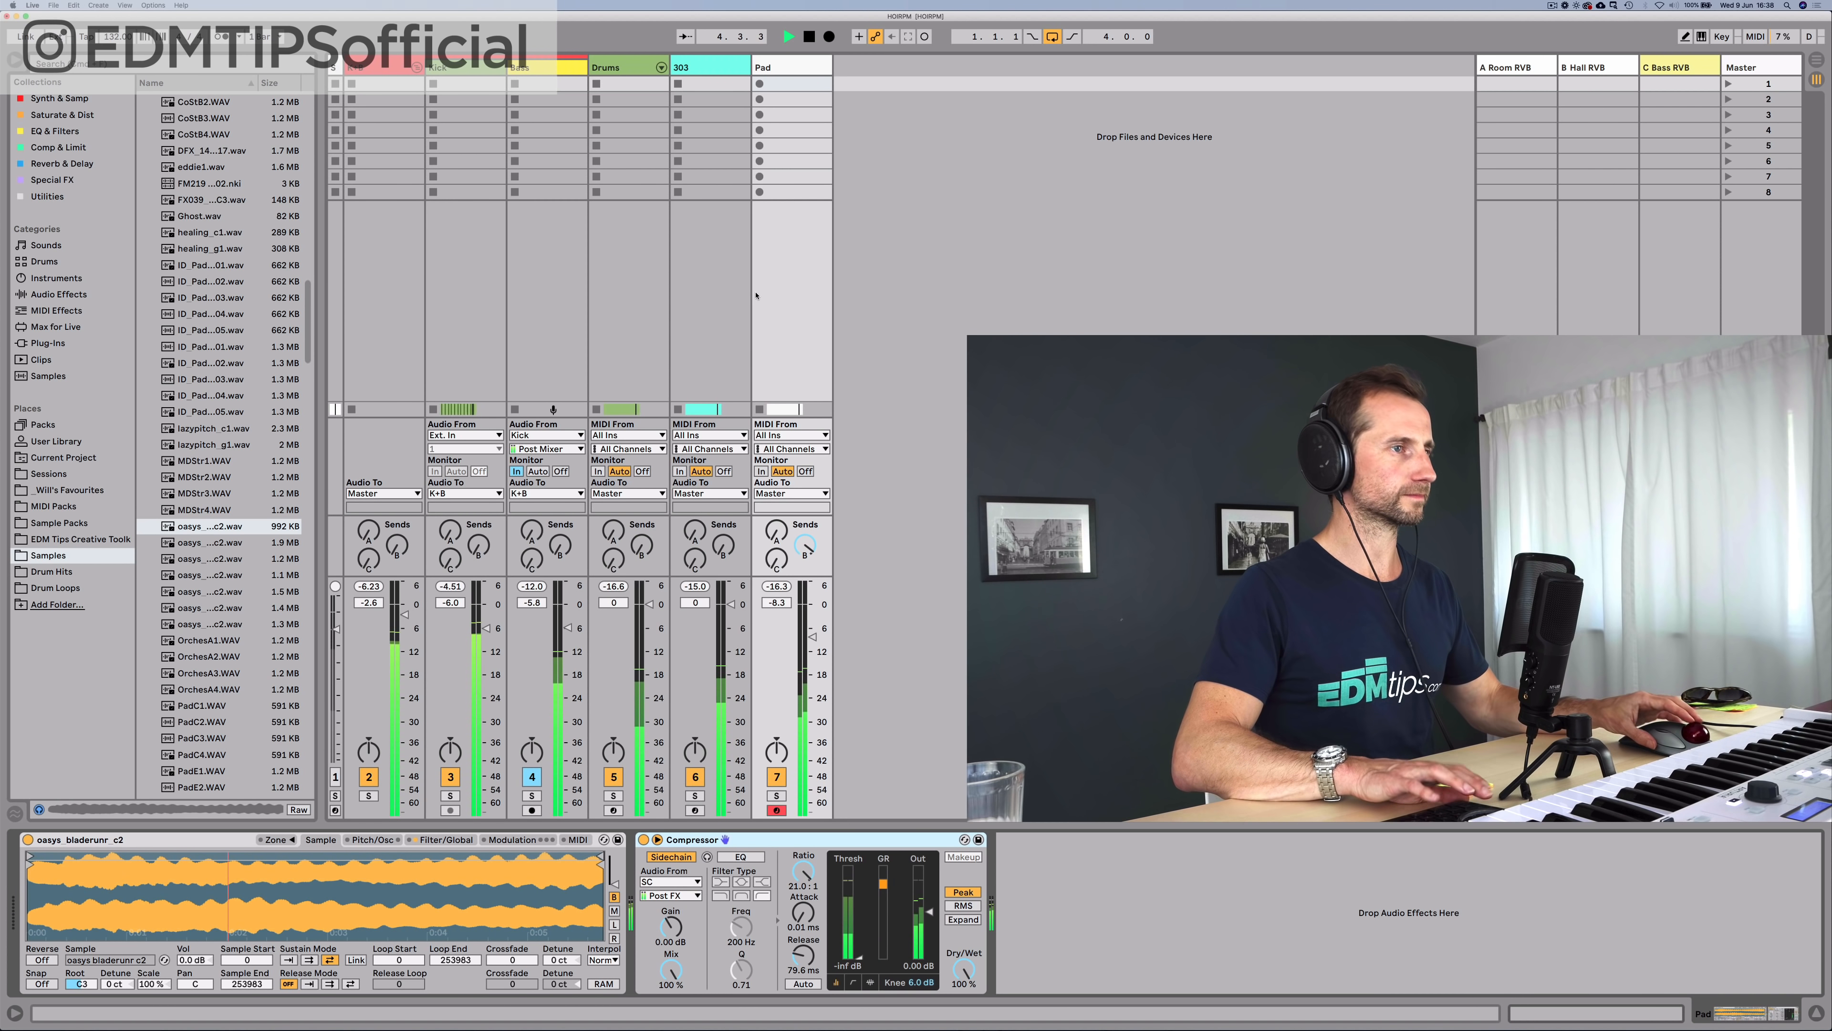
pyautogui.hotkey('shift', 'Tab')
pyautogui.press('Tab')
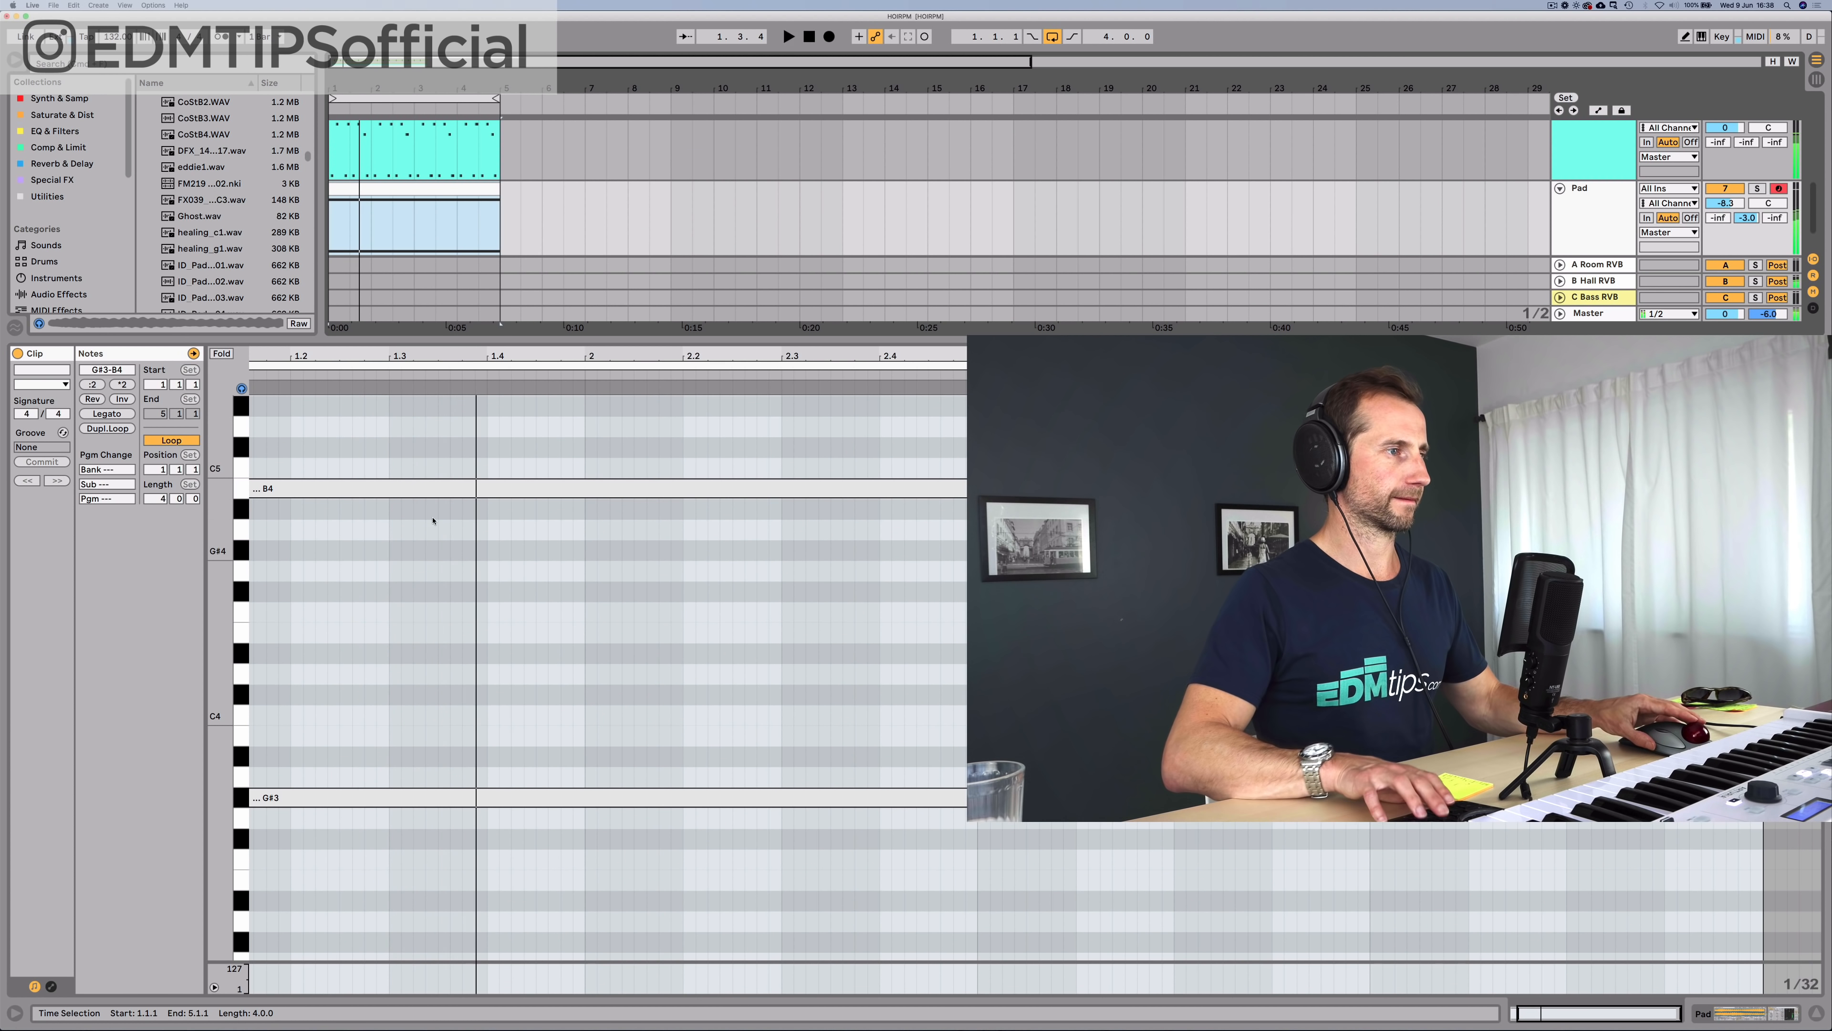
pyautogui.moveTo(405, 835); pyautogui.dragTo(441, 472)
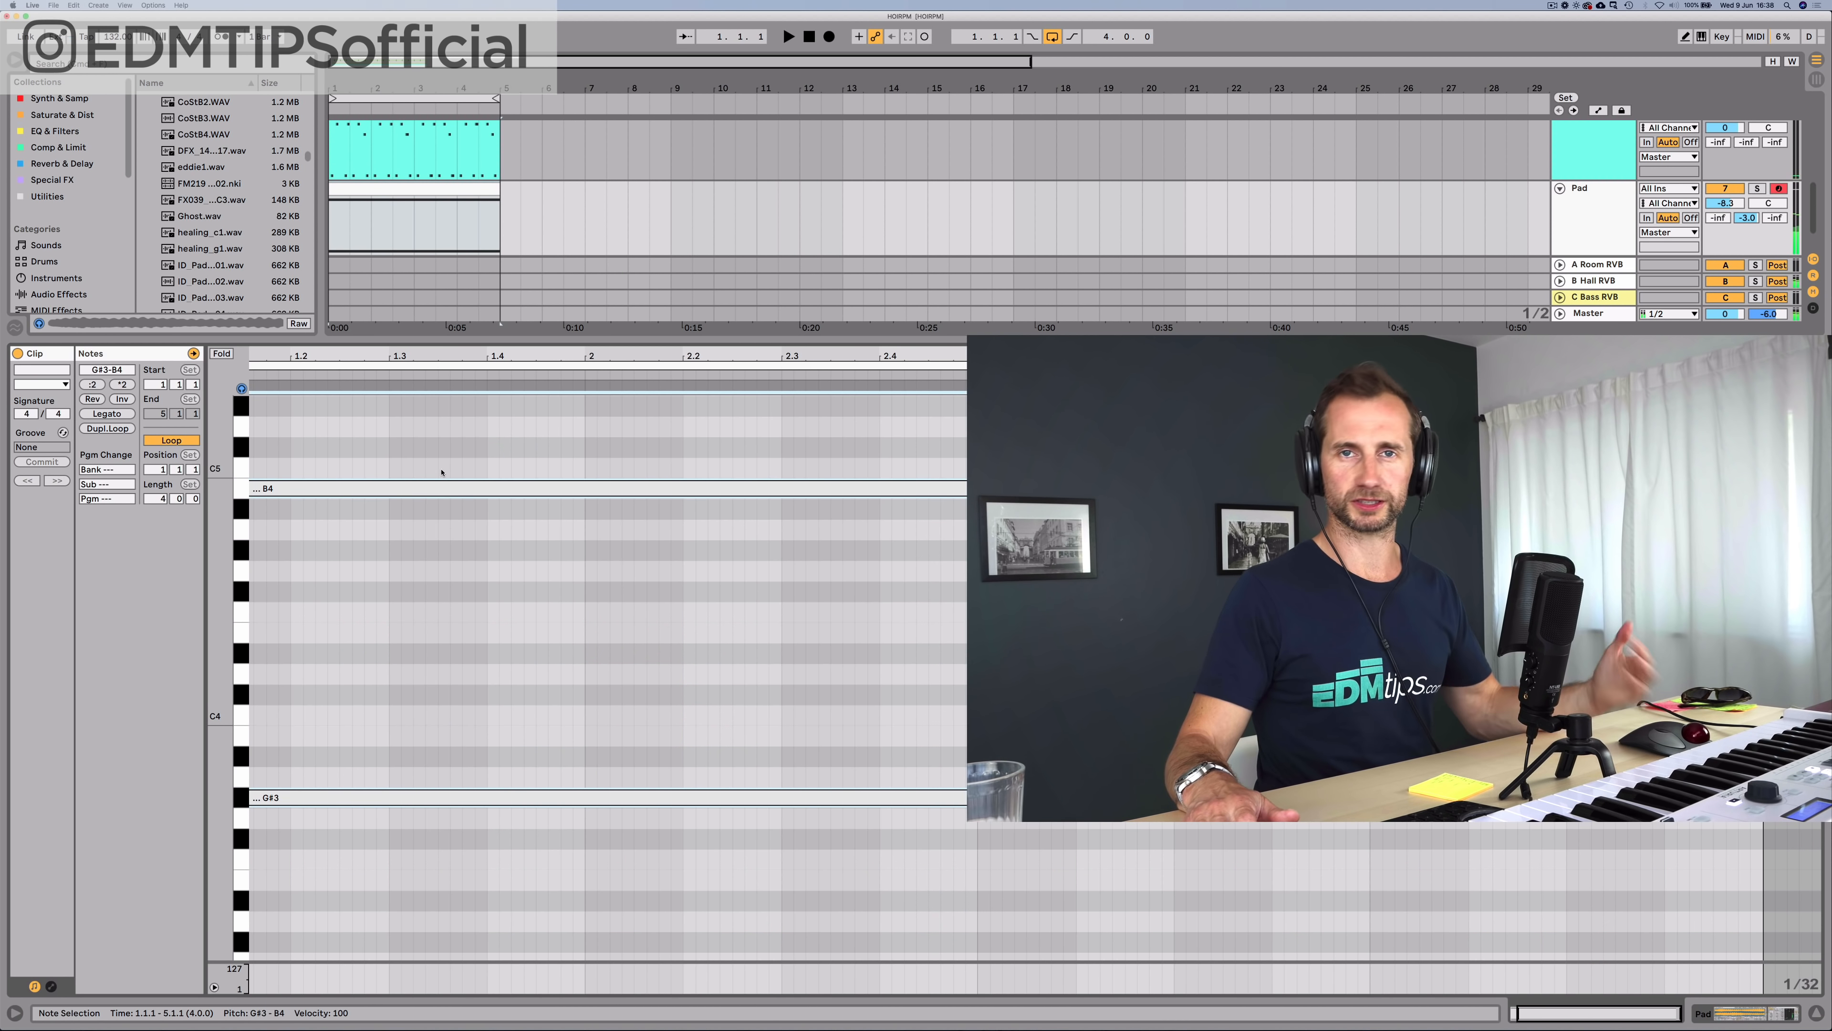
pyautogui.hotkey('shift', 'Up')
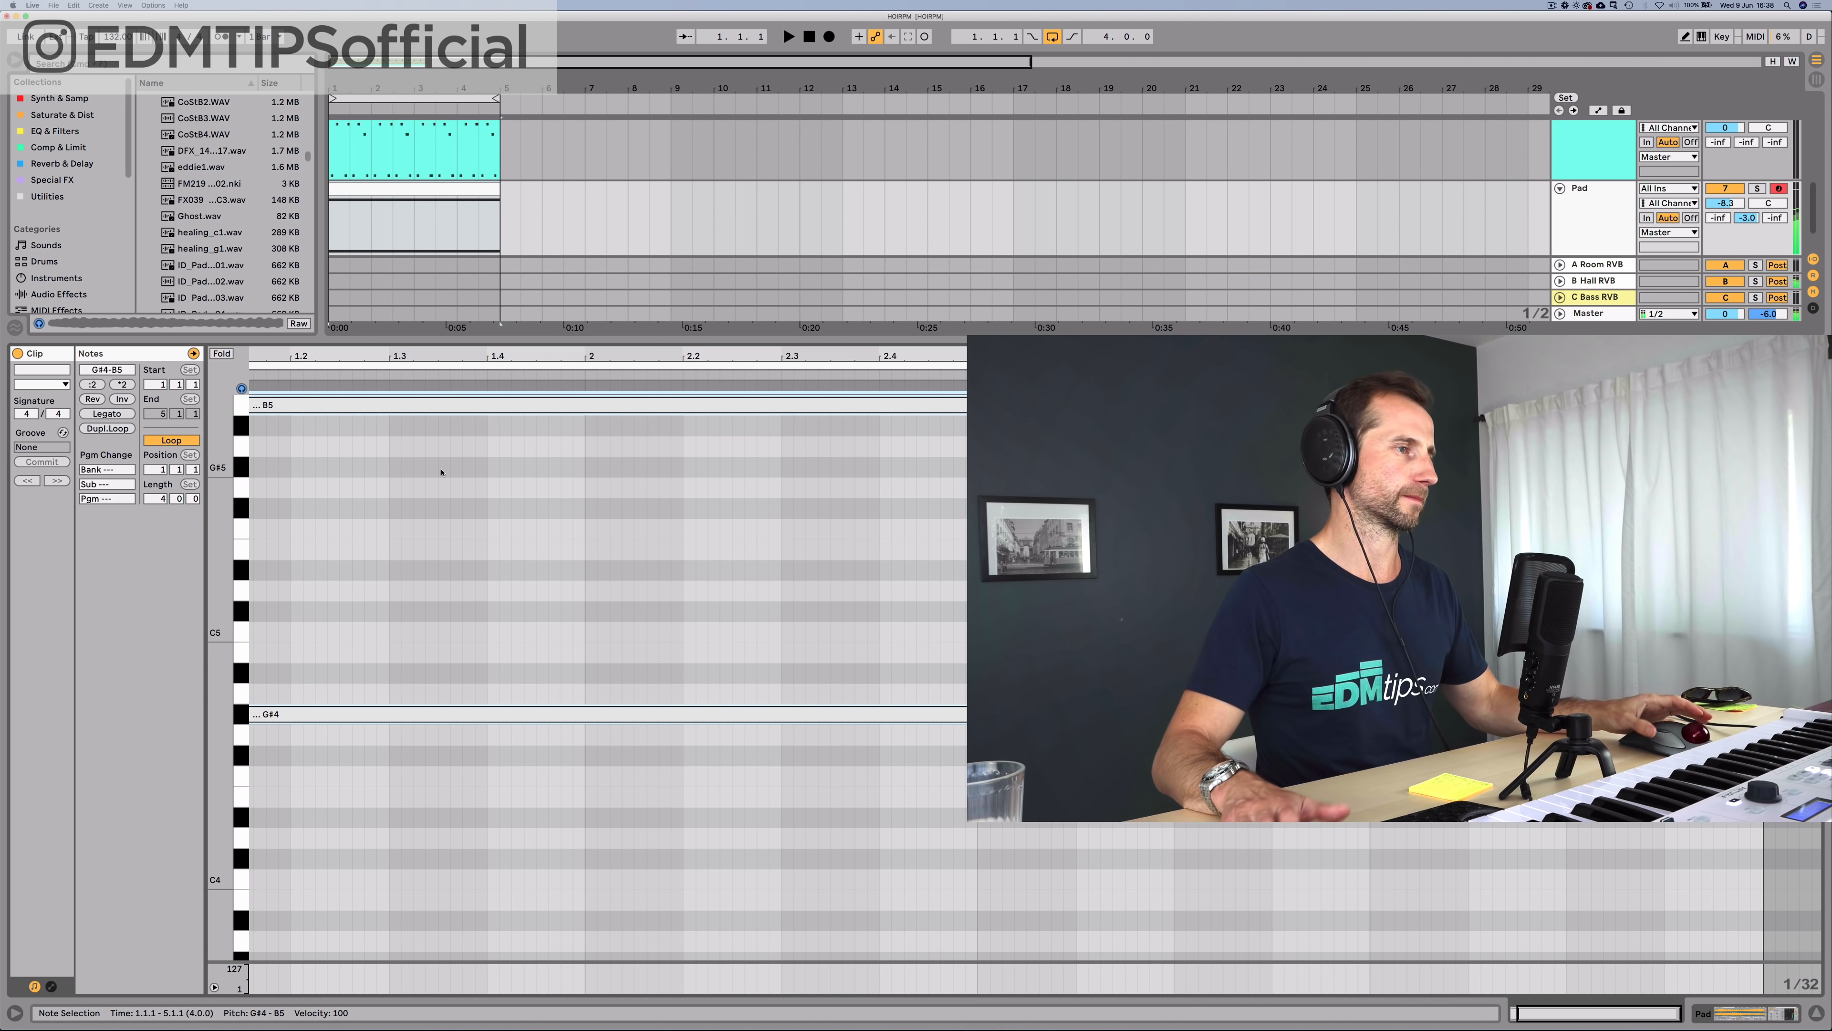
pyautogui.press('space')
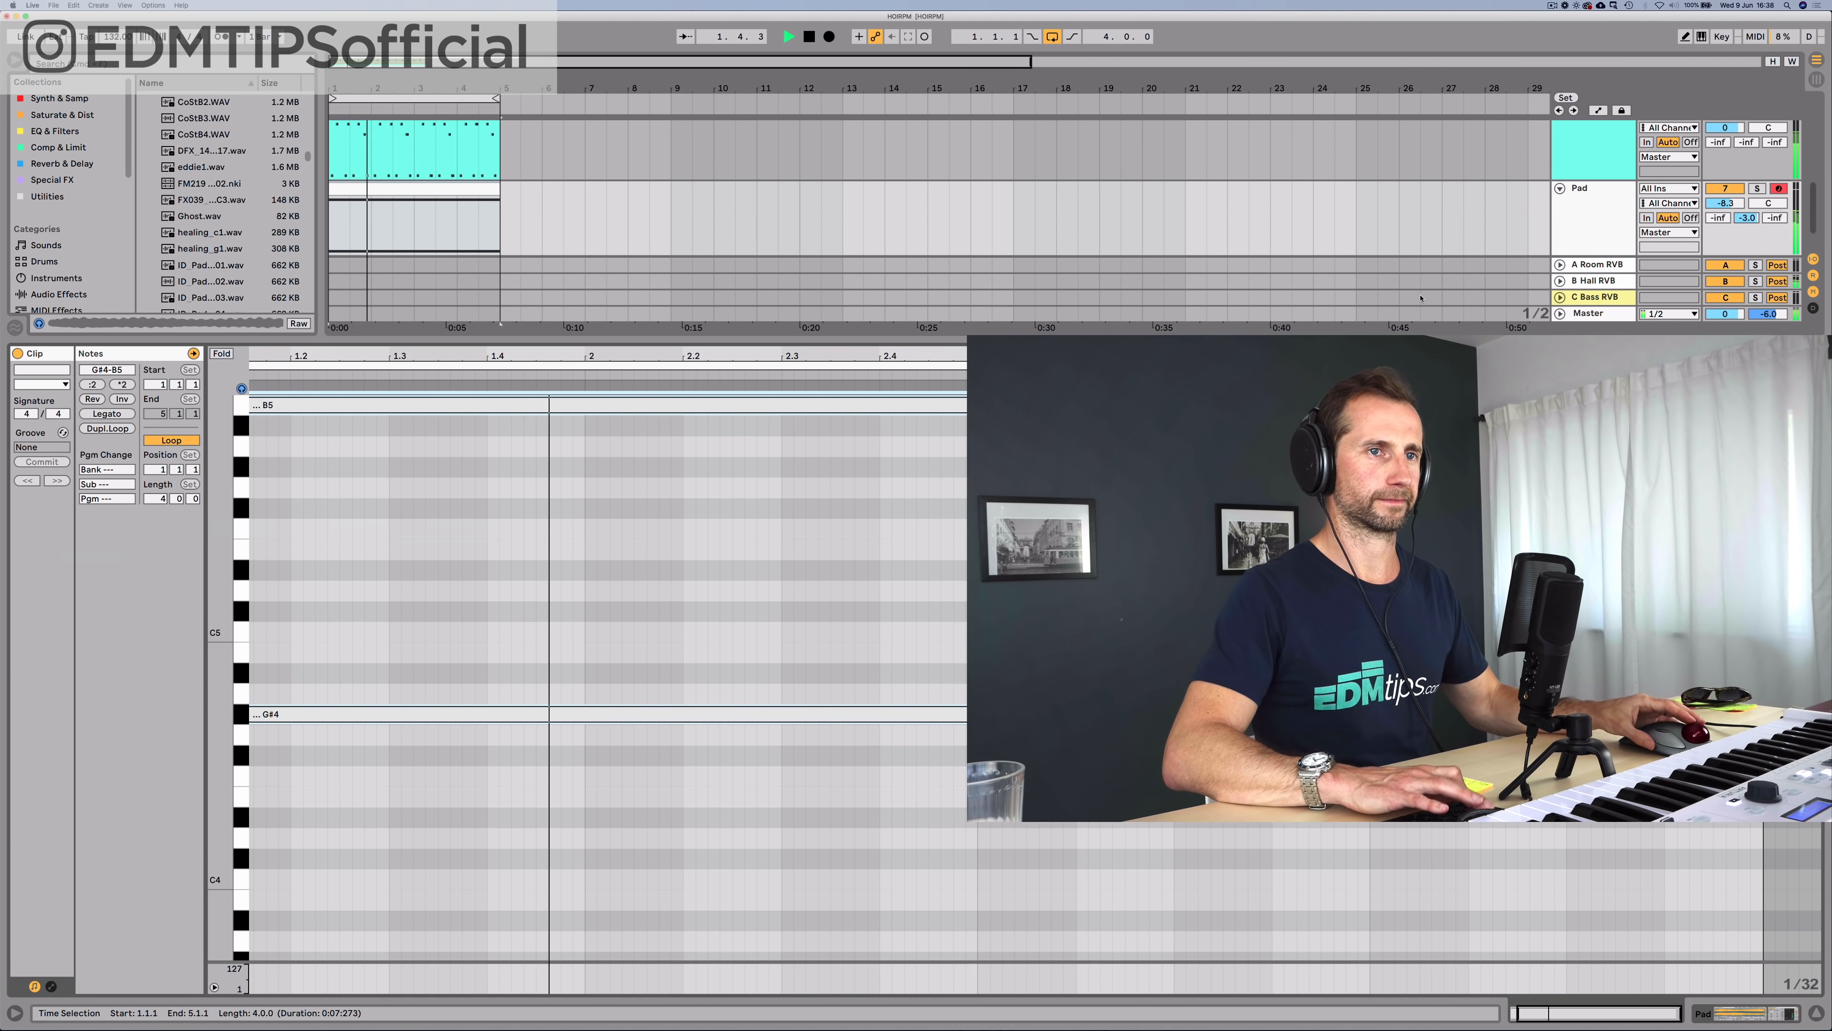
# Step: Bring up the devices of the B Hall RVB return during playback and lower its sidechain Compressor's ratio
pyautogui.hotkey('shift', 'Tab')
pyautogui.press('Up')
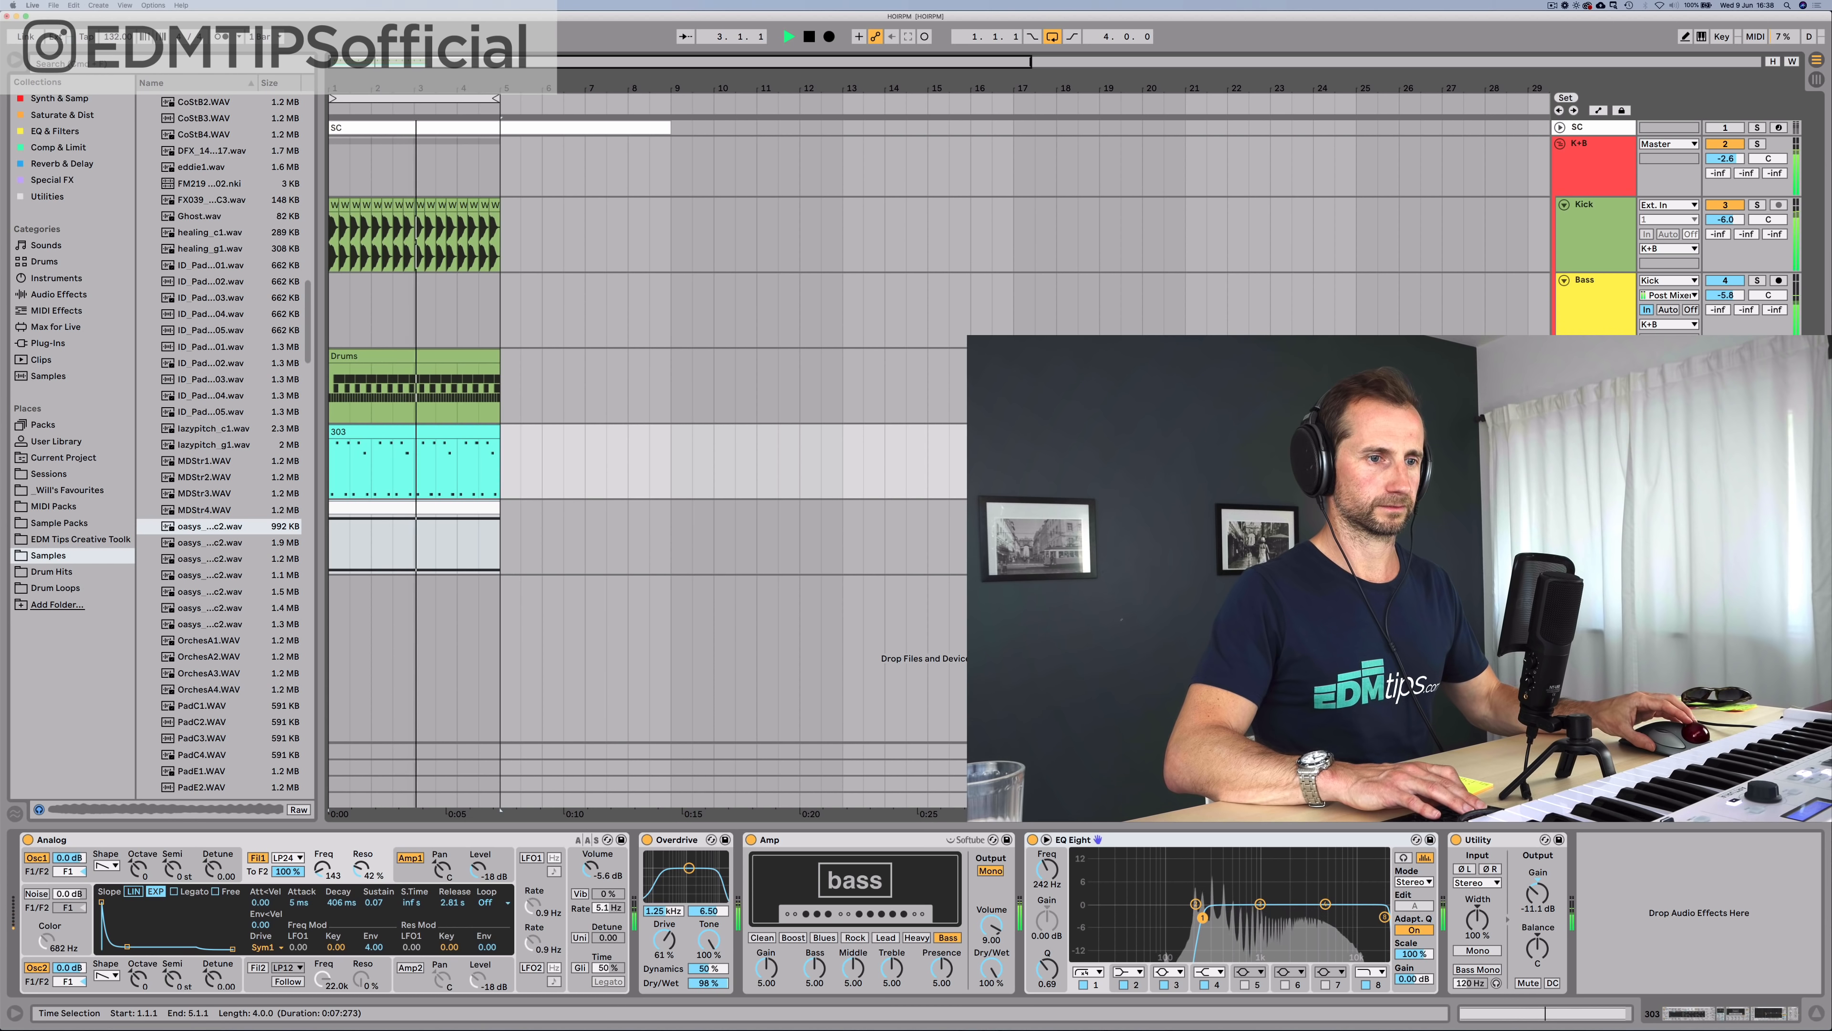
pyautogui.press('Tab')
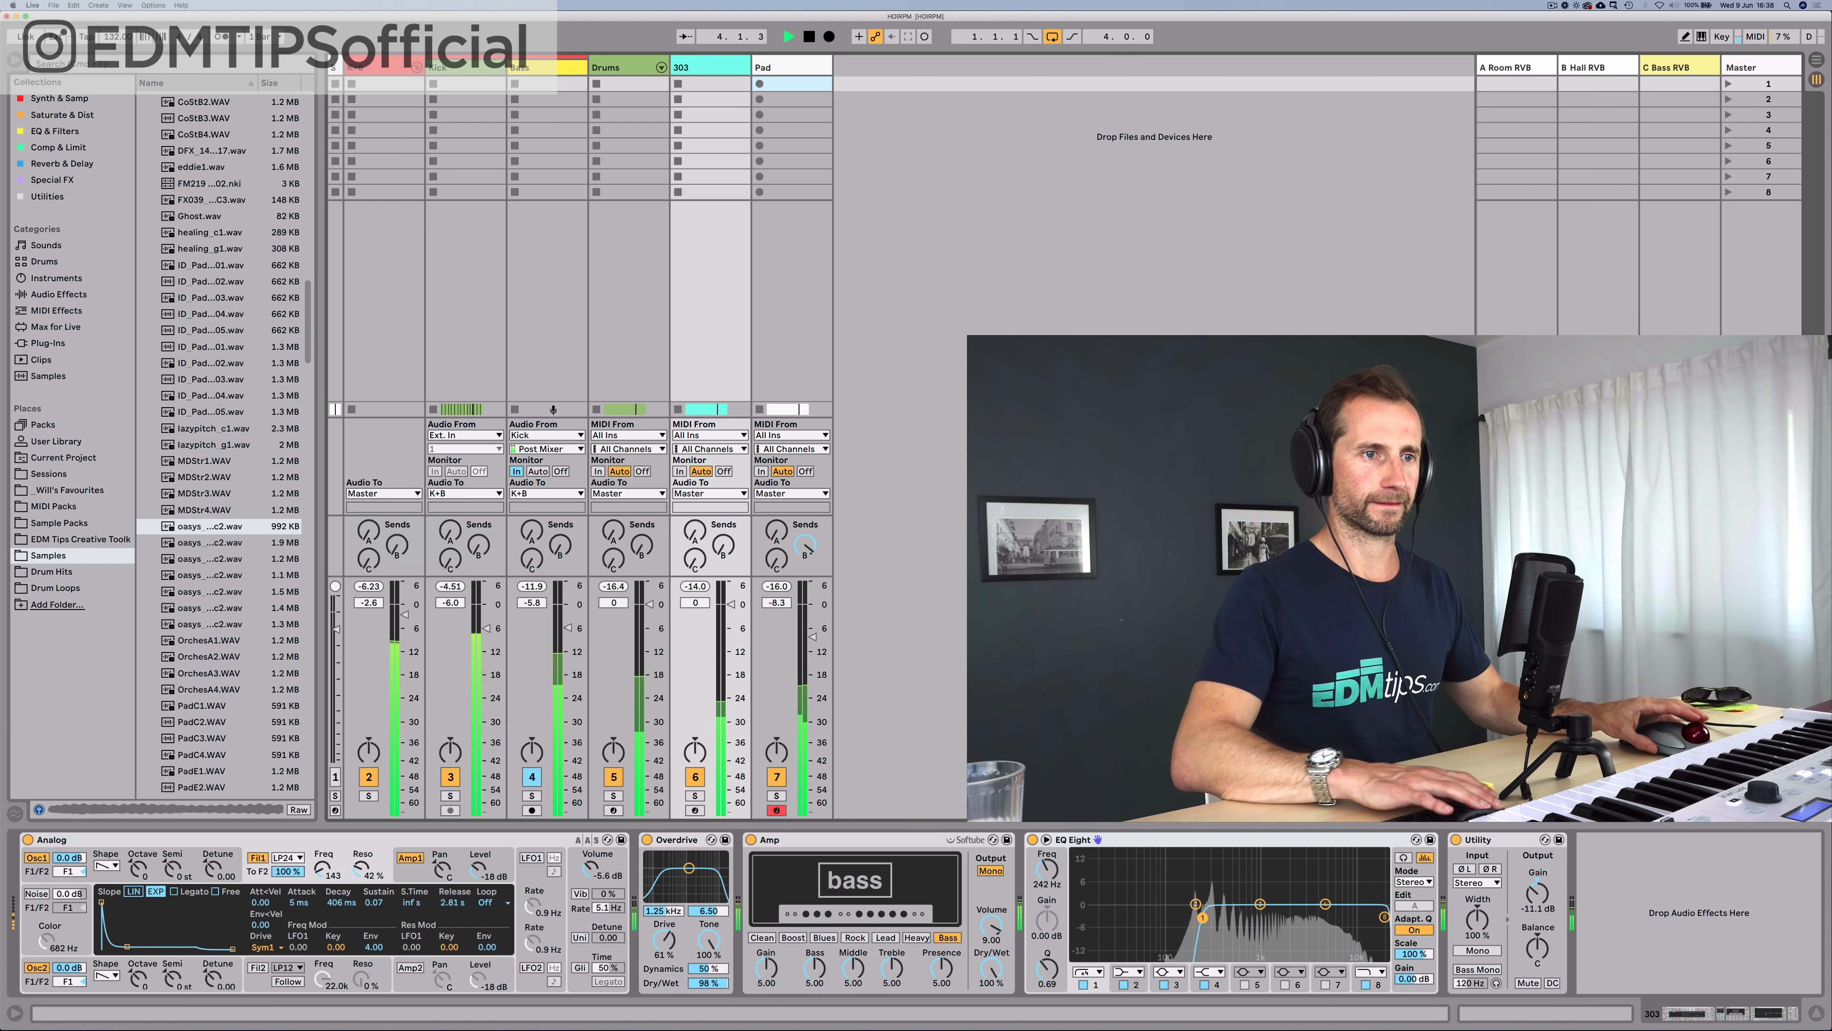
pyautogui.click(1670, 67)
pyautogui.click(1596, 67)
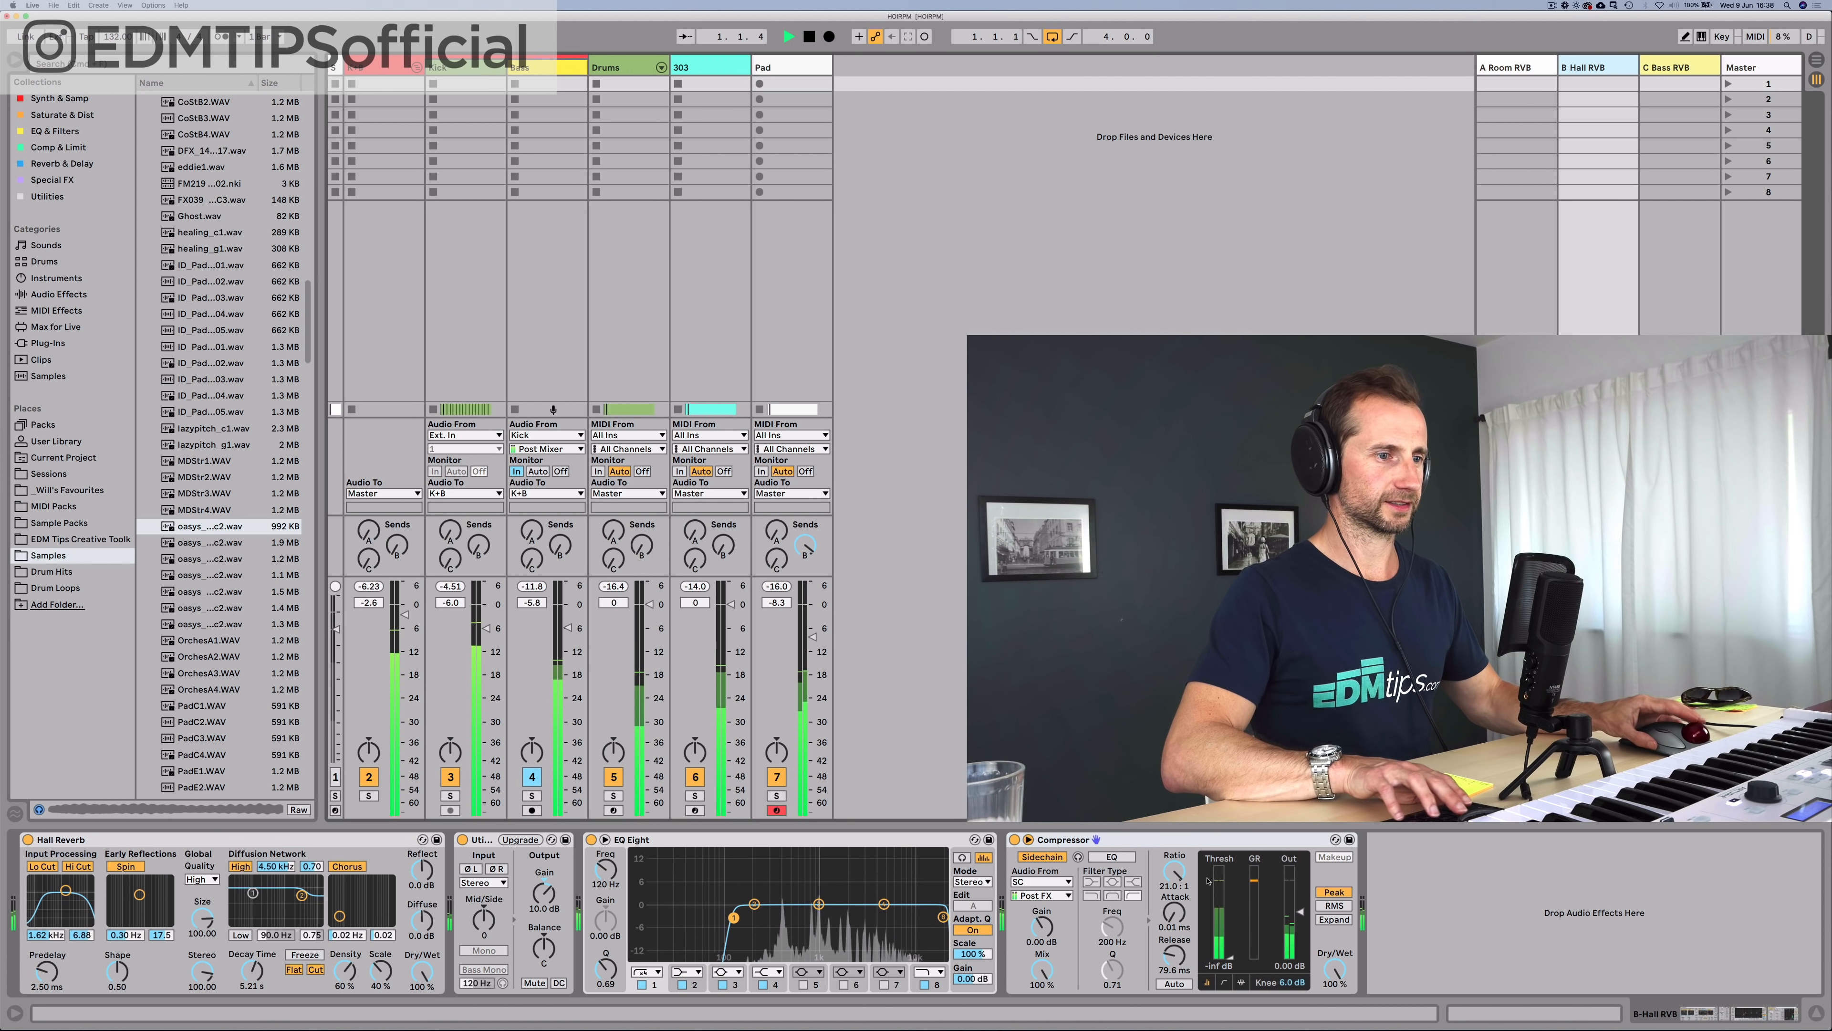
pyautogui.moveTo(1175, 872); pyautogui.dragTo(1175, 921)
# Step: Lower the Pad track's volume to about -11.4 dB while listening, and stop playback
pyautogui.click(832, 710)
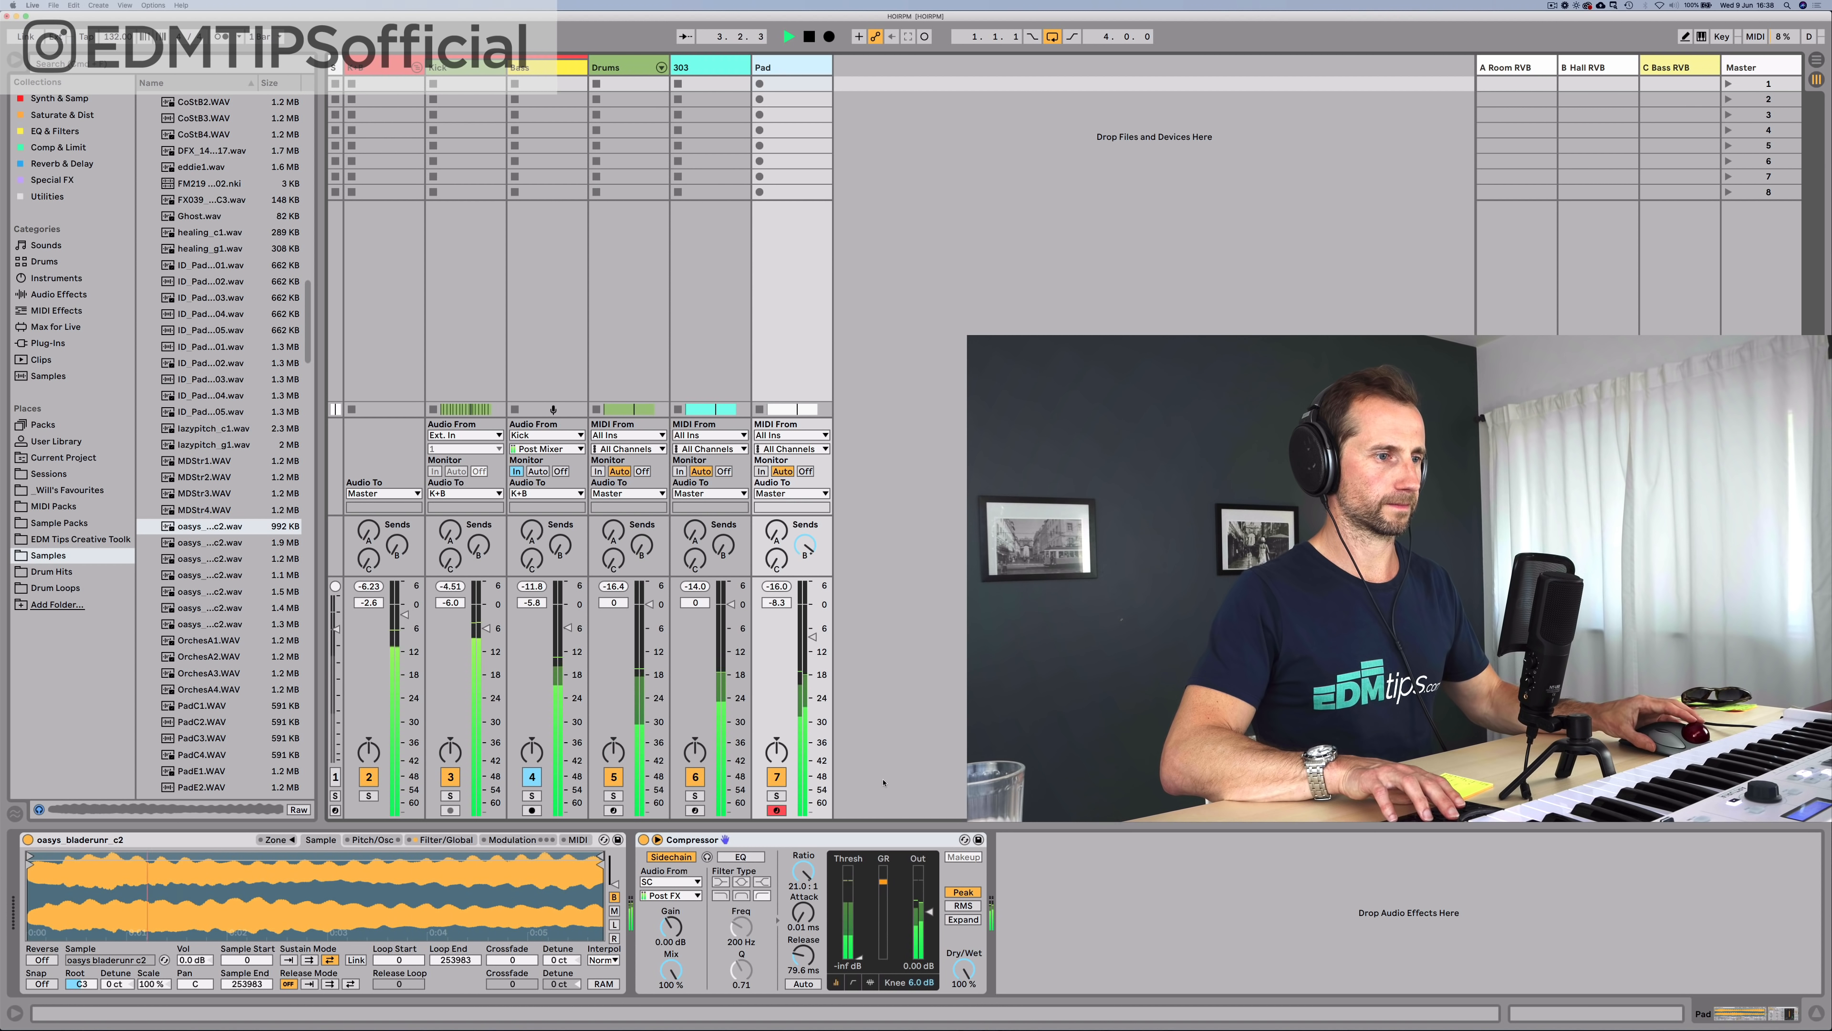
pyautogui.moveTo(813, 637)
pyautogui.mouseDown()
pyautogui.moveTo(813, 746)
pyautogui.moveTo(813, 650)
pyautogui.mouseUp()
pyautogui.press('space')
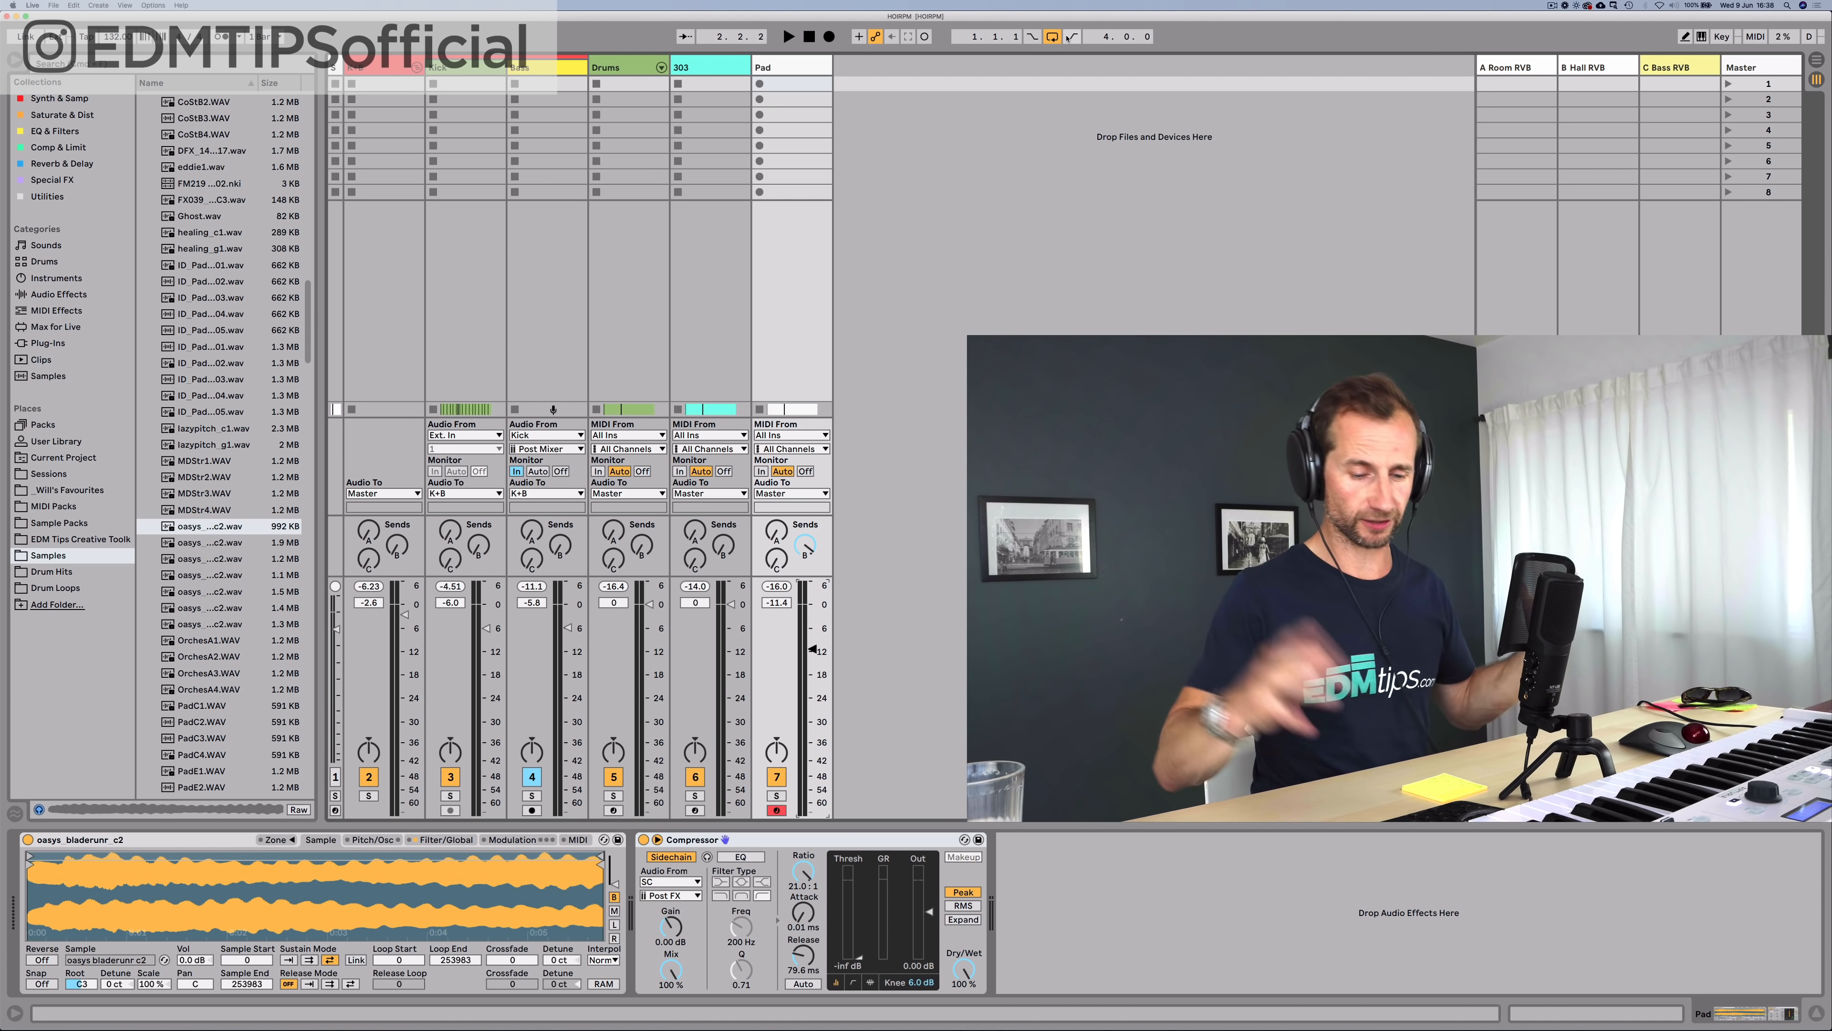
# Step: In the Arrangement, give the Pad track the same cyan colour as the 303 track and assign that colour to its clips
pyautogui.press('Tab')
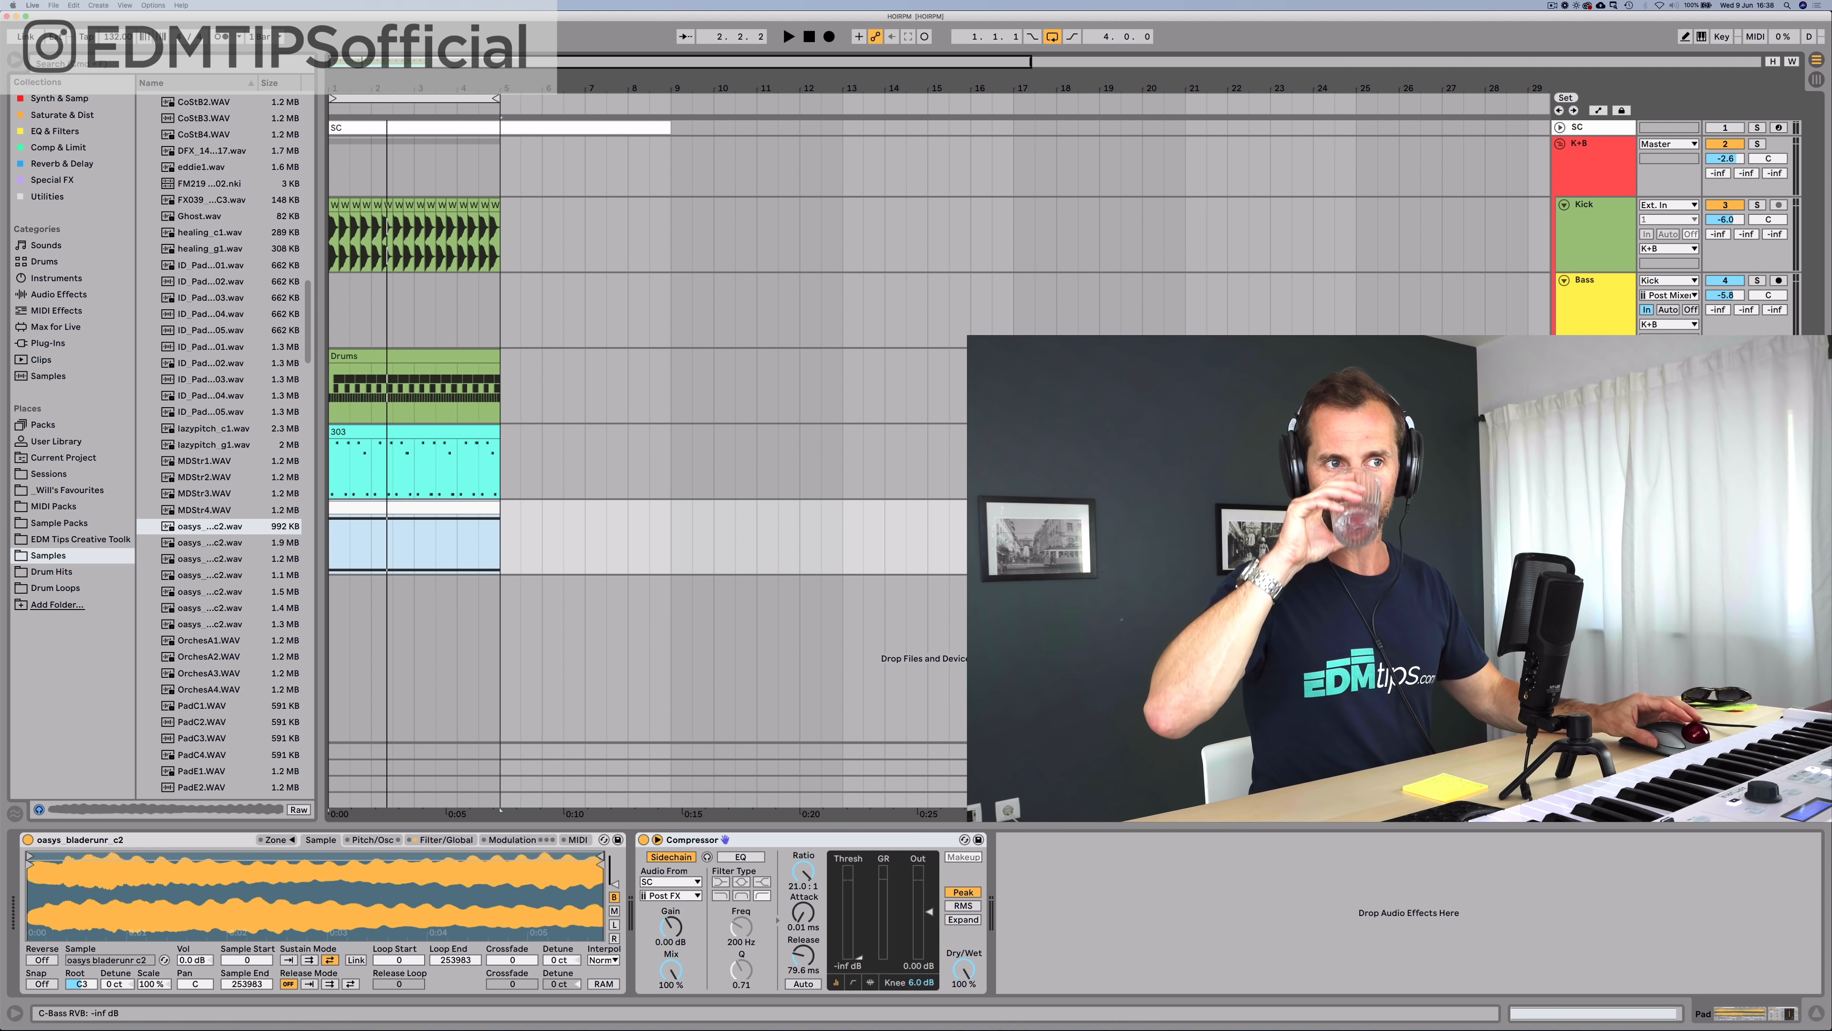
pyautogui.rightClick(1569, 508)
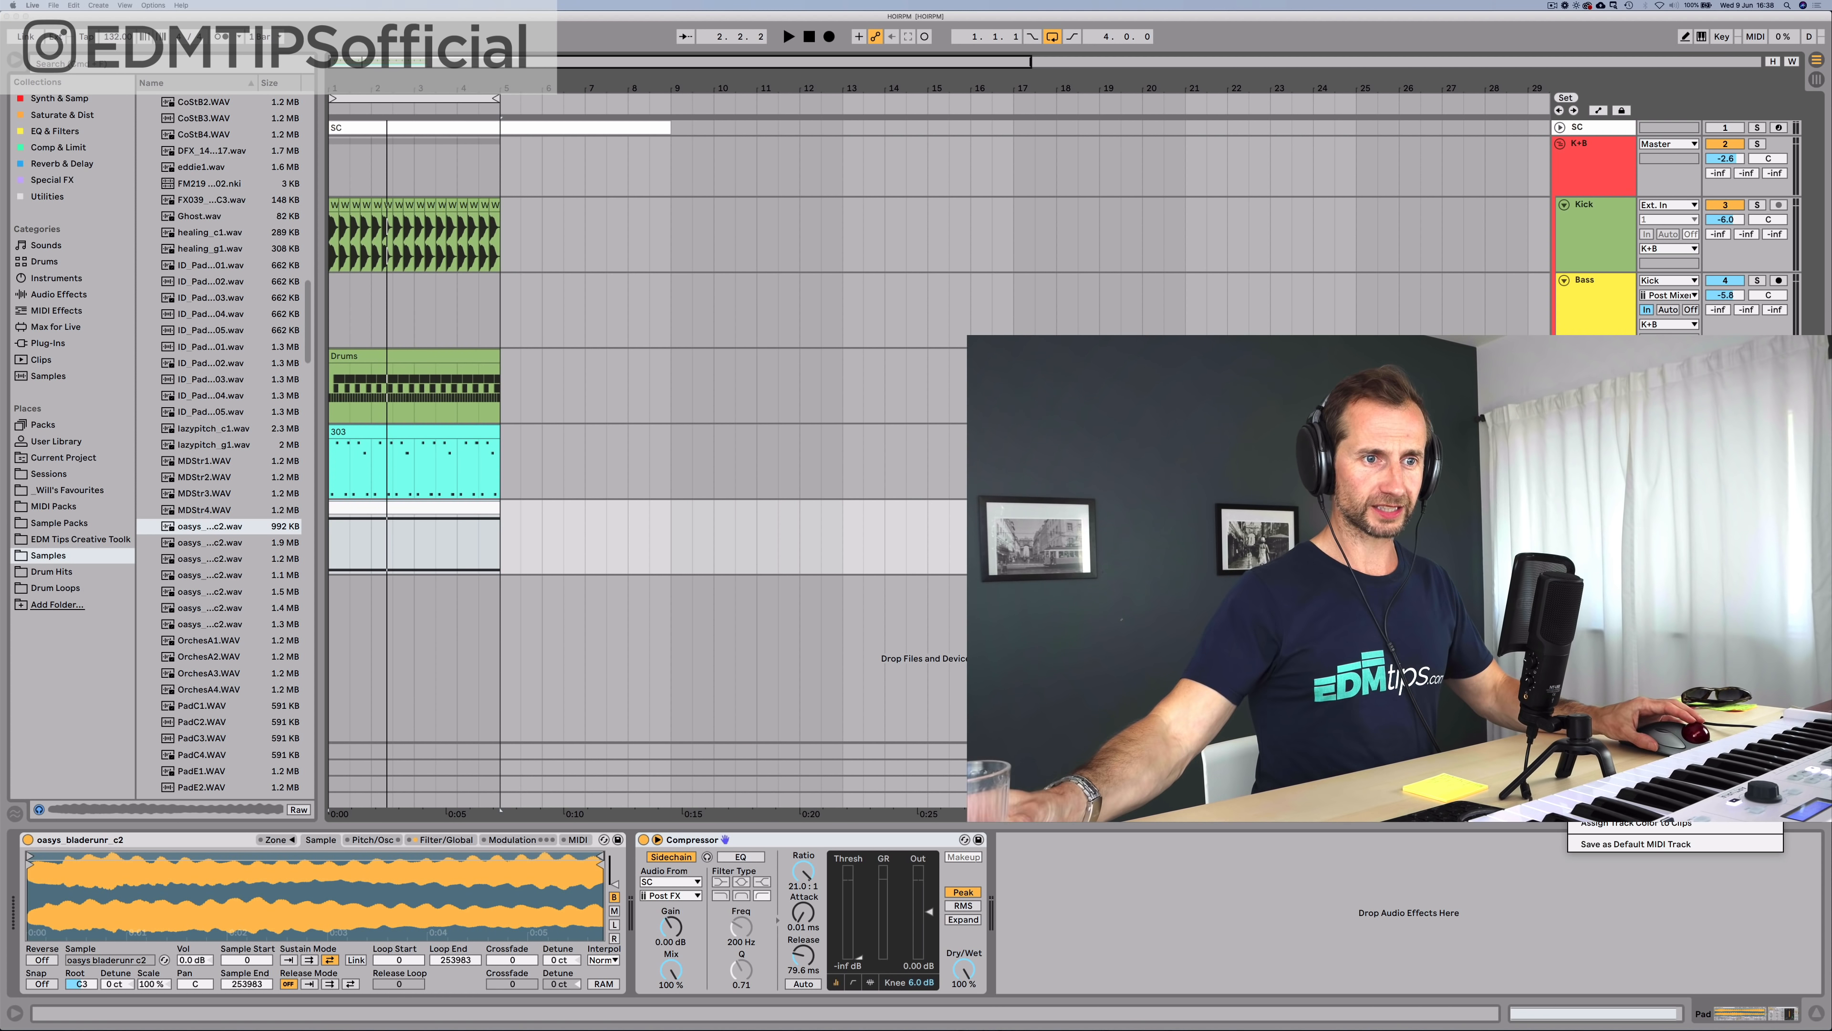
pyautogui.click(1676, 778)
pyautogui.rightClick(1574, 513)
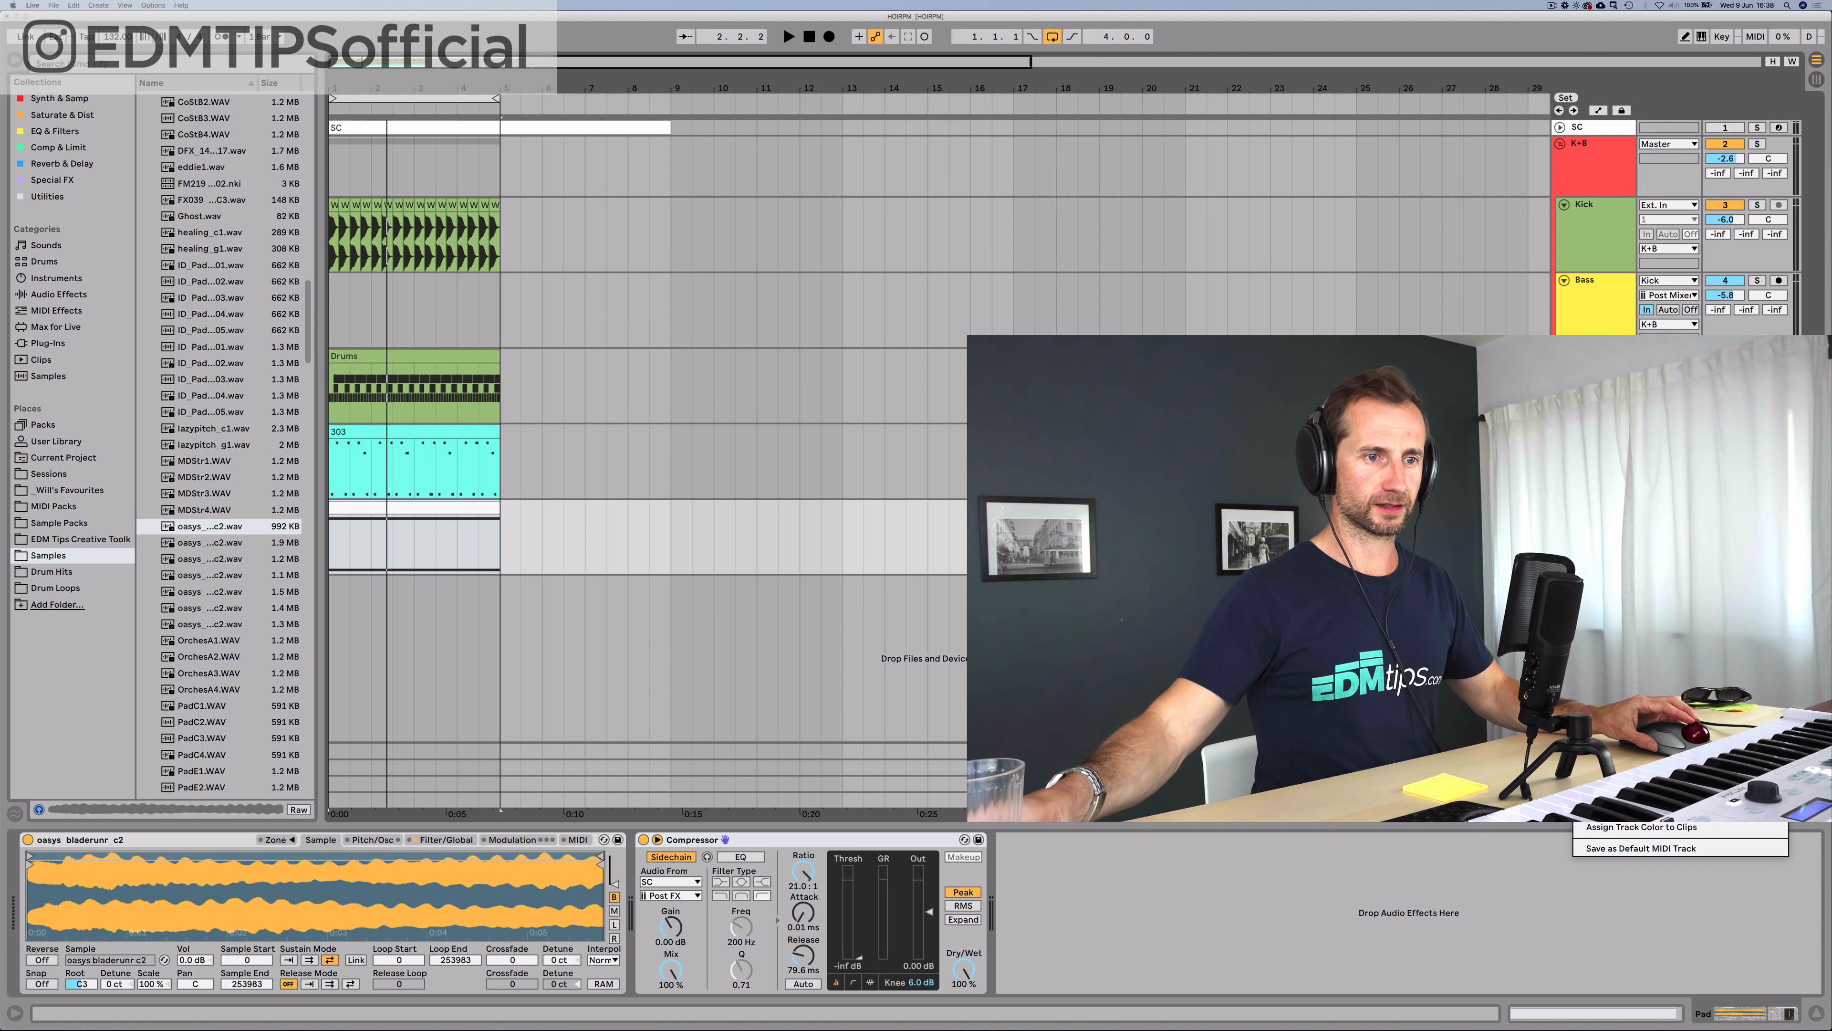
pyautogui.click(1638, 827)
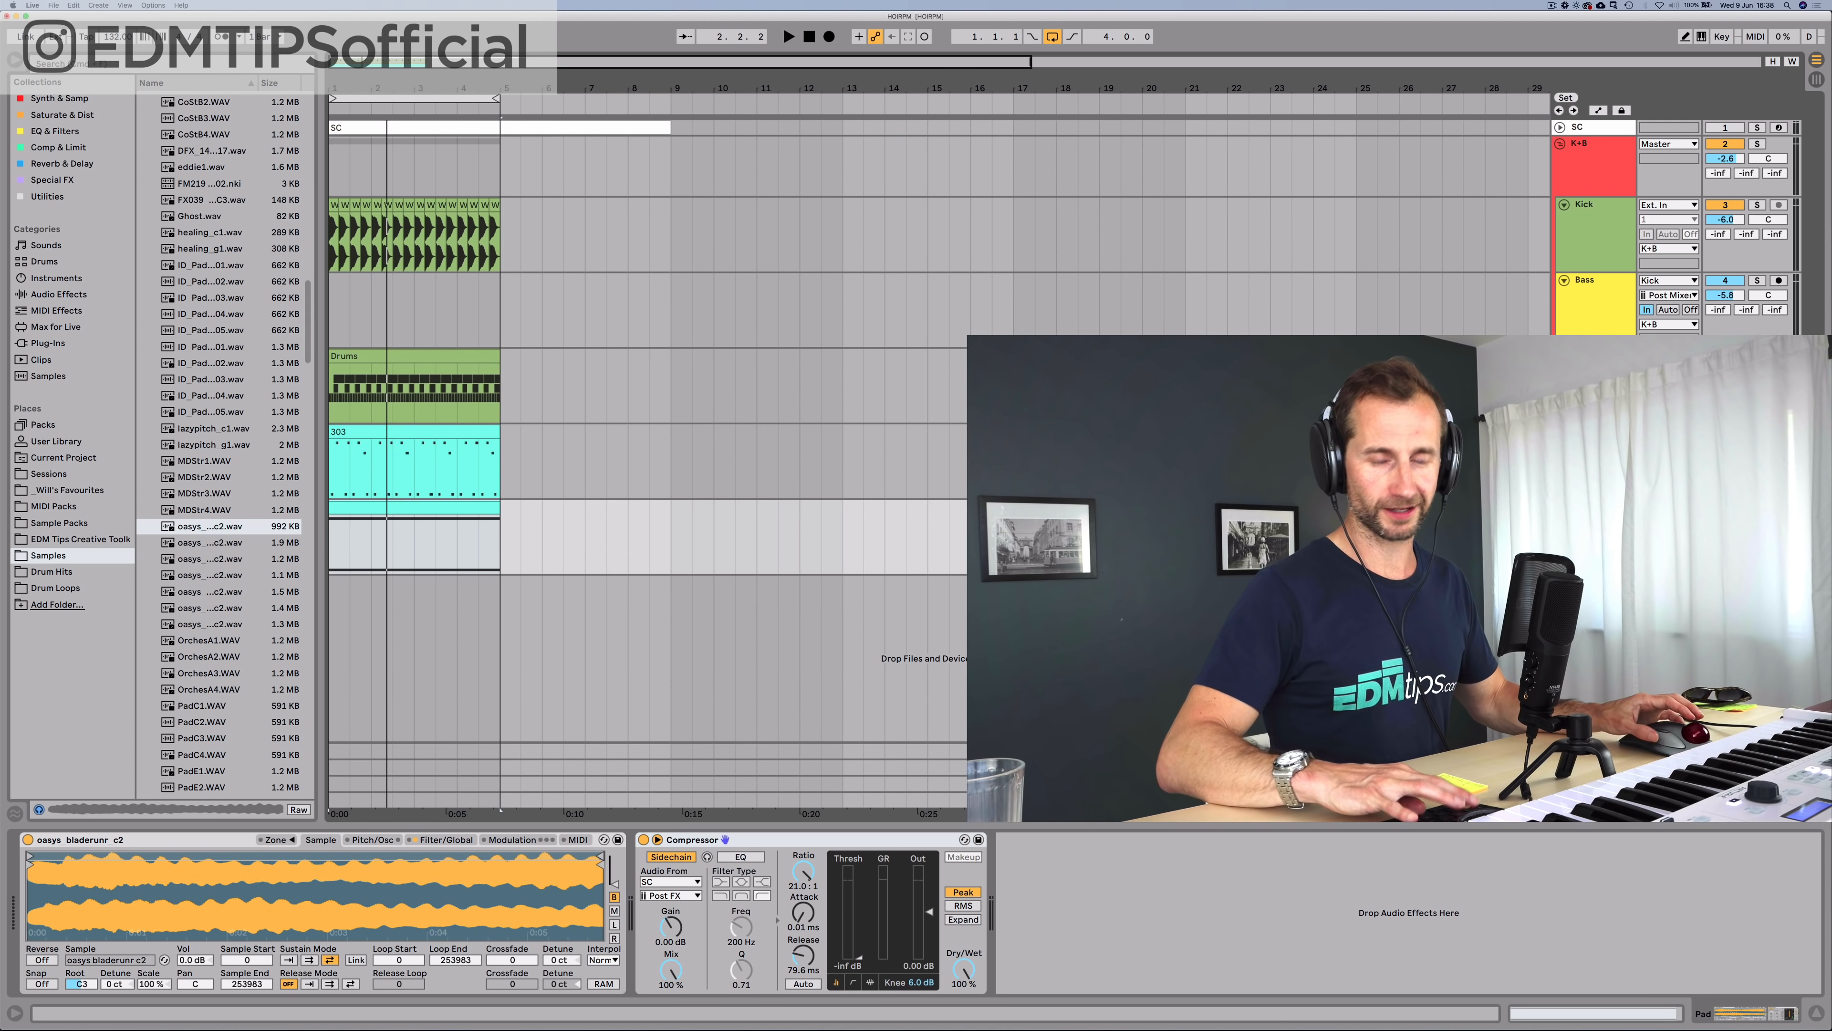
# Step: Insert a new MIDI track named Synth Perc below the Pad track and load Operator onto it
pyautogui.press('super+shift+t')
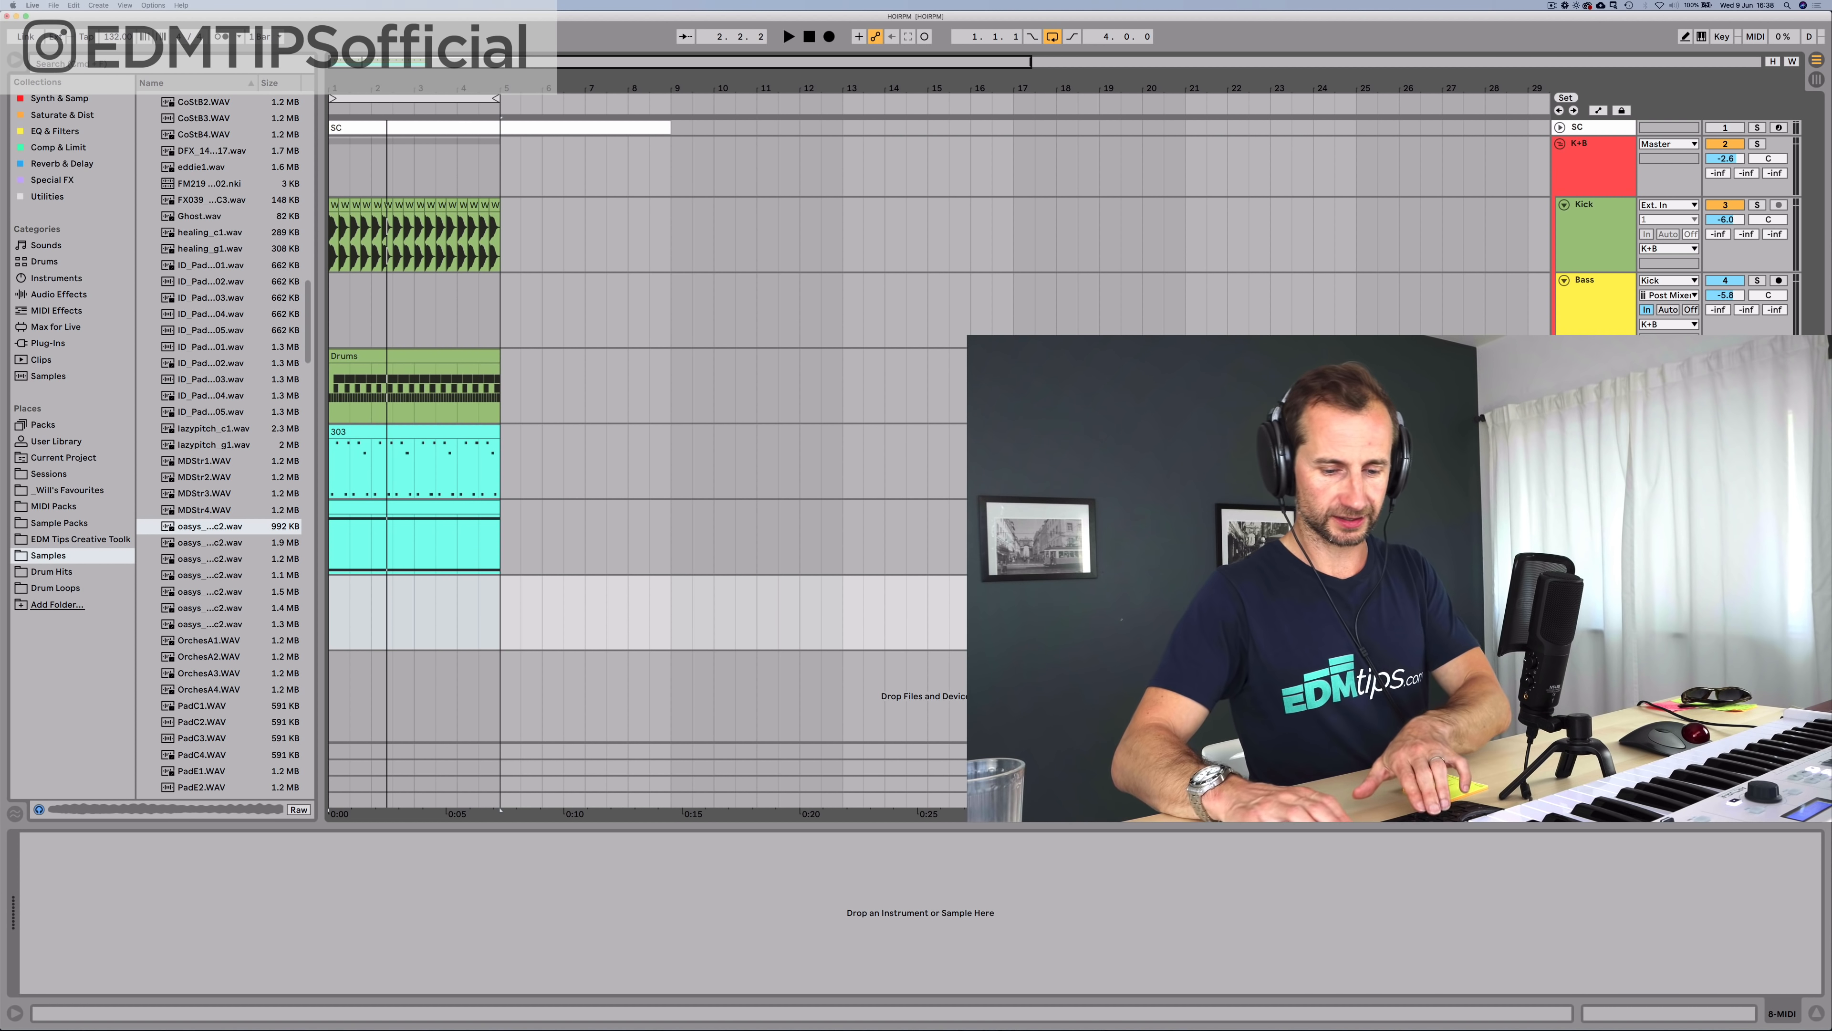
pyautogui.press('Return')
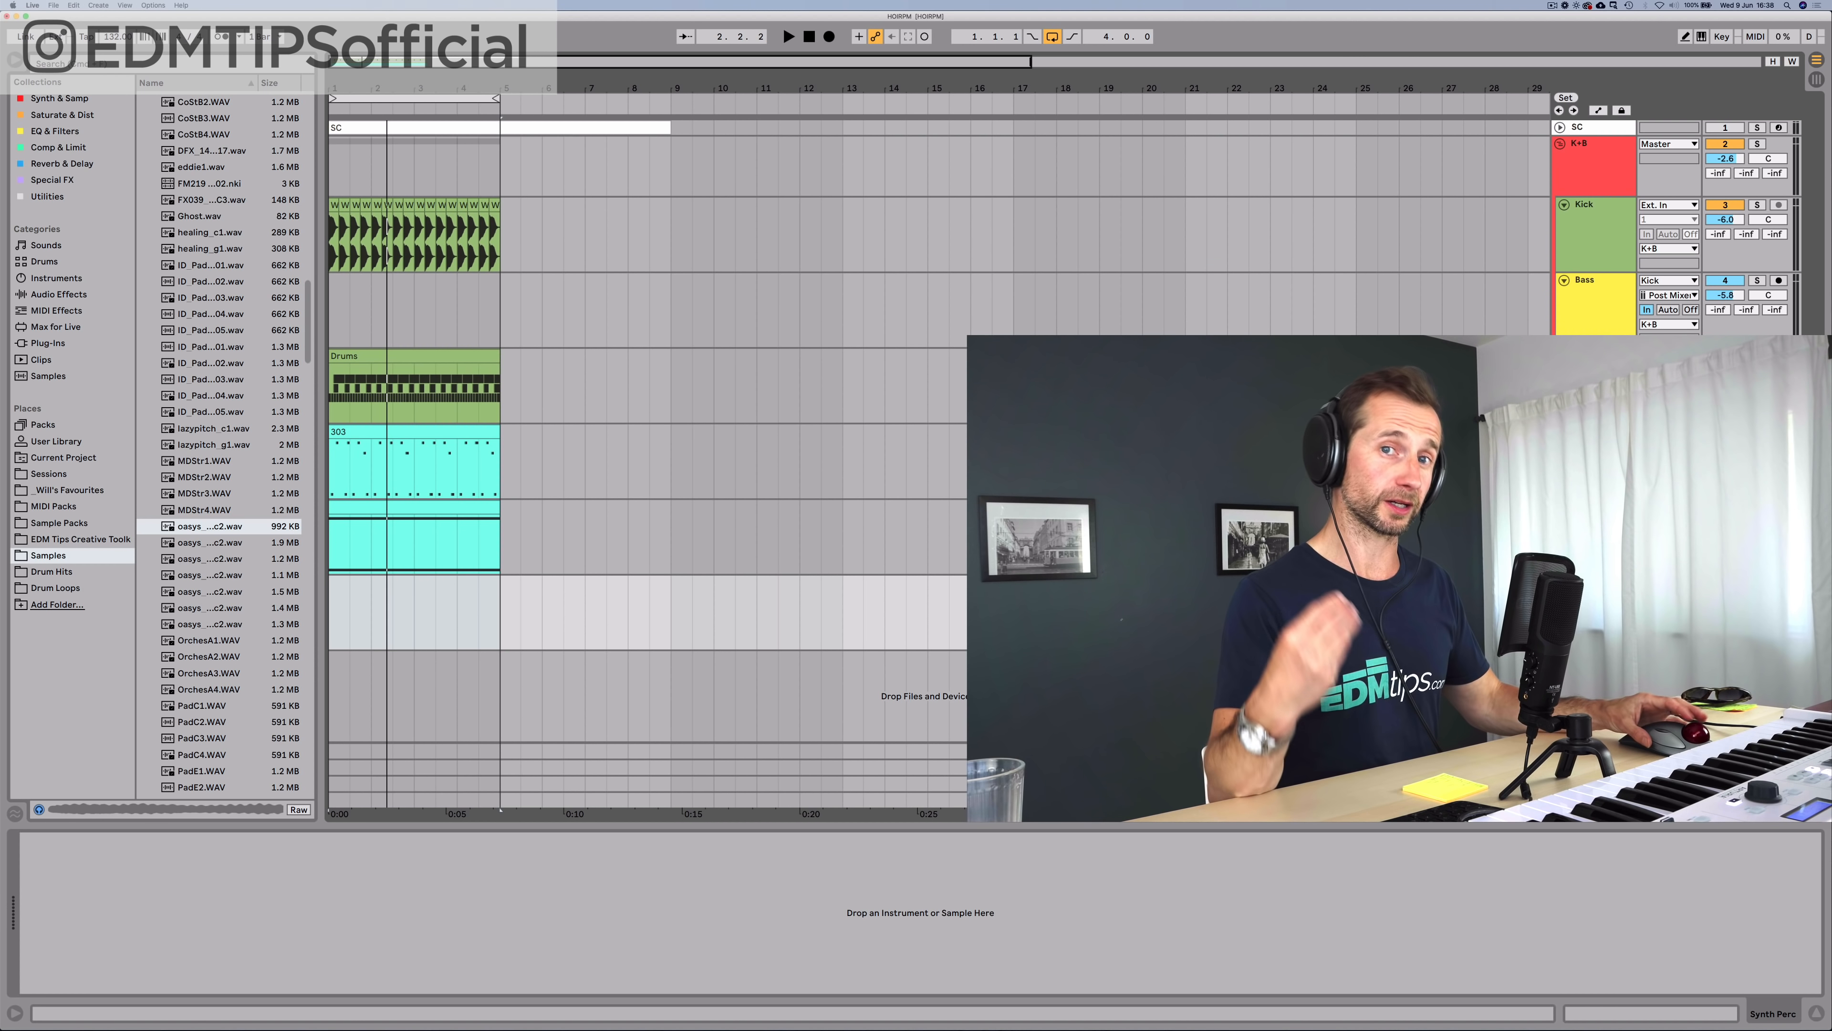
pyautogui.click(61, 149)
pyautogui.click(63, 114)
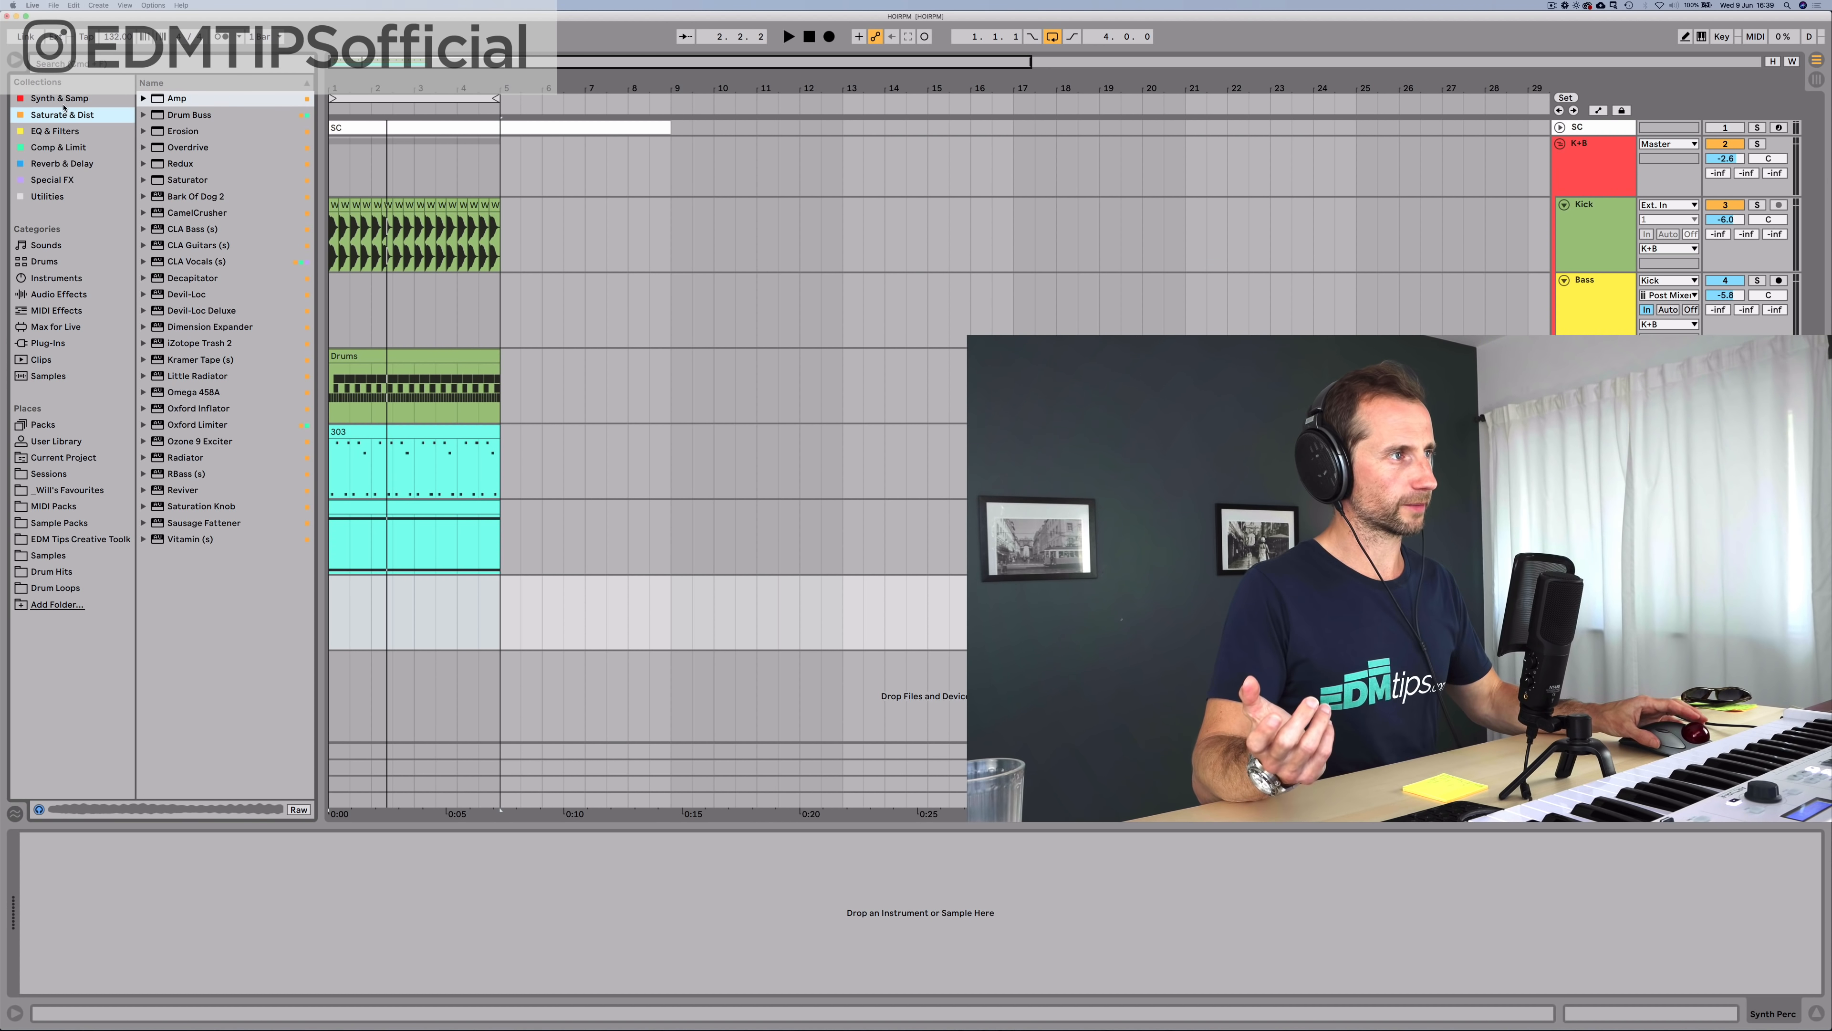
pyautogui.click(64, 101)
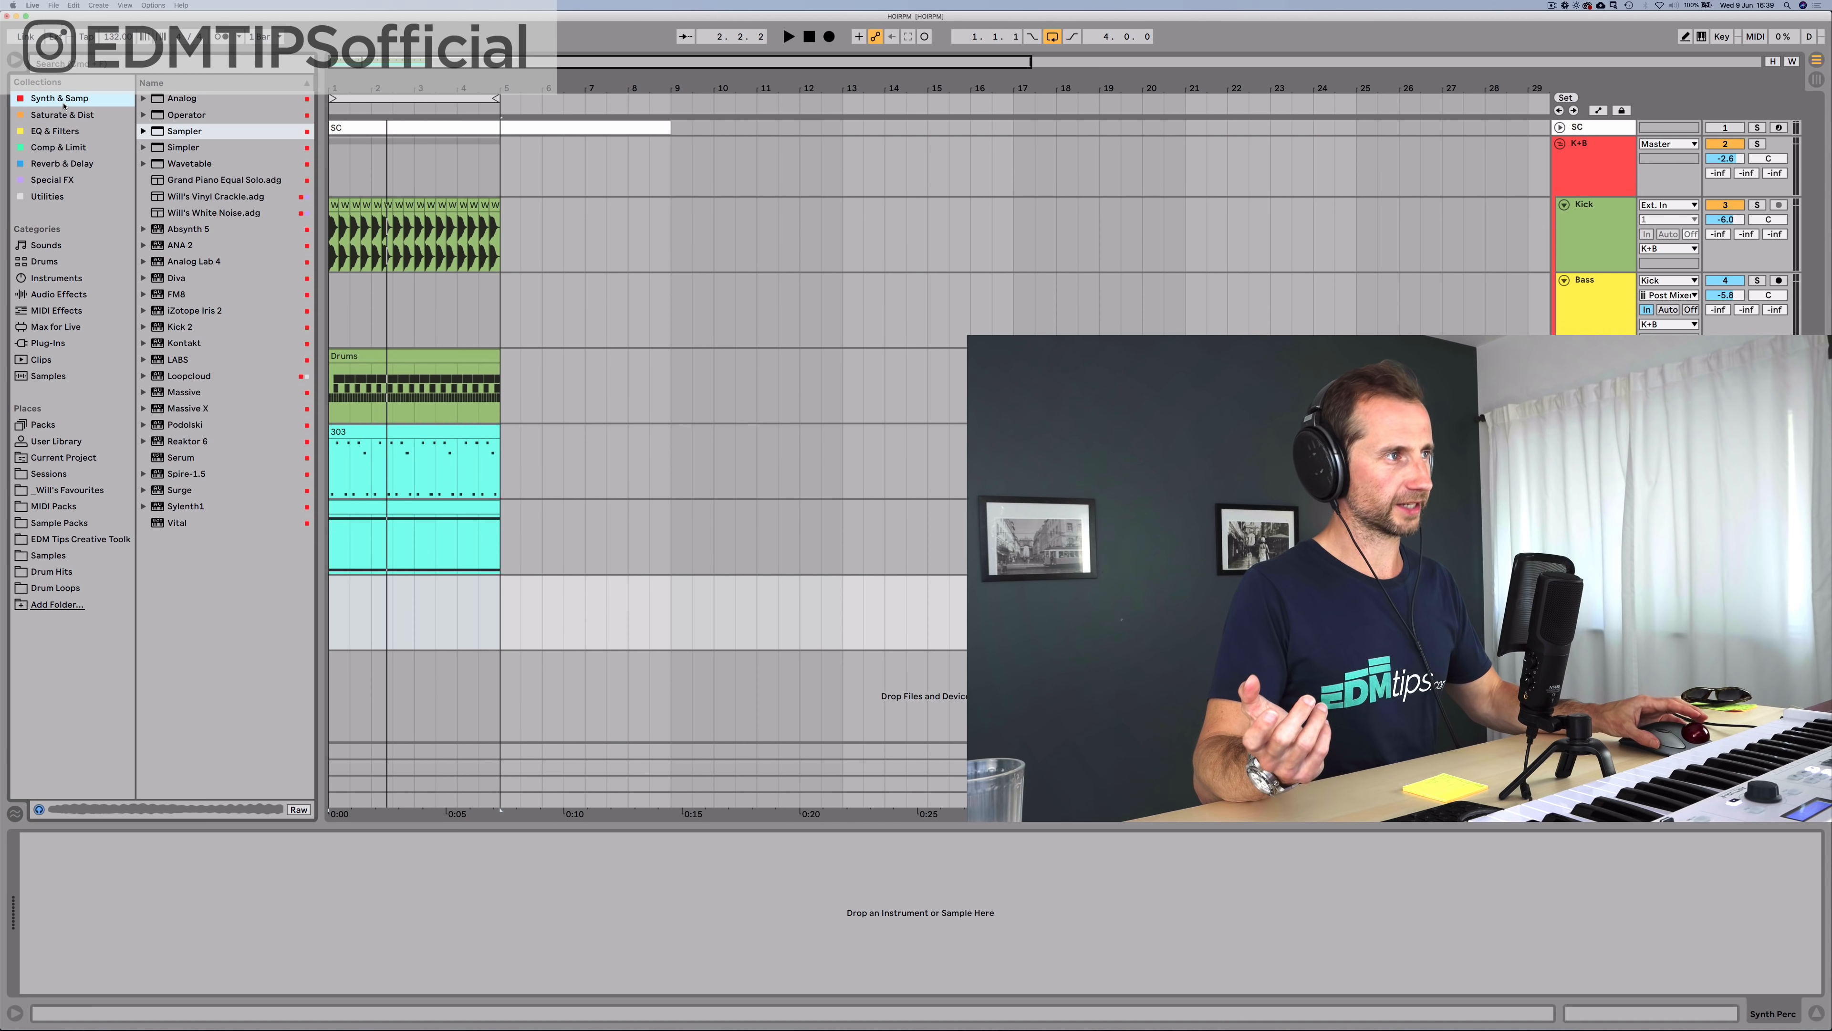
pyautogui.click(168, 104)
pyautogui.click(182, 115)
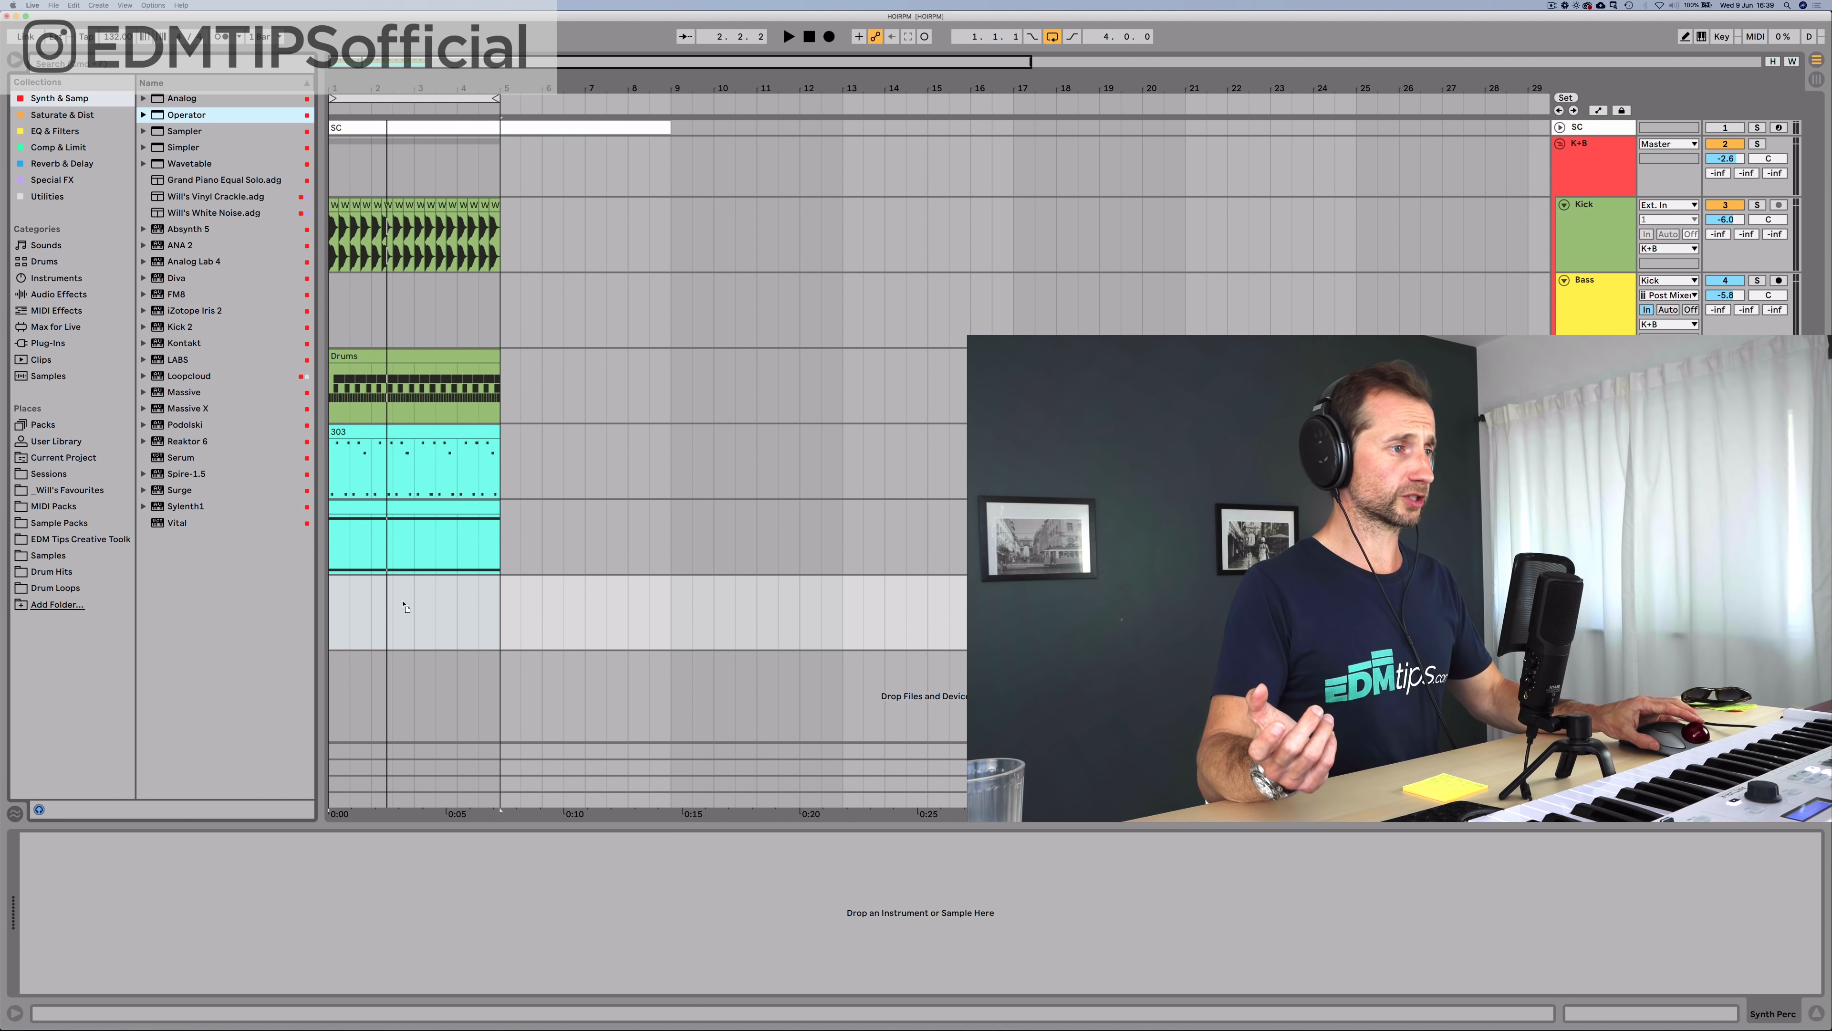
pyautogui.moveTo(345, 605); pyautogui.dragTo(345, 599)
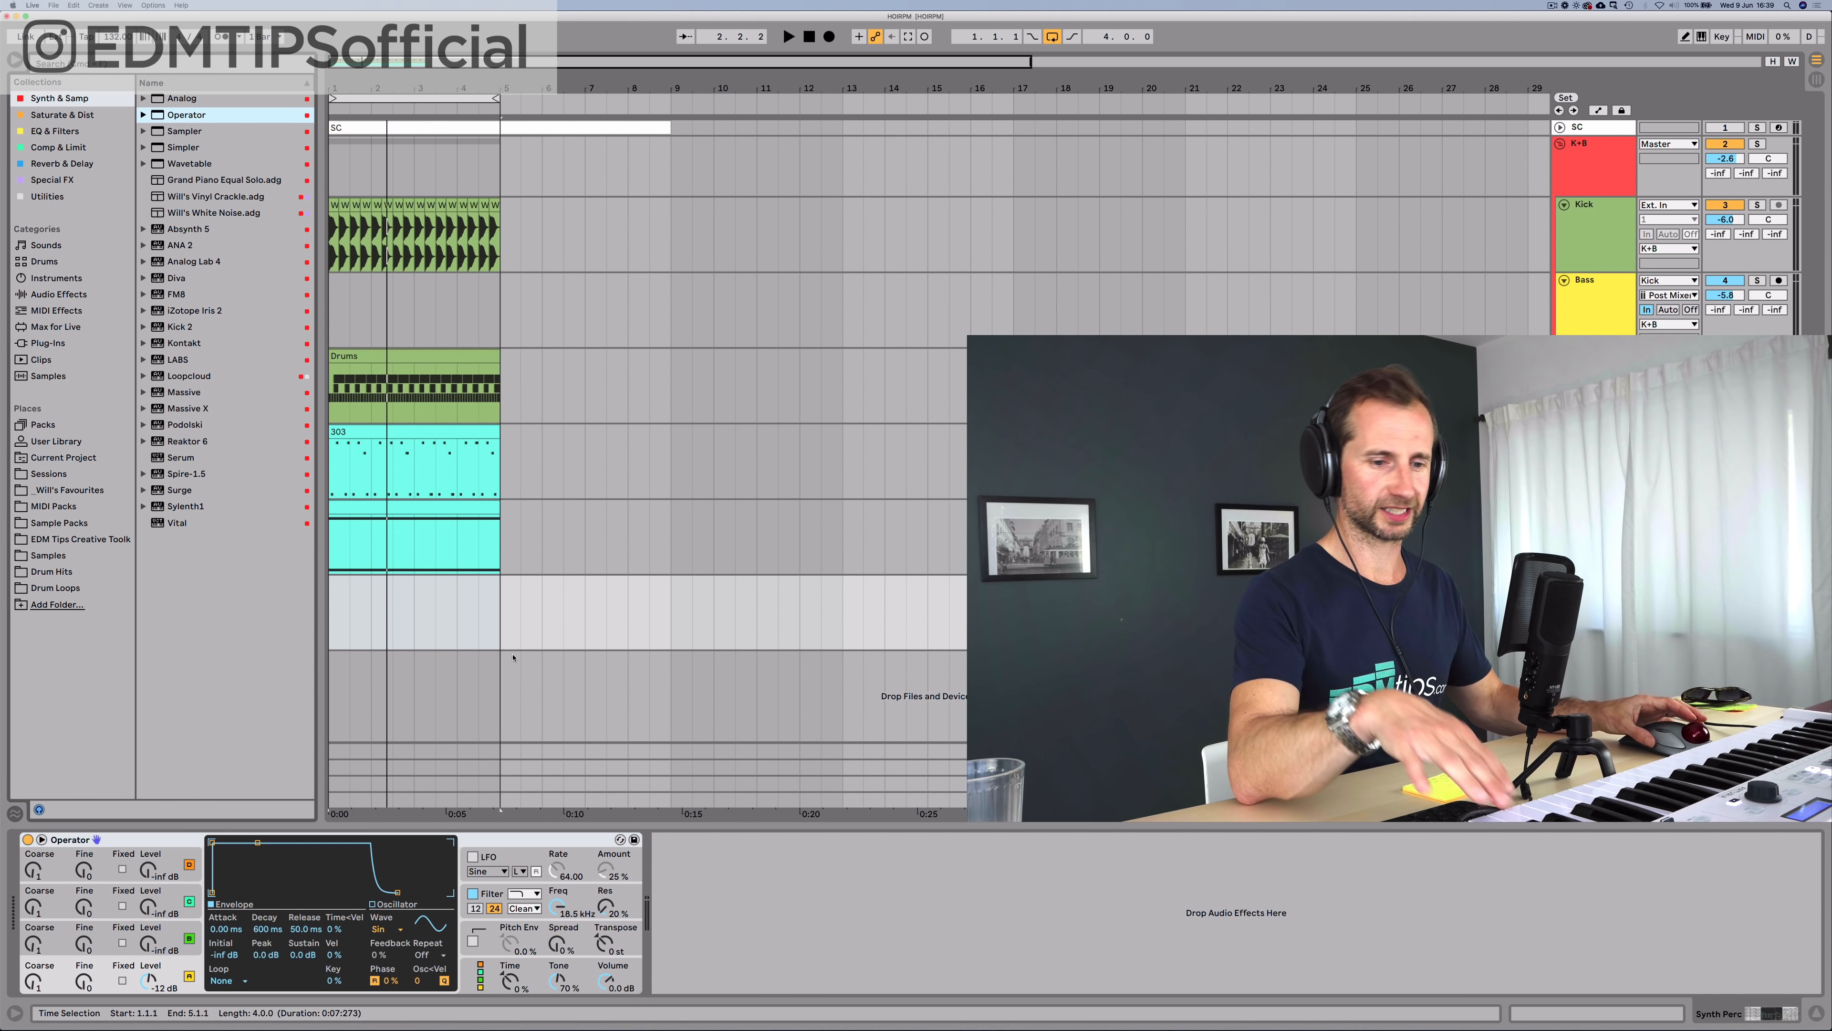
# Step: Set Operator's oscillator A to Noise White with a 134 ms decay, -inf dB sustain and a release of about 3.8 s
pyautogui.click(378, 931)
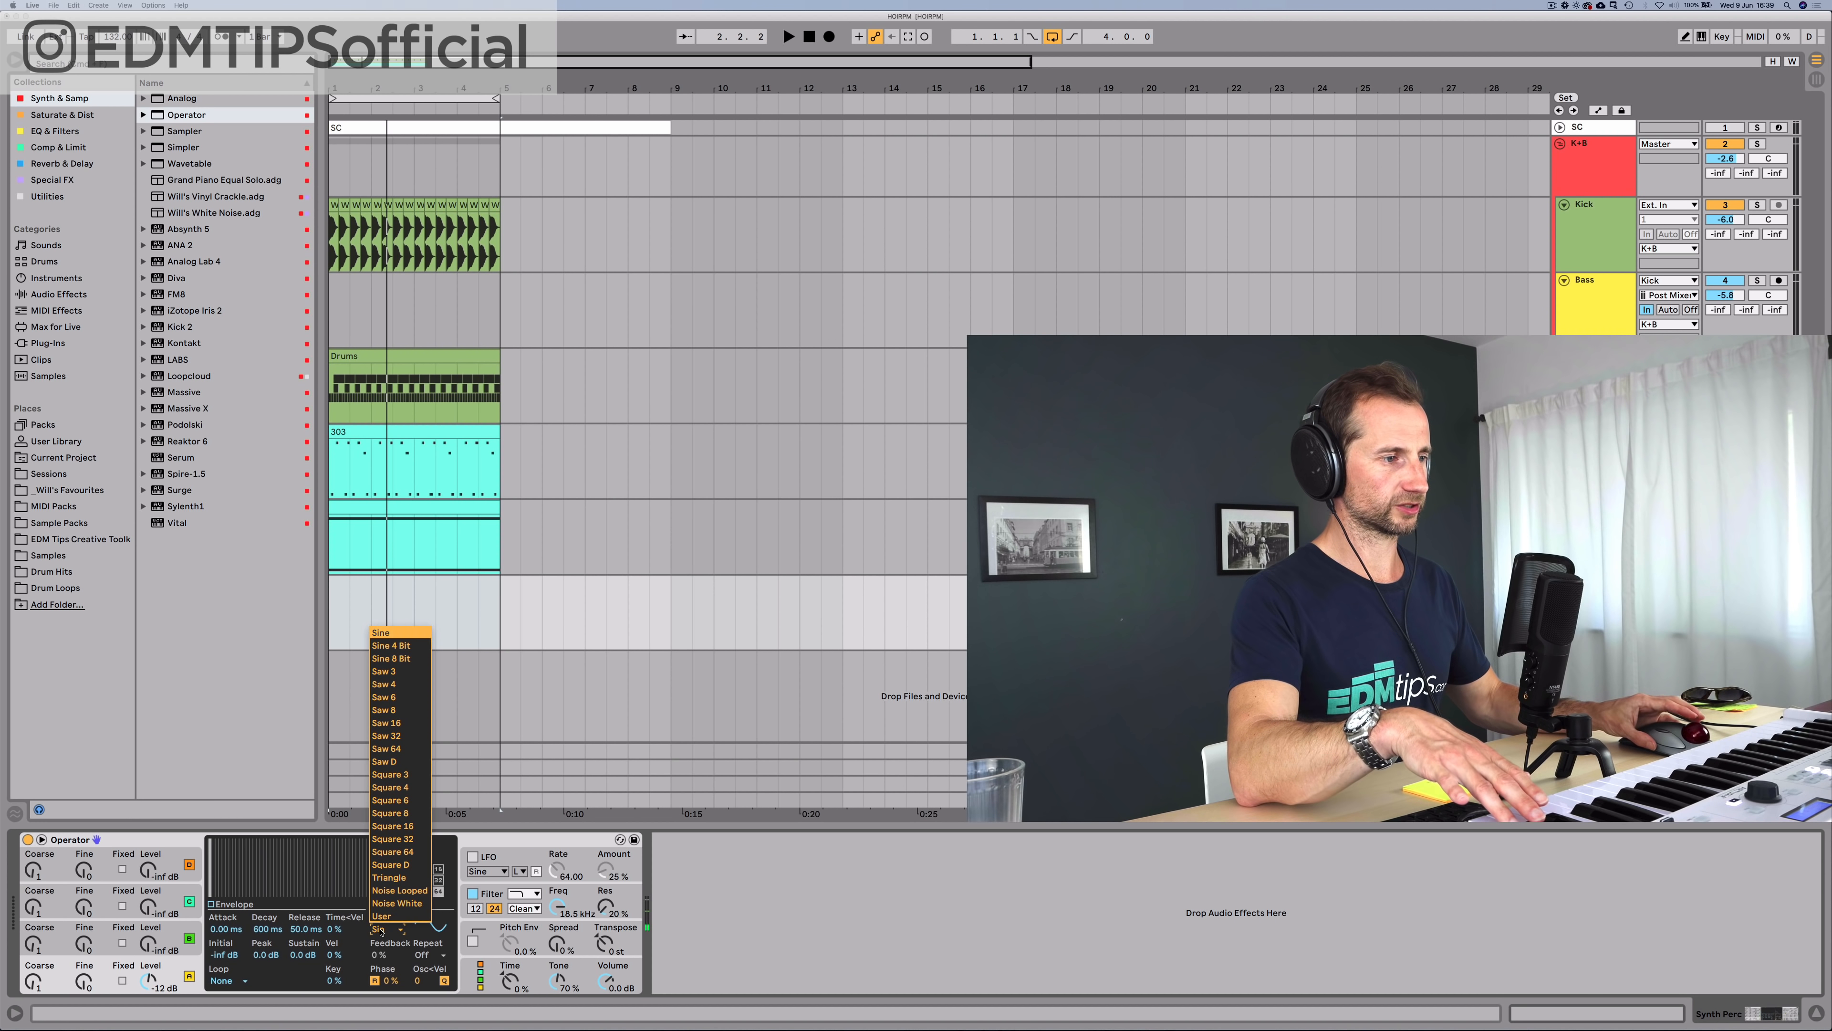
pyautogui.click(397, 904)
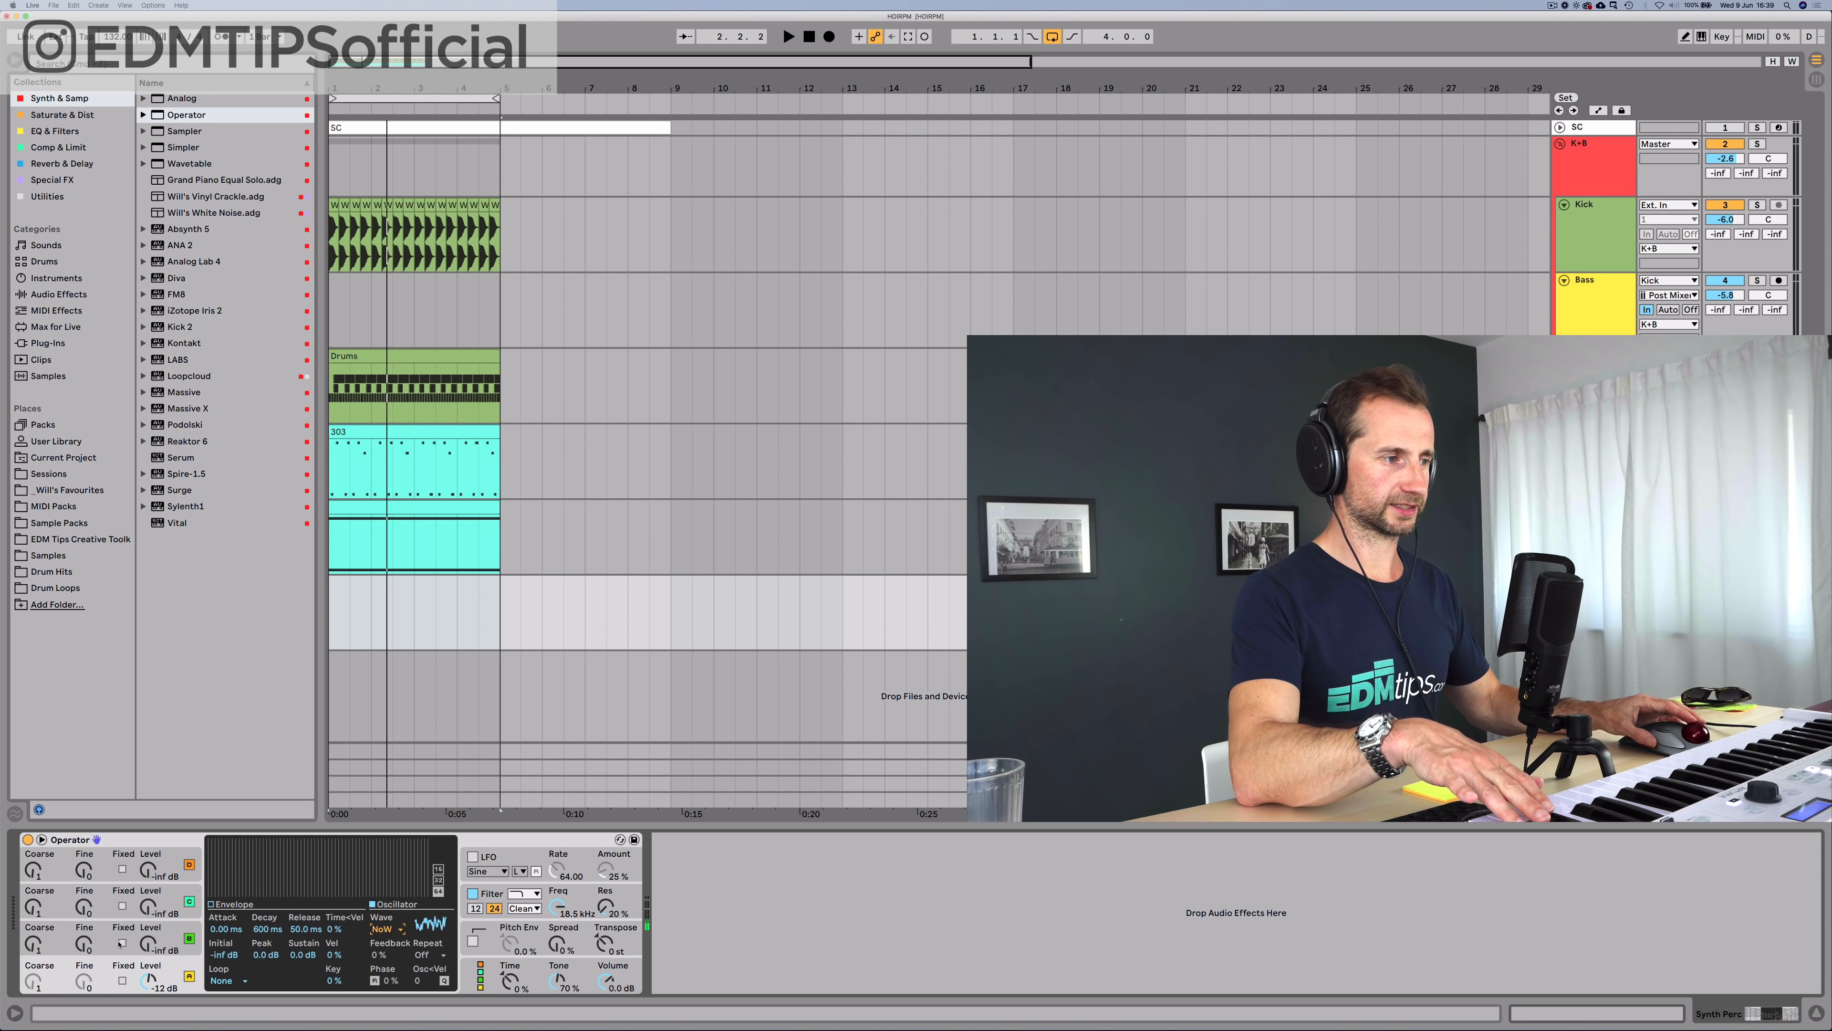
pyautogui.click(221, 906)
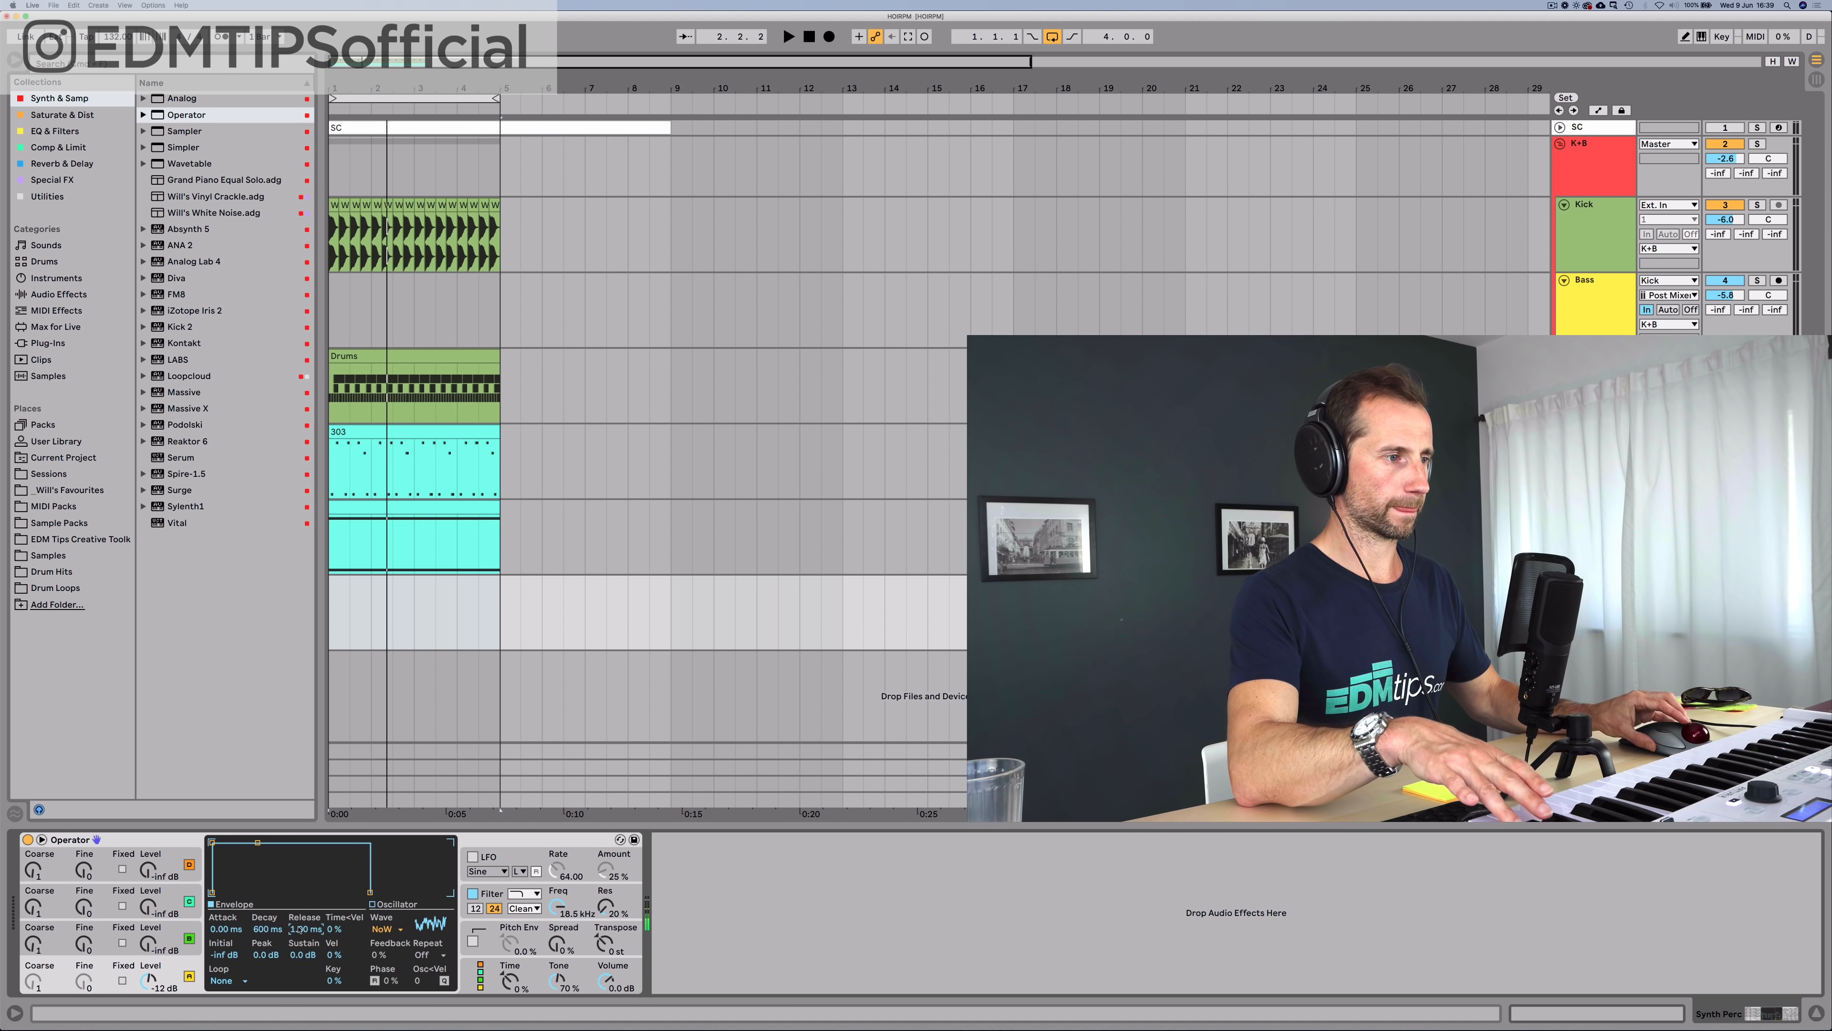
pyautogui.moveTo(310, 957); pyautogui.dragTo(309, 944)
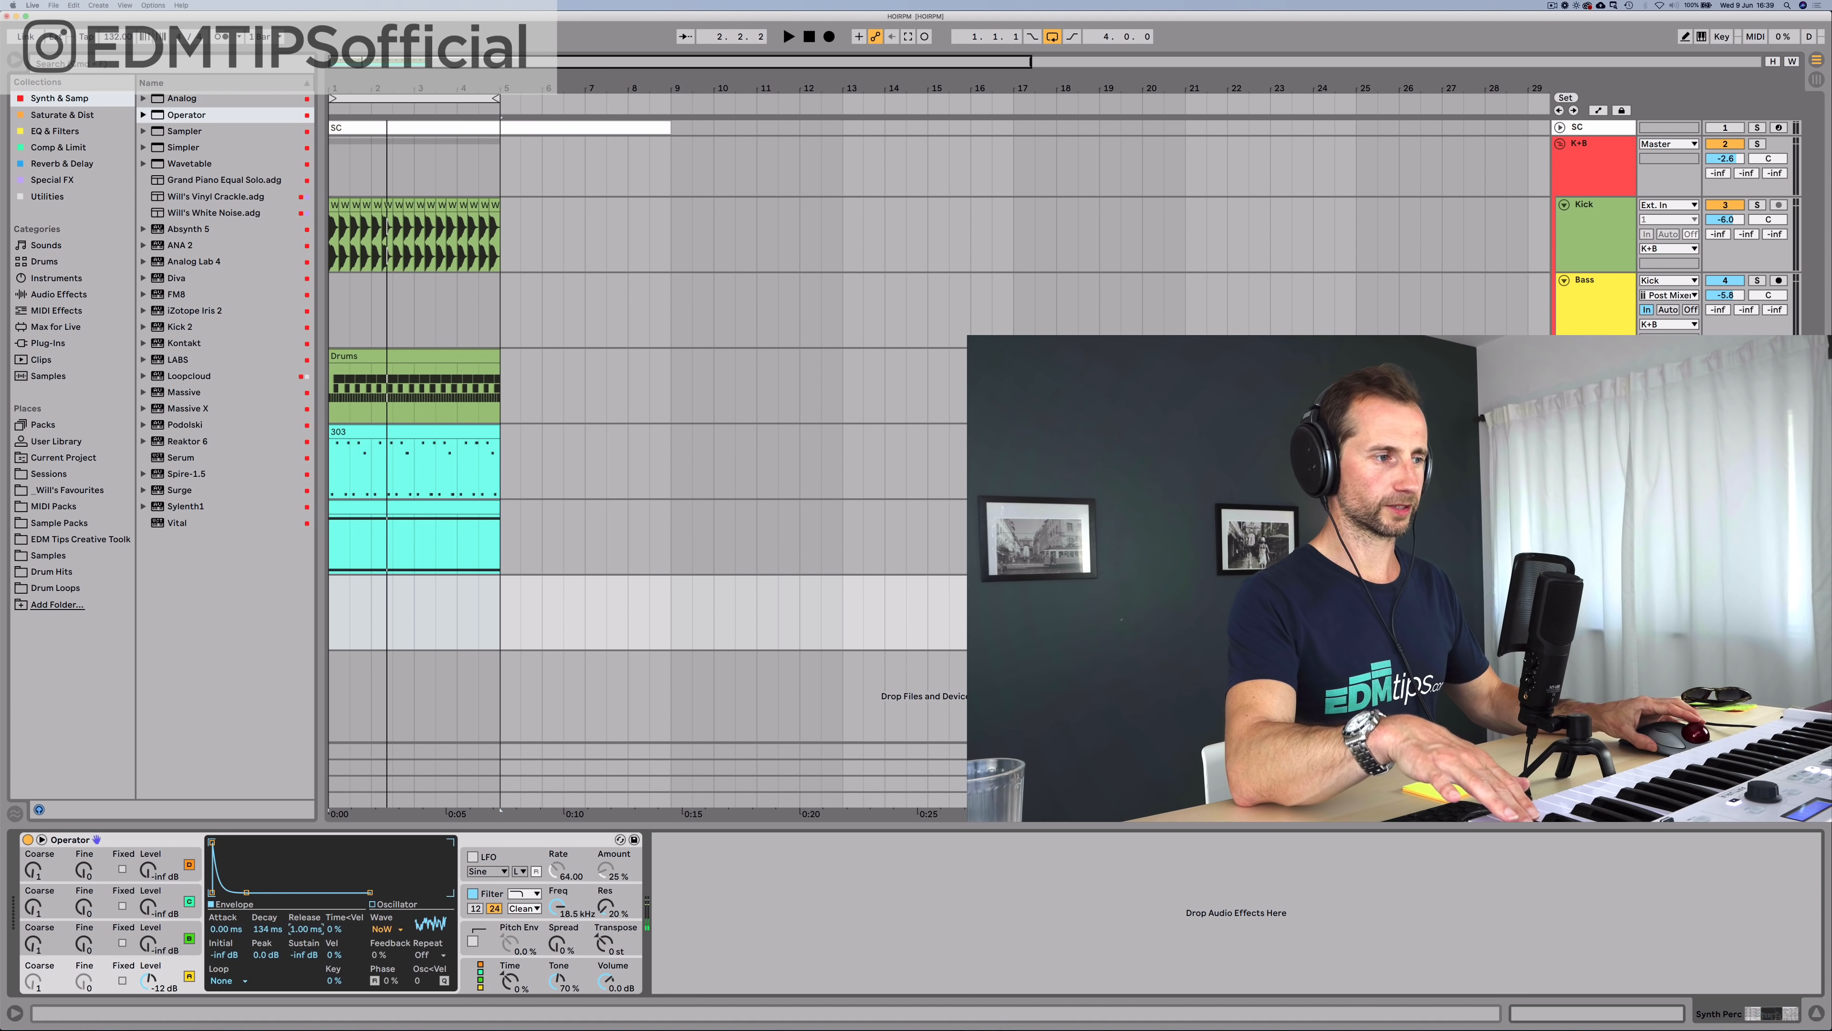
pyautogui.moveTo(305, 929); pyautogui.dragTo(305, 875)
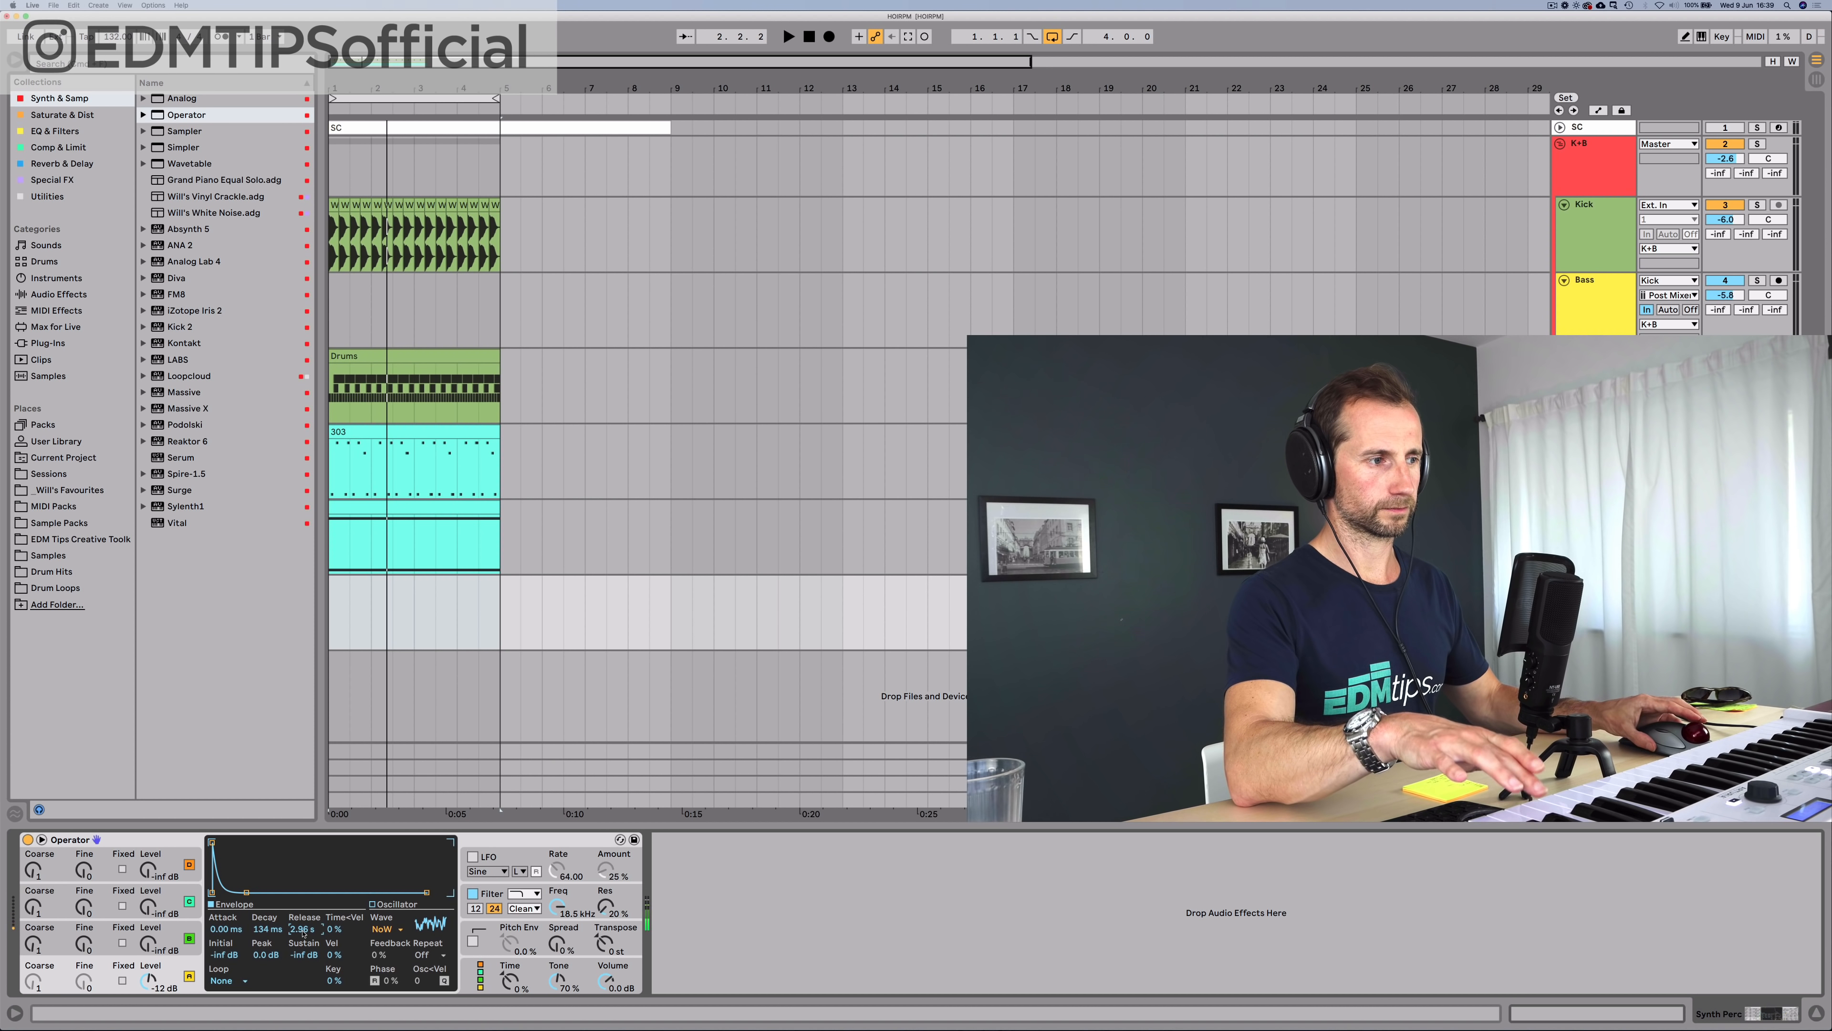
pyautogui.moveTo(303, 933); pyautogui.dragTo(303, 933)
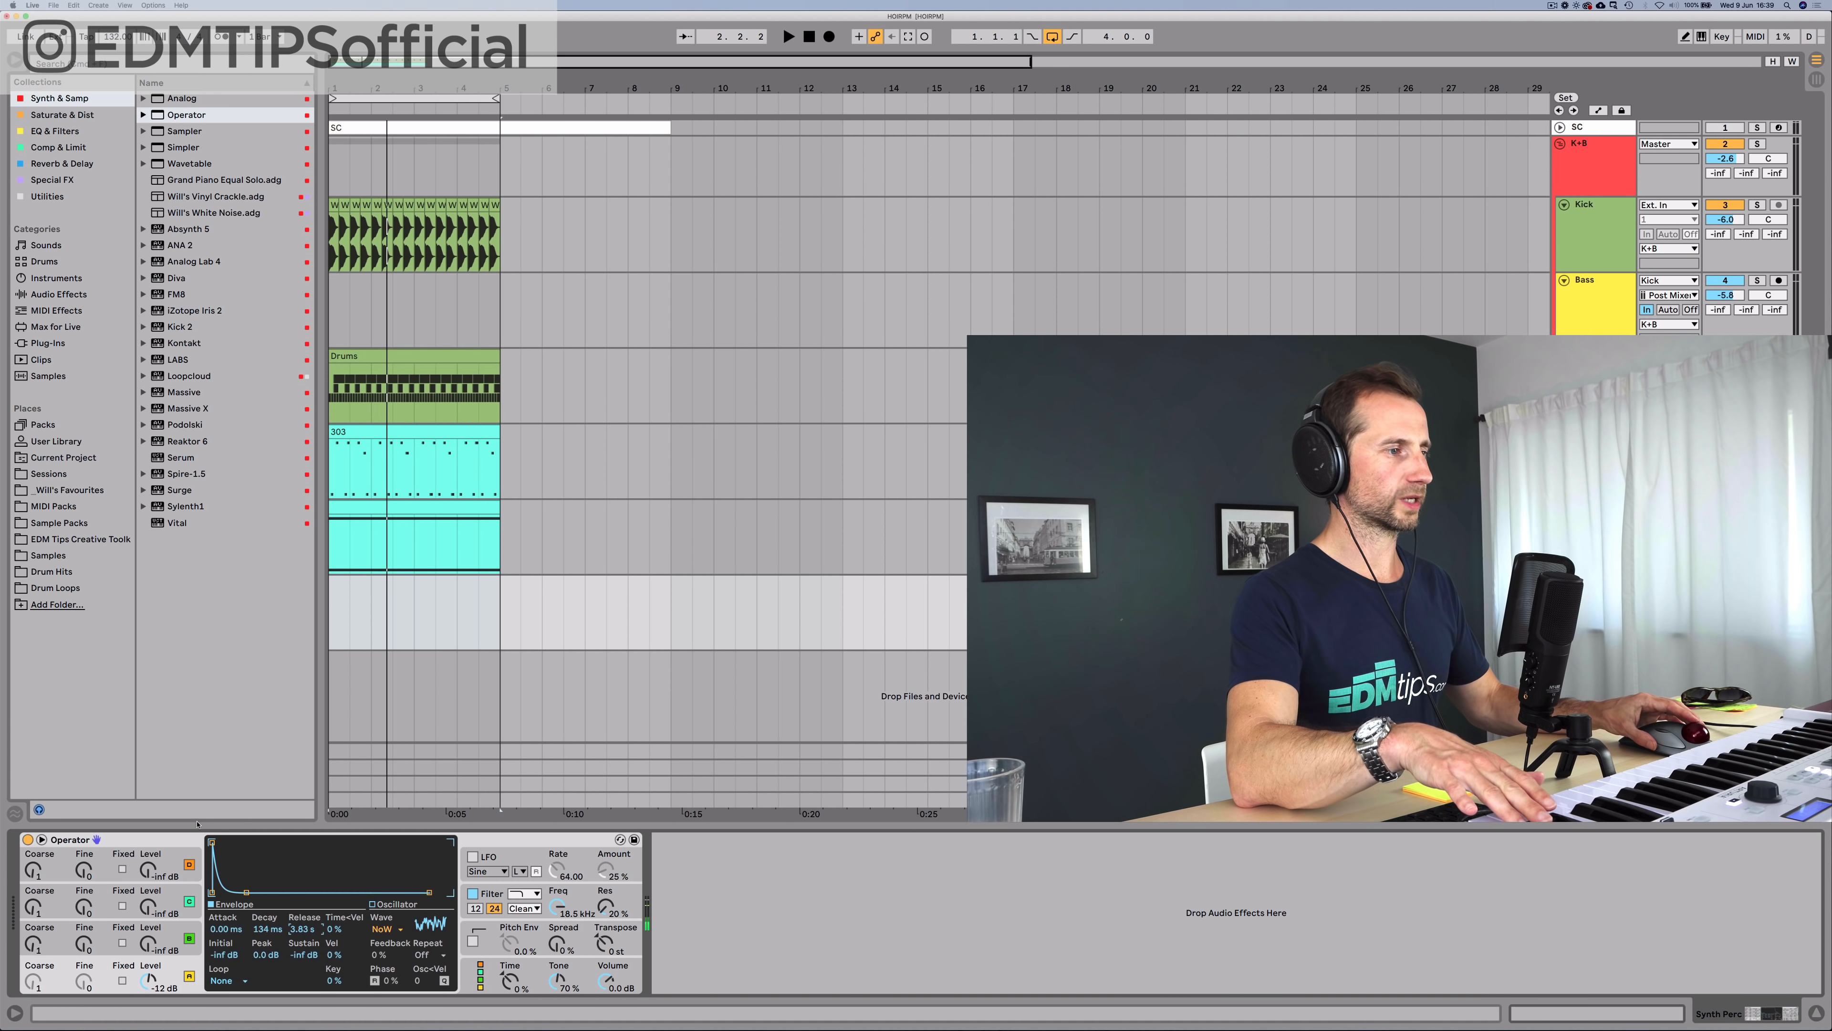
pyautogui.click(178, 852)
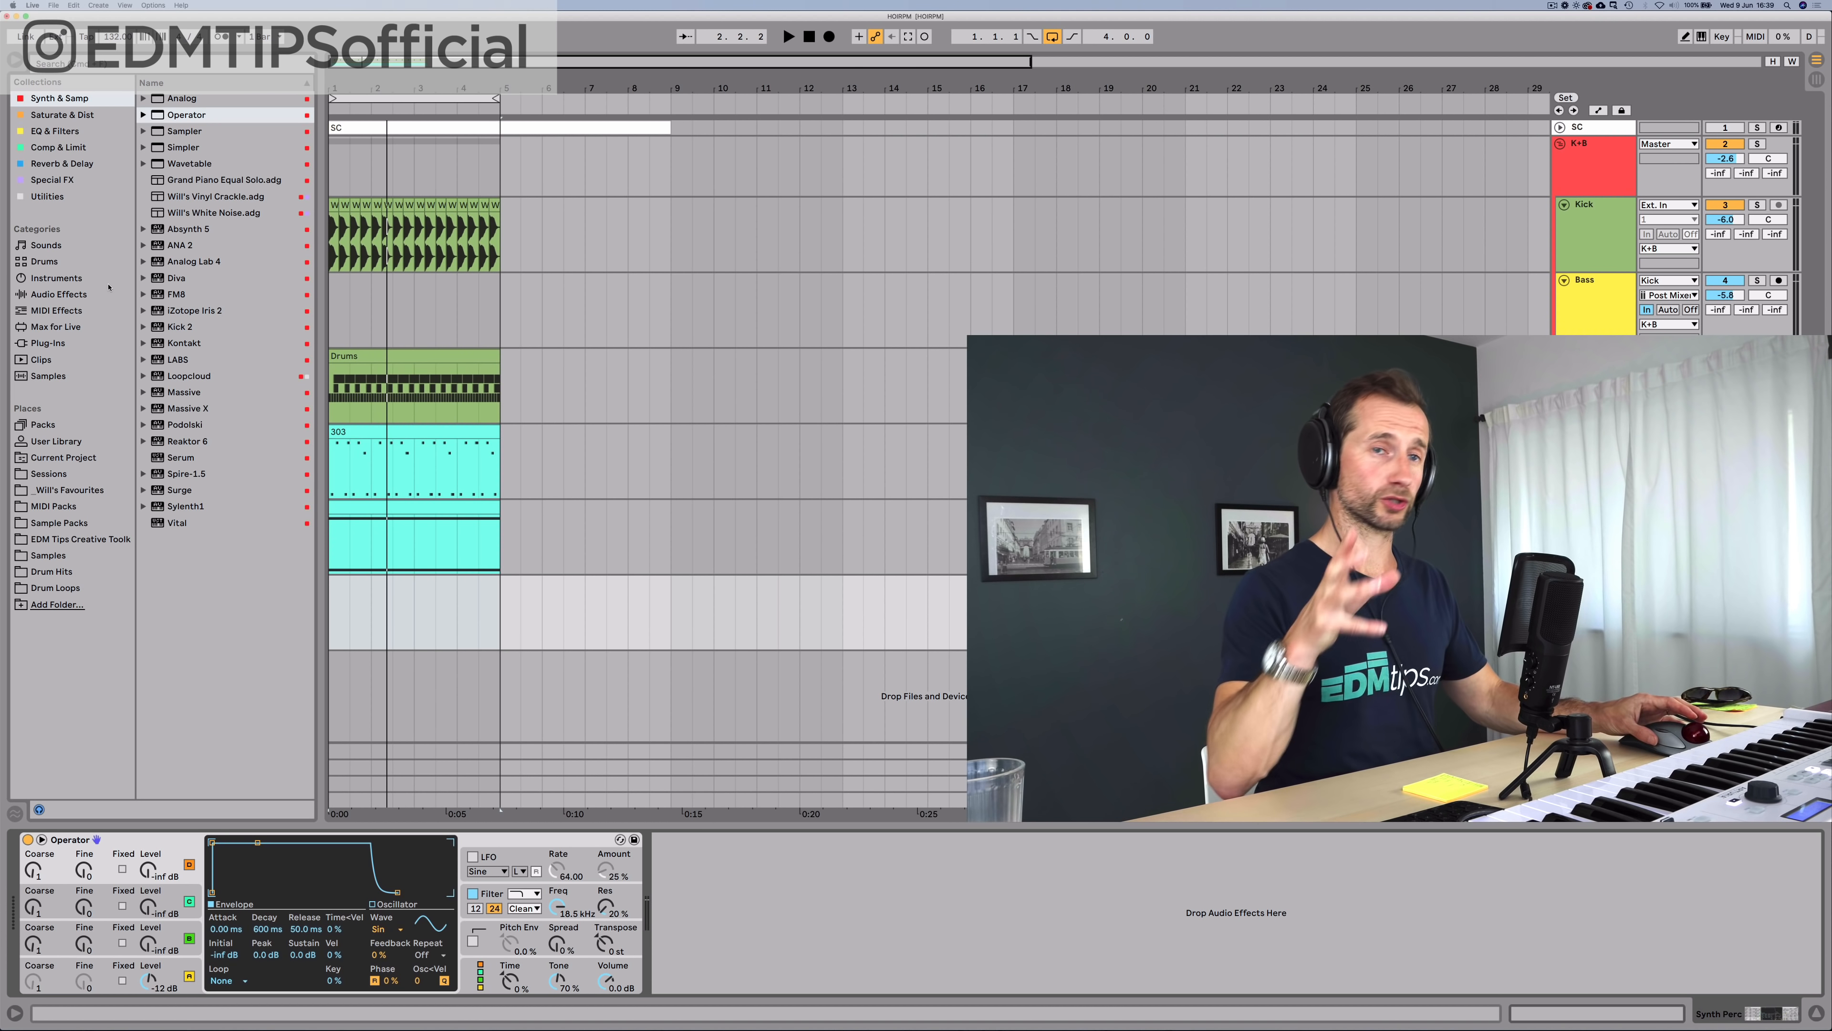
# Step: Add the Resonators effect after Operator, tune its first resonator to G#2, and play the sound over the loop
pyautogui.click(51, 294)
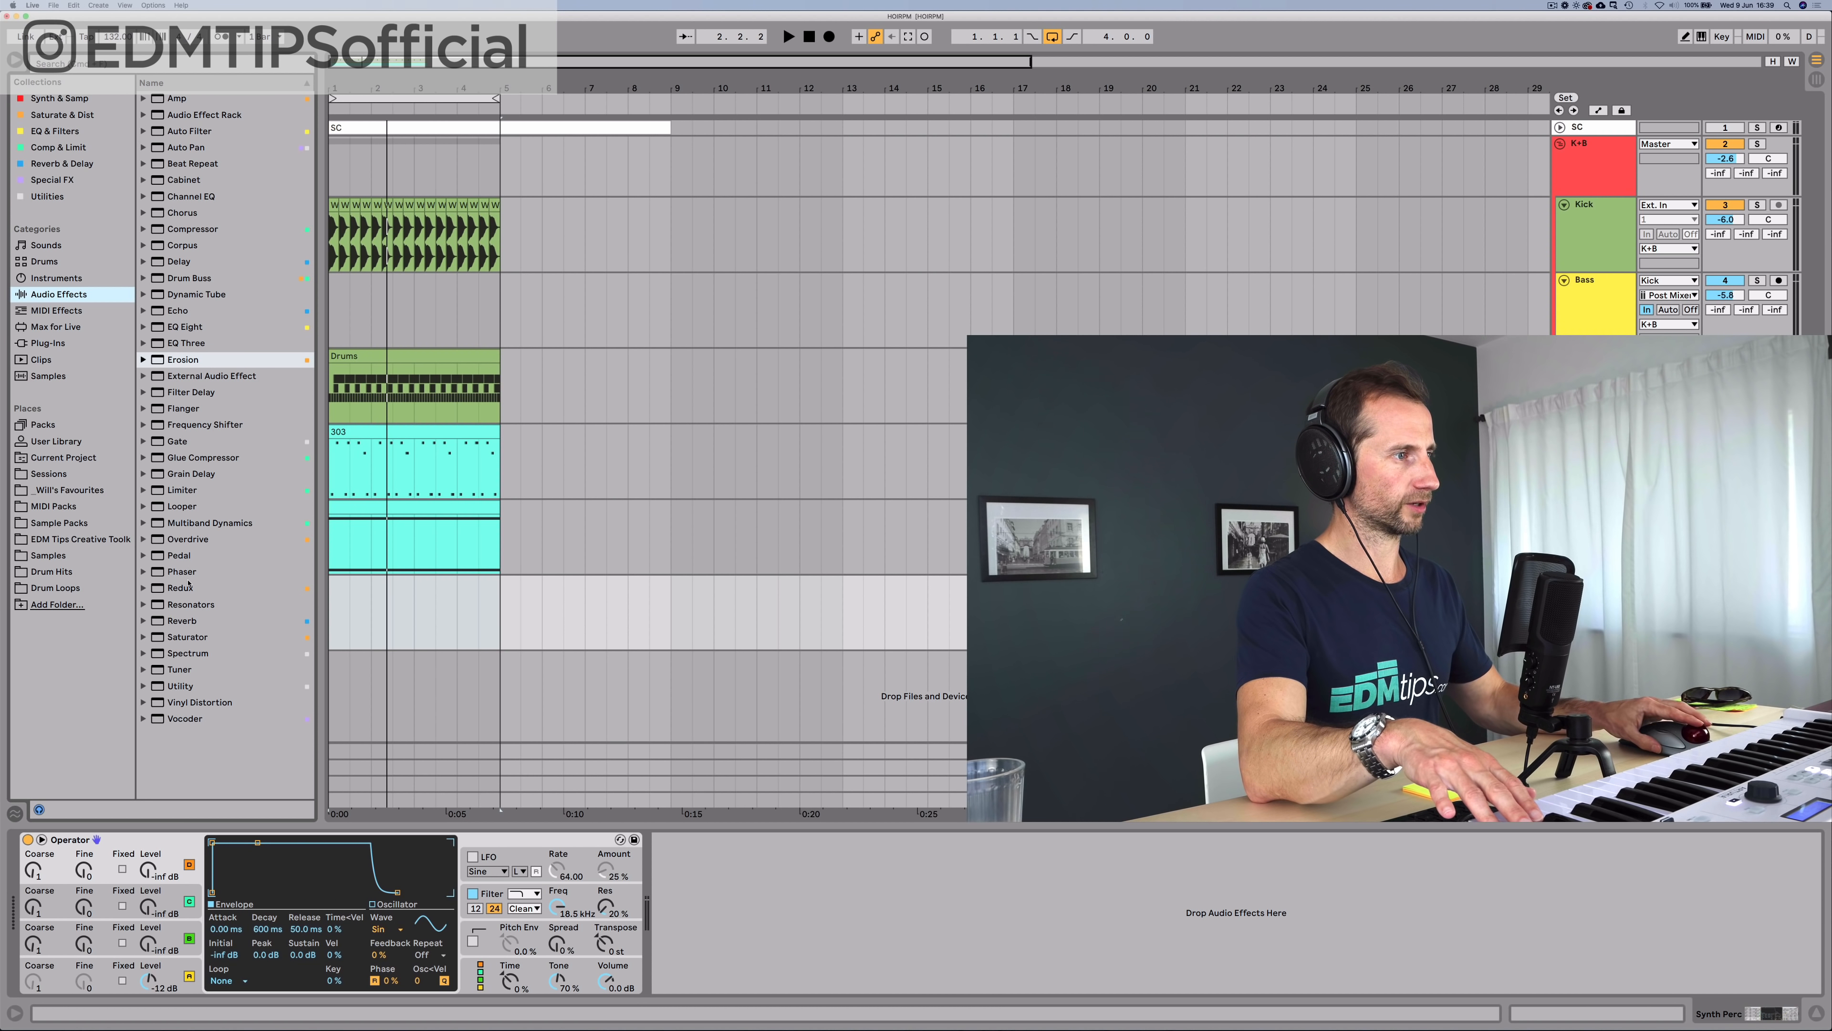
pyautogui.moveTo(182, 607); pyautogui.dragTo(713, 923)
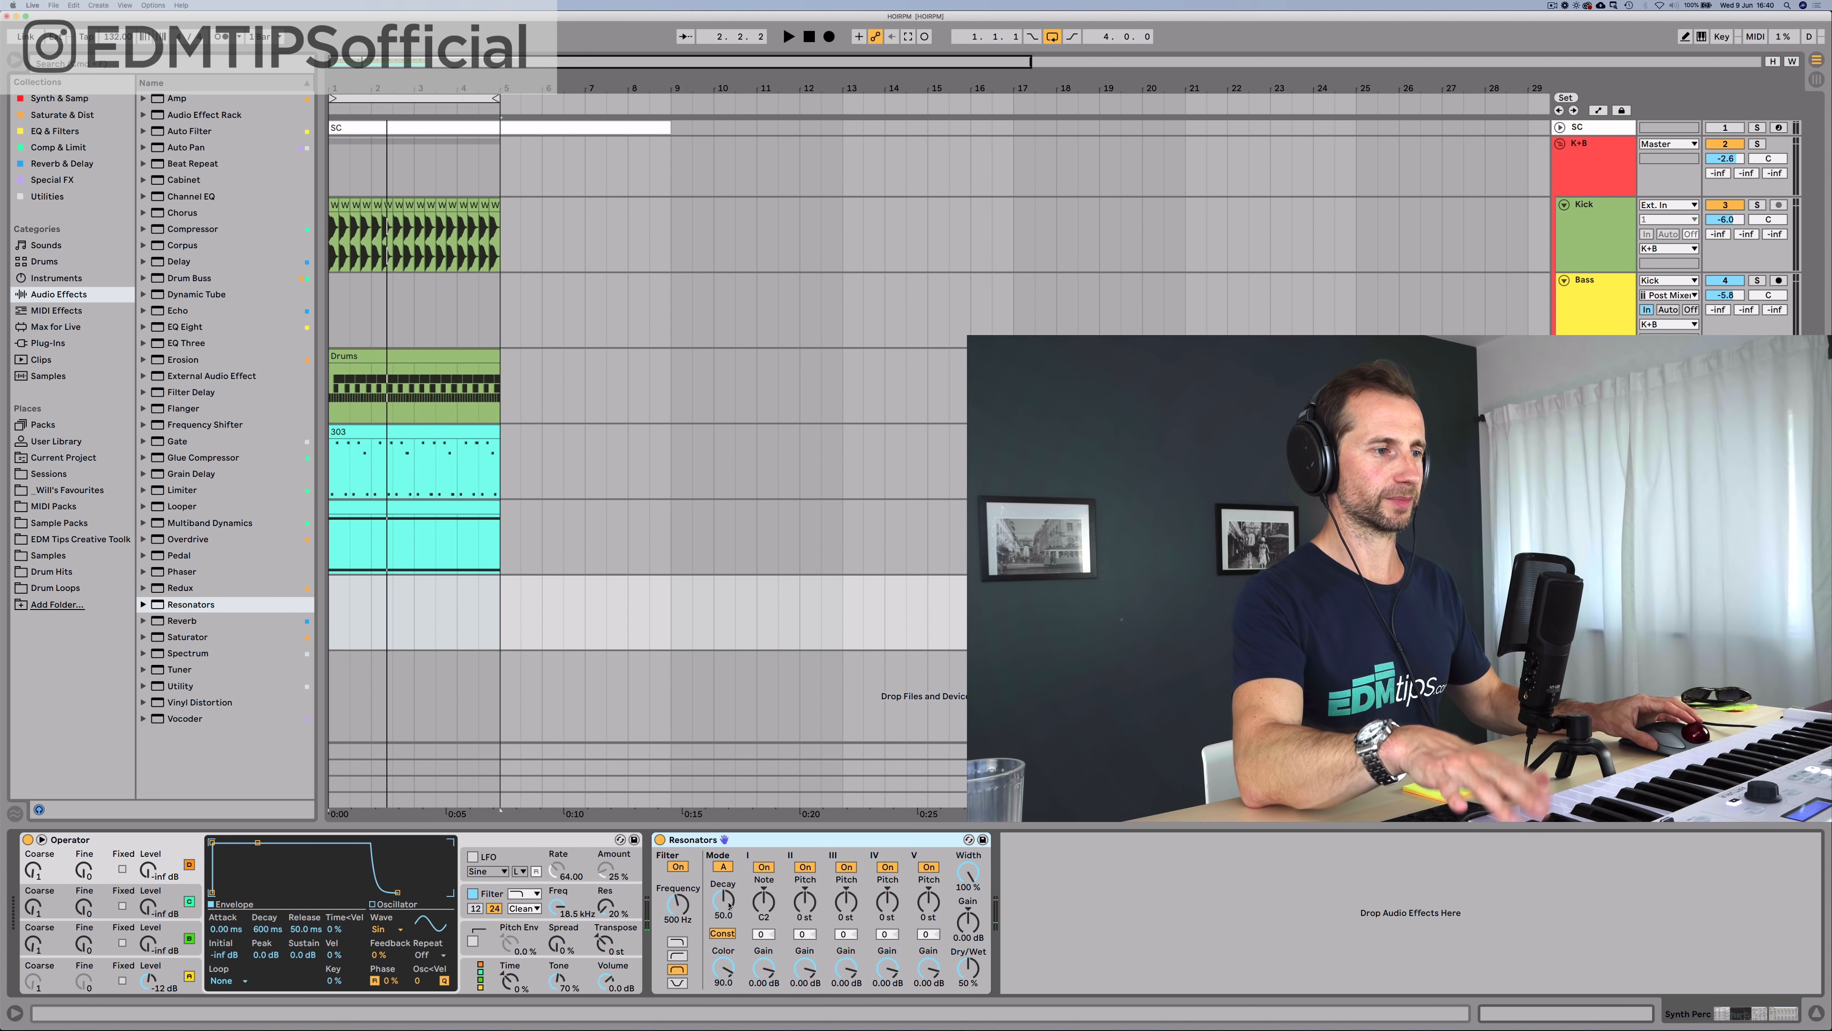
pyautogui.click(760, 897)
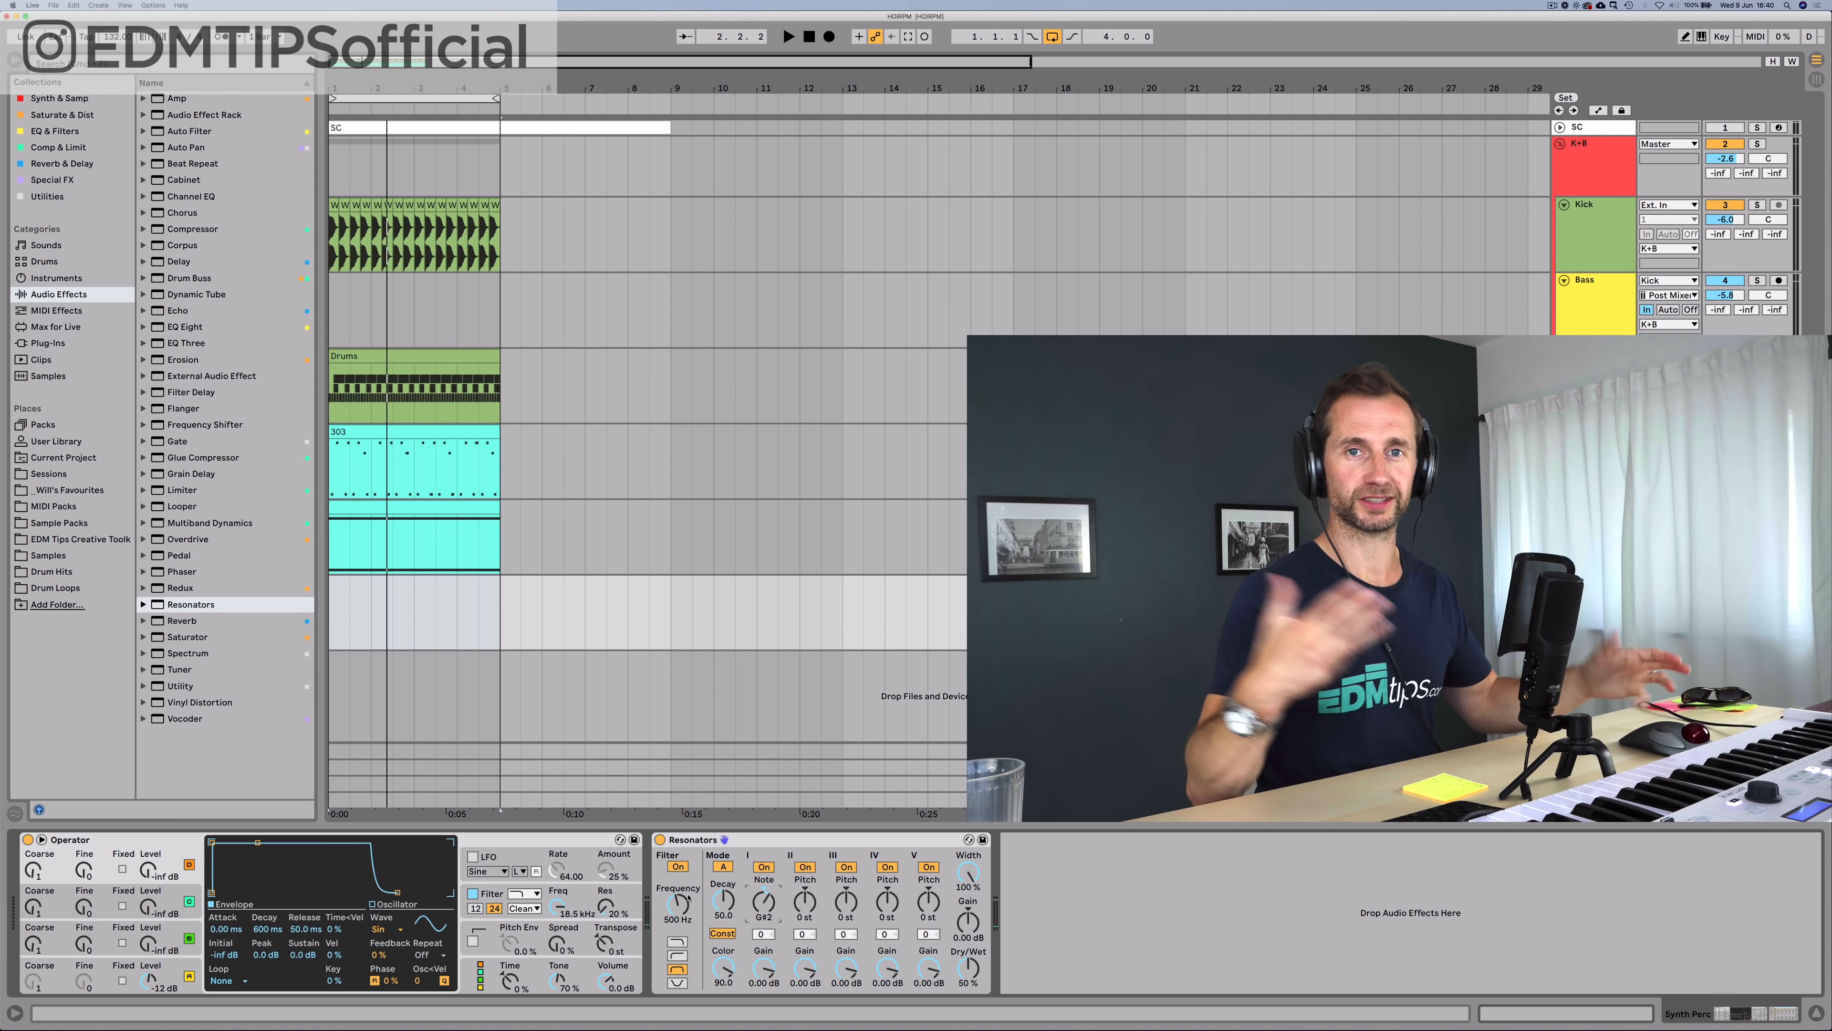
pyautogui.press('space')
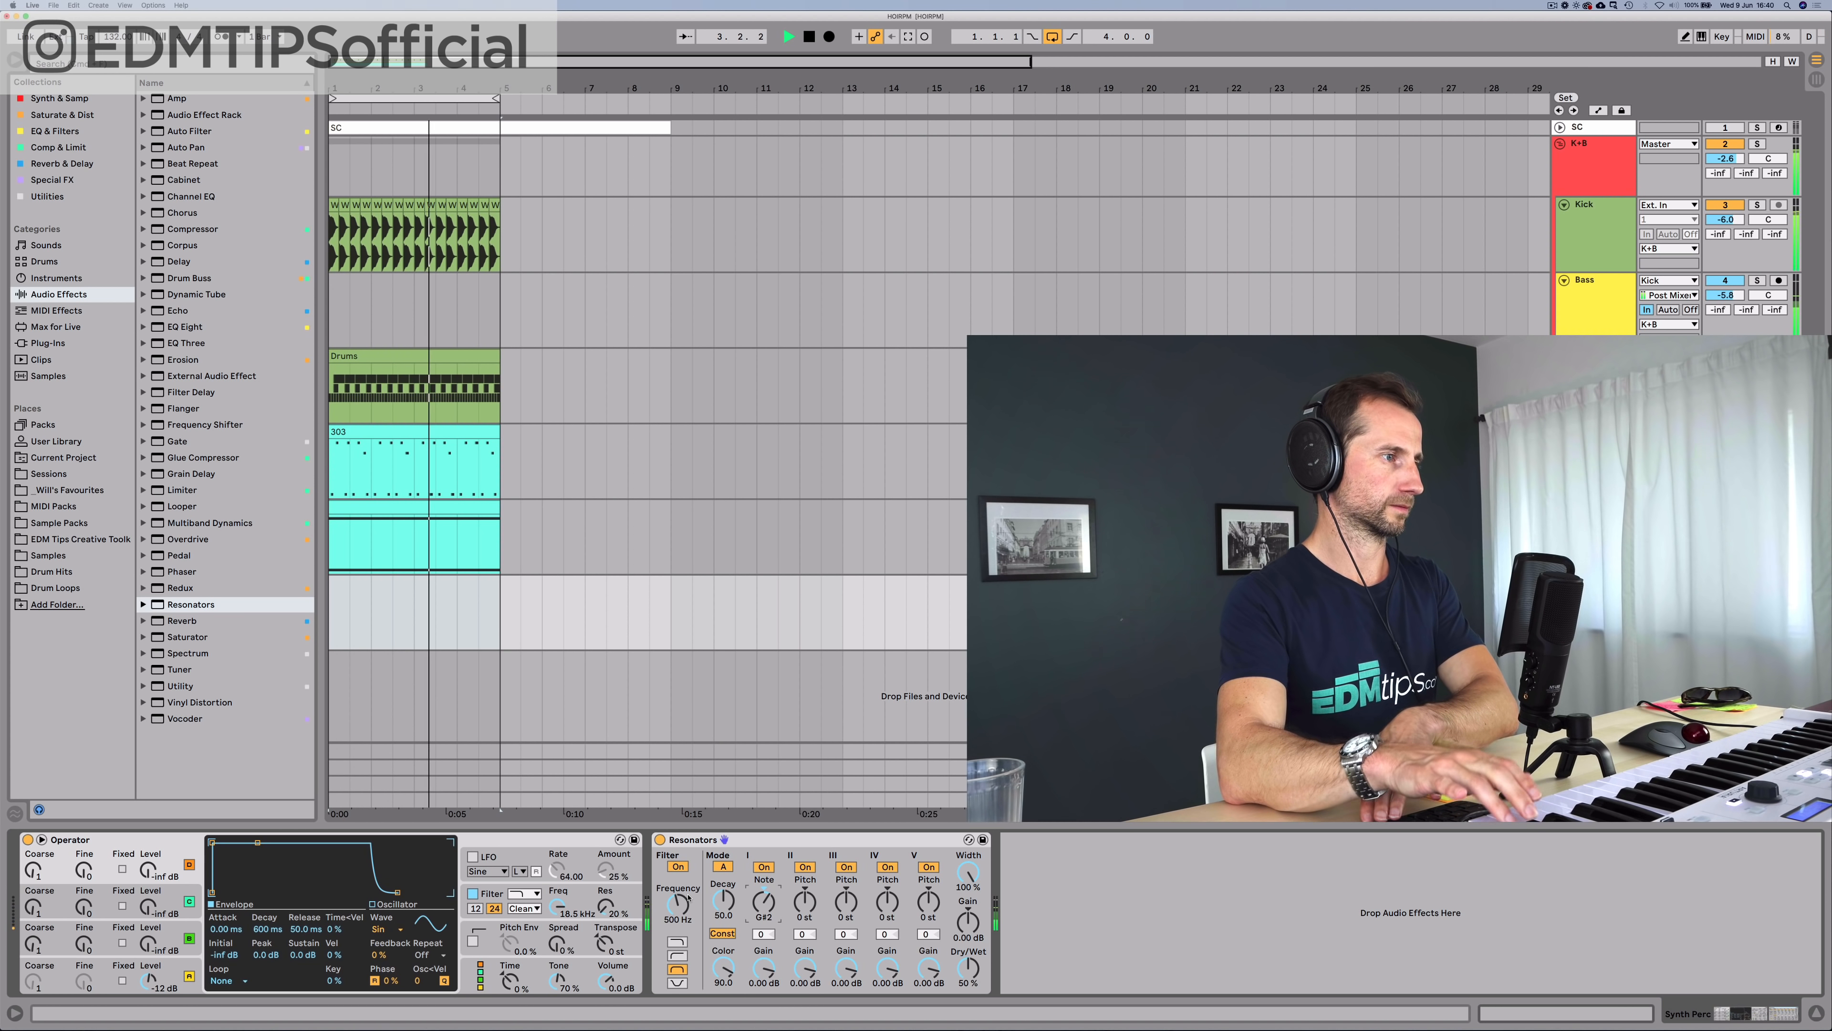
pyautogui.press('space')
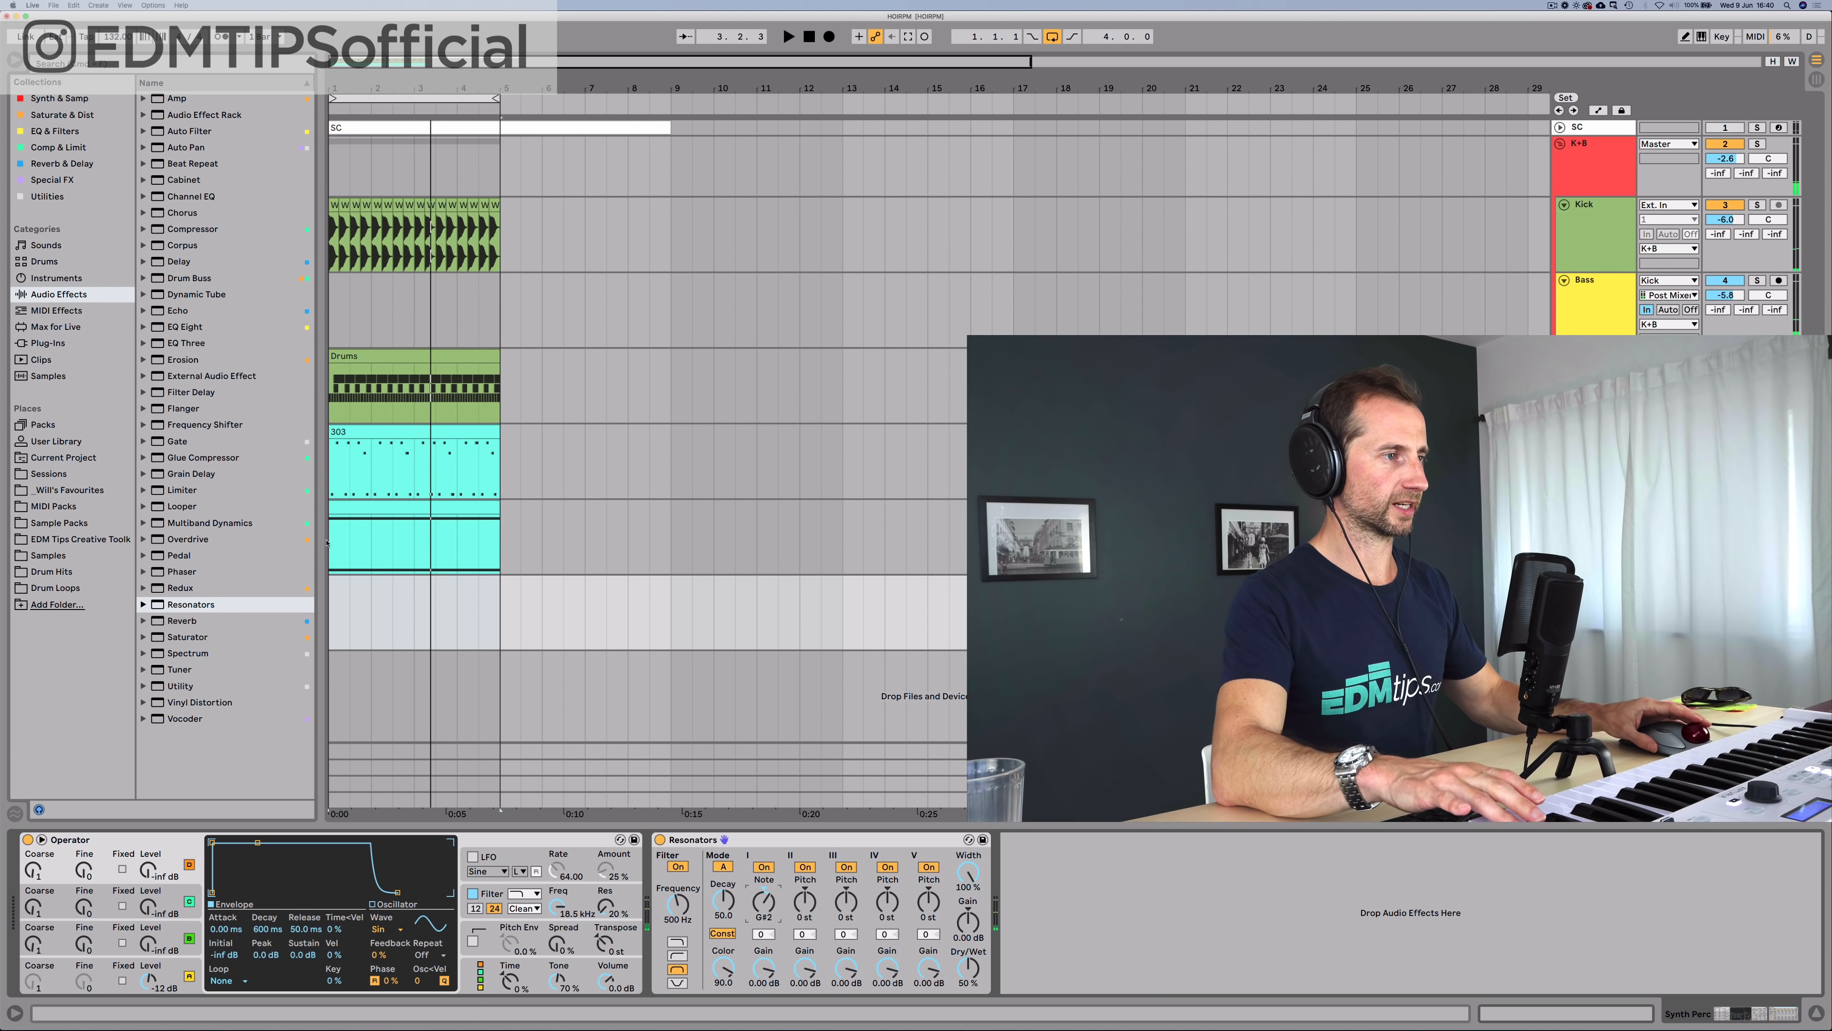
# Step: Insert Vinyl Distortion between Operator and Resonators, set its Pinch to 0.50 at 866 Hz, compare it bypassed, and collapse the device
pyautogui.moveTo(331, 610); pyautogui.dragTo(492, 609)
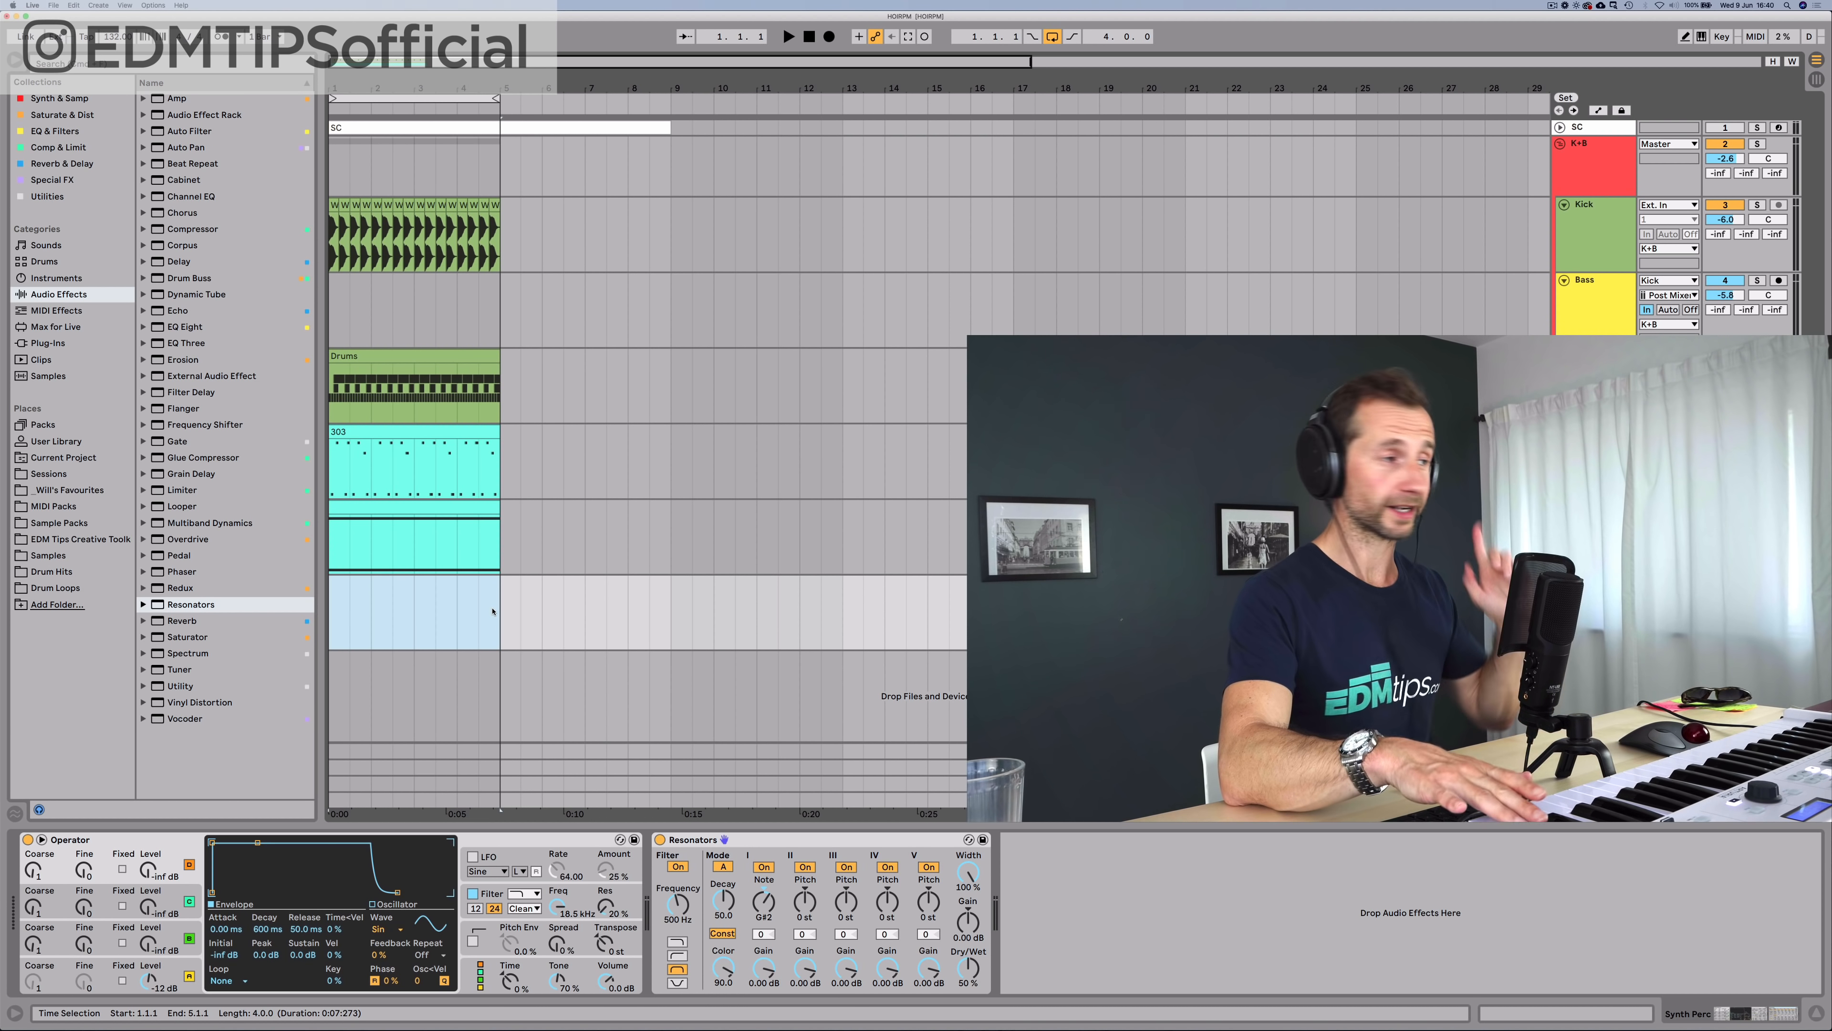
pyautogui.click(169, 704)
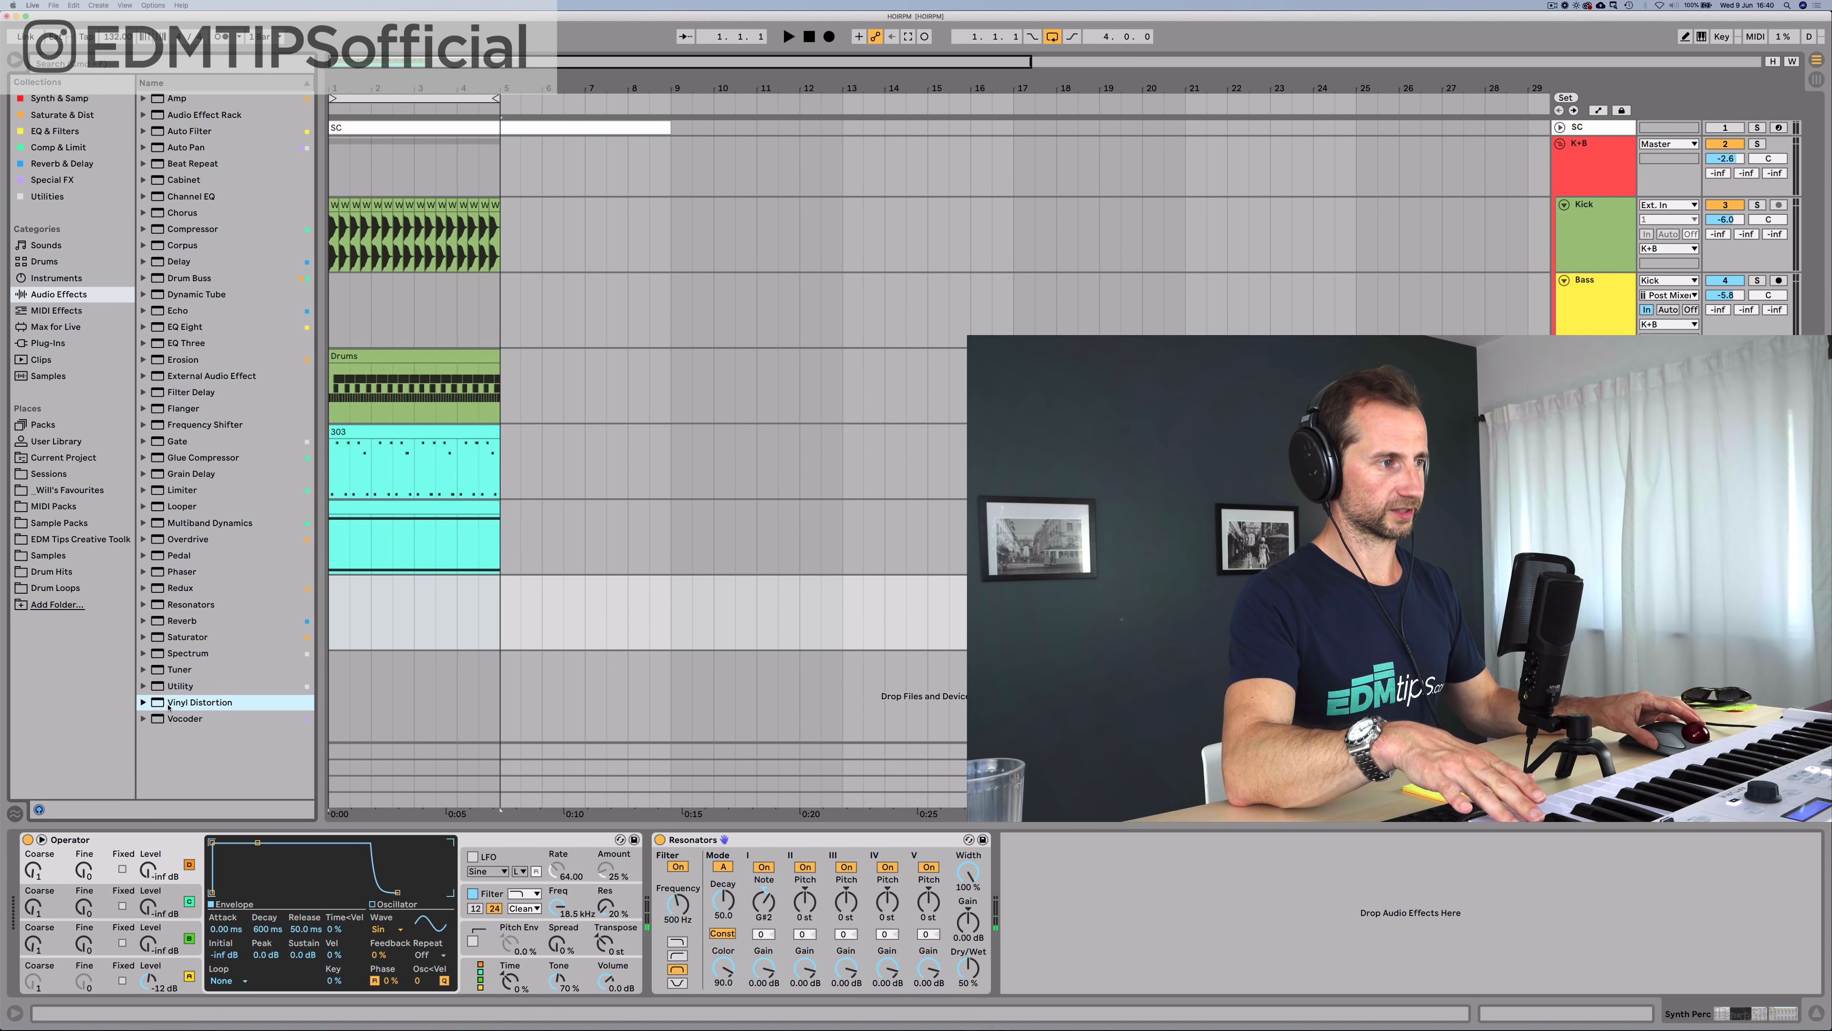
pyautogui.moveTo(334, 753); pyautogui.dragTo(635, 879)
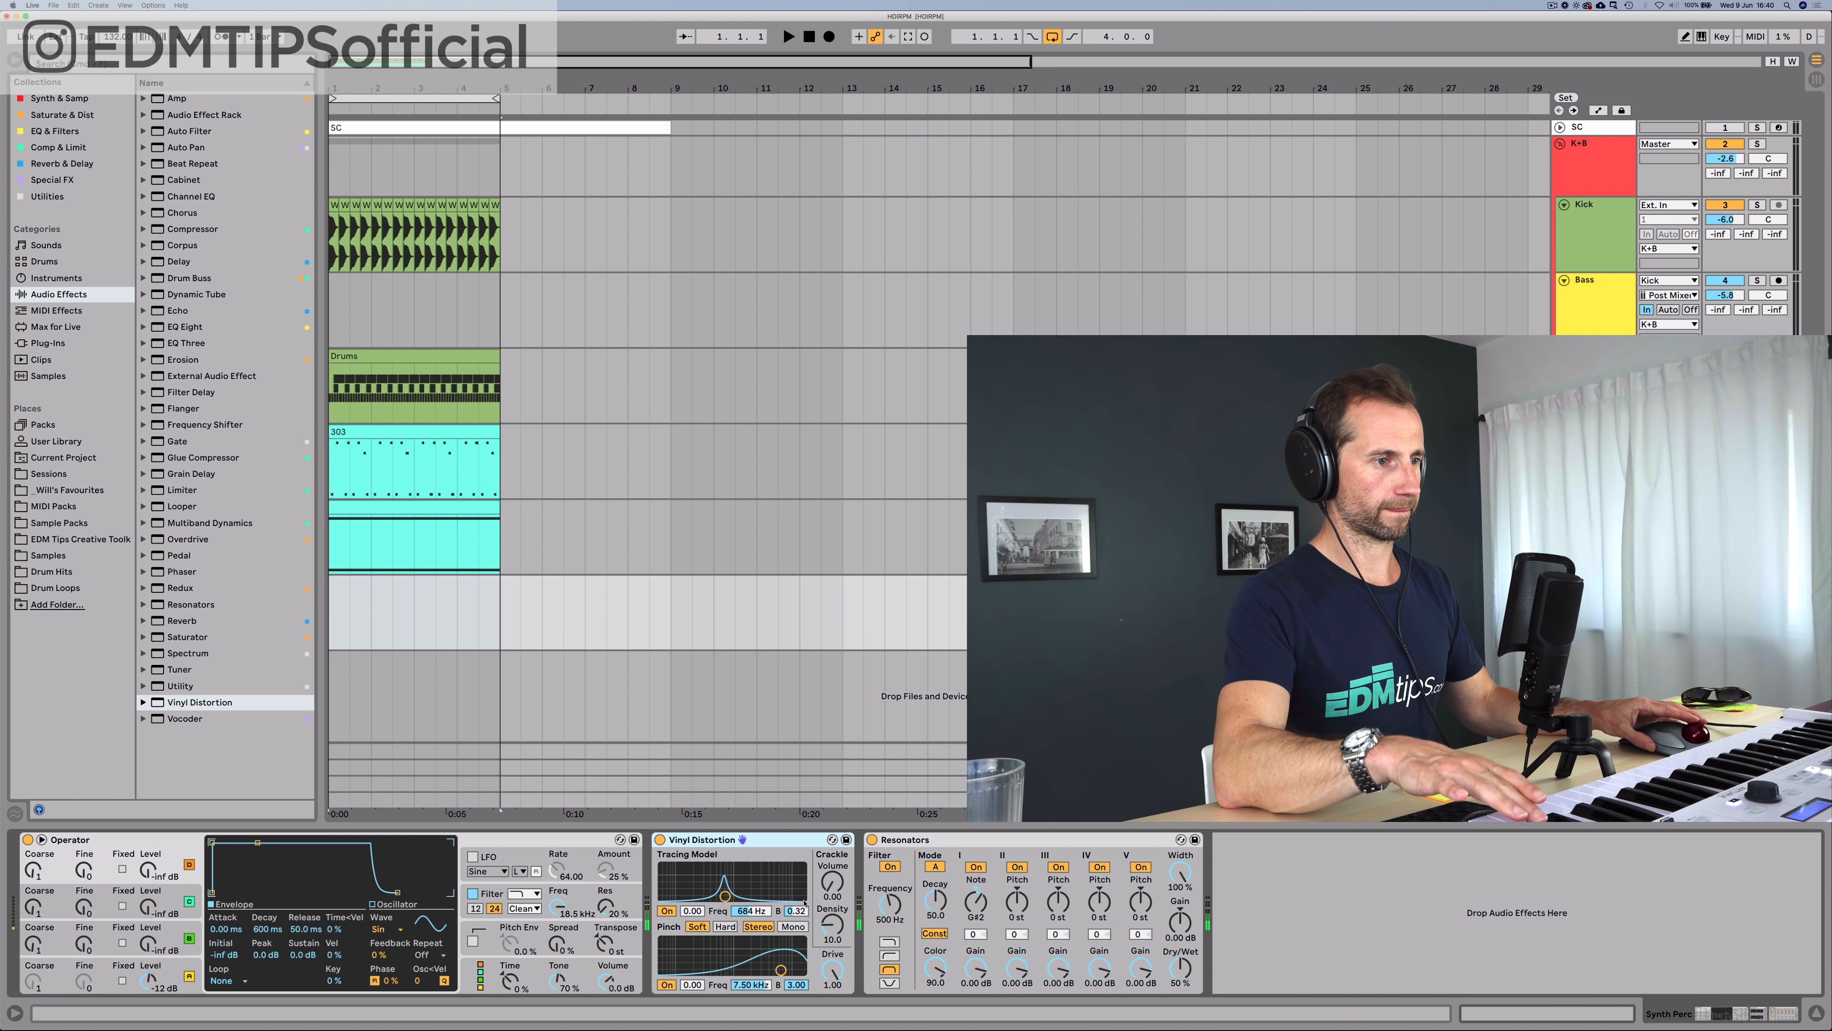
pyautogui.moveTo(718, 955)
pyautogui.mouseDown()
pyautogui.moveTo(761, 956)
pyautogui.moveTo(730, 953)
pyautogui.mouseUp()
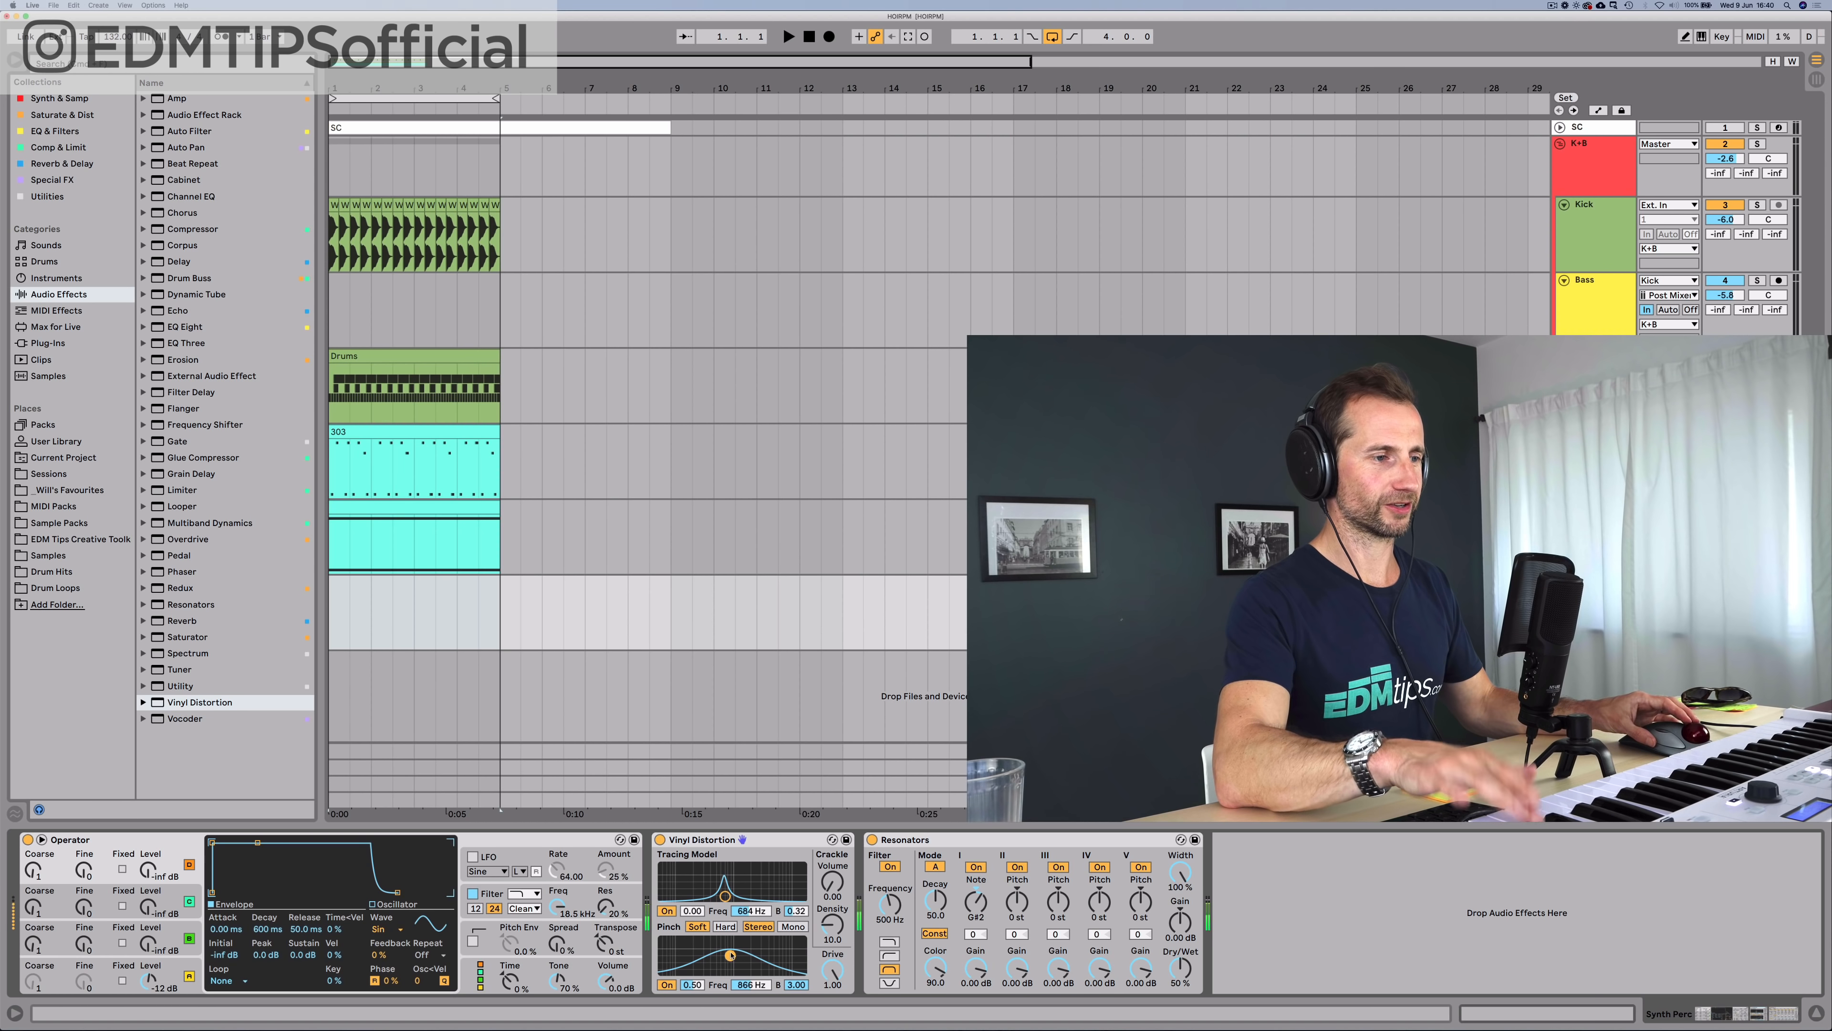
pyautogui.click(659, 839)
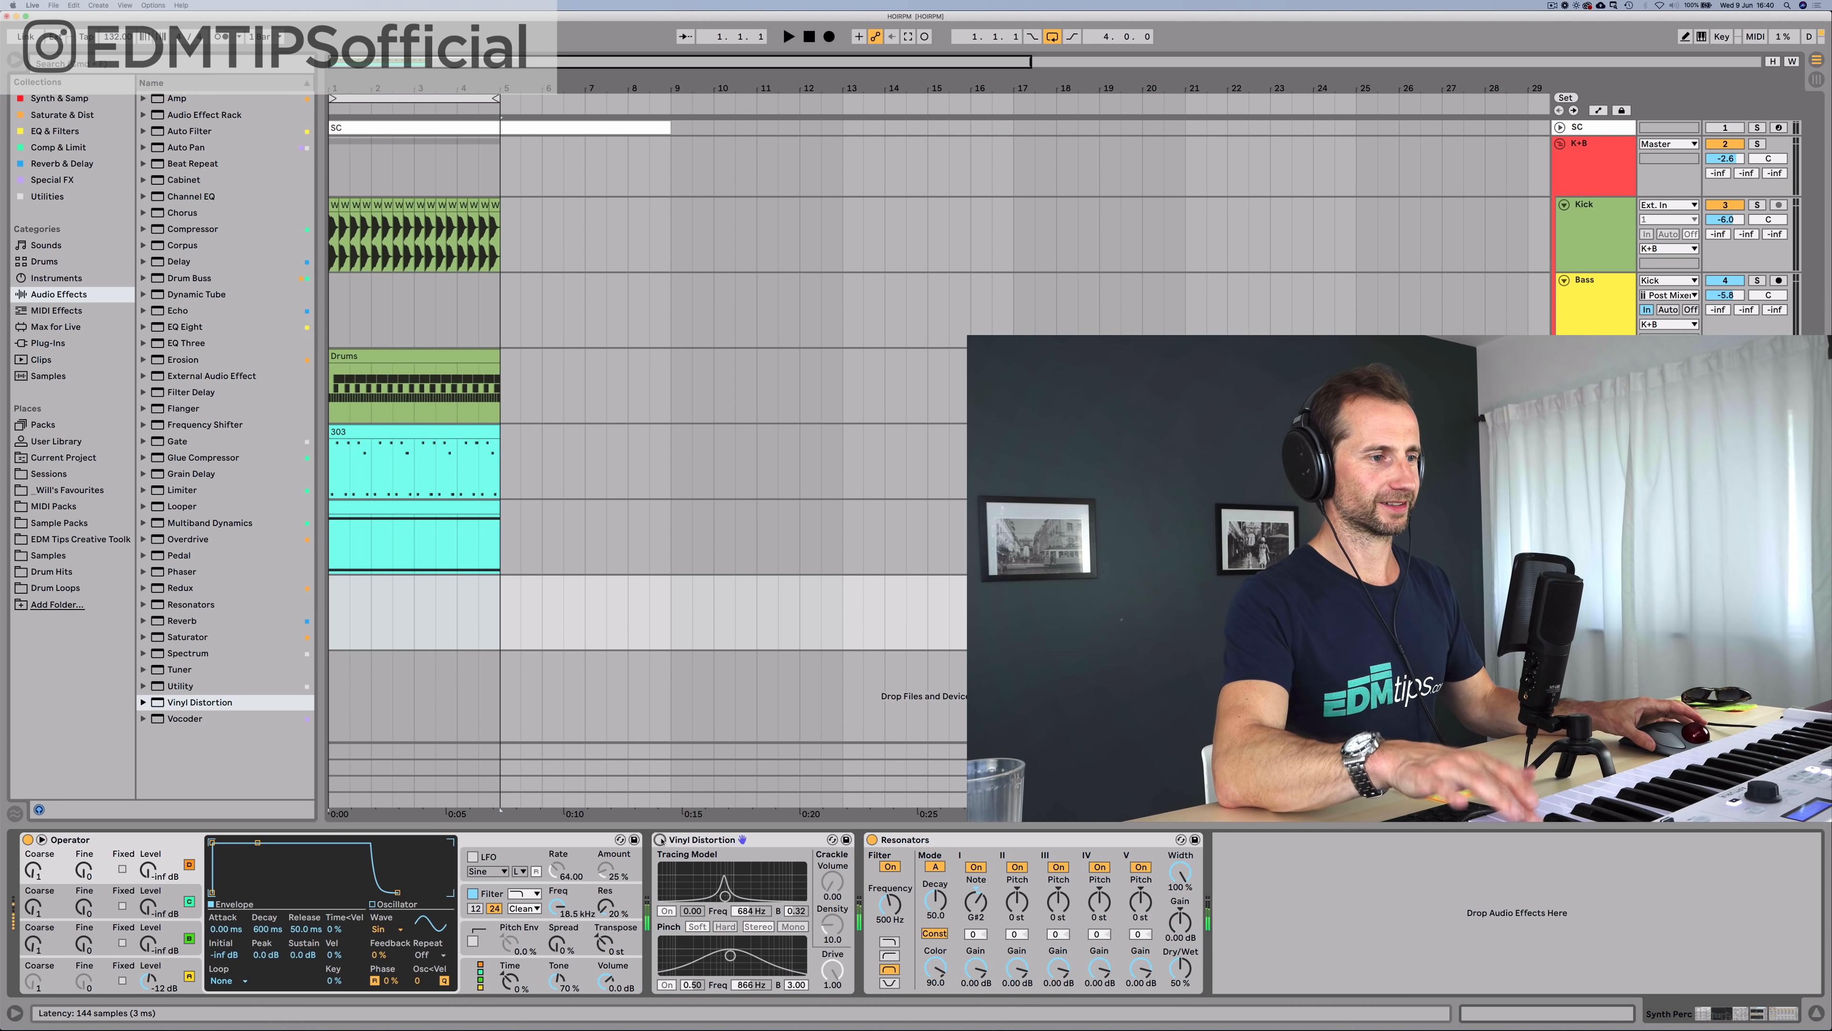
pyautogui.doubleClick(763, 840)
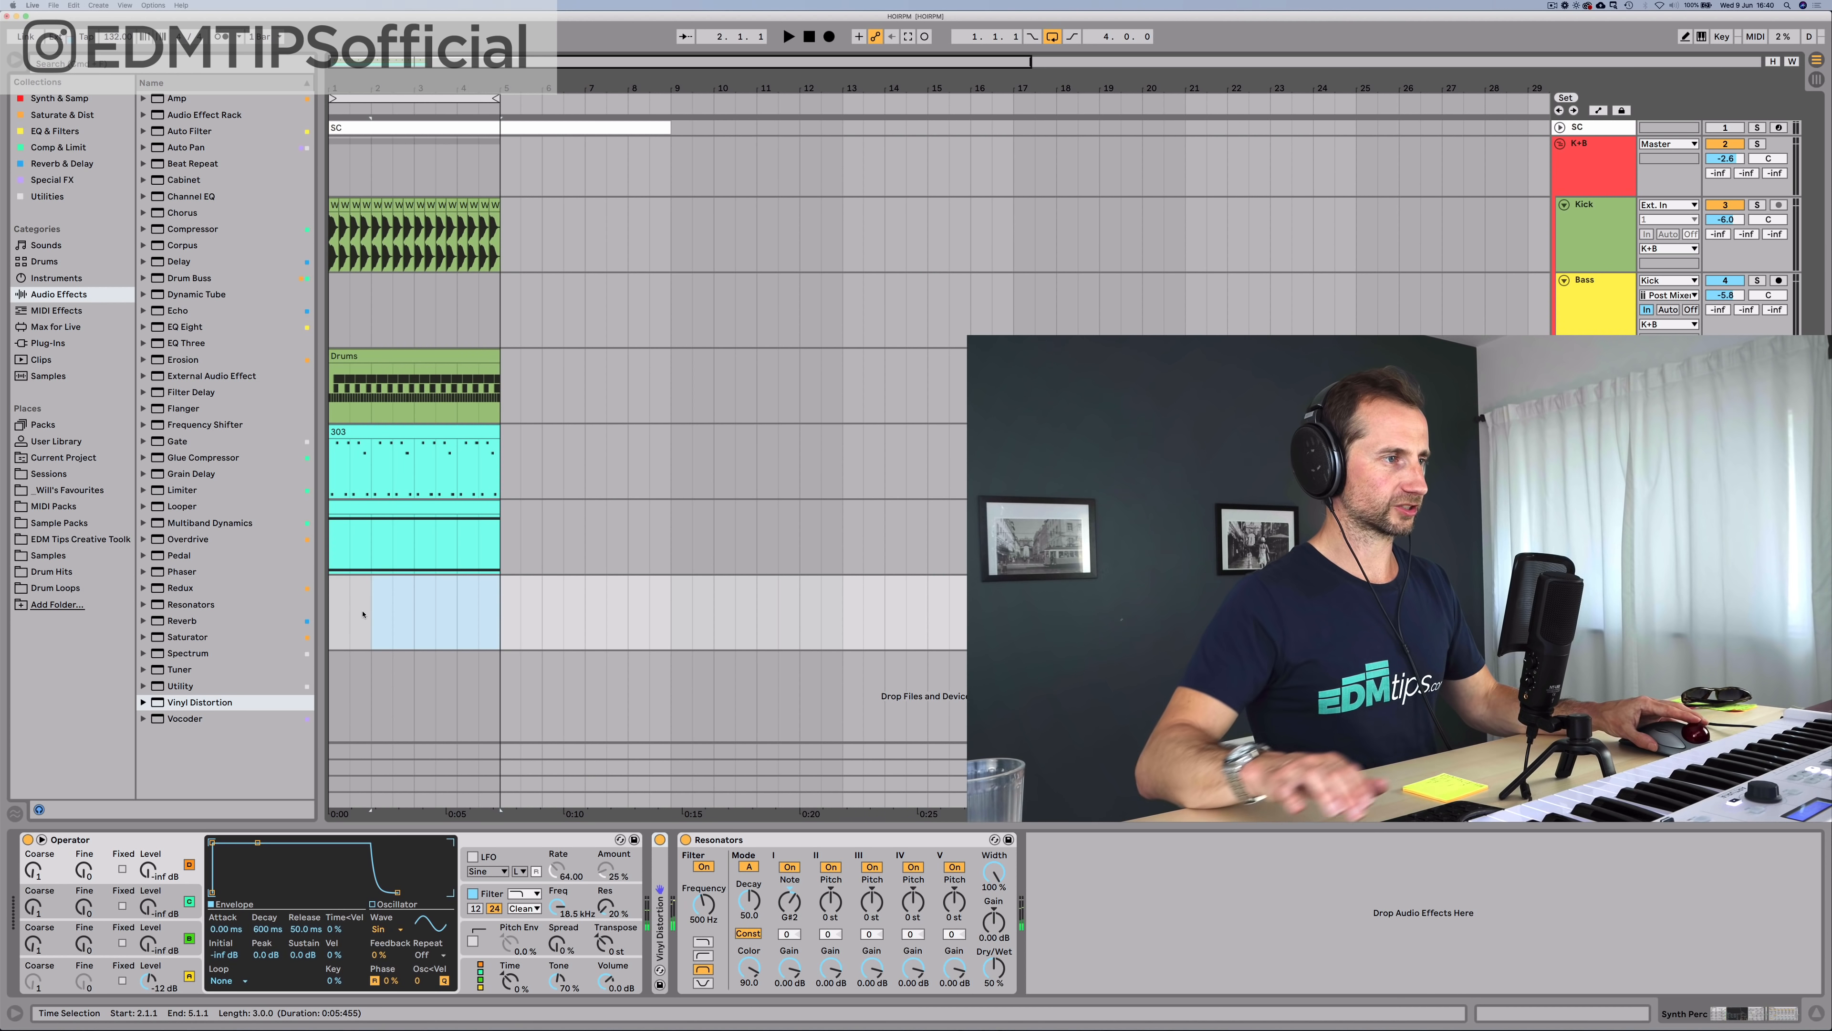
# Step: Create an empty four-bar MIDI clip from bar 1 on the Synth Perc track and set its note grid to 1/16
pyautogui.press('super+shift+m')
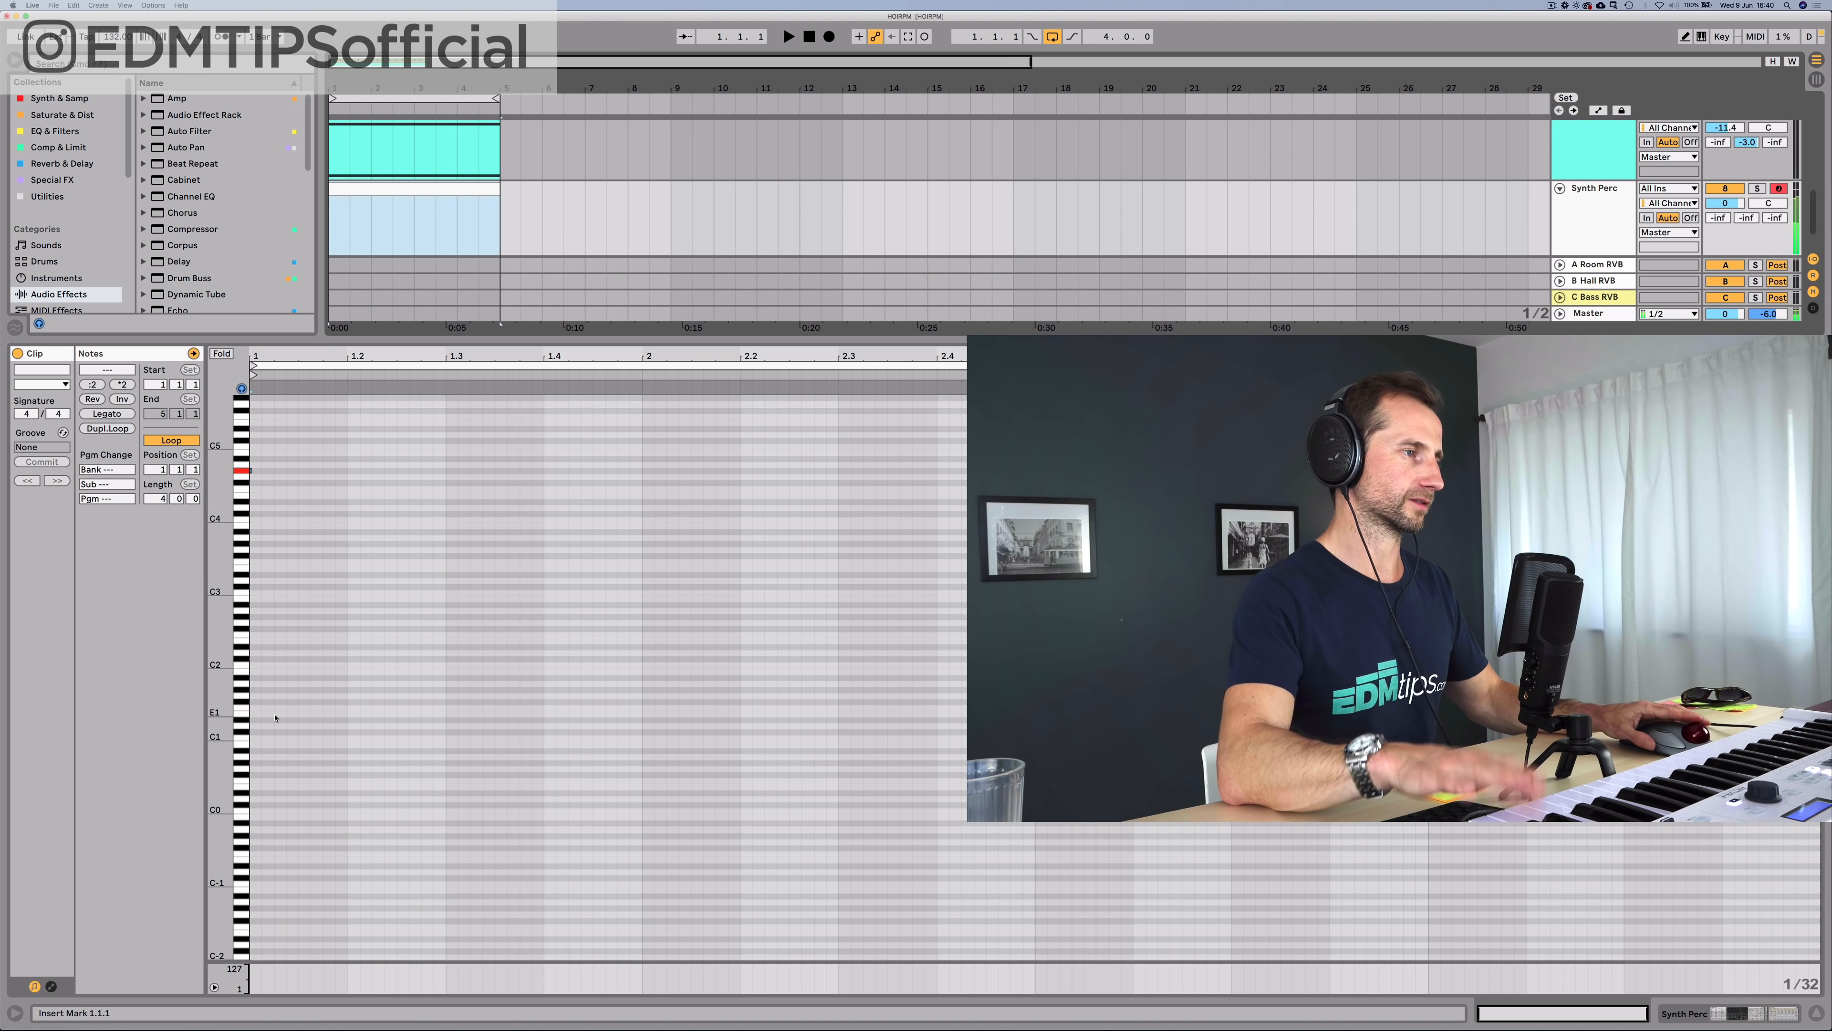
pyautogui.press('space')
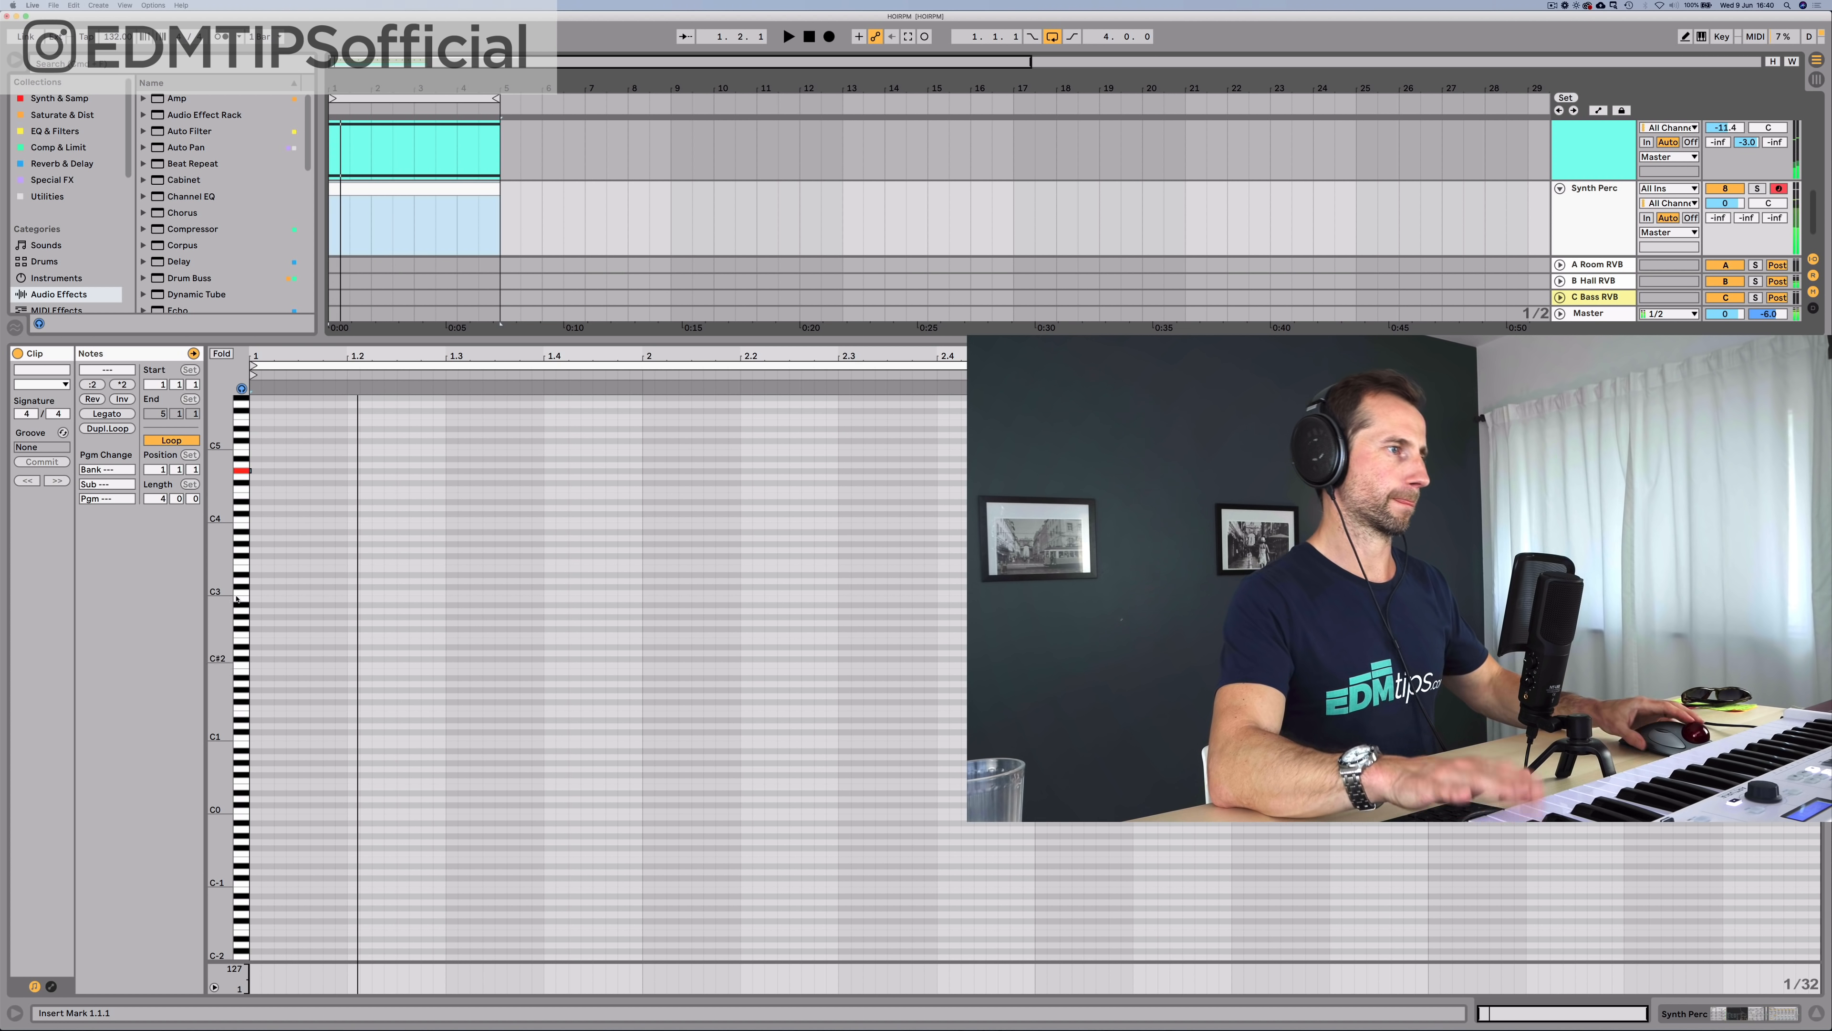
pyautogui.press('super+2')
pyautogui.press('super+2')
pyautogui.press('super+2')
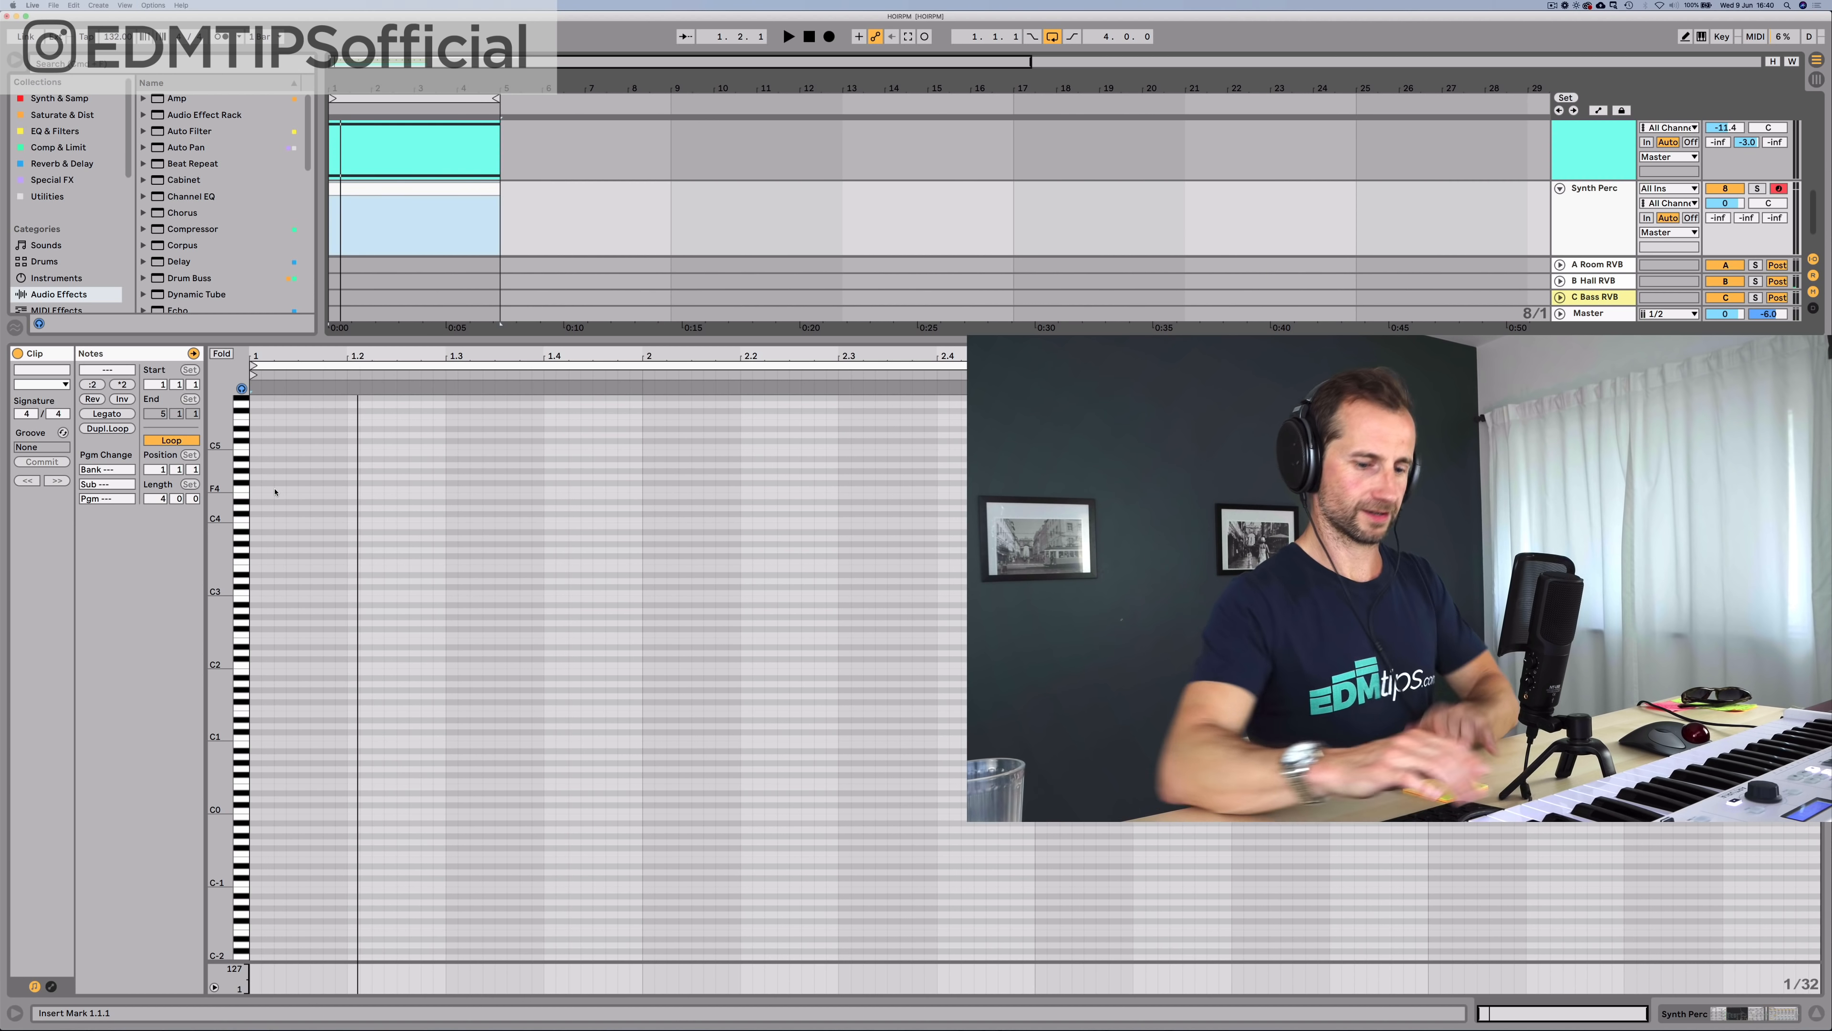
pyautogui.click(275, 491)
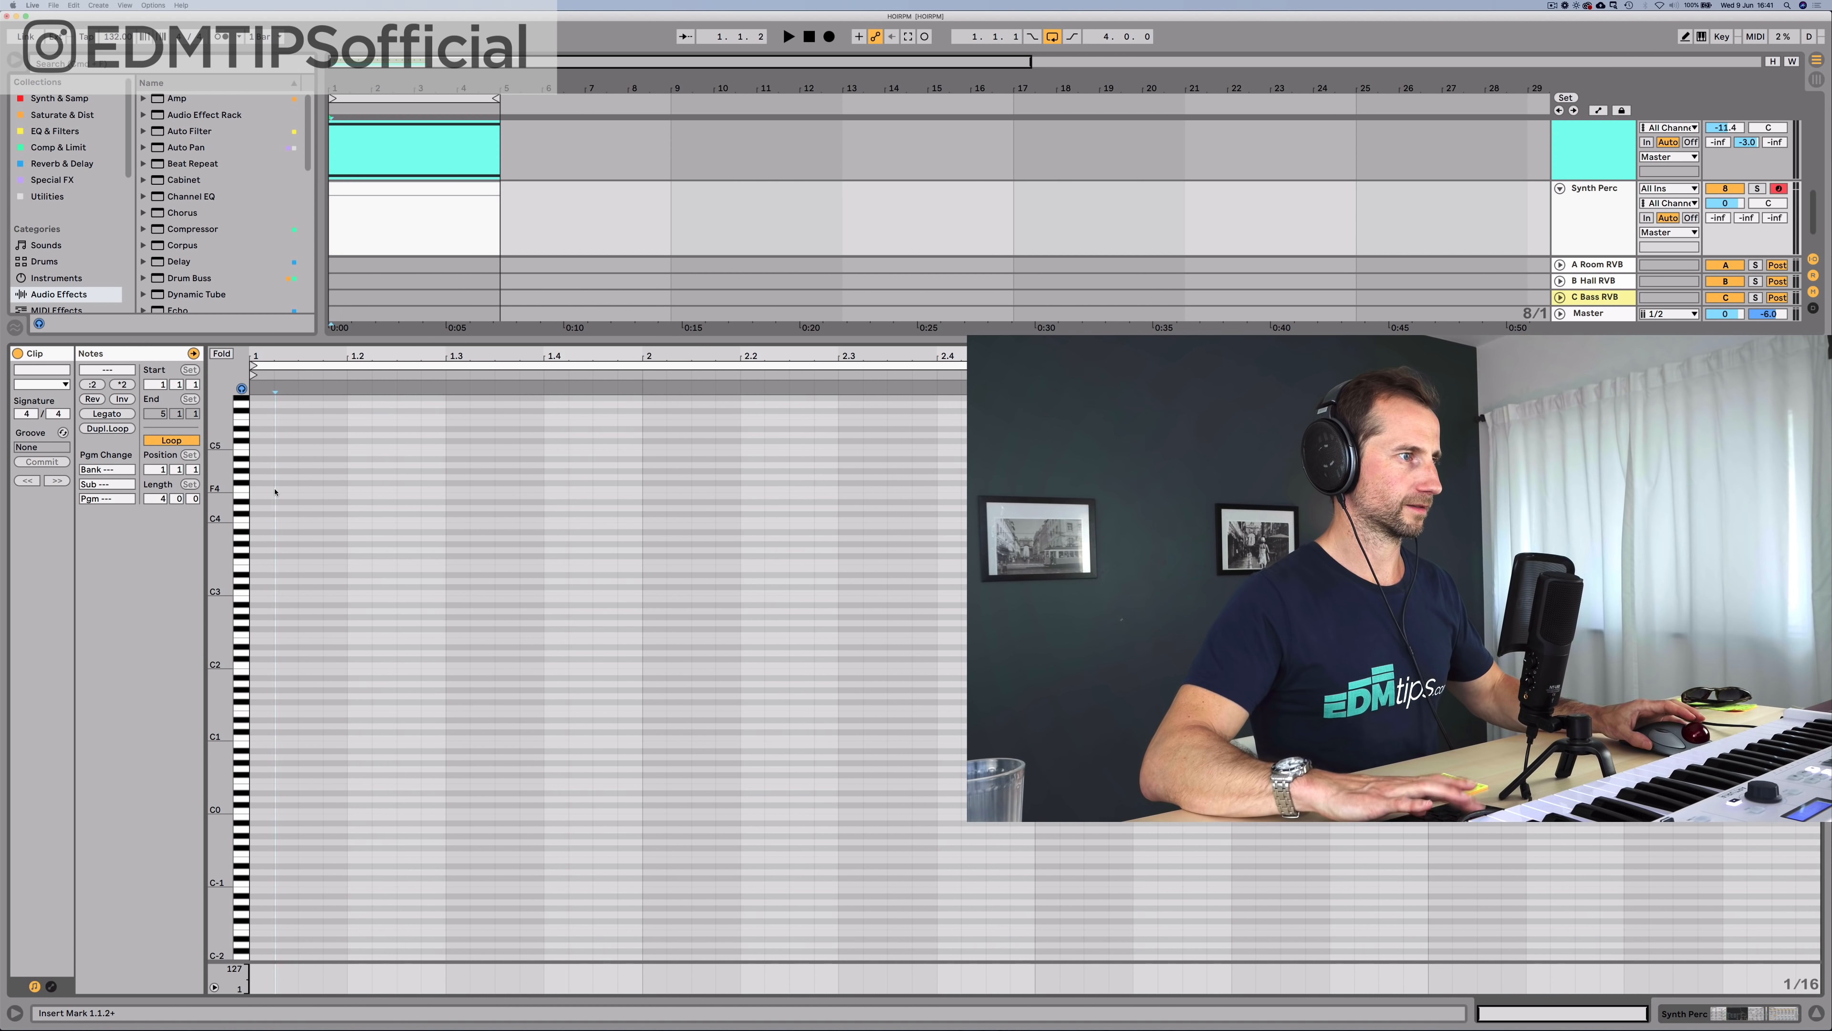
pyautogui.press('super+2')
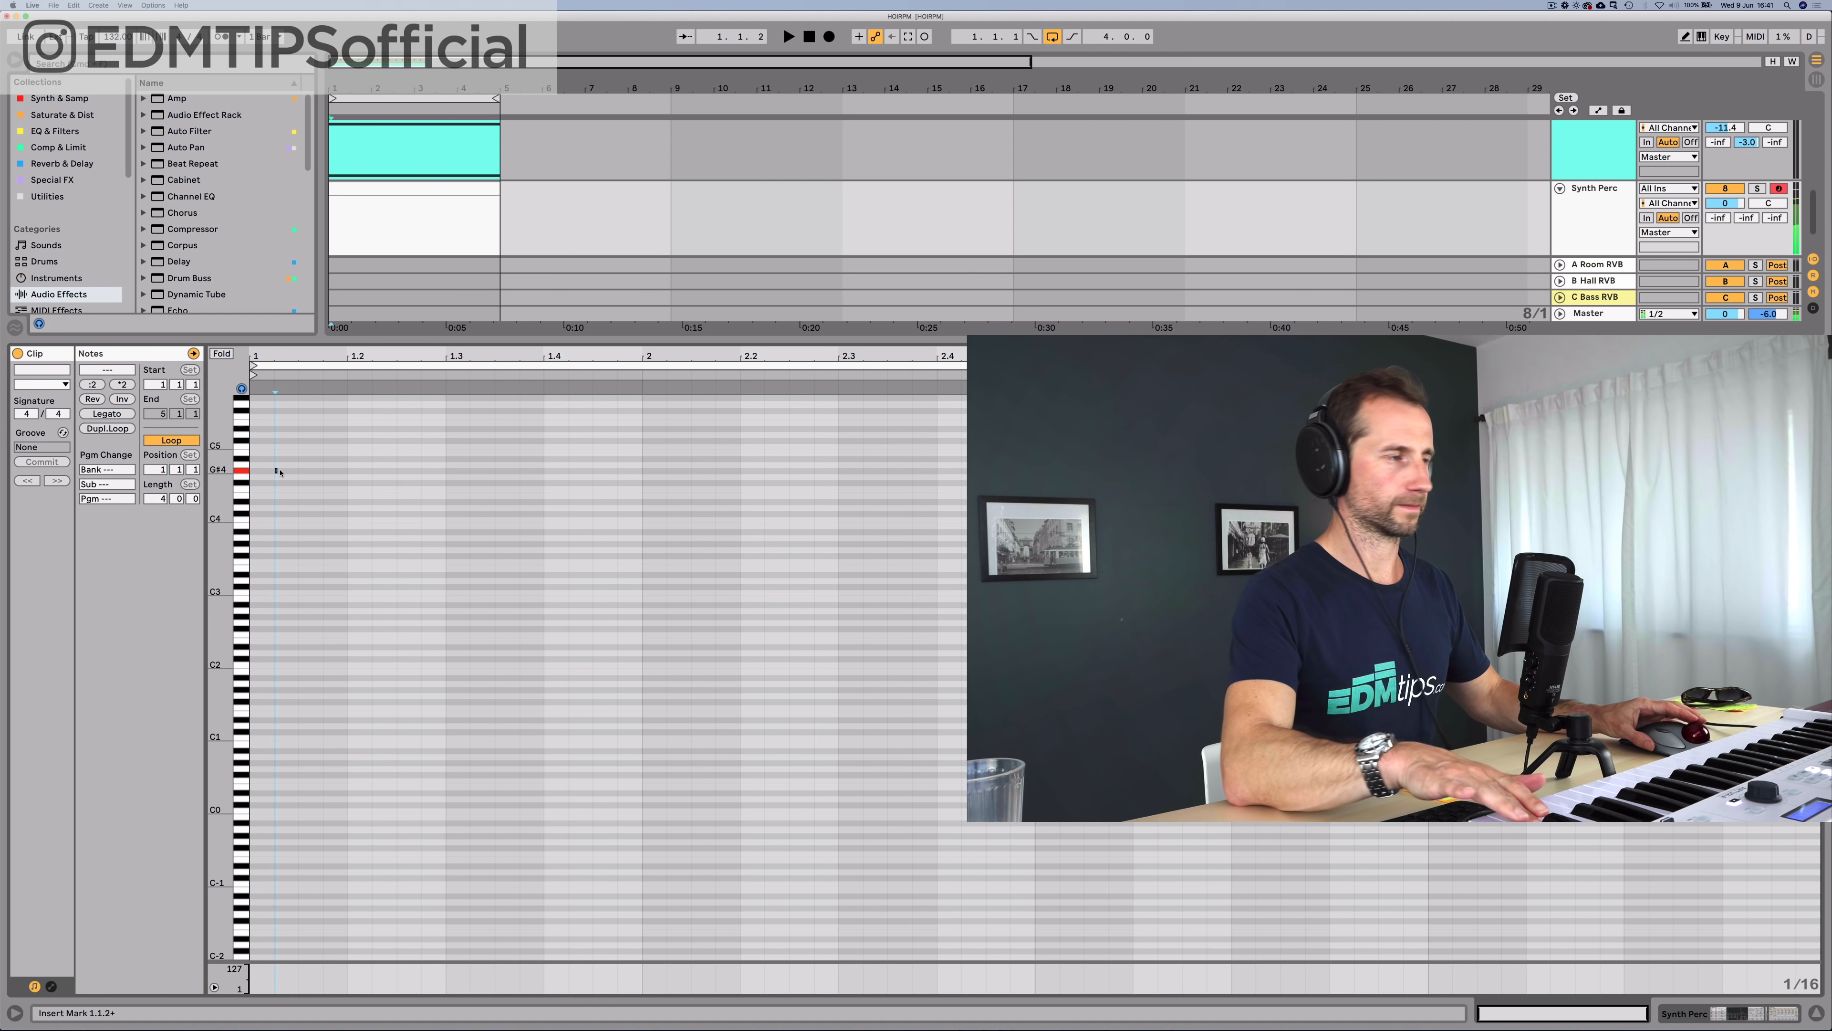
# Step: Enter 1/16 G#4 notes in bar 1 at 1.1.2, 1.1.4, 1.2.4, 1.3.2, 1.3.4 and 1.4.4, auditioning the rhythm in between
pyautogui.doubleClick(282, 471)
pyautogui.press('space')
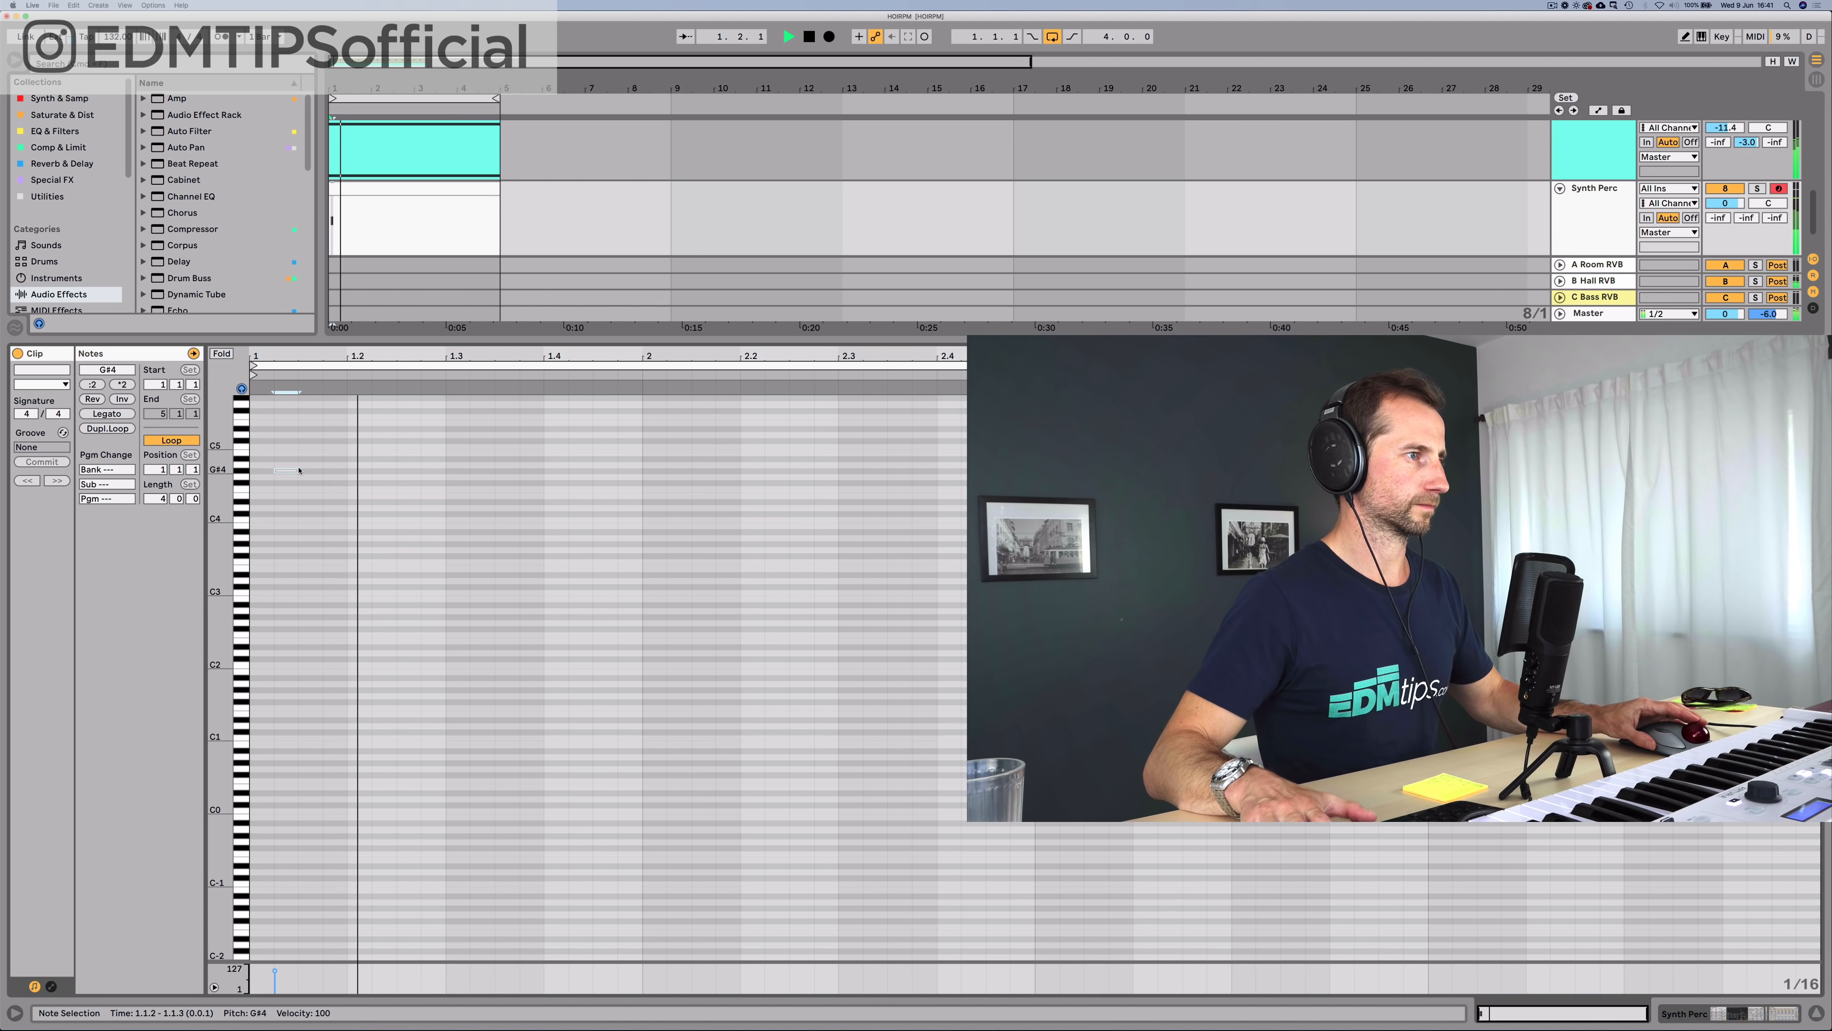
pyautogui.press('space')
pyautogui.doubleClick(332, 470)
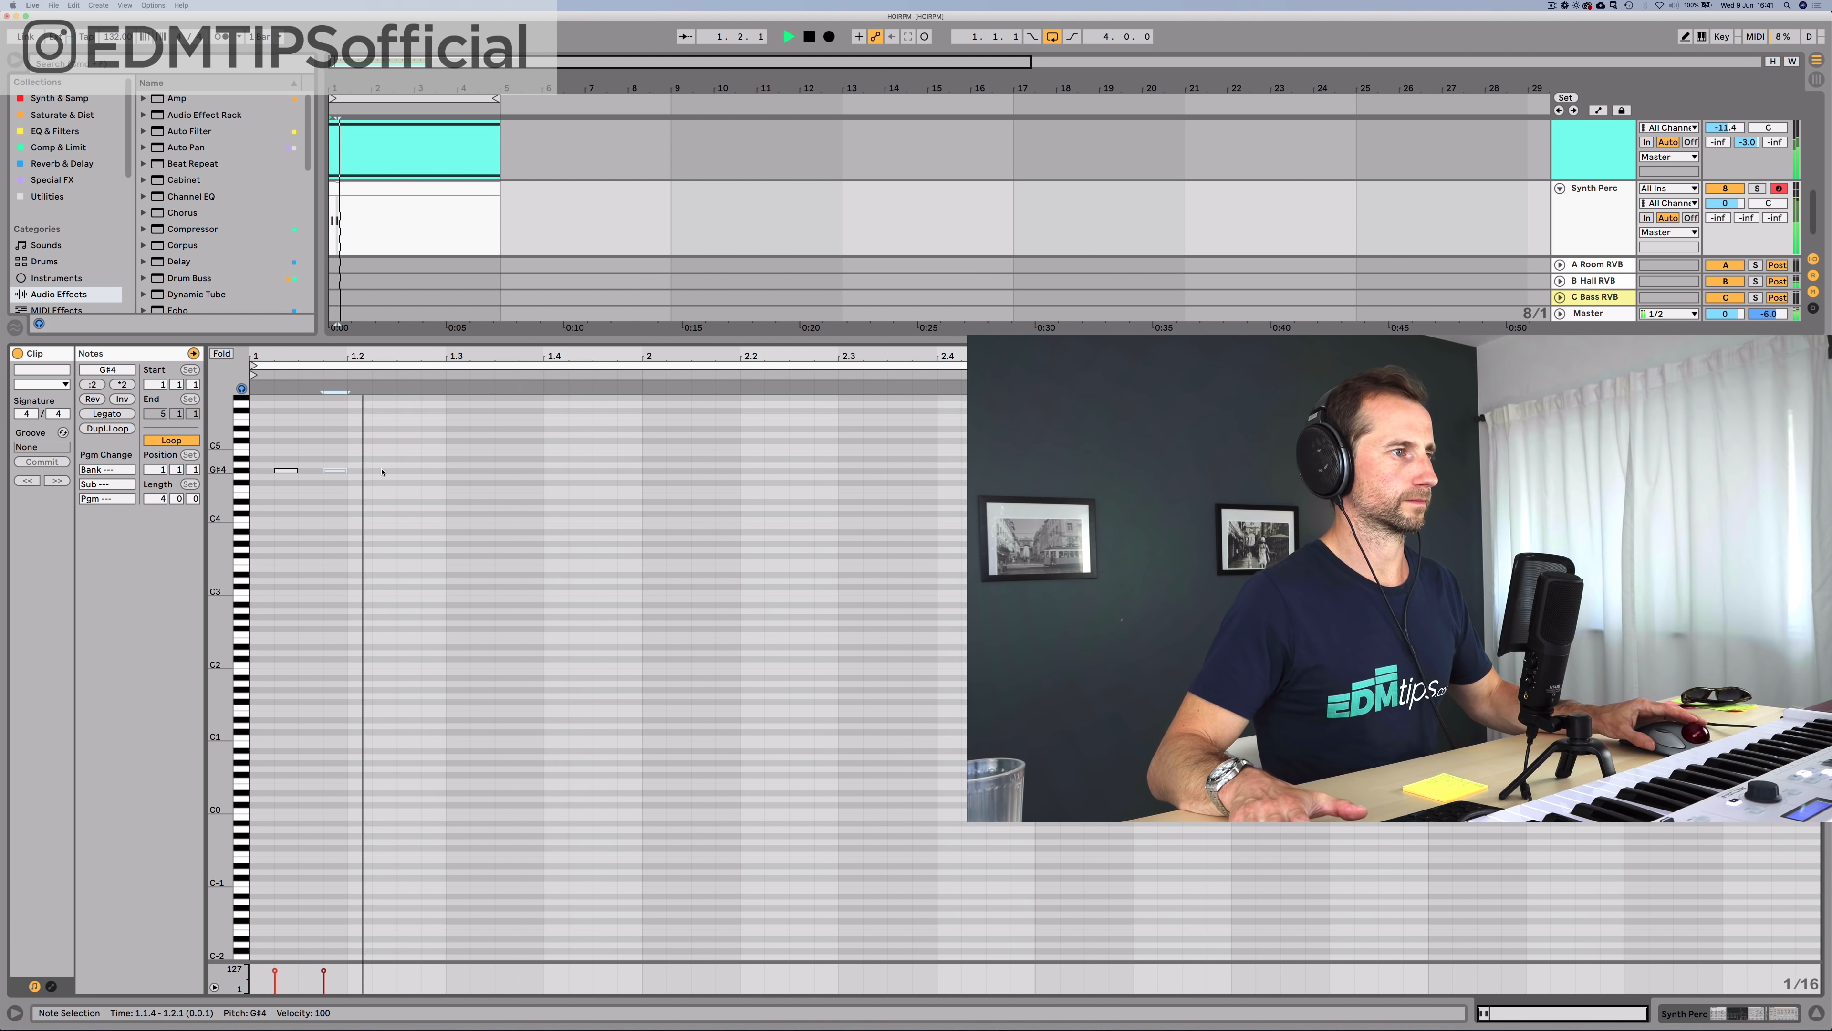
pyautogui.press('space')
pyautogui.doubleClick(426, 471)
pyautogui.press('space')
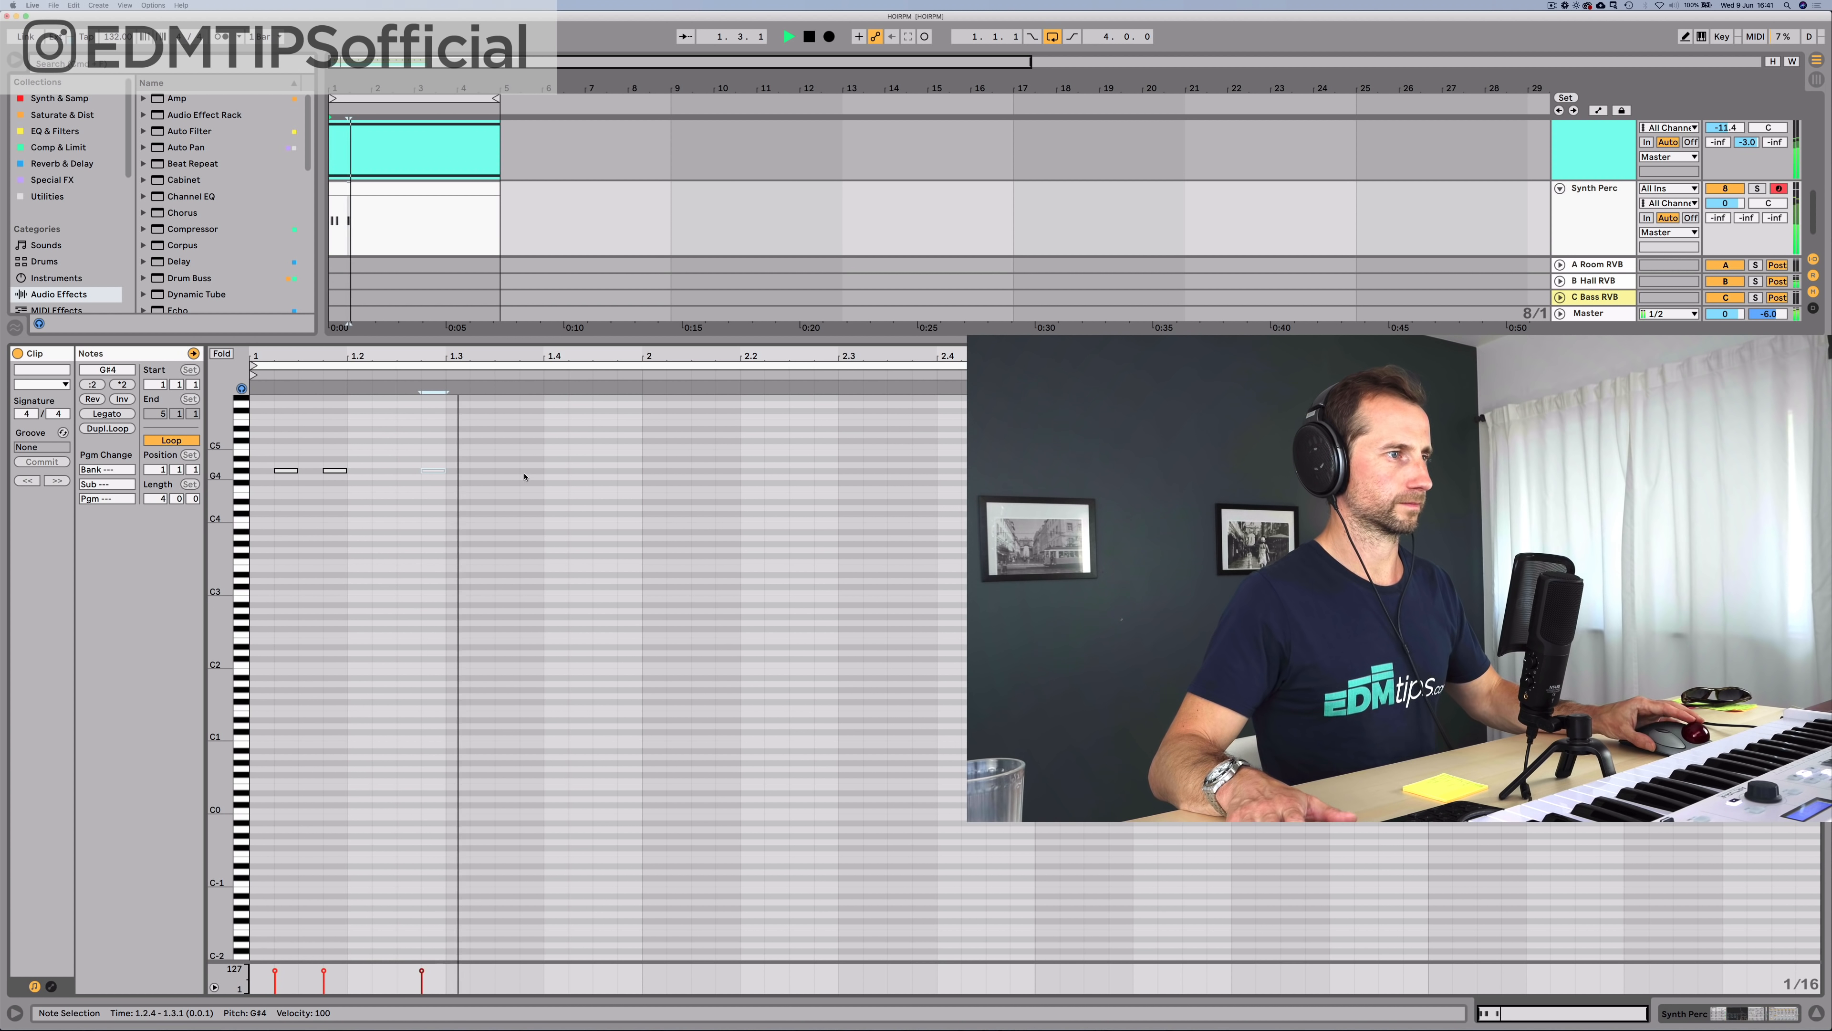
pyautogui.press('space')
pyautogui.doubleClick(491, 471)
pyautogui.doubleClick(526, 471)
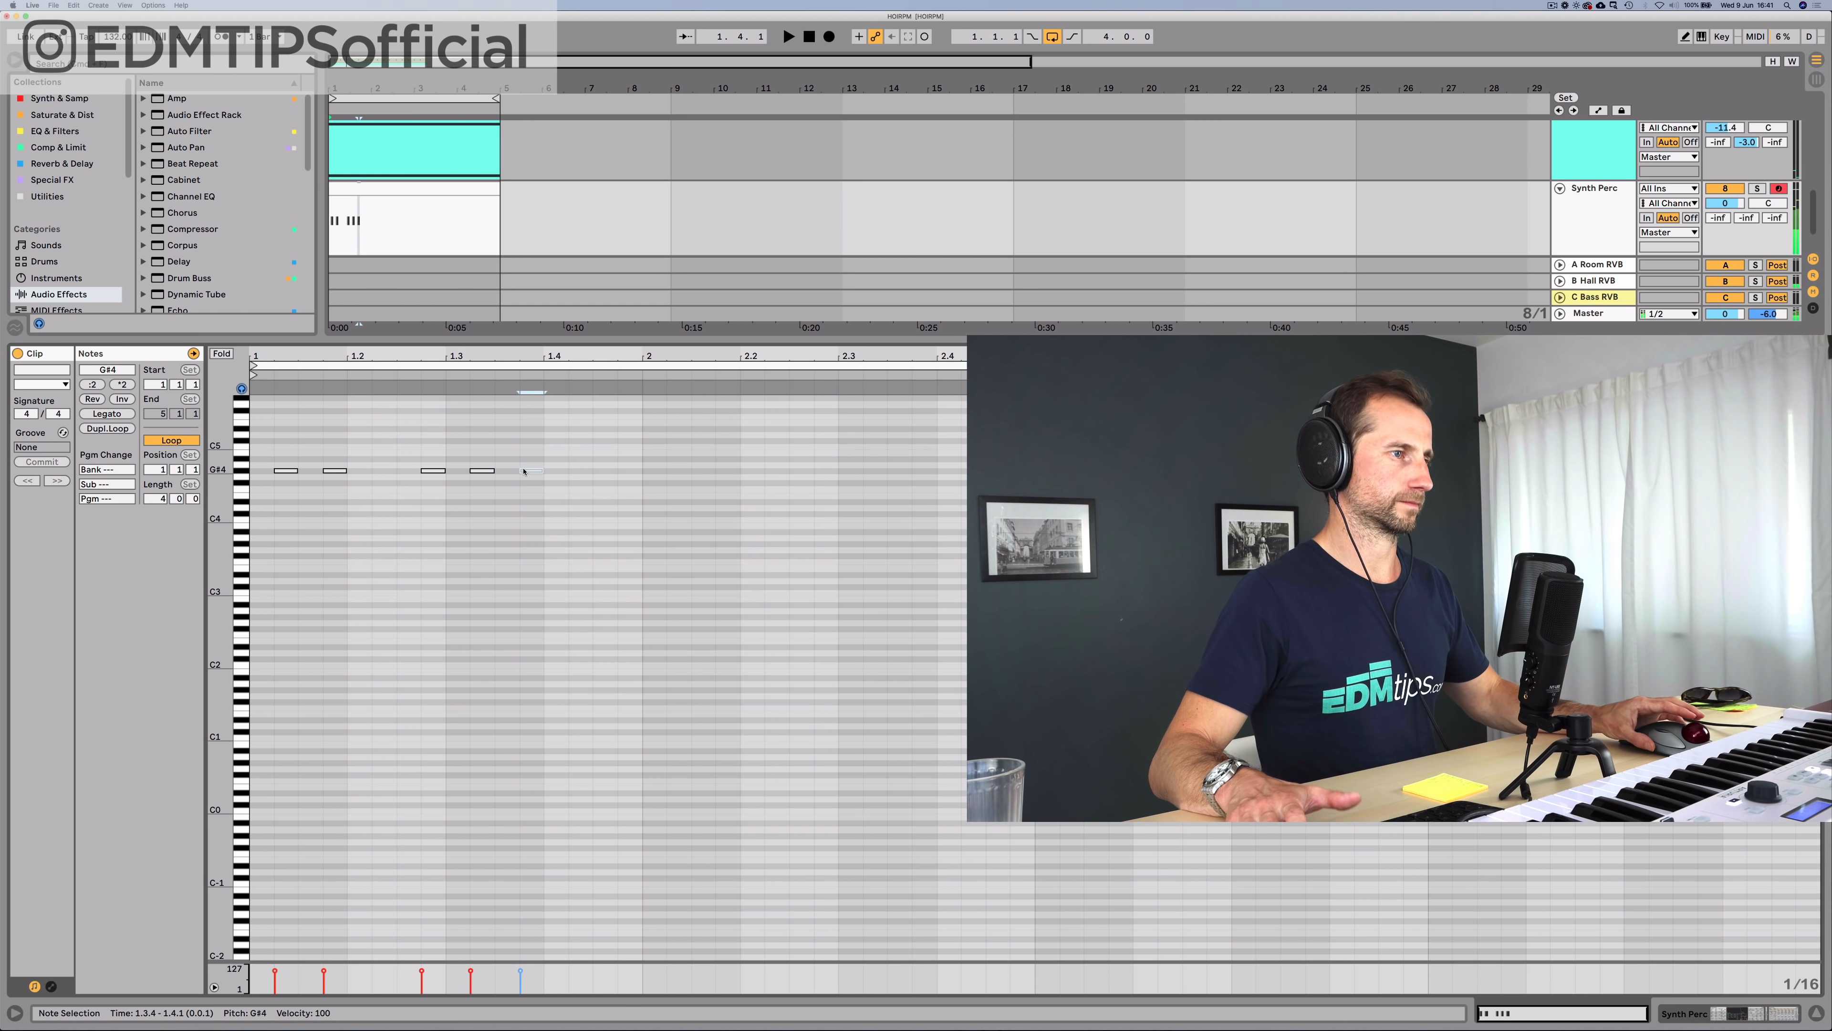
pyautogui.press('space')
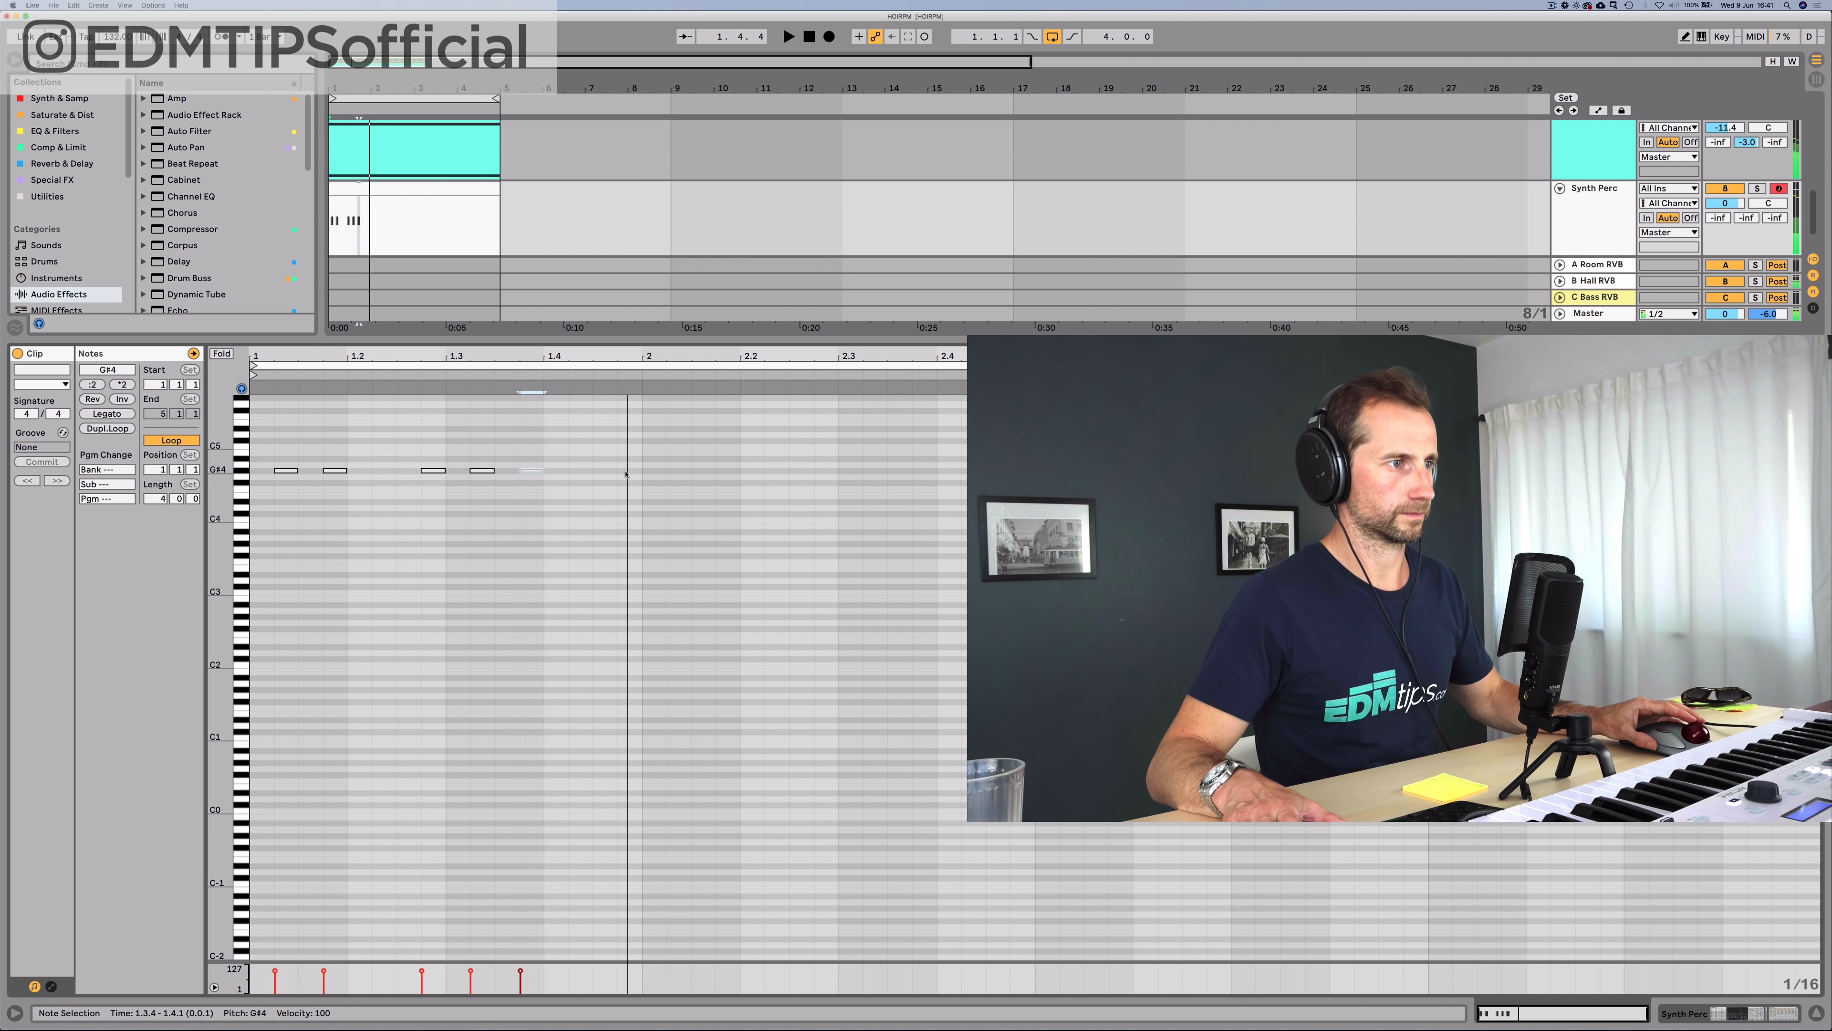
pyautogui.press('space')
pyautogui.doubleClick(630, 472)
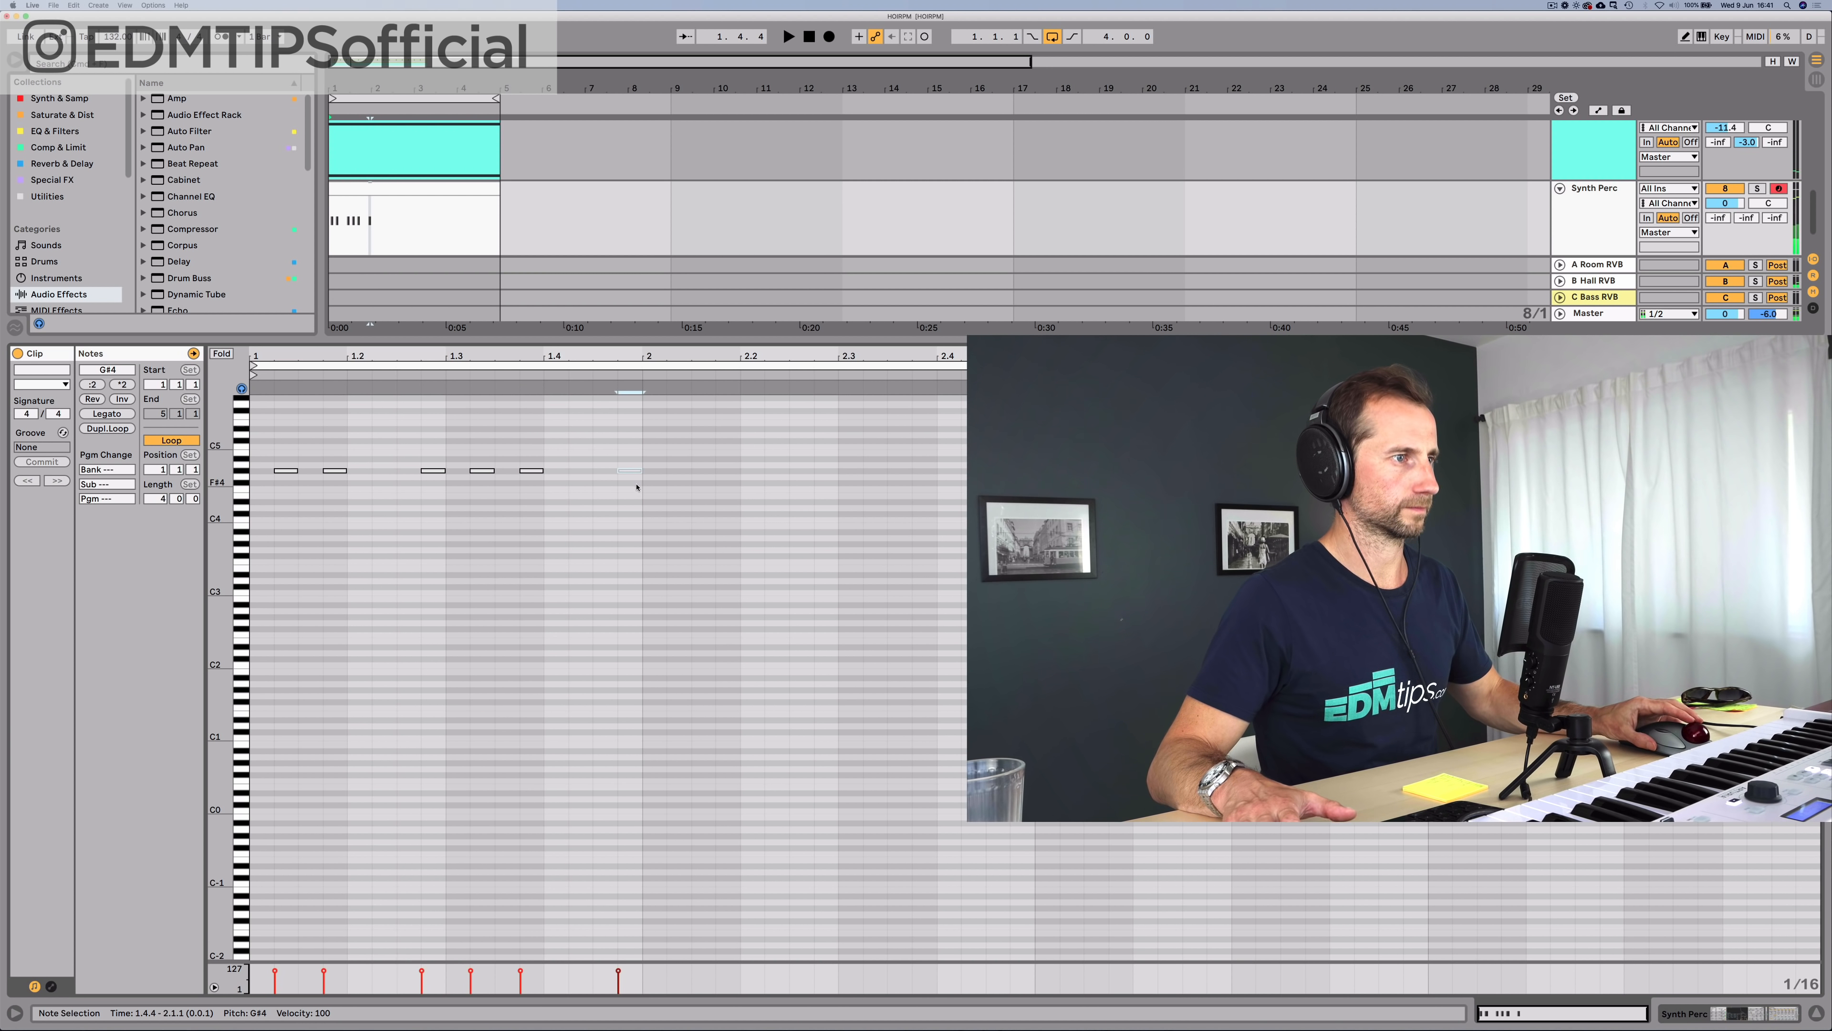
# Step: Add G#4 notes at 2.1.2, 2.1.4, 2.2.4, 2.3.2 and 2.3.4, and duplicate the two-bar pattern into bars 3 and 4
pyautogui.doubleClick(679, 471)
pyautogui.doubleClick(726, 472)
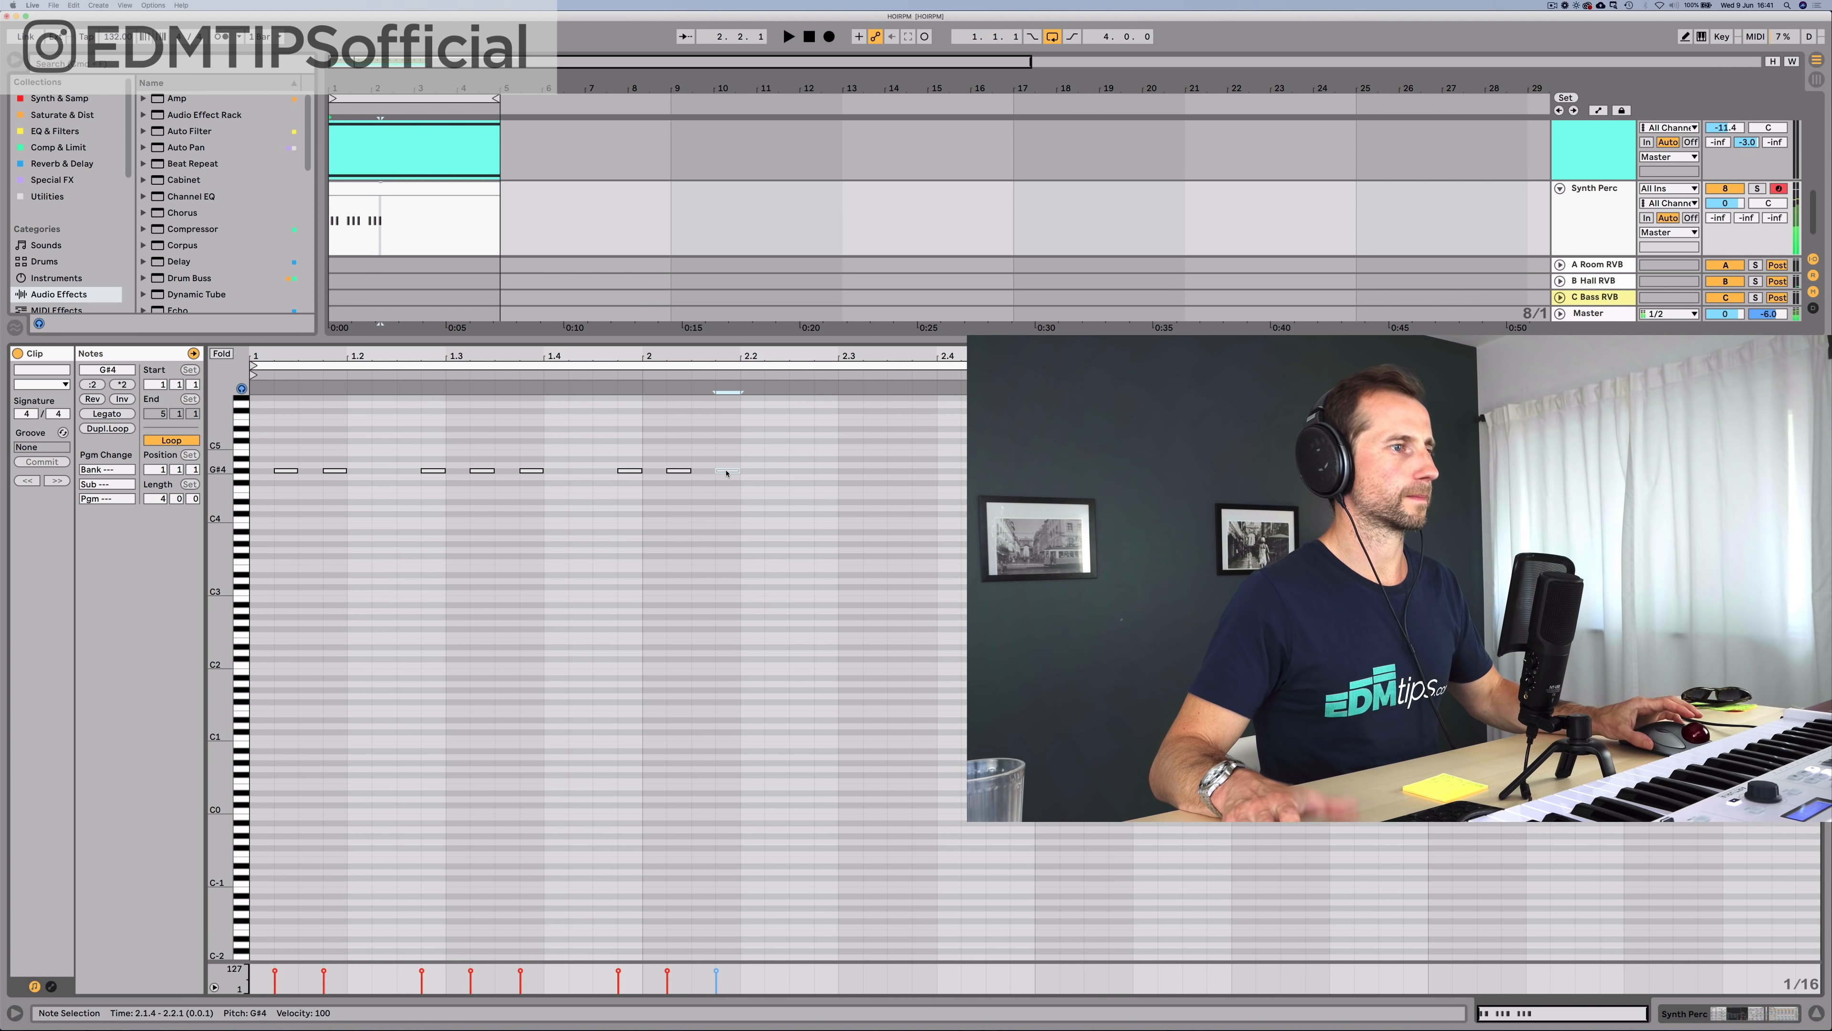
pyautogui.press('space')
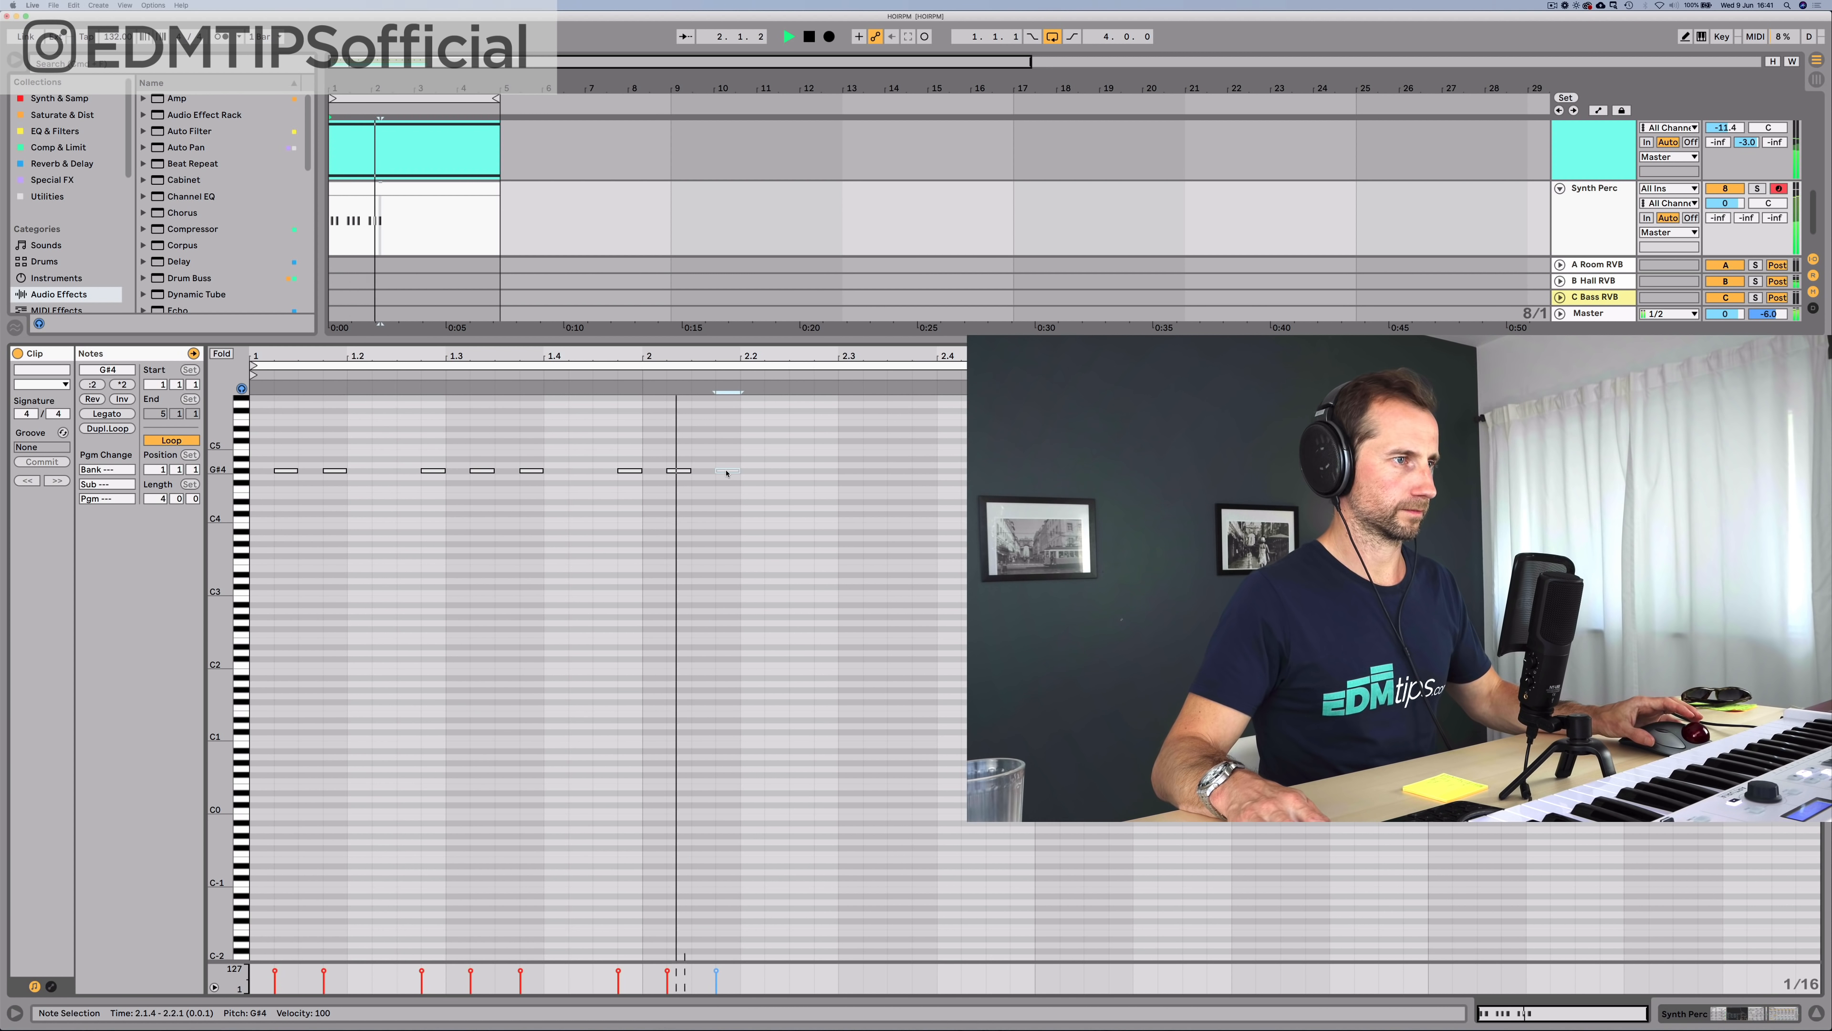
pyautogui.press('space')
pyautogui.click(825, 472)
pyautogui.doubleClick(825, 471)
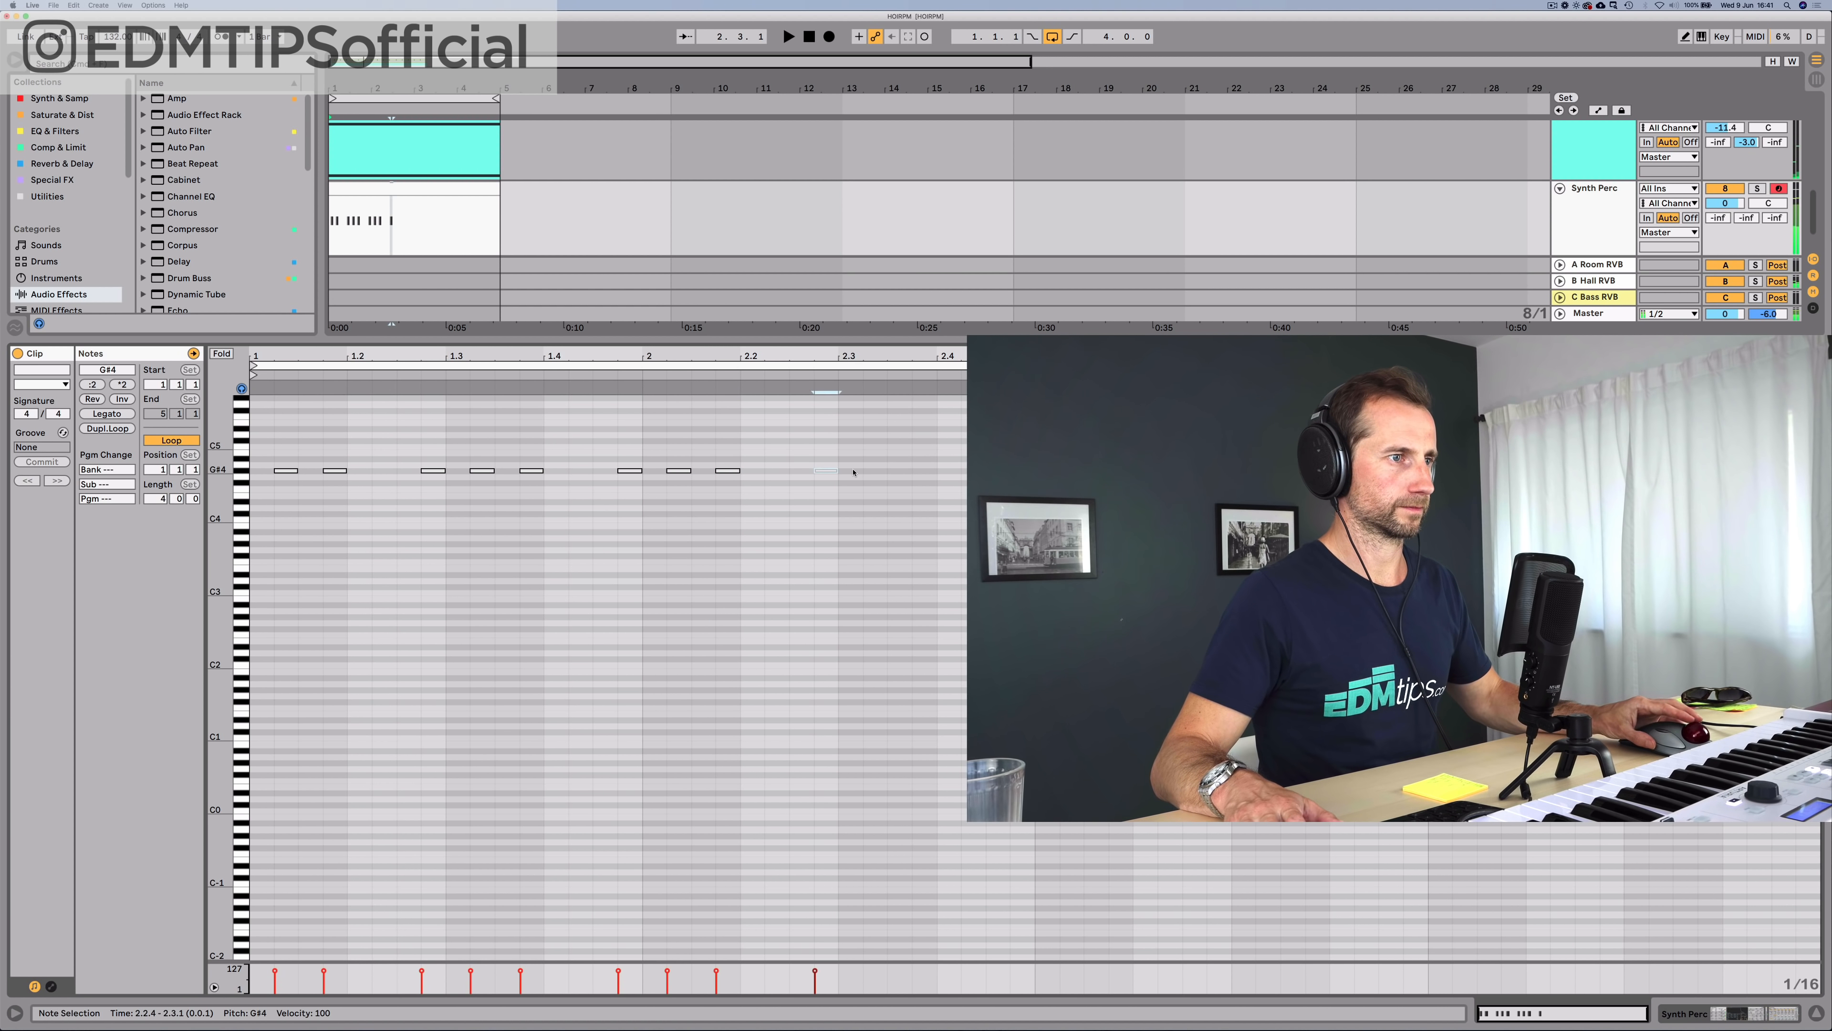
pyautogui.doubleClick(875, 472)
pyautogui.click(928, 474)
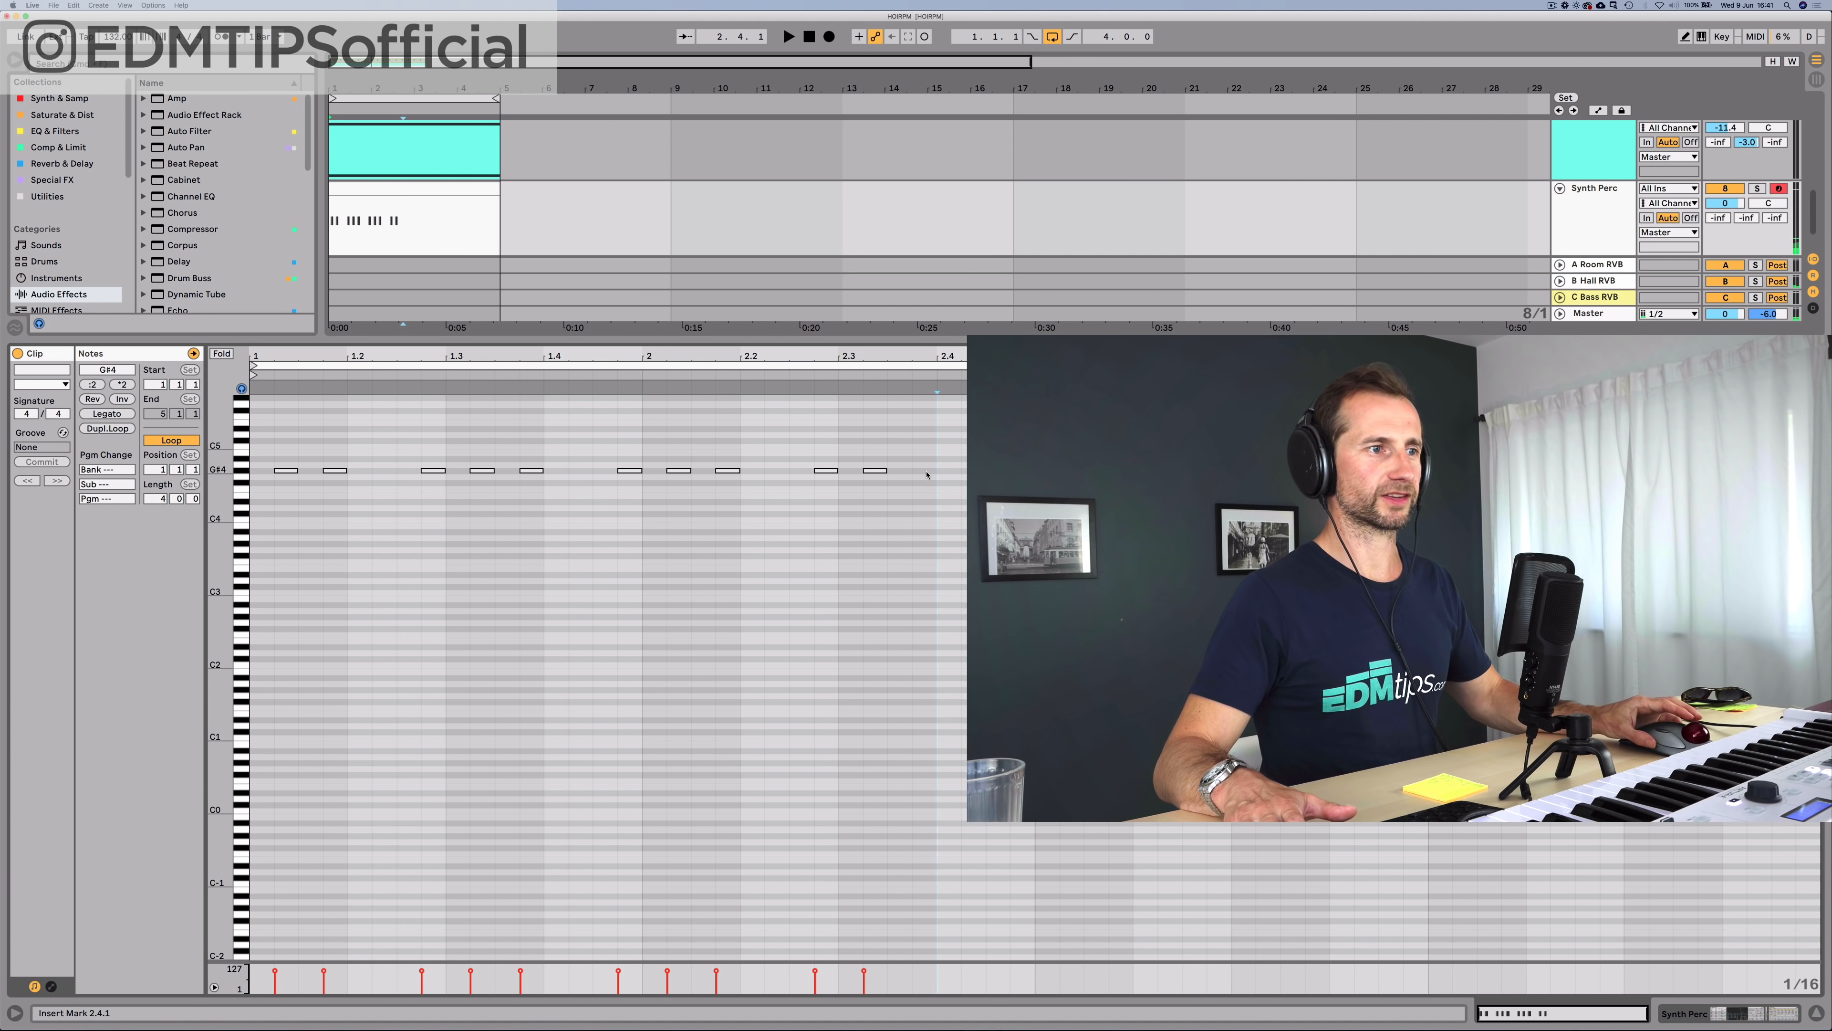
pyautogui.doubleClick(926, 473)
pyautogui.moveTo(1036, 486); pyautogui.dragTo(265, 448)
pyautogui.press('super+d')
# Step: Switch to Session View, insert a new return track after C Bass RVB and name it Delay
pyautogui.hotkey('shift', 'Tab')
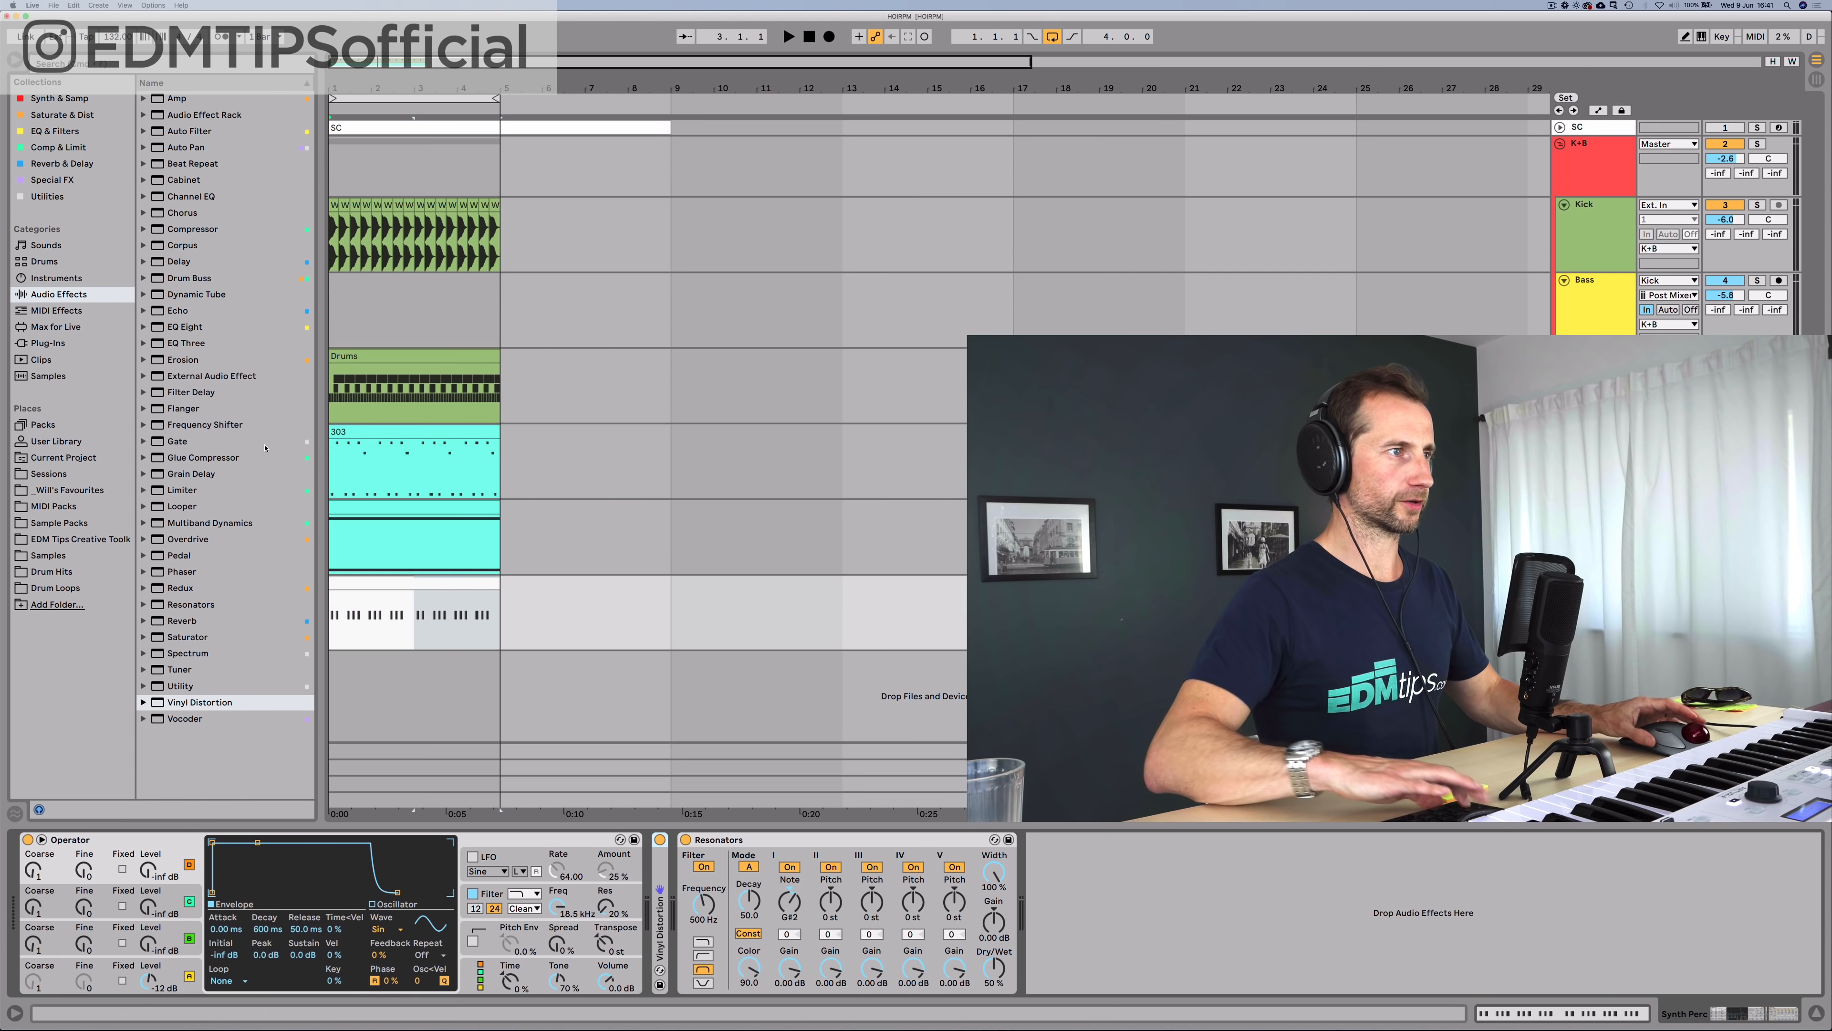
pyautogui.press('Tab')
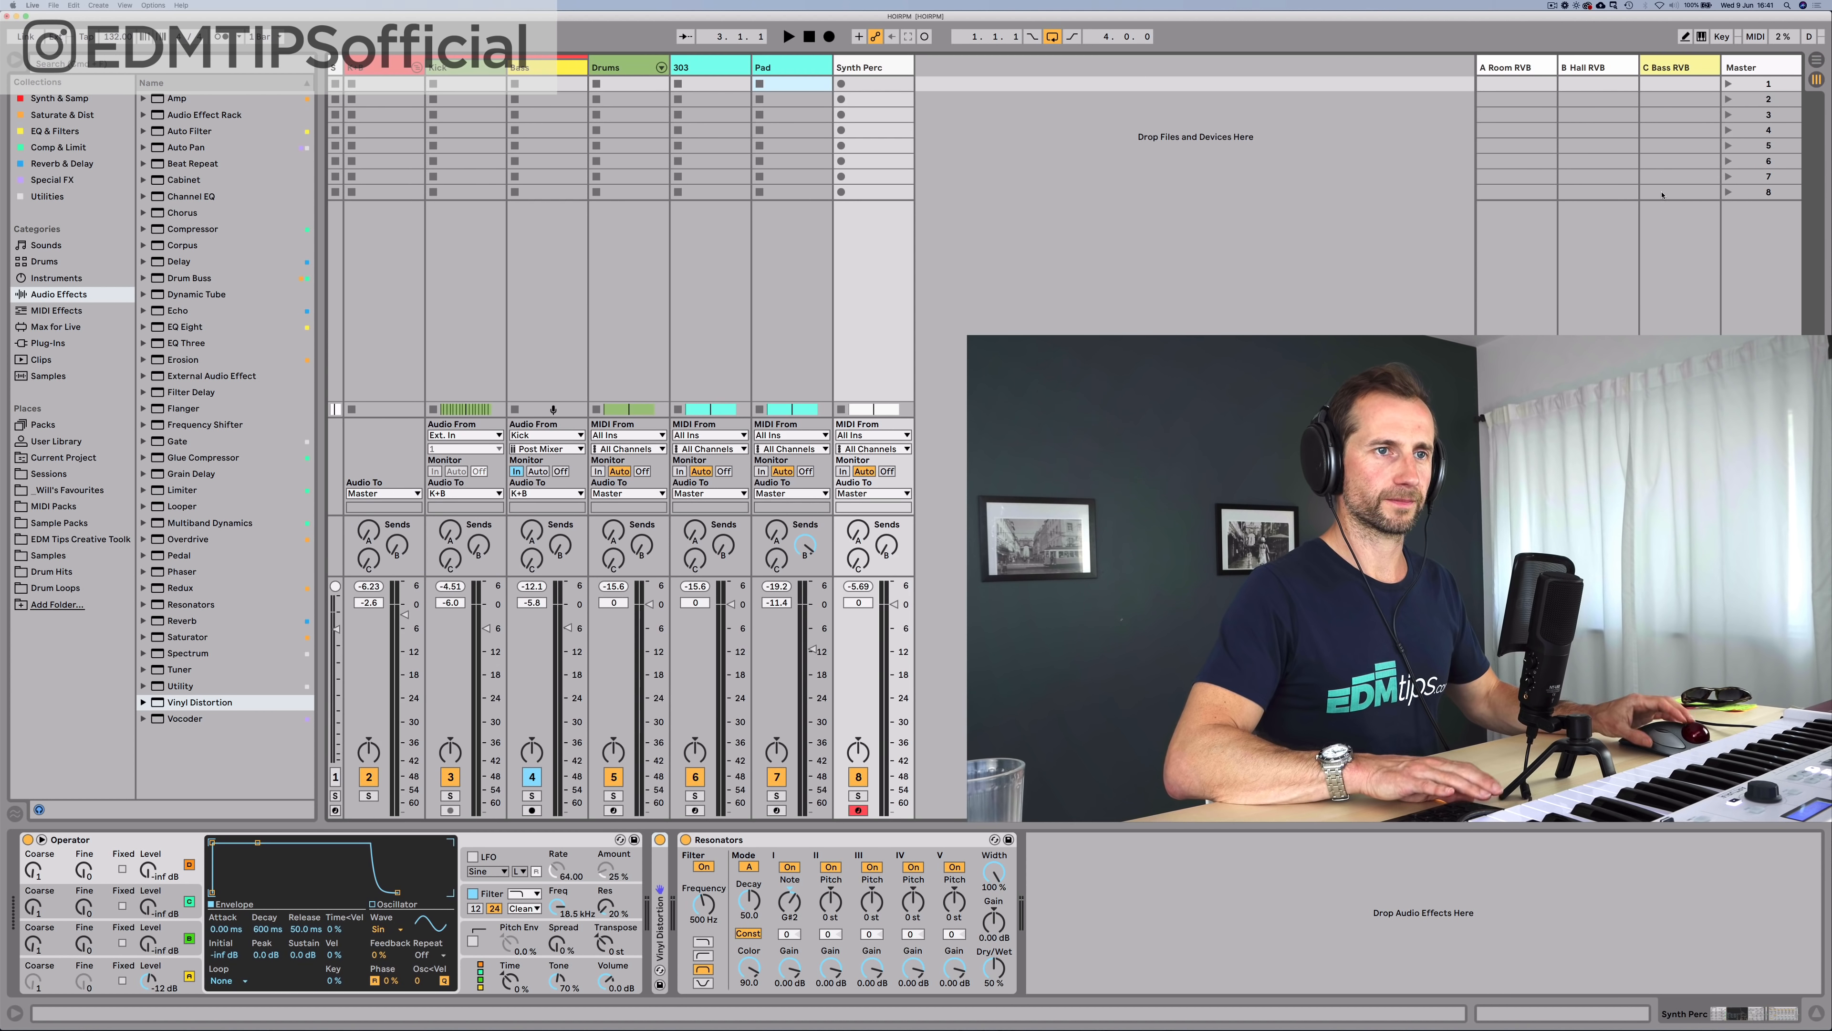
pyautogui.click(1672, 79)
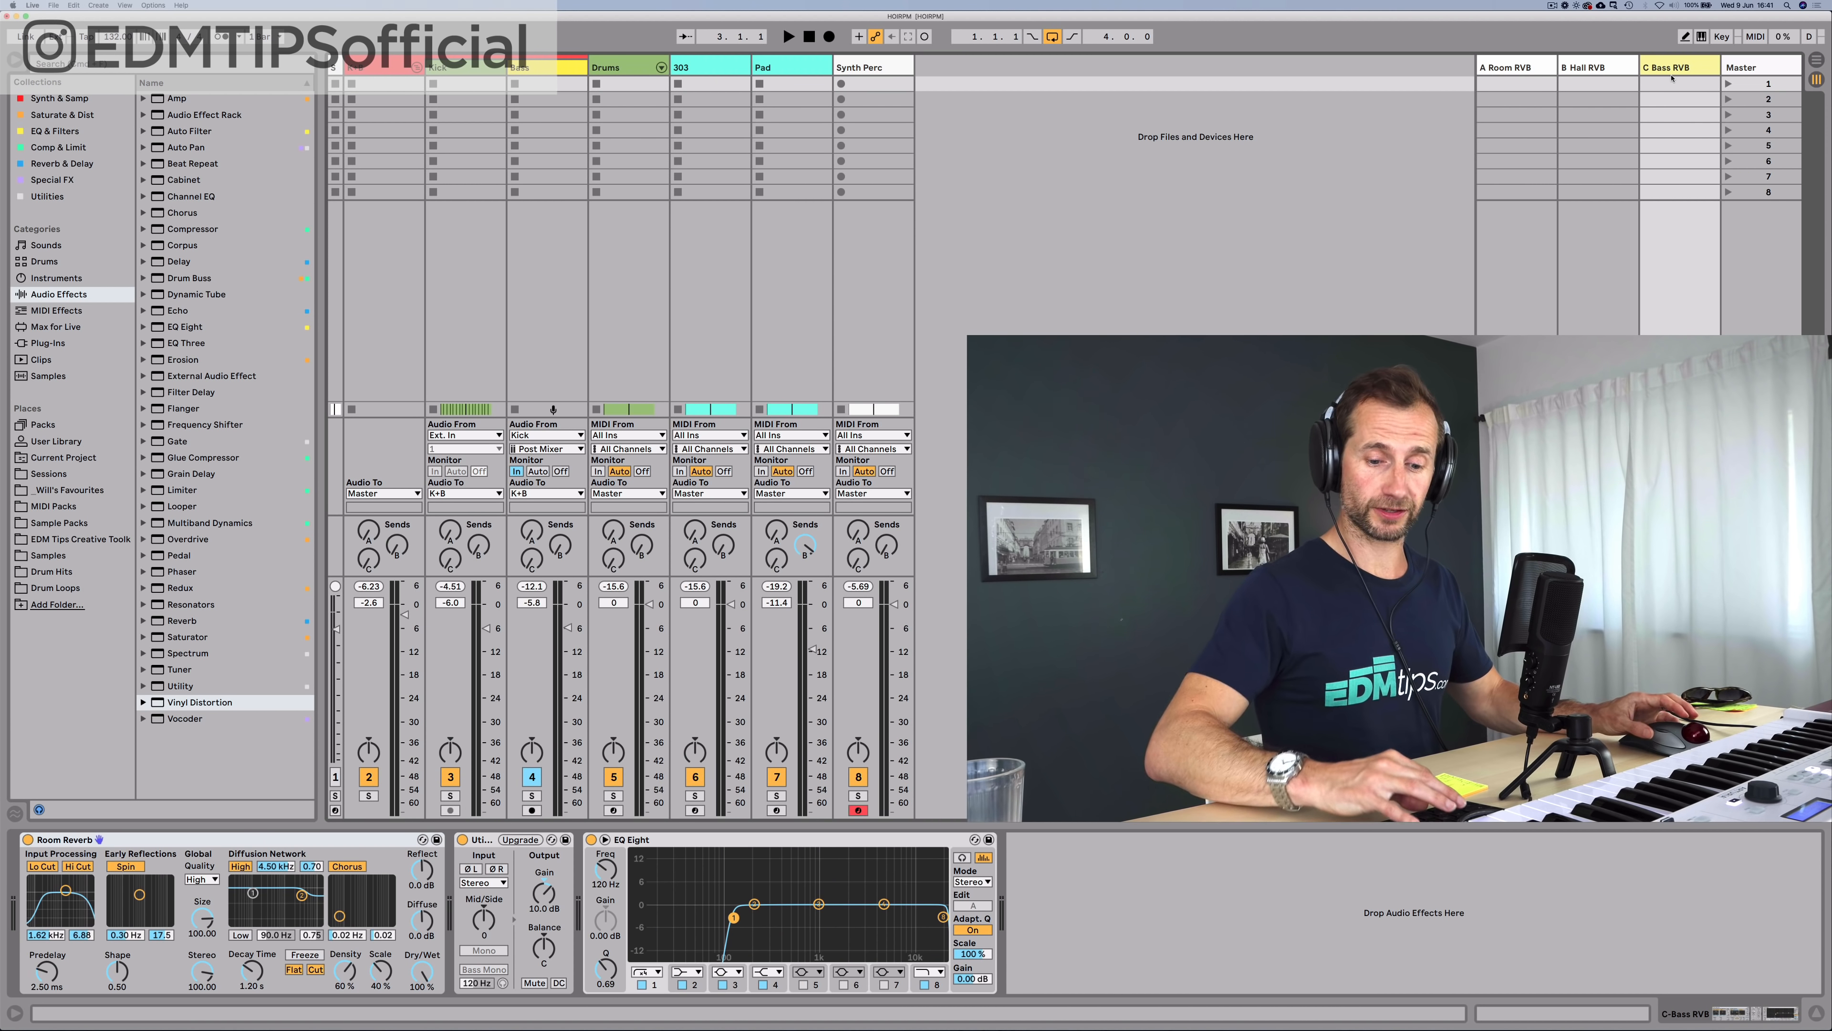
pyautogui.press('super+alt+t')
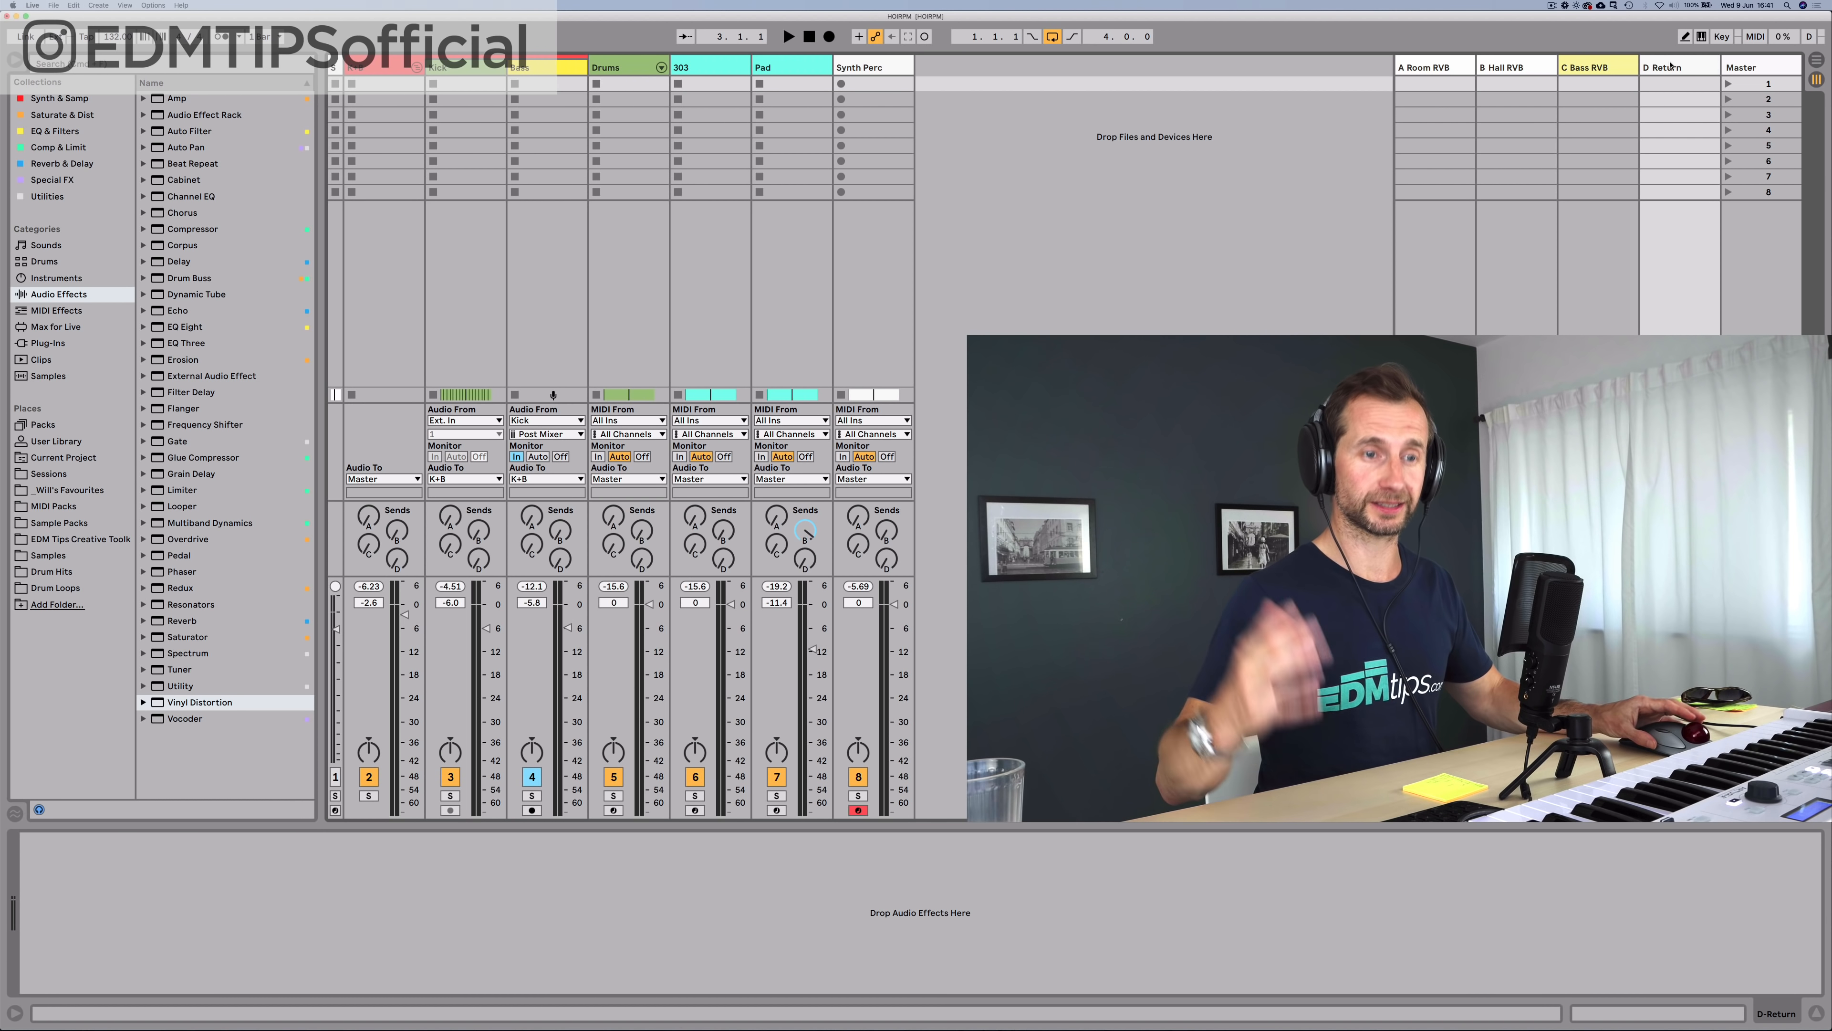
pyautogui.press('super+r')
pyautogui.write('De')
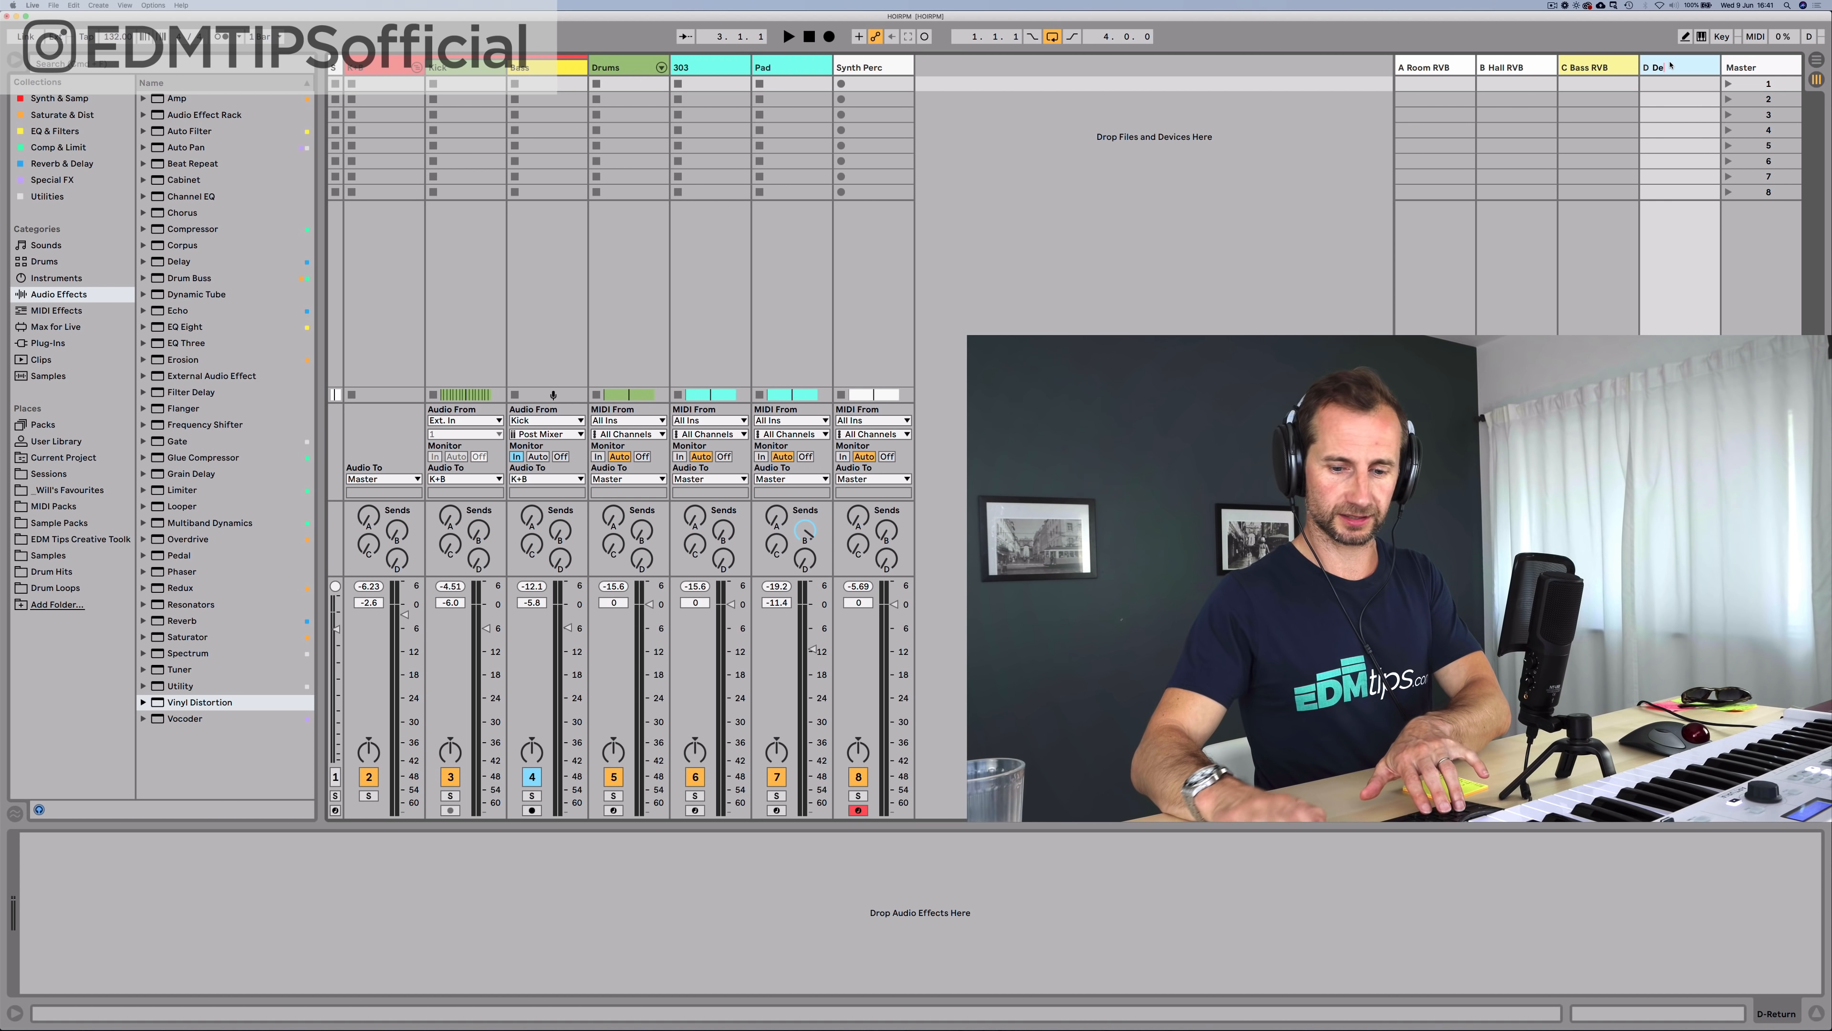
pyautogui.write('lay')
pyautogui.press('Return')
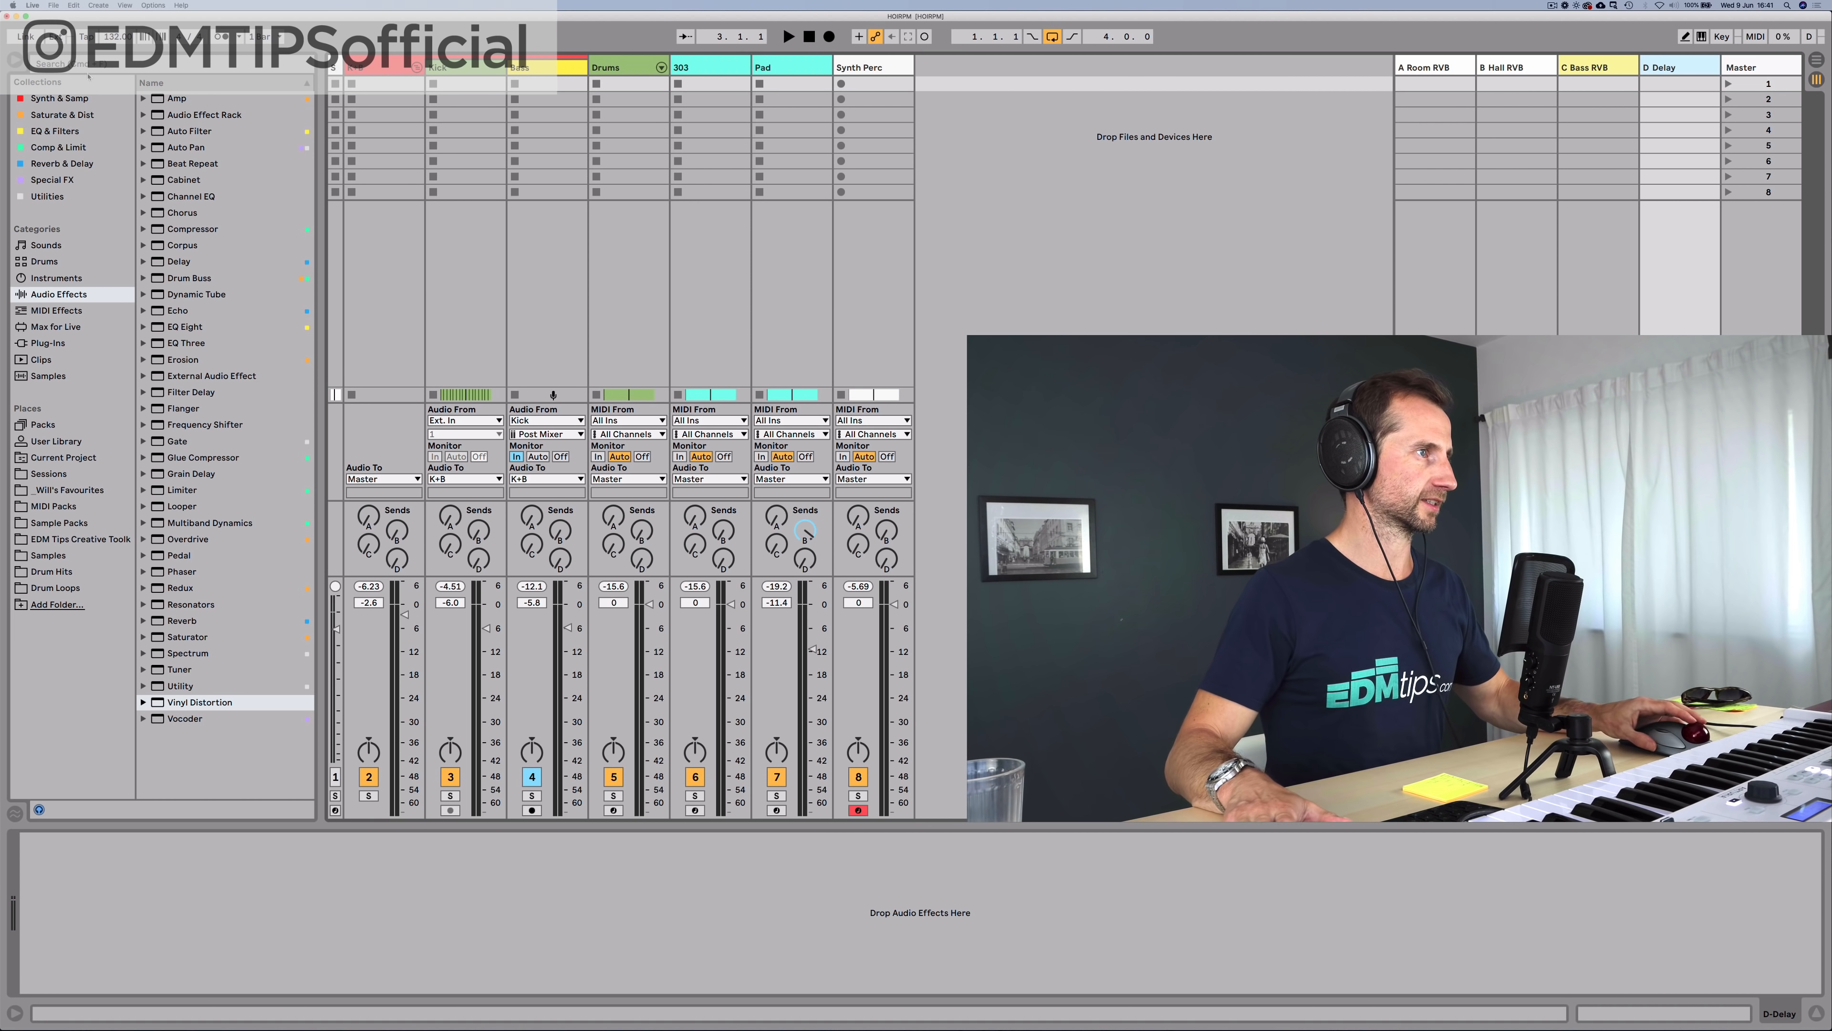
# Step: Load the Delay effect on the Delay return with Dry/Wet at 100%, Ping Pong on and both channels at 2 sixteenths
pyautogui.click(49, 164)
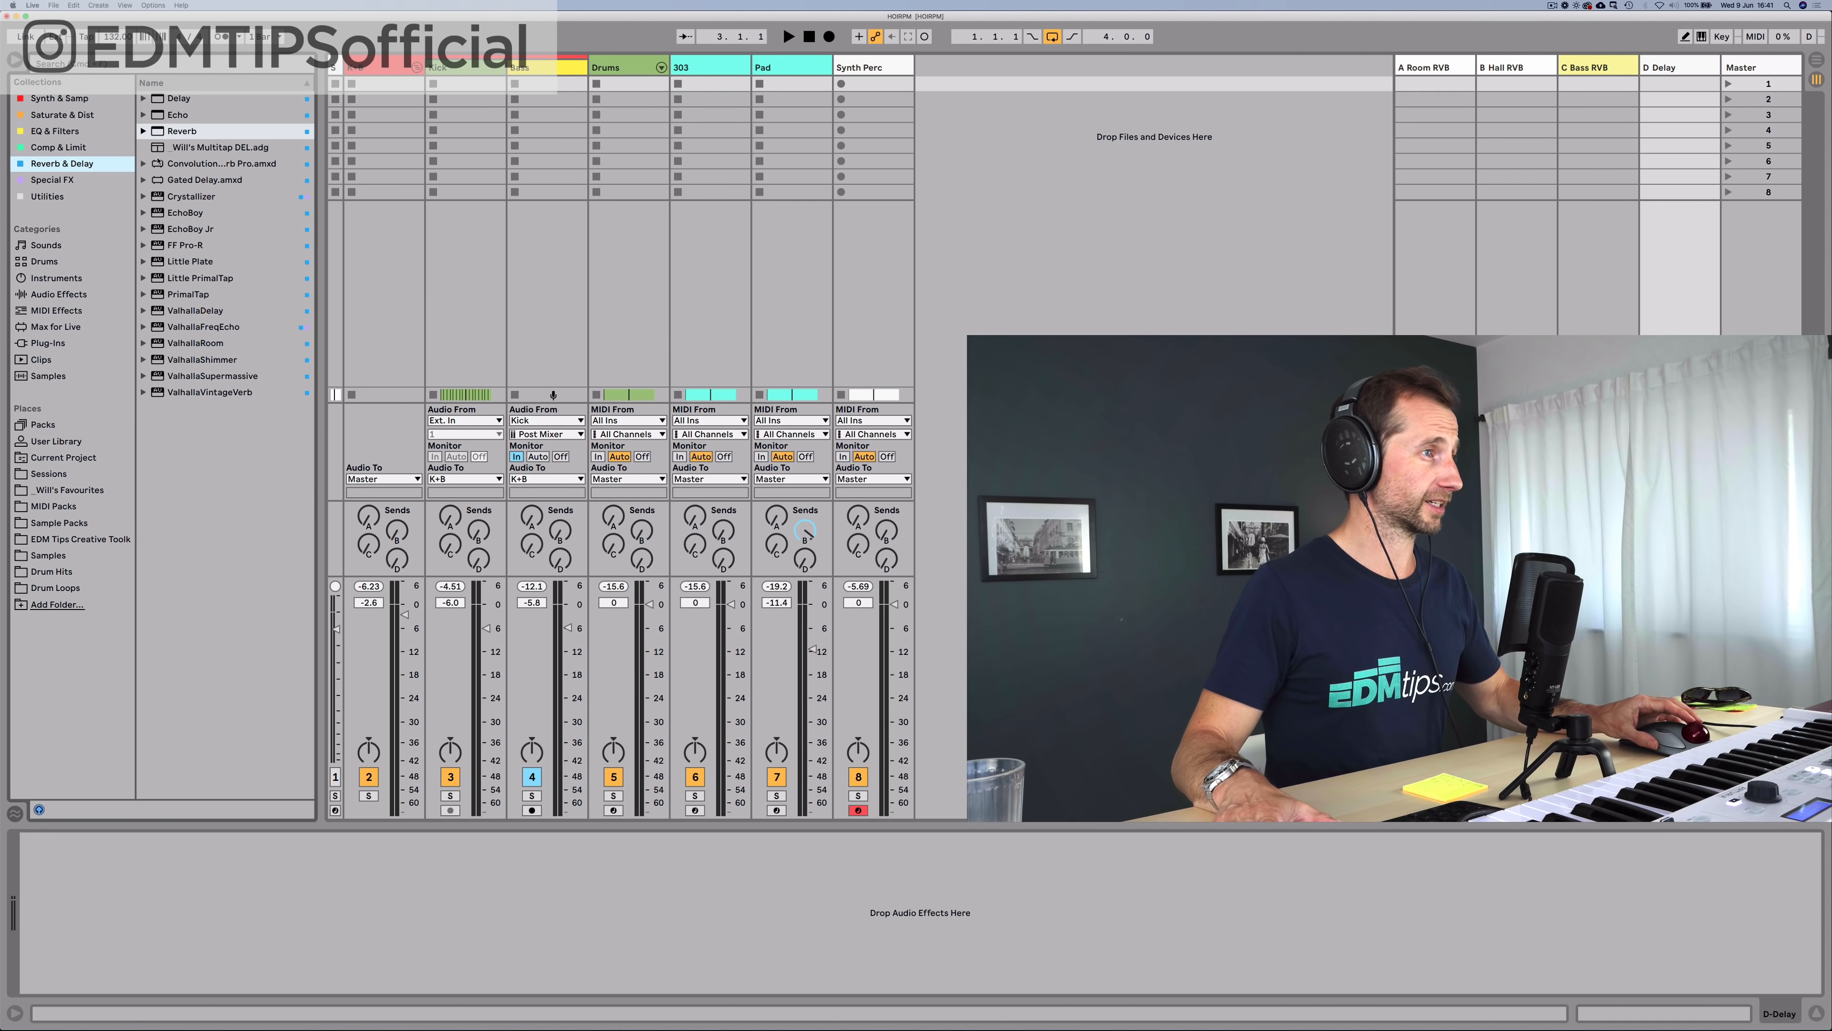
pyautogui.click(177, 98)
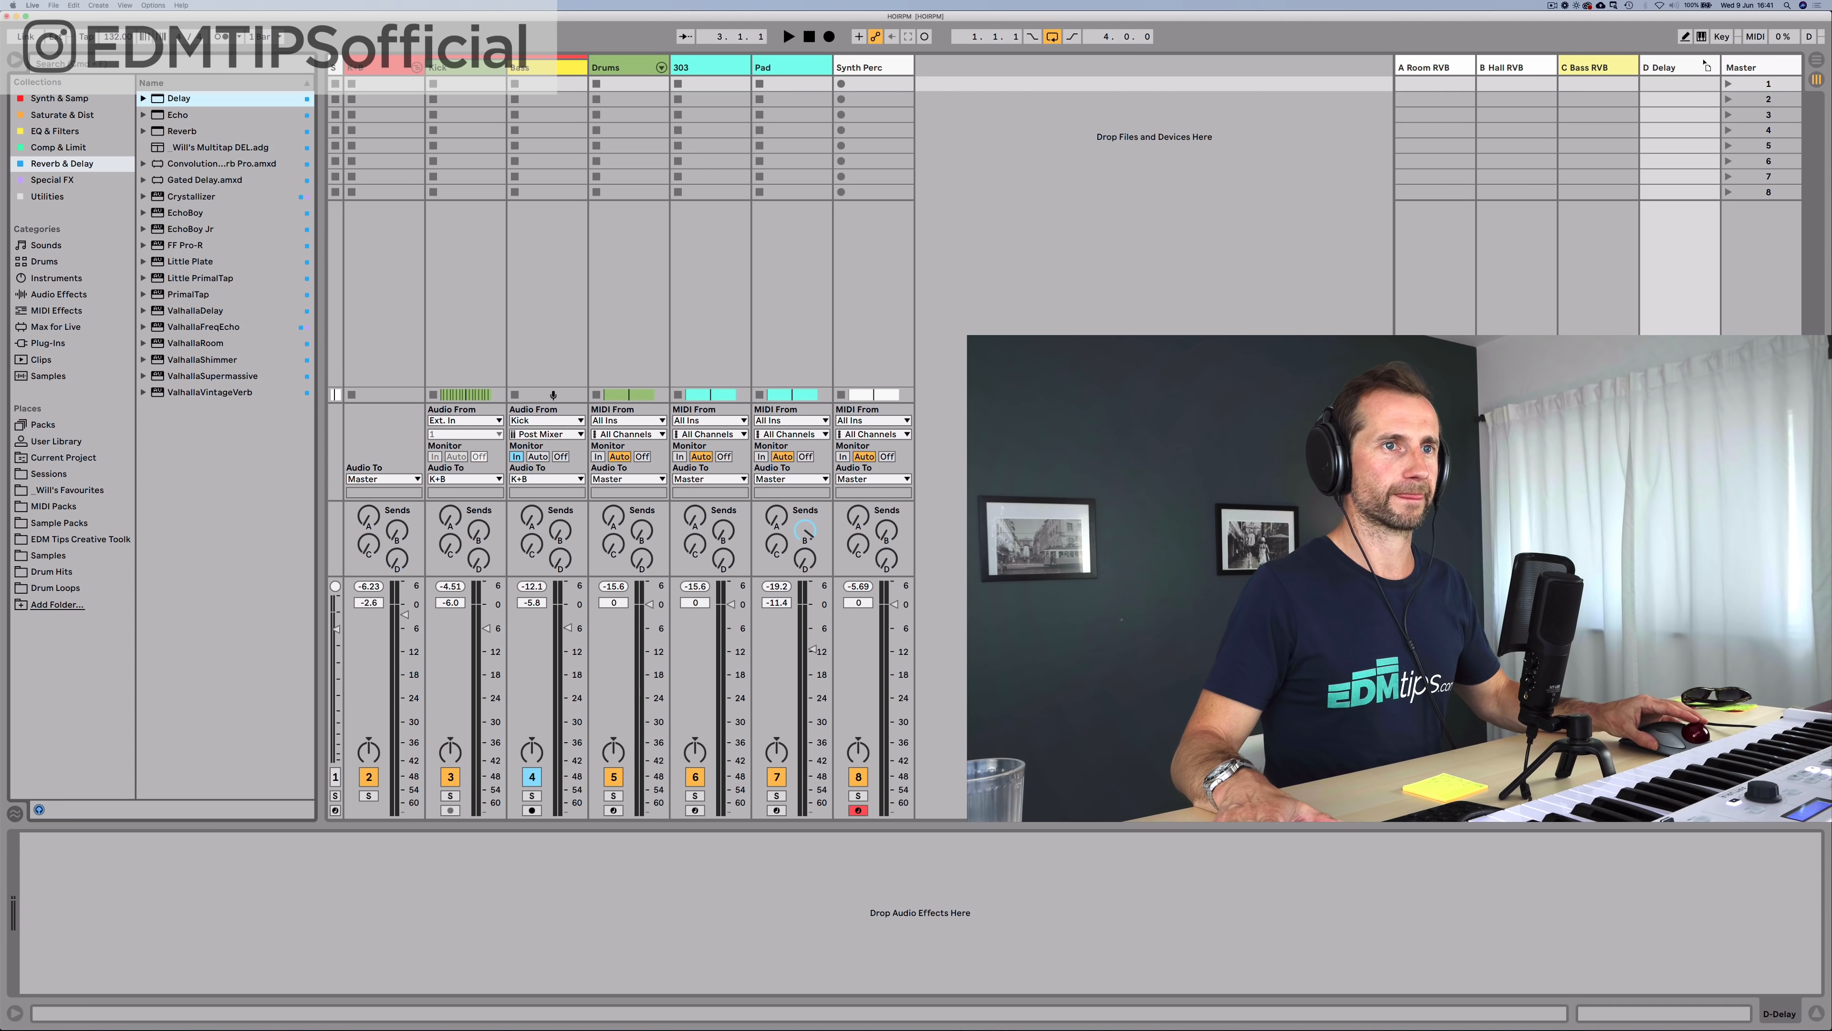
pyautogui.moveTo(309, 970); pyautogui.dragTo(308, 931)
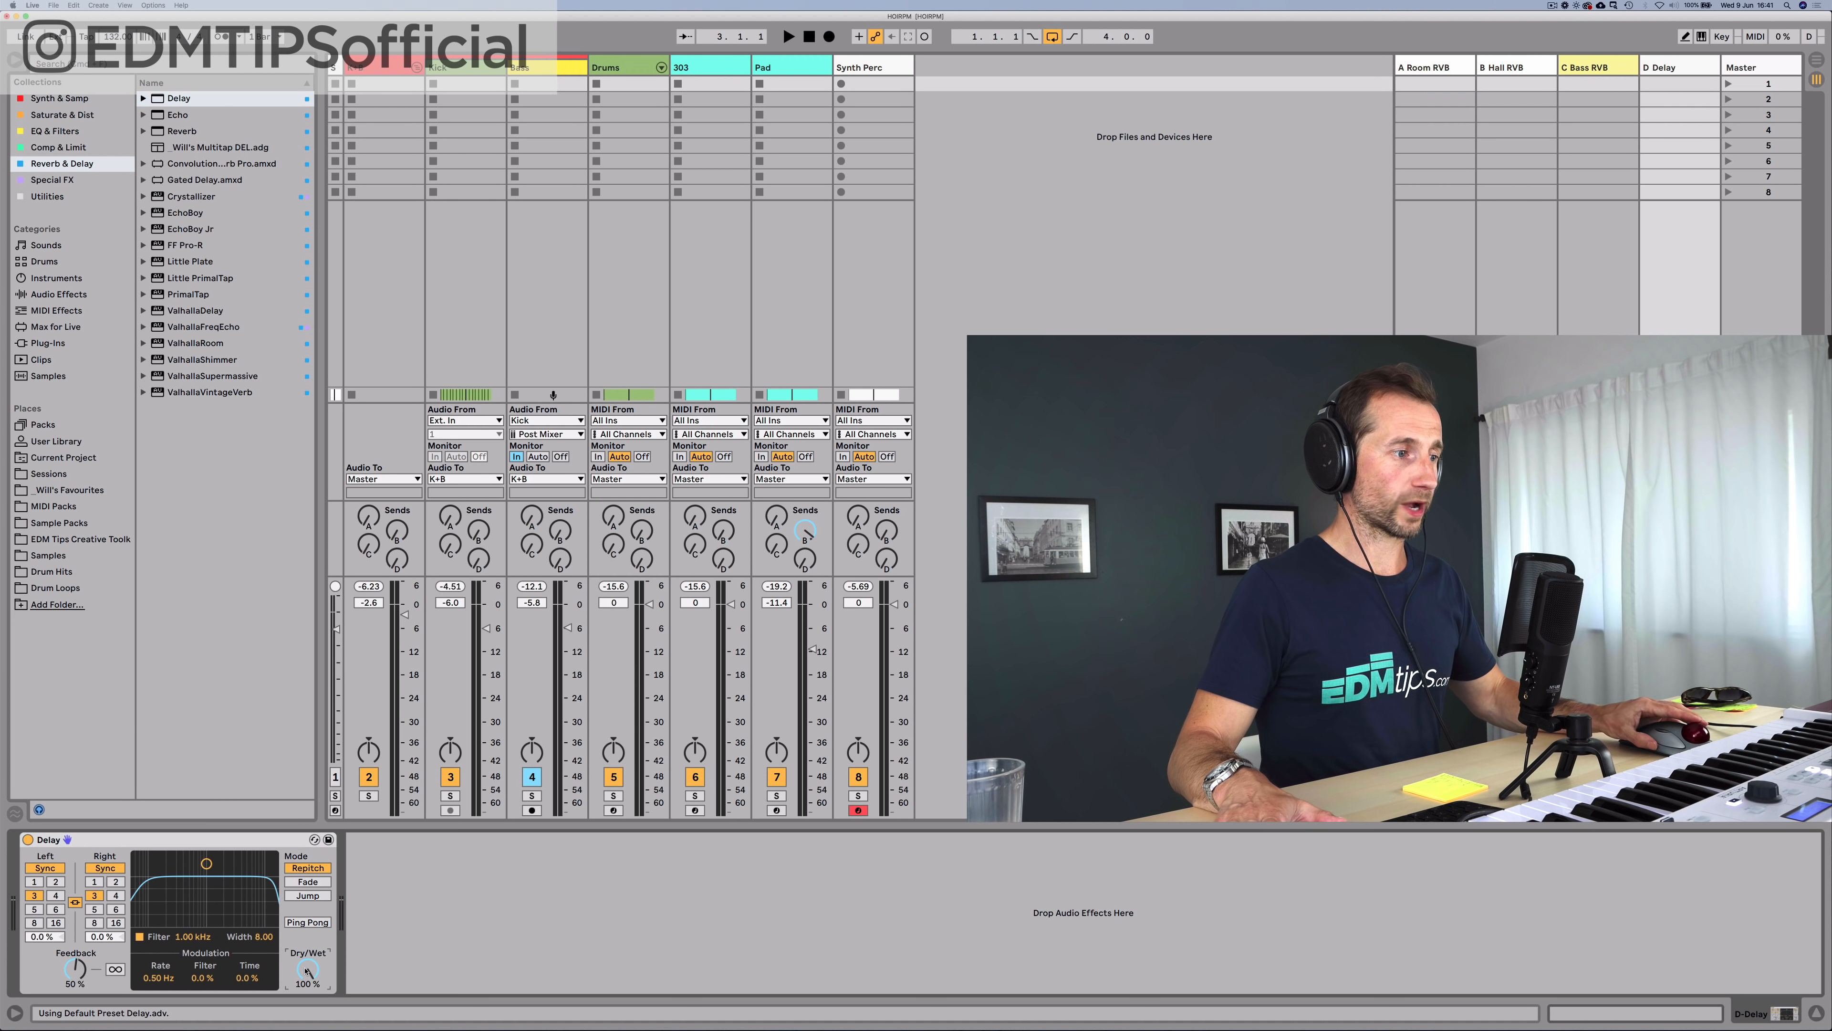
pyautogui.click(294, 922)
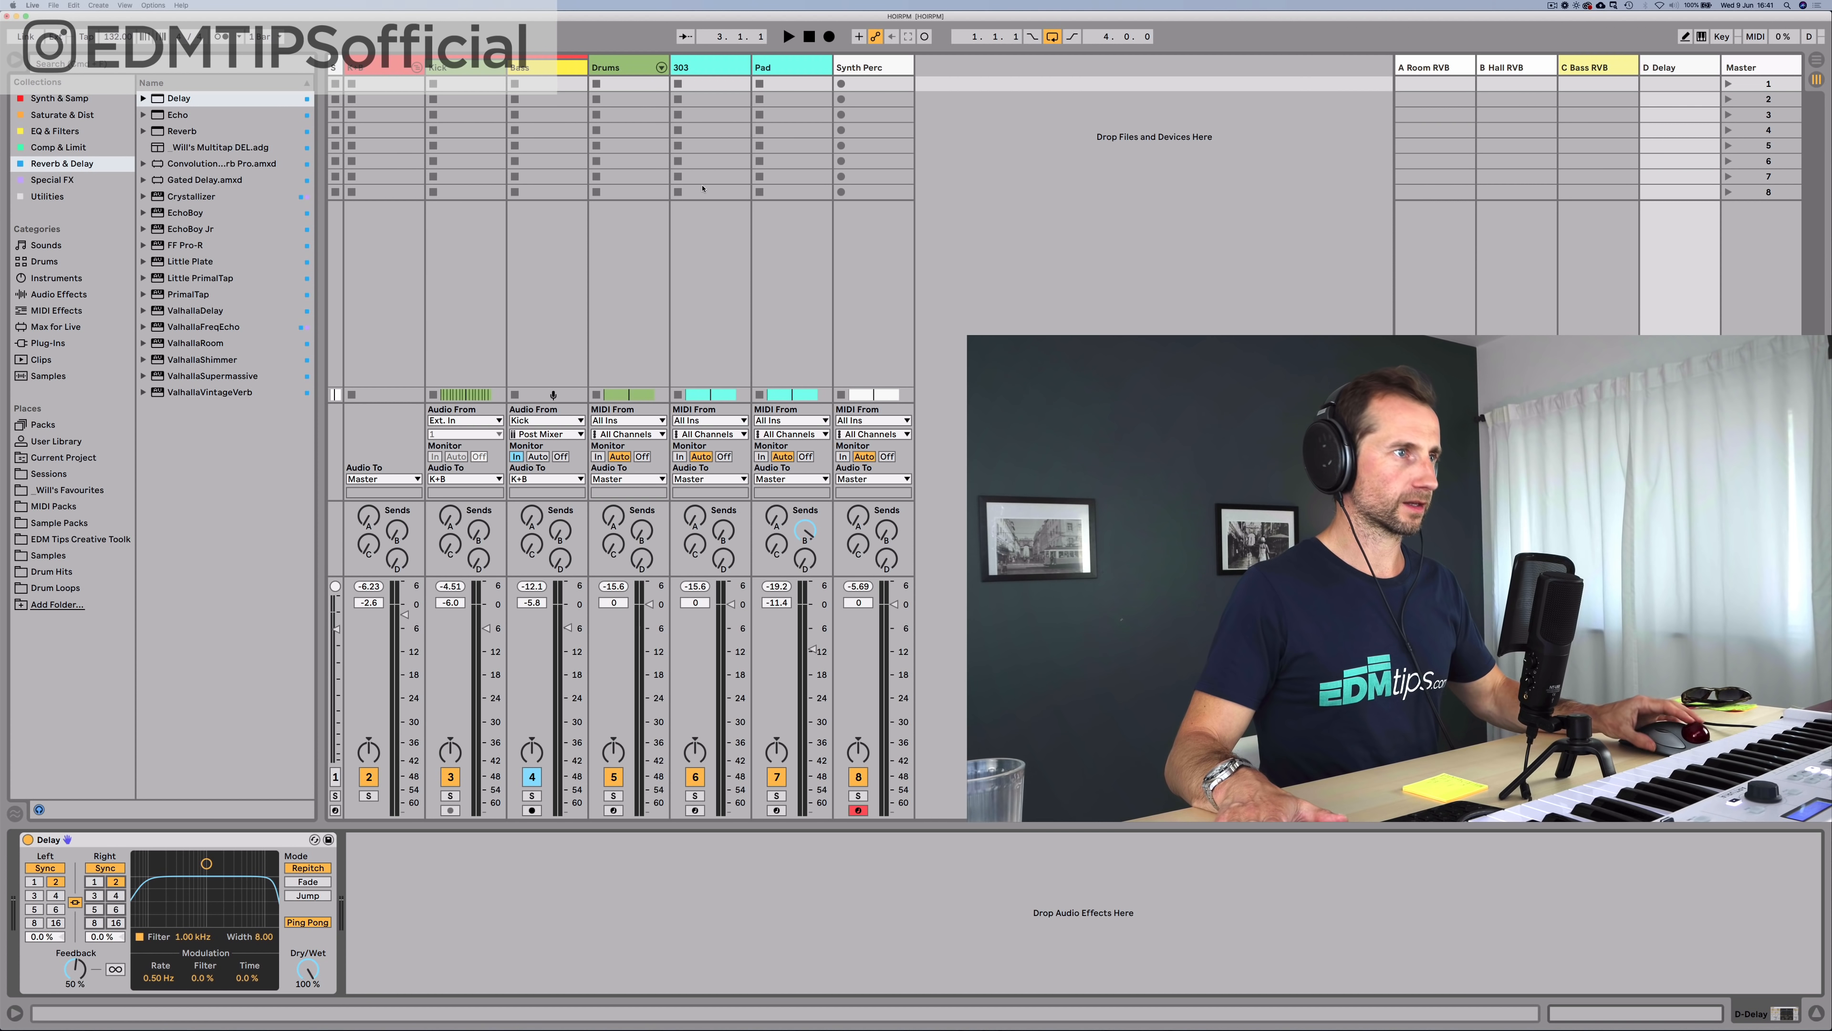
# Step: Solo the Synth Perc track, start playback and raise its send to the Delay return
pyautogui.click(894, 360)
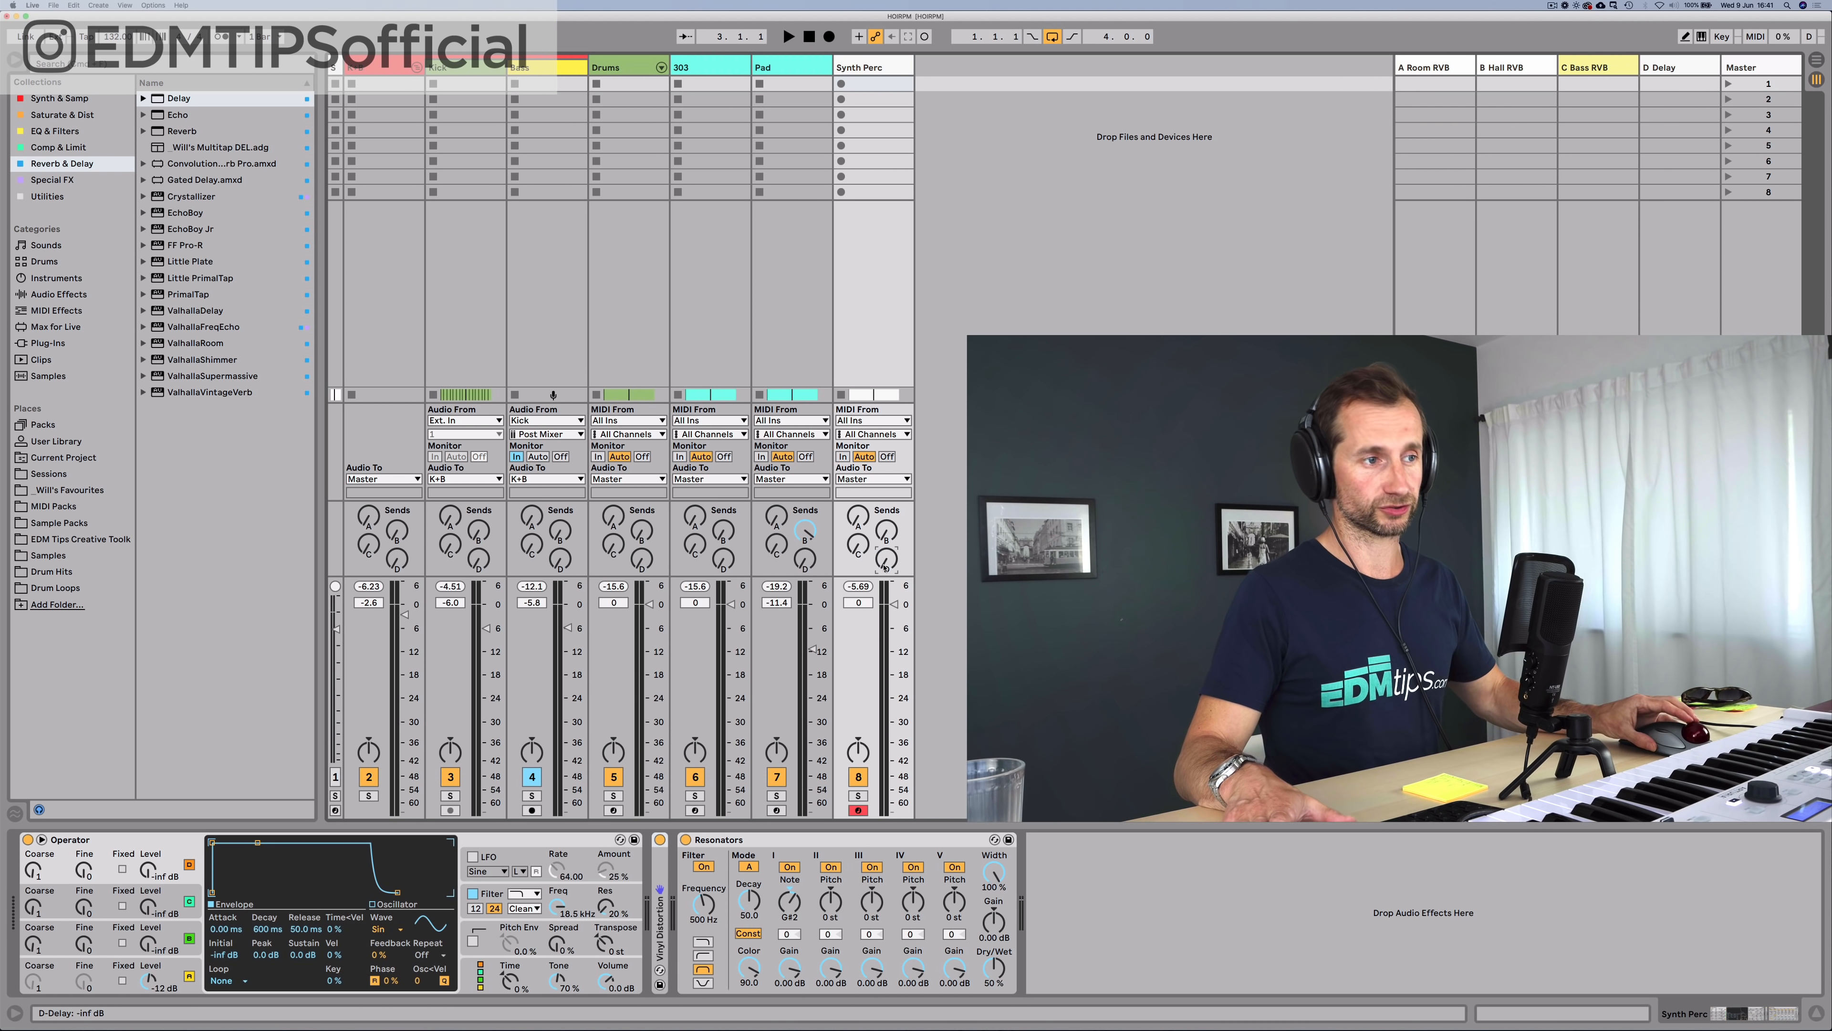
pyautogui.click(858, 797)
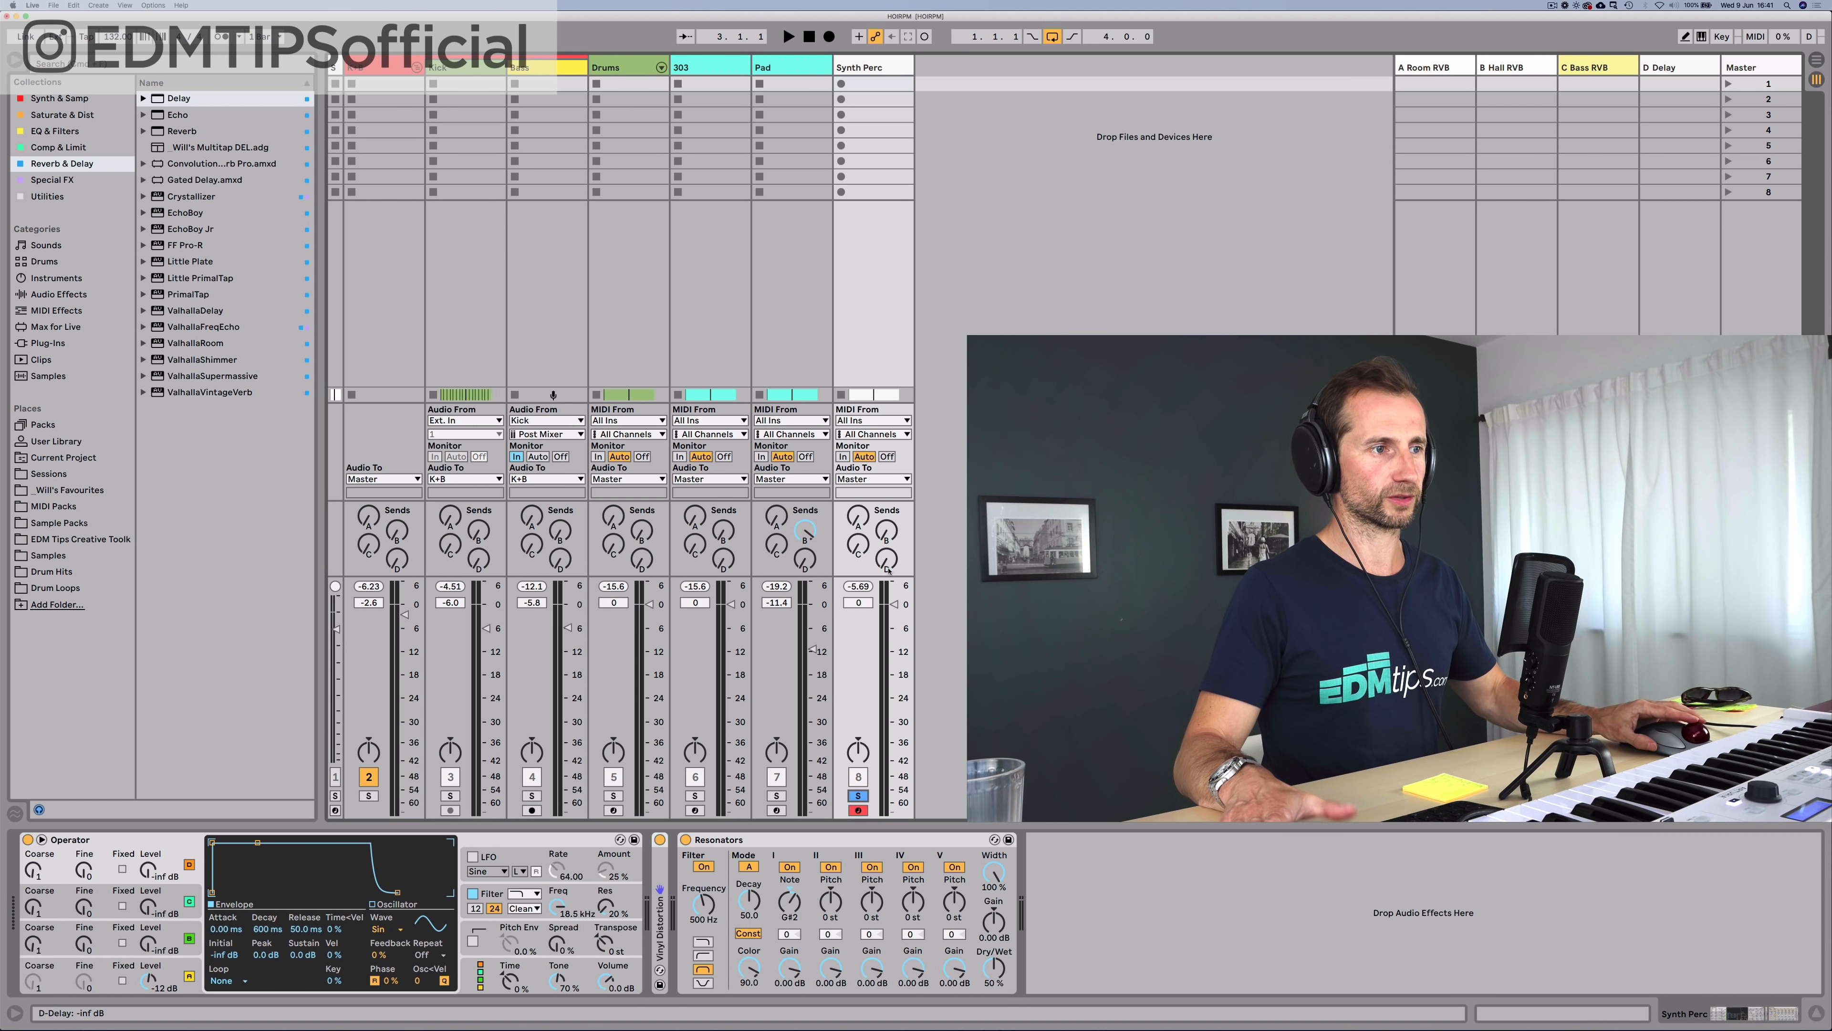
pyautogui.press('space')
pyautogui.moveTo(886, 559); pyautogui.dragTo(887, 476)
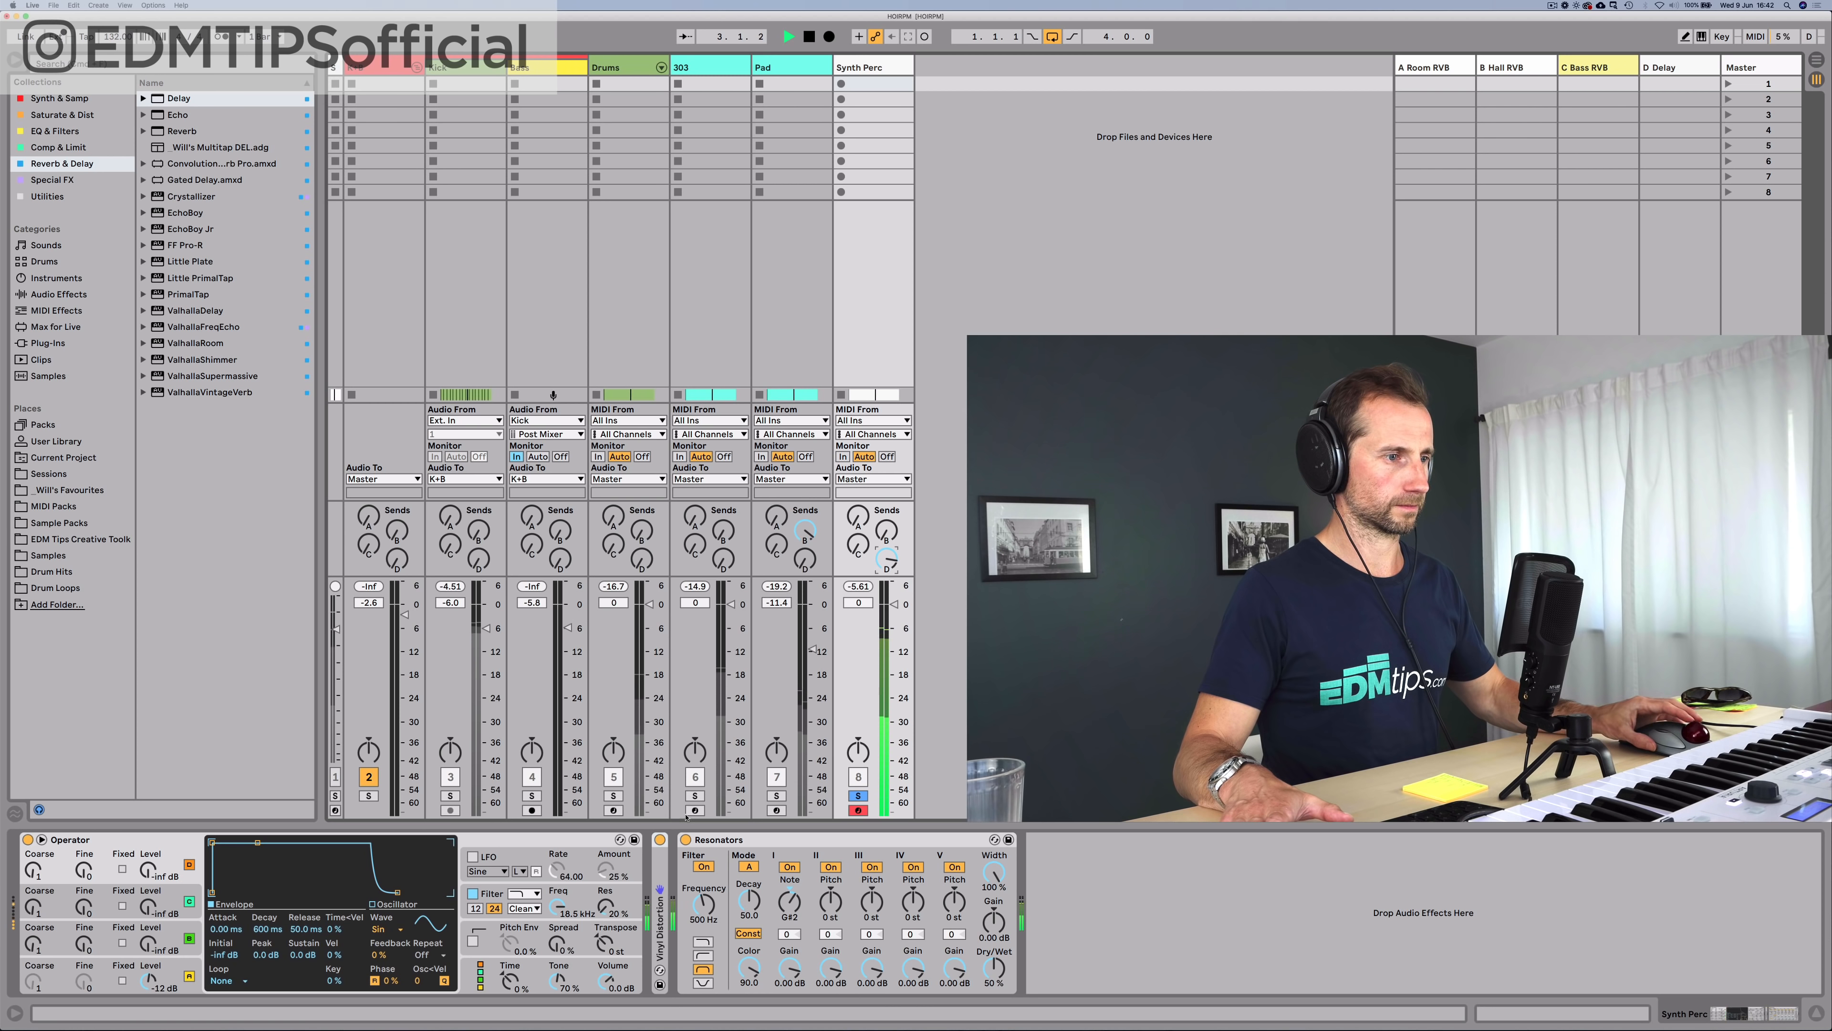
# Step: Set the return's Delay to 1 sixteenth on both channels with 22% feedback
pyautogui.click(1691, 69)
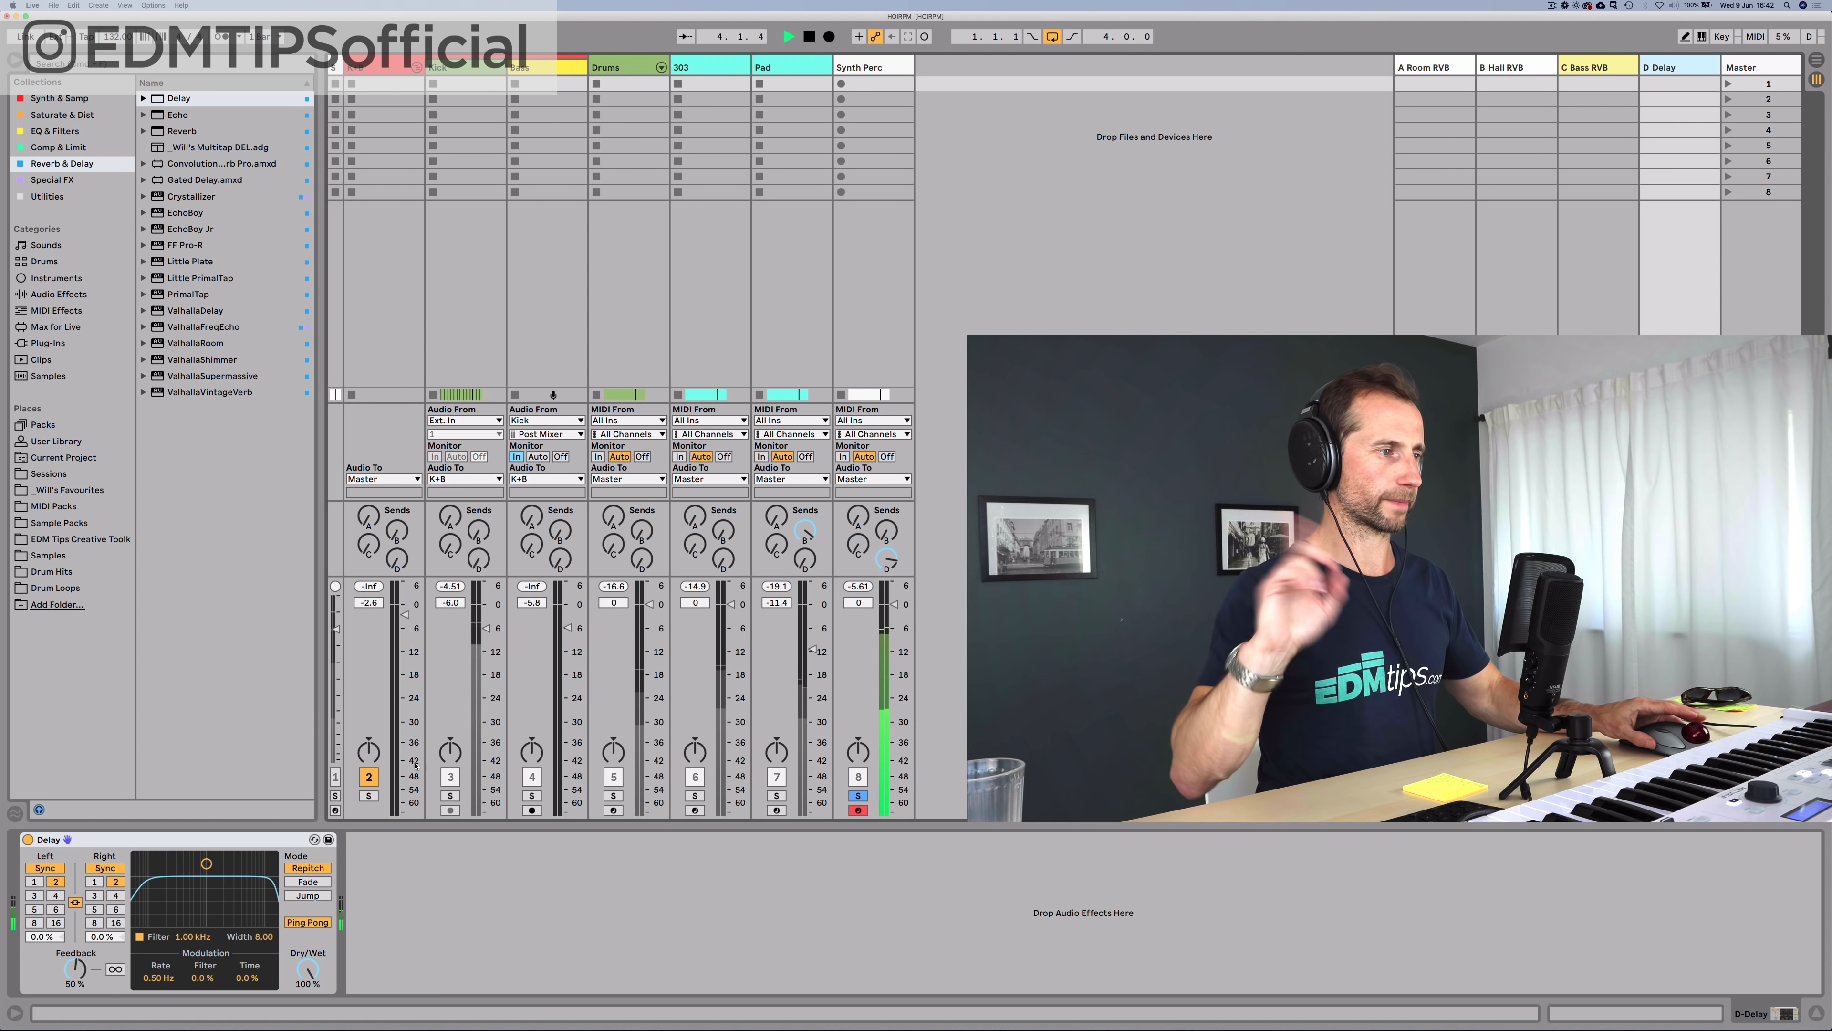
pyautogui.click(95, 881)
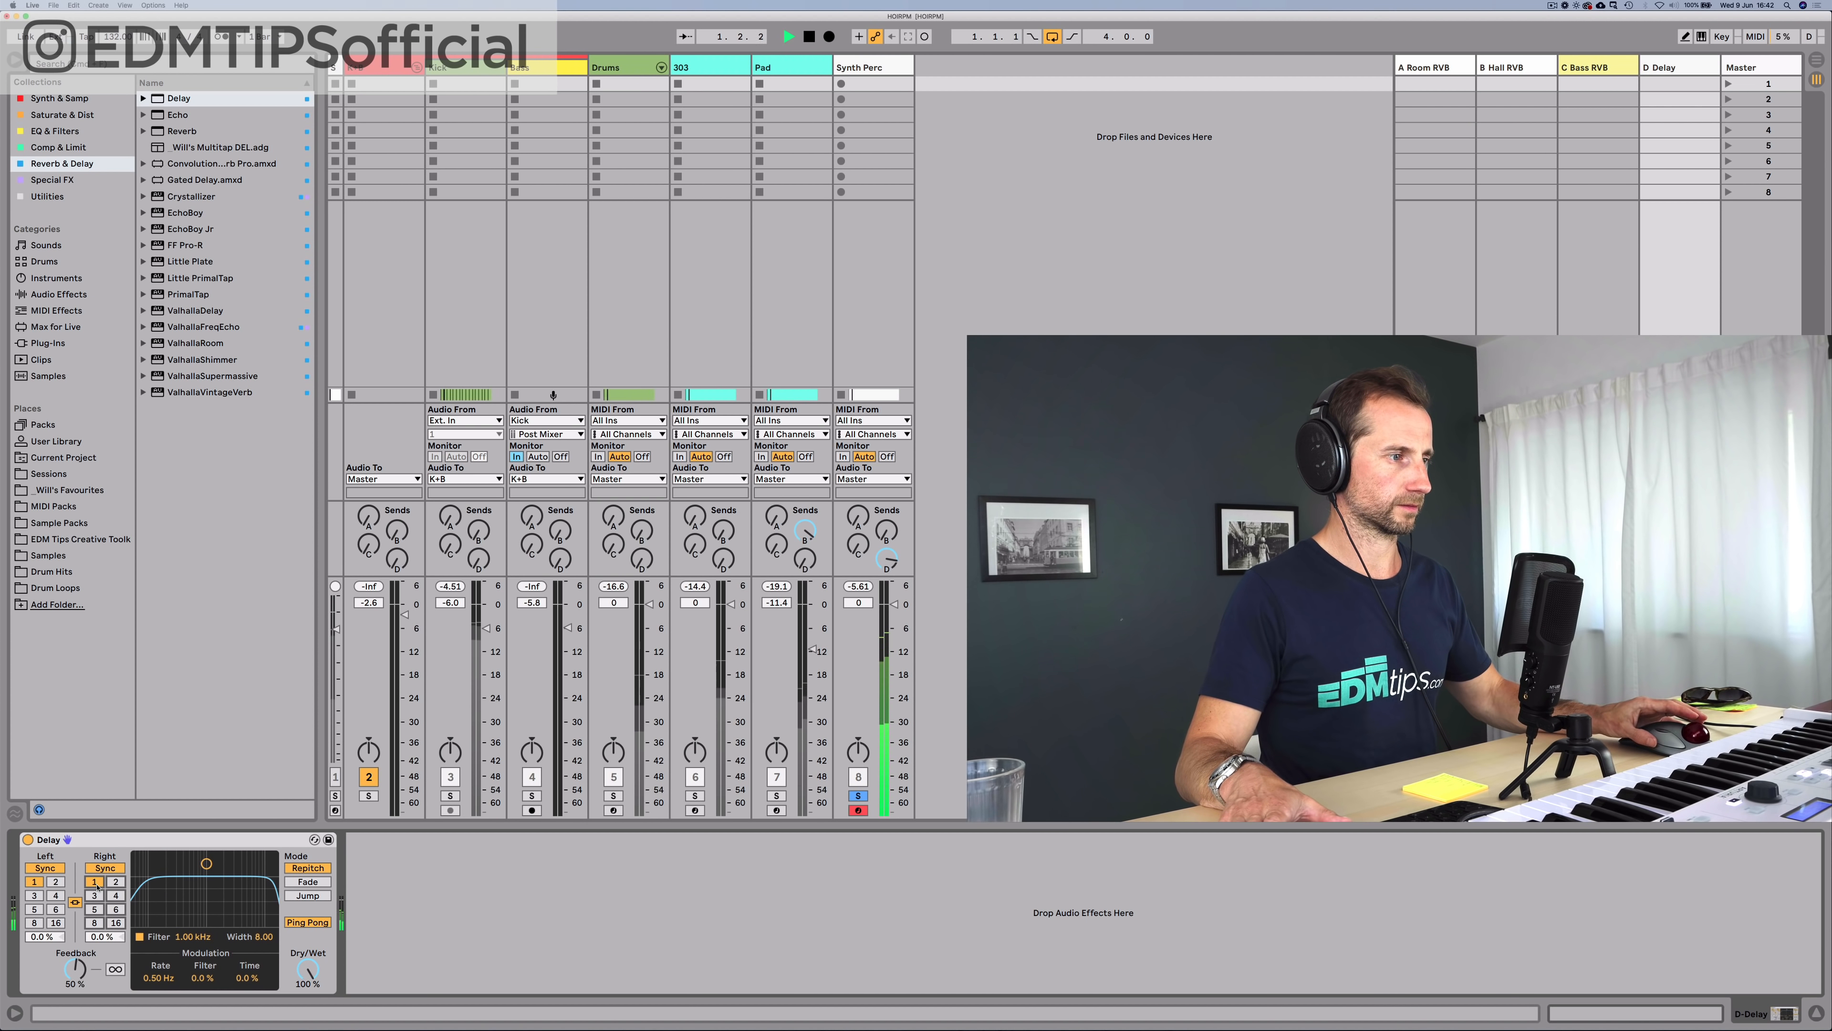
pyautogui.click(77, 967)
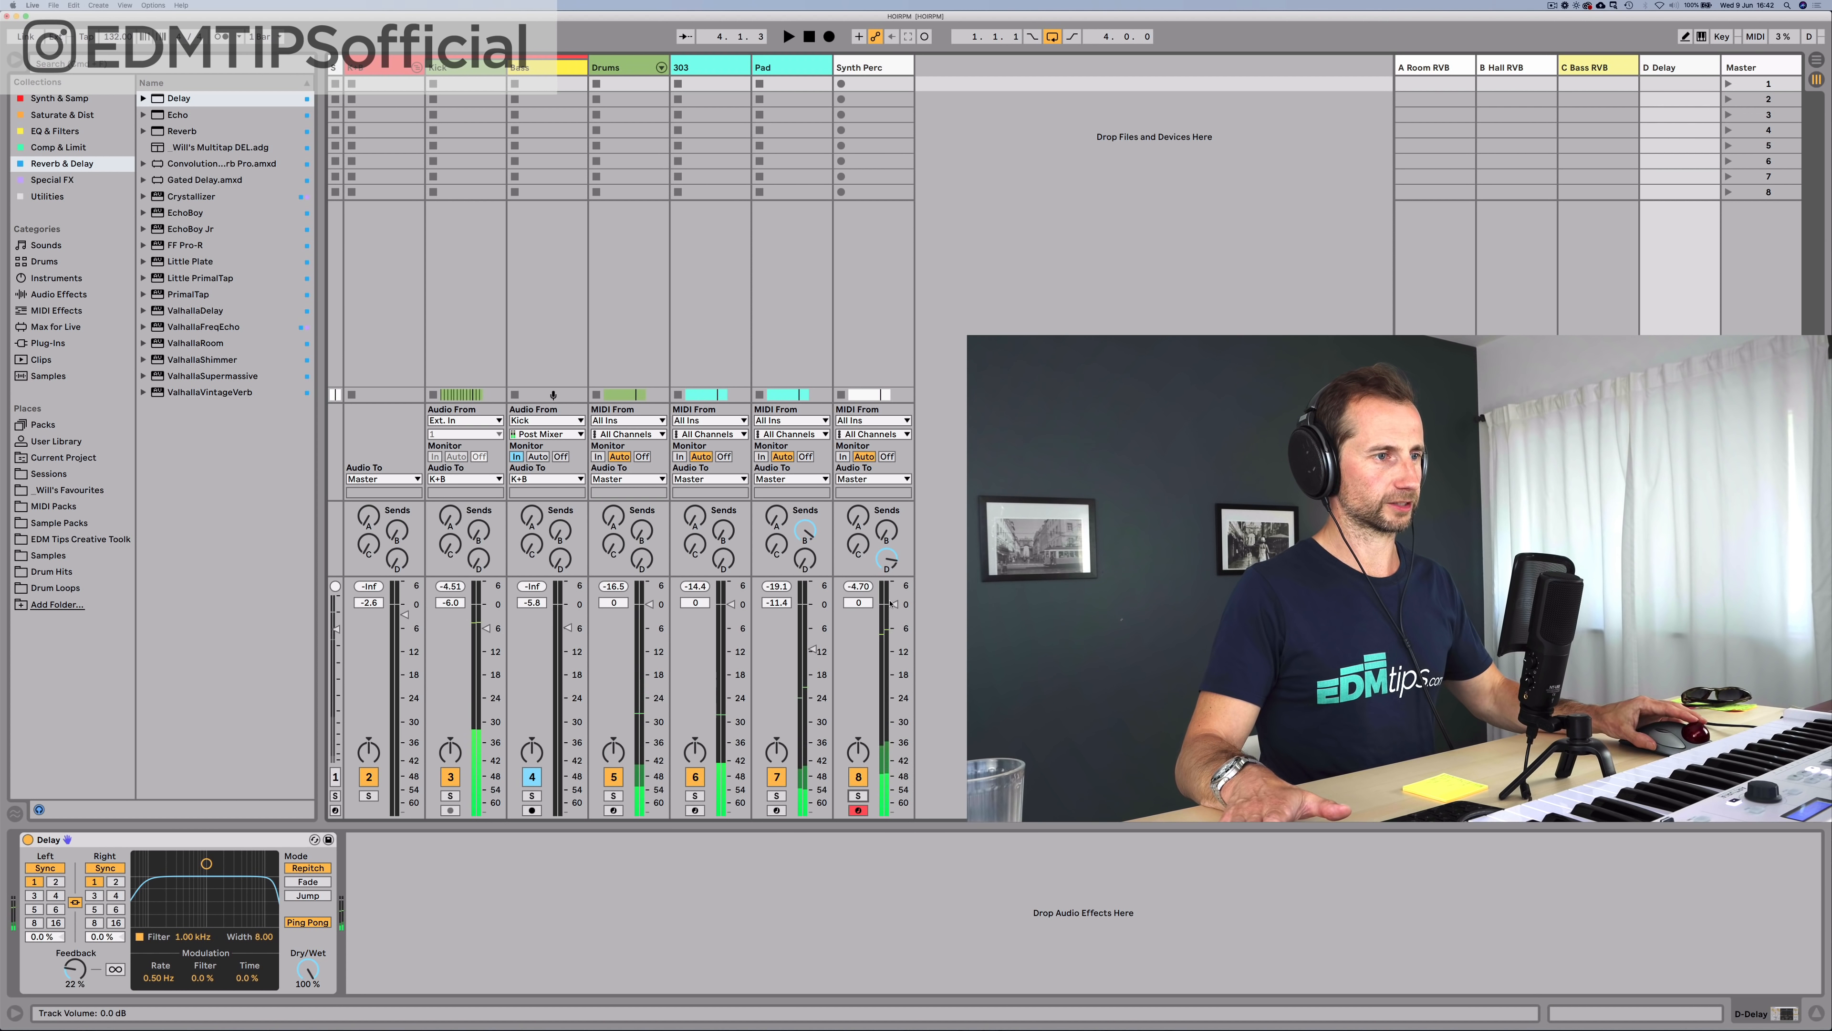
# Step: Balance the Synth Perc track in the full mix at -4.5 dB and compare the loop with it muted
pyautogui.press('space')
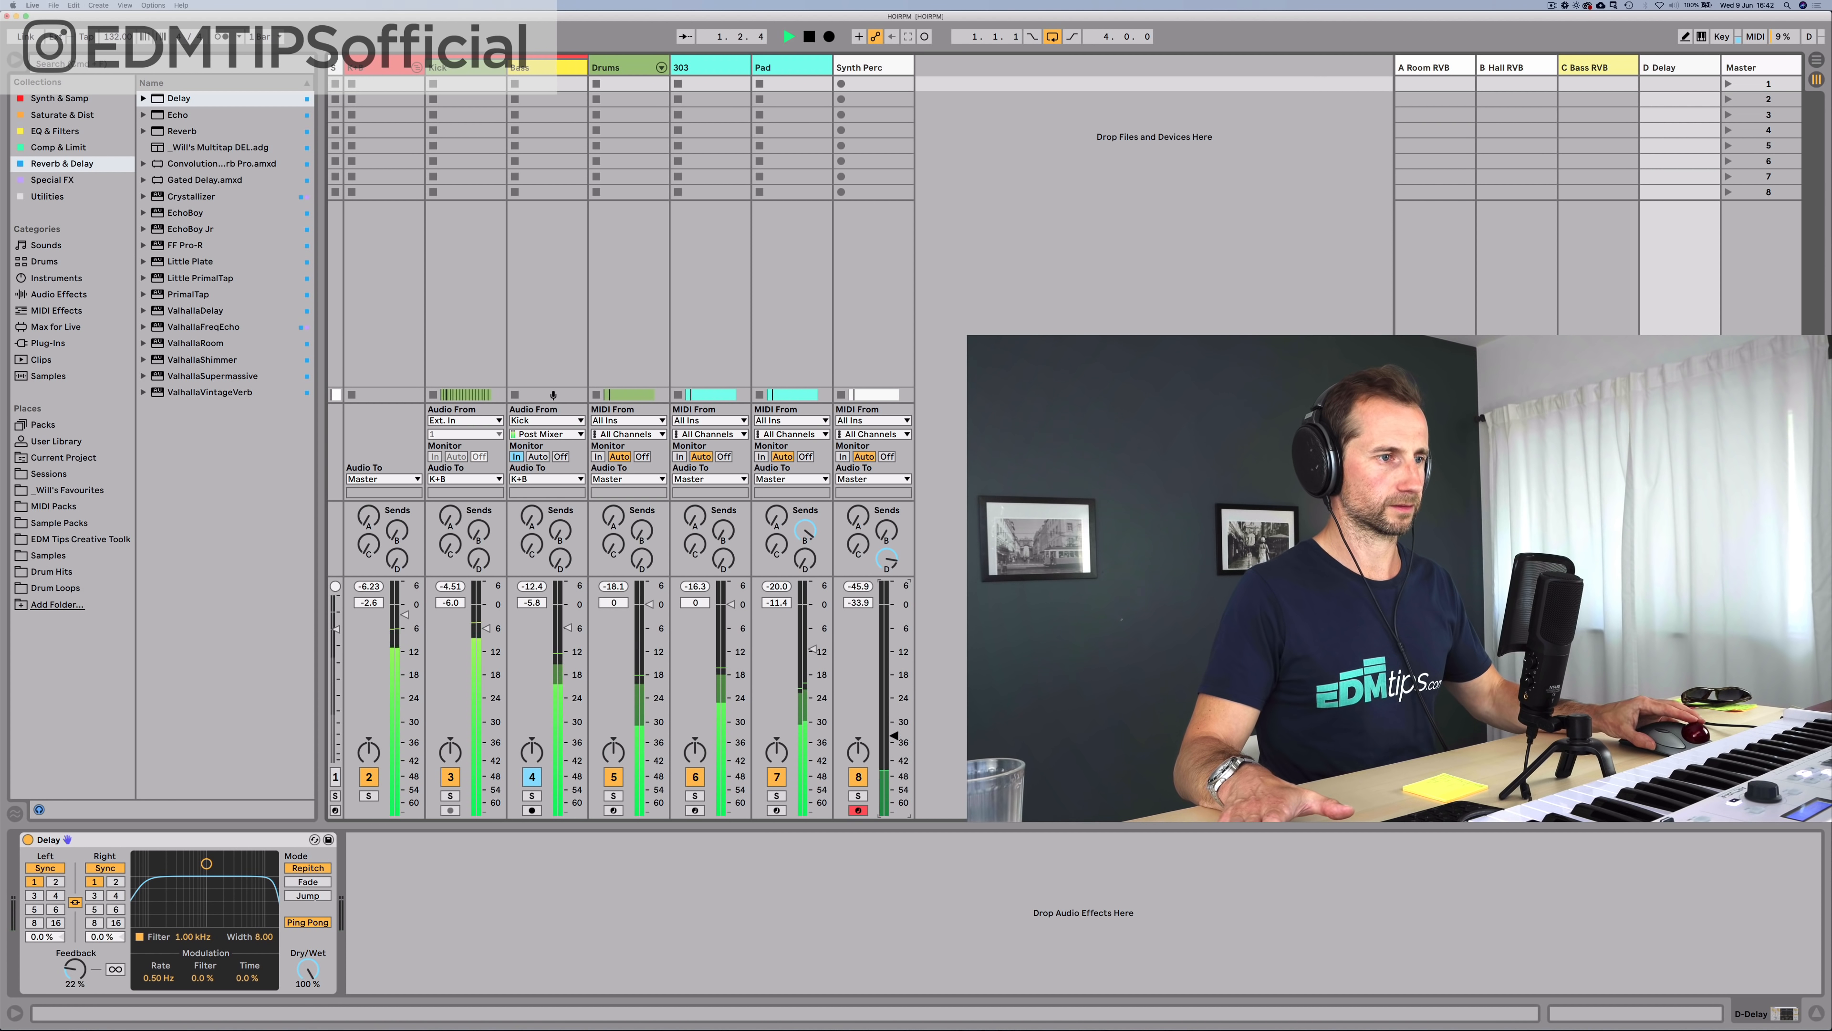
pyautogui.moveTo(895, 668); pyautogui.dragTo(894, 622)
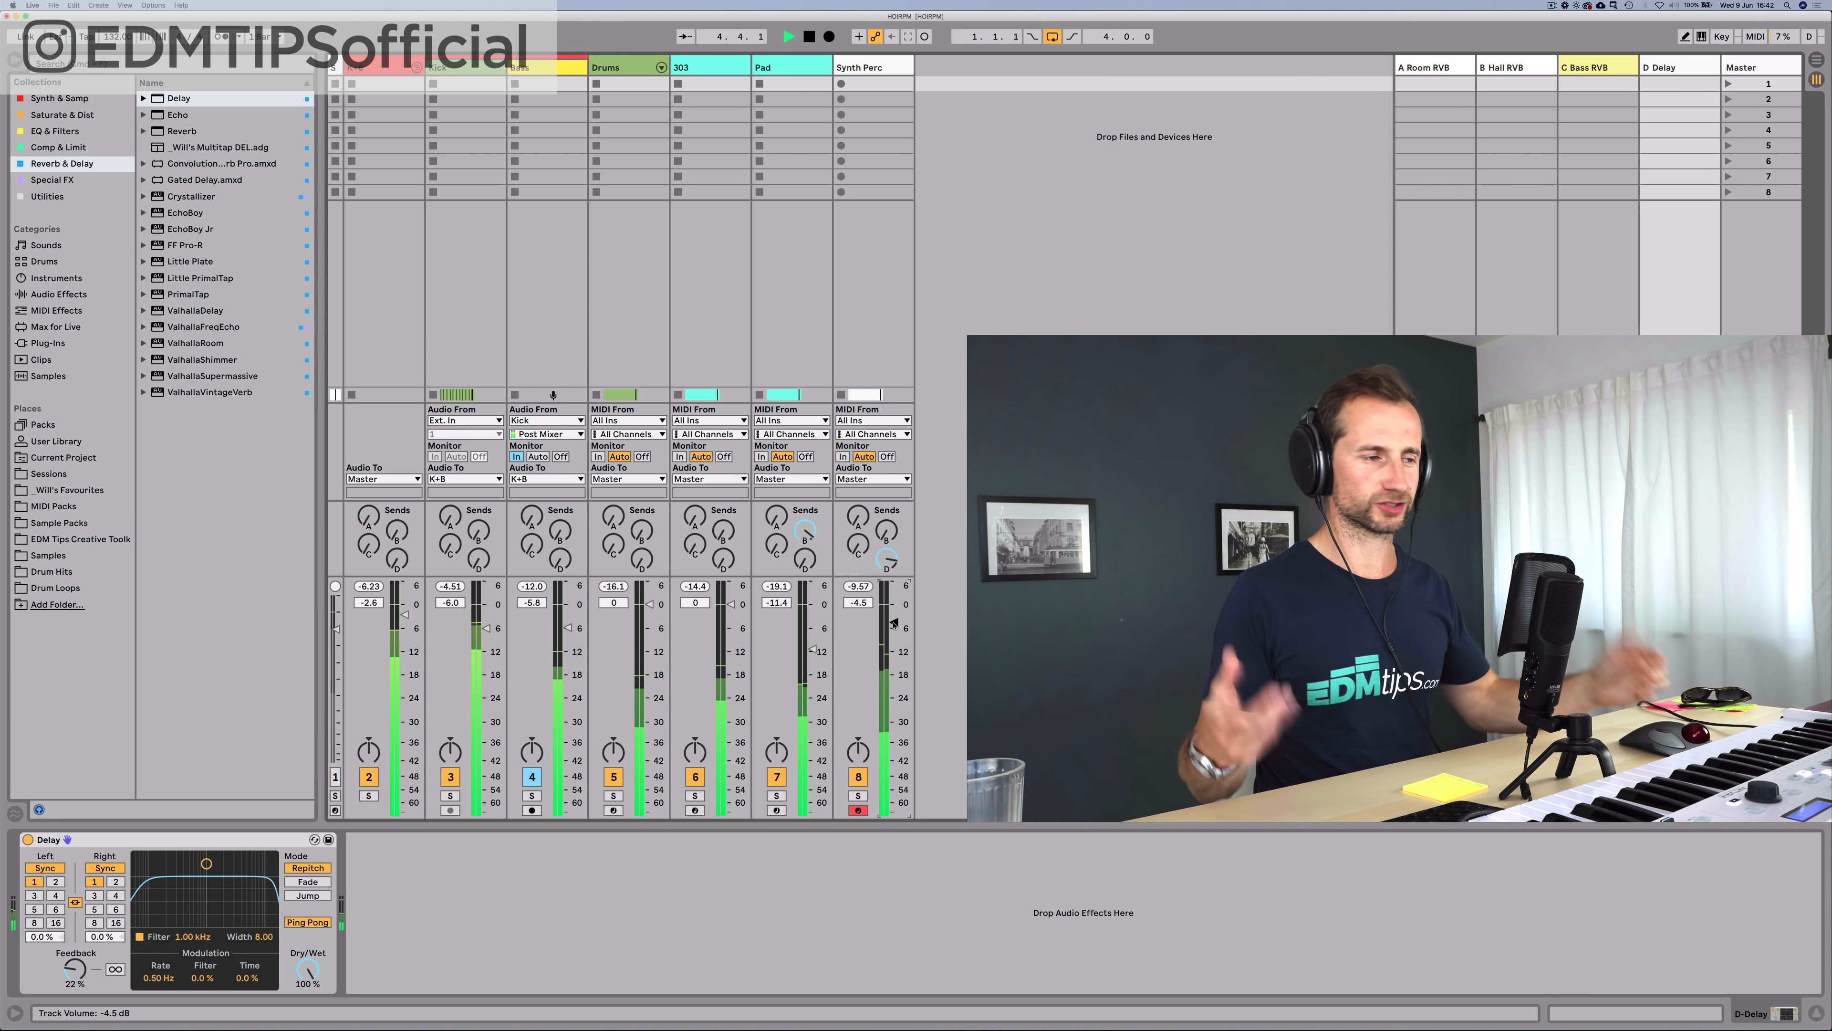
pyautogui.click(856, 779)
pyautogui.click(856, 778)
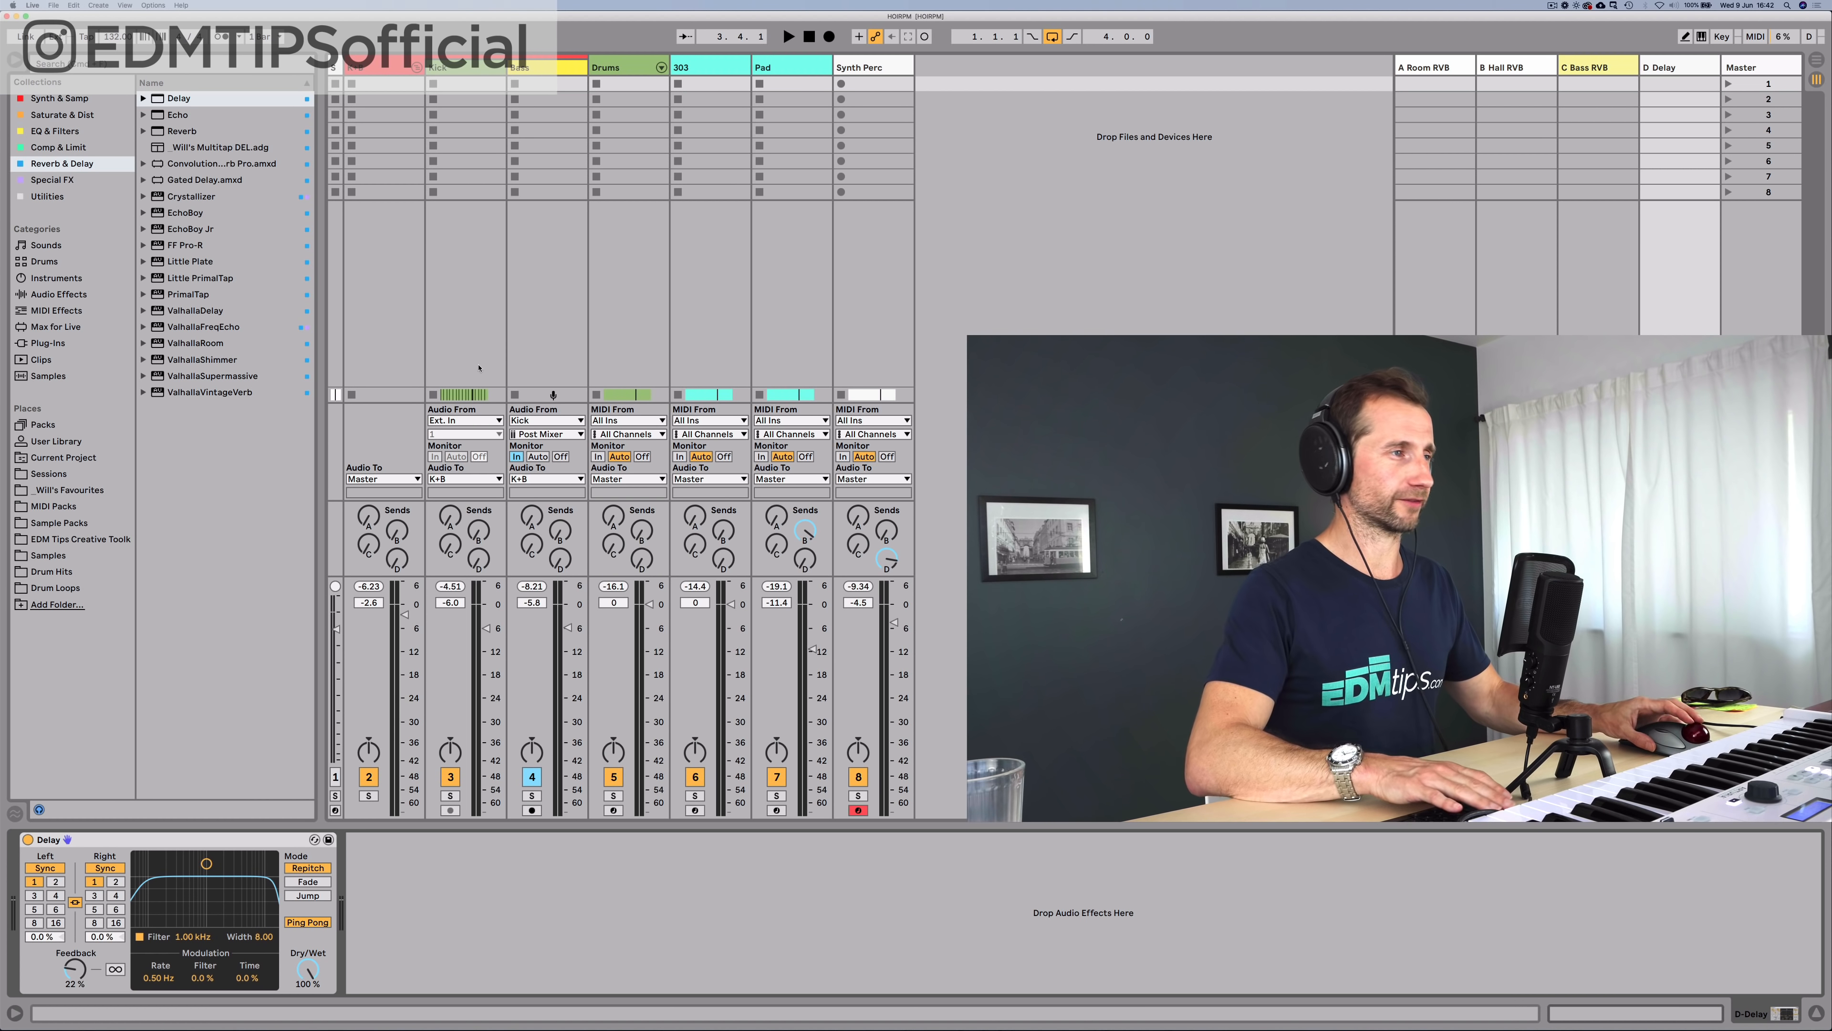
# Step: Look through the Pads 'n' Strings and Ethnic folders in the Samples library and collapse them again
pyautogui.click(62, 557)
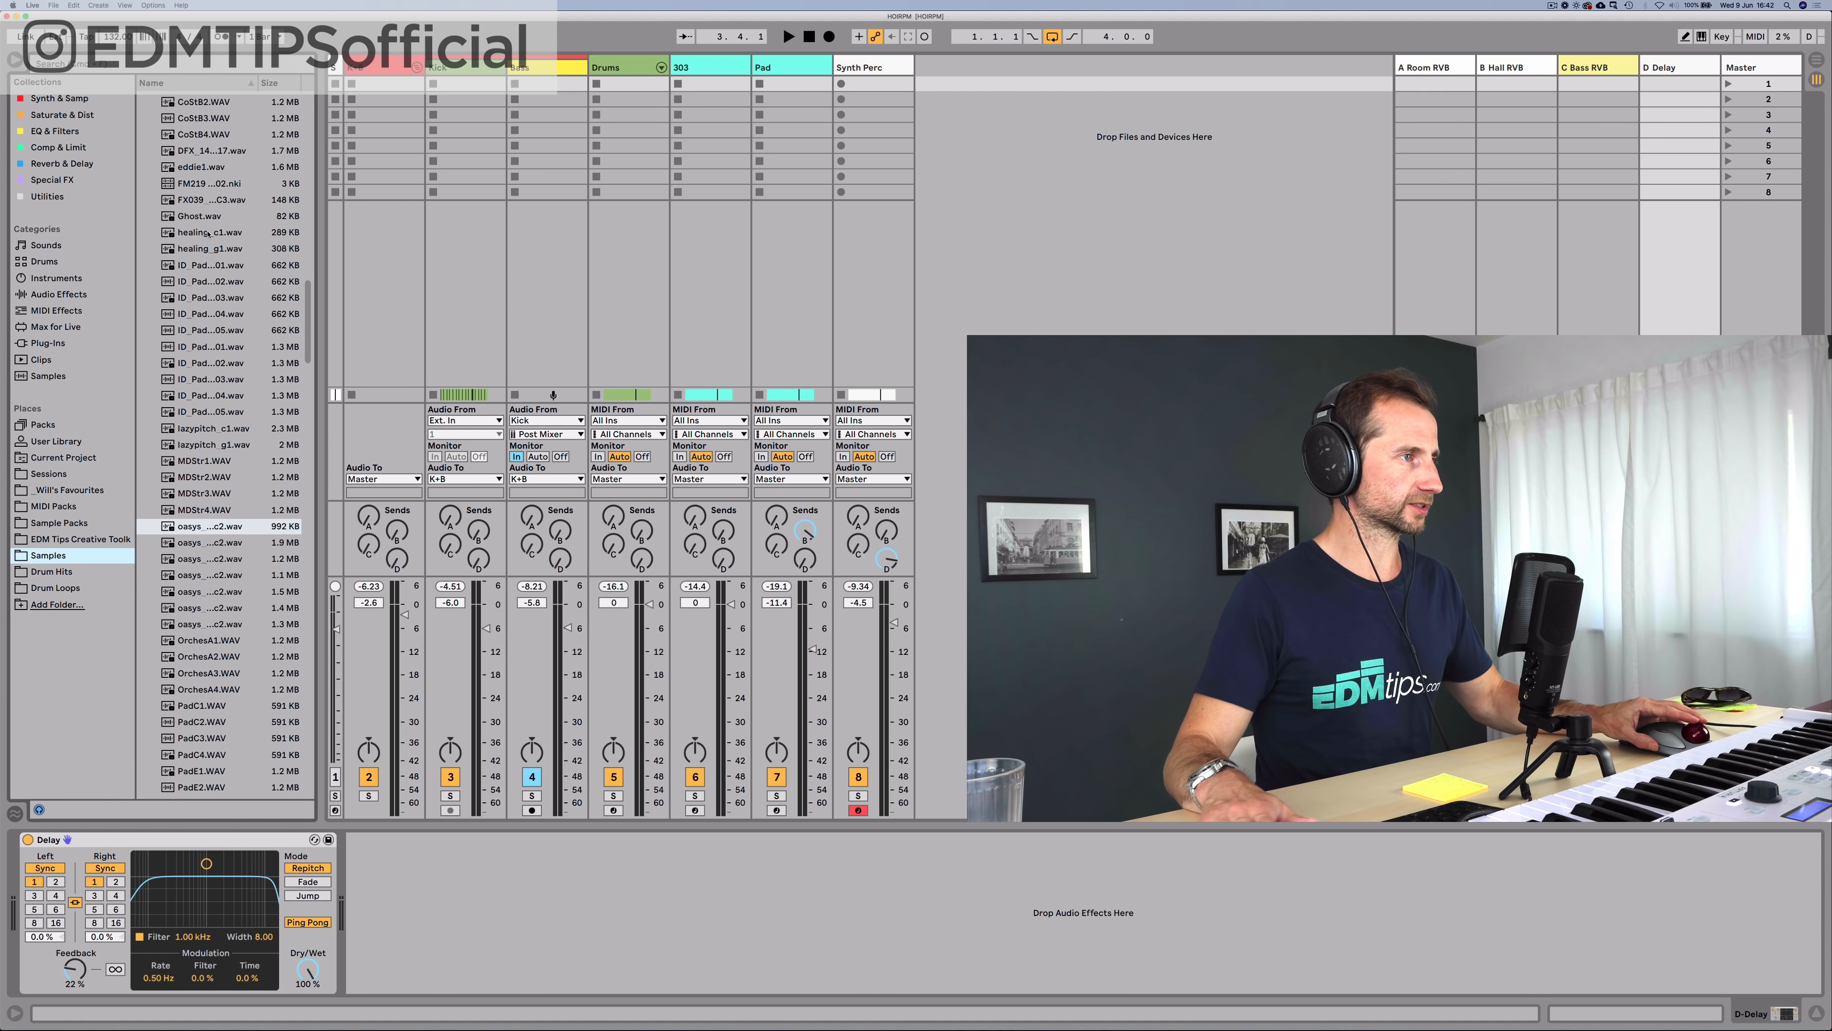
pyautogui.scroll(15, 207, 234)
pyautogui.click(173, 278)
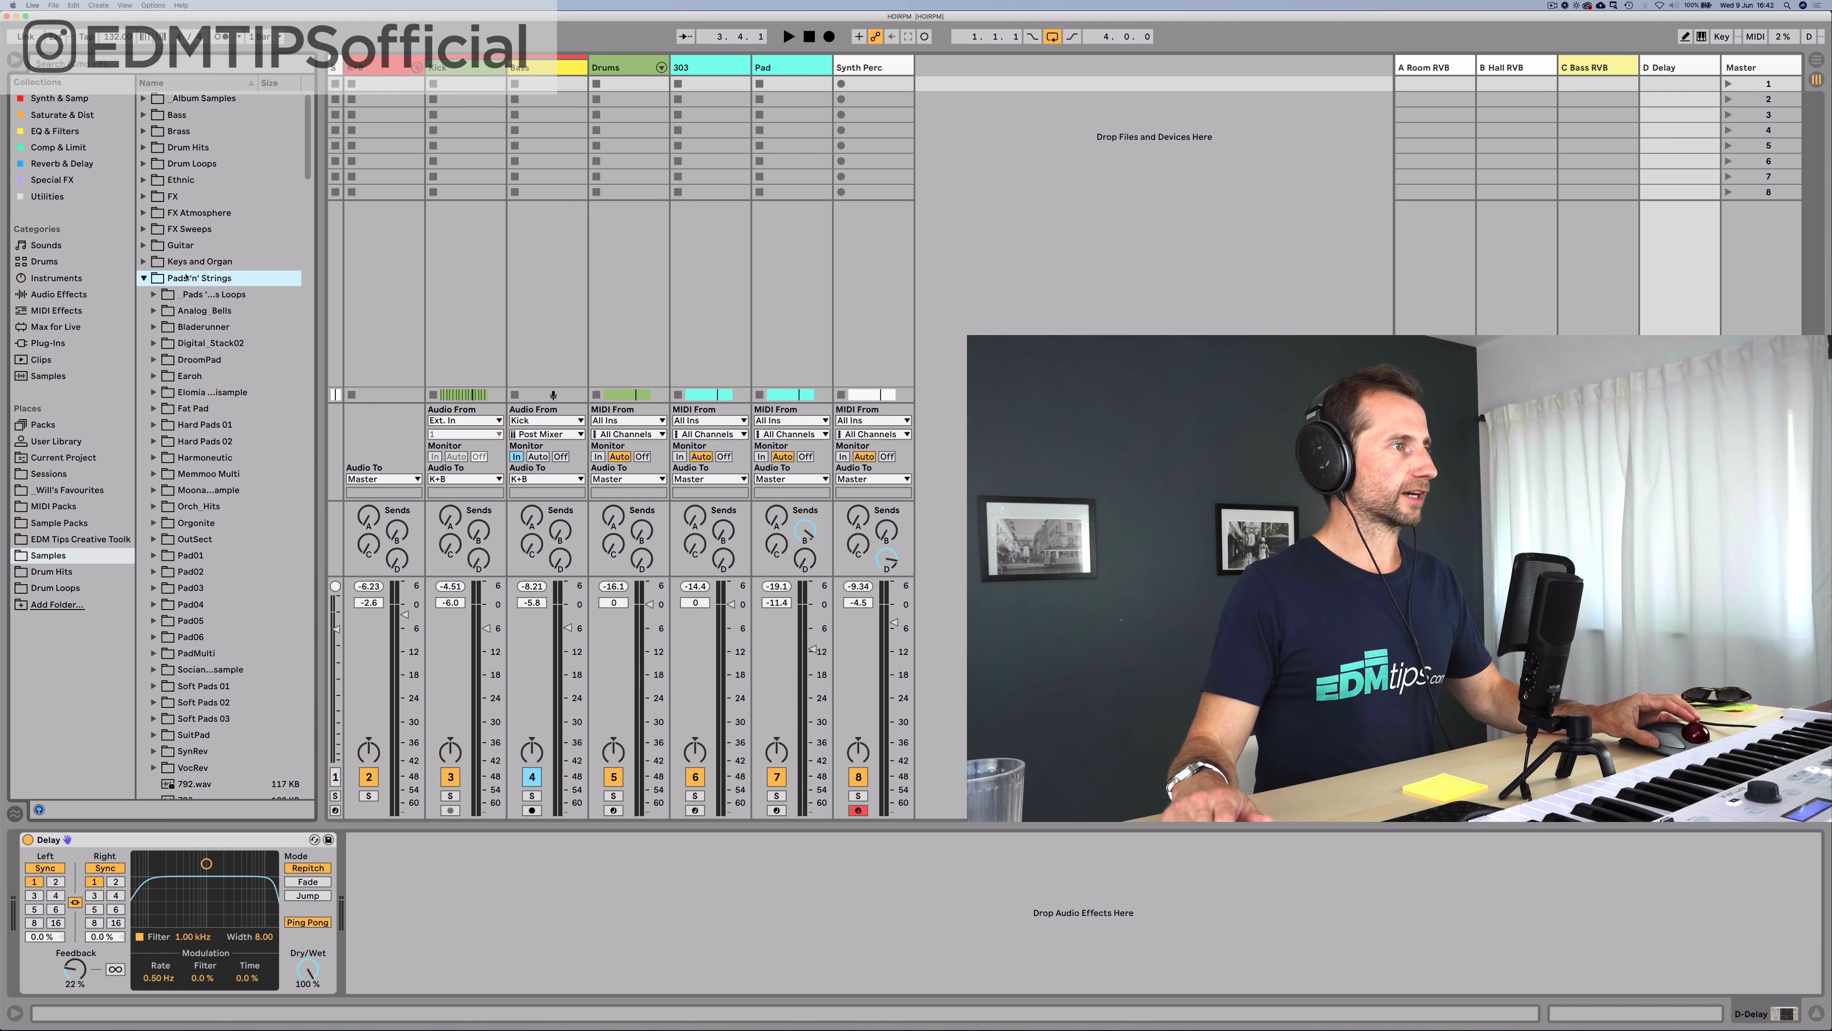
pyautogui.press('Left')
pyautogui.click(179, 182)
pyautogui.press('Right')
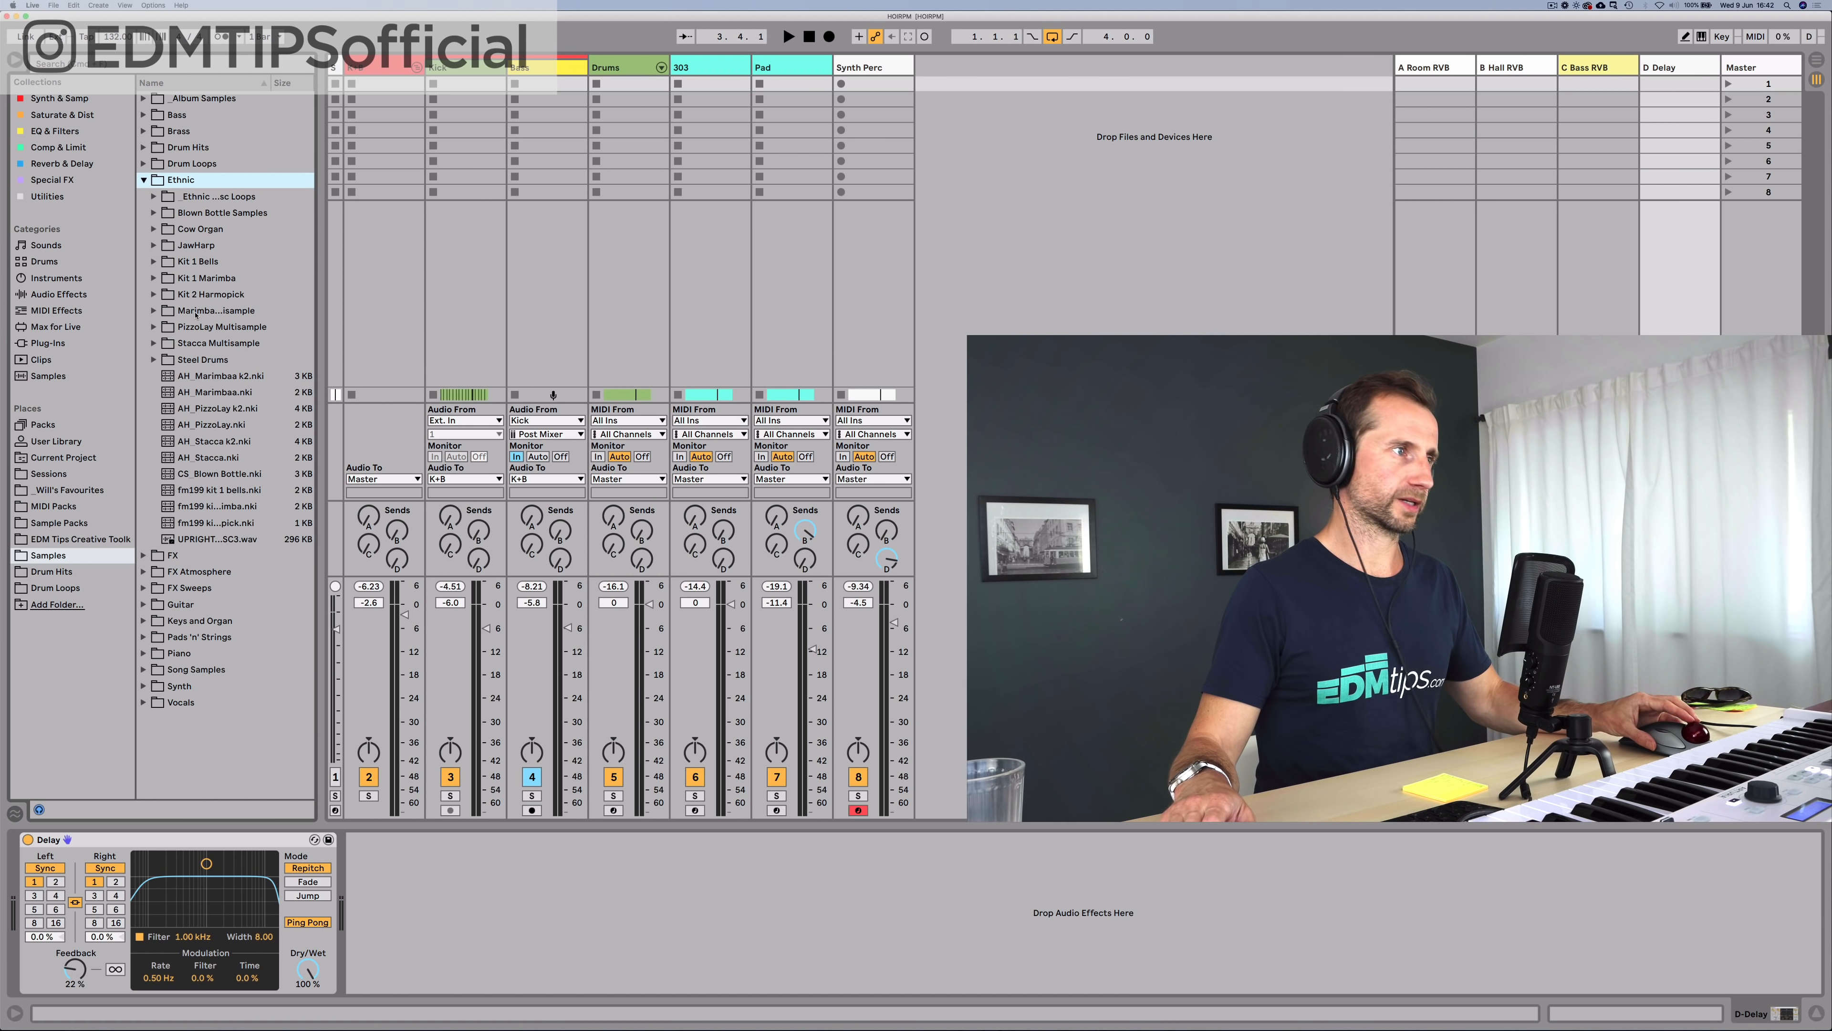
pyautogui.press('Left')
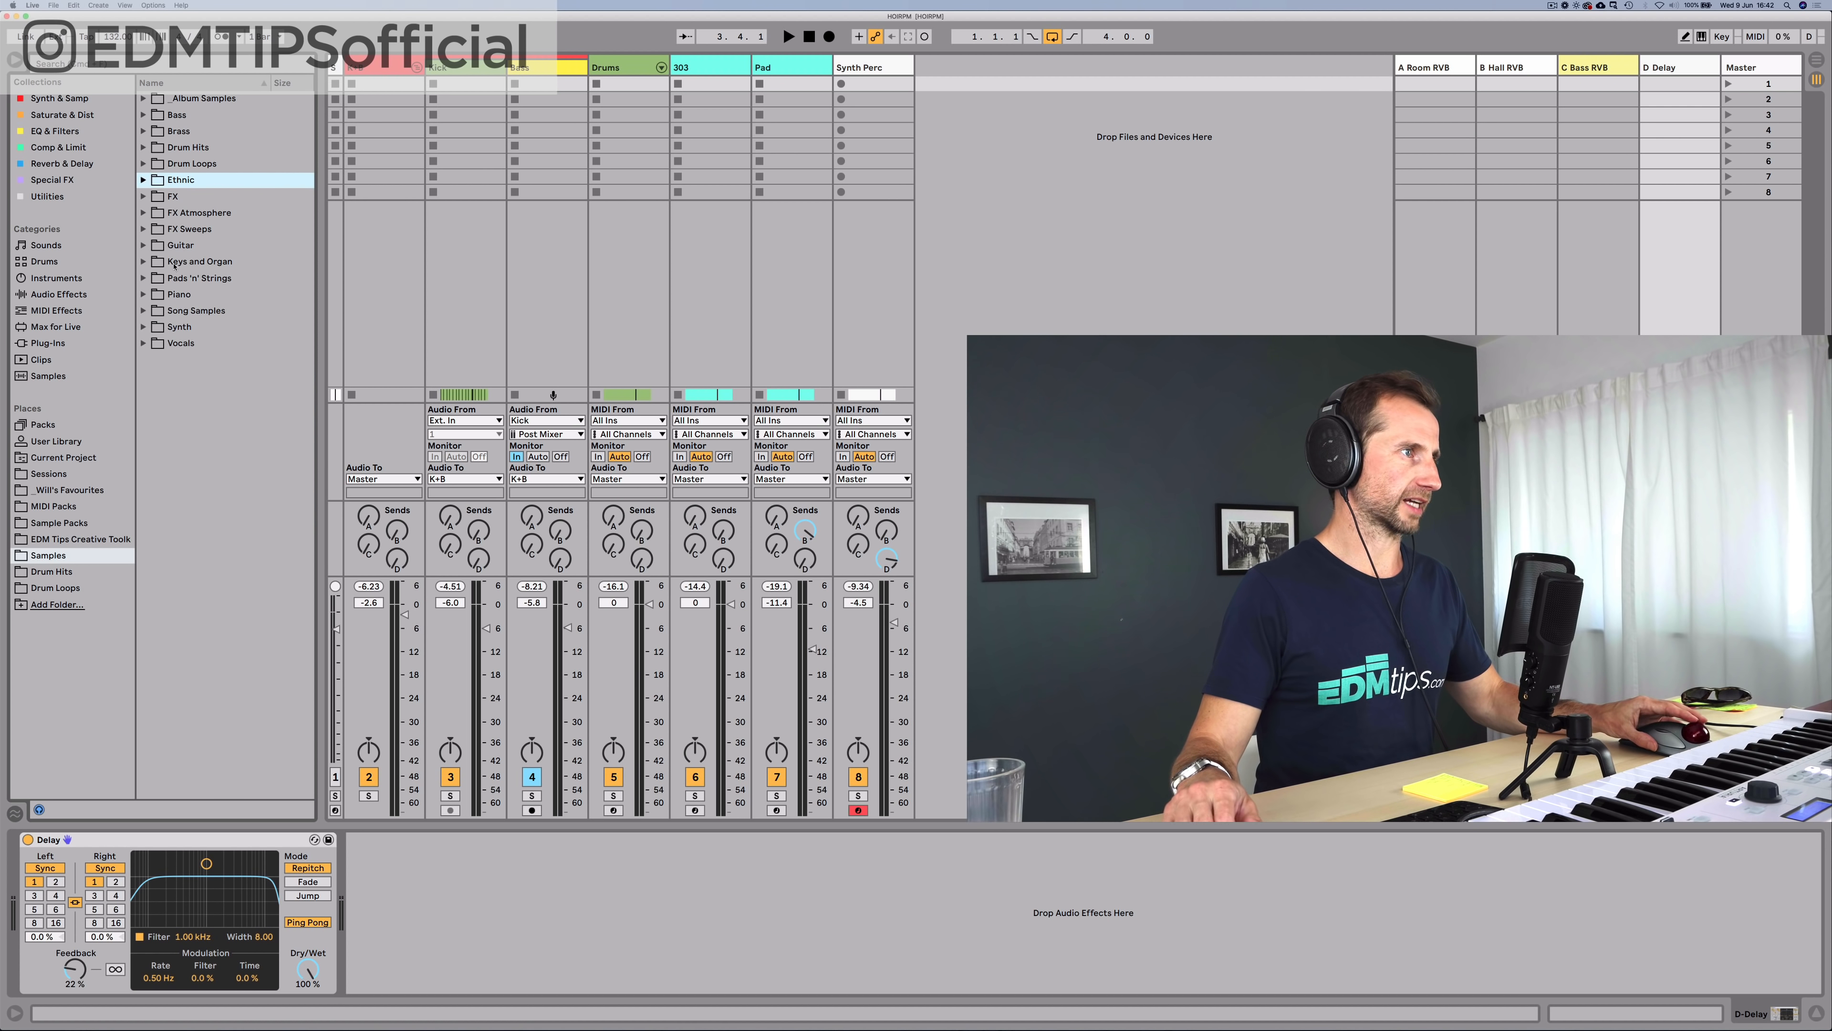
# Step: Browse the Drum Hits library's categories and expand its Ethnic / Misc folder
pyautogui.click(77, 569)
pyautogui.click(186, 136)
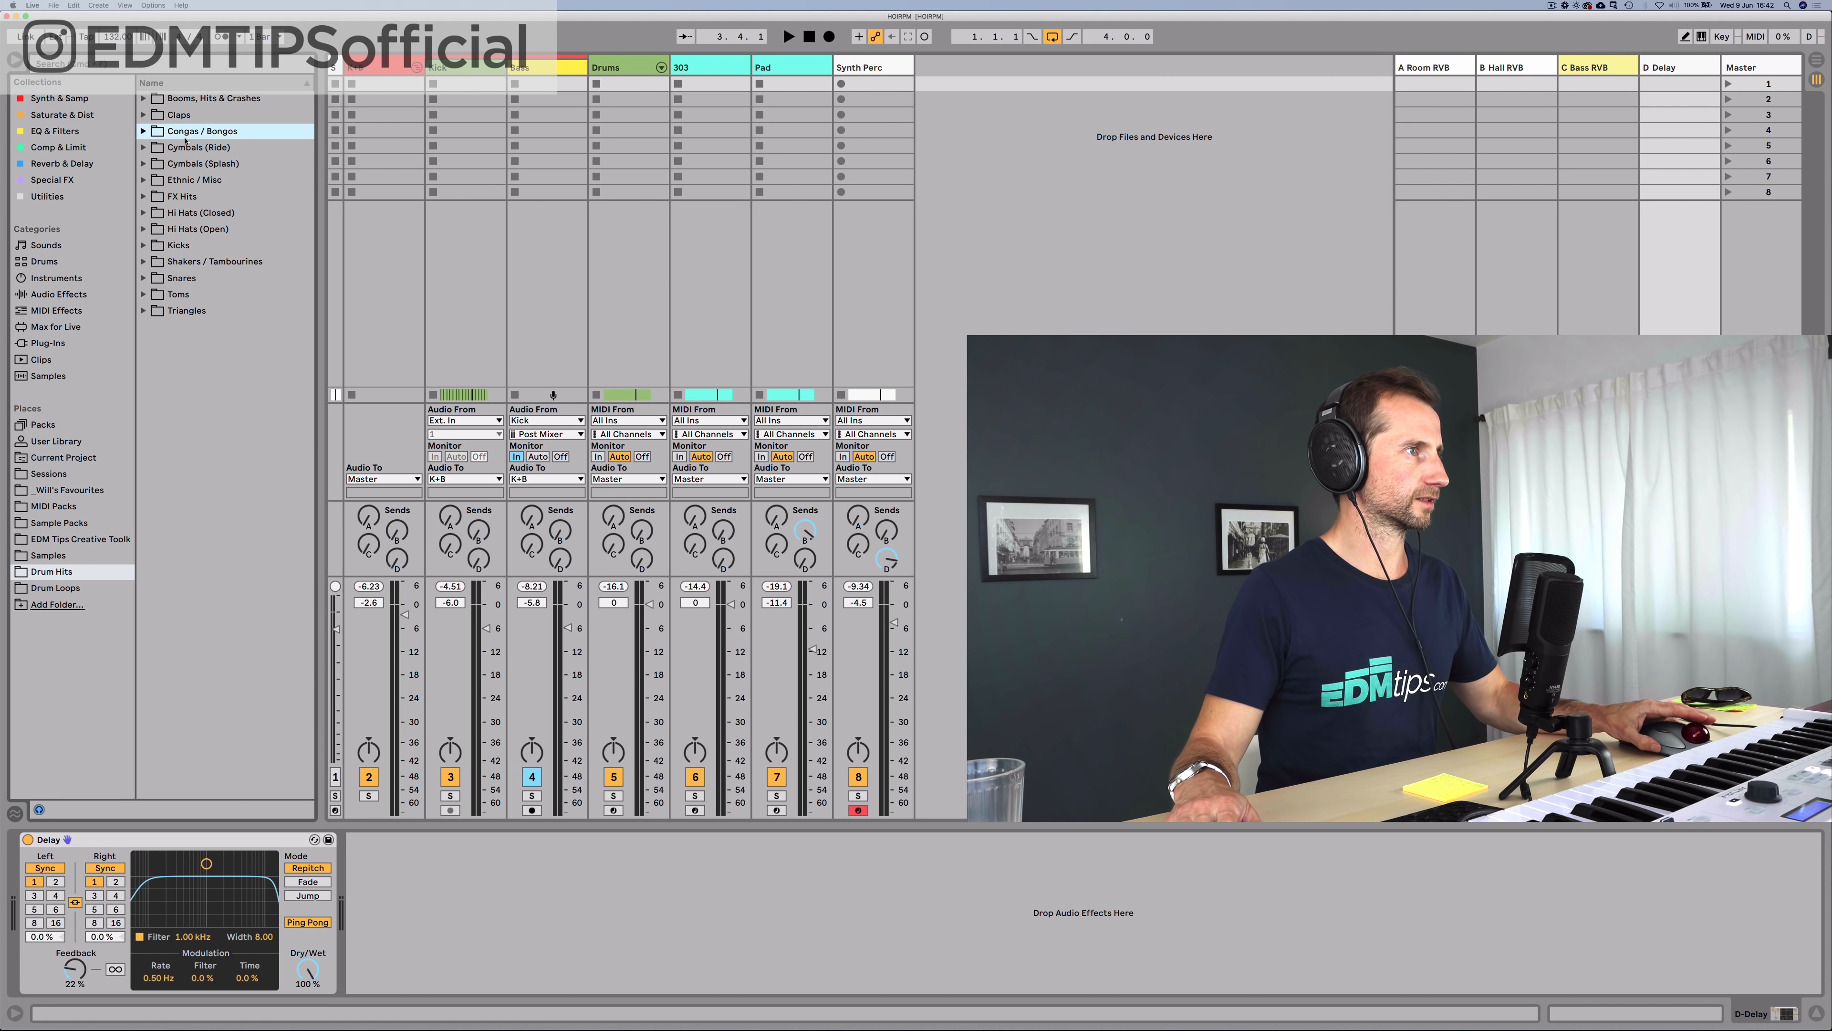
pyautogui.click(174, 214)
pyautogui.press('Down')
pyautogui.press('Down')
pyautogui.press('Up')
pyautogui.press('Up')
pyautogui.press('Up')
pyautogui.press('Up')
pyautogui.press('Right')
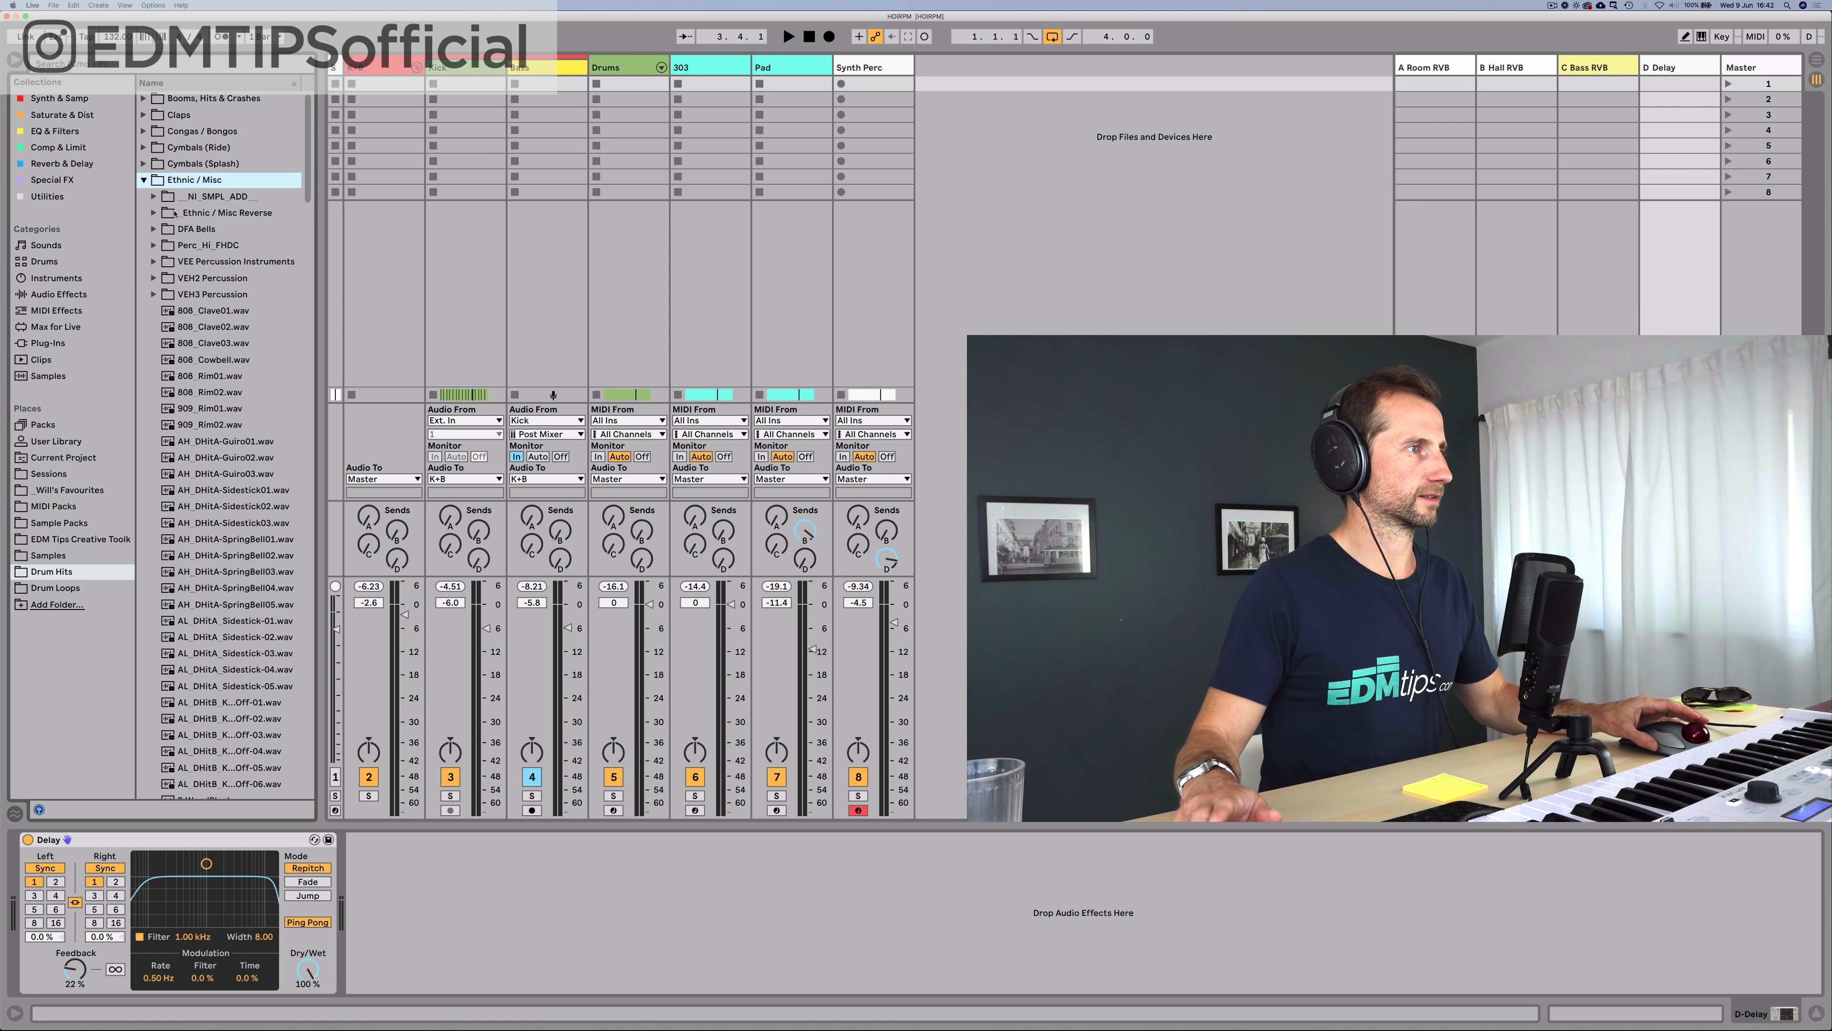
# Step: Audition the first samples in the VEH2 Percussion folder and pick sample 002
pyautogui.click(196, 295)
pyautogui.press('Right')
pyautogui.press('Down')
pyautogui.click(195, 285)
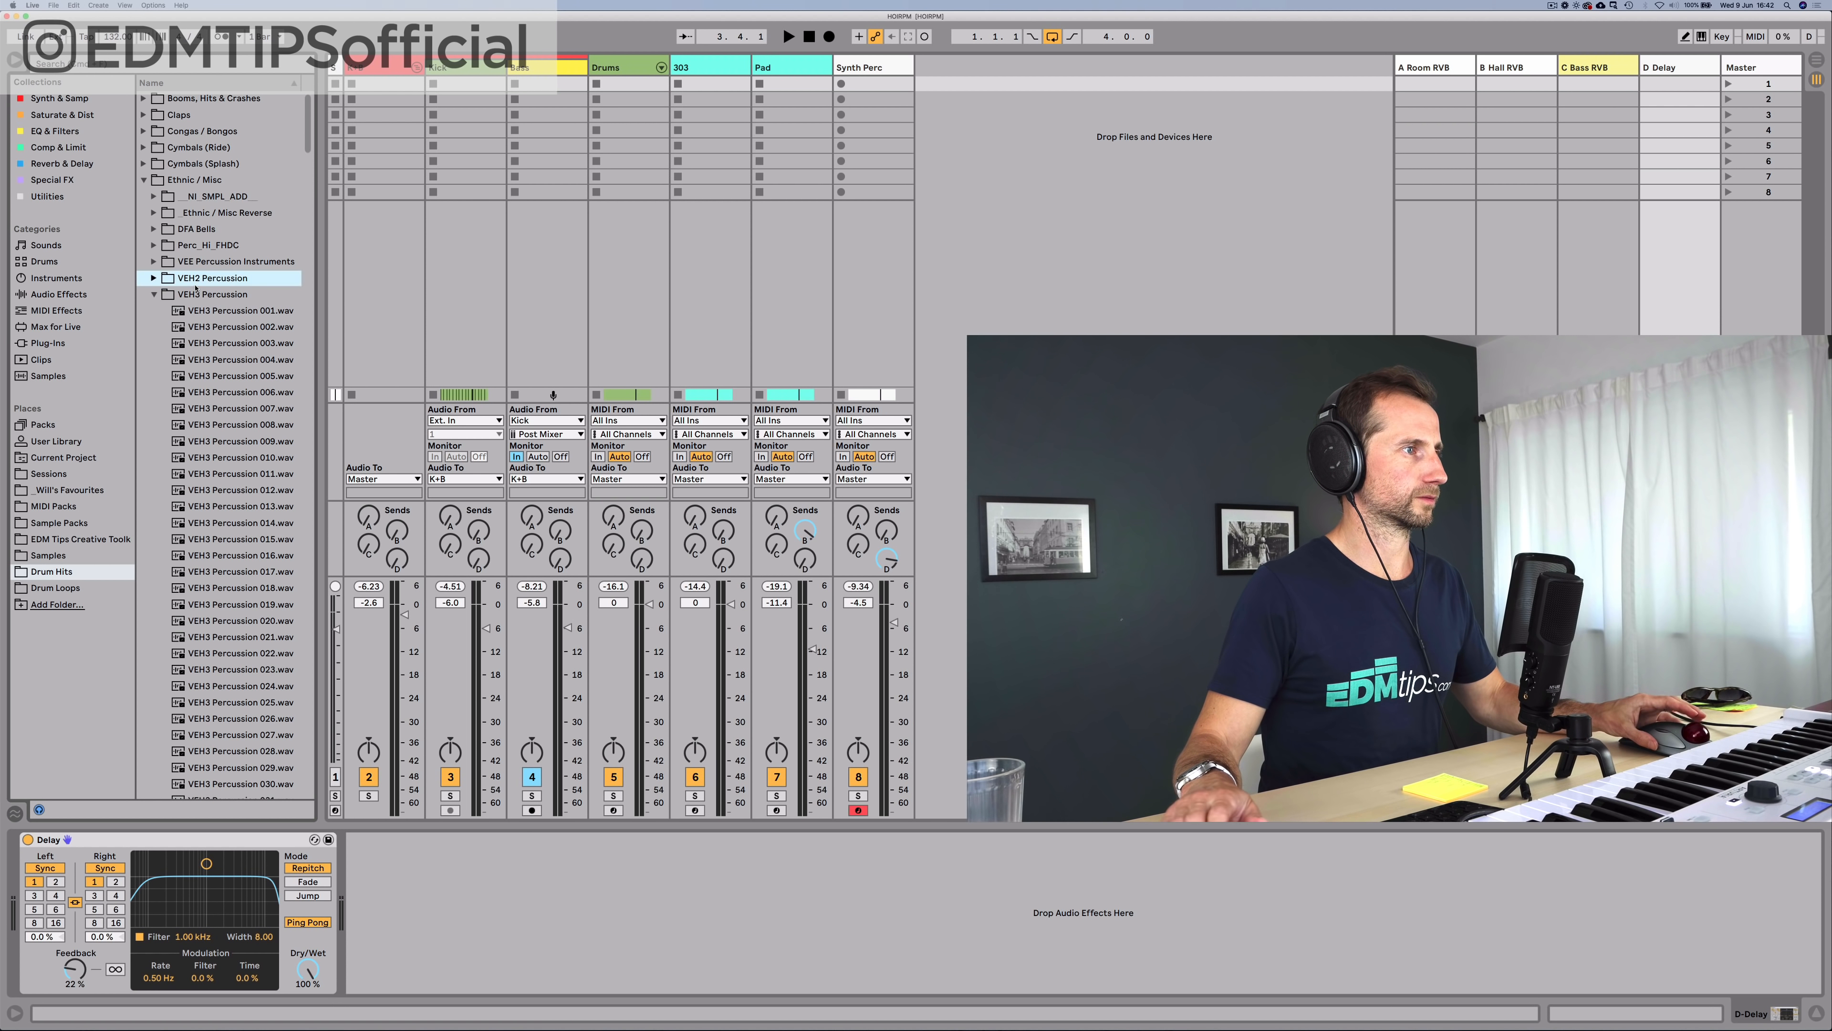
pyautogui.press('Right')
pyautogui.press('Down')
pyautogui.press('Down')
pyautogui.press('Down')
pyautogui.press('Down')
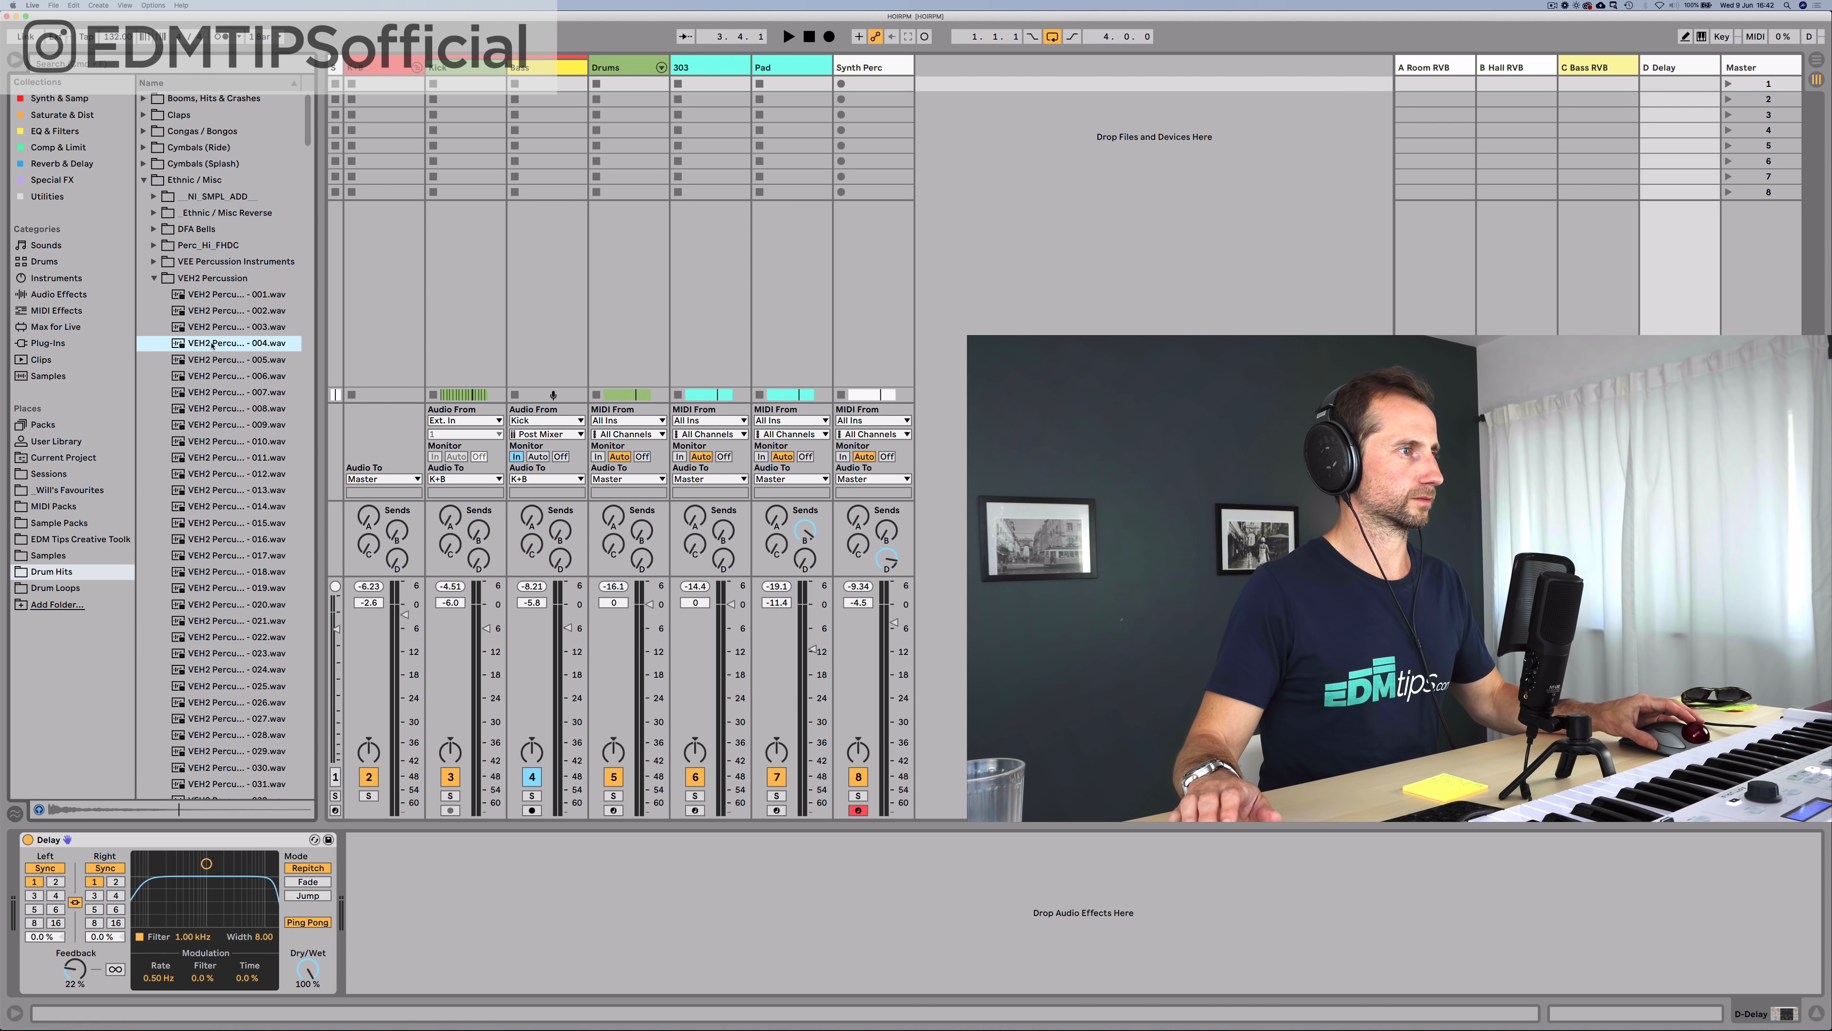
pyautogui.press('Up')
pyautogui.press('Down')
pyautogui.press('Down')
pyautogui.click(221, 382)
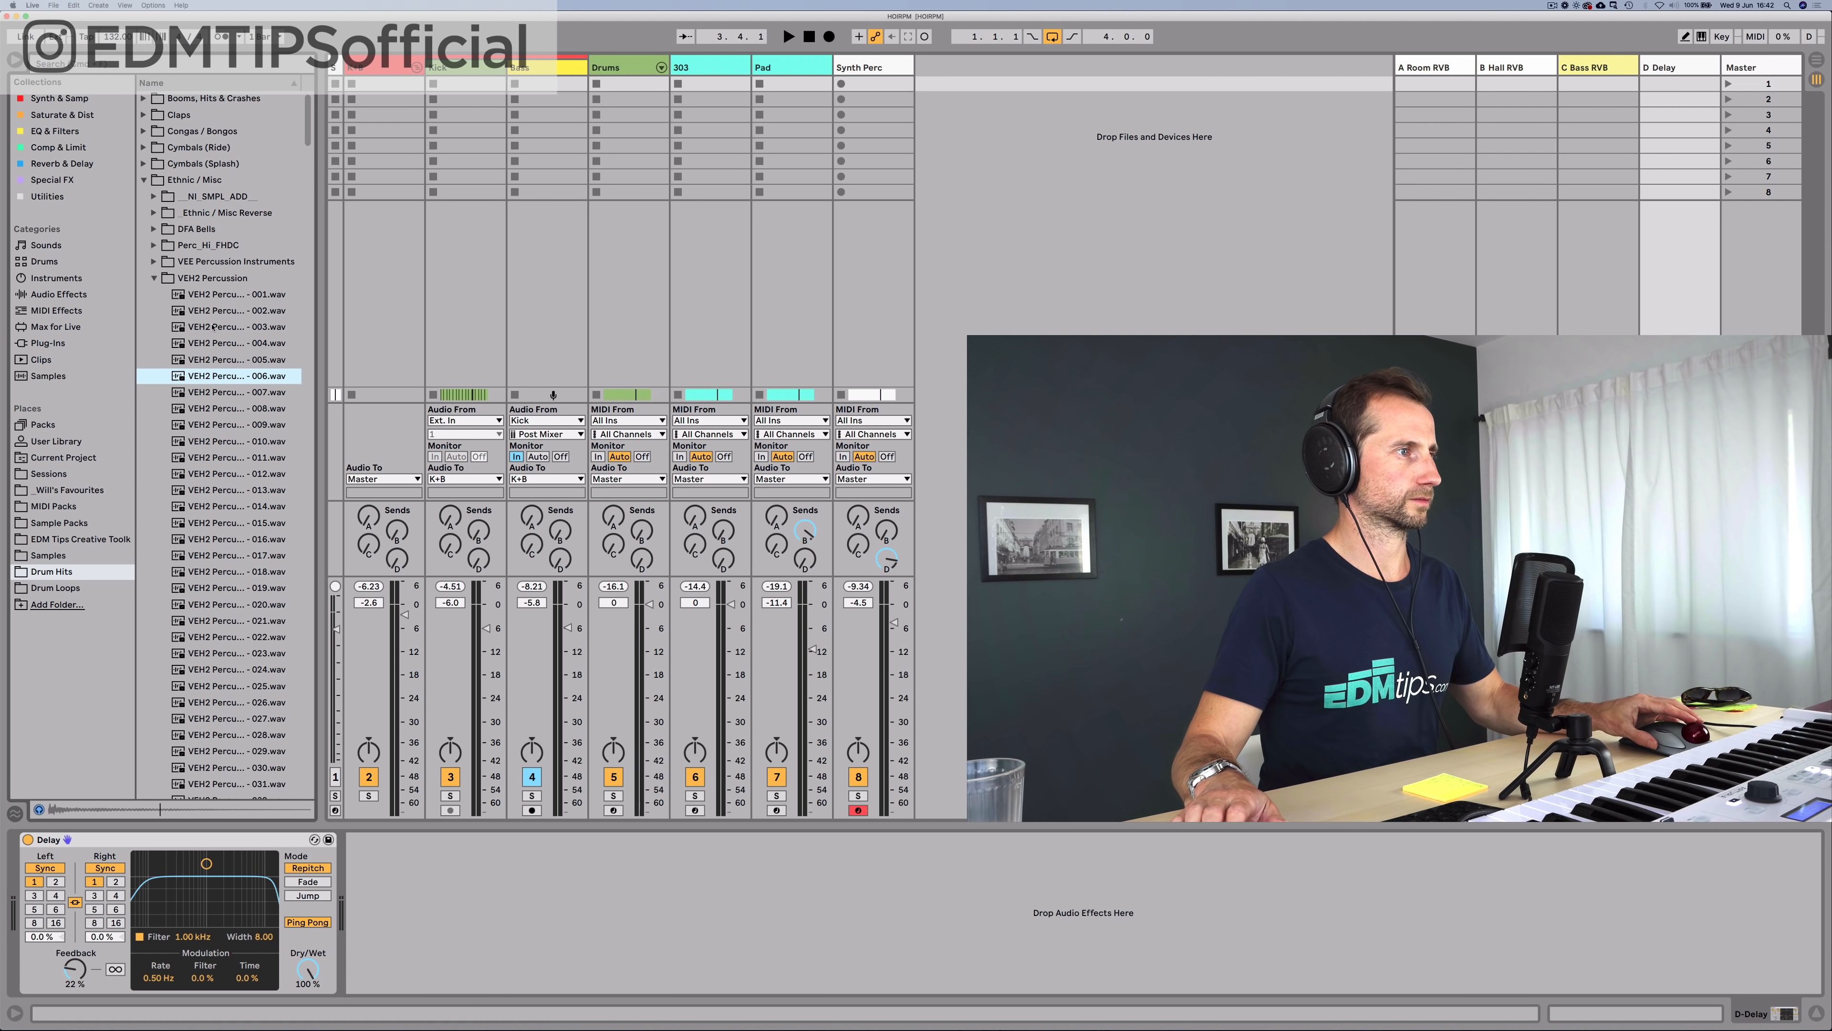
pyautogui.click(213, 308)
pyautogui.click(213, 300)
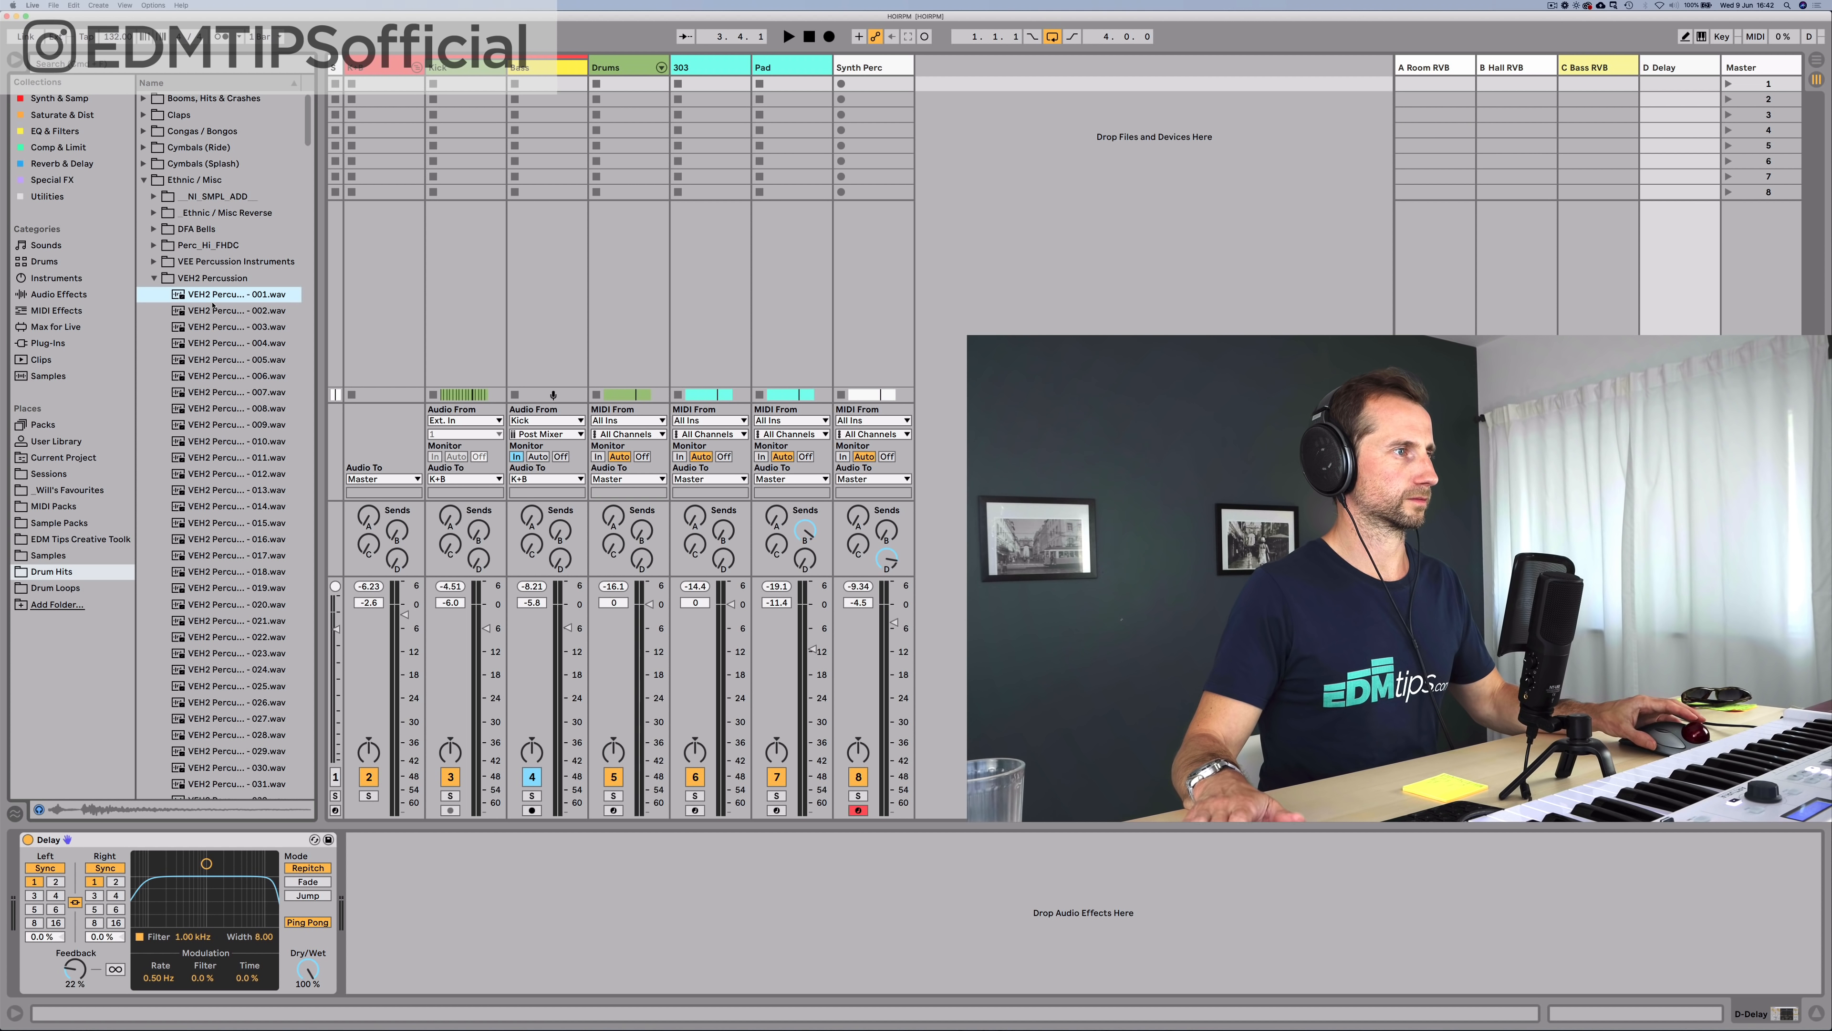
pyautogui.click(219, 334)
pyautogui.click(210, 316)
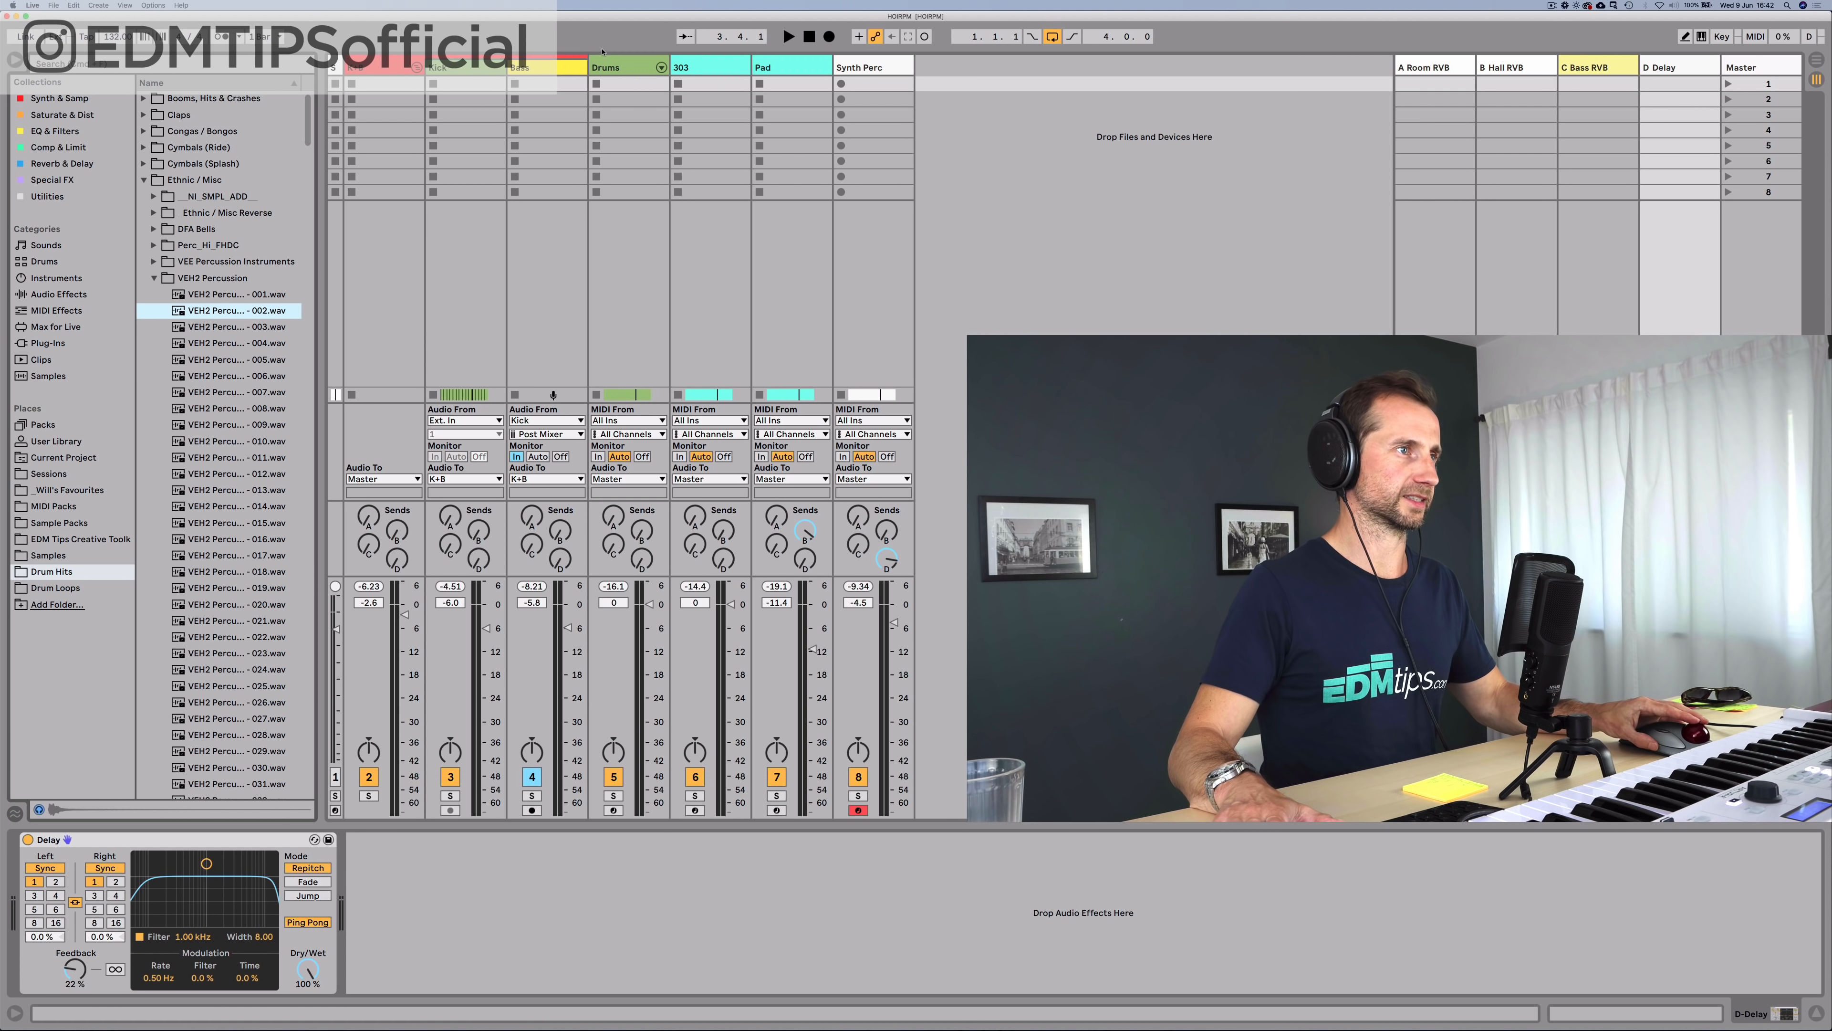
# Step: Add the VEH2 Percussion 002 sample to the Drums track's Drum Rack on the next free pad and preview it
pyautogui.click(609, 67)
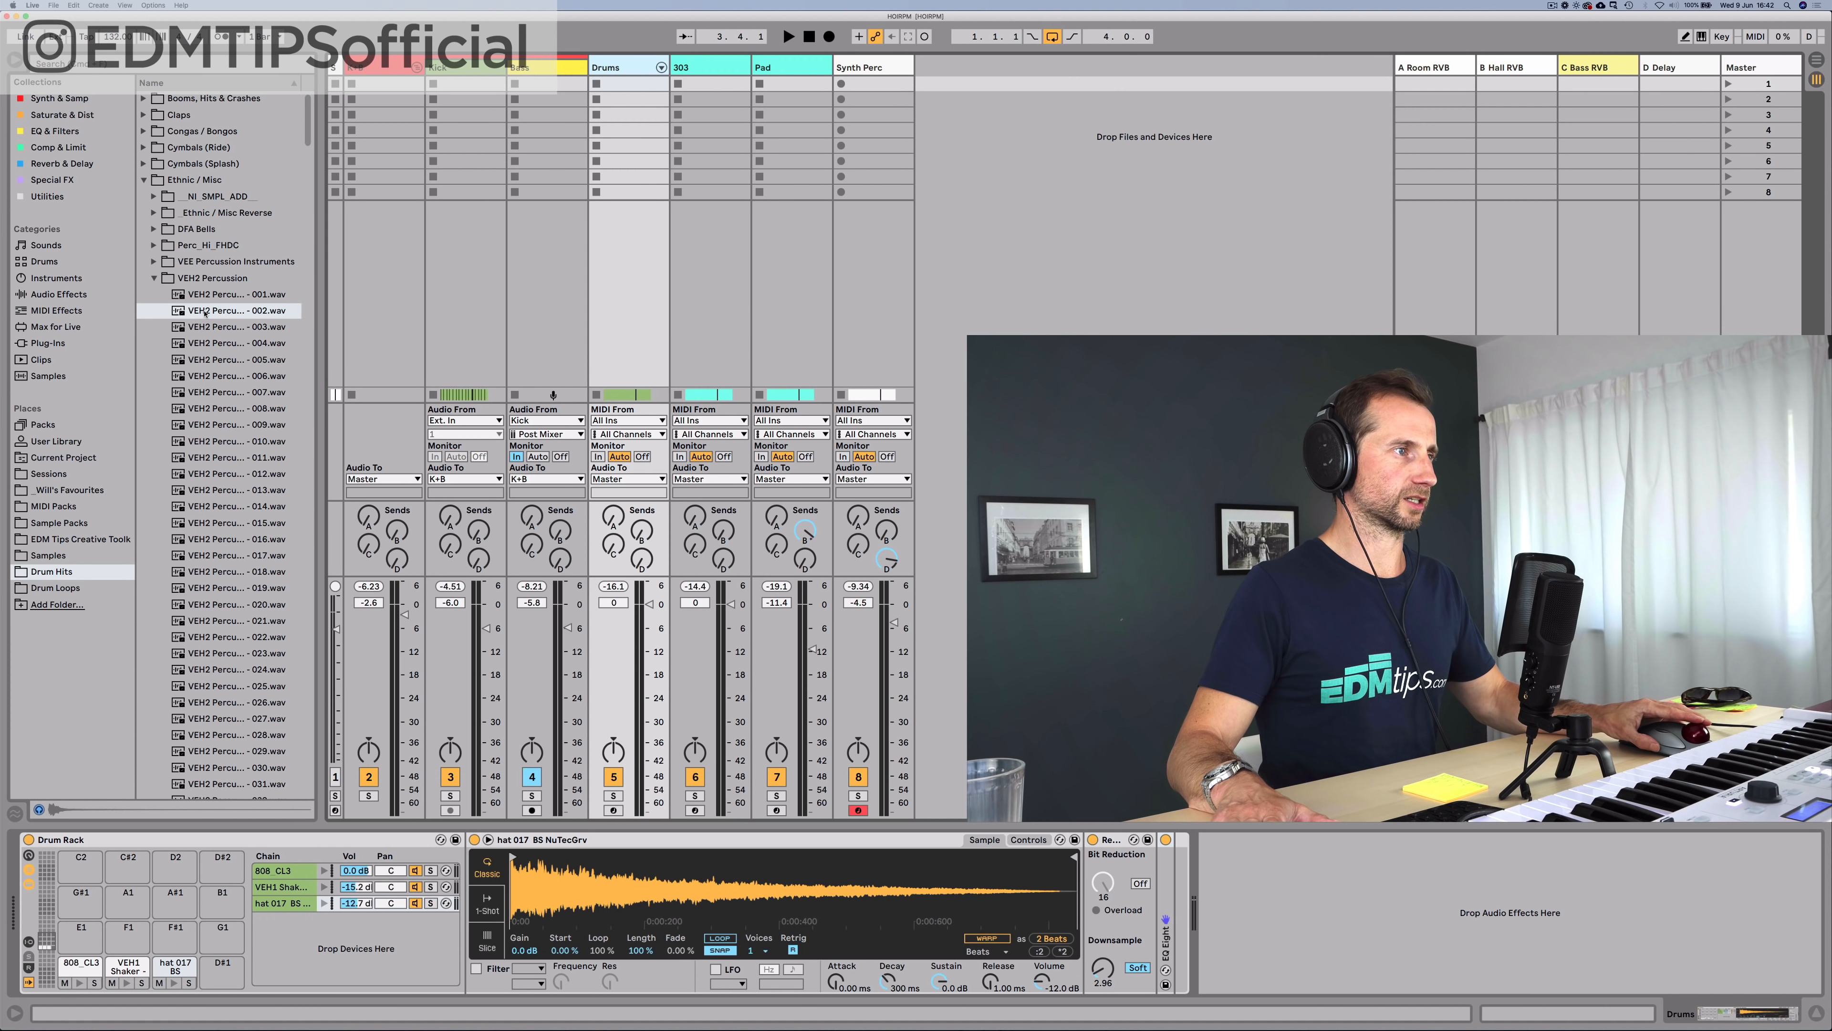
pyautogui.moveTo(205, 313); pyautogui.dragTo(305, 929)
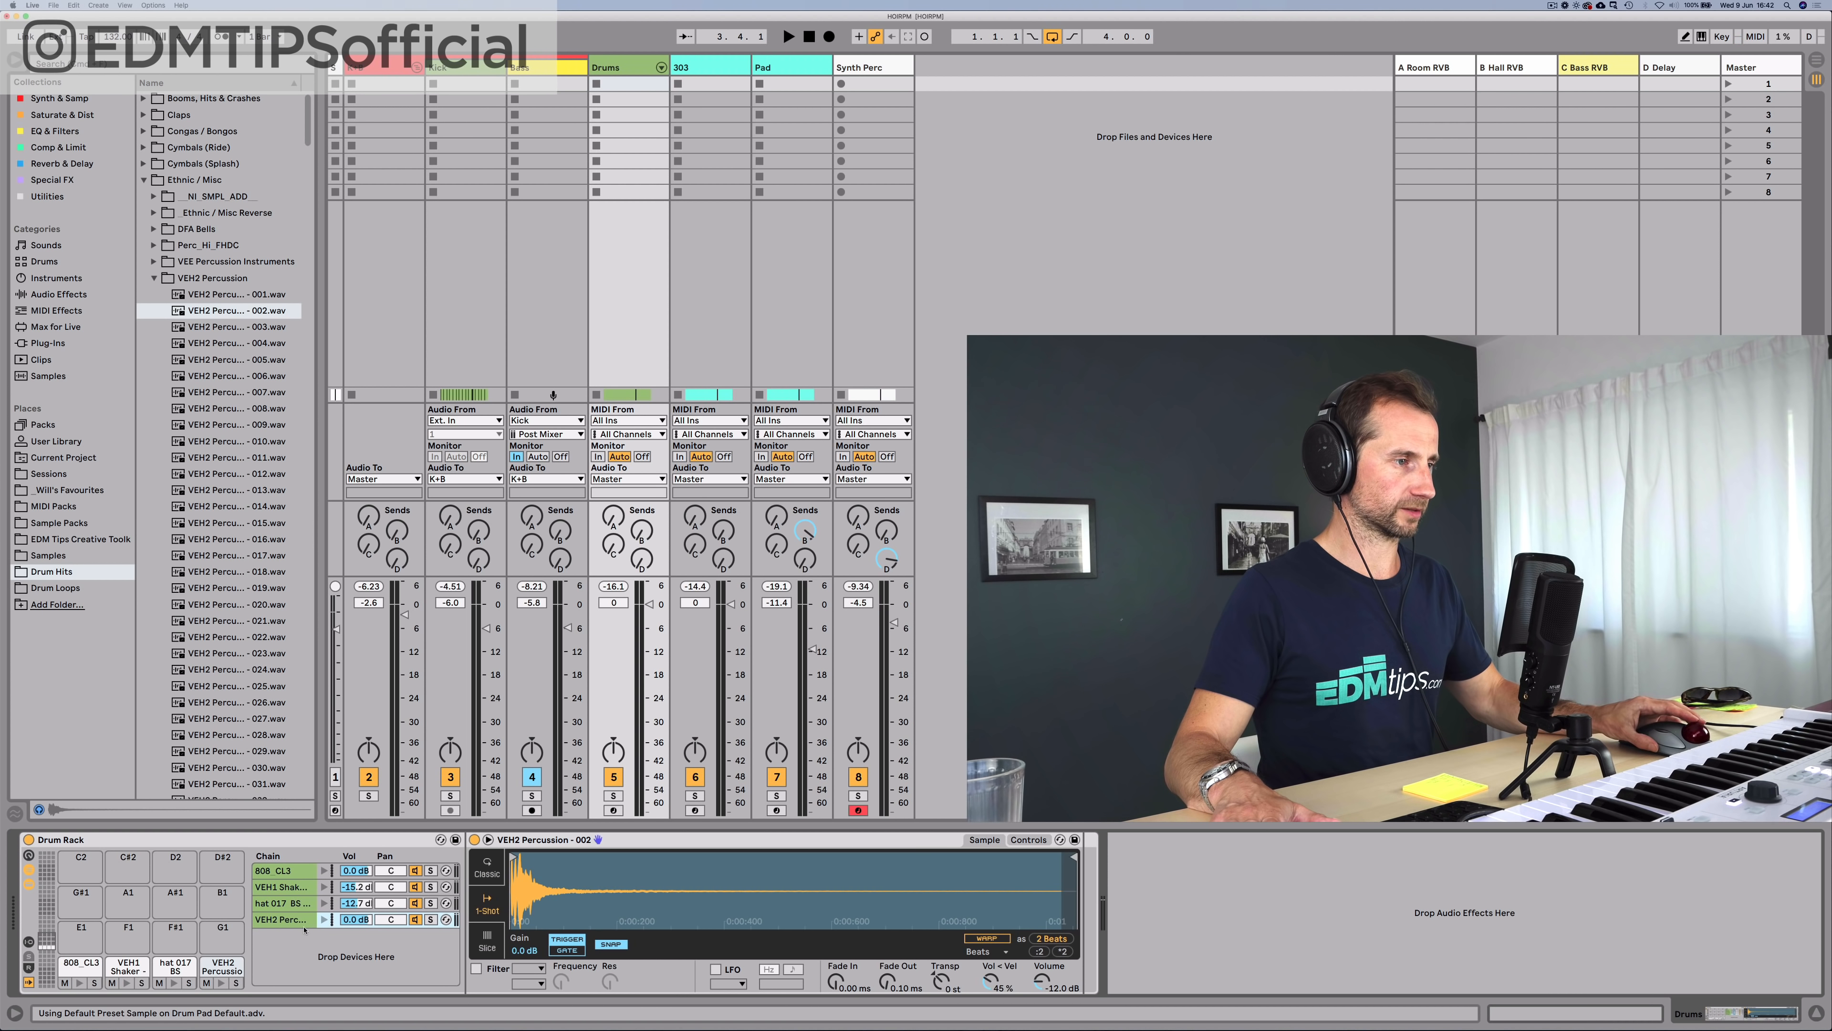
pyautogui.click(324, 920)
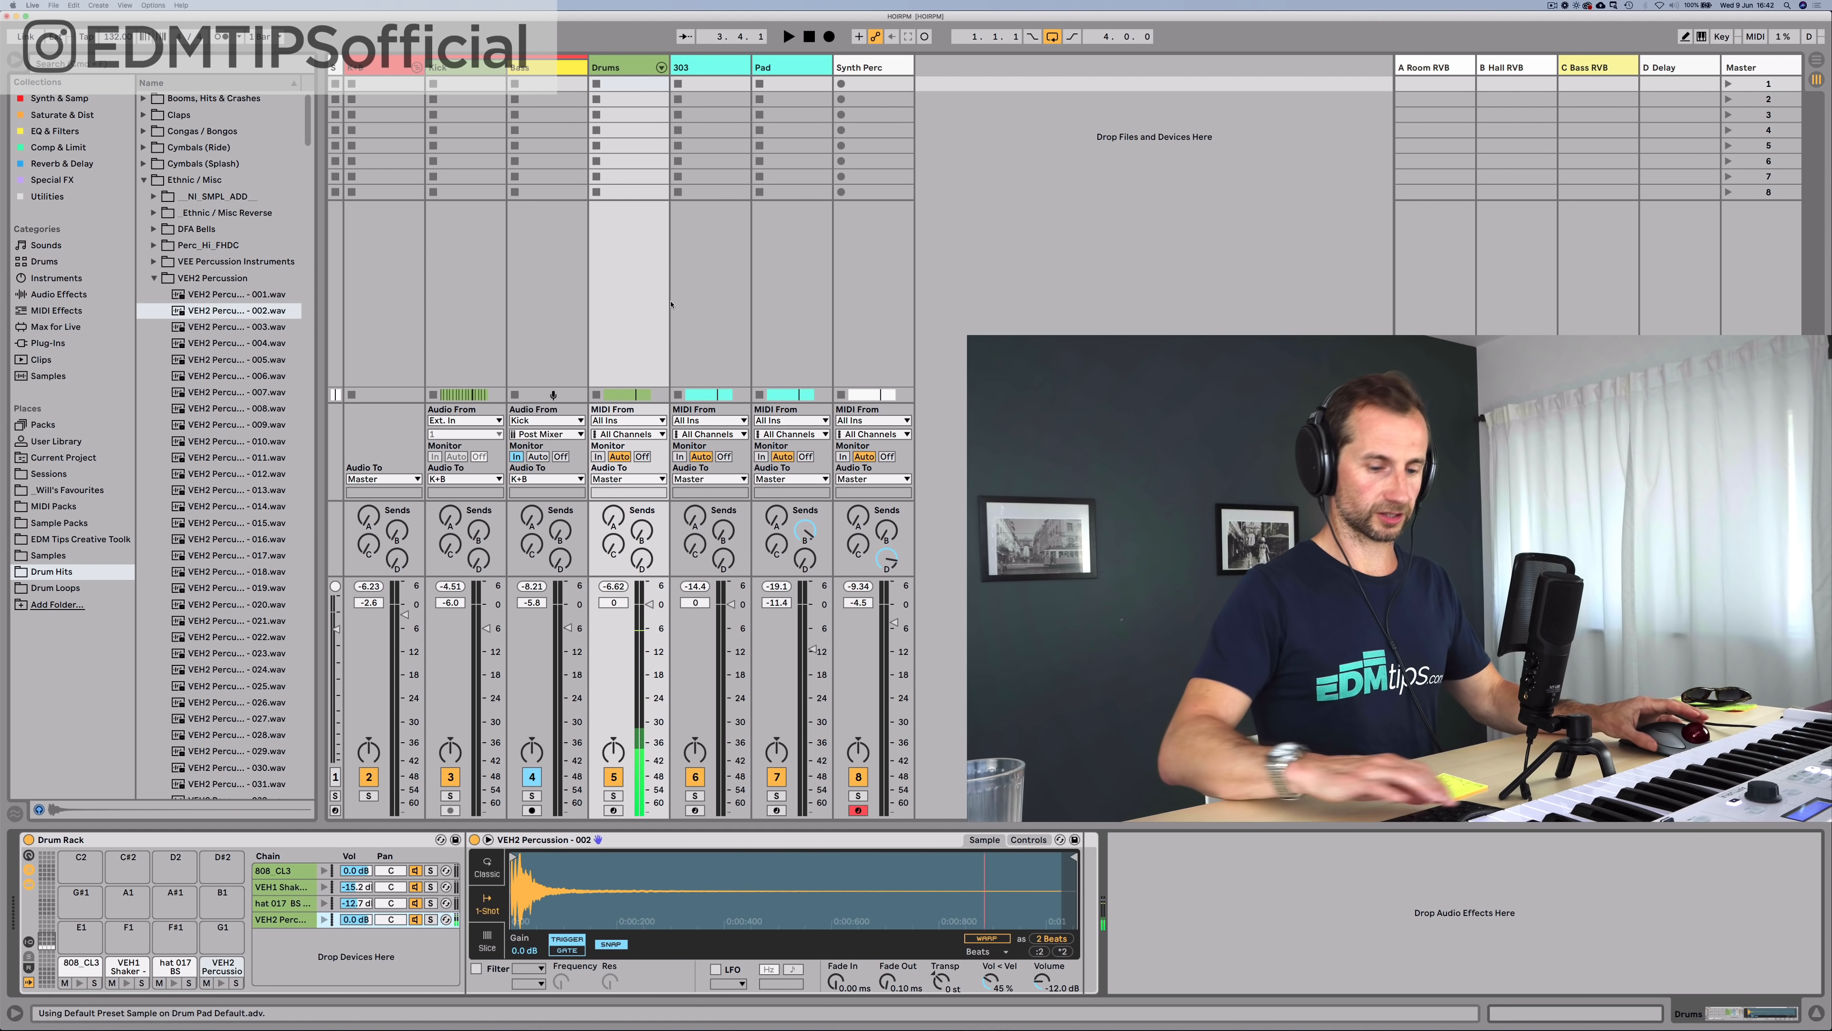
# Step: Add VEH2 Percussion notes at 1.1.2 and 1.1.4 in the arrangement's Drums clip and play it back
pyautogui.hotkey('shift', 'Tab')
pyautogui.hotkey('shift', 'Tab')
pyautogui.press('Tab')
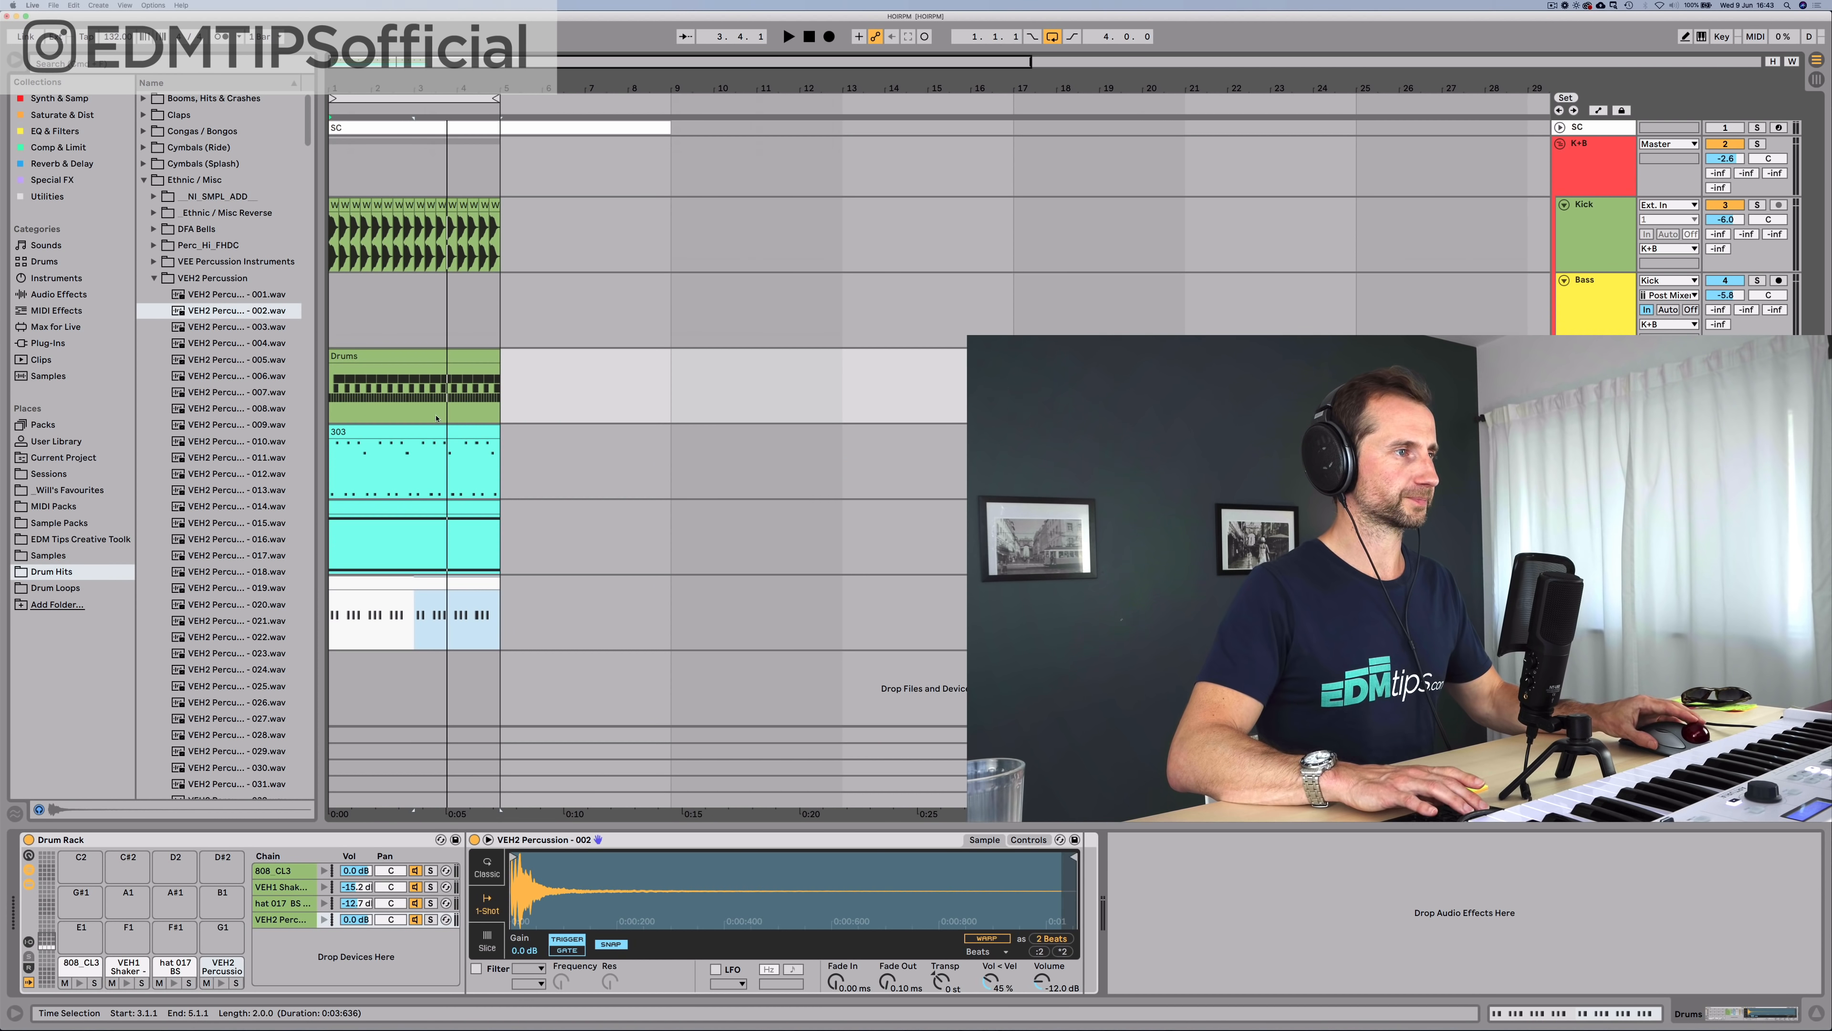
pyautogui.doubleClick(364, 355)
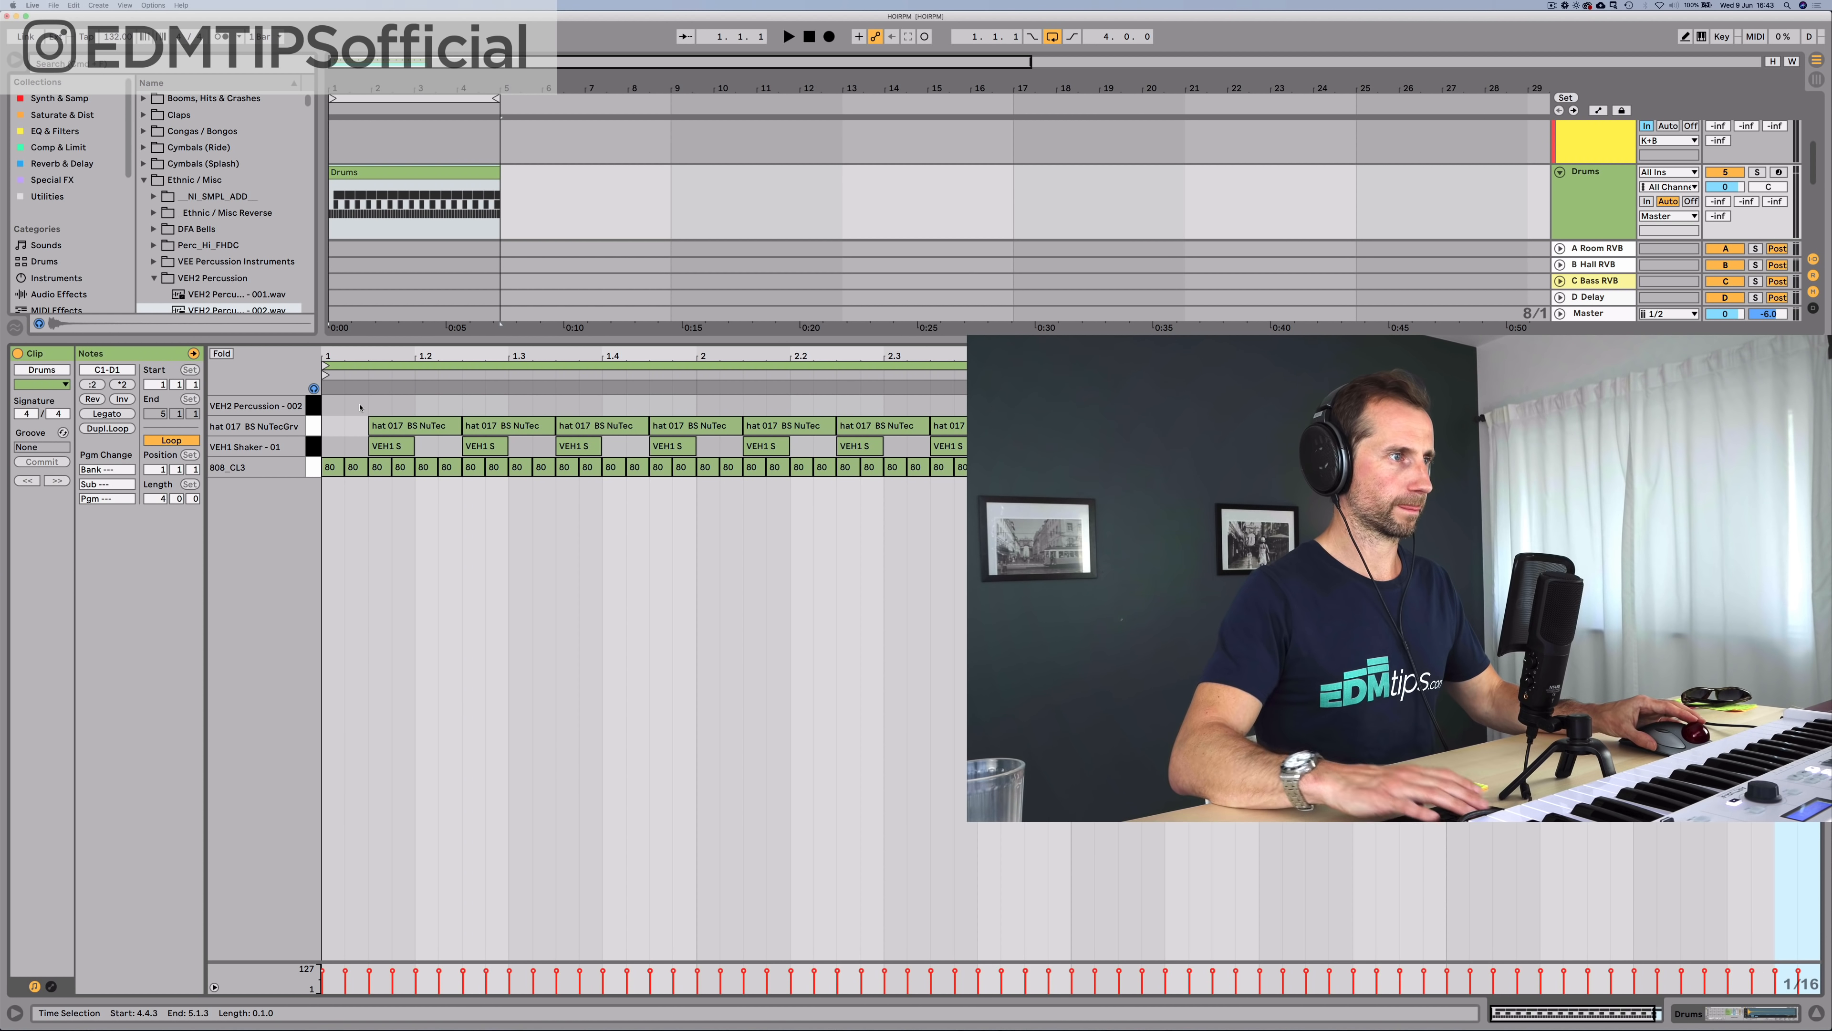
pyautogui.doubleClick(361, 406)
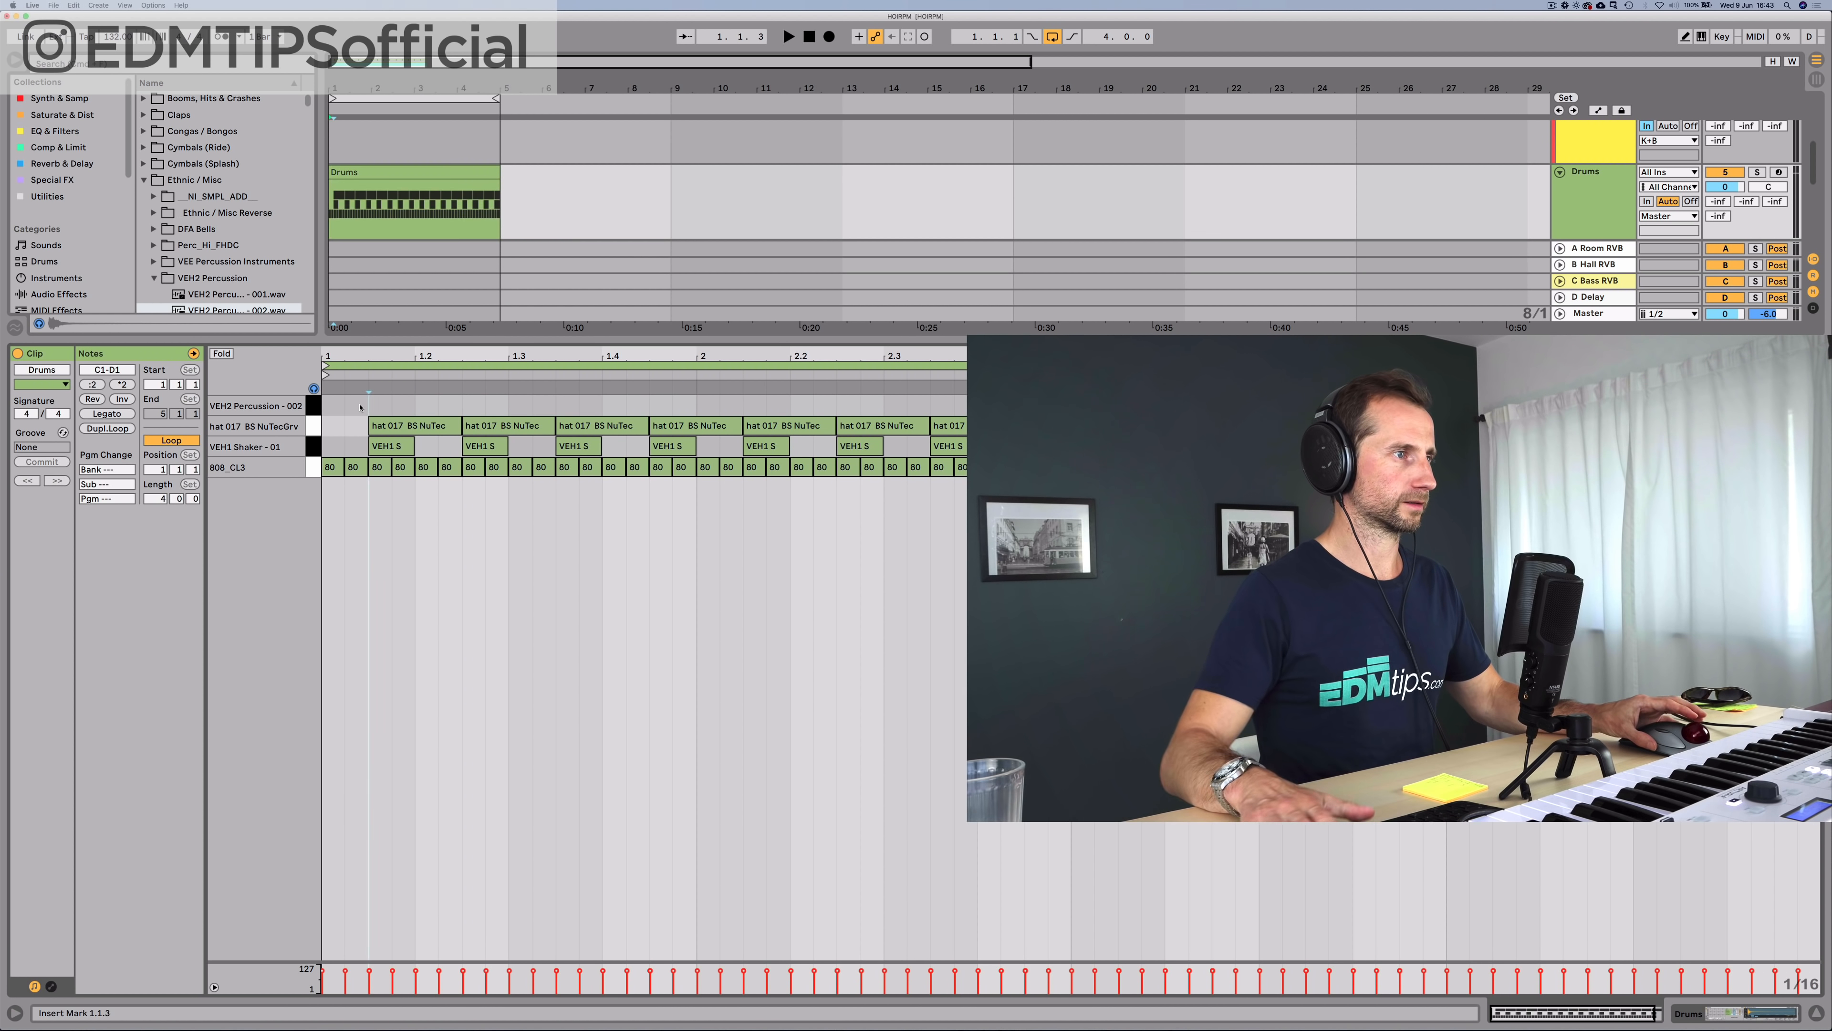
pyautogui.doubleClick(397, 405)
pyautogui.press('space')
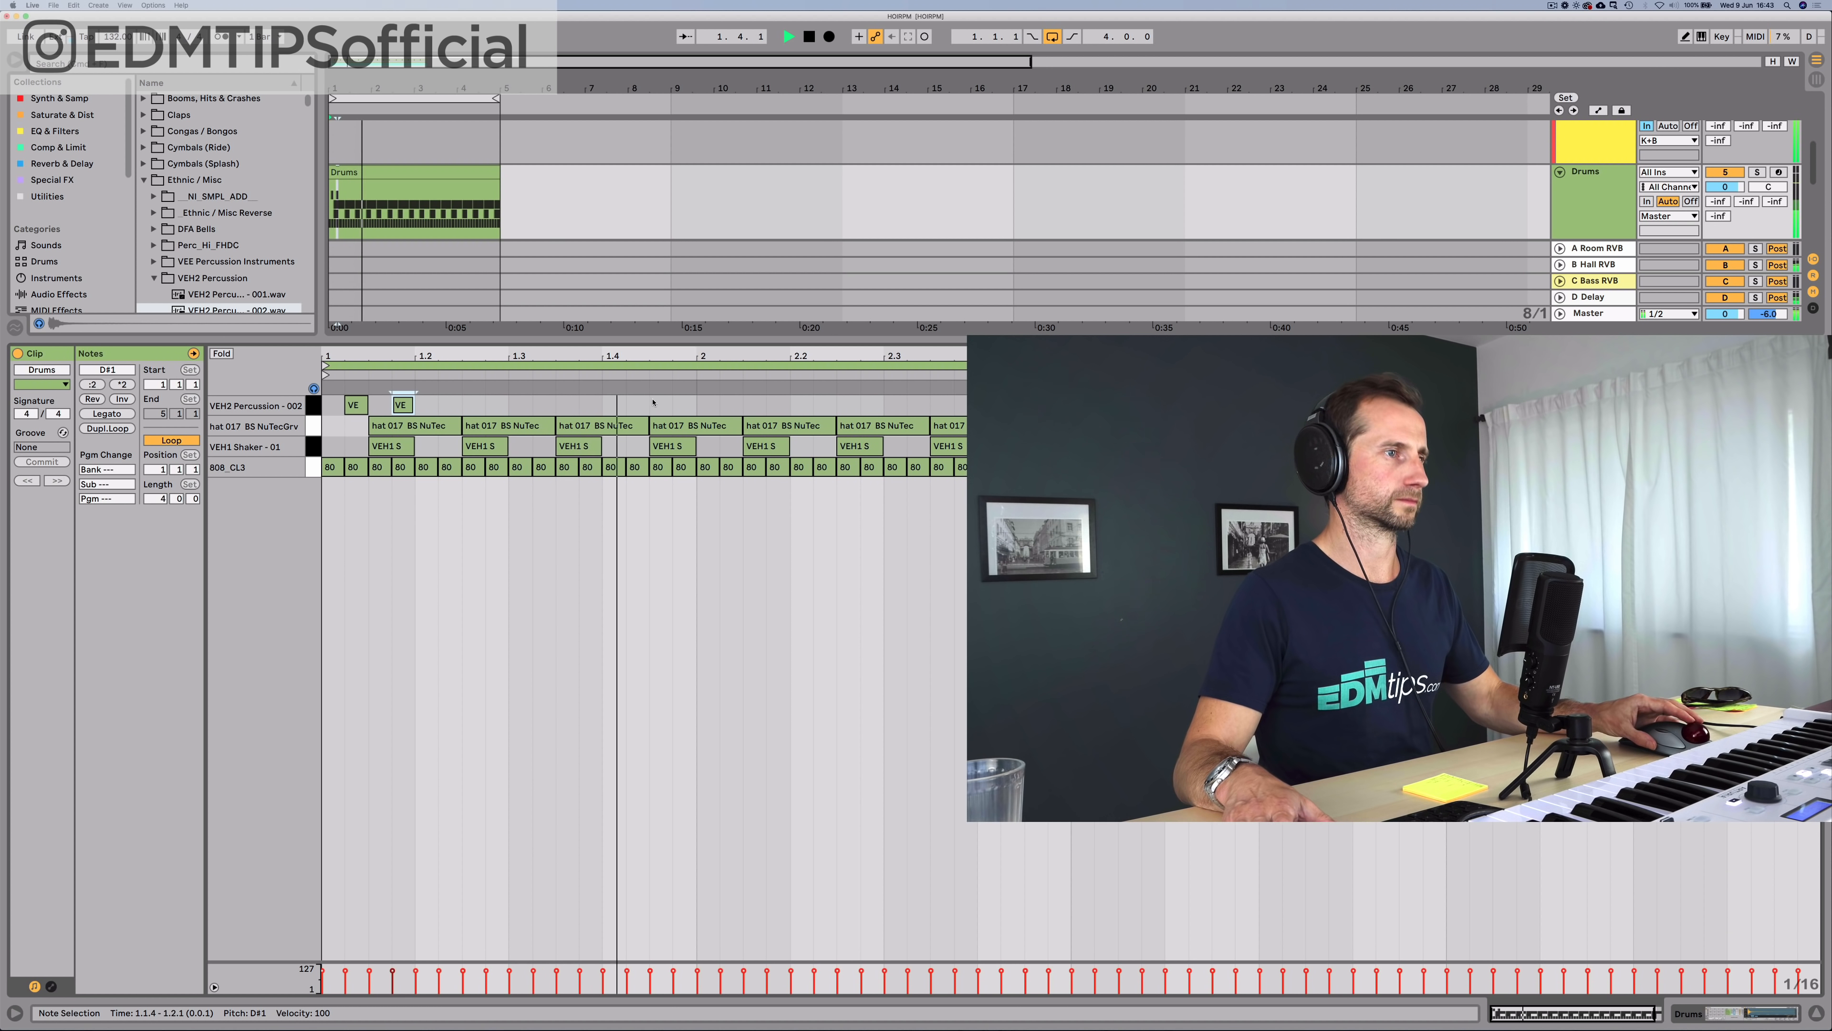
pyautogui.press('space')
# Step: Duplicate the first bar of VEH2 Percussion notes into bars 2, 3 and 4 of the Drums clip
pyautogui.click(693, 406)
pyautogui.moveTo(664, 408); pyautogui.dragTo(330, 408)
pyautogui.press('super+d')
pyautogui.press('super+d')
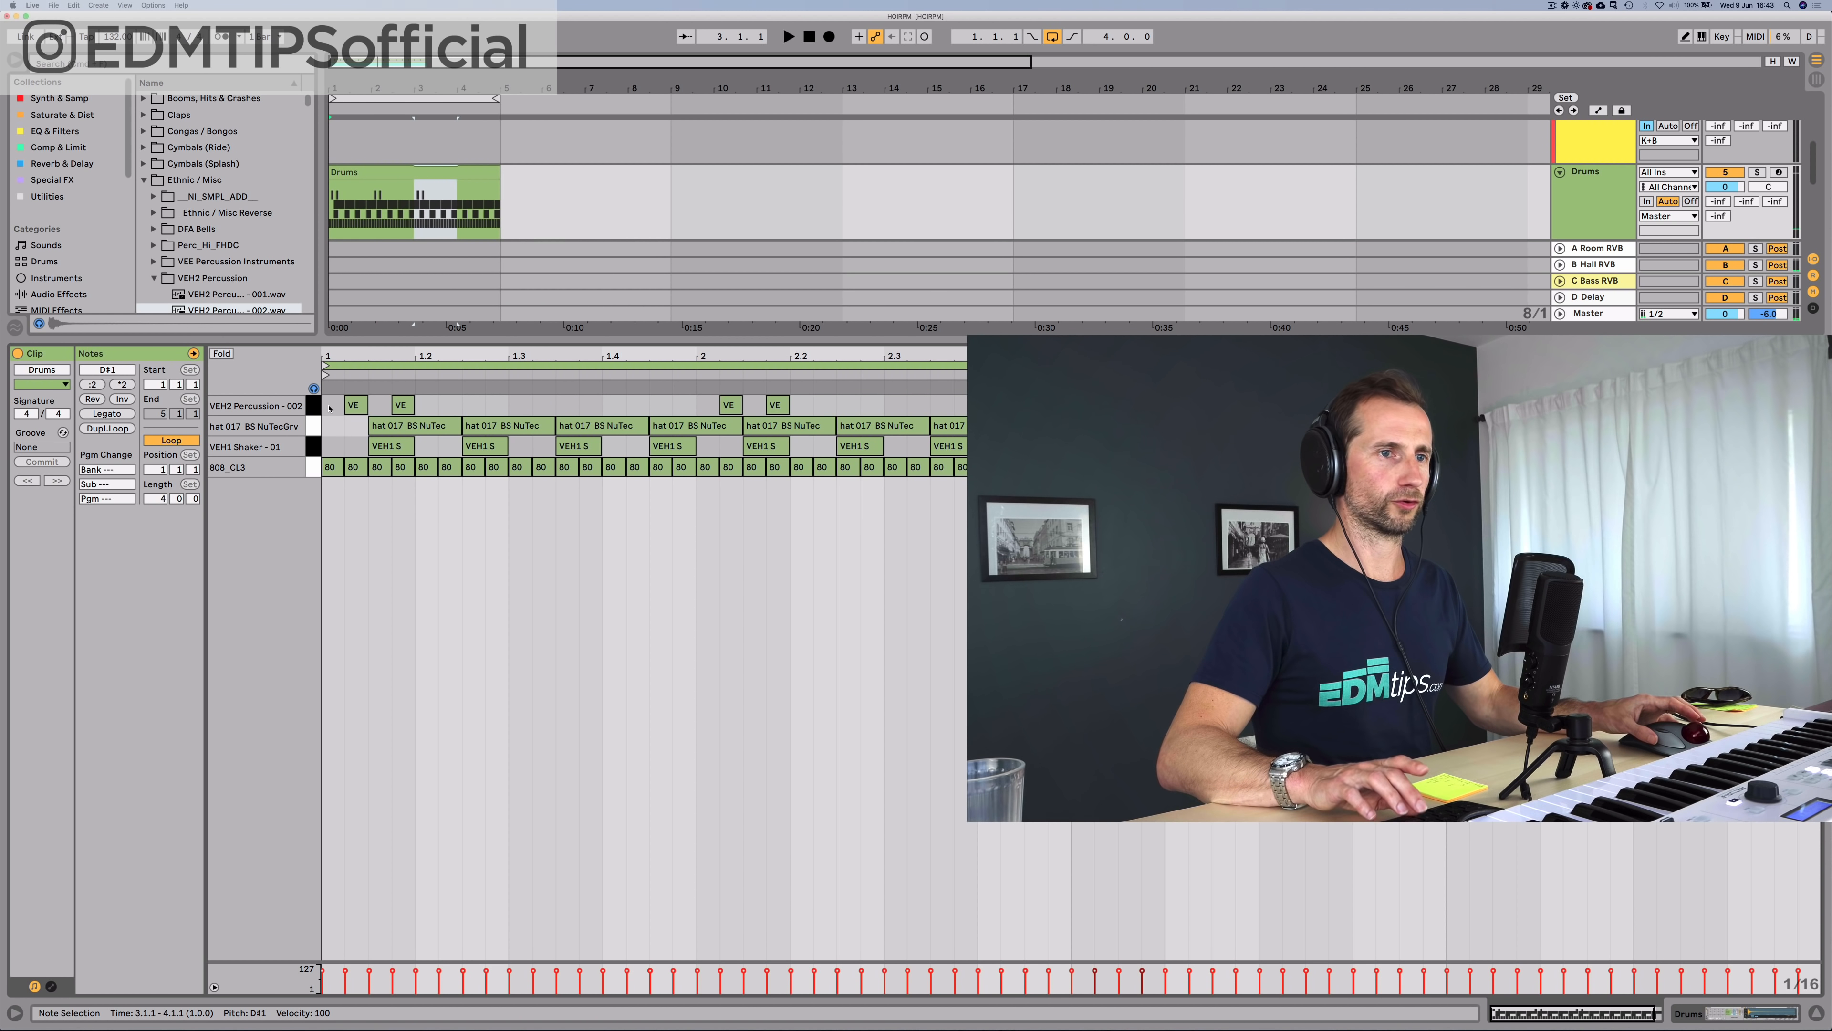
pyautogui.press('super+d')
# Step: Set the VEH2 Percussion chain's volume to -10.0 dB in the Drum Rack while listening to the loop
pyautogui.hotkey('shift', 'Tab')
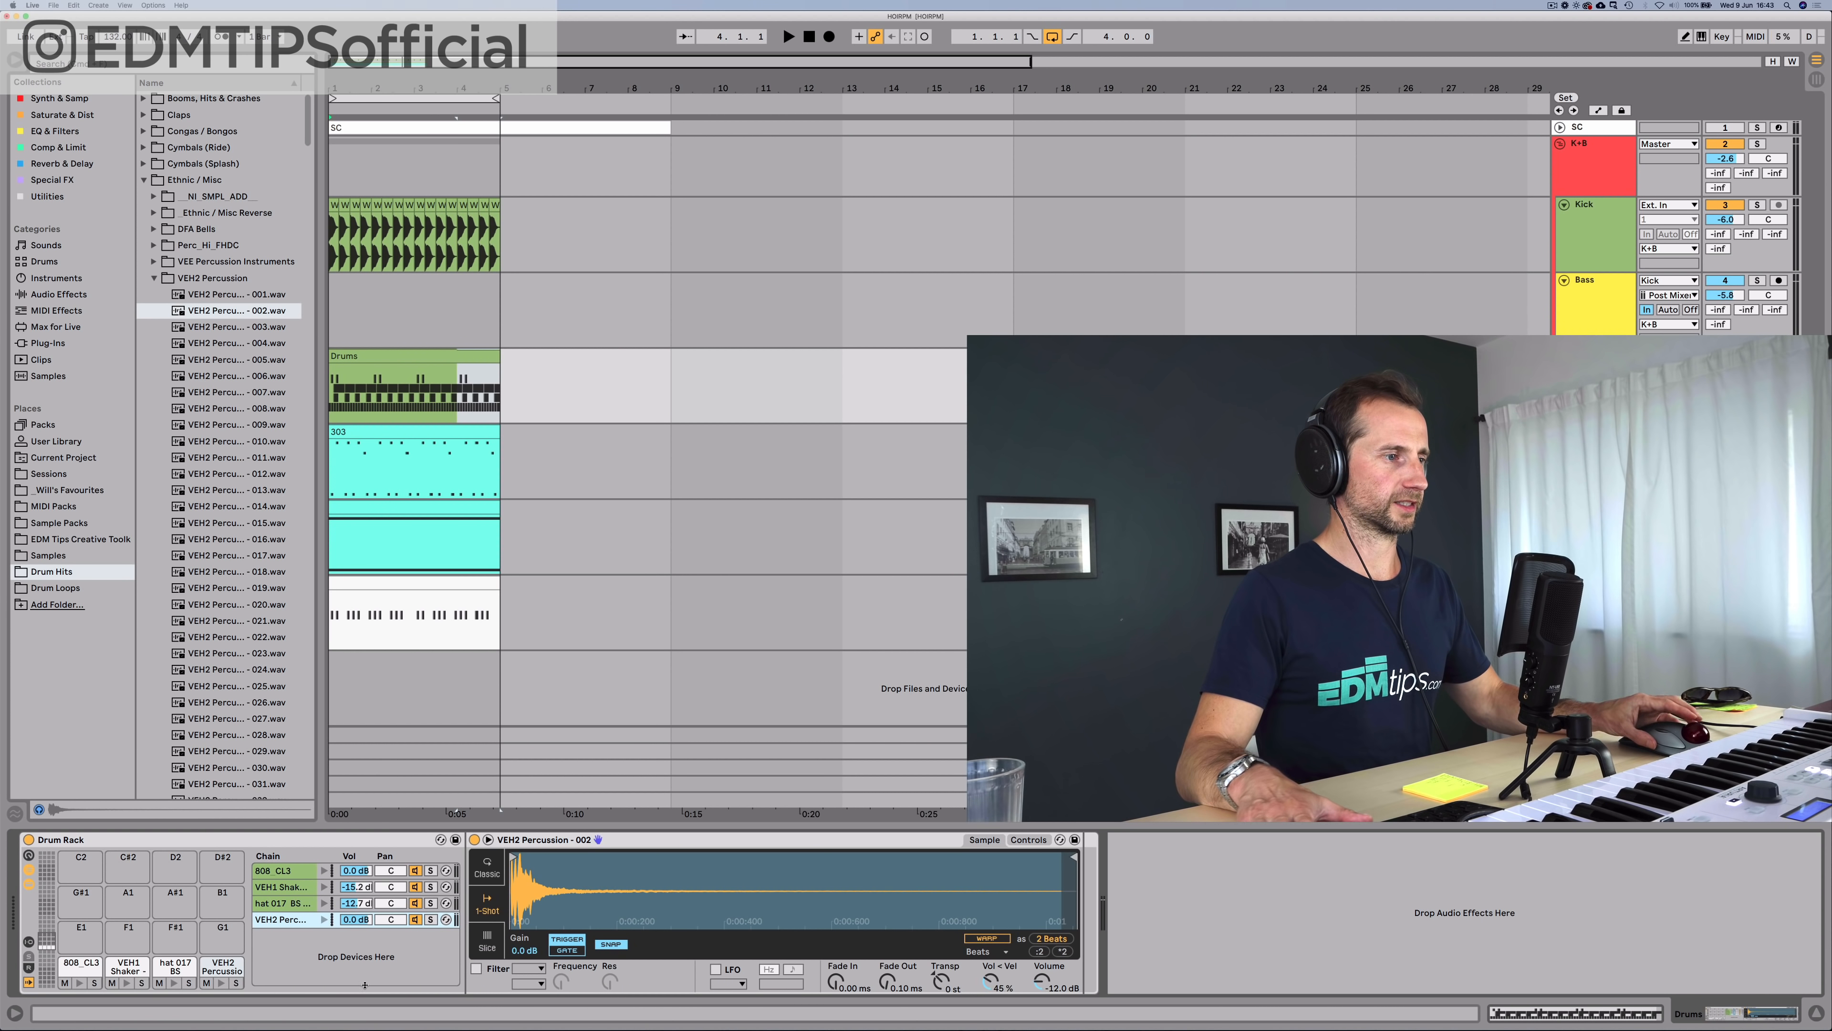
pyautogui.press('space')
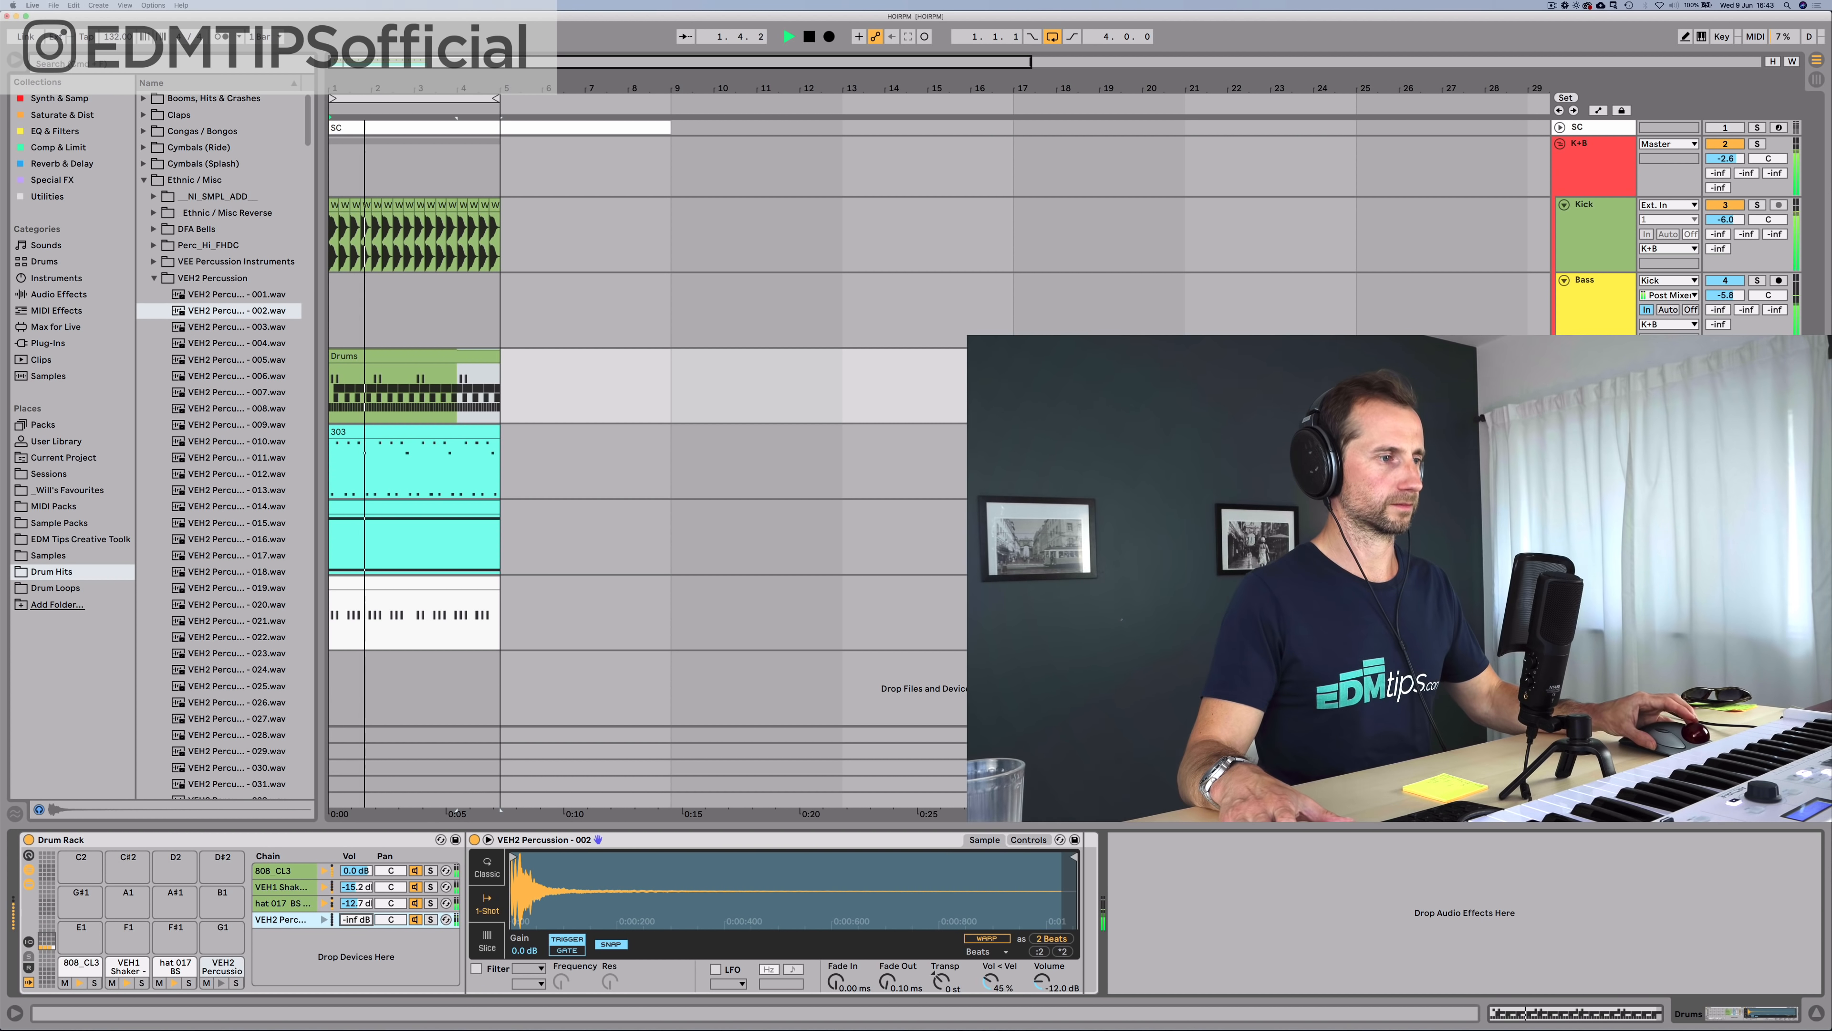
pyautogui.moveTo(355, 920)
pyautogui.mouseDown()
pyautogui.moveTo(356, 867)
pyautogui.moveTo(352, 918)
pyautogui.mouseUp()
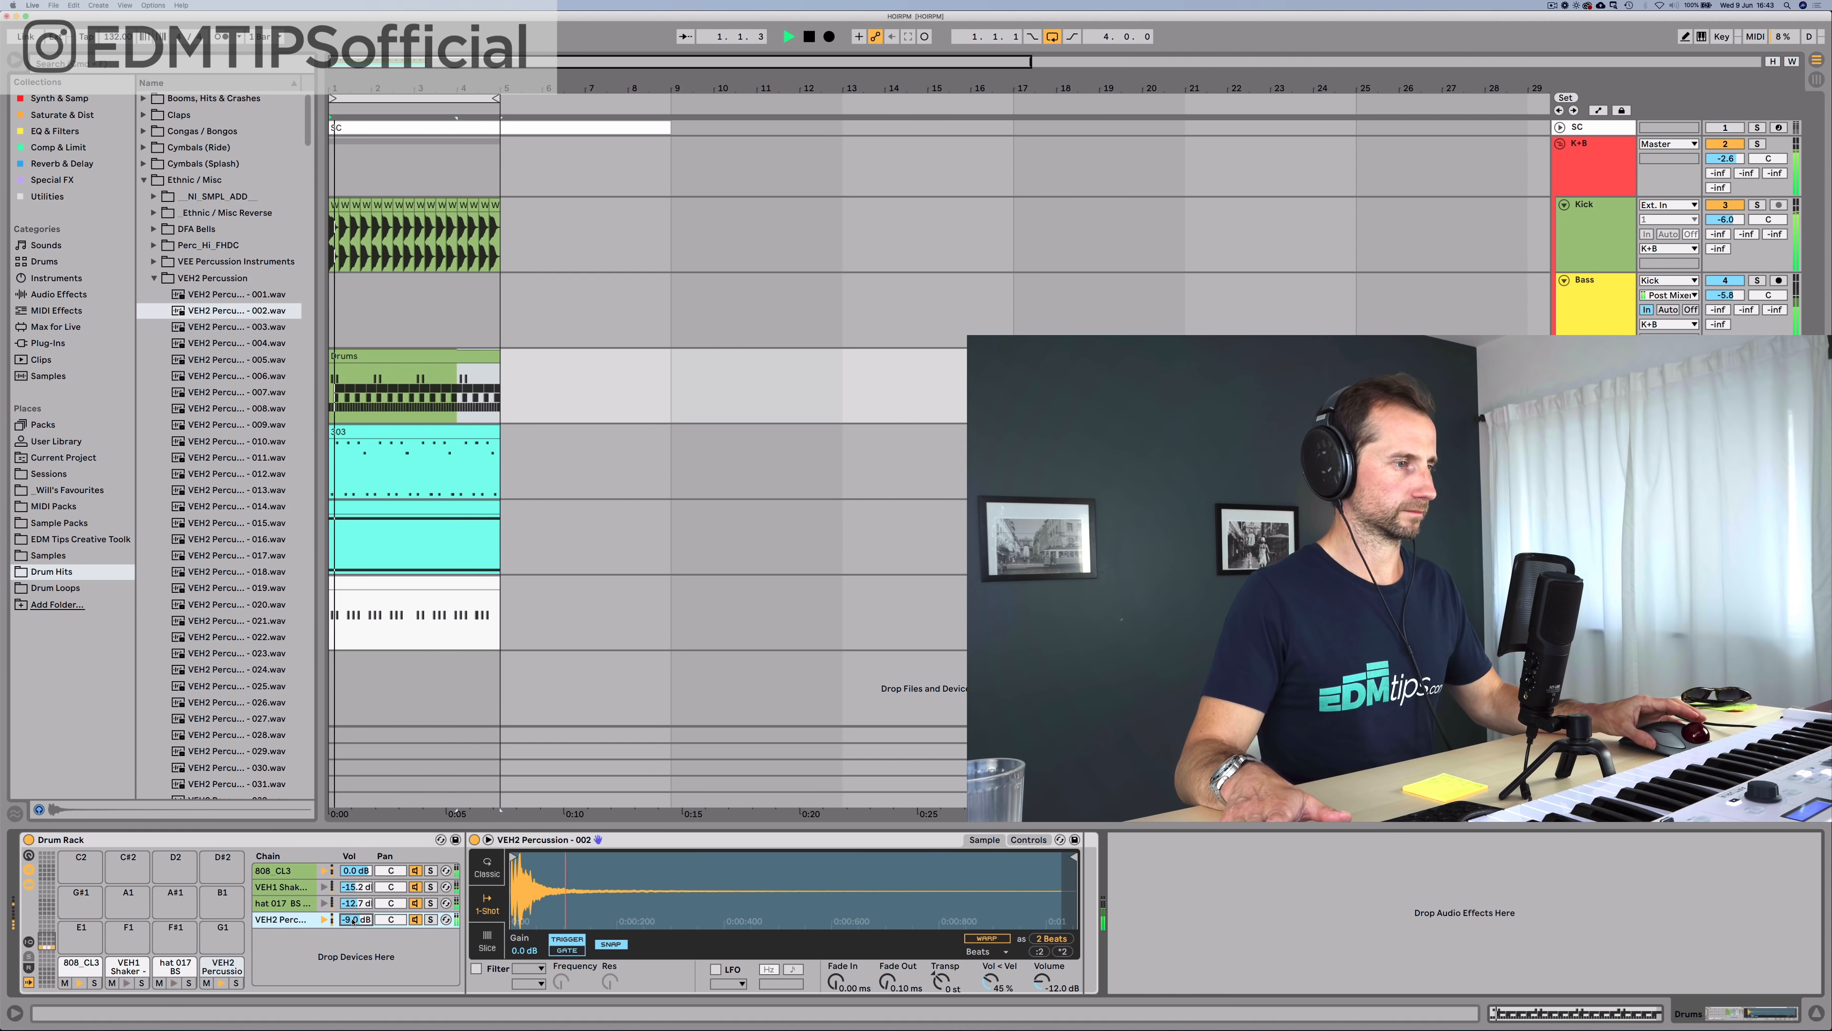
pyautogui.press('Down')
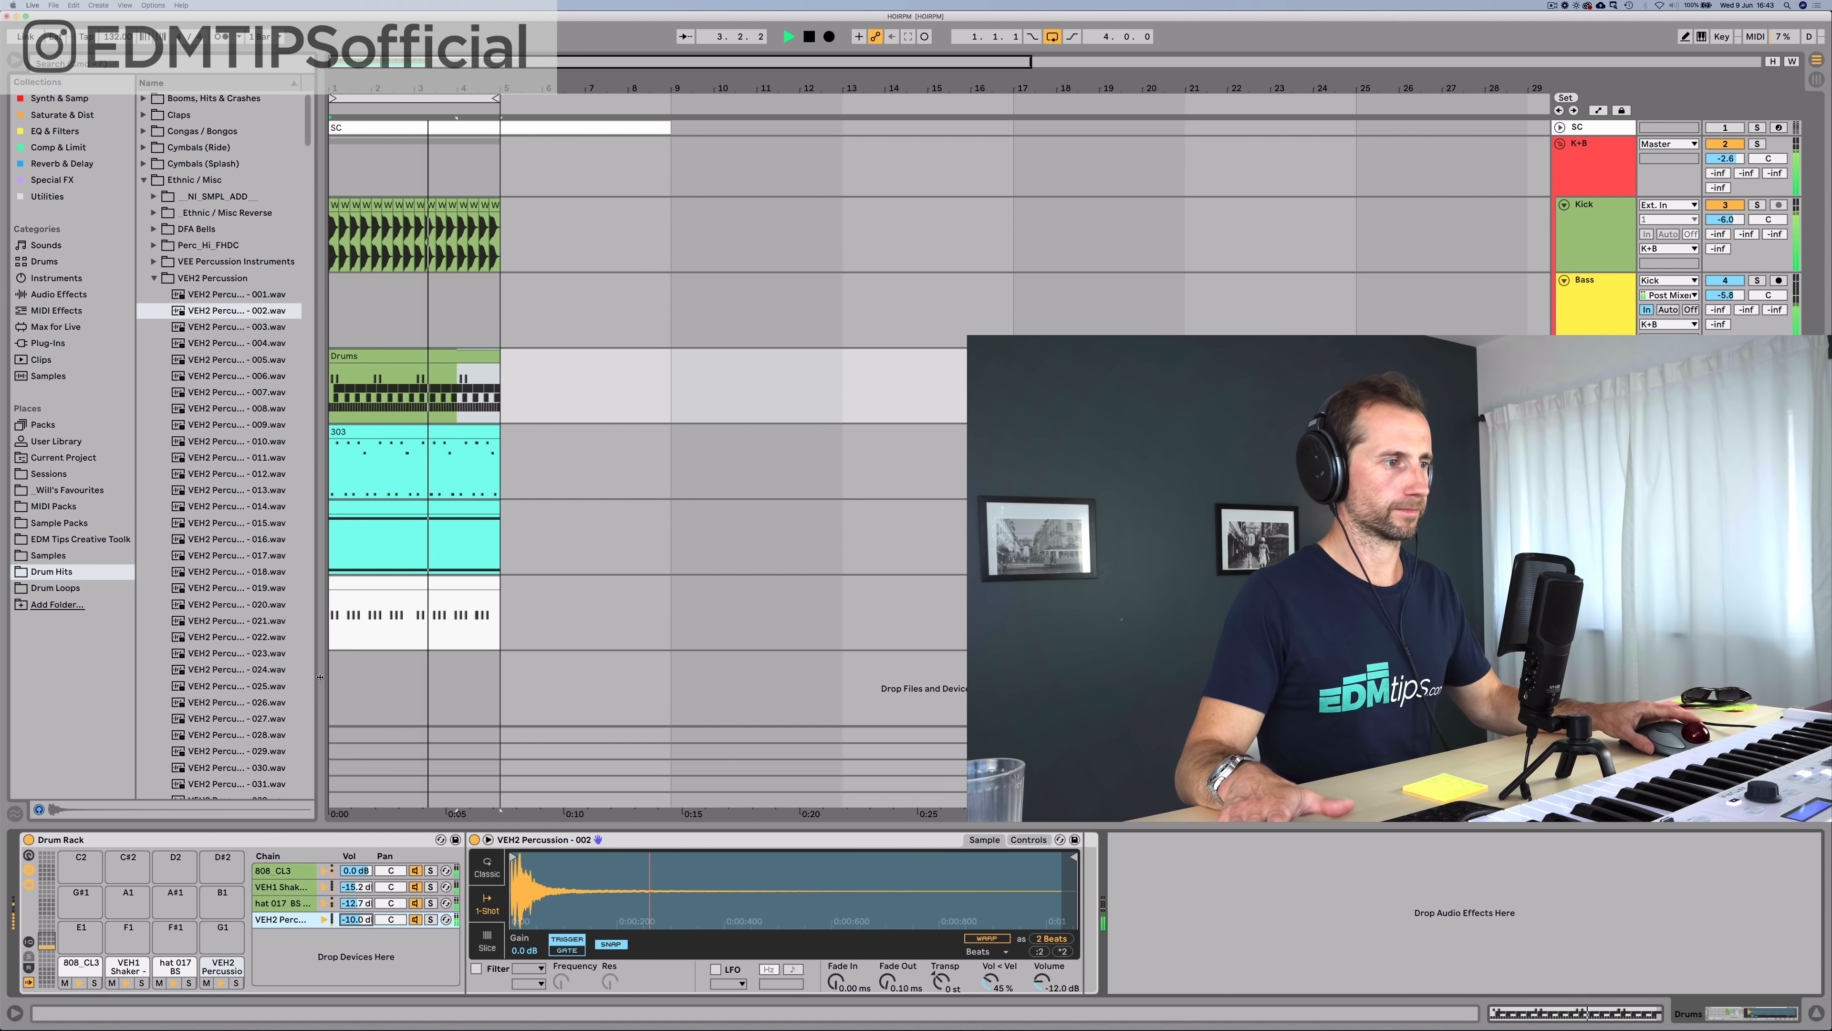
pyautogui.press('space')
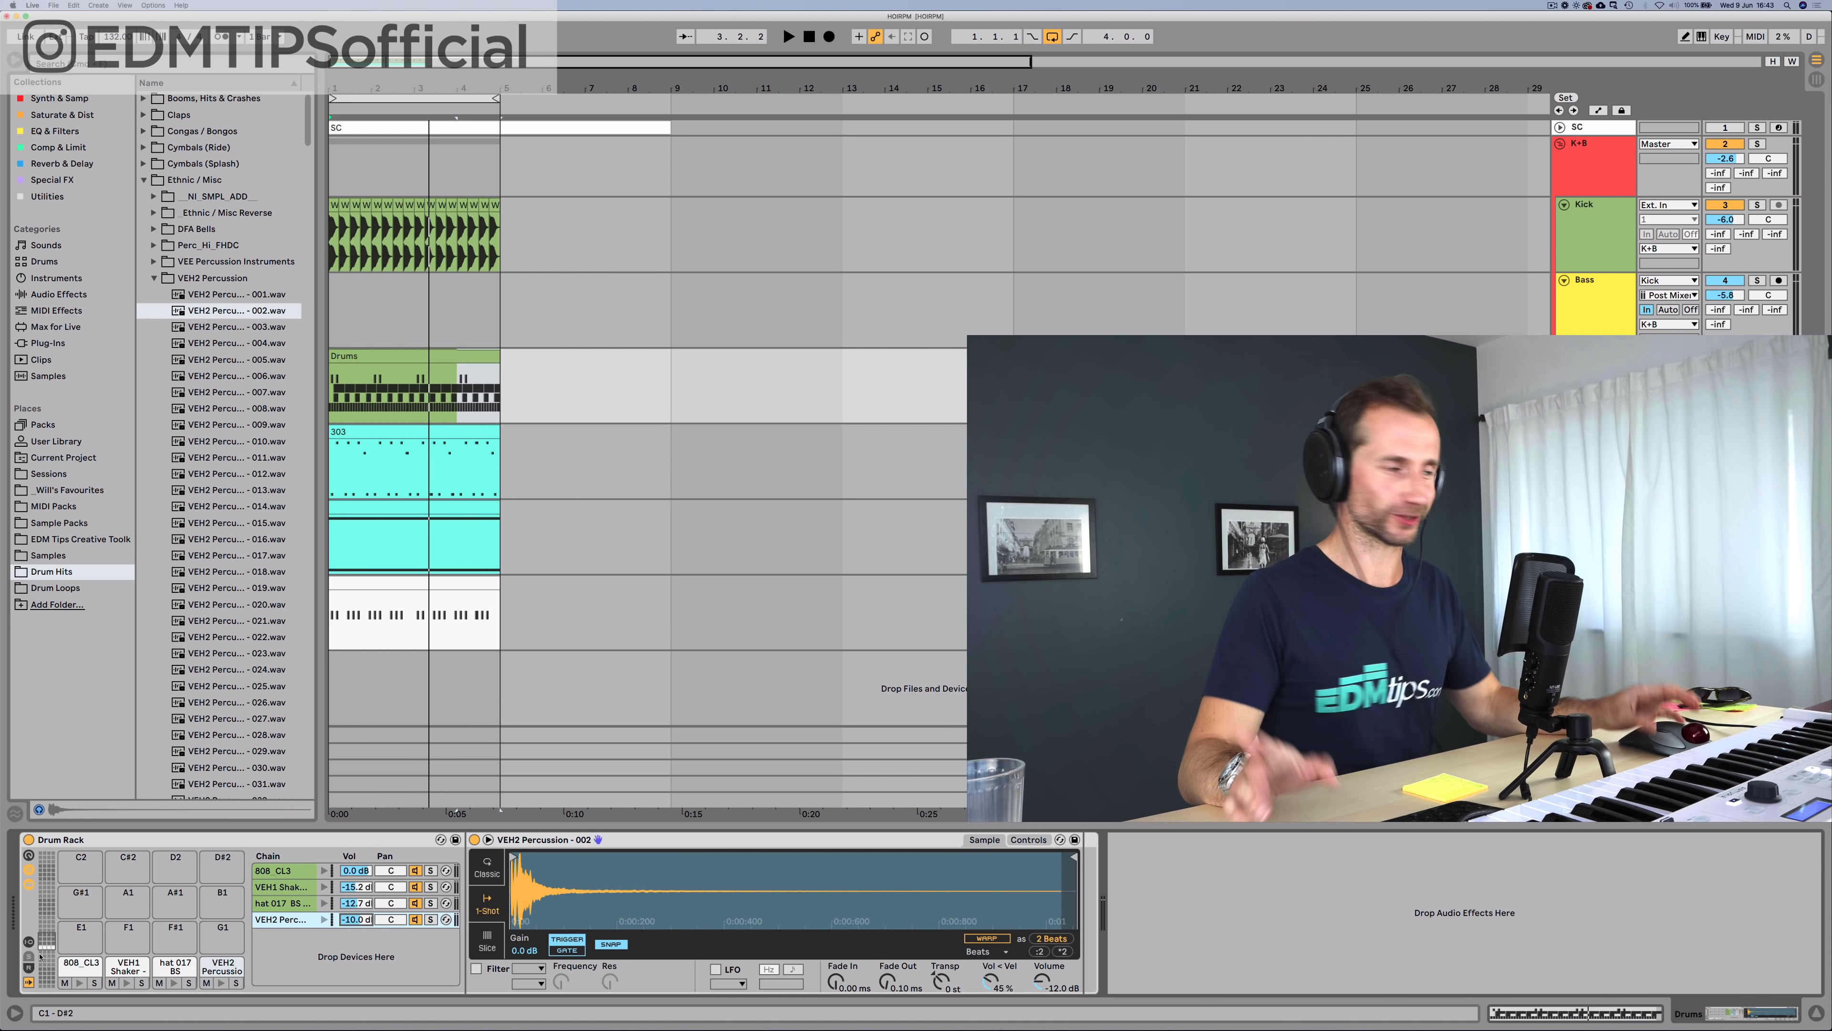
# Step: Create a return chain in the Drum Rack and route its audio to the D-Delay return track
pyautogui.click(28, 940)
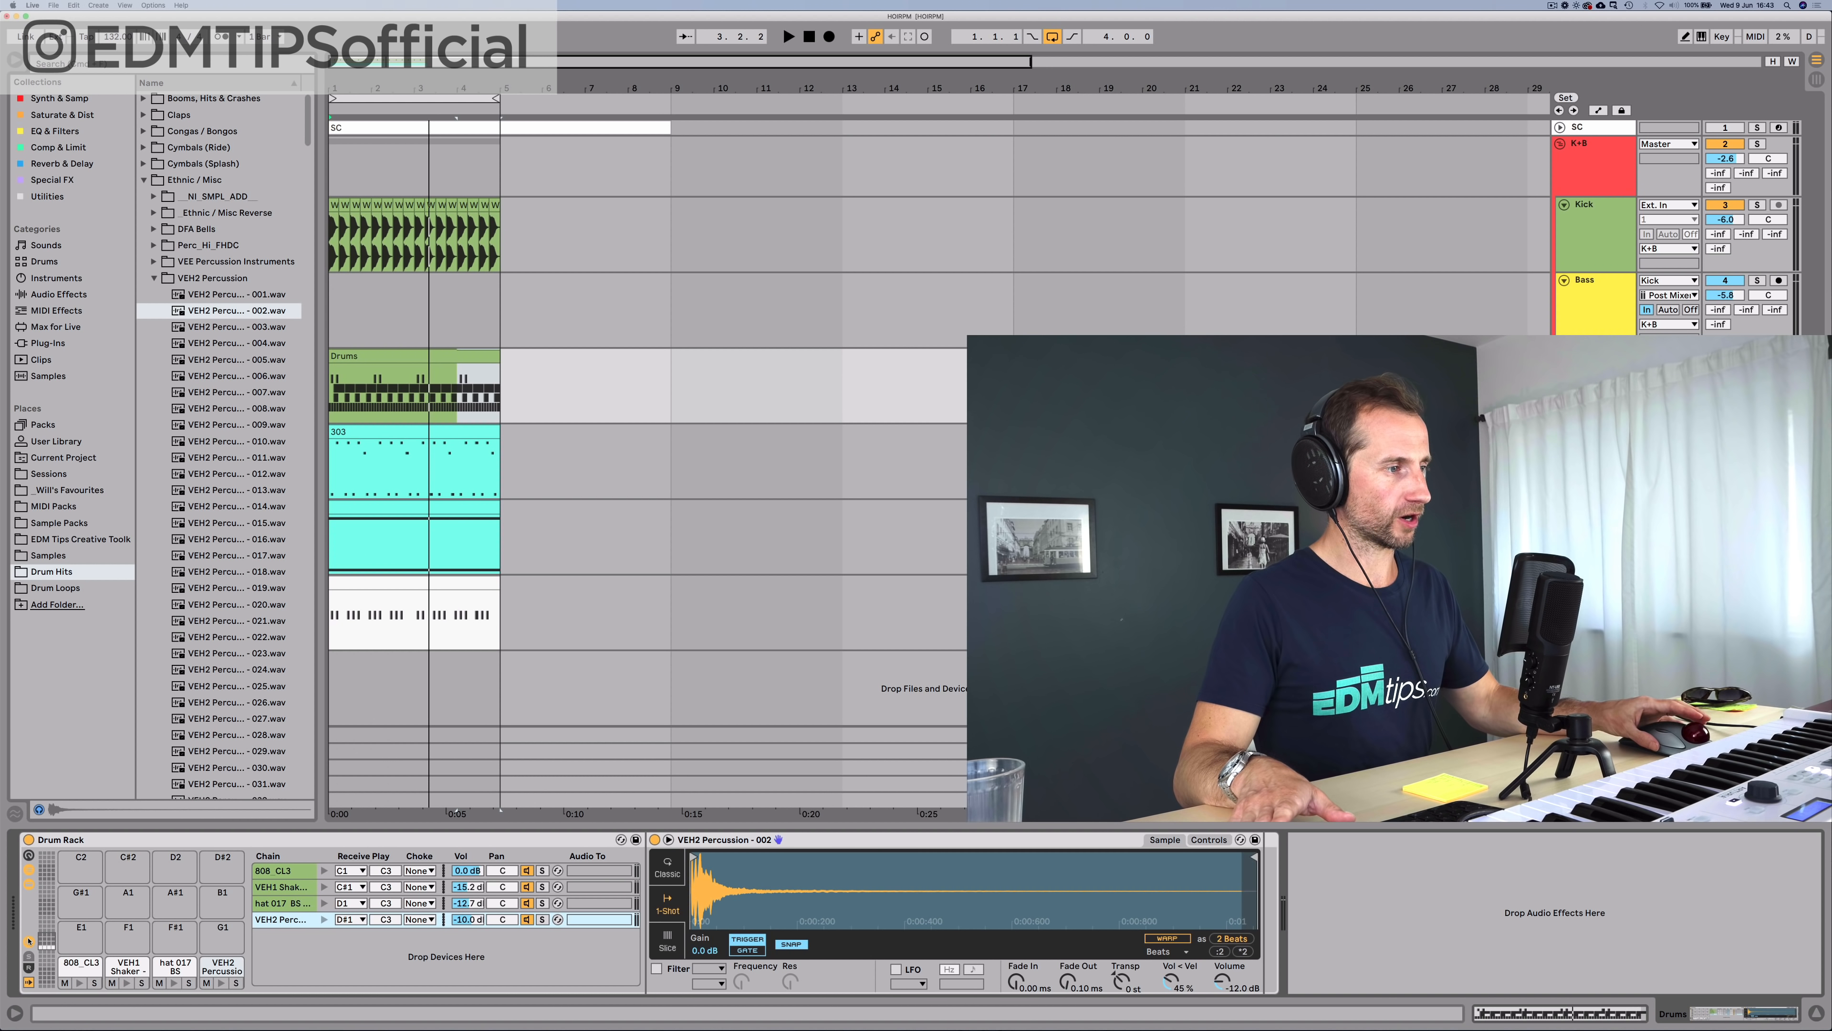
pyautogui.click(28, 968)
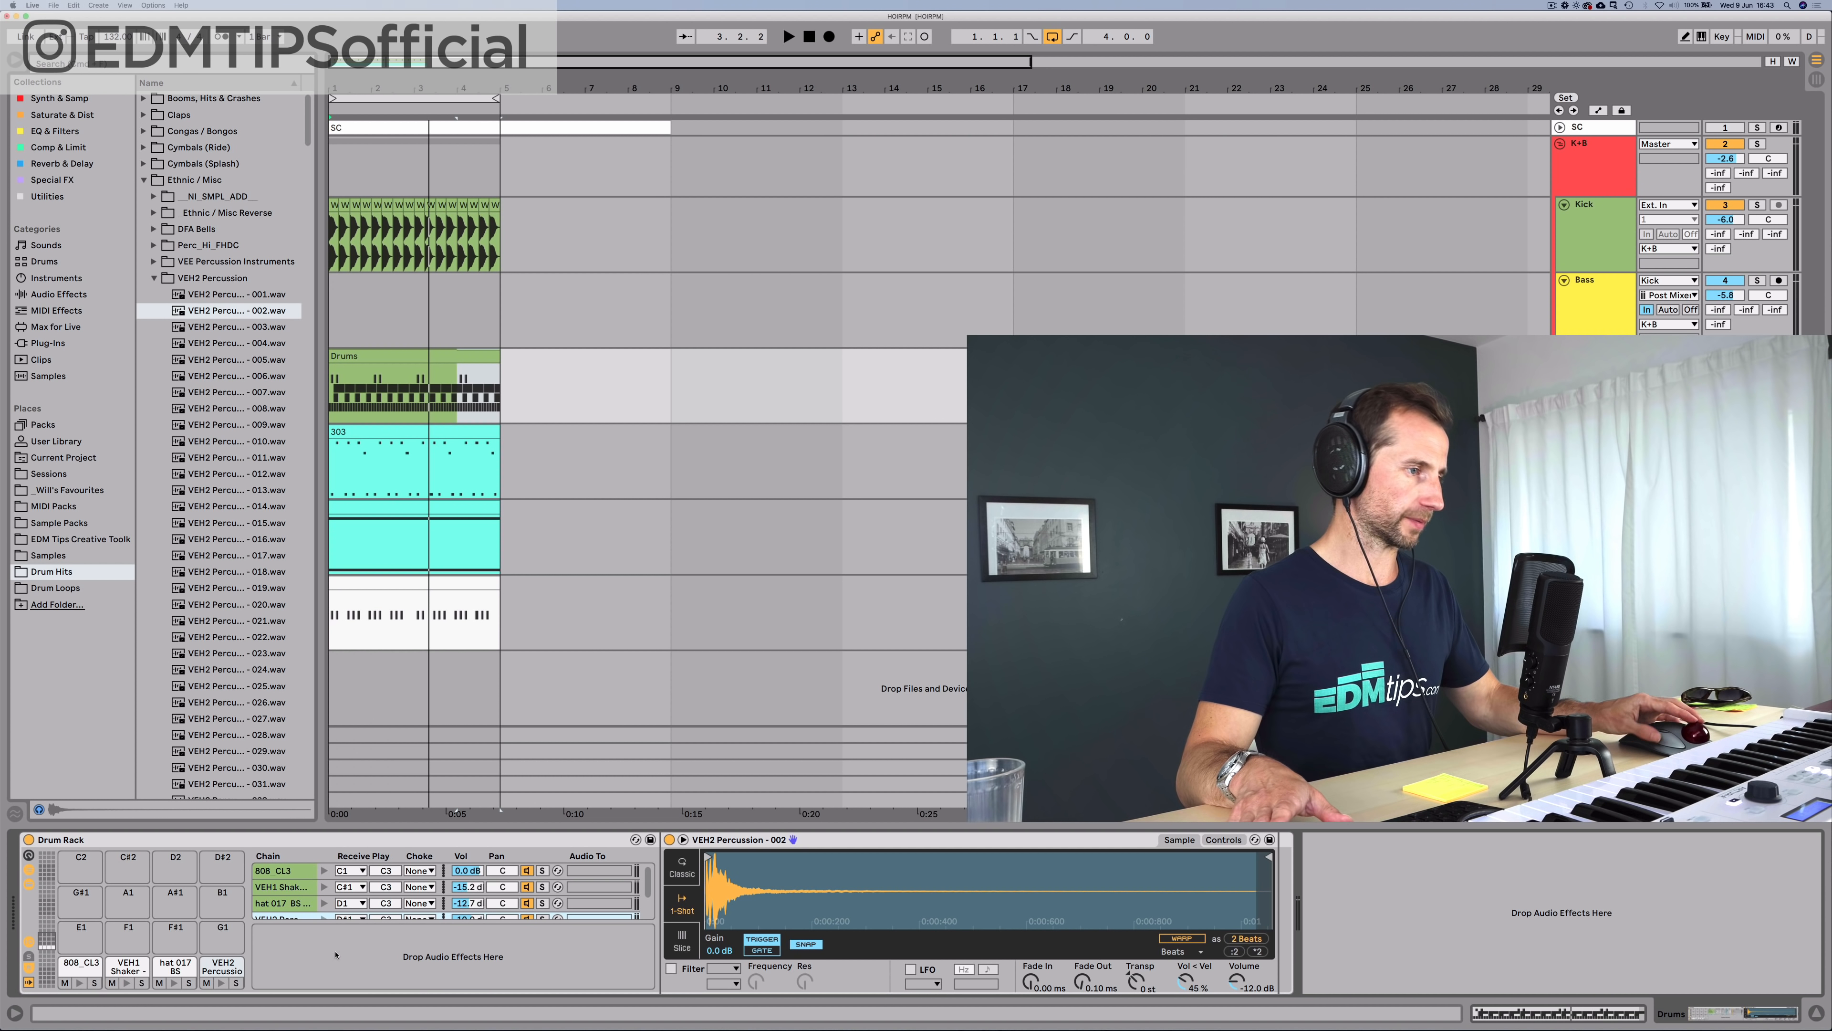
pyautogui.rightClick(320, 951)
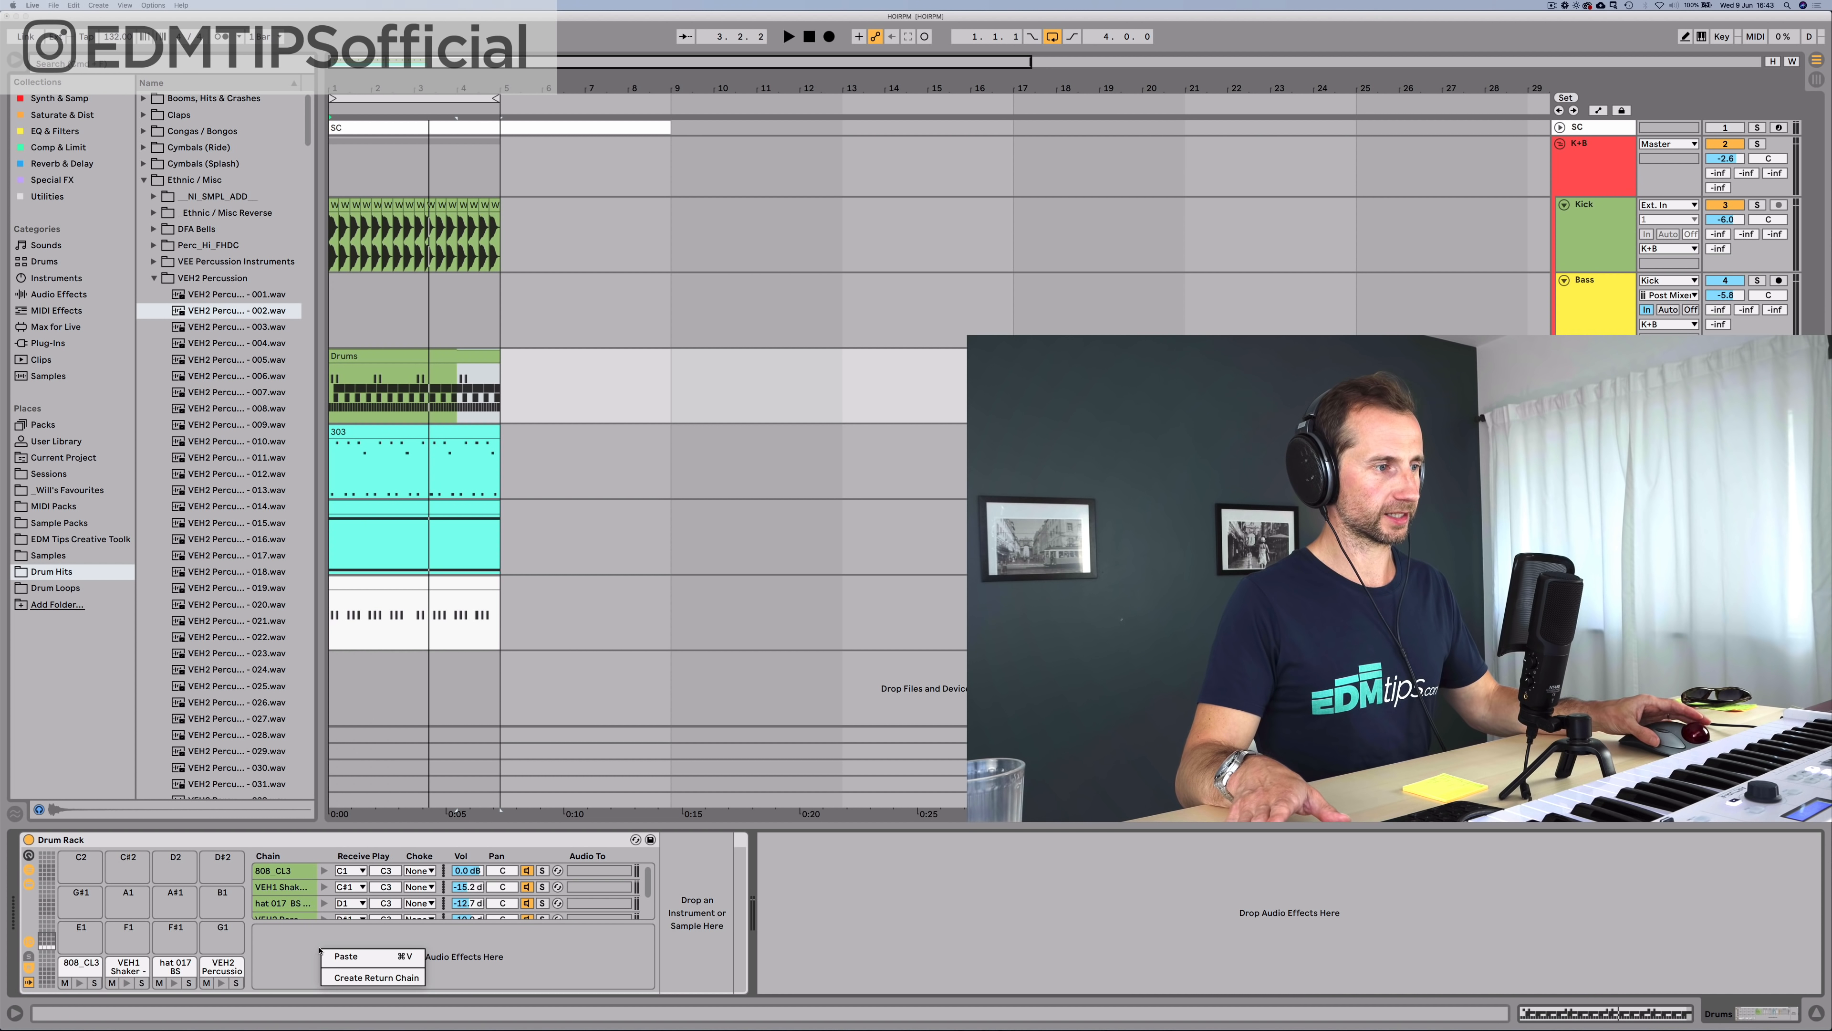
pyautogui.click(364, 977)
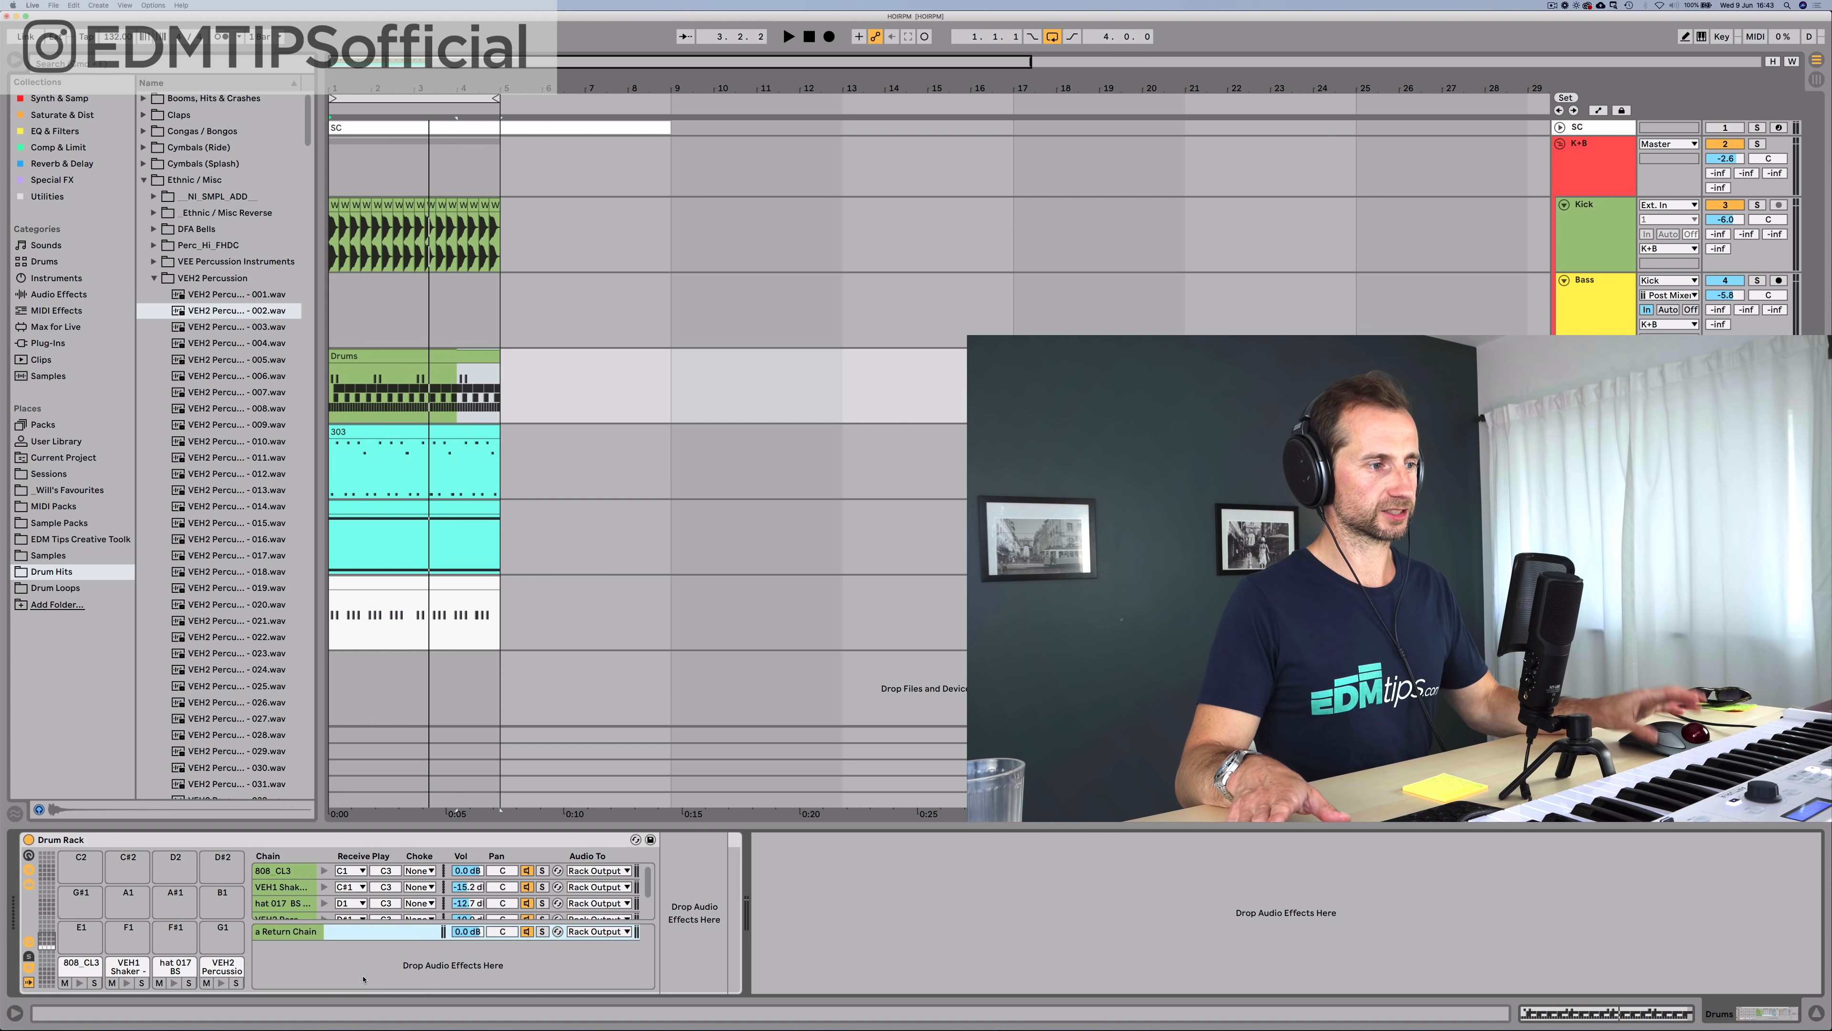
pyautogui.click(578, 933)
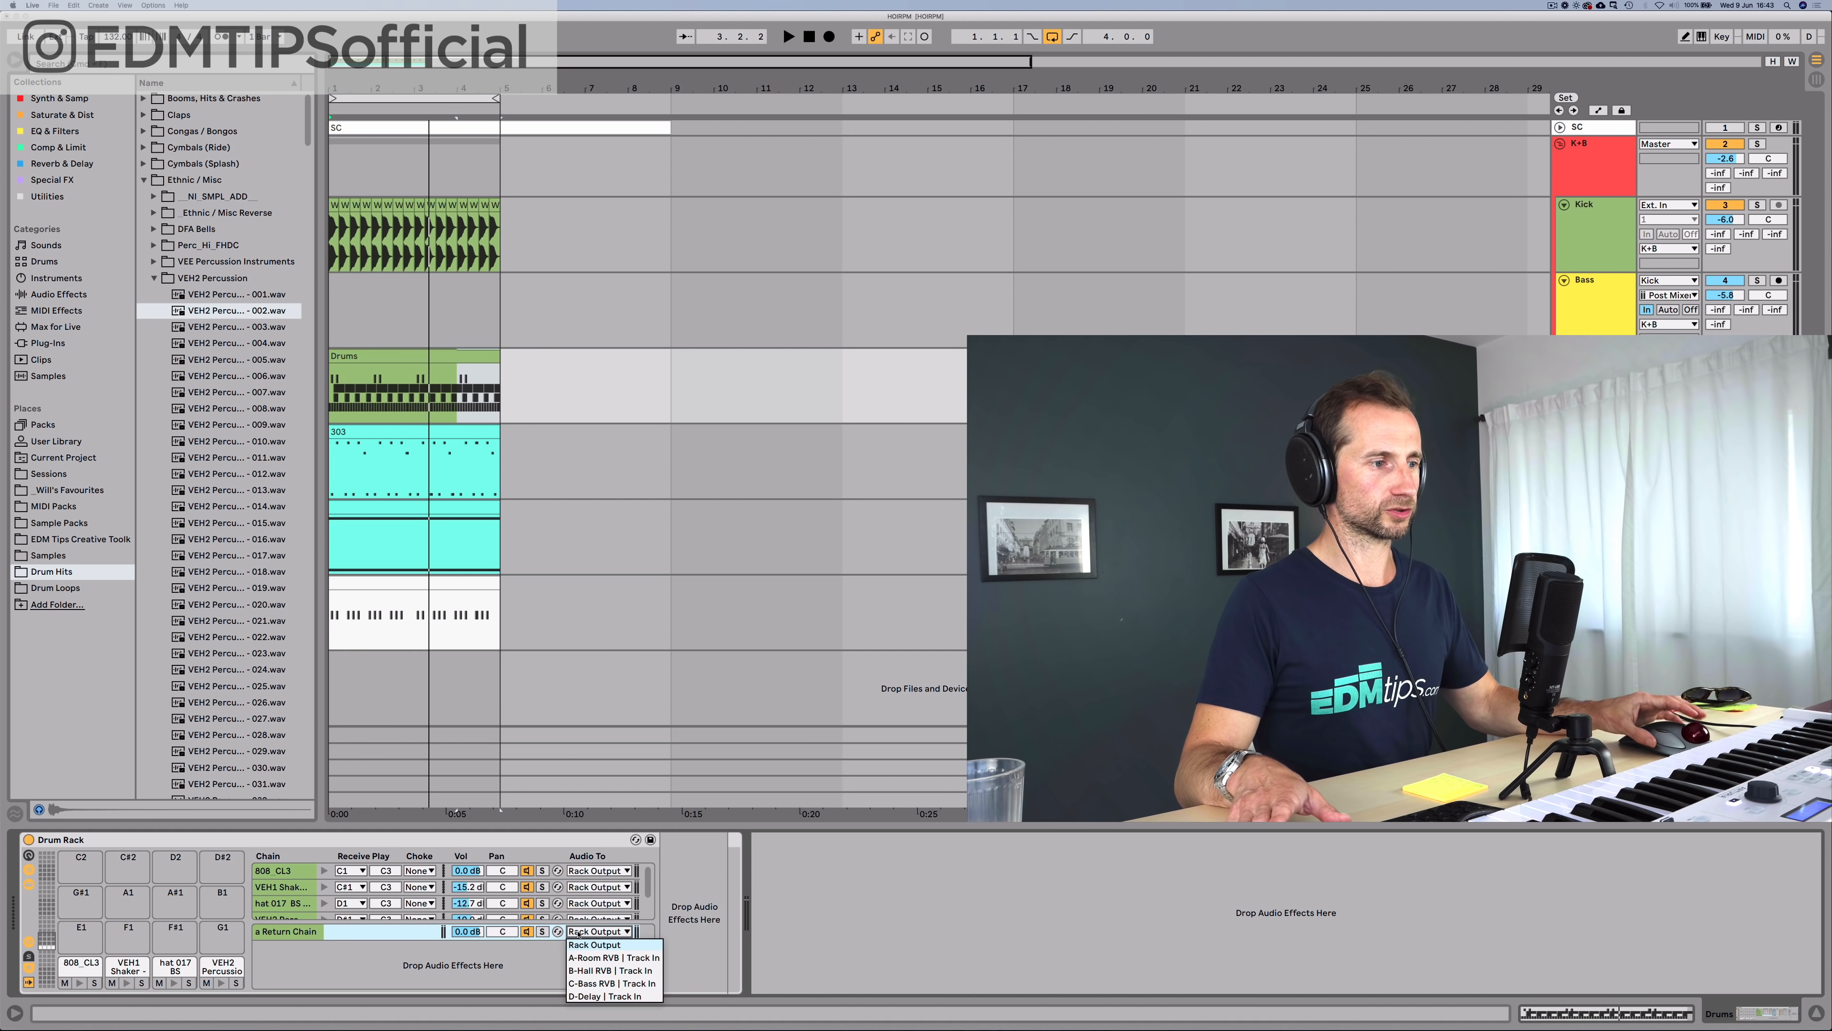
pyautogui.click(605, 997)
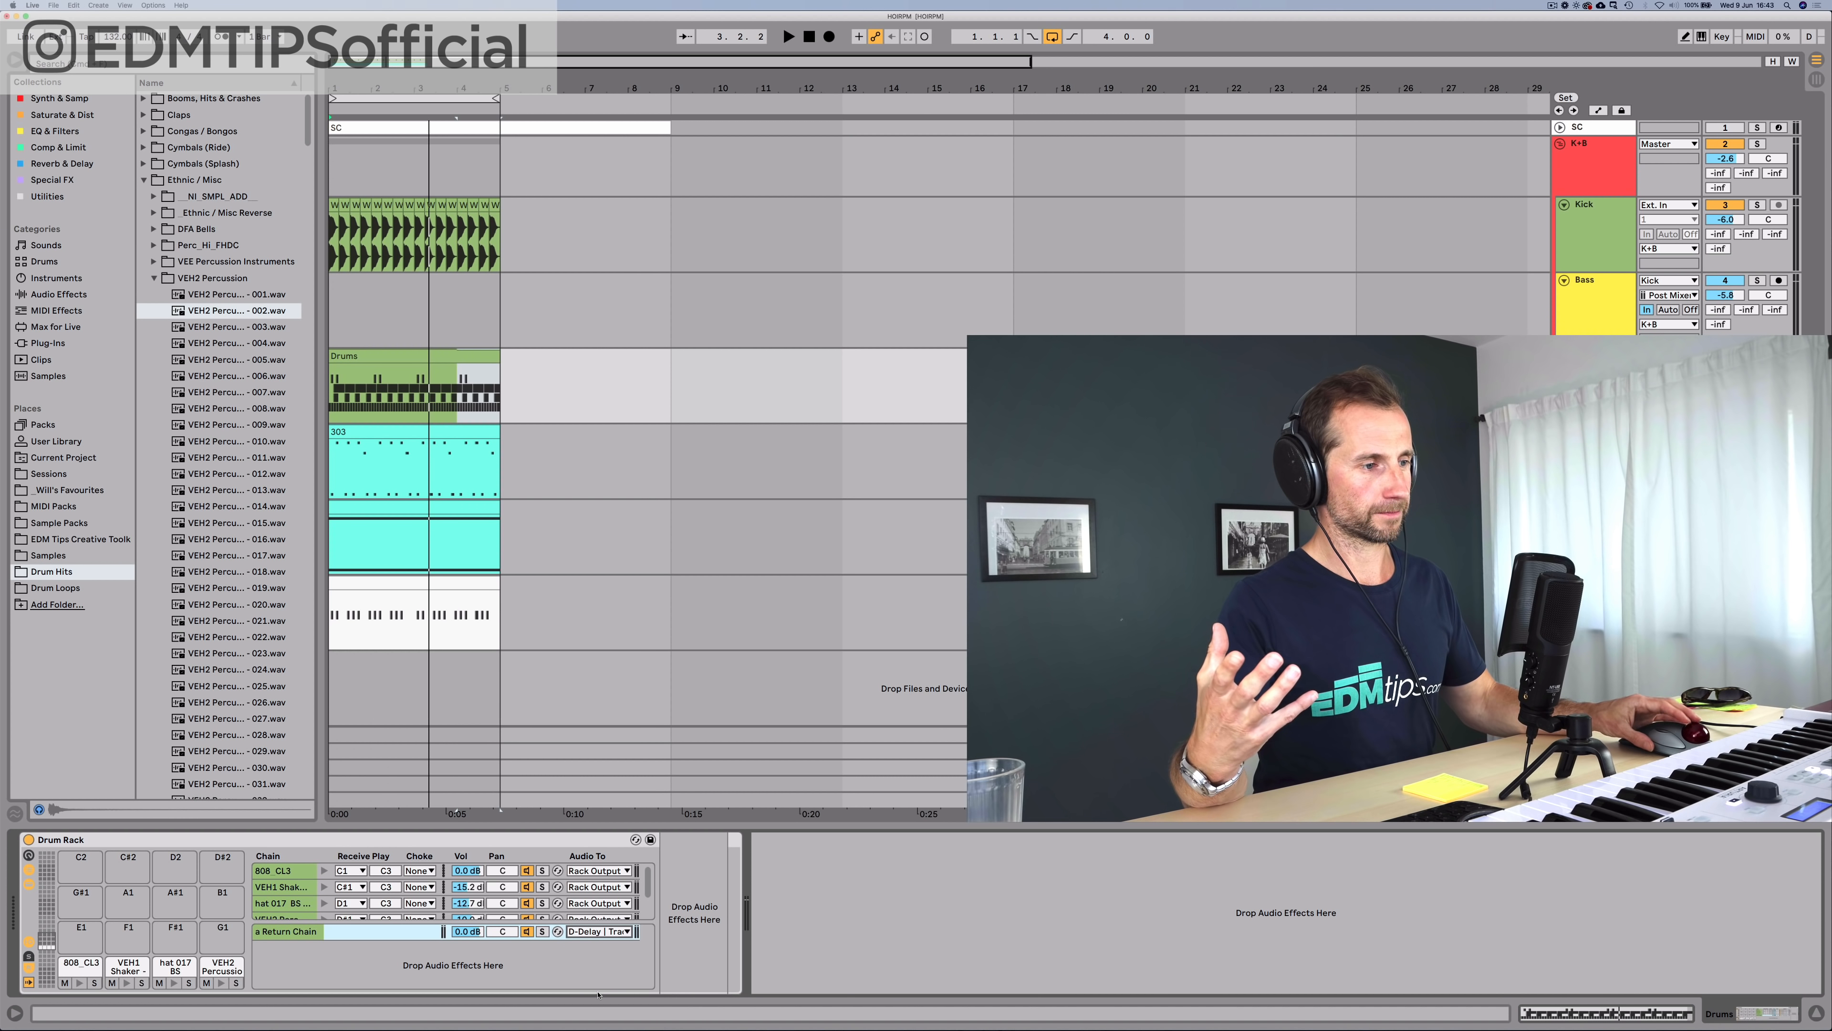
# Step: Show the rack's chain sends, solo the VEH2 Percussion chain and set its send to -2.2 dB
pyautogui.click(29, 968)
pyautogui.click(29, 956)
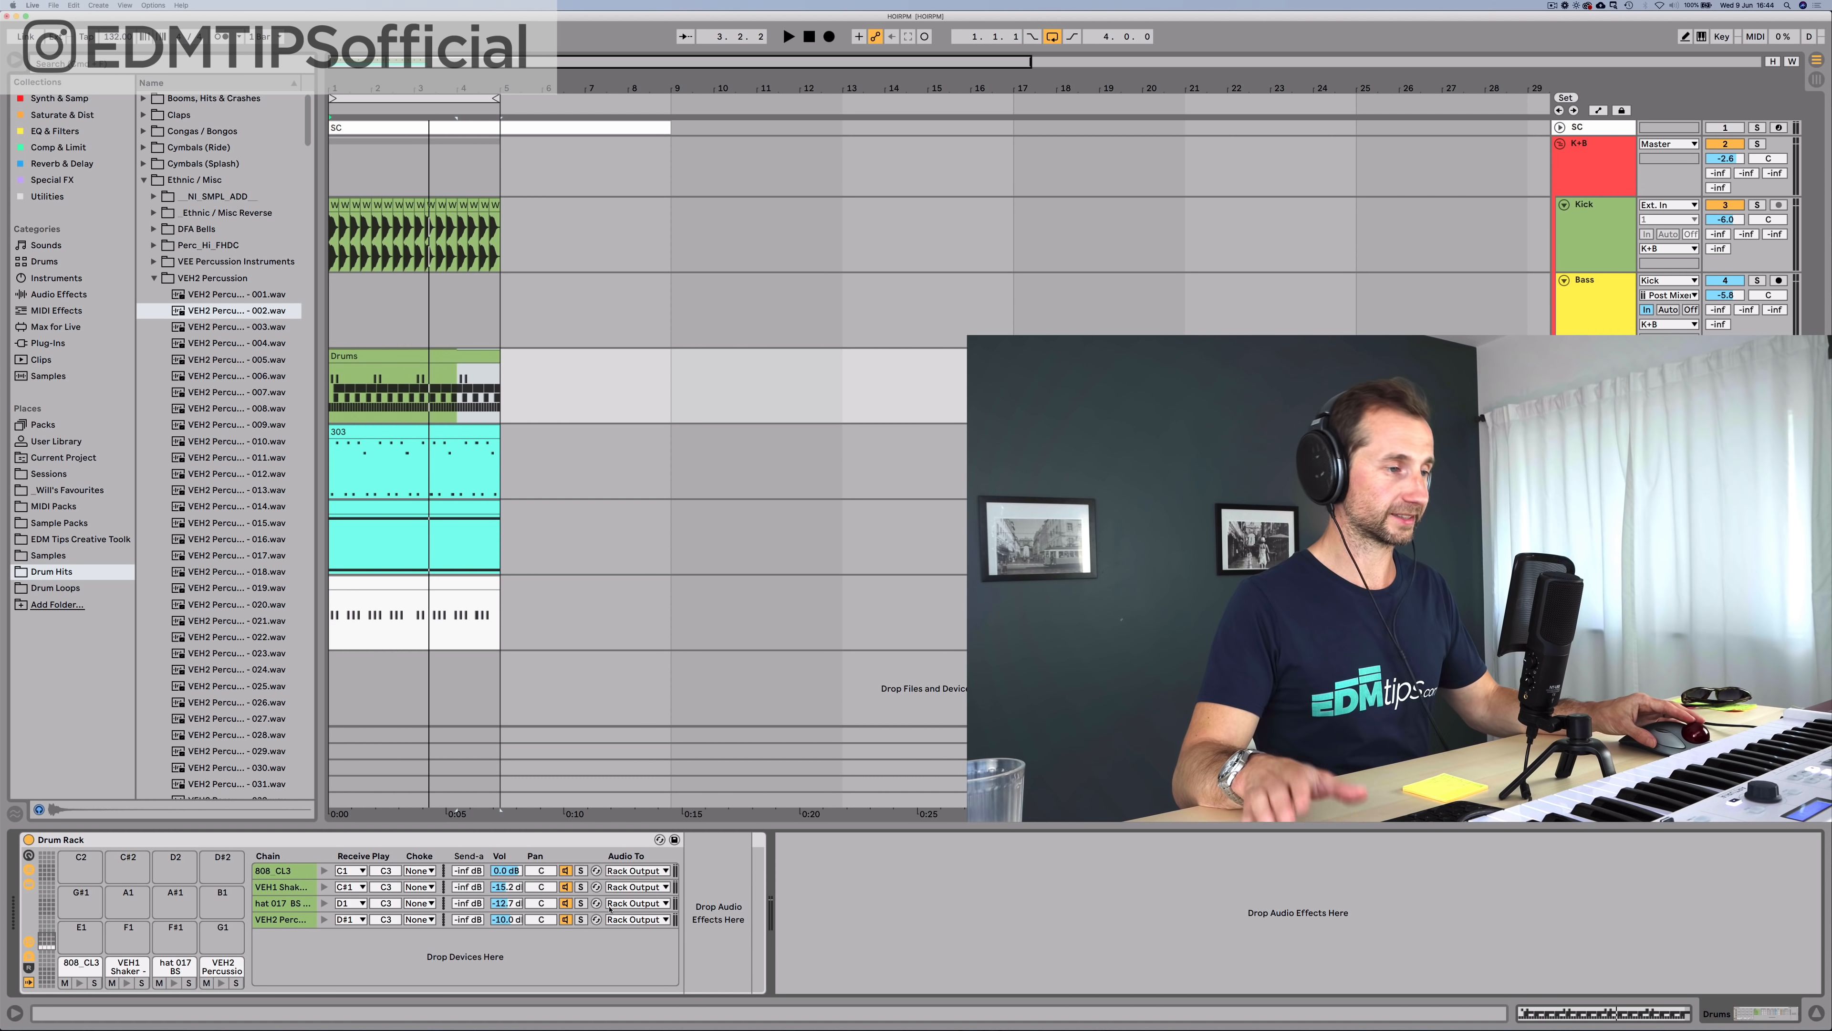
pyautogui.click(581, 919)
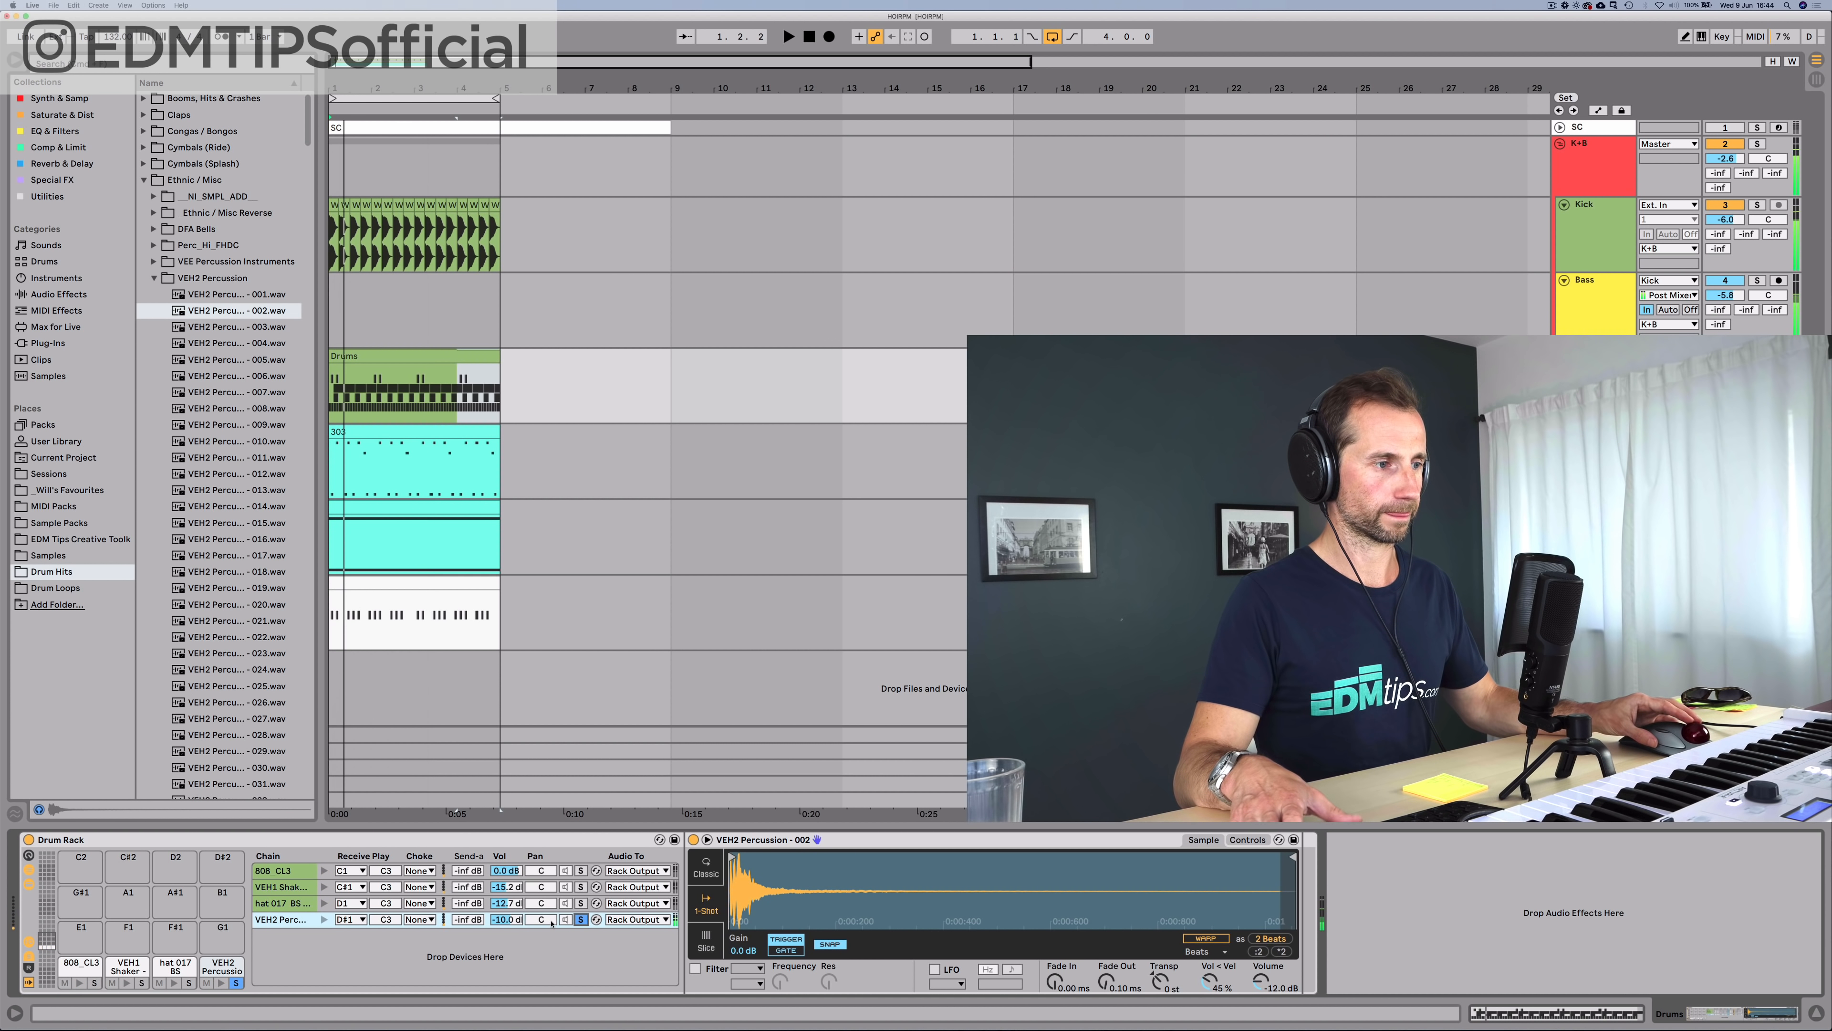
pyautogui.moveTo(453, 923); pyautogui.dragTo(466, 906)
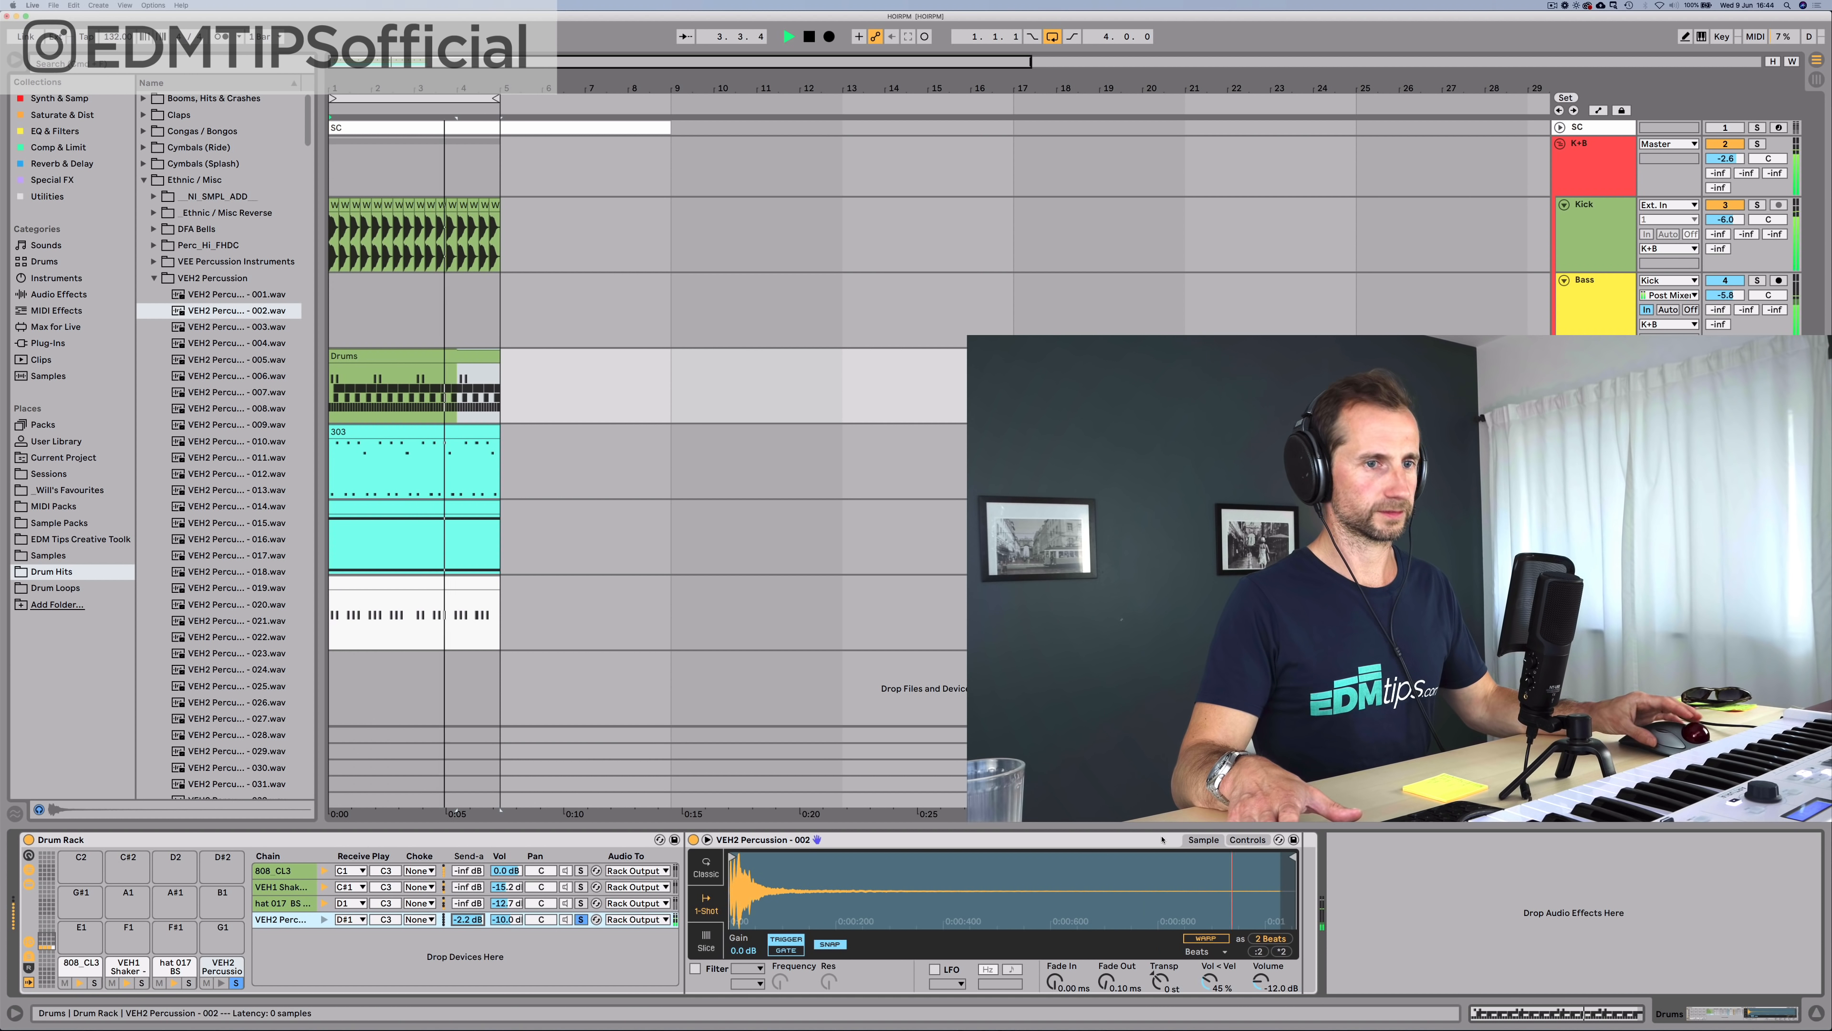
# Step: Unsolo the VEH2 Percussion chain and lower its volume to -13.4 dB against the full mix
pyautogui.press('space')
pyautogui.click(582, 919)
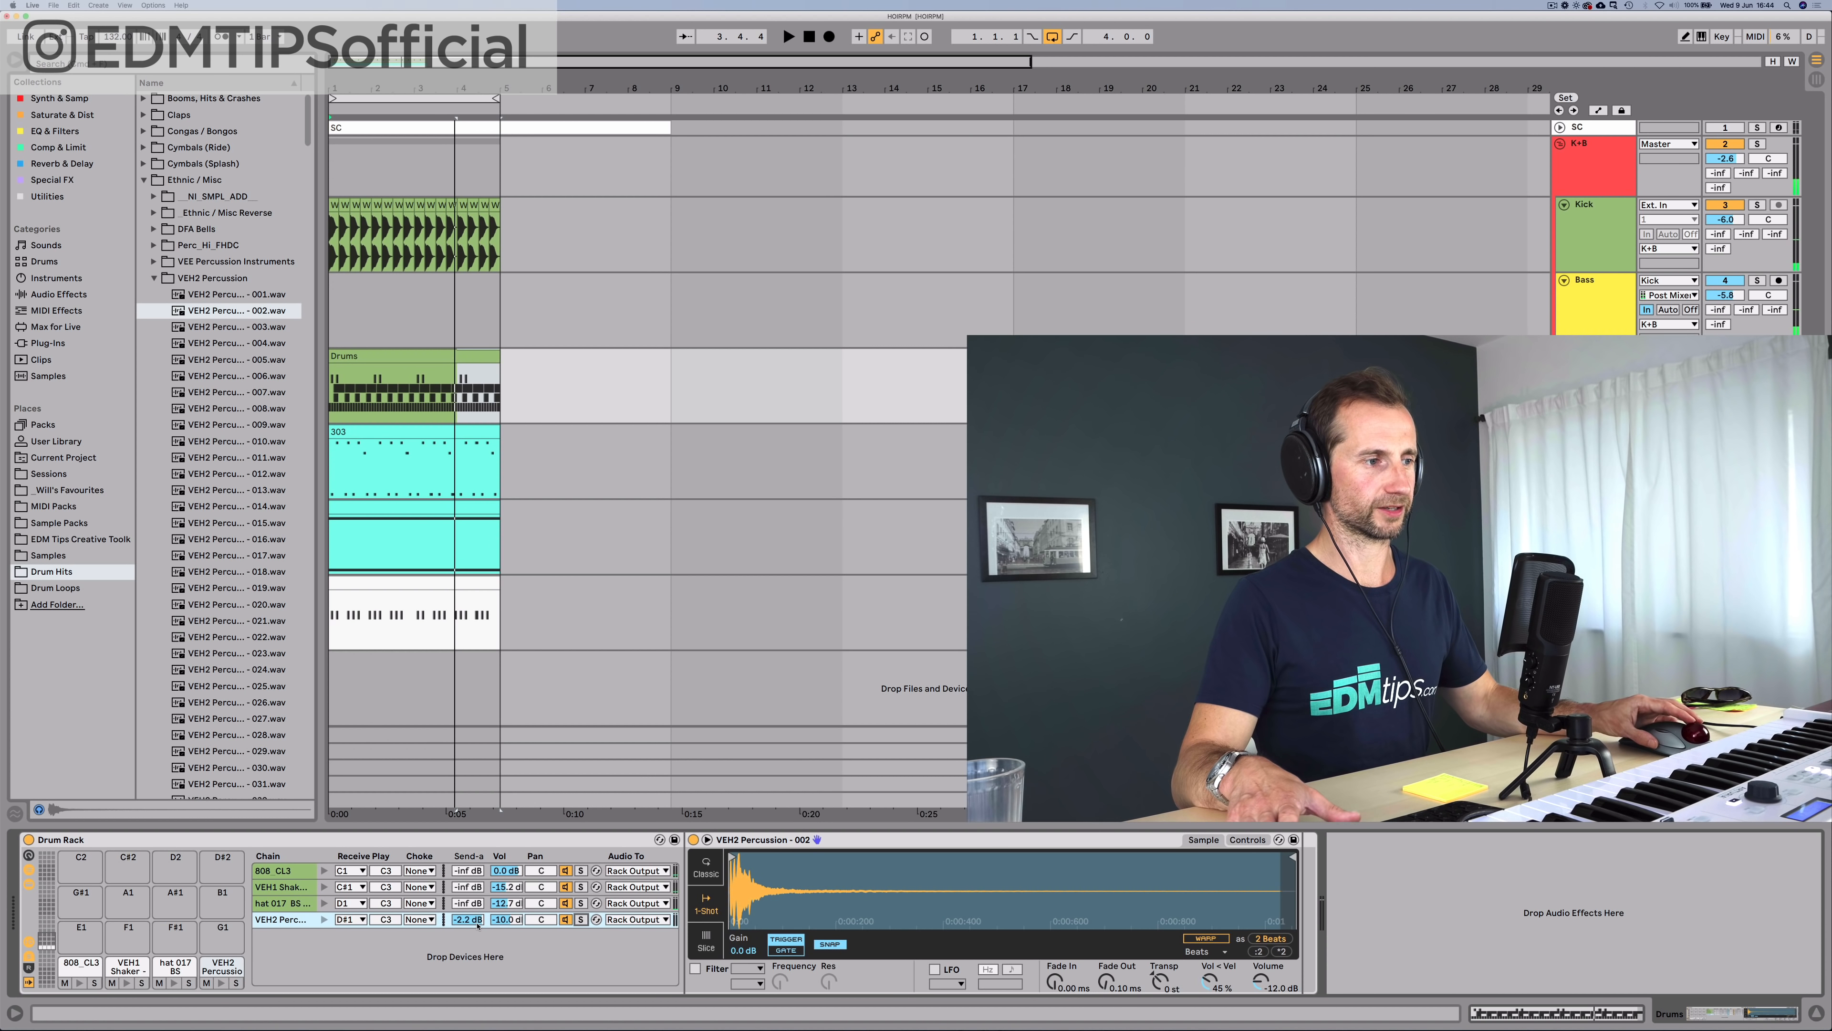
pyautogui.press('space')
pyautogui.moveTo(506, 920); pyautogui.dragTo(508, 926)
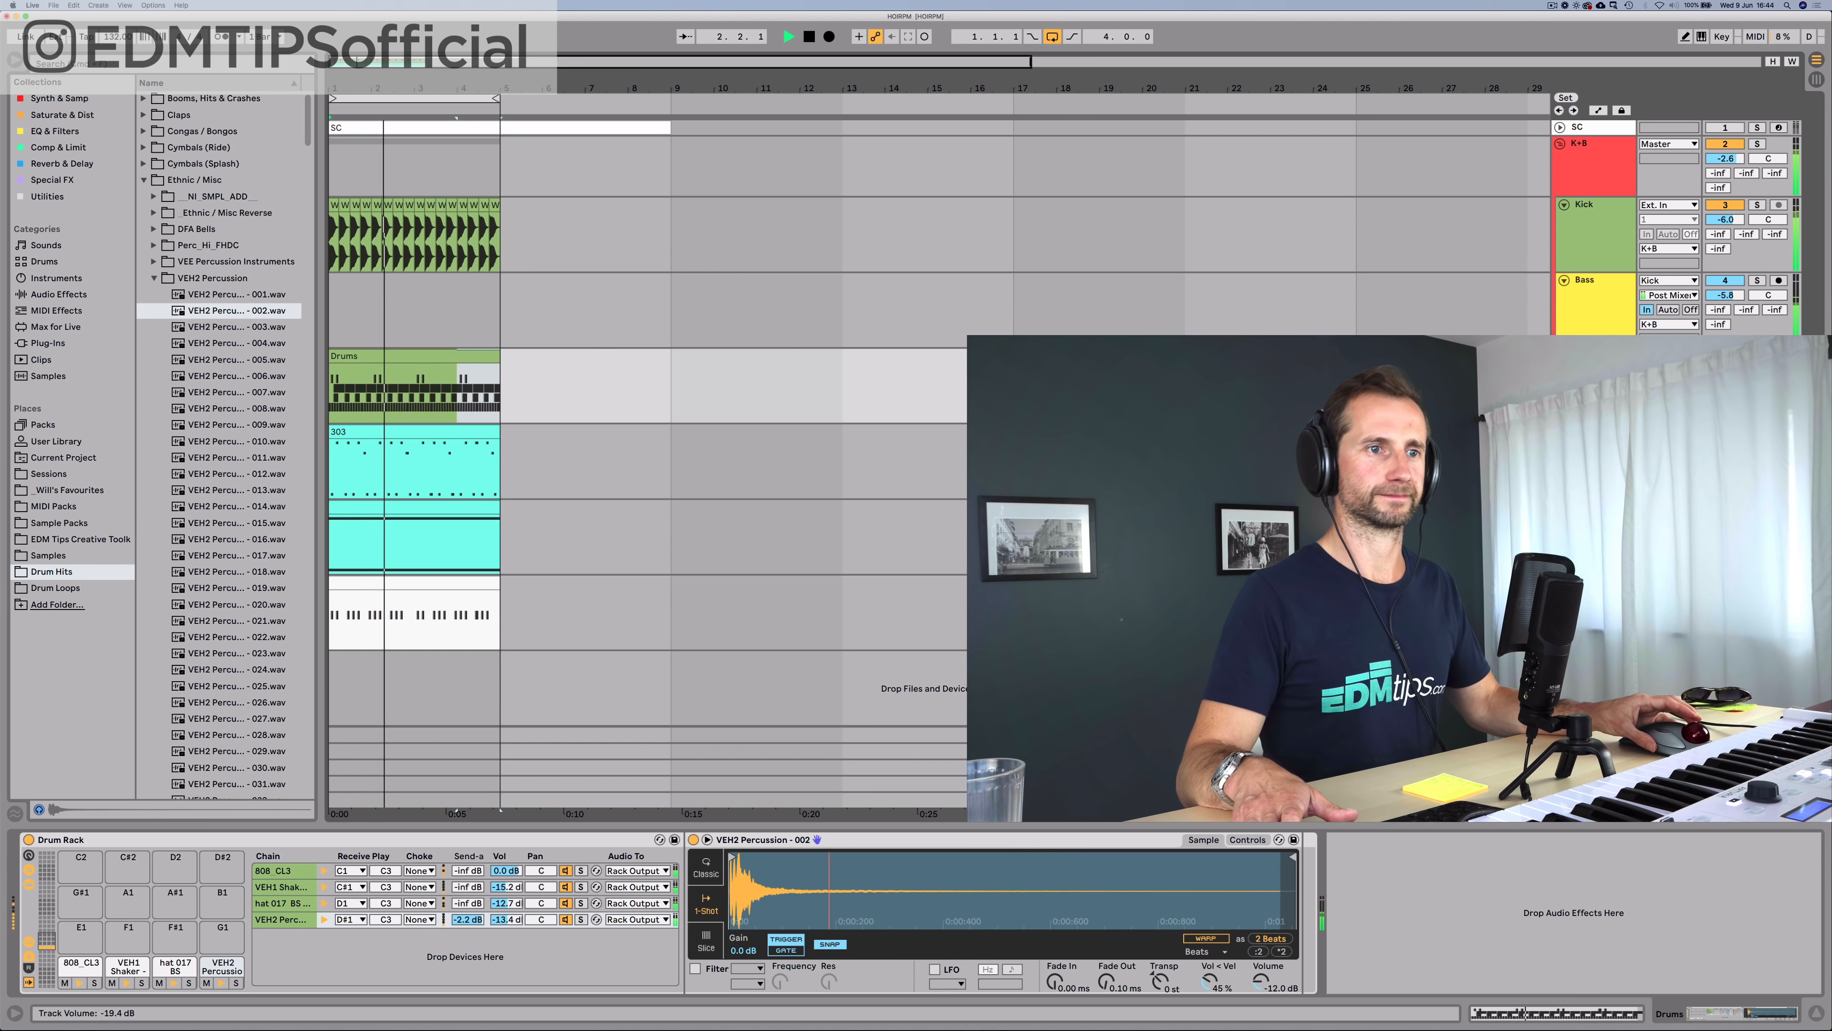
# Step: Compare the Rock, Blues, Boost, Heavy and Bass models in the 303 track's Amp and undo back to Rock
pyautogui.click(1594, 432)
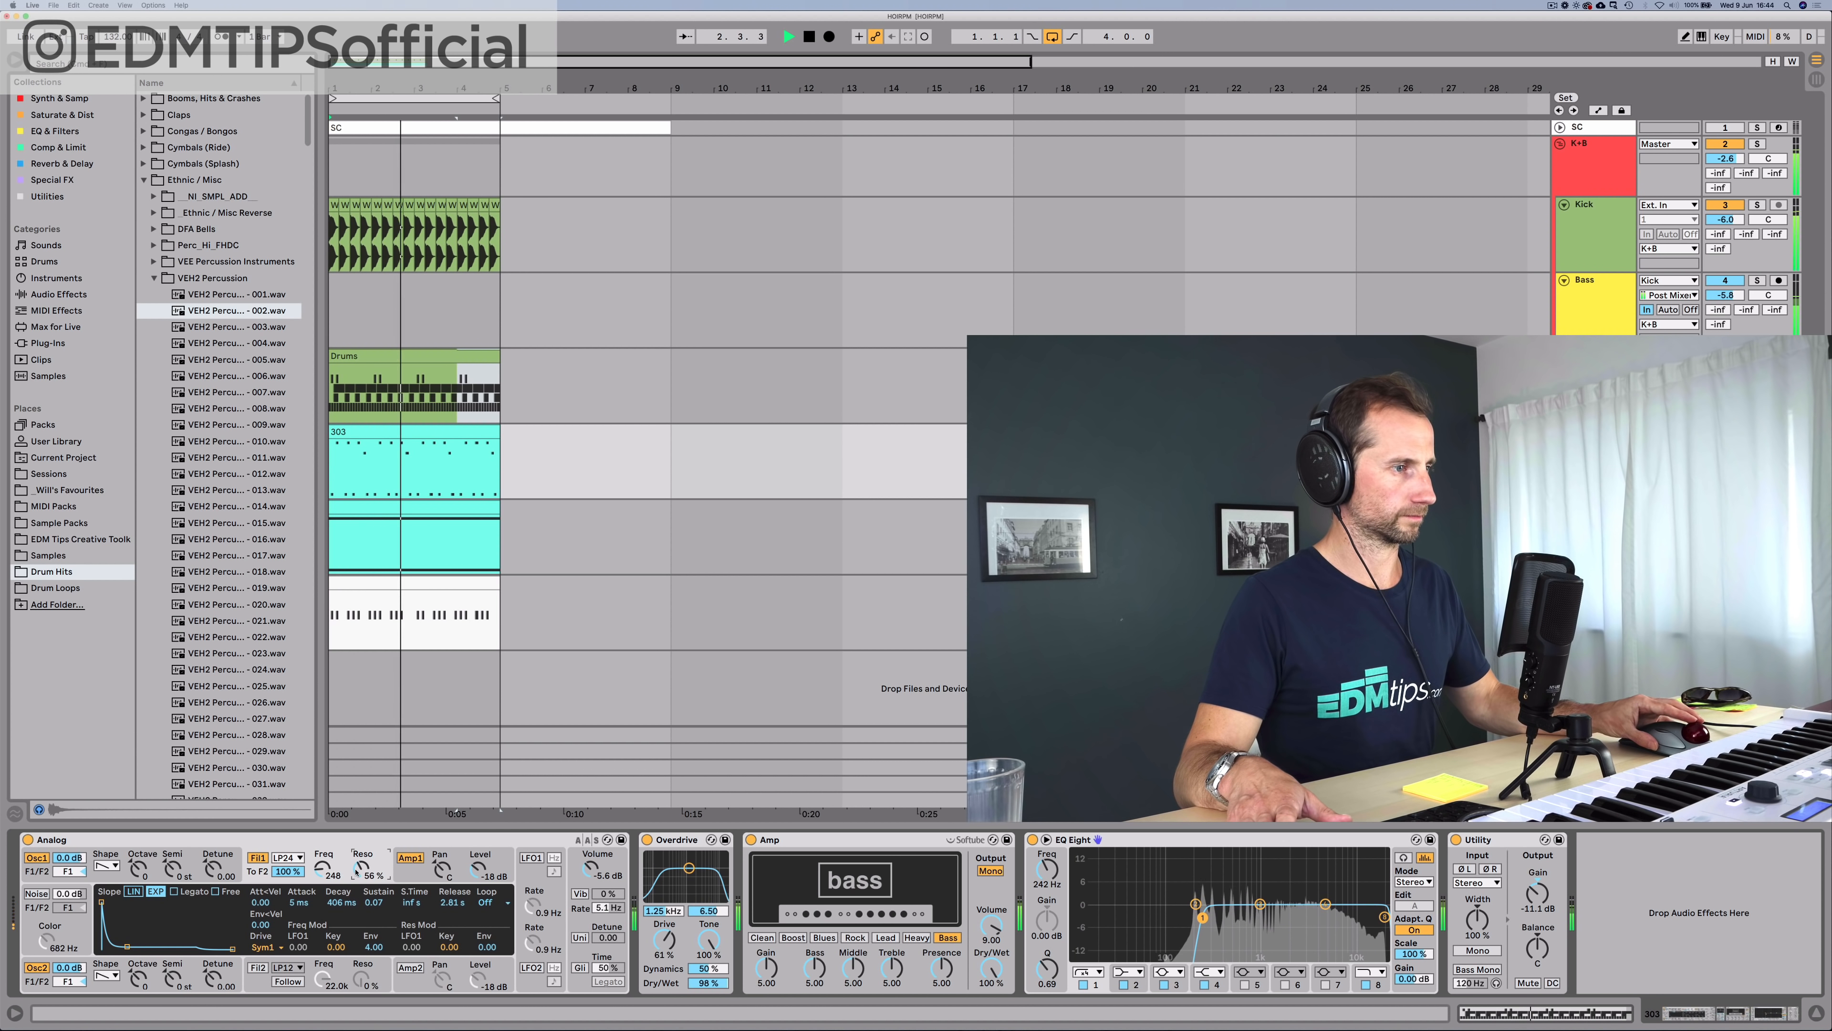
pyautogui.click(844, 938)
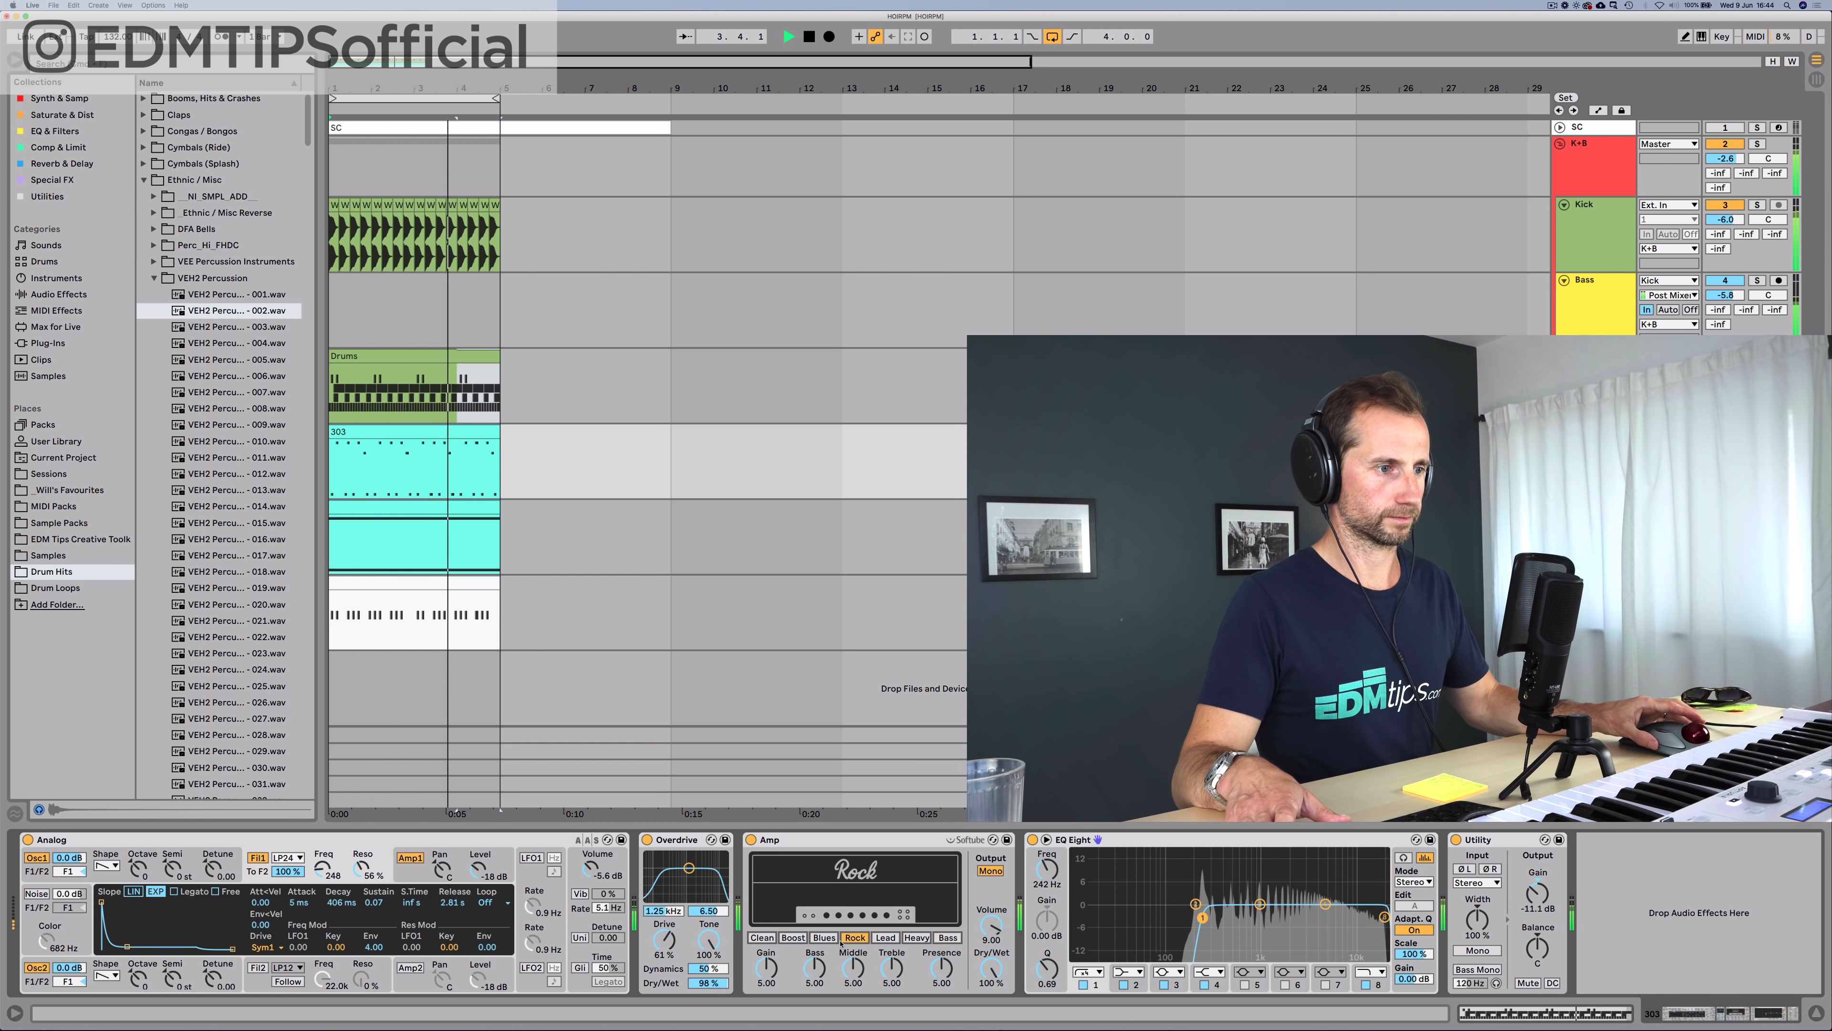
pyautogui.click(825, 938)
pyautogui.click(795, 938)
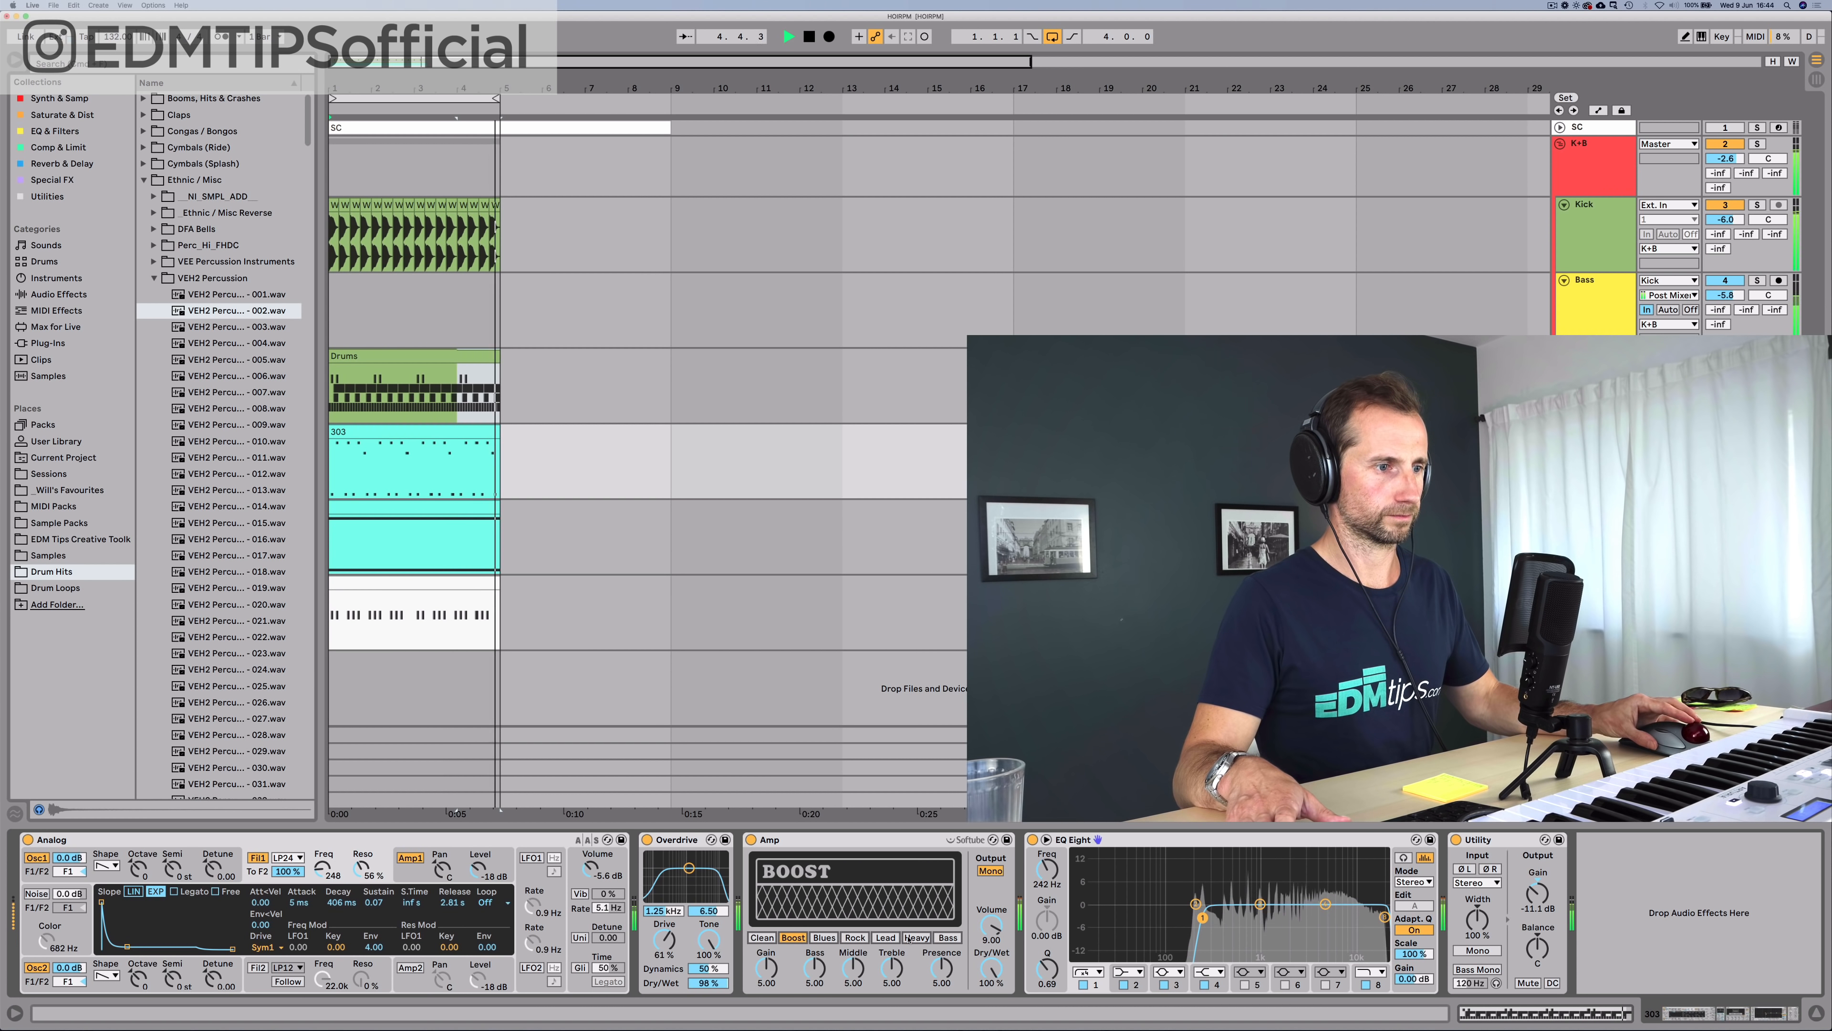
pyautogui.click(885, 938)
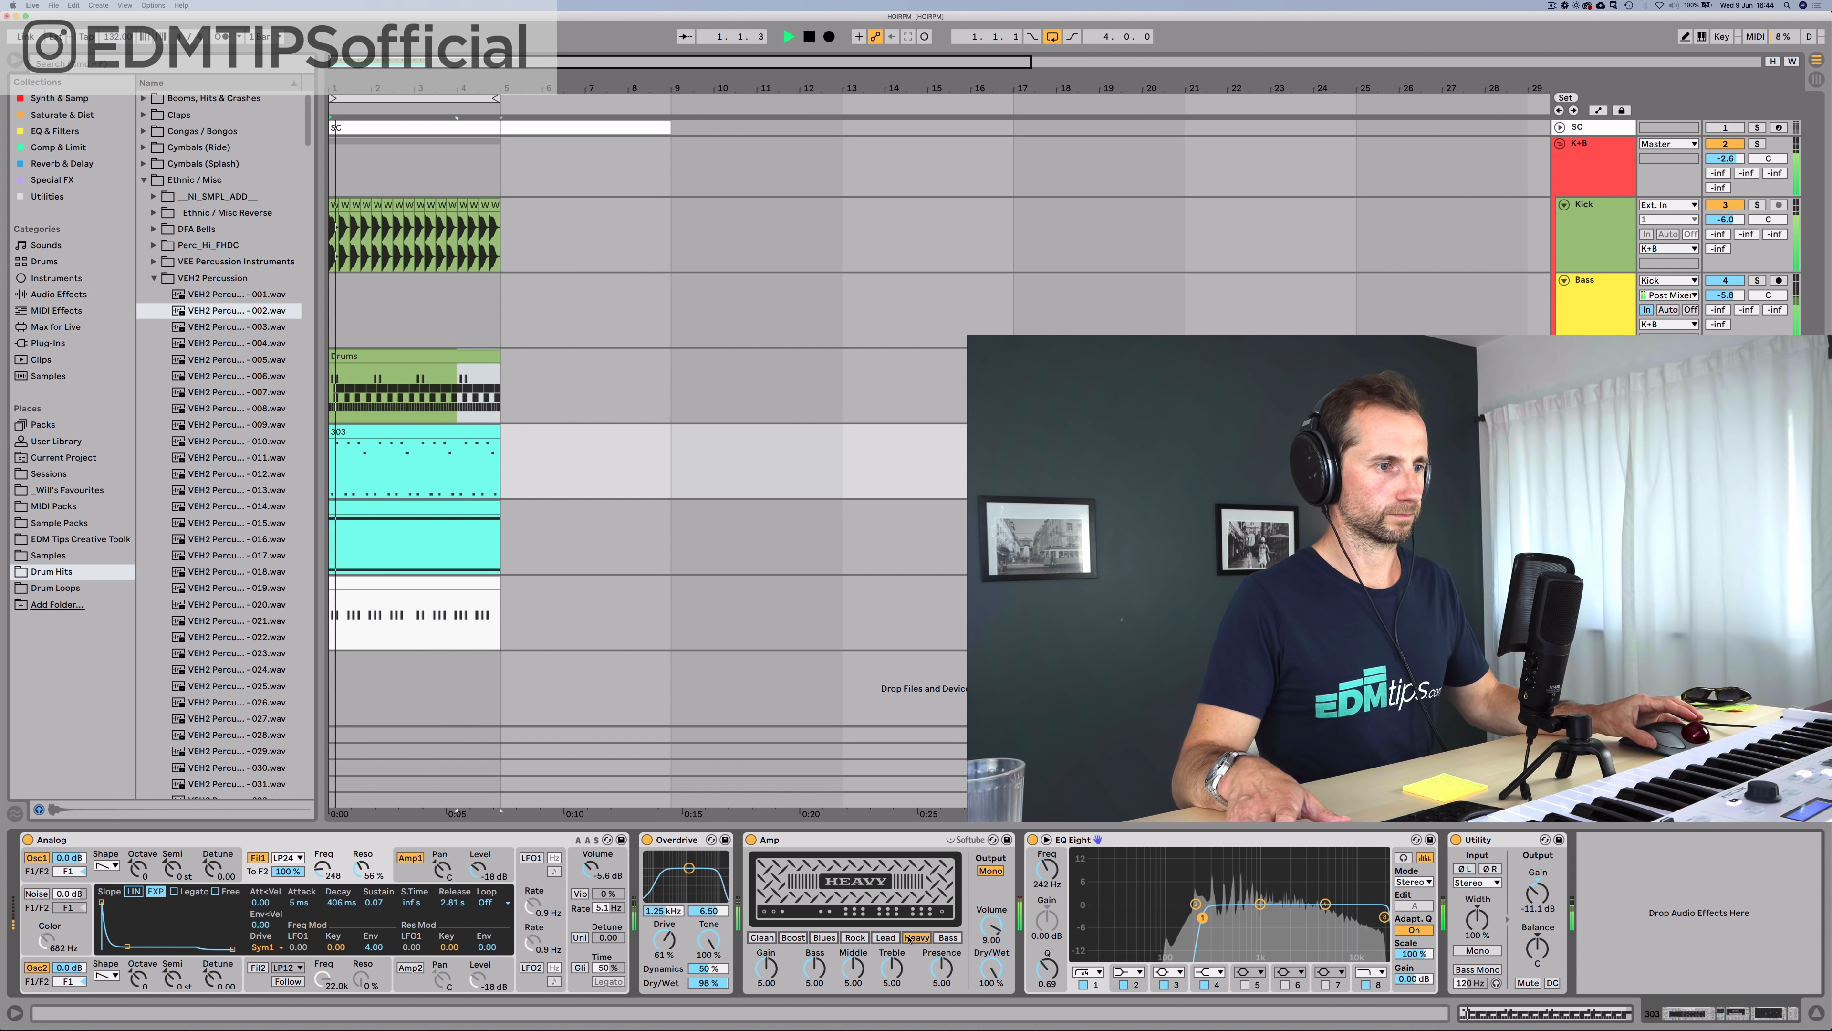
pyautogui.click(948, 938)
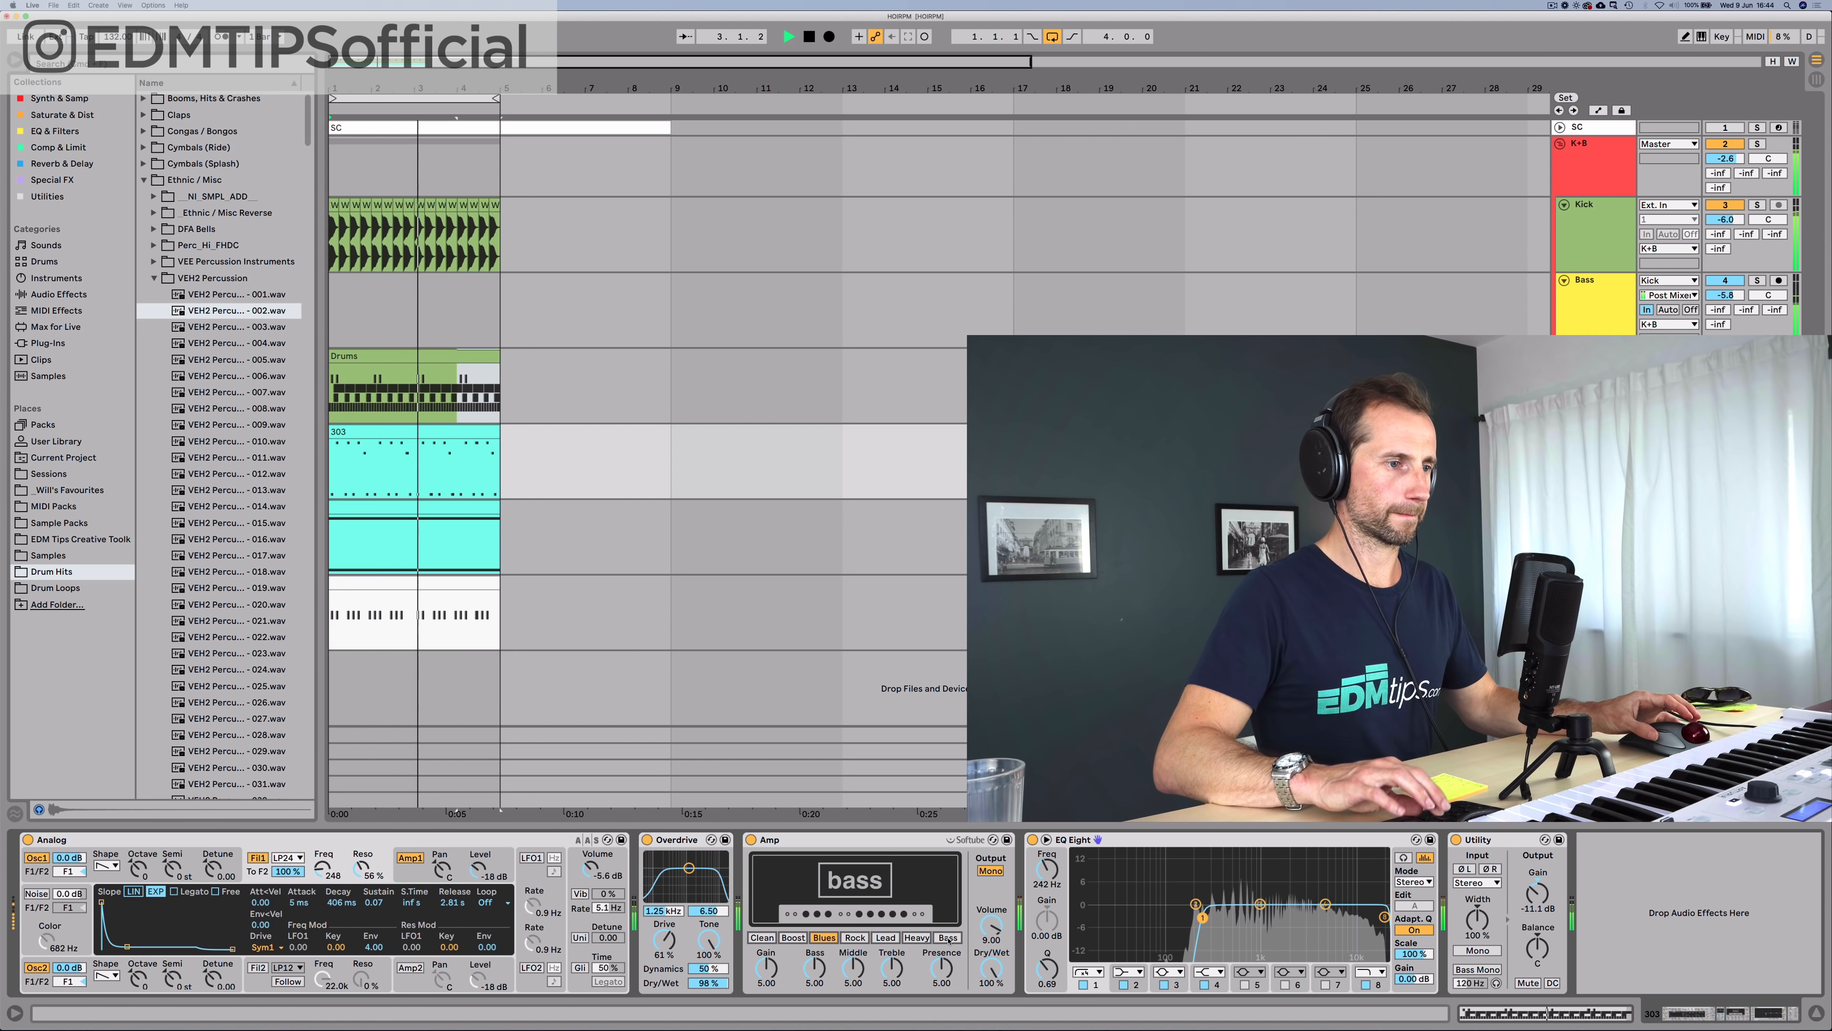
pyautogui.press('super+z')
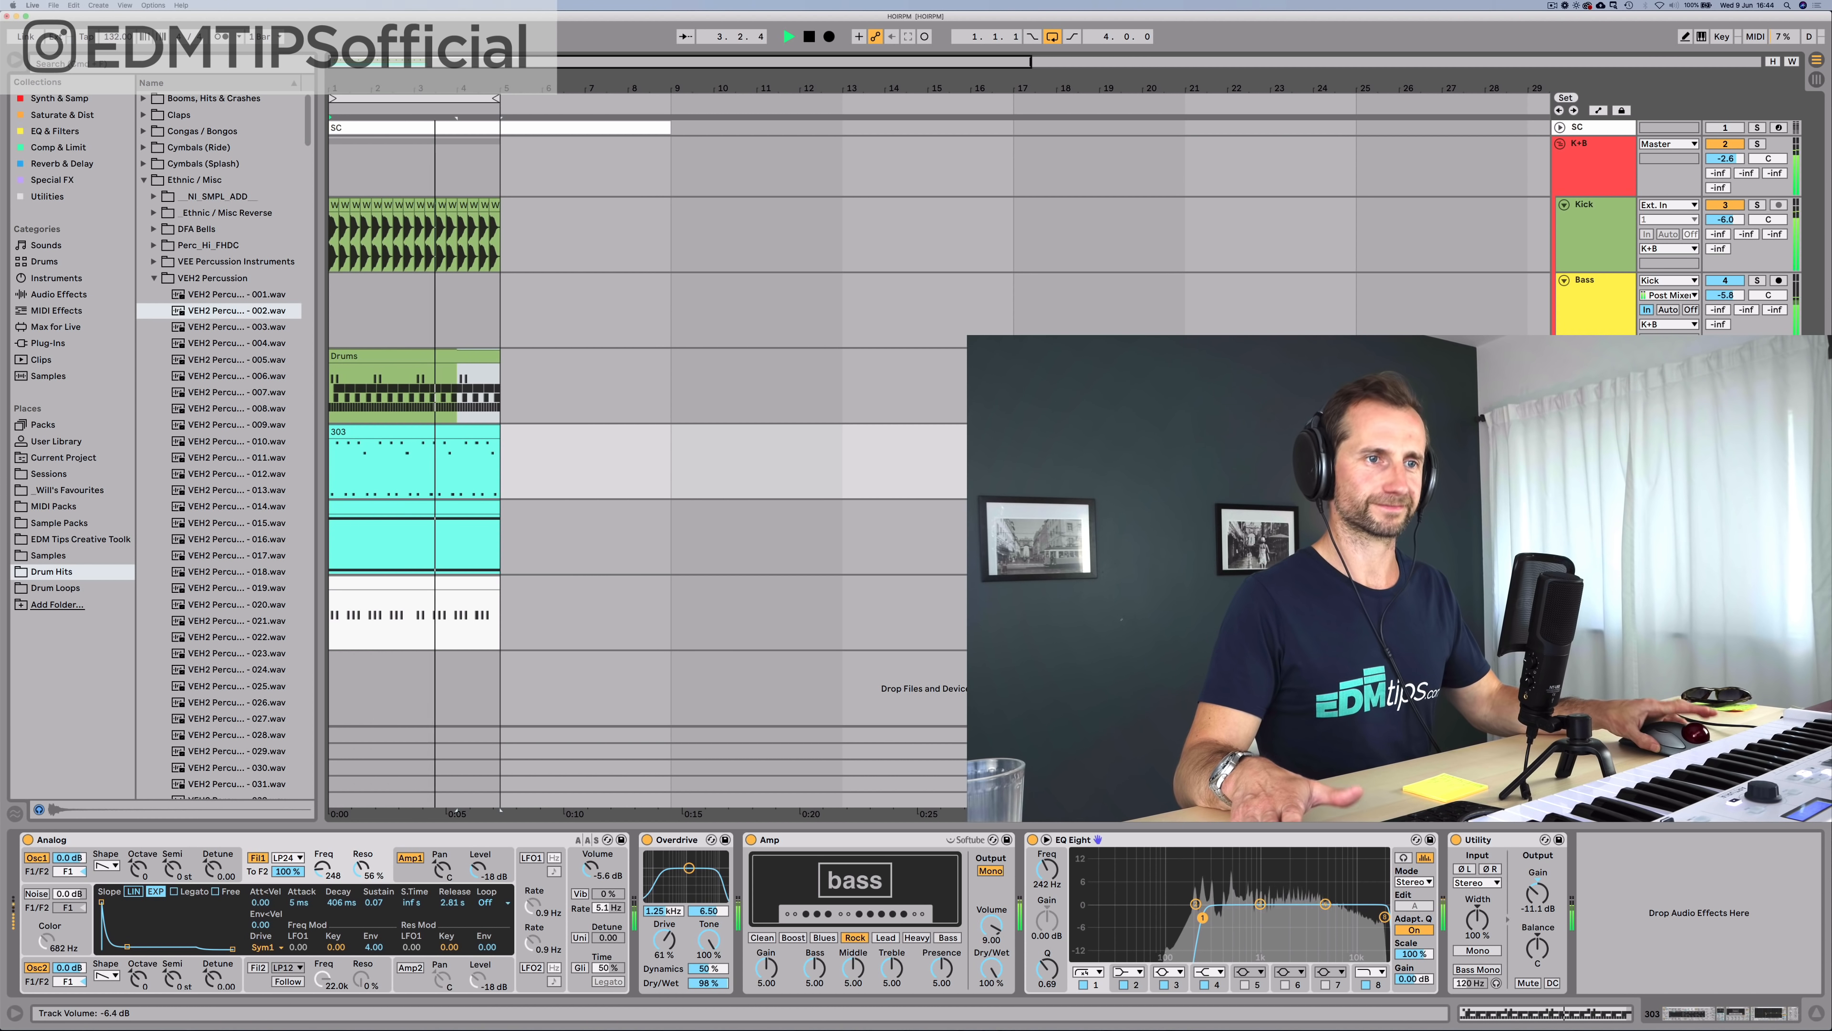
# Step: Stop playback and fold the Synth Perc, Pad, 303 and Drums tracks and the K+B group
pyautogui.press('space')
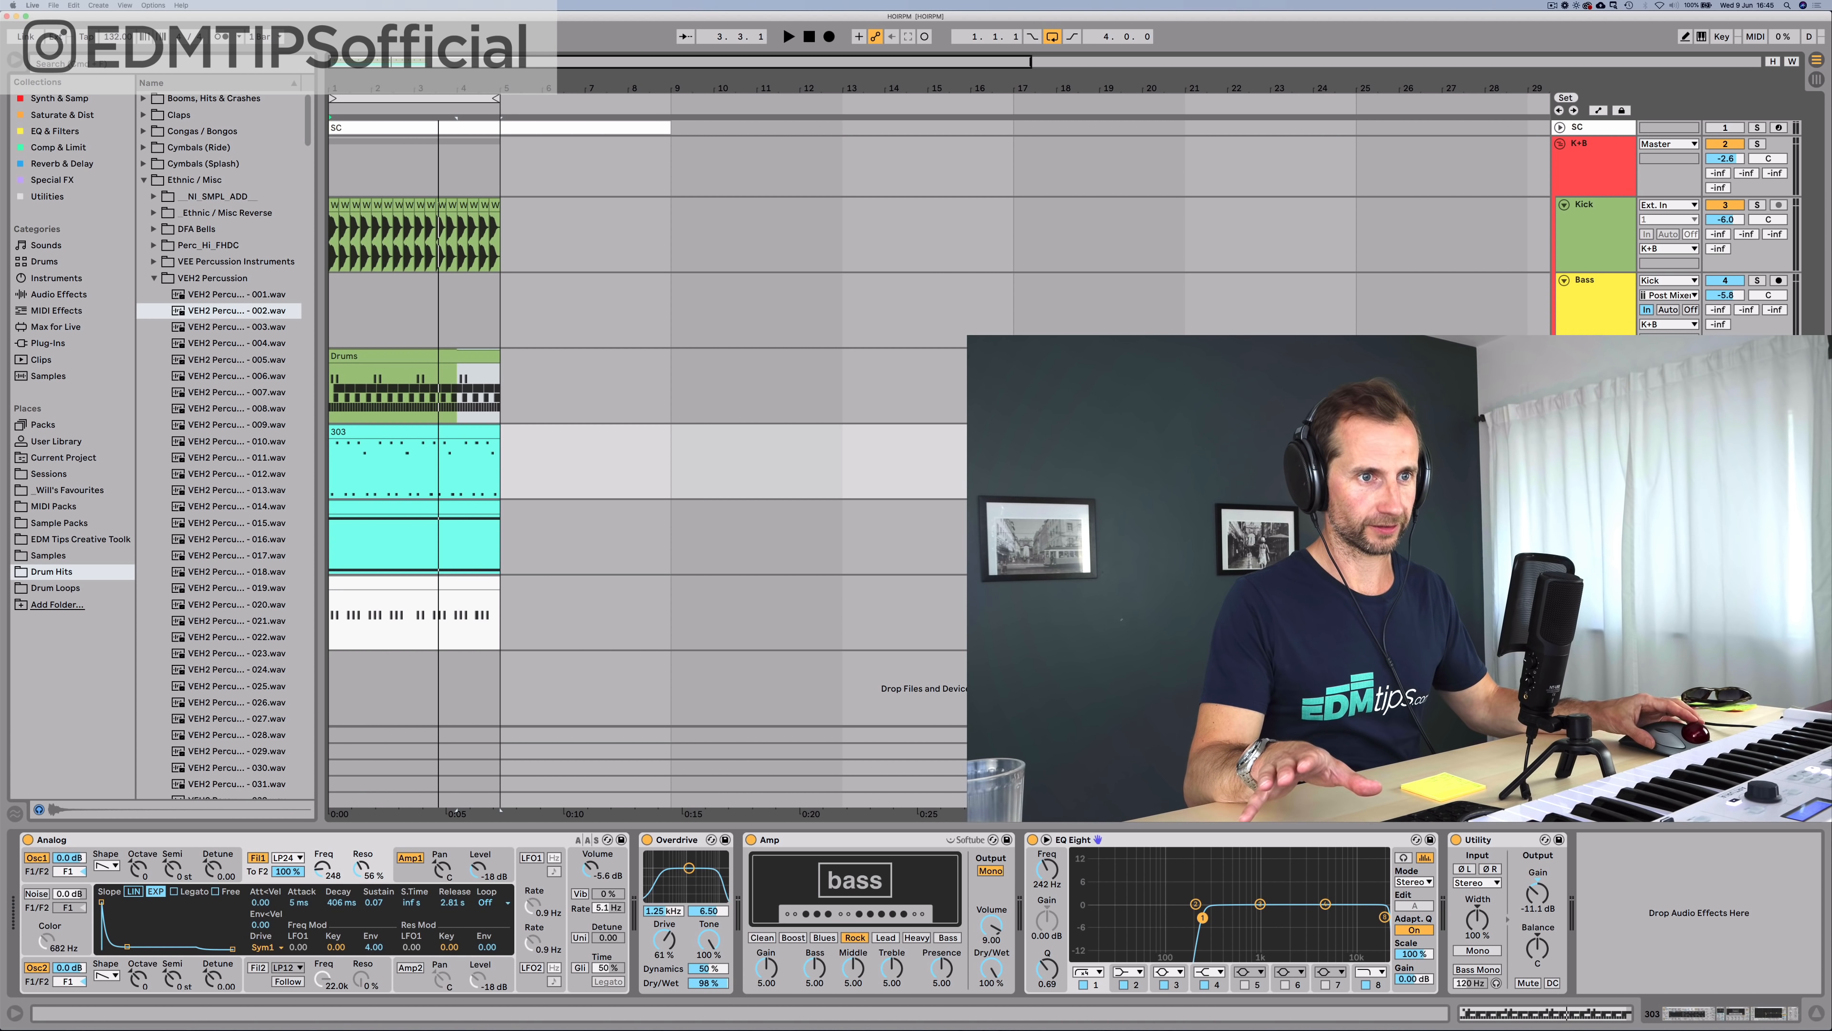
pyautogui.click(1560, 583)
pyautogui.click(1578, 507)
pyautogui.click(1560, 507)
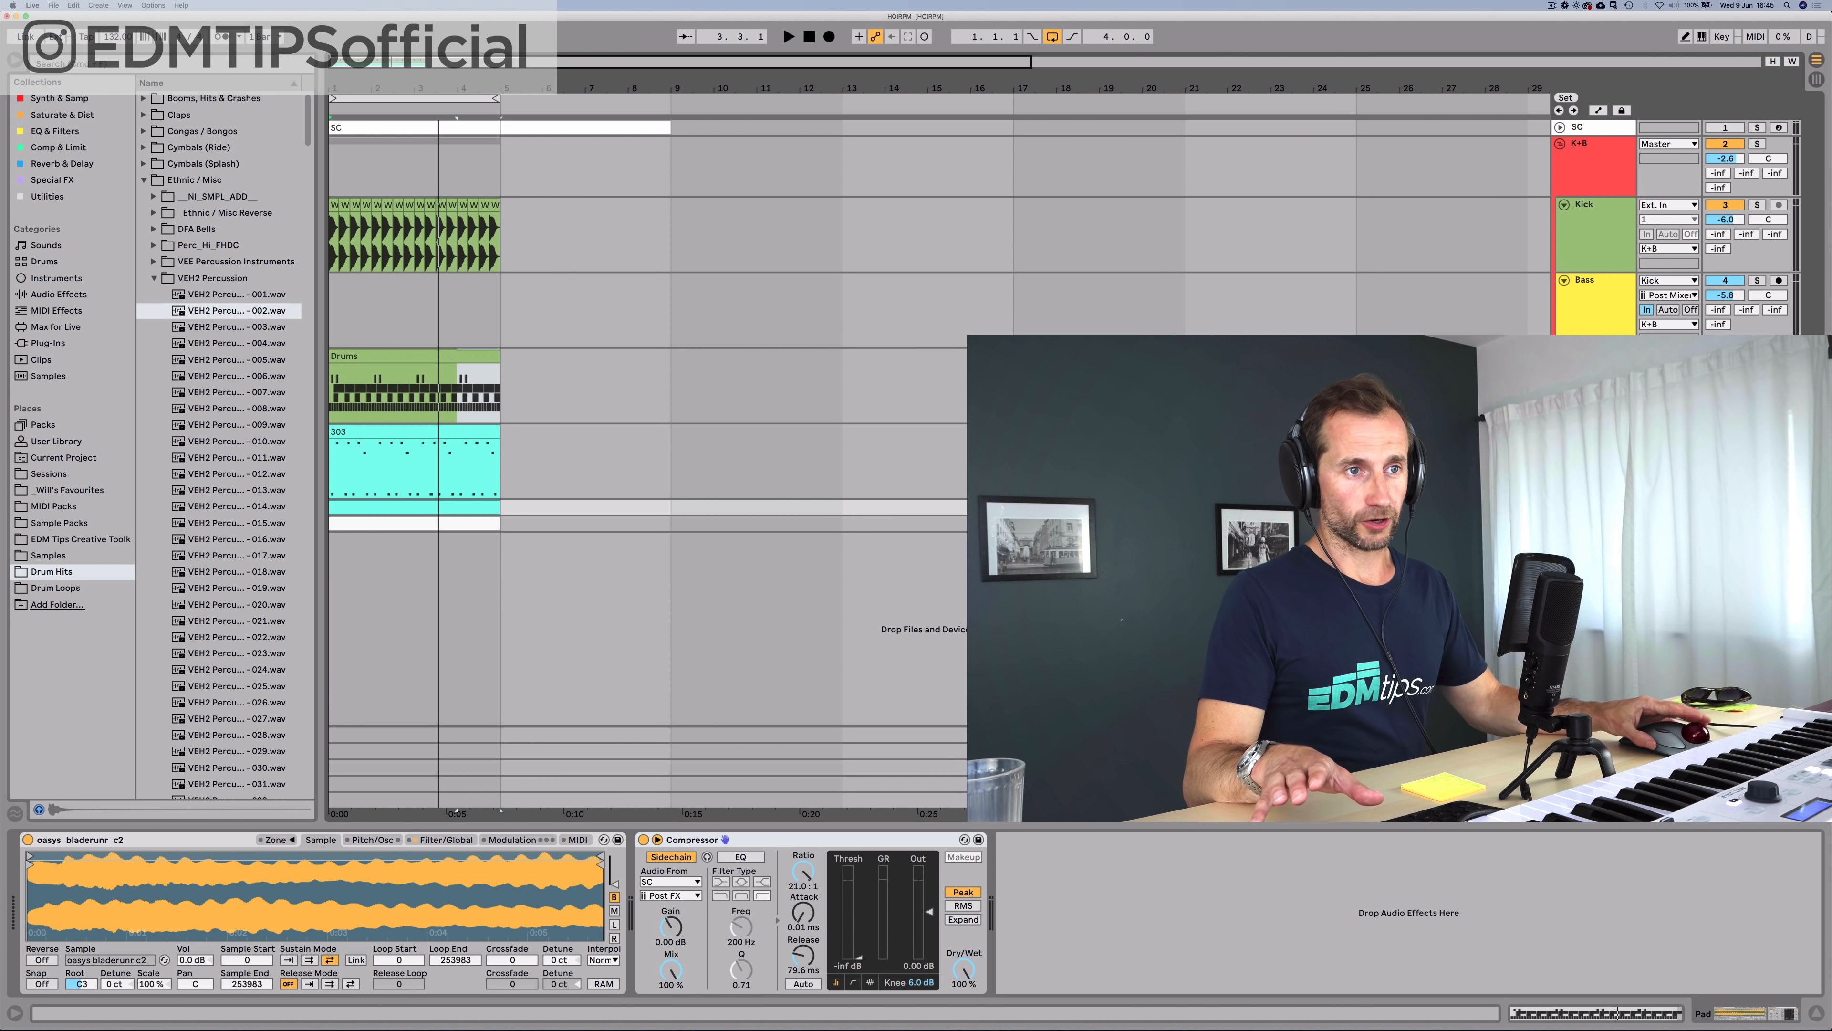
pyautogui.click(1561, 431)
pyautogui.click(1561, 356)
pyautogui.click(1560, 145)
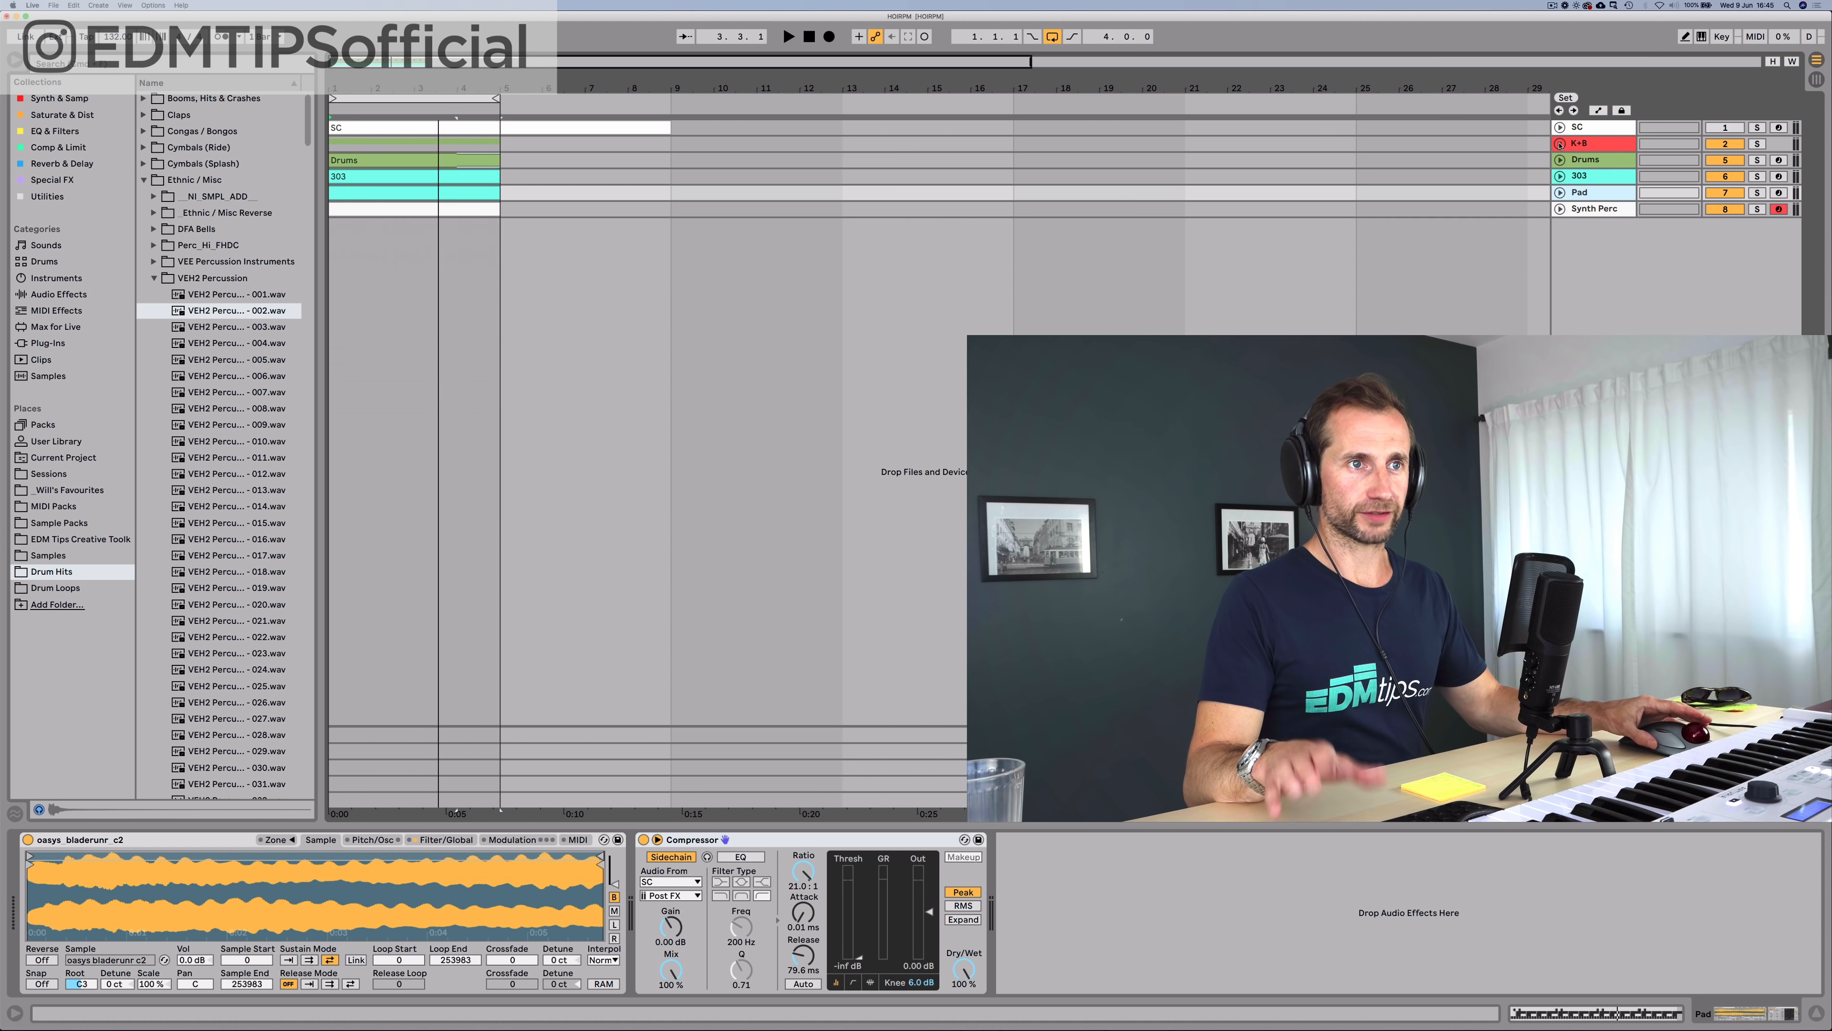
# Step: Insert a new MIDI track below Synth Perc and rename it Techno Stab
pyautogui.click(1594, 209)
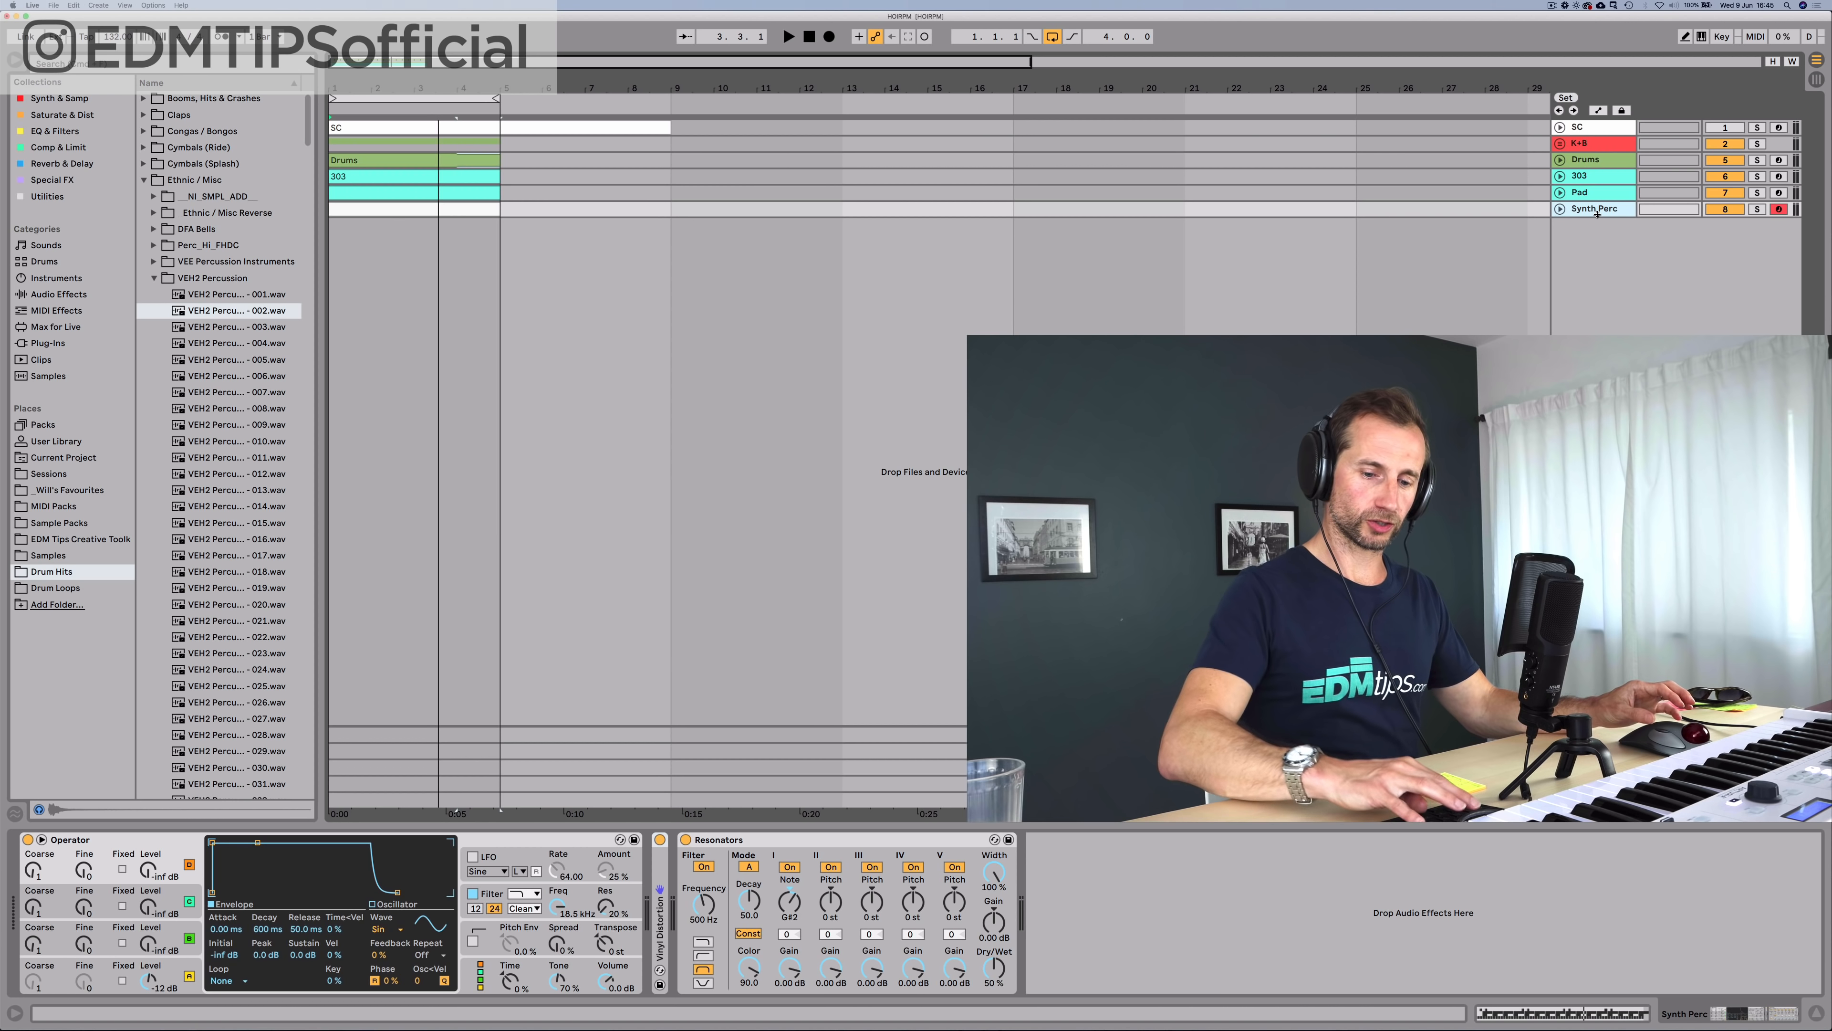
pyautogui.press('super+shift+t')
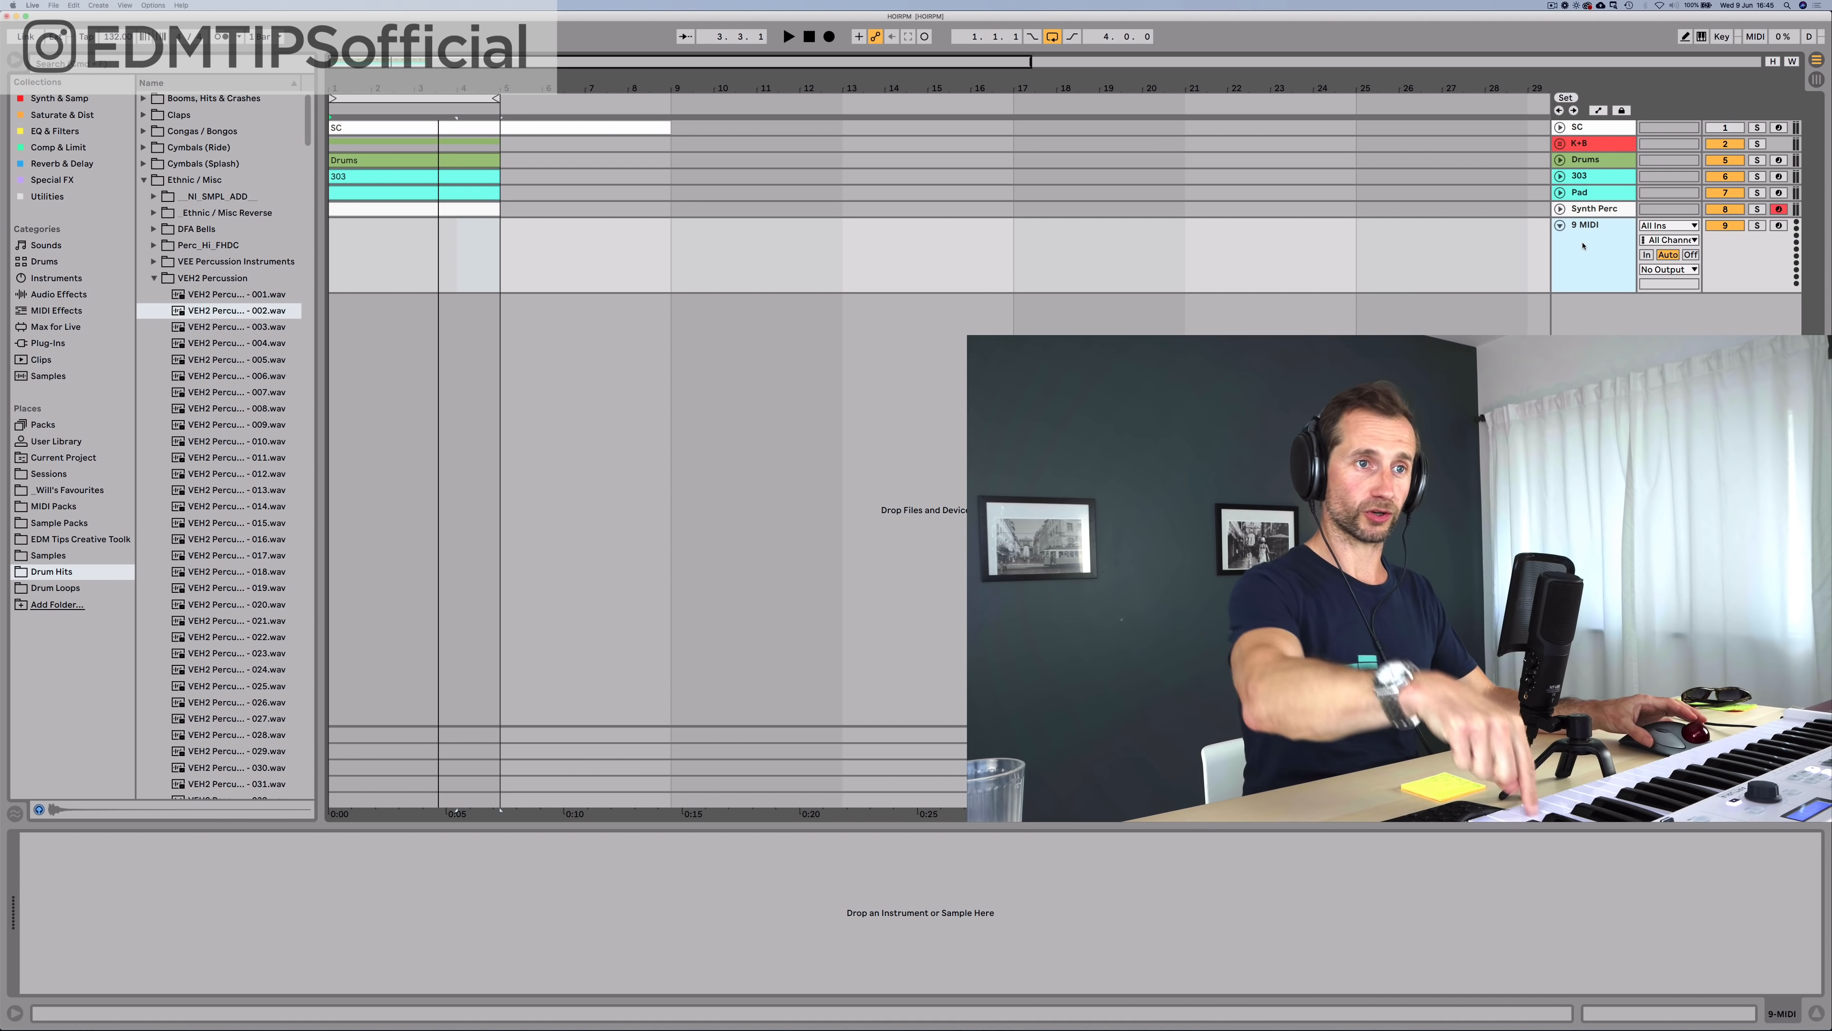
pyautogui.press('super+r')
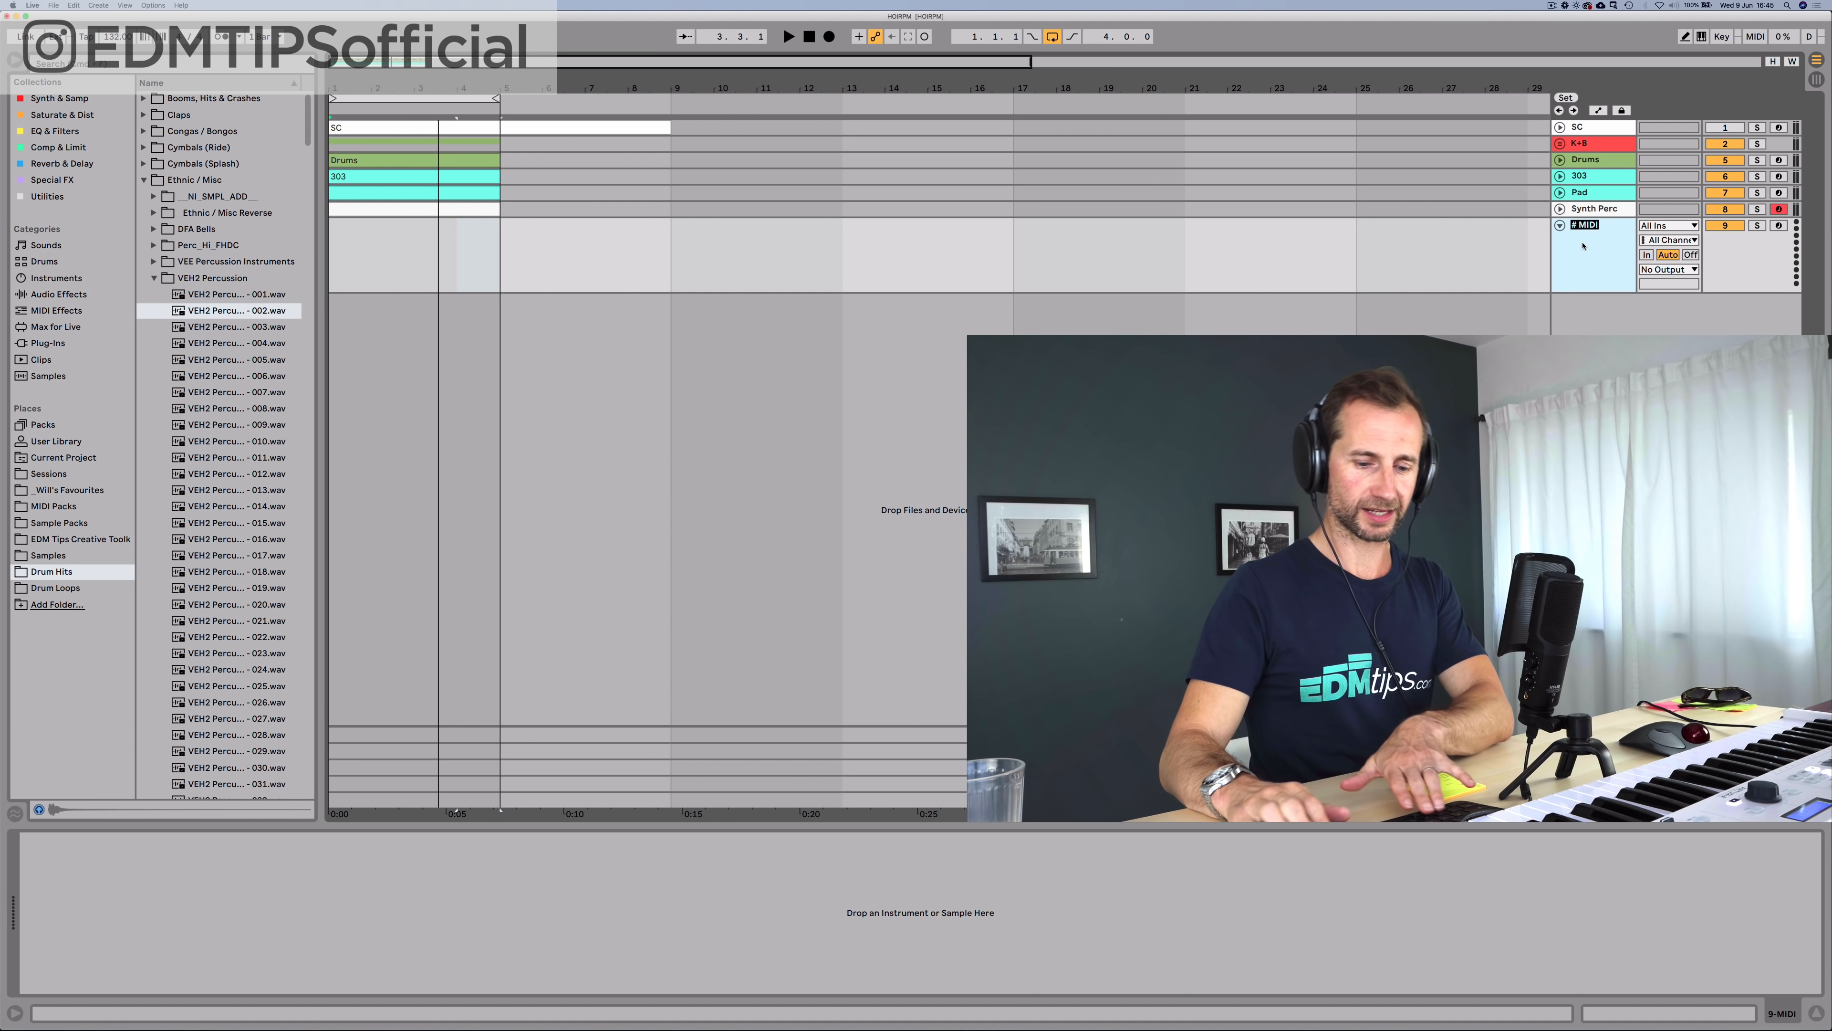
pyautogui.write('Techno St')
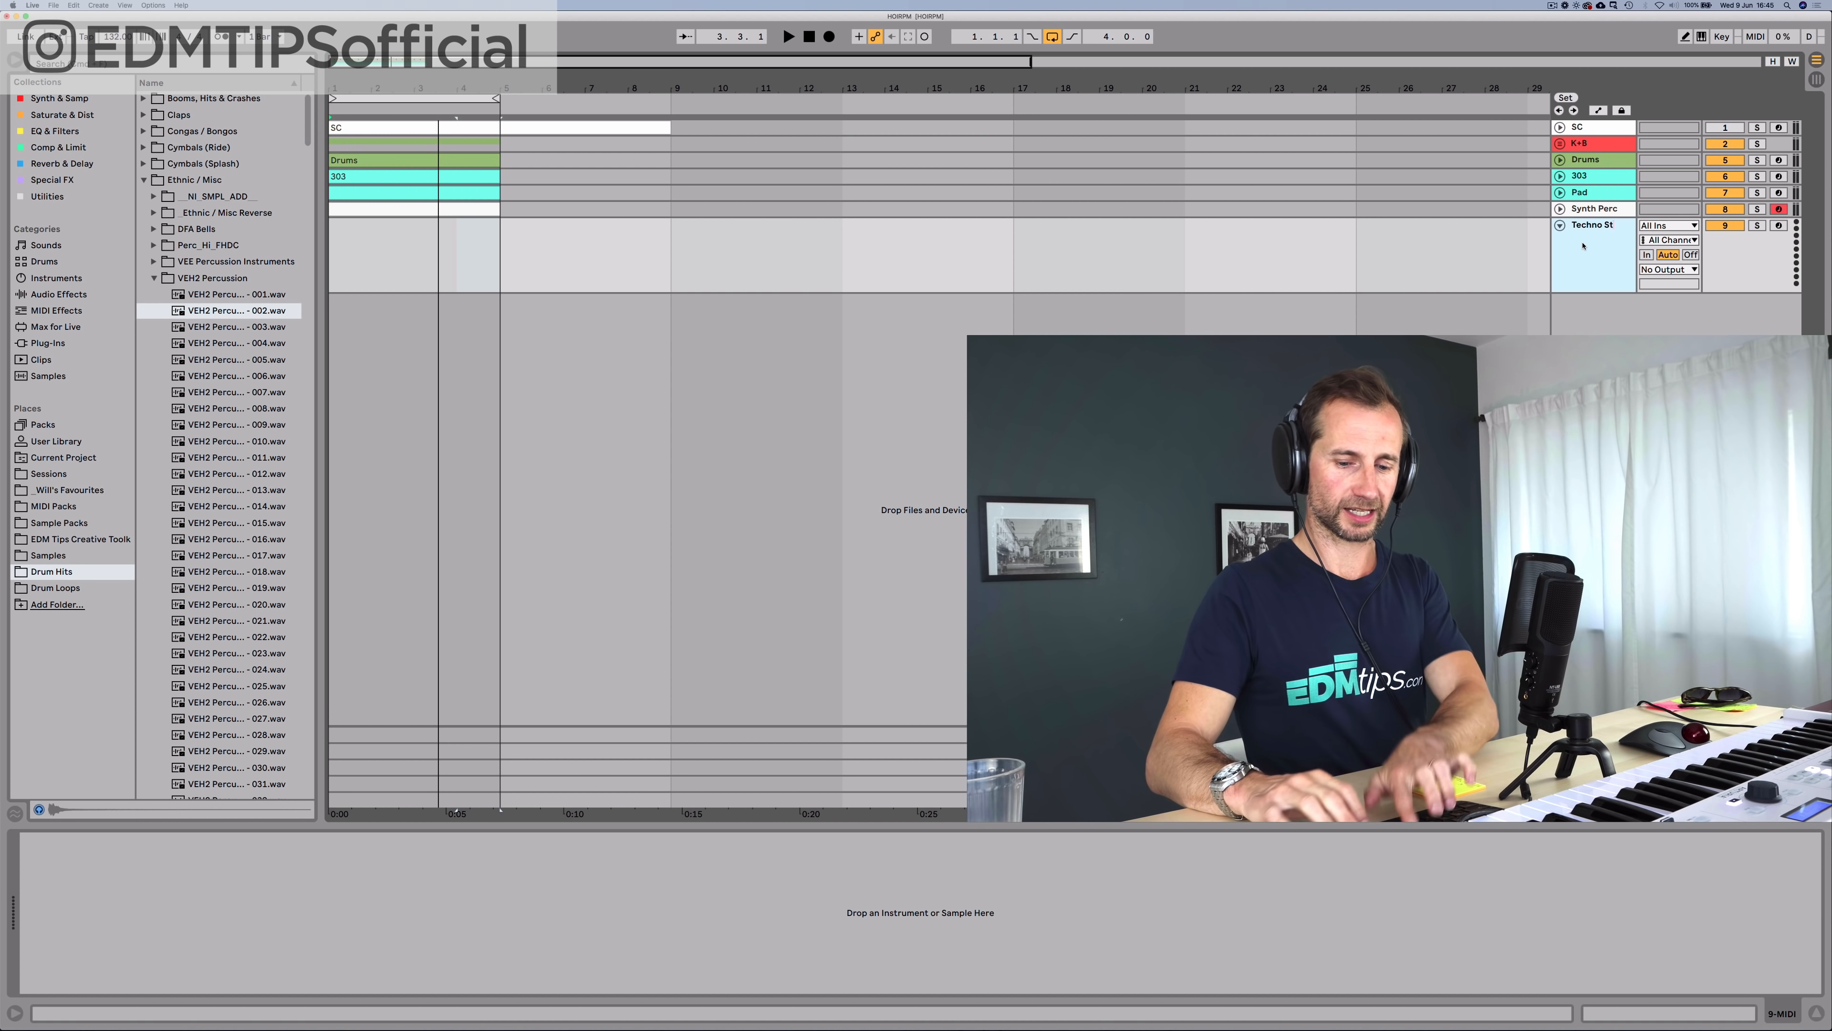
pyautogui.write('ab')
pyautogui.press('Return')
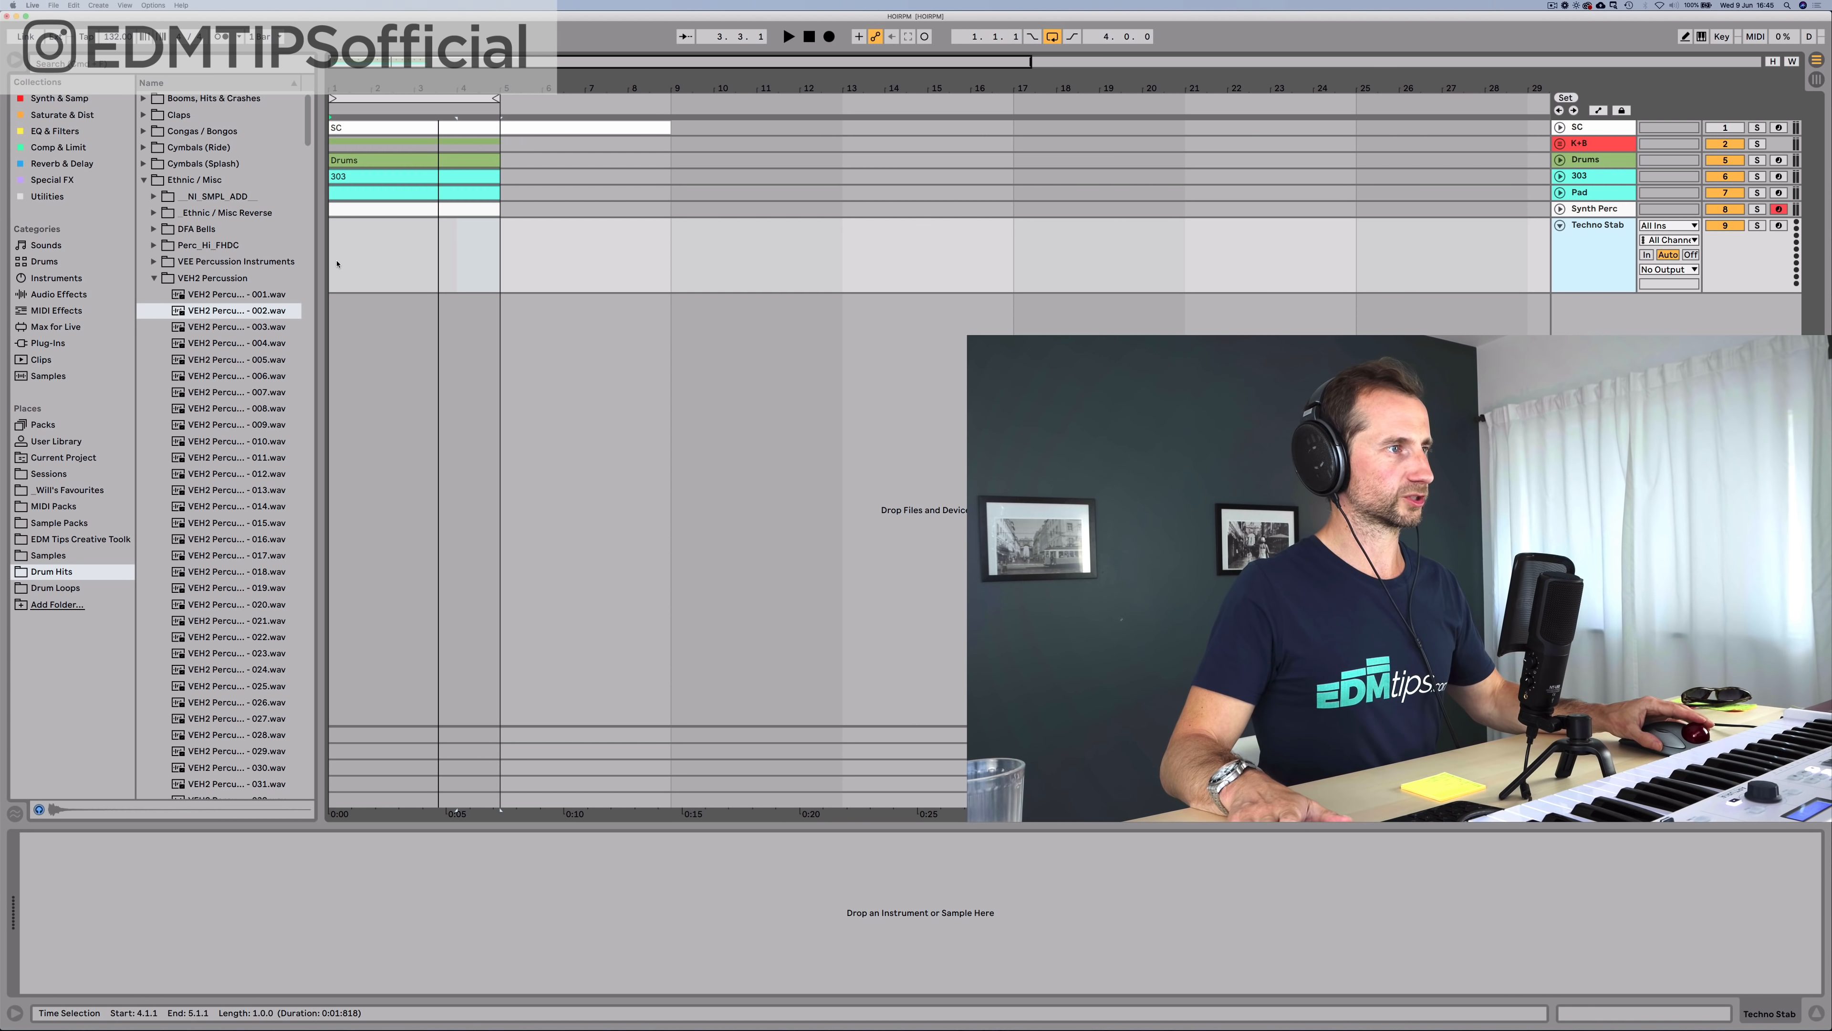
# Step: Create an empty four-bar MIDI clip from bar 1 on the Techno Stab track
pyautogui.moveTo(336, 264)
pyautogui.mouseDown()
pyautogui.moveTo(503, 265)
pyautogui.moveTo(325, 259)
pyautogui.mouseUp()
pyautogui.press('super+1')
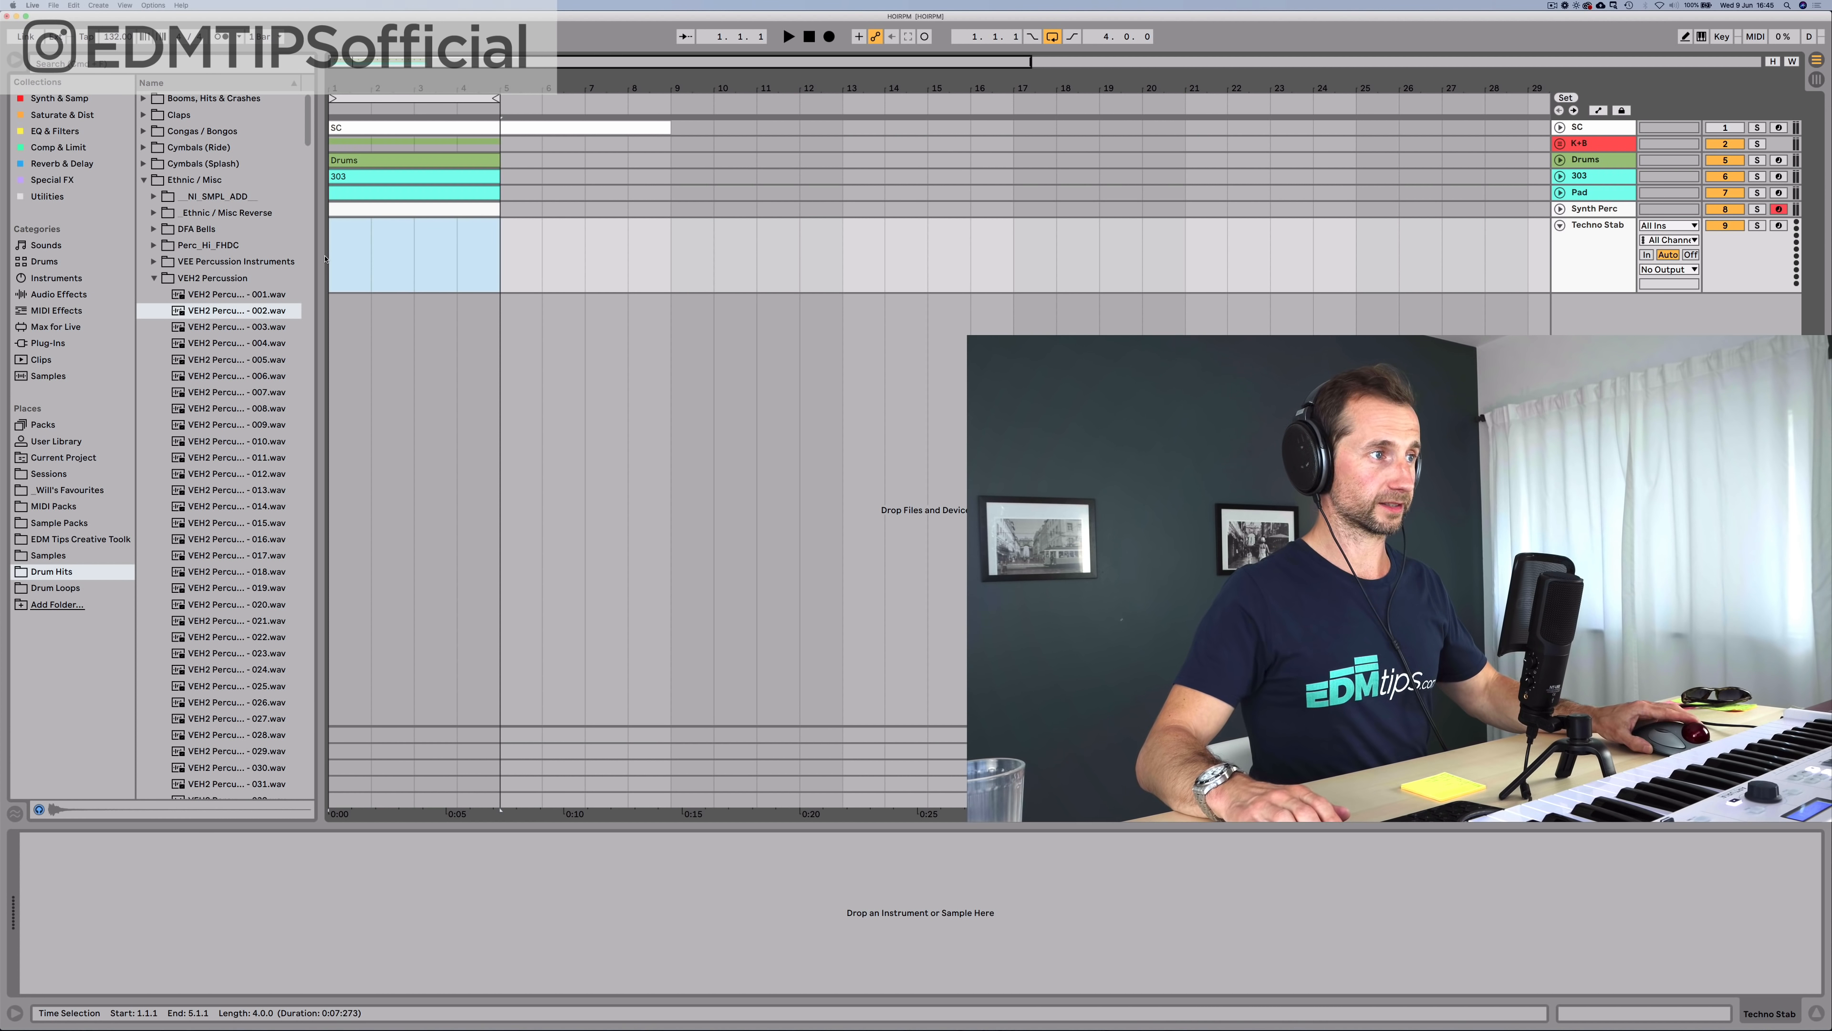
pyautogui.press('super+shift+m')
# Step: Audition the Wavetable Synth Keys presets, from 16 Pennies through Floating Keys, for a stab sound
pyautogui.click(59, 99)
pyautogui.click(189, 163)
pyautogui.doubleClick(183, 326)
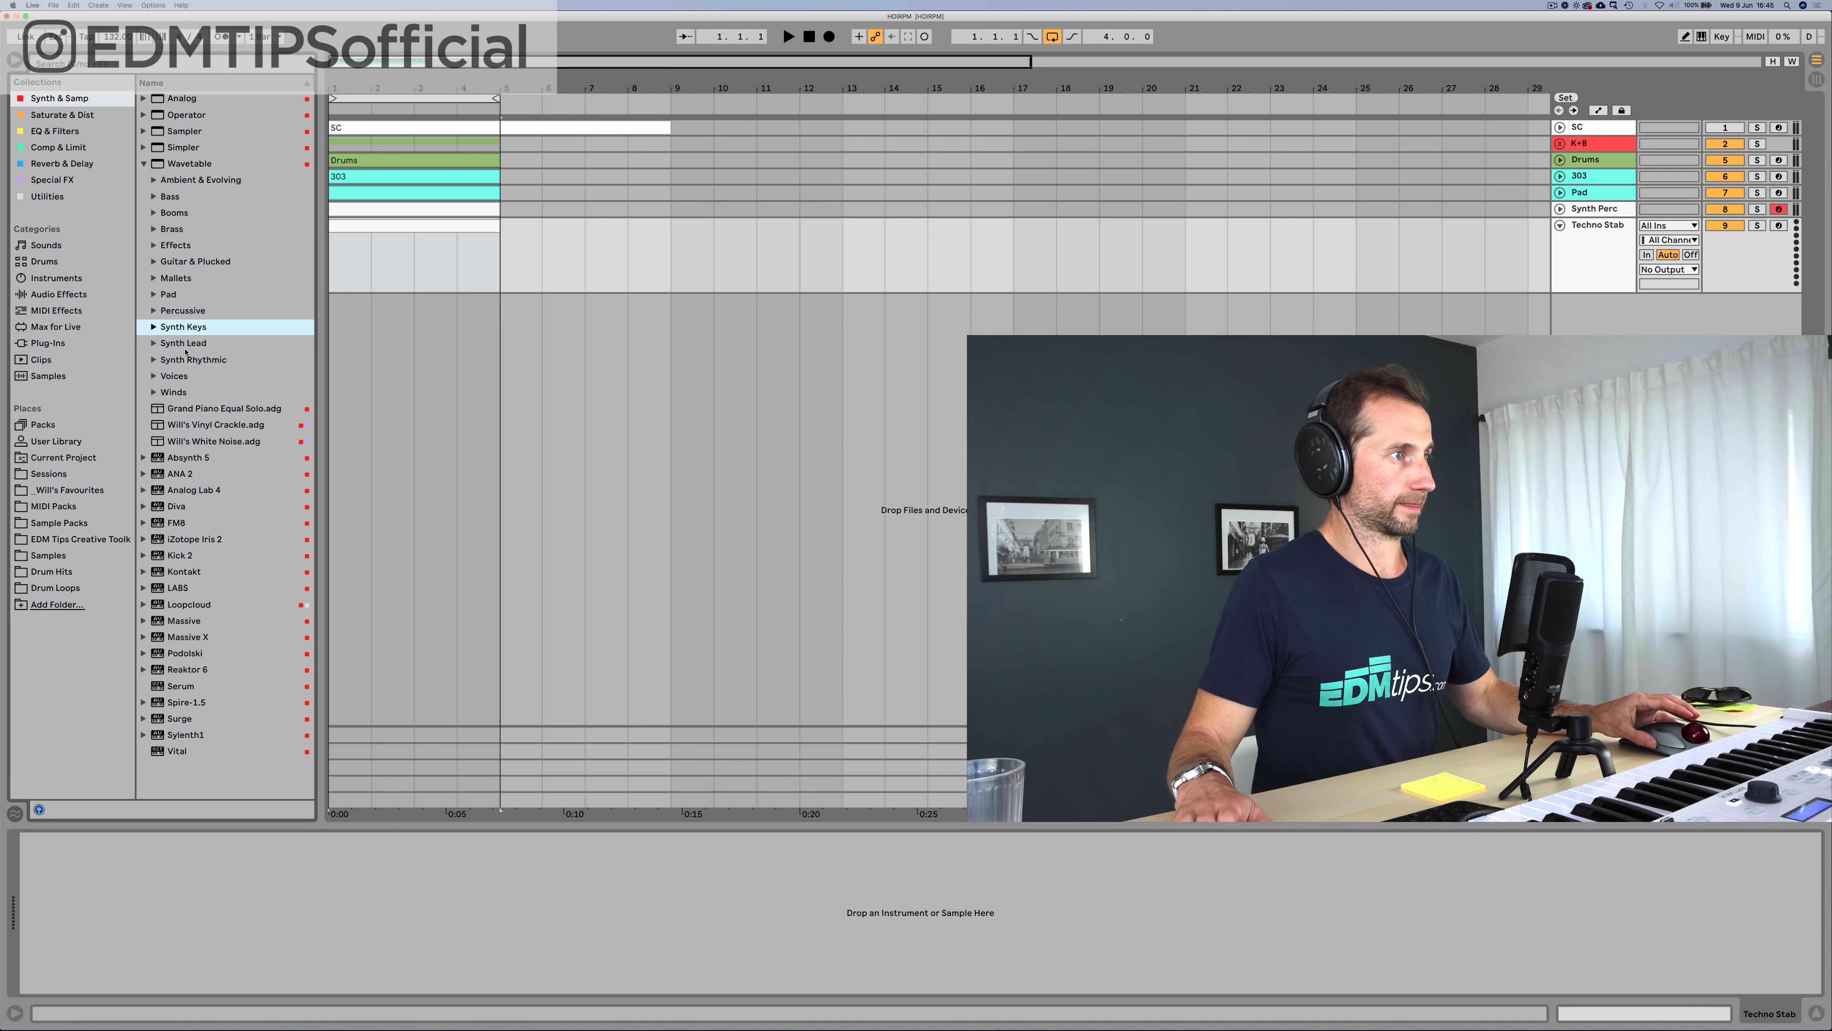
pyautogui.click(208, 375)
pyautogui.press('Up')
pyautogui.press('Up')
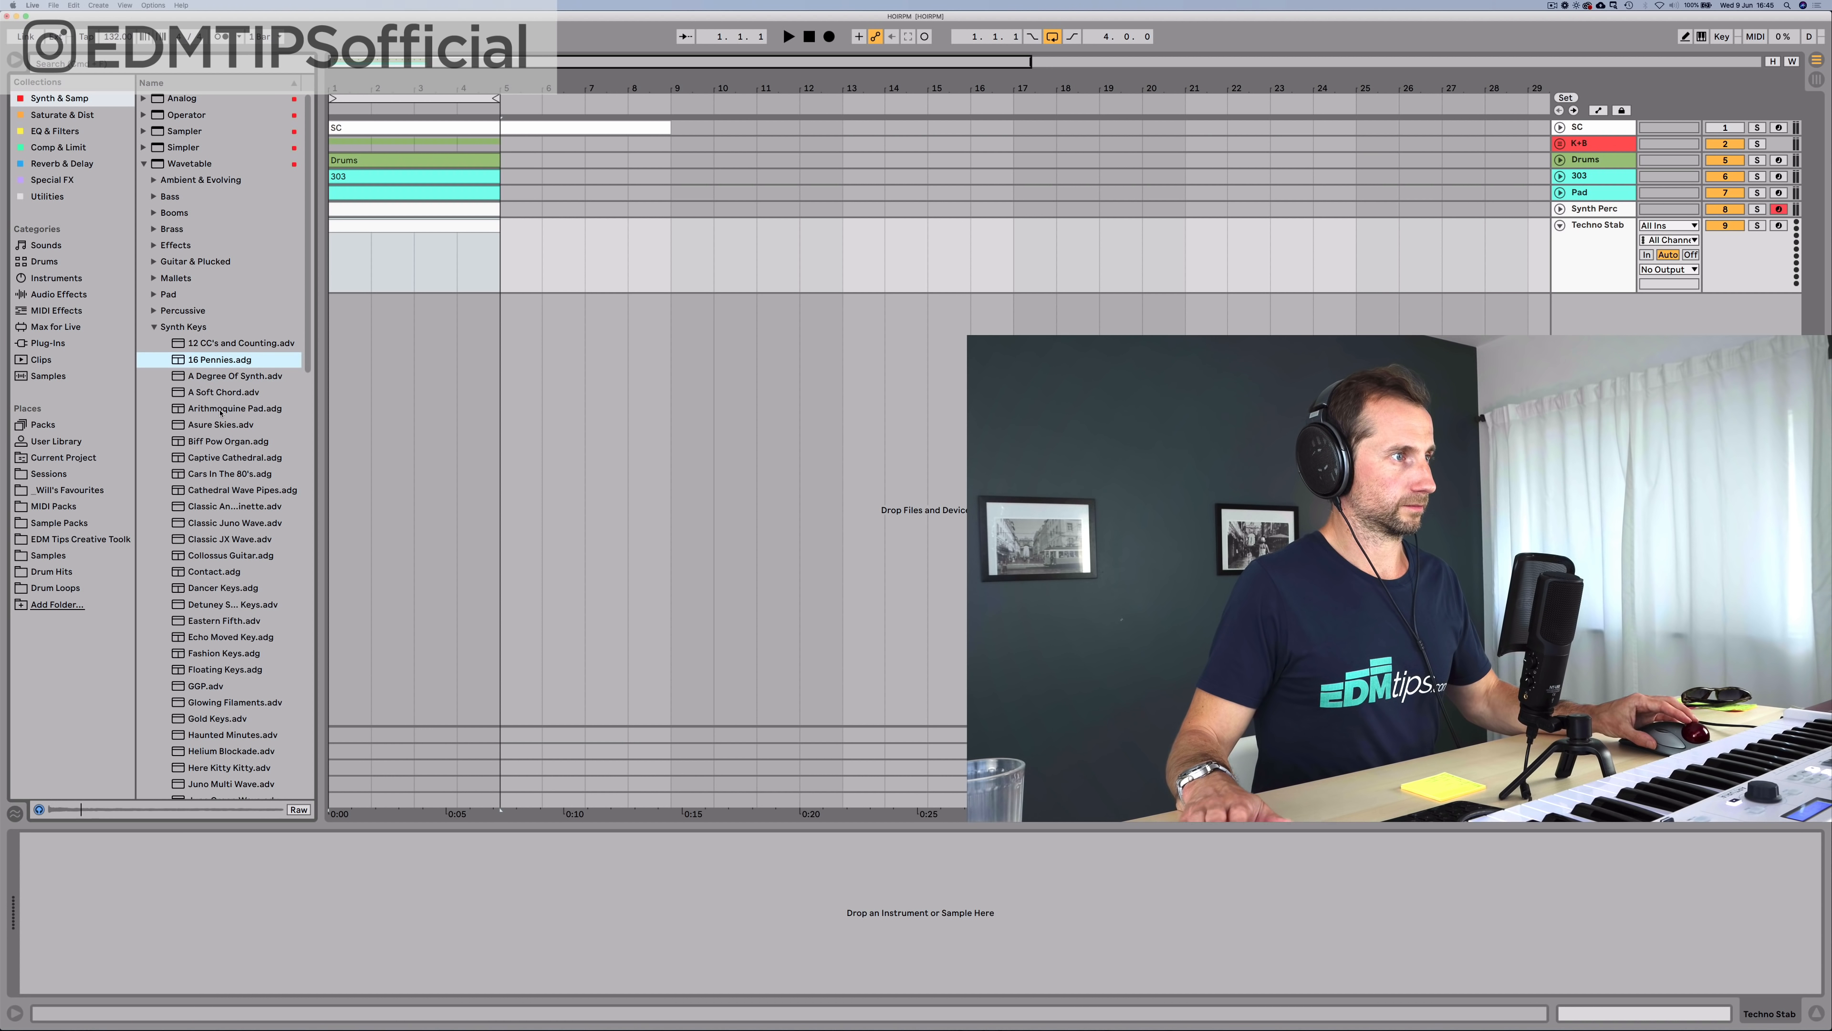
pyautogui.press('Down')
pyautogui.press('Down')
pyautogui.press('Down')
pyautogui.press('Down')
pyautogui.press('Down')
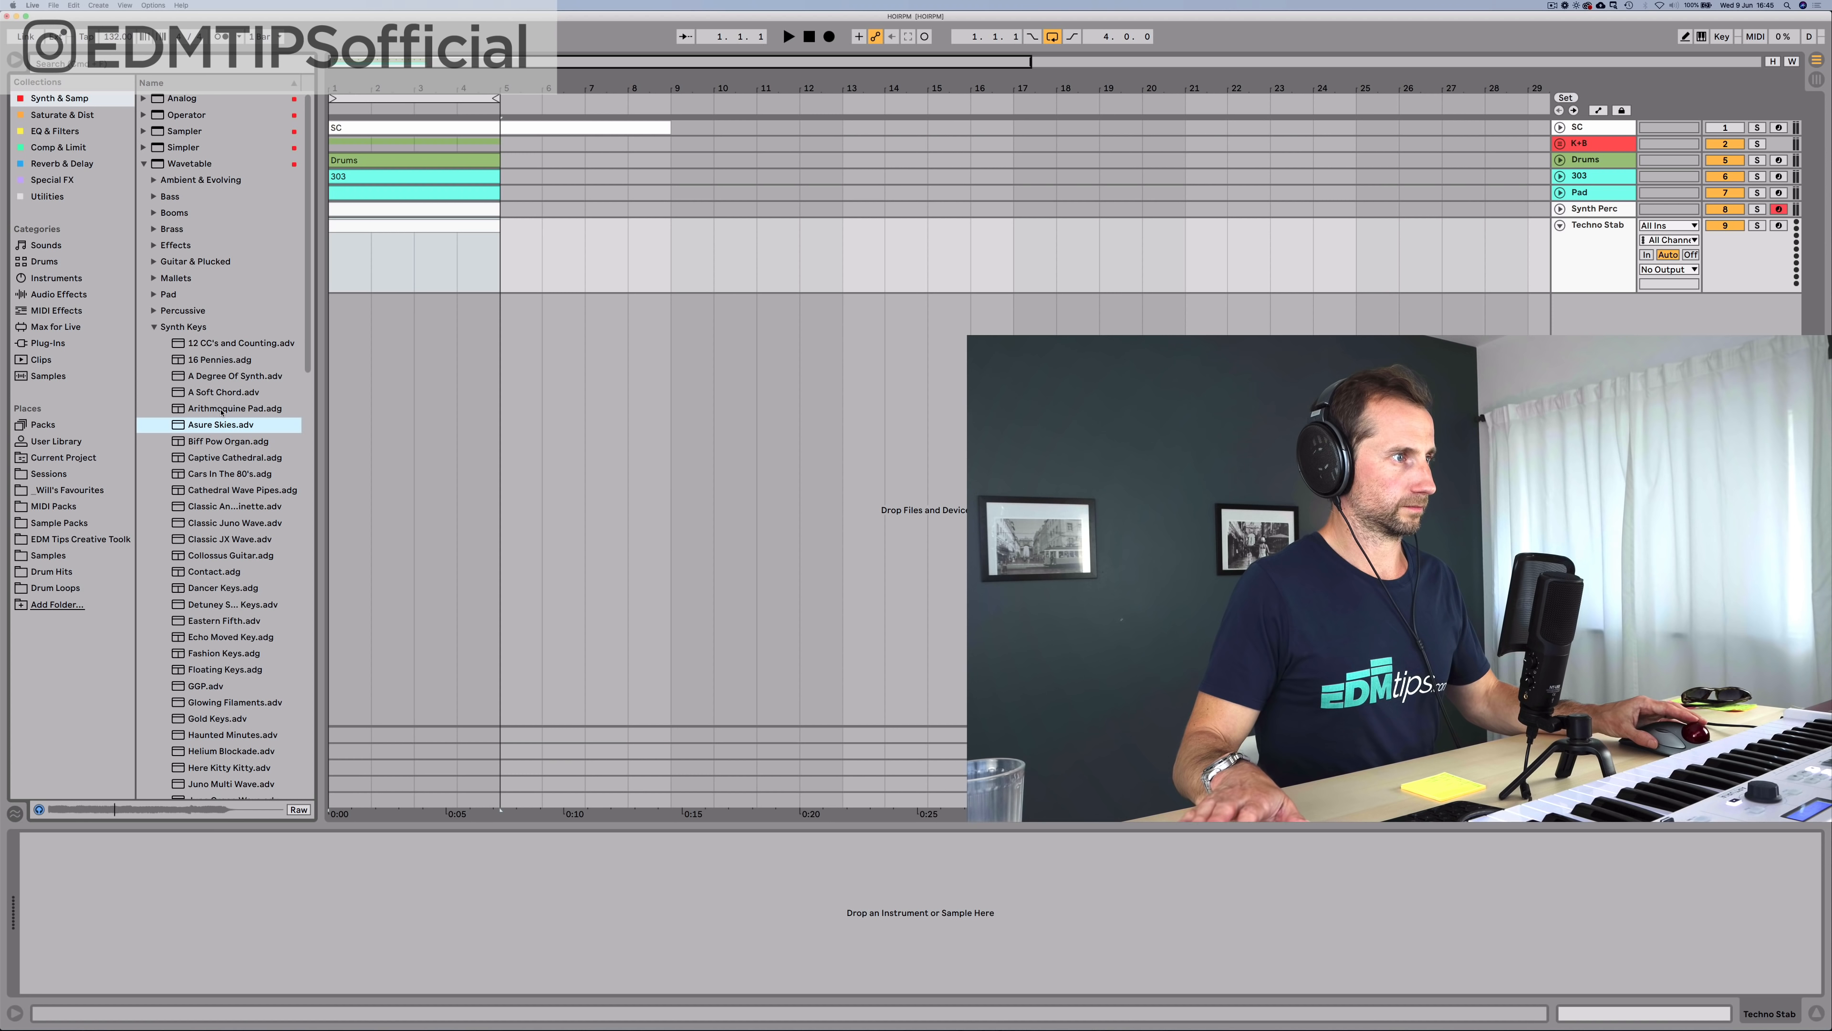
pyautogui.press('Up')
pyautogui.press('Down')
pyautogui.press('Down')
pyautogui.press('Down')
pyautogui.press('Down')
pyautogui.press('Down')
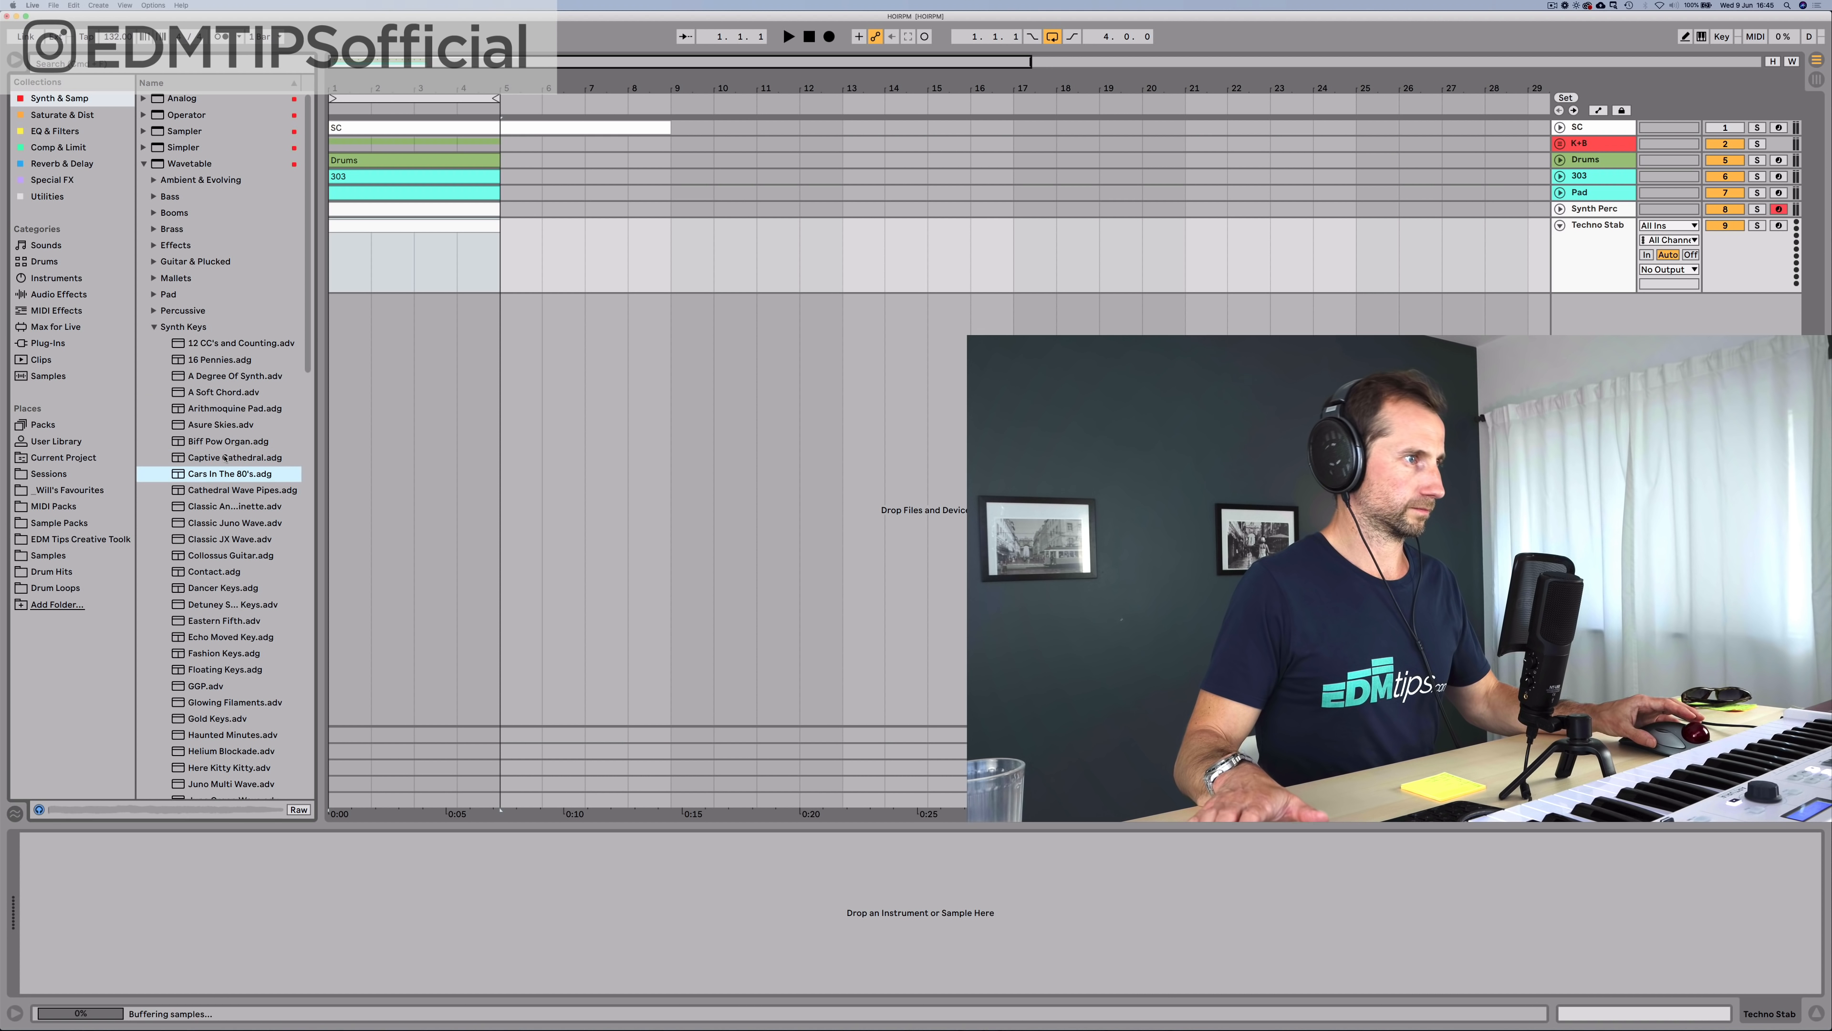
pyautogui.press('Down')
pyautogui.press('Down')
pyautogui.press('Down')
pyautogui.press('Down')
pyautogui.press('Down')
pyautogui.press('Down')
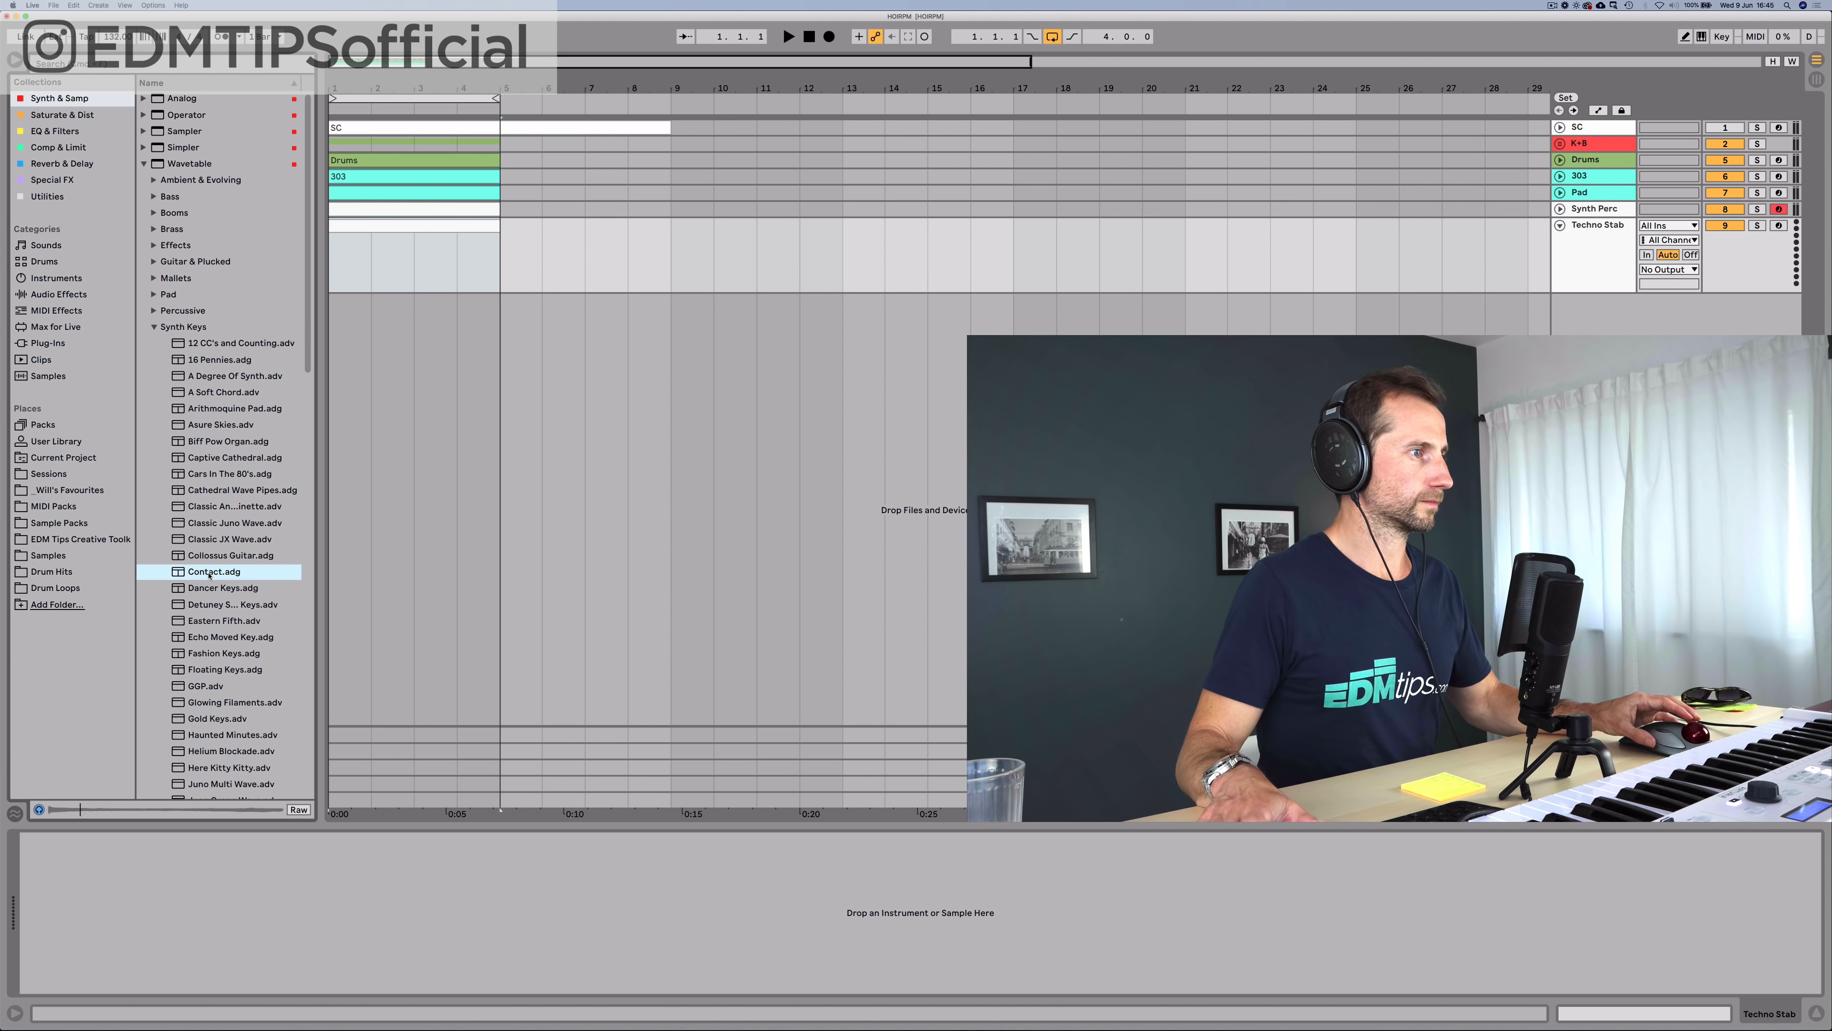
pyautogui.click(206, 635)
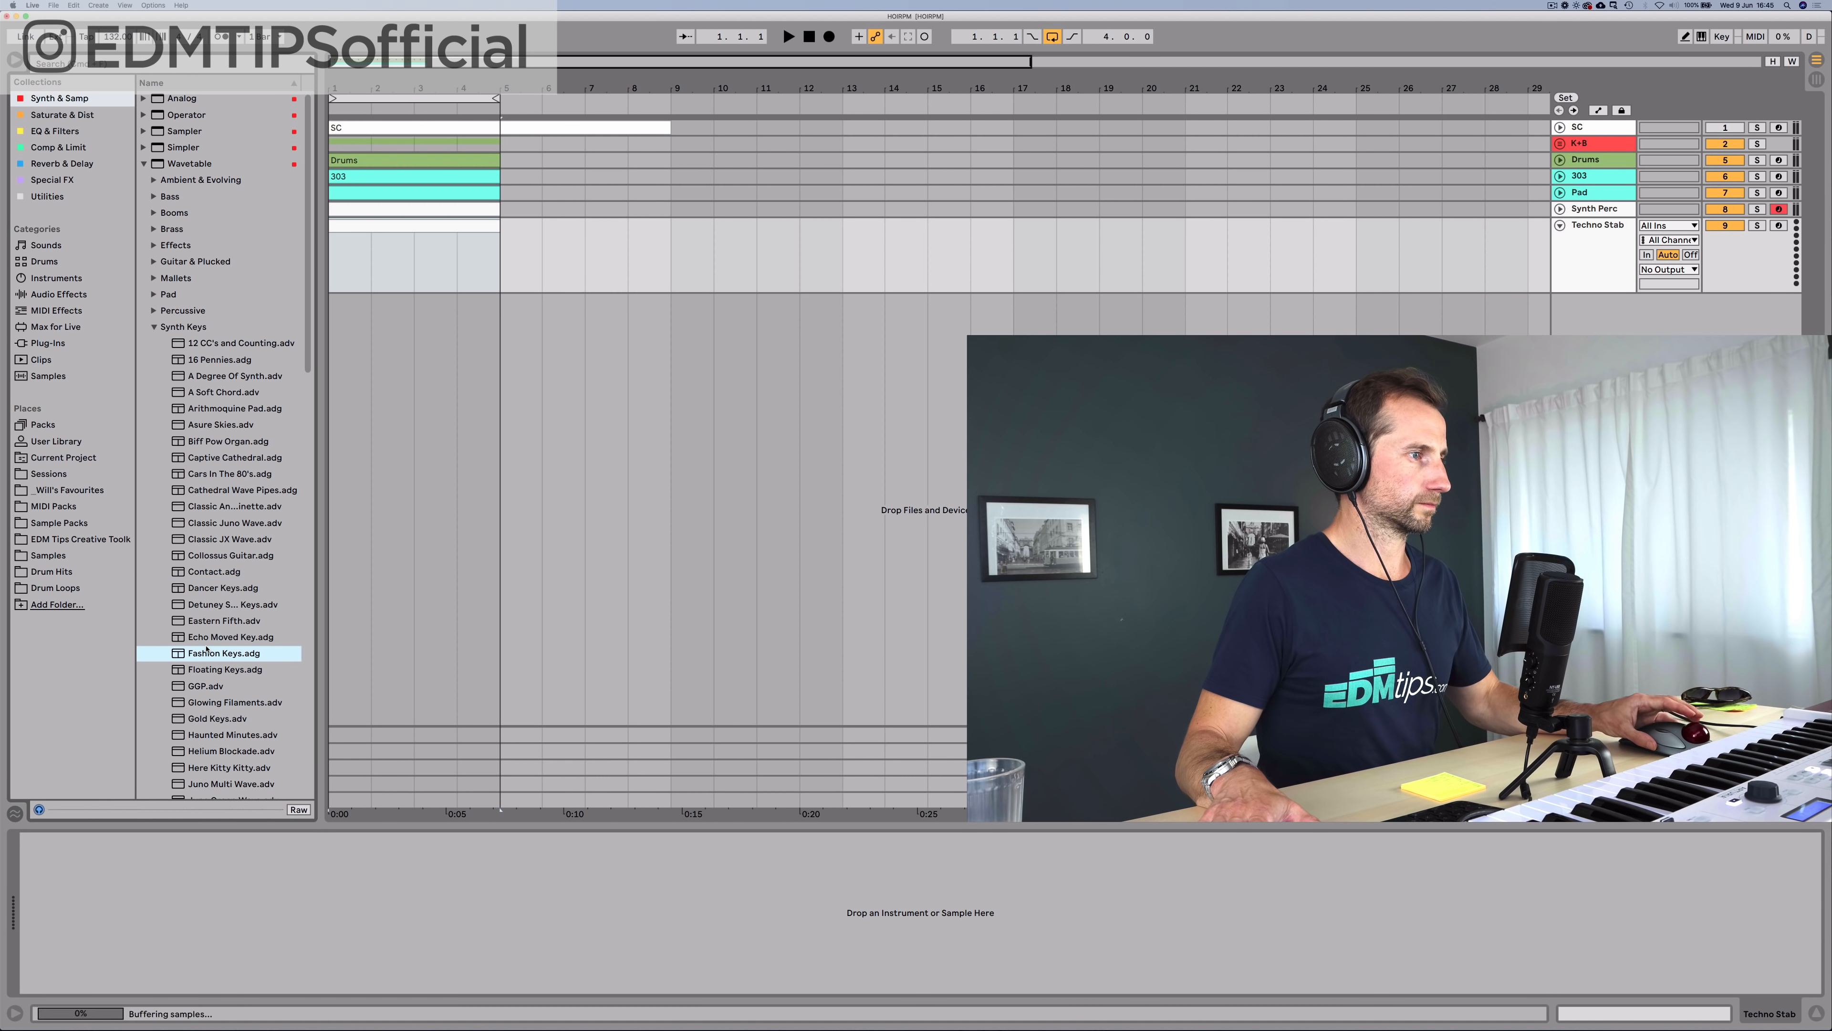
pyautogui.click(210, 670)
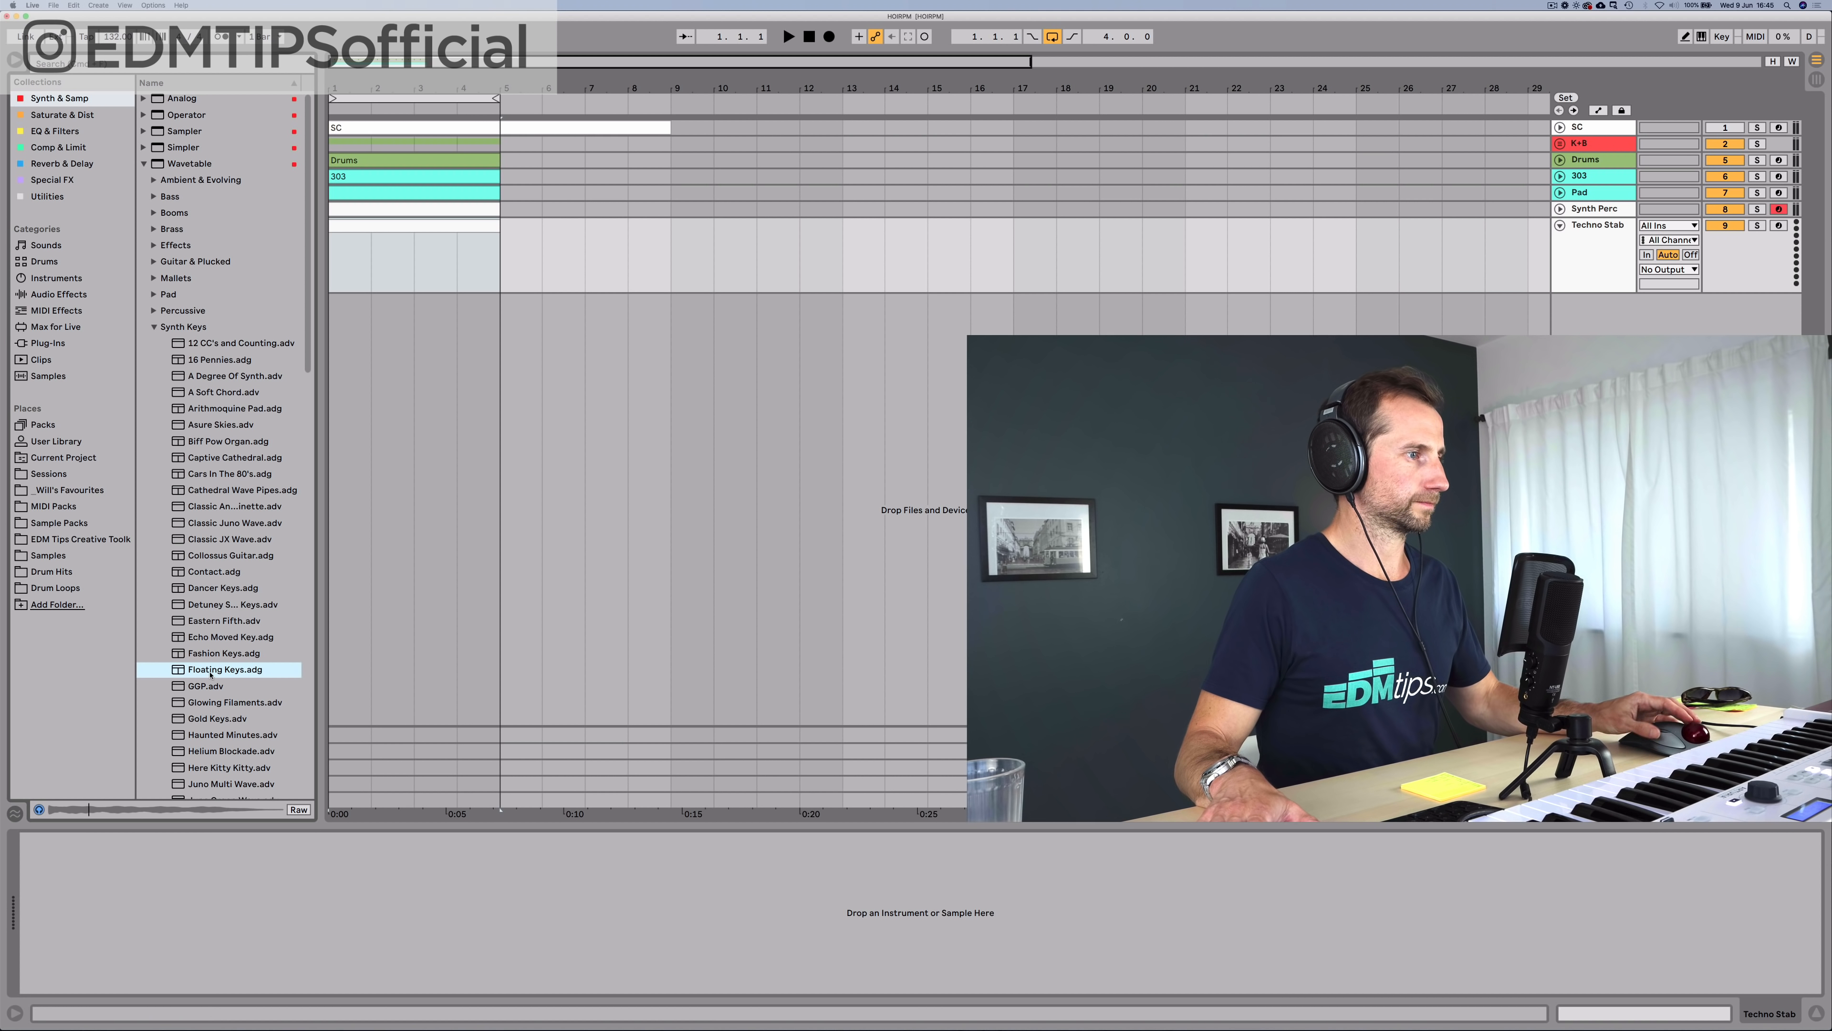
# Step: Audition Analog's Synth Keys presets and load Cinder Keys onto the Techno Stab track
pyautogui.click(202, 328)
pyautogui.click(178, 165)
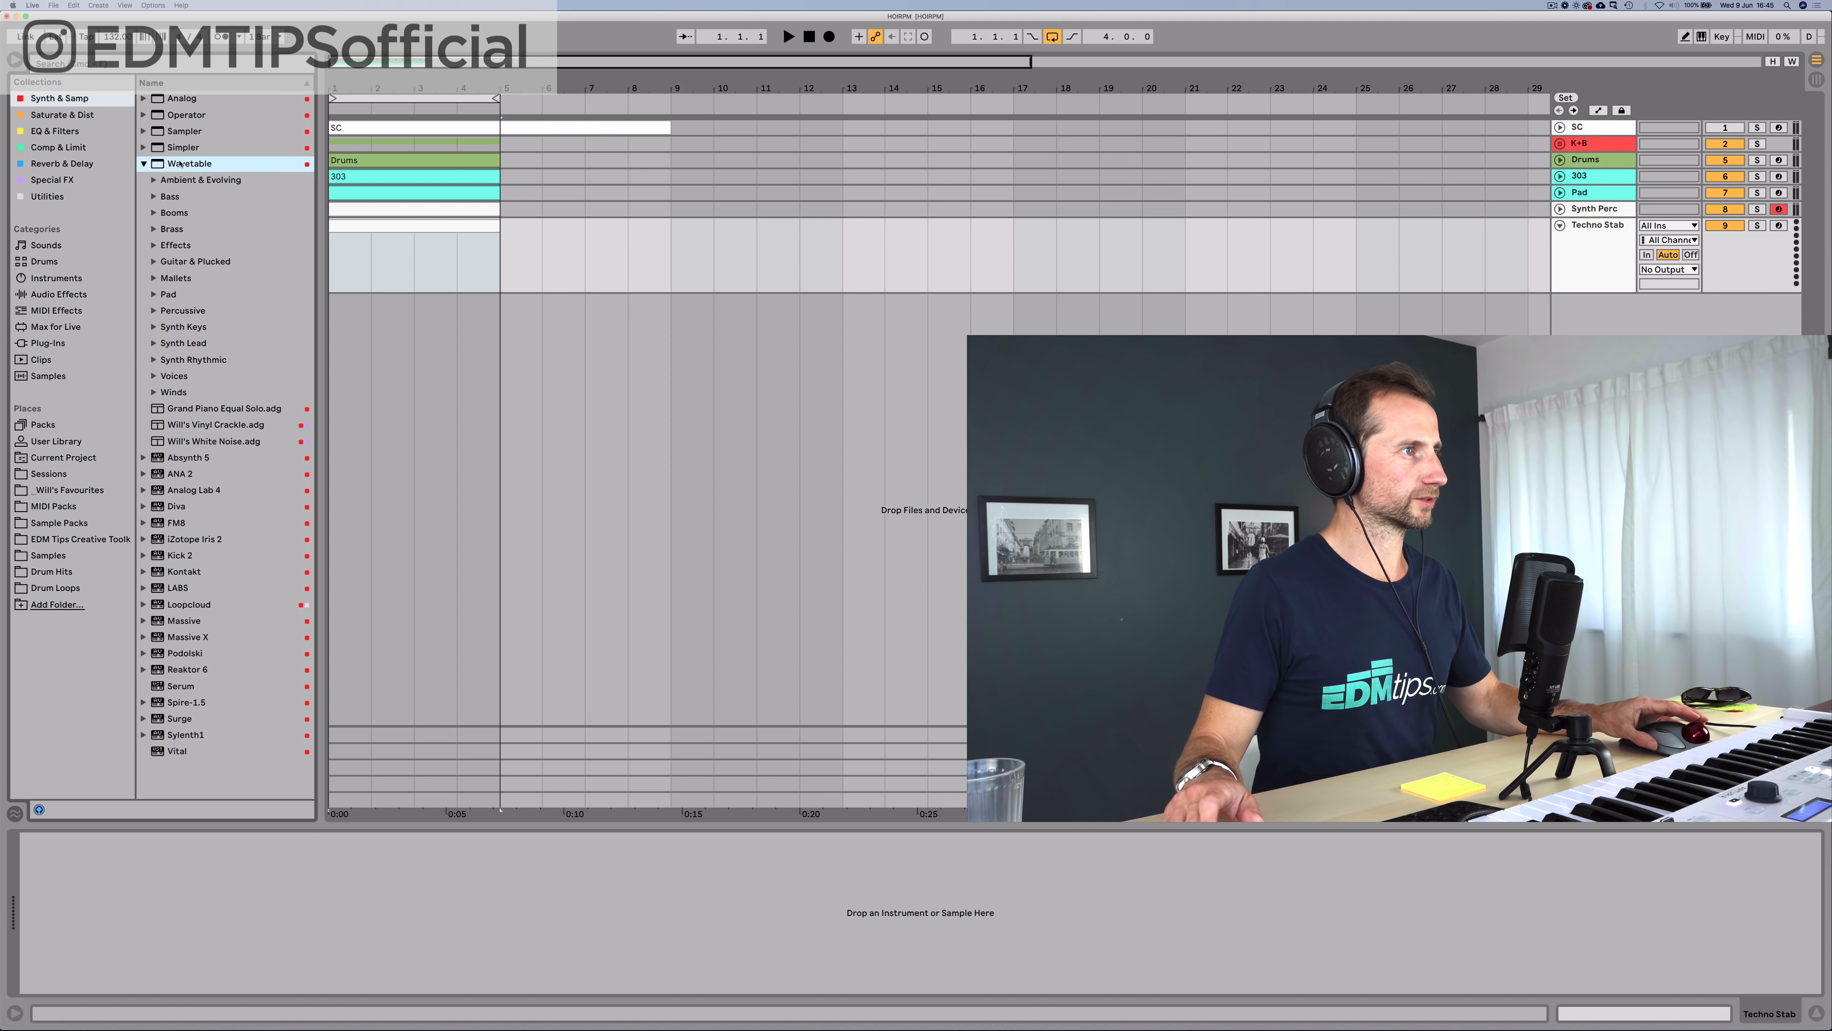
pyautogui.press('Left')
pyautogui.press('Up')
pyautogui.press('Up')
pyautogui.press('Up')
pyautogui.press('Up')
pyautogui.press('Right')
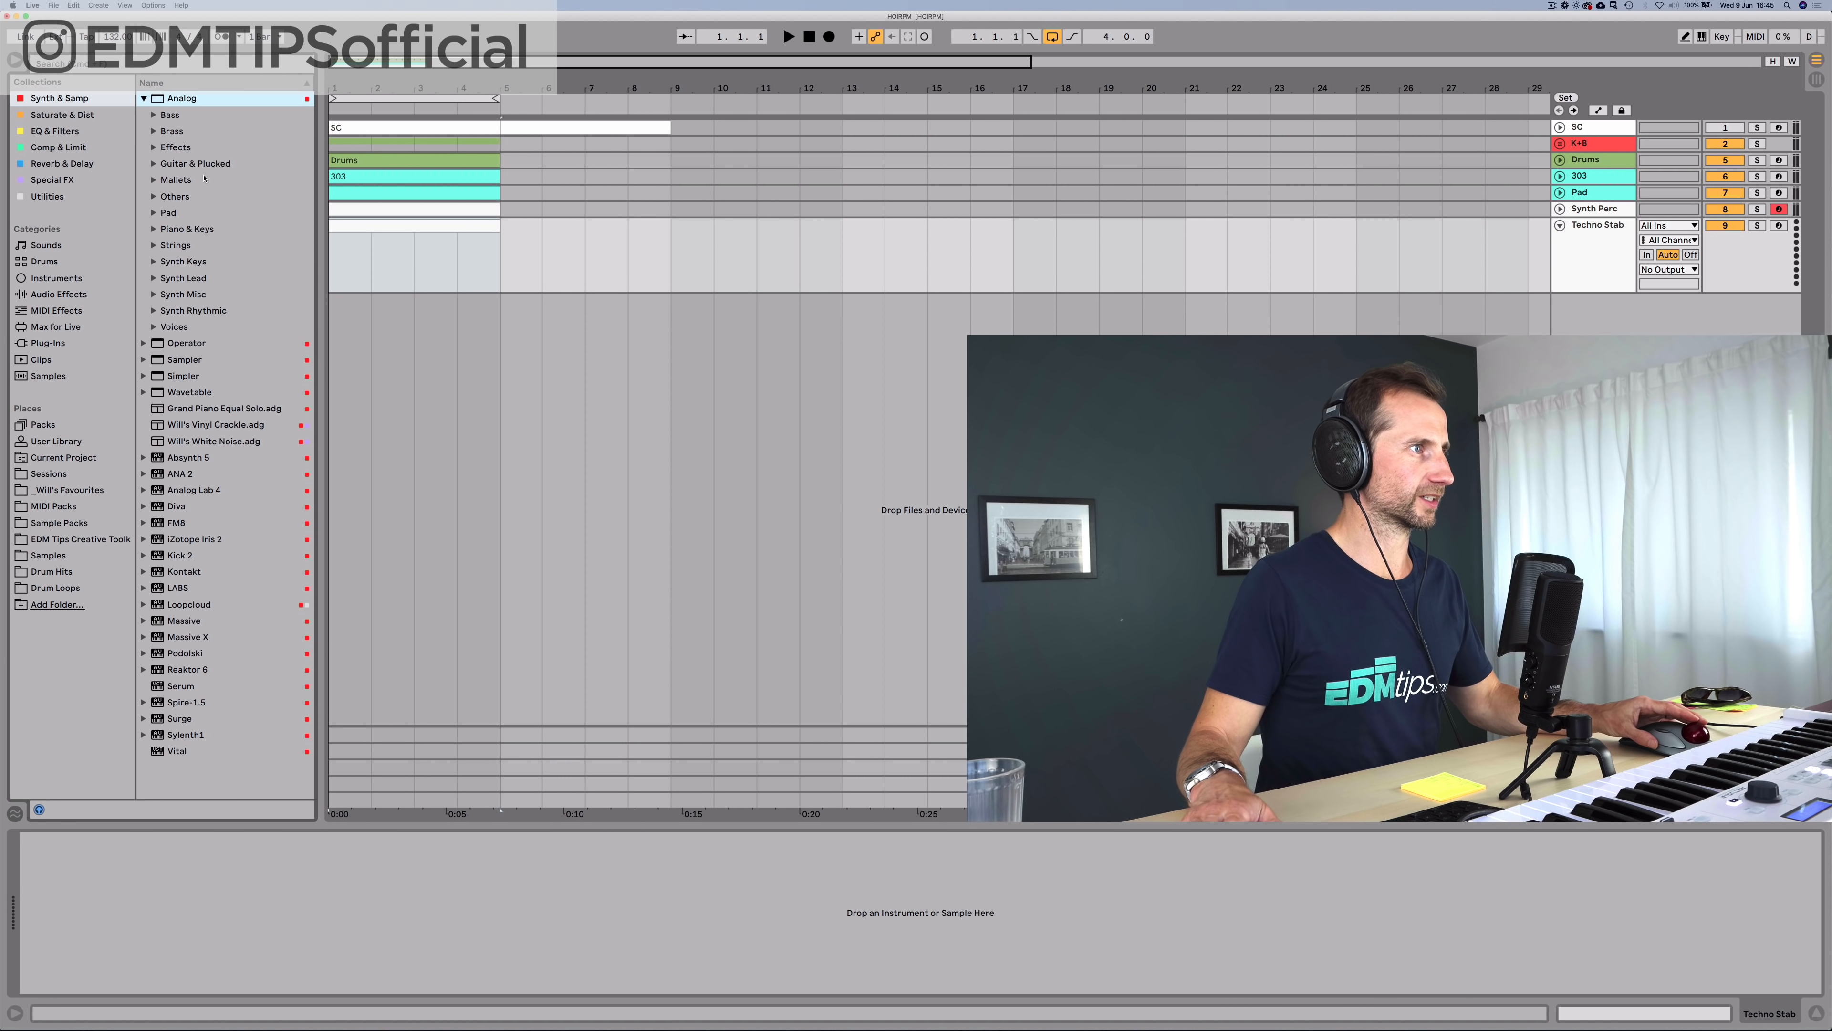
pyautogui.click(177, 268)
pyautogui.press('Right')
pyautogui.press('Down')
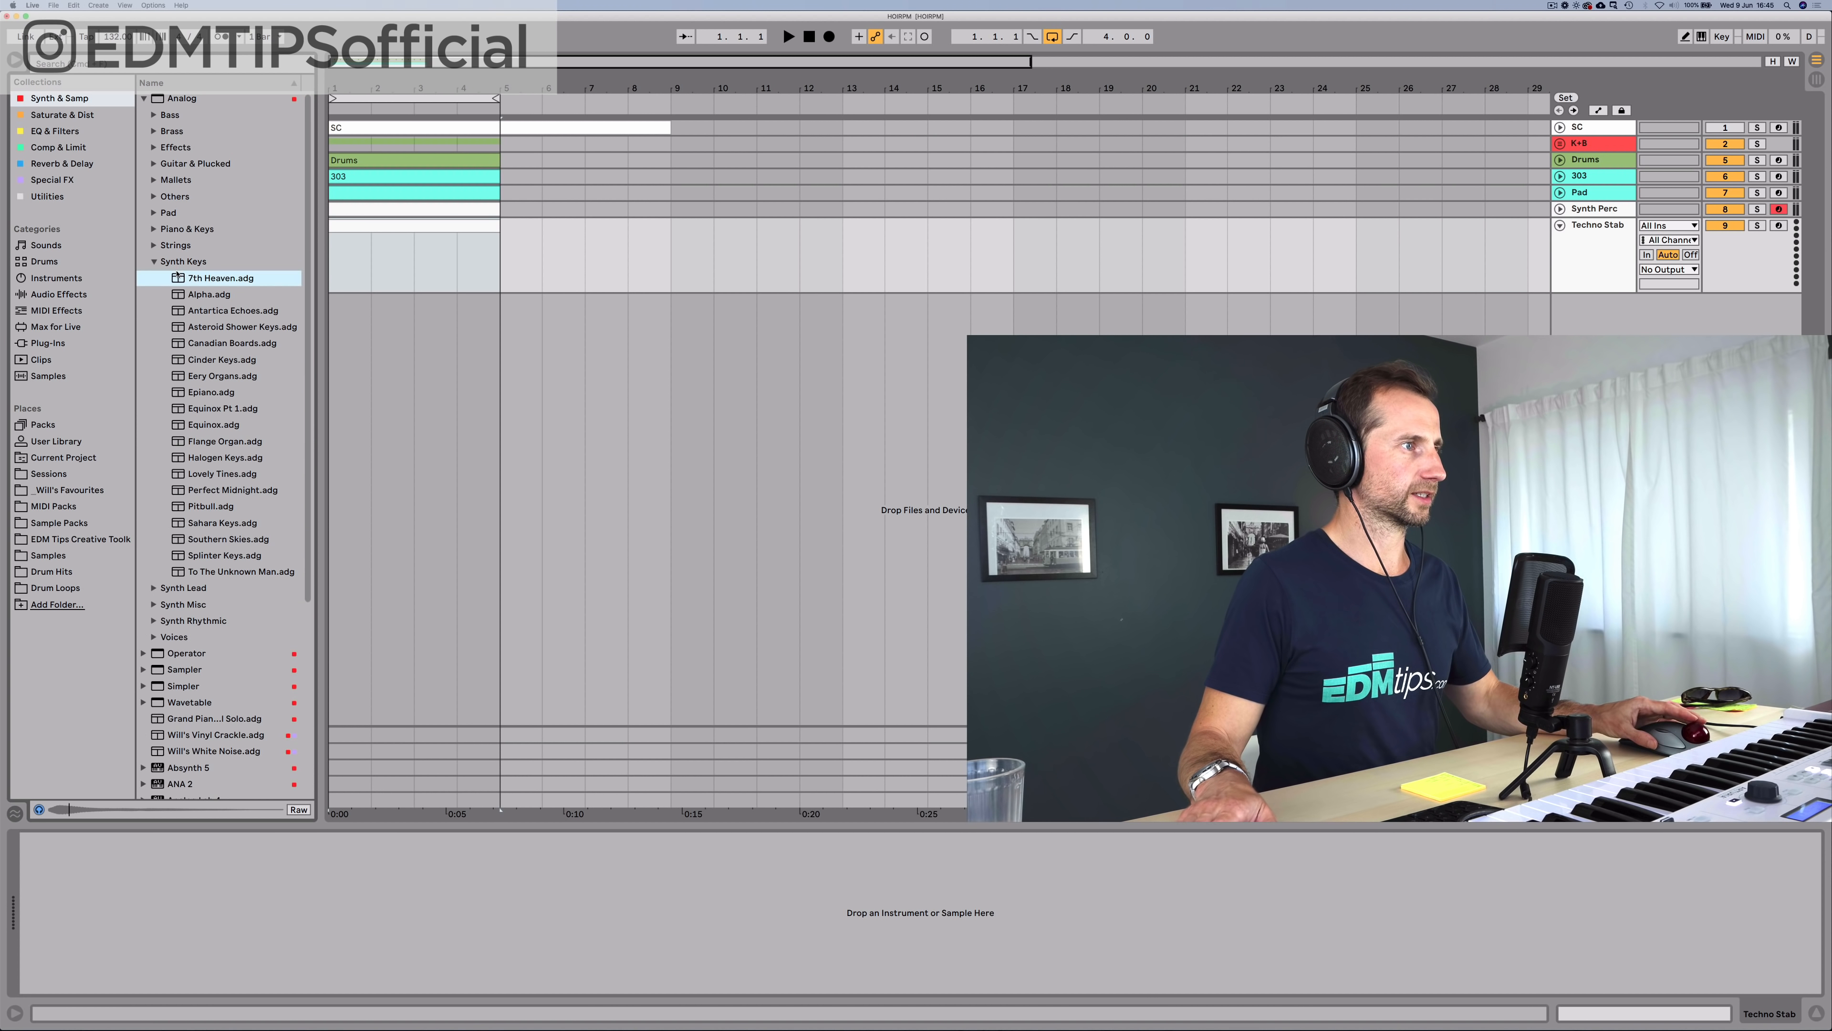
pyautogui.click(209, 366)
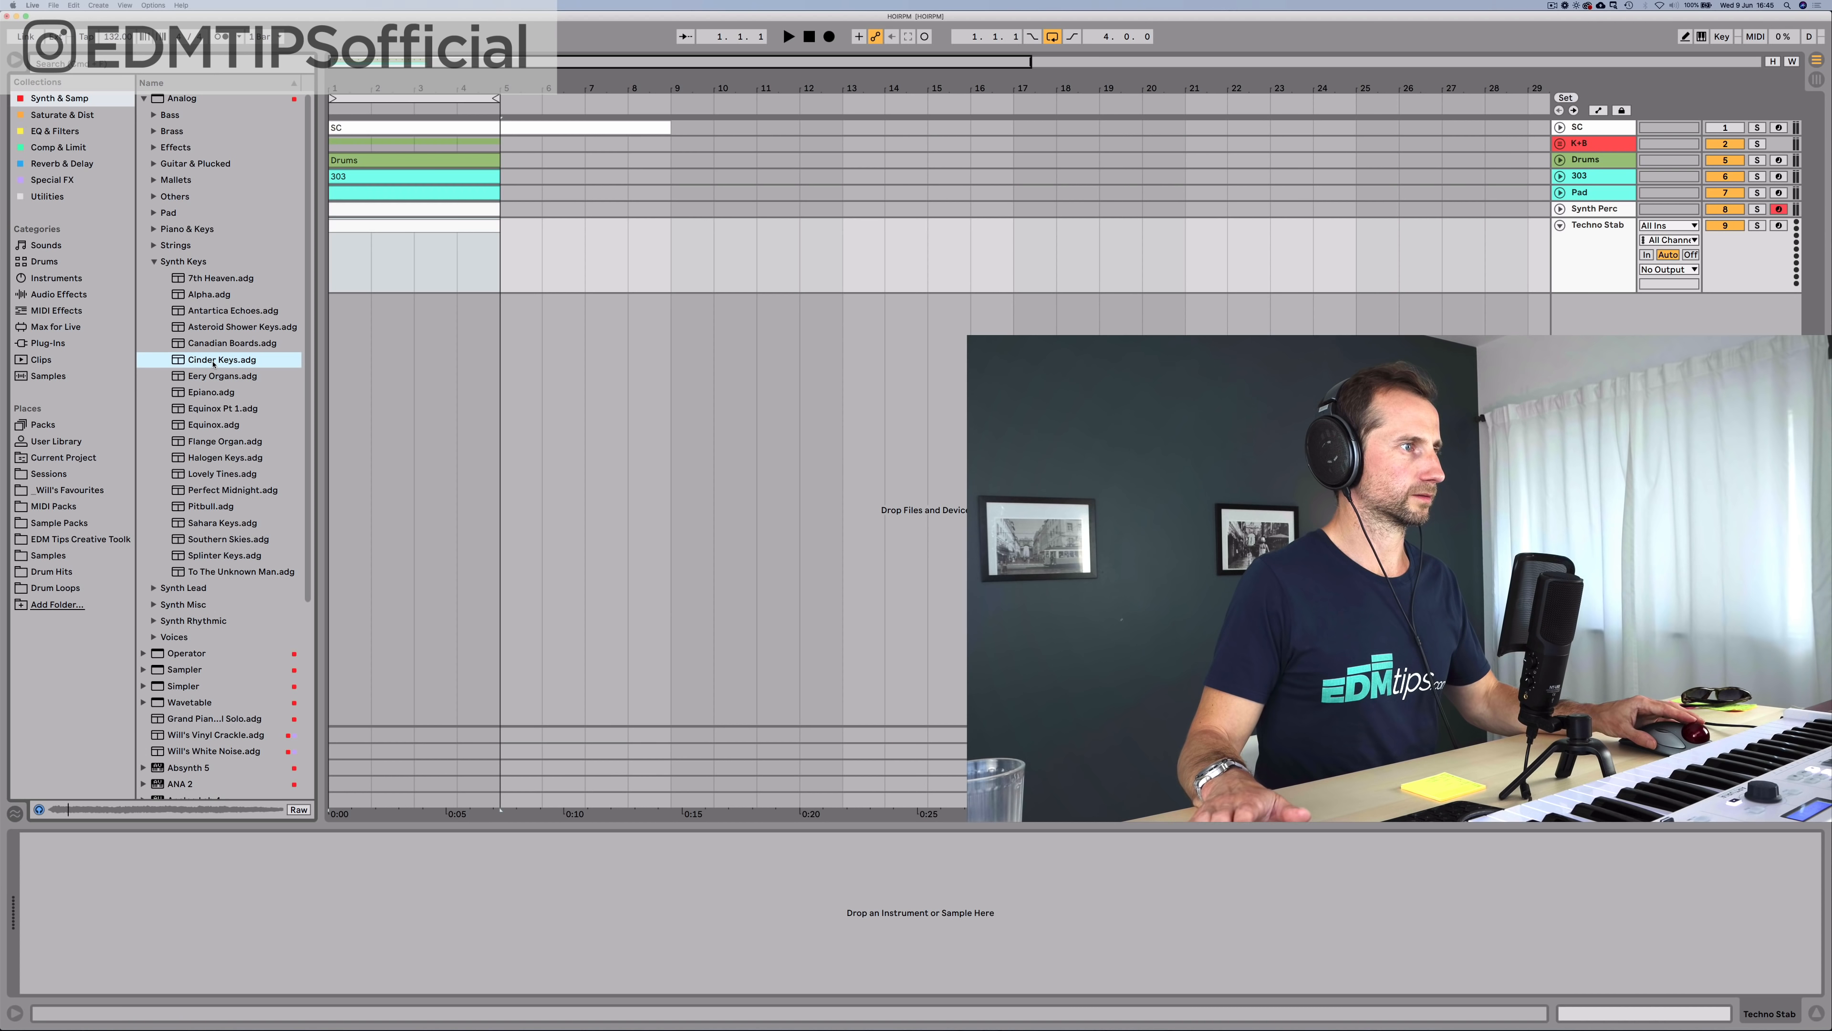
pyautogui.click(213, 406)
pyautogui.click(212, 380)
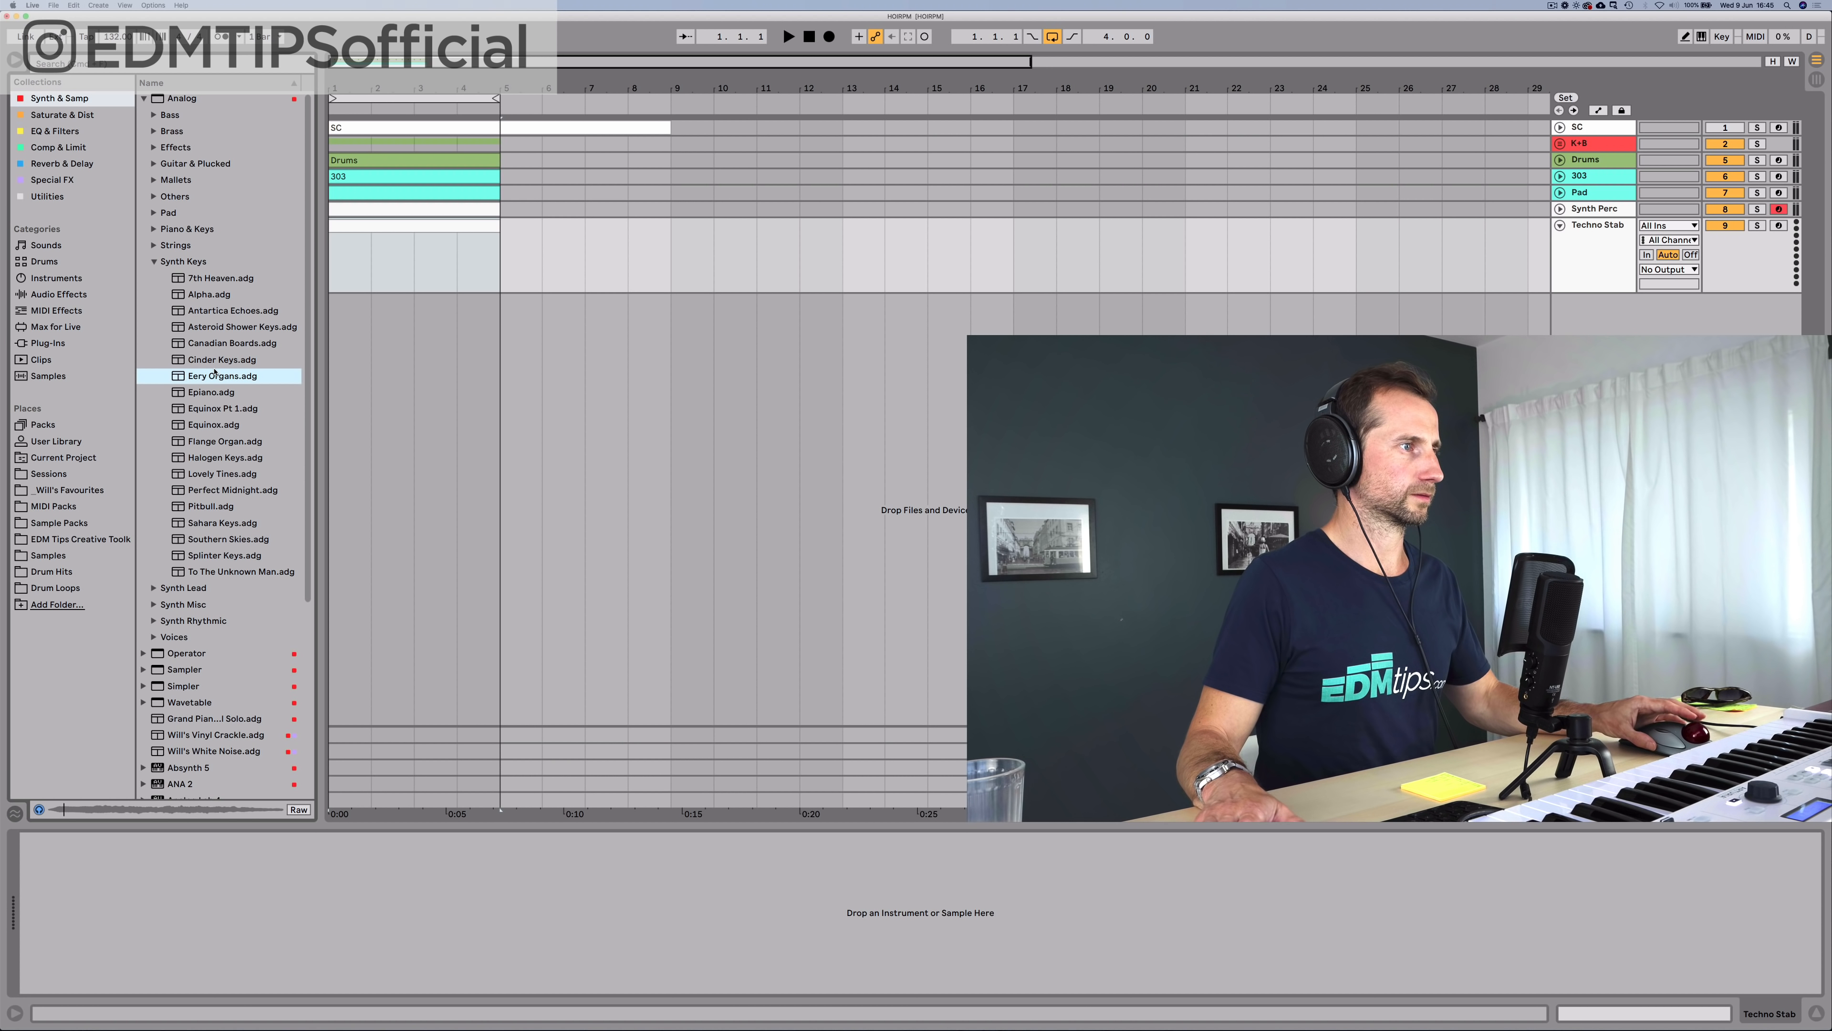
pyautogui.click(212, 363)
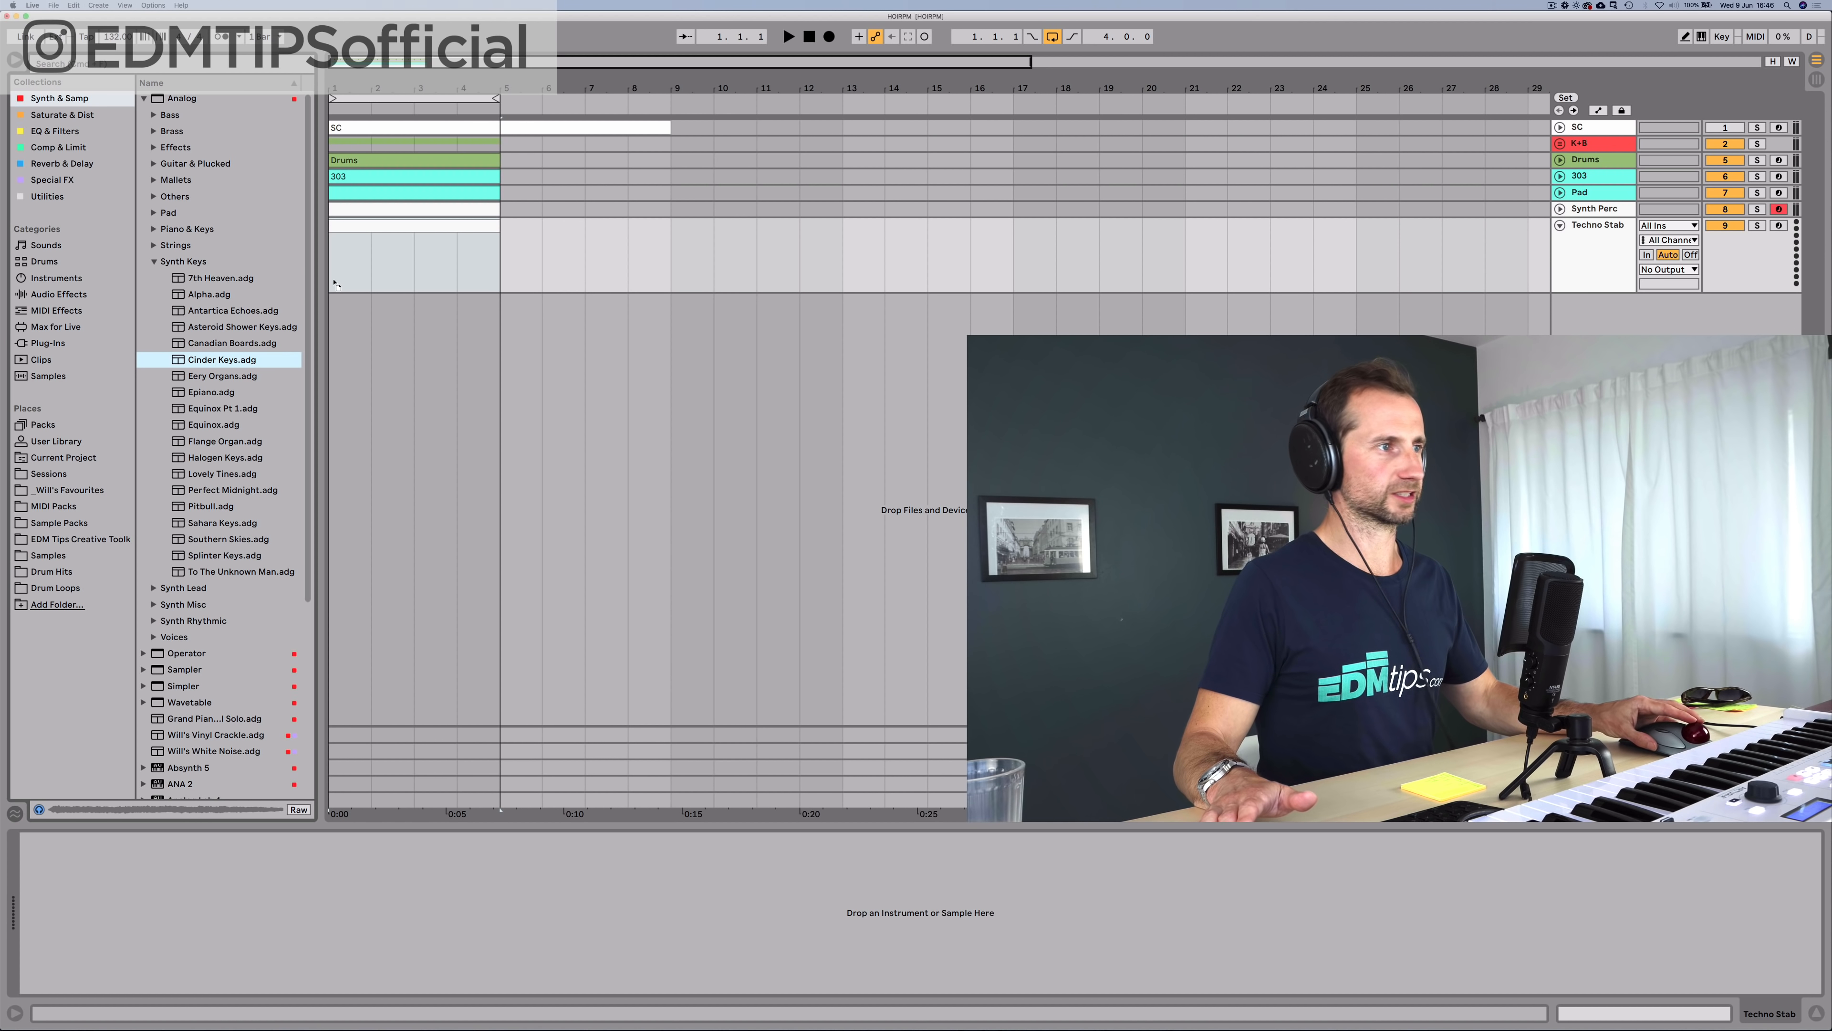
pyautogui.press('Return')
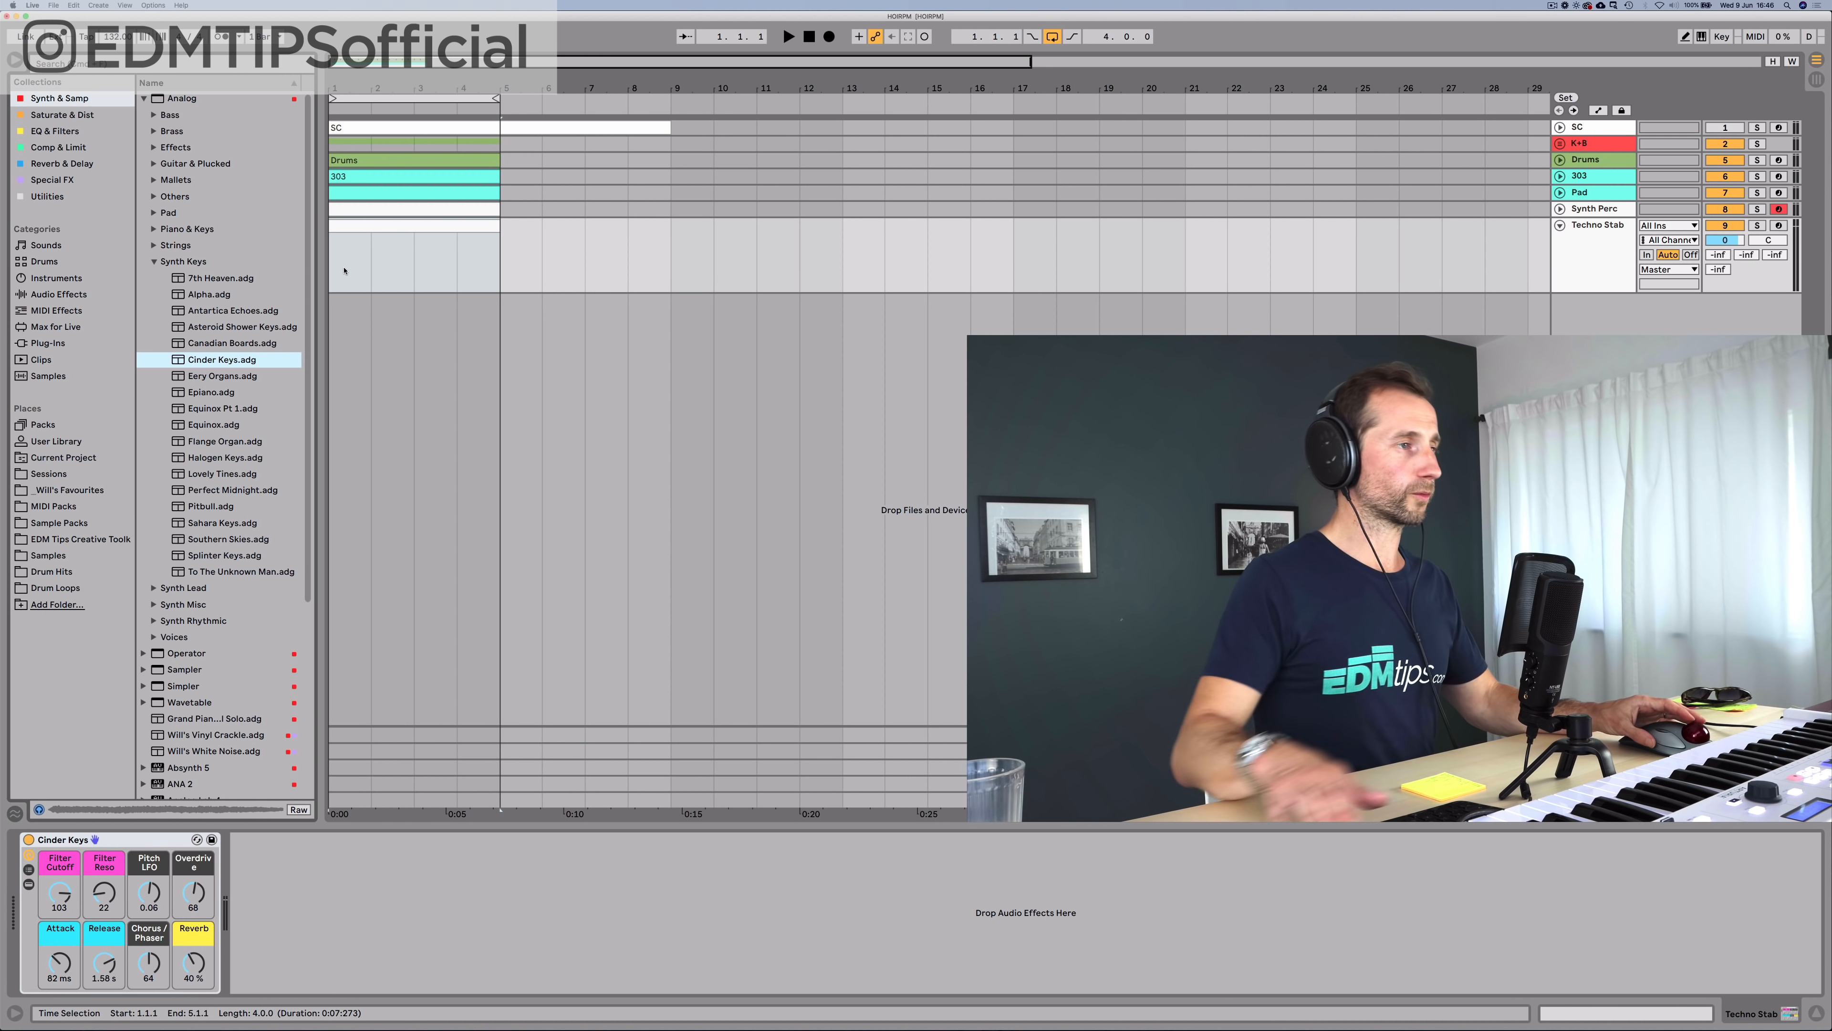
# Step: Add a chord of 1/32 notes G#3, B3 and D#4 at the start of the Techno Stab clip
pyautogui.click(364, 268)
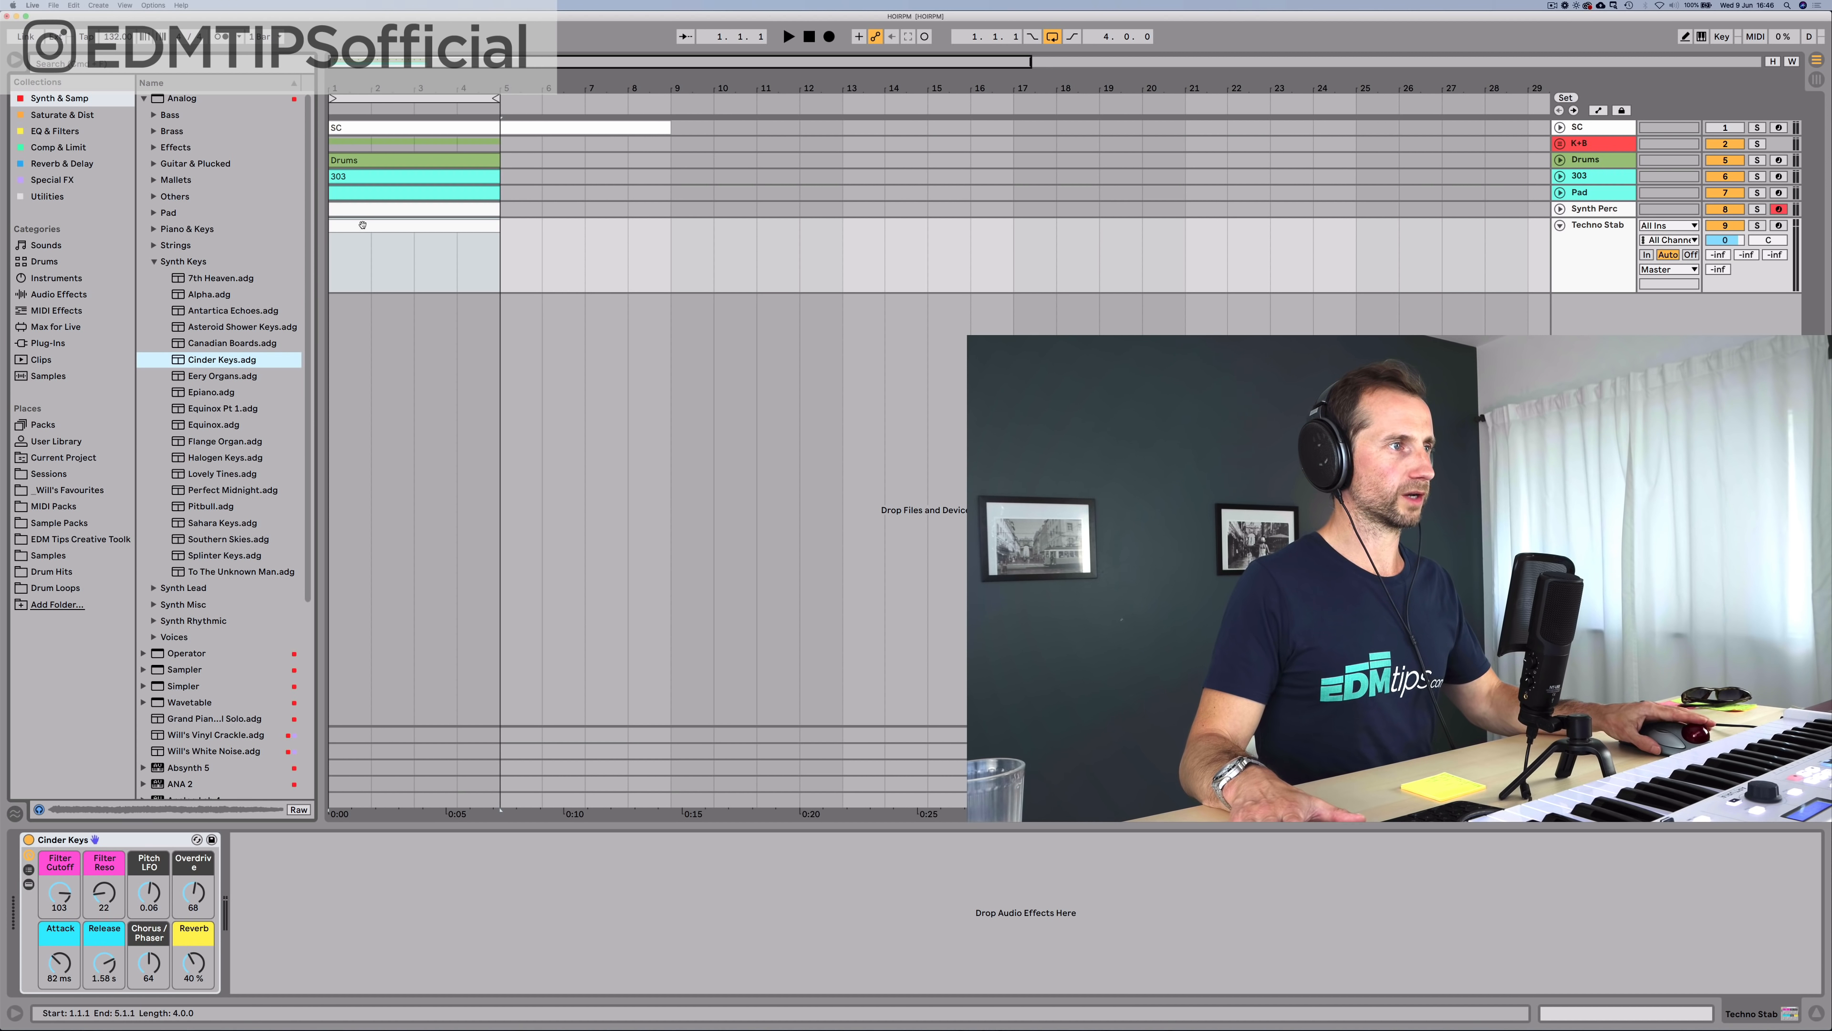
pyautogui.press('super+shift+m')
pyautogui.click(242, 486)
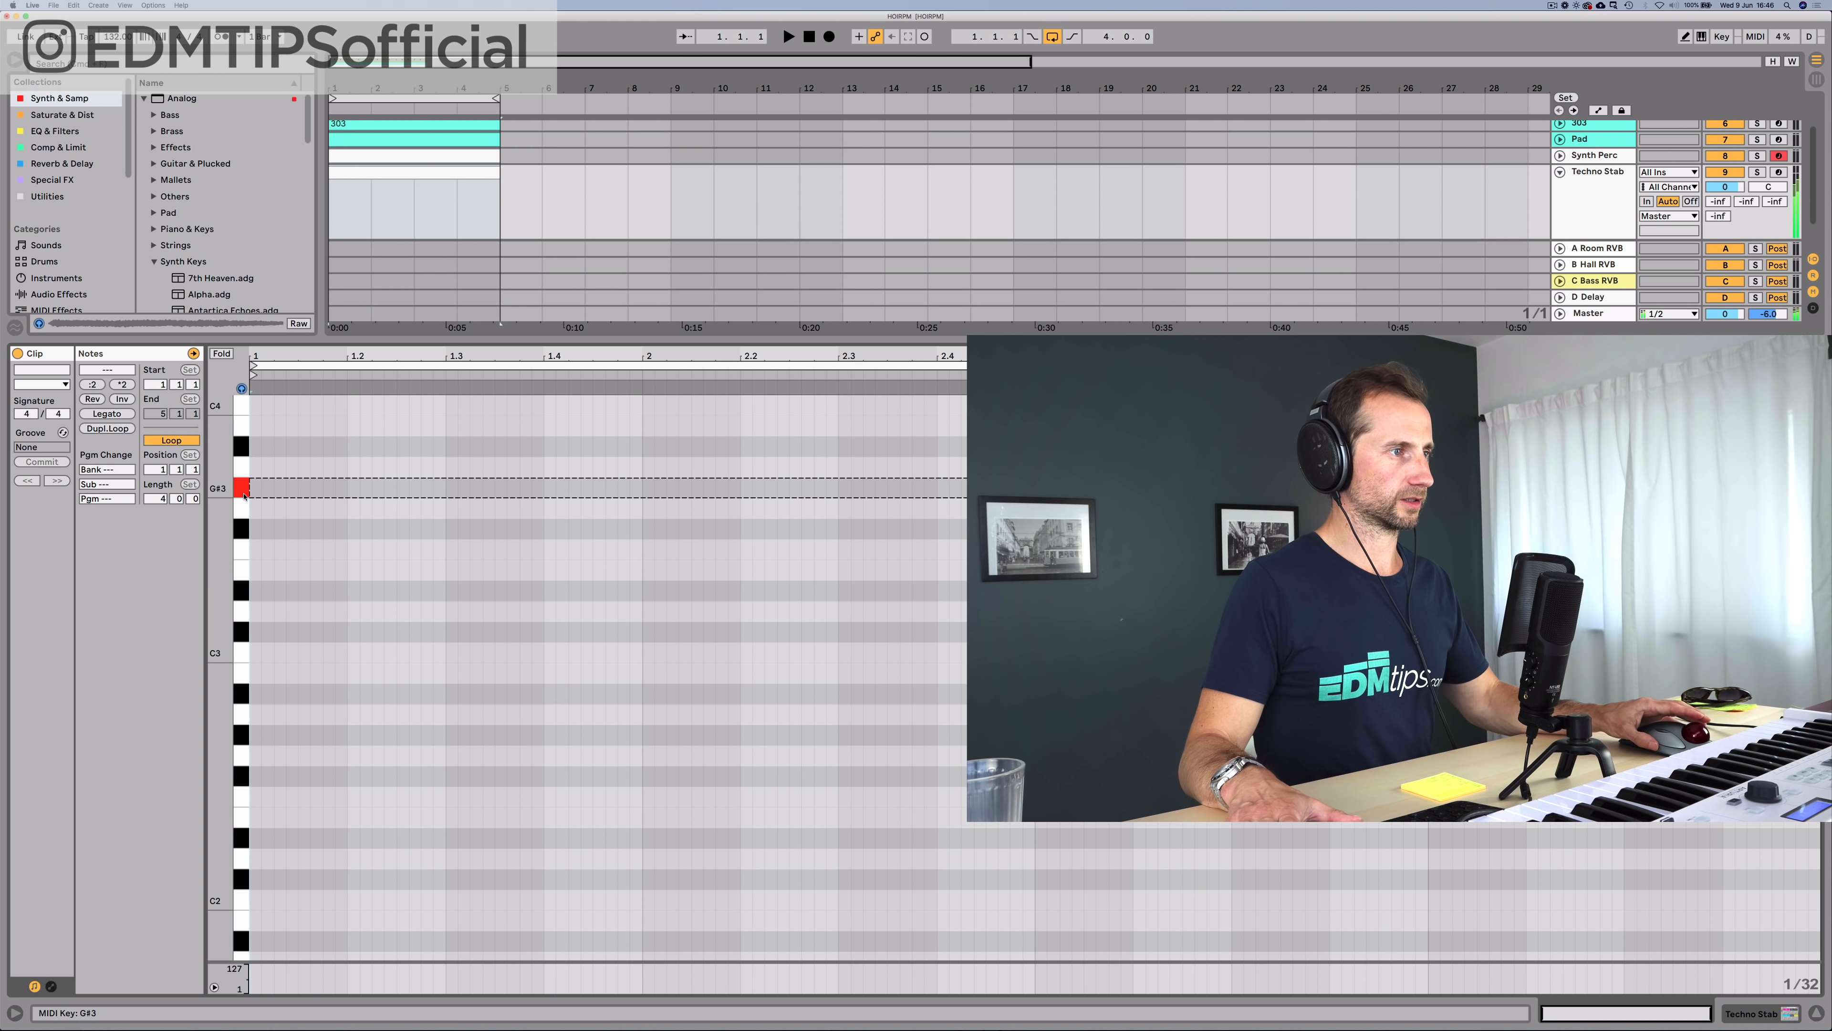
pyautogui.scroll(3, 259, 449)
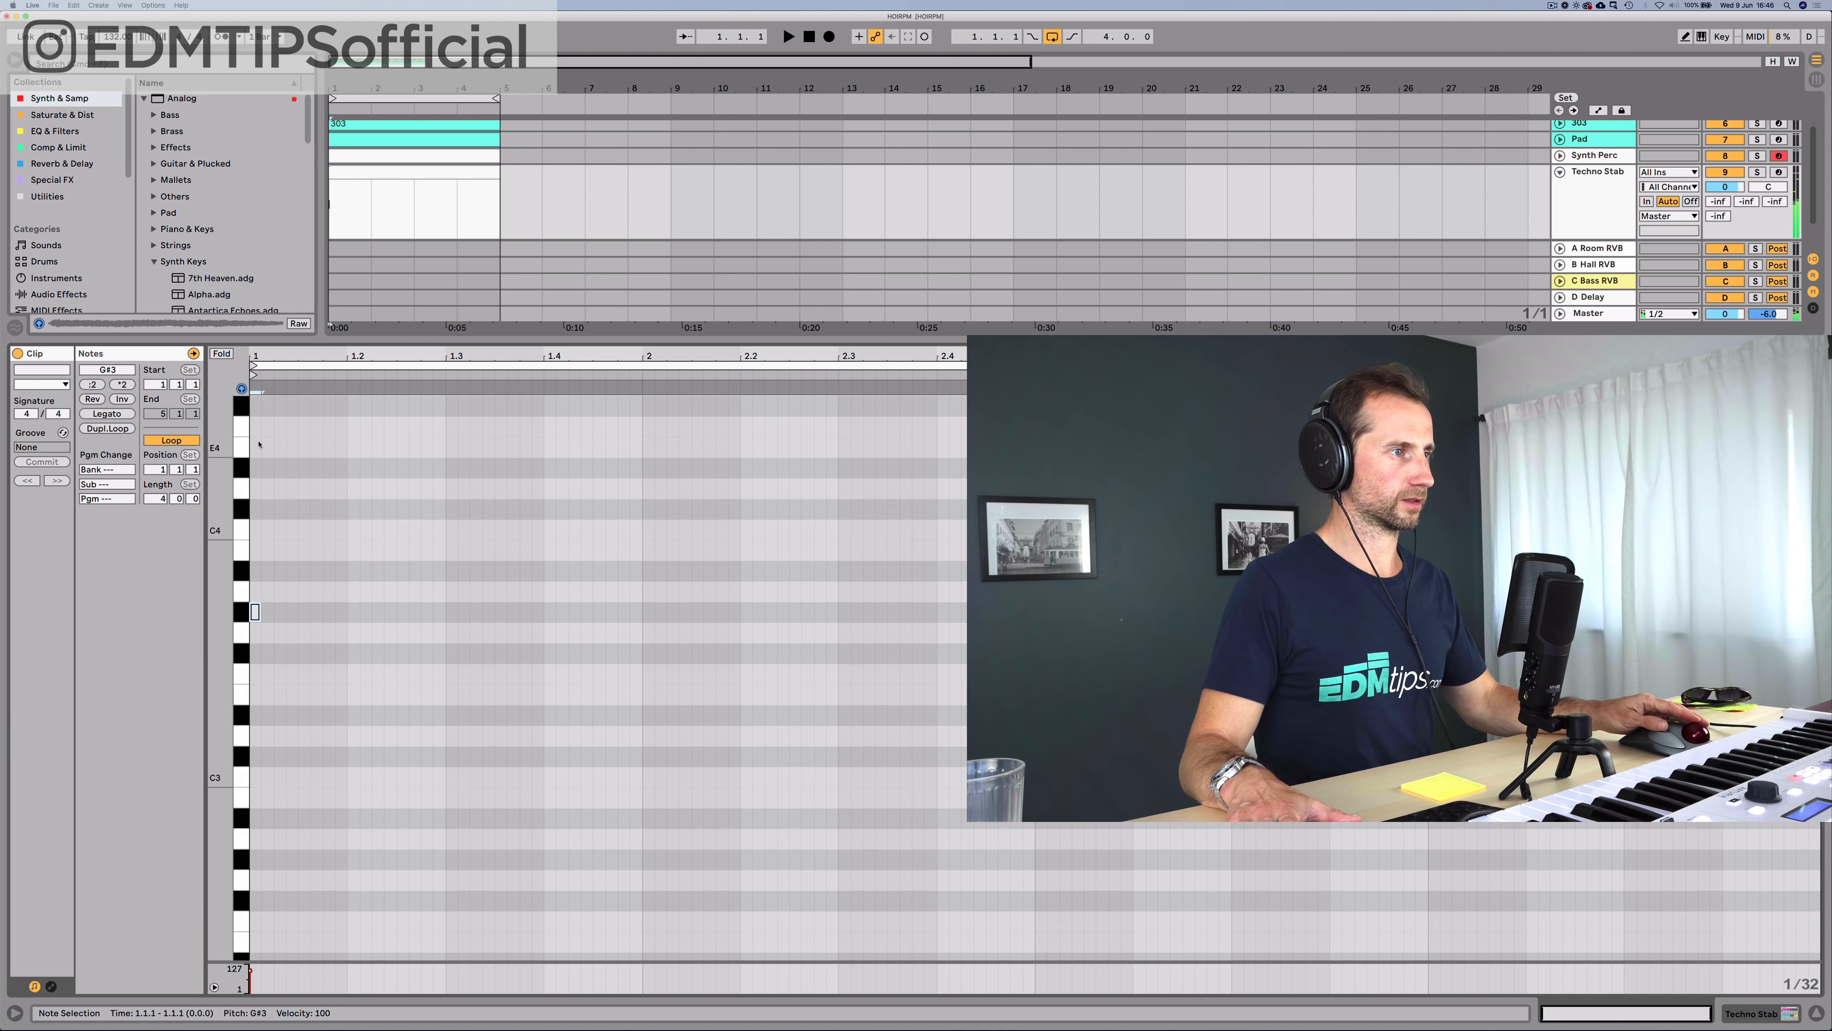
pyautogui.doubleClick(255, 550)
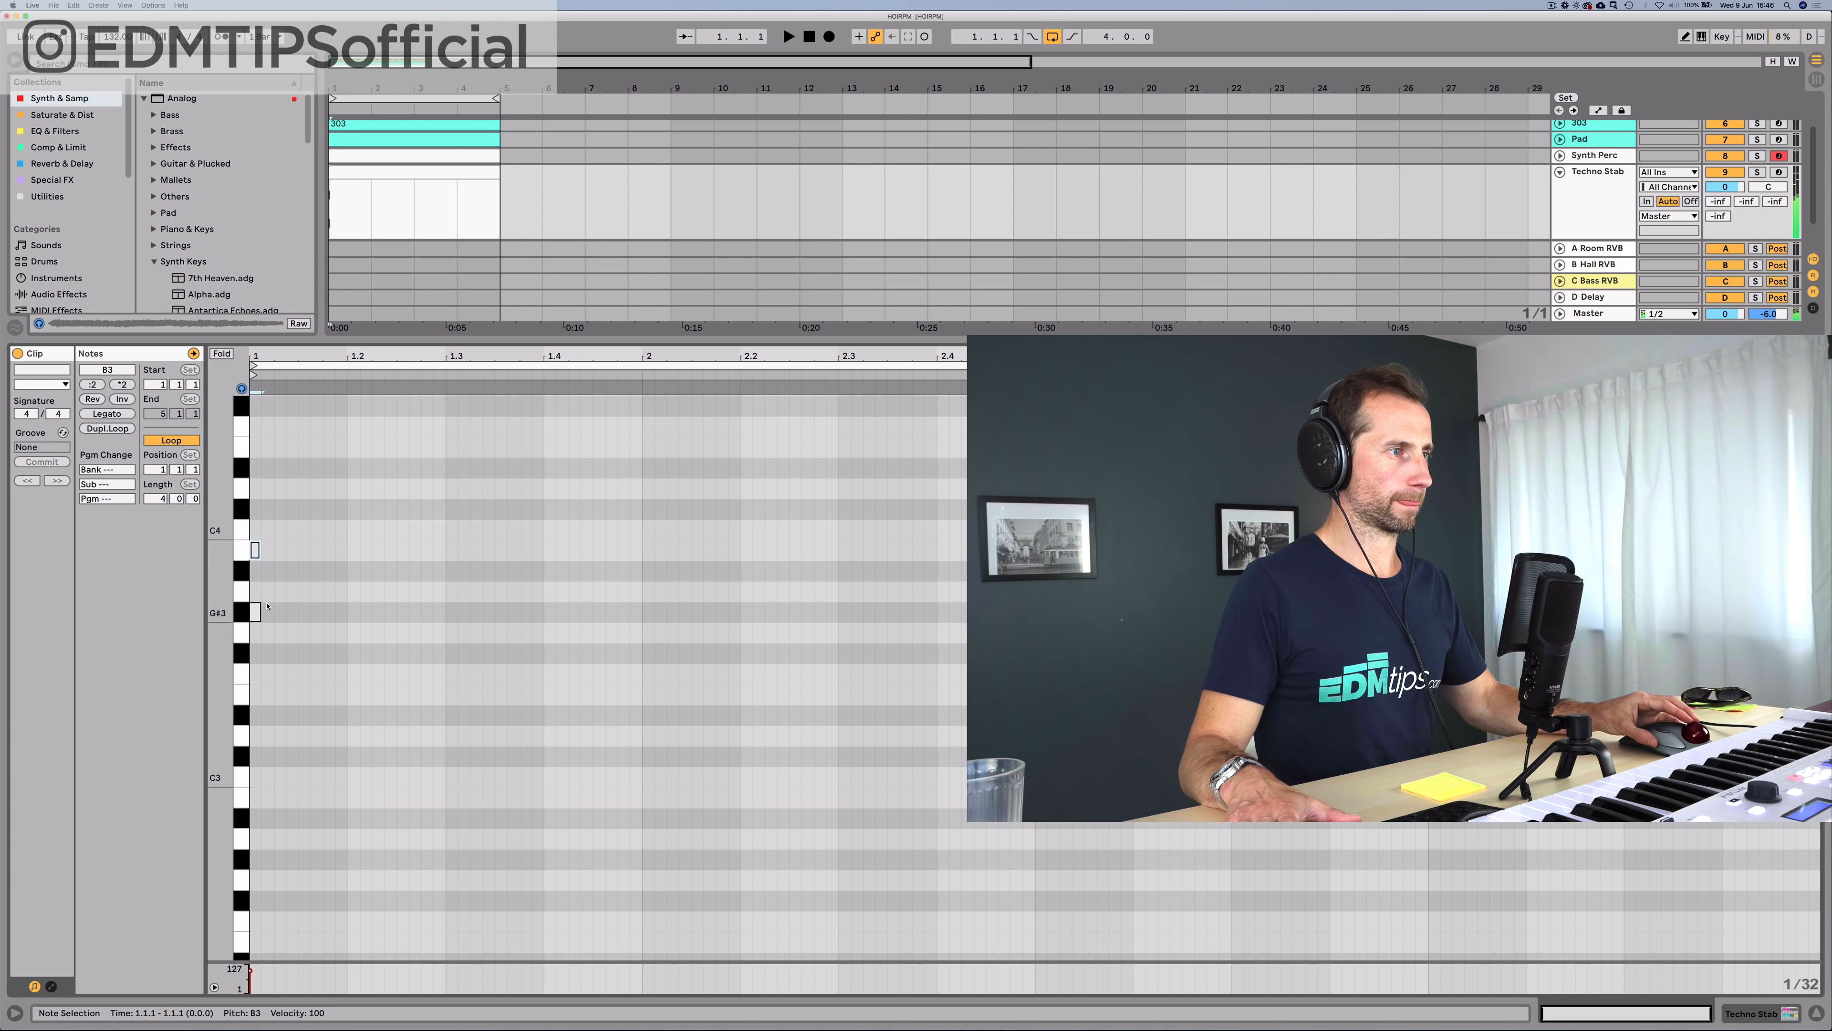
pyautogui.doubleClick(255, 612)
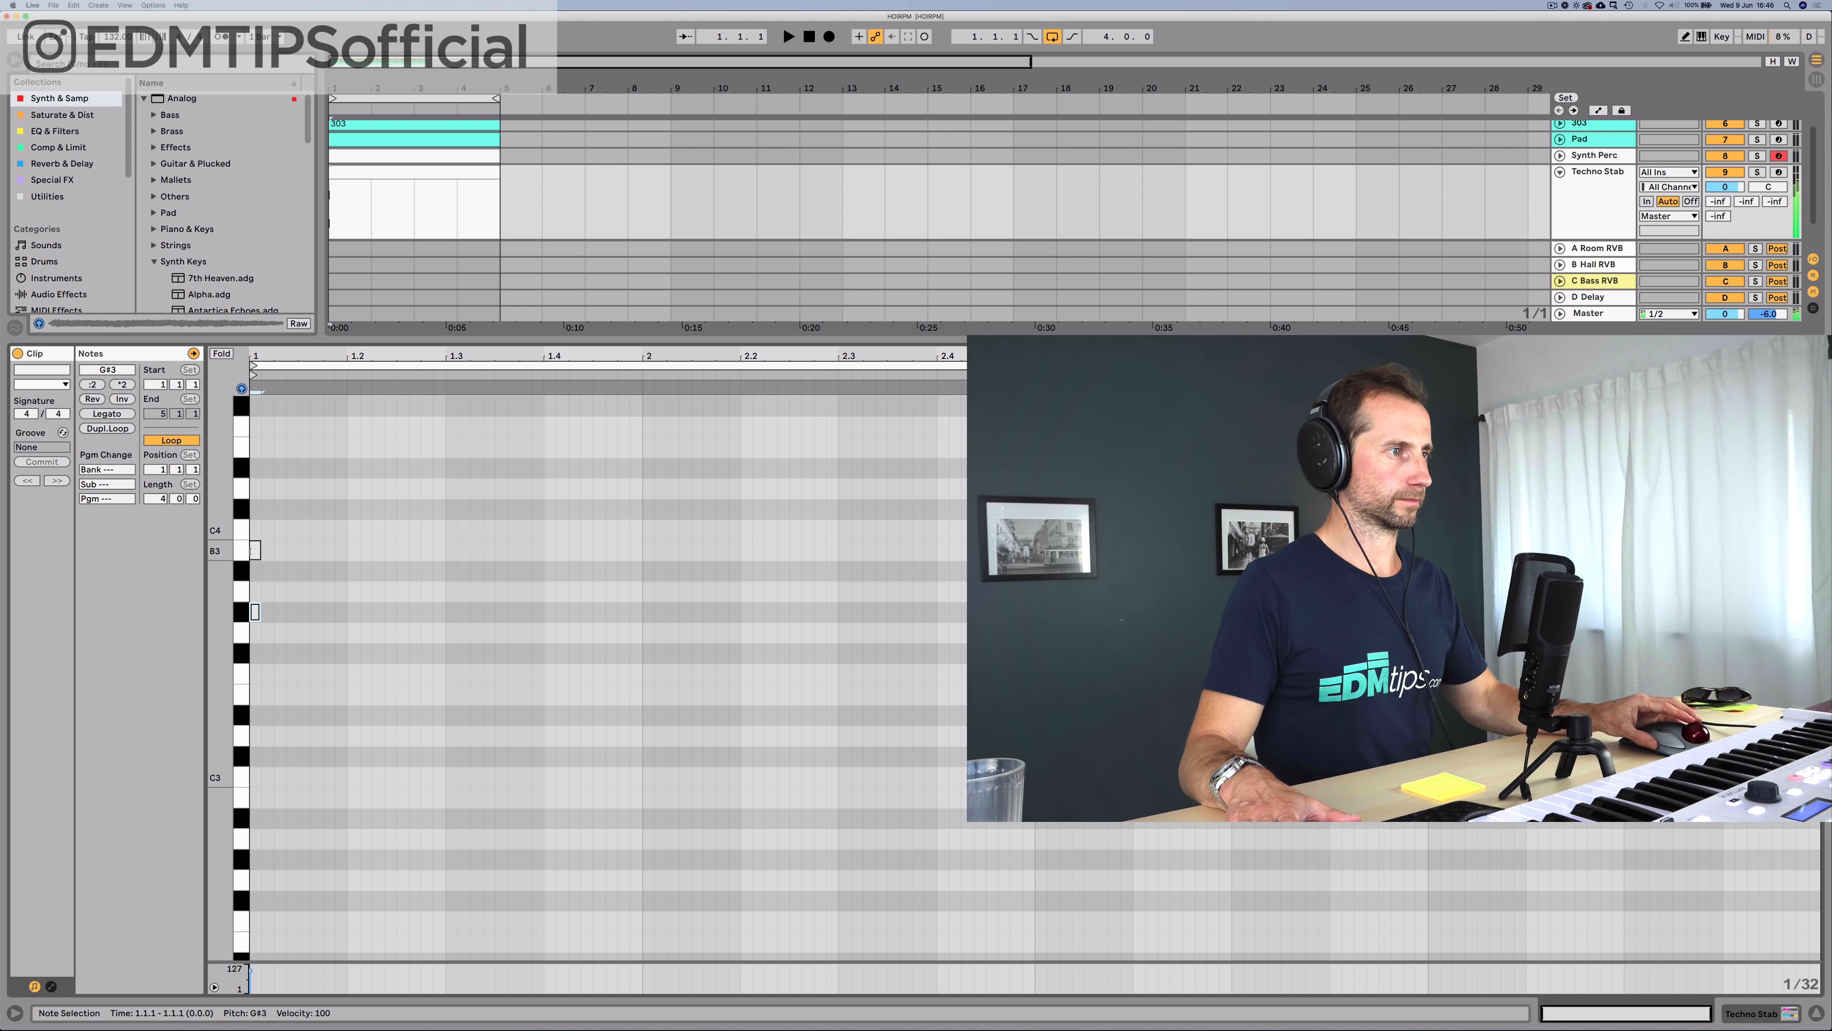
pyautogui.click(256, 486)
pyautogui.doubleClick(255, 467)
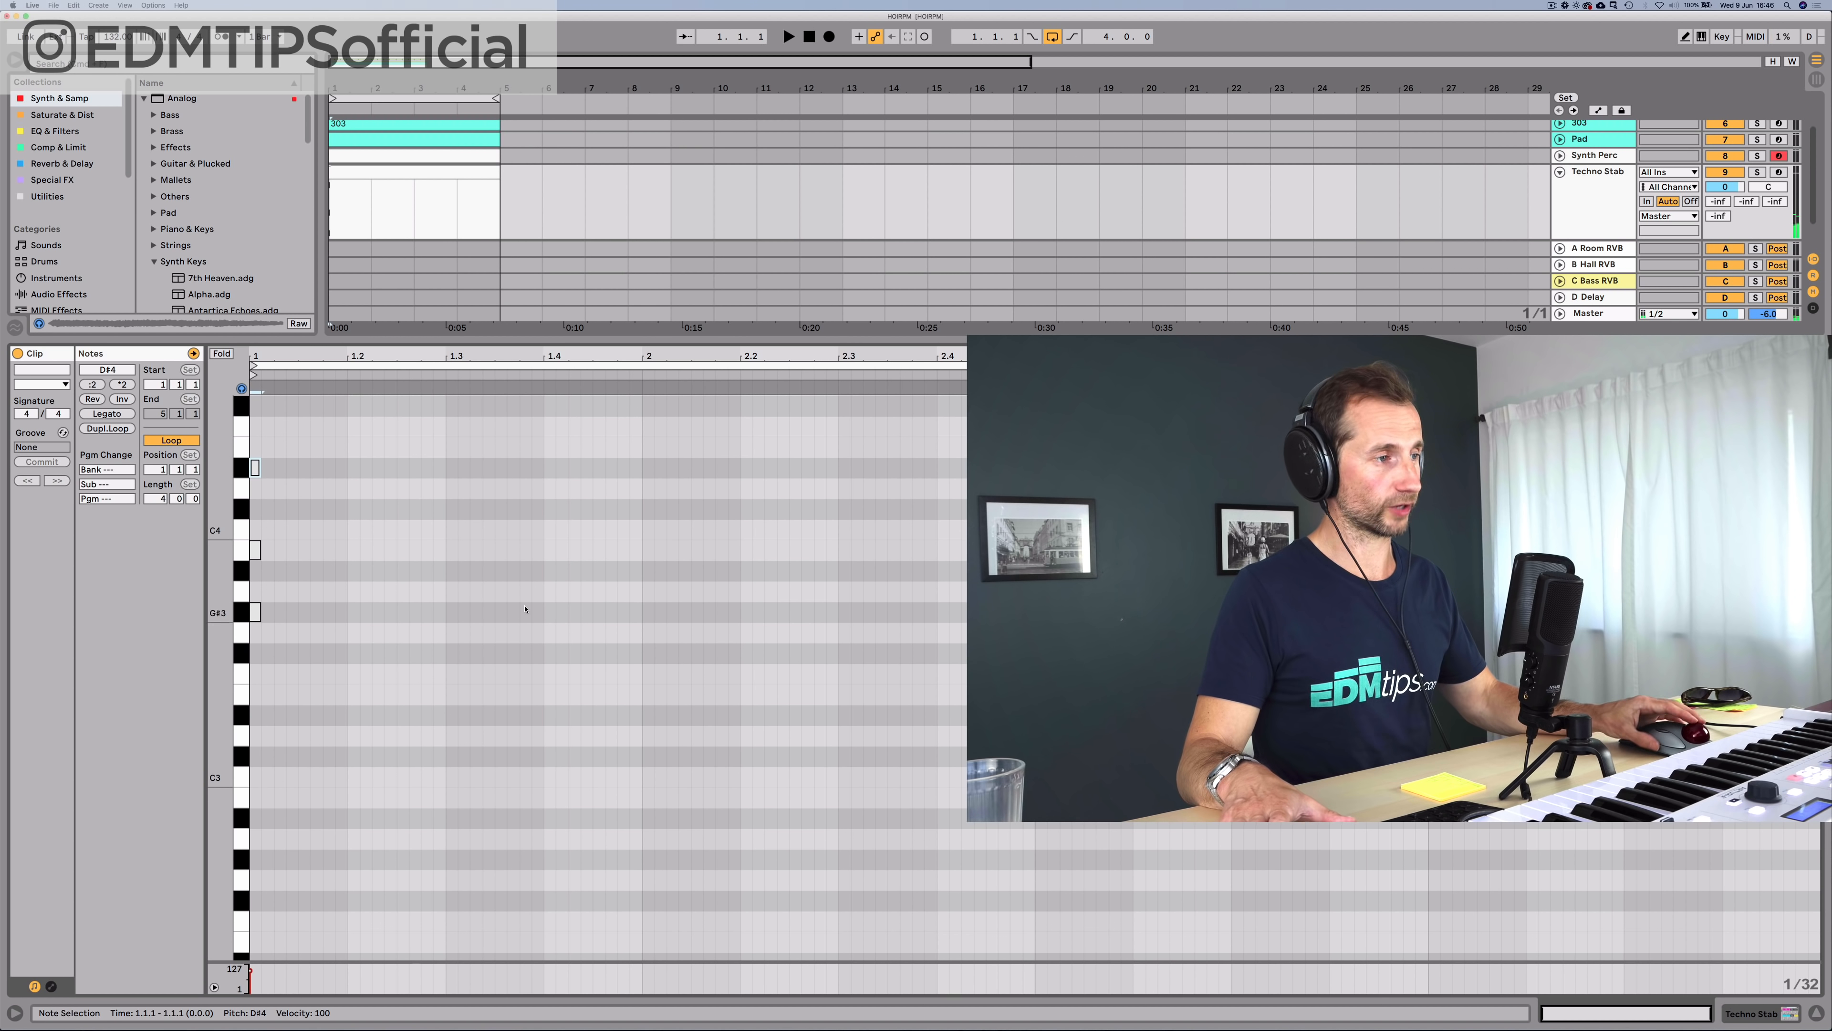
# Step: Play the stab with the mix and lower the Techno Stab track's volume to -10.5 dB
pyautogui.click(243, 615)
pyautogui.click(242, 552)
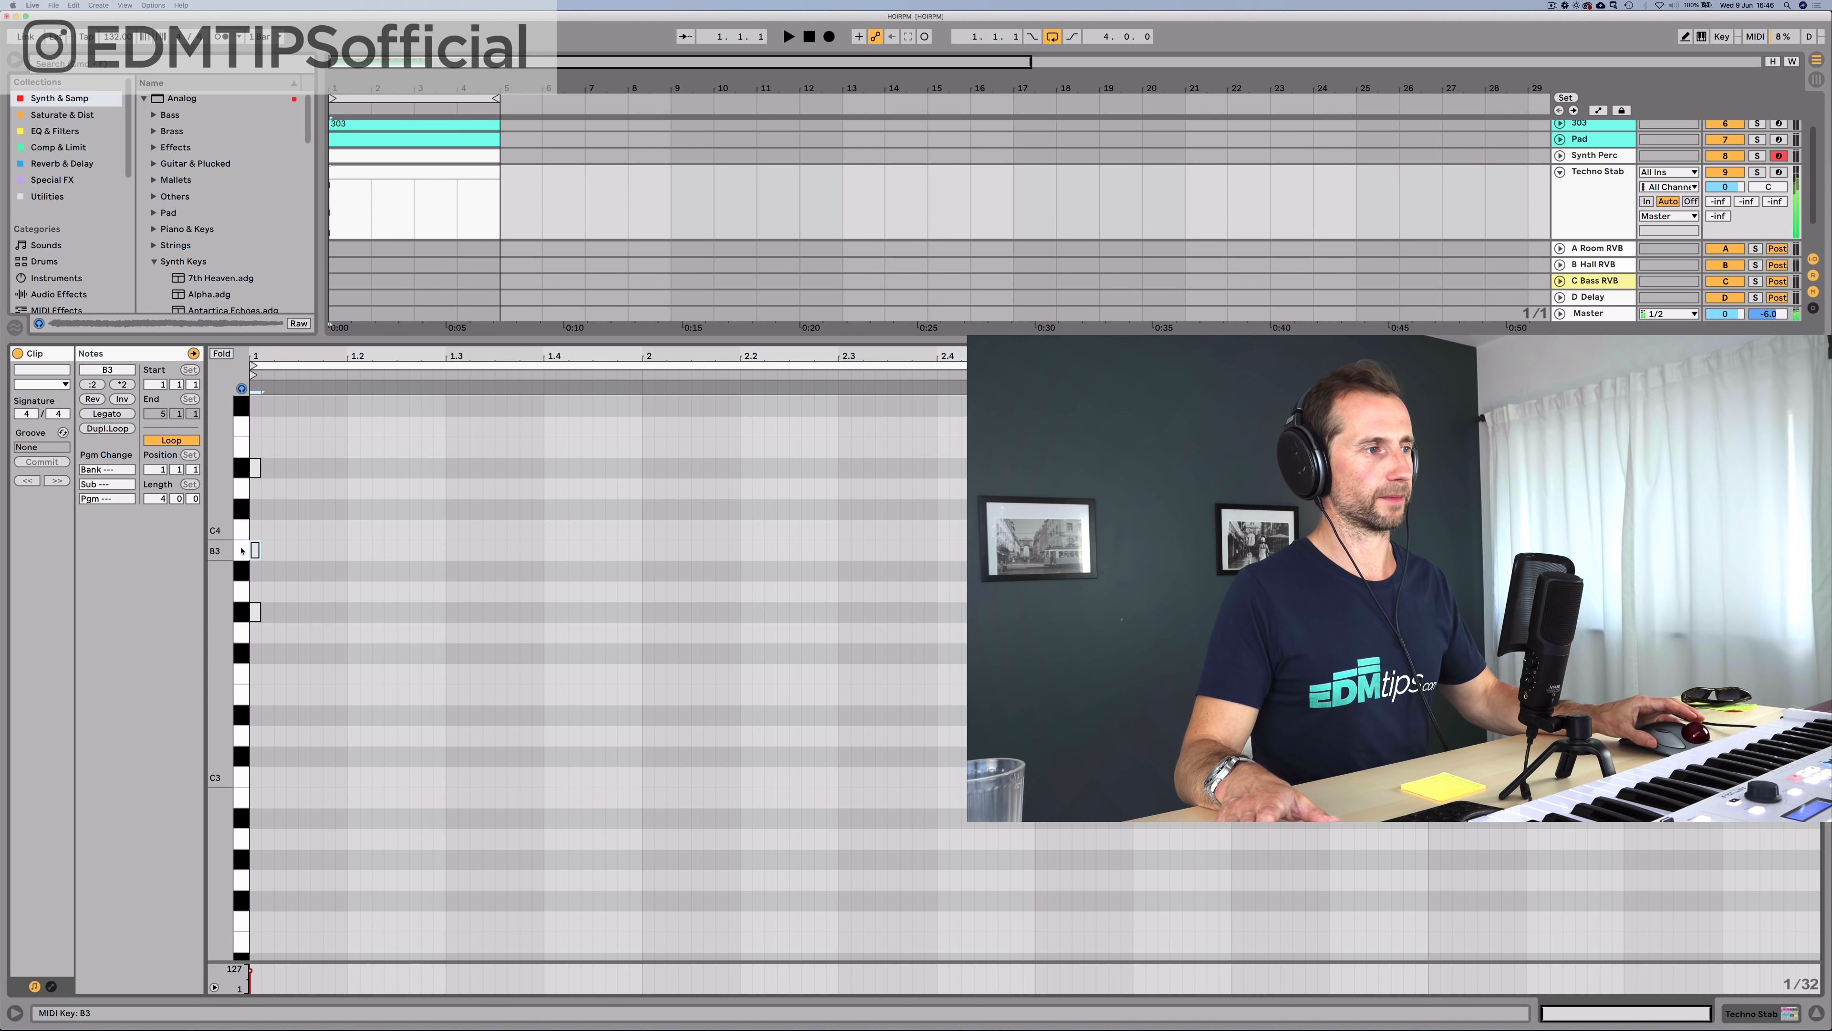
pyautogui.press('space')
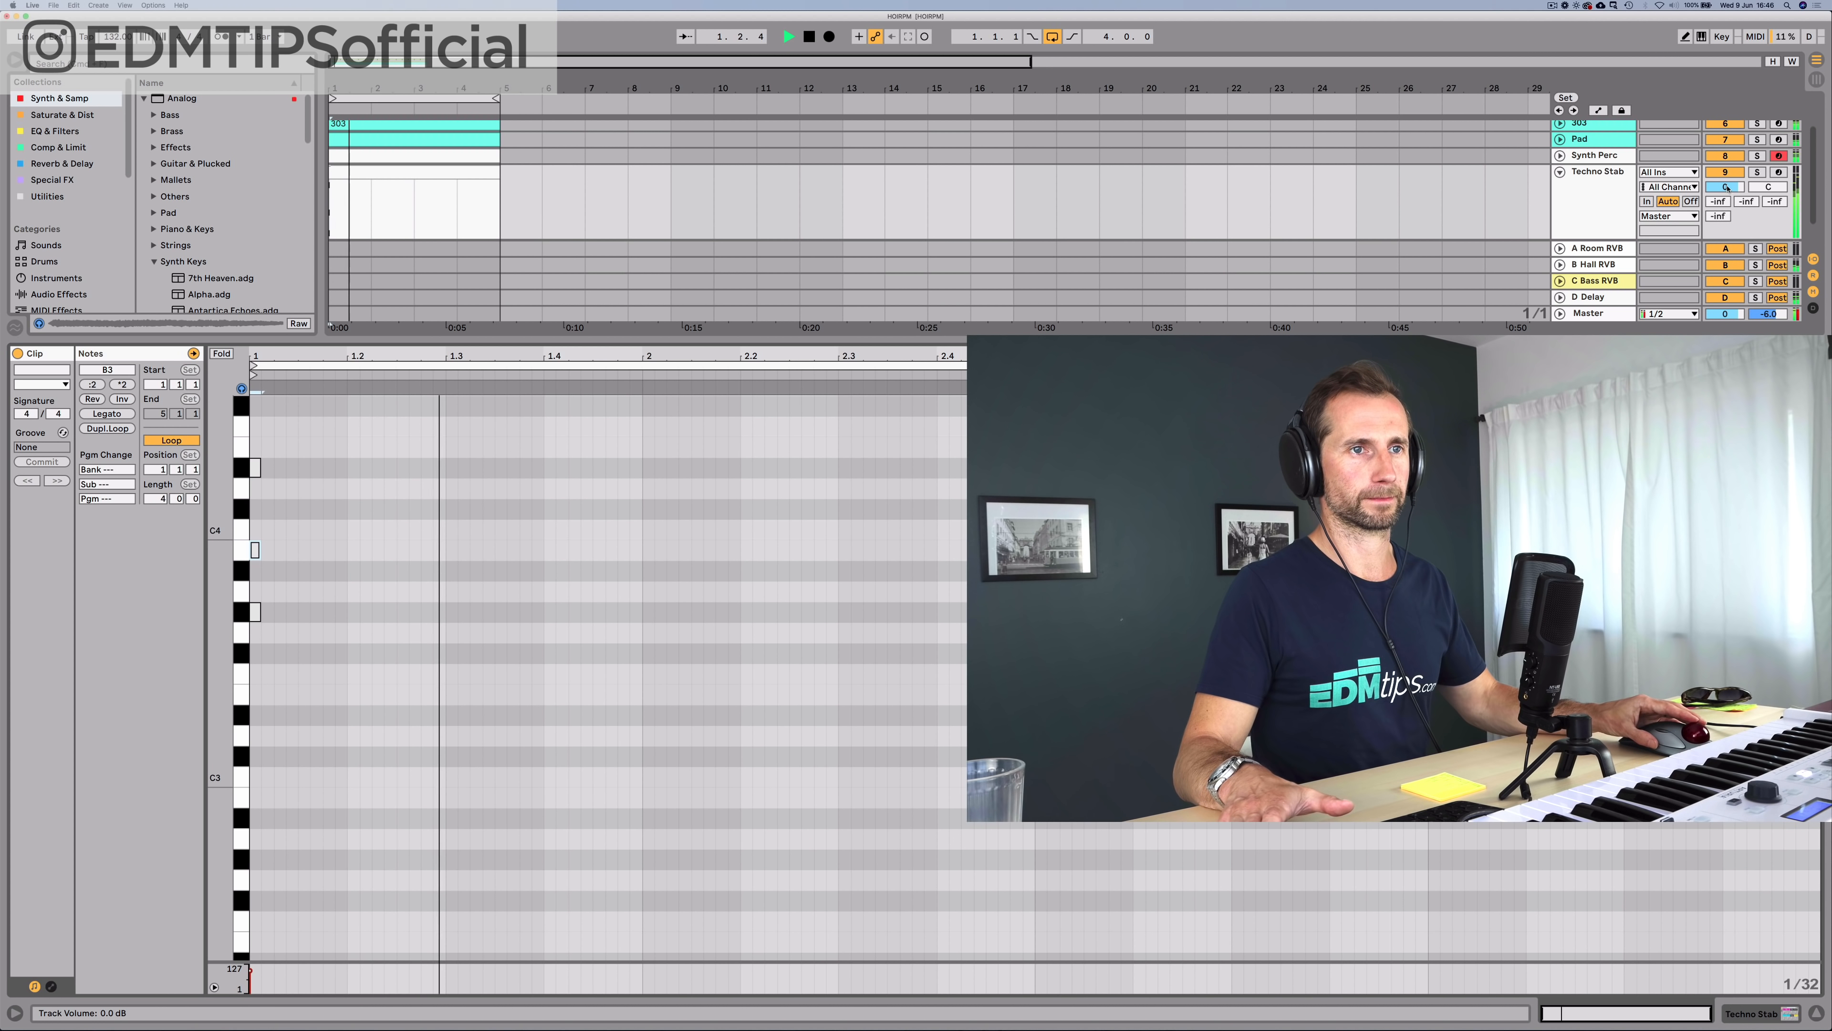
pyautogui.press('space')
pyautogui.moveTo(1725, 187)
pyautogui.mouseDown()
pyautogui.moveTo(1725, 227)
pyautogui.moveTo(1728, 163)
pyautogui.mouseUp()
pyautogui.press('space')
pyautogui.press('space')
pyautogui.press('space')
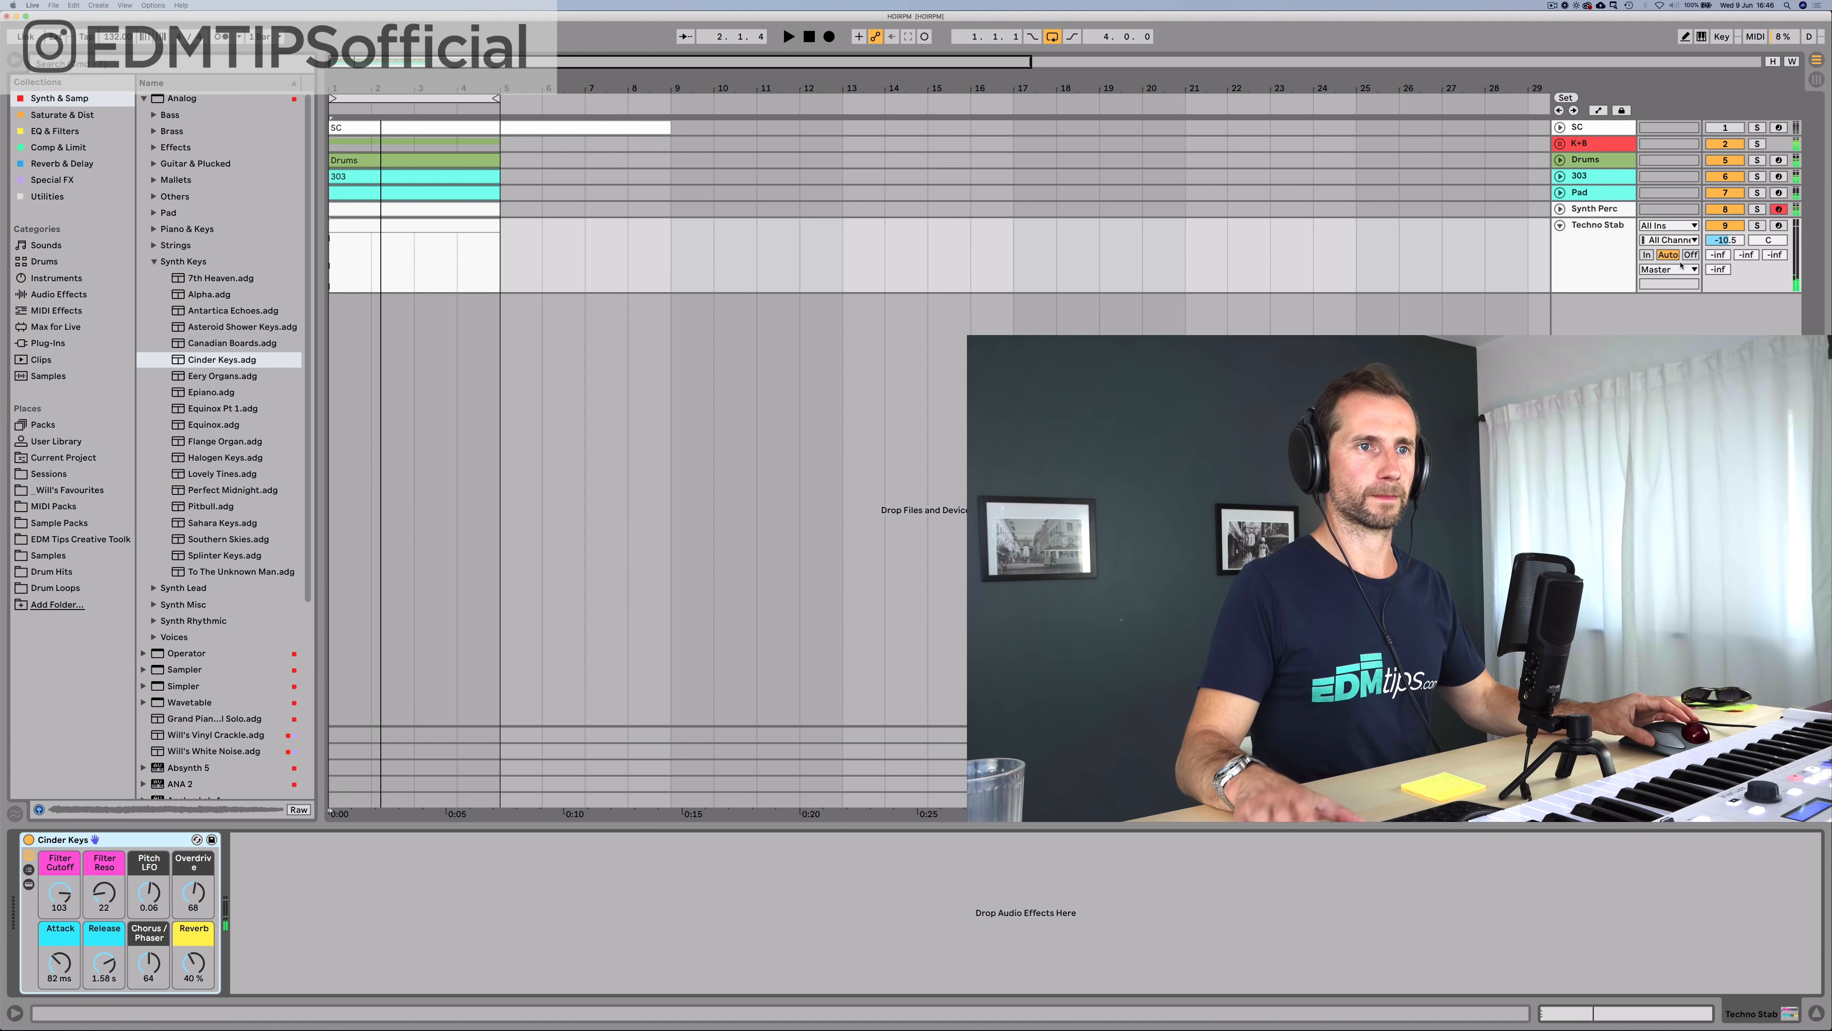
pyautogui.press('space')
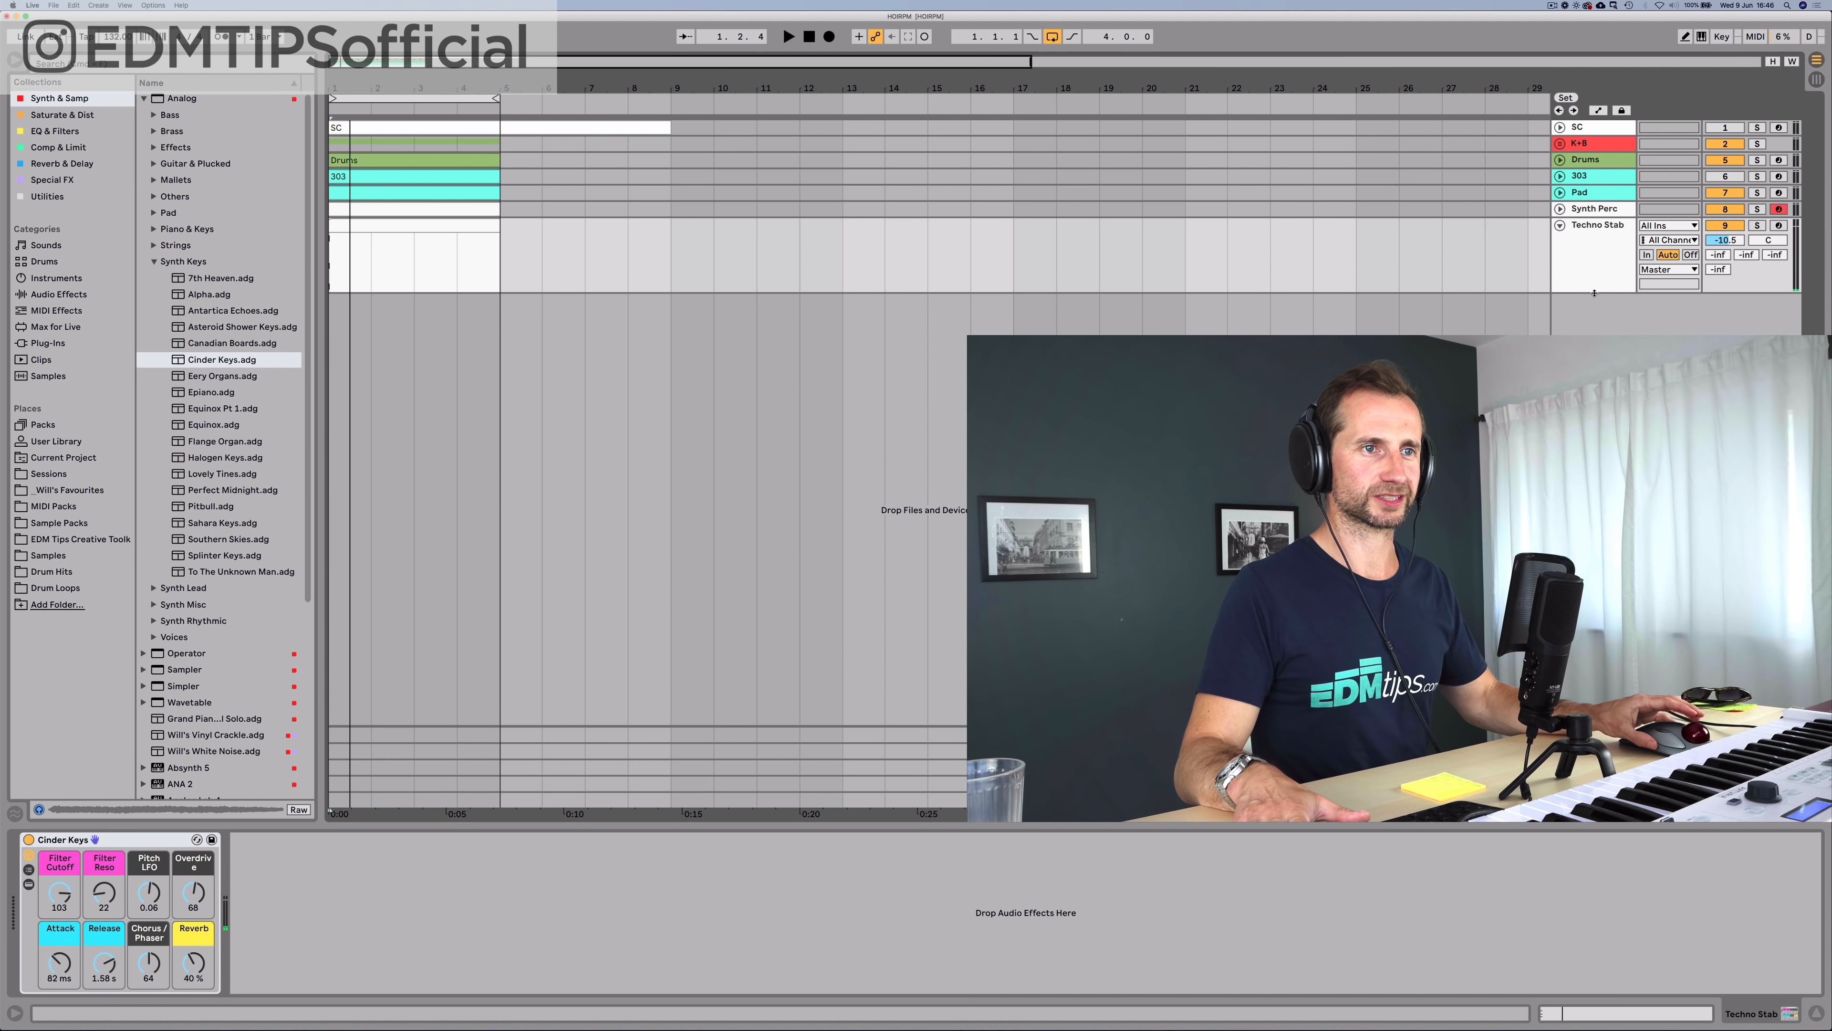
# Step: Insert a new audio track below the Techno Stab track
pyautogui.click(1597, 268)
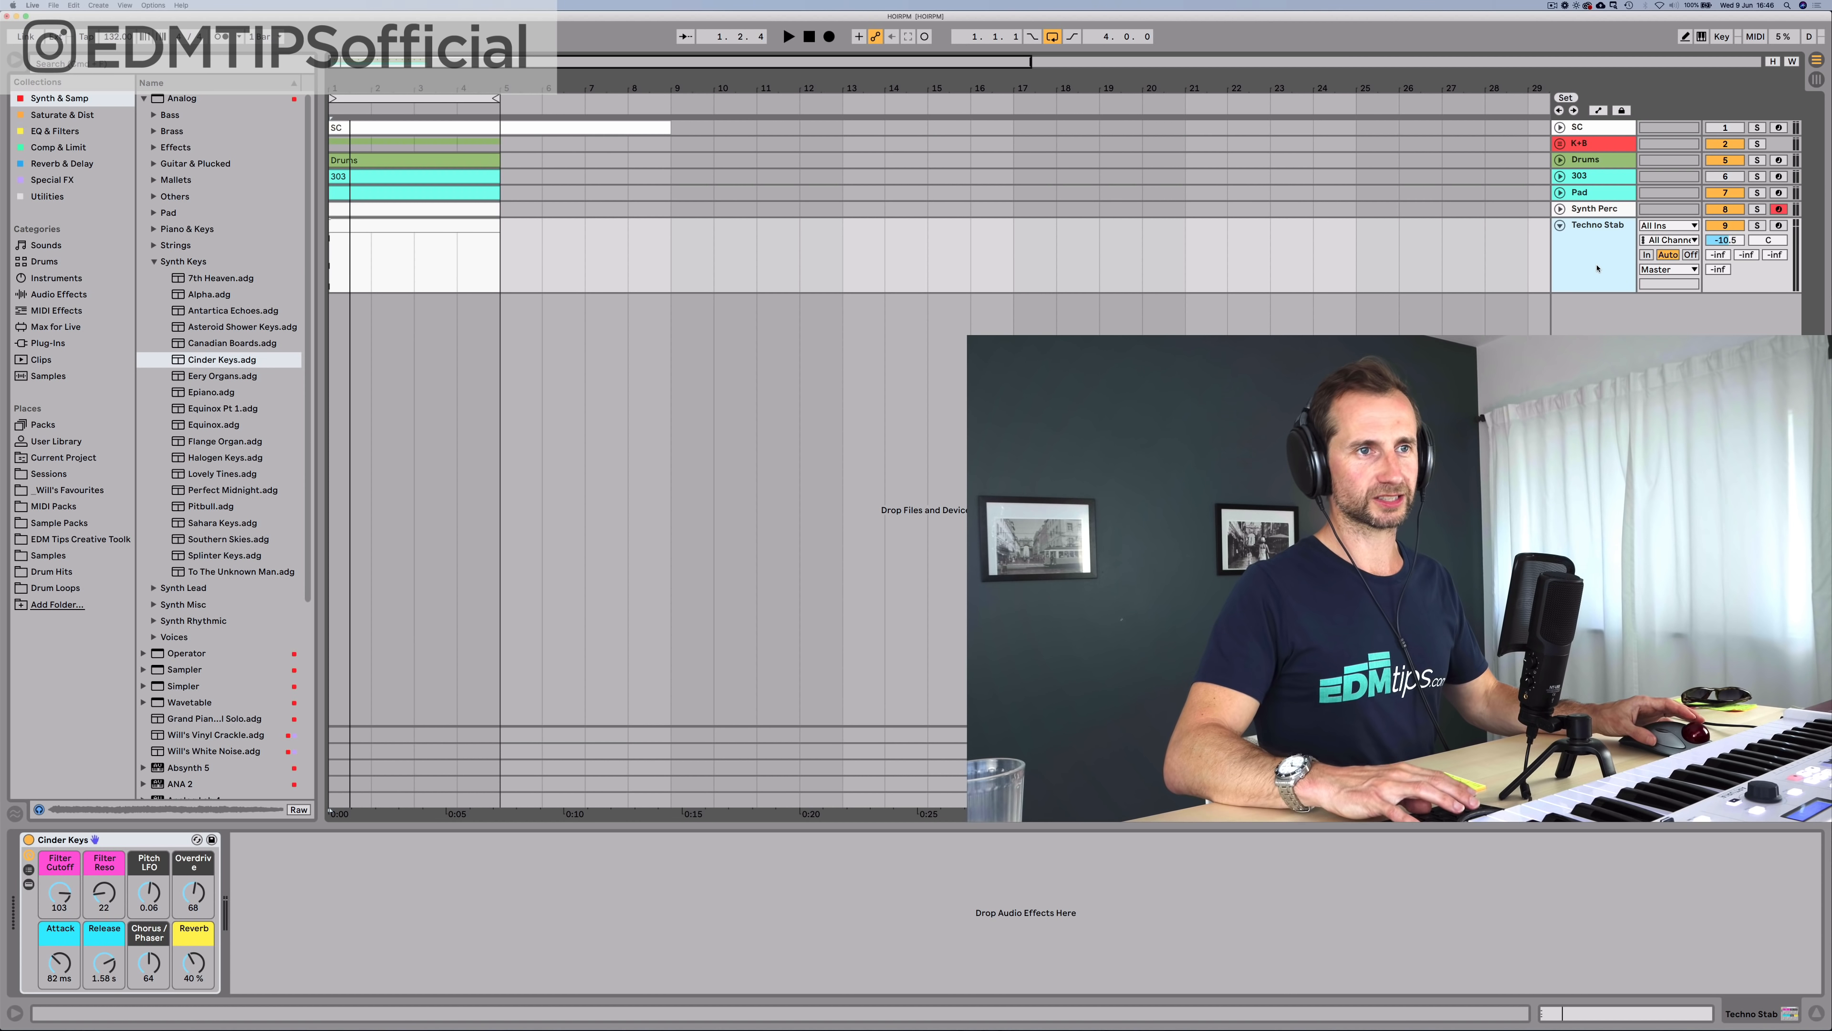
pyautogui.press('super+t')
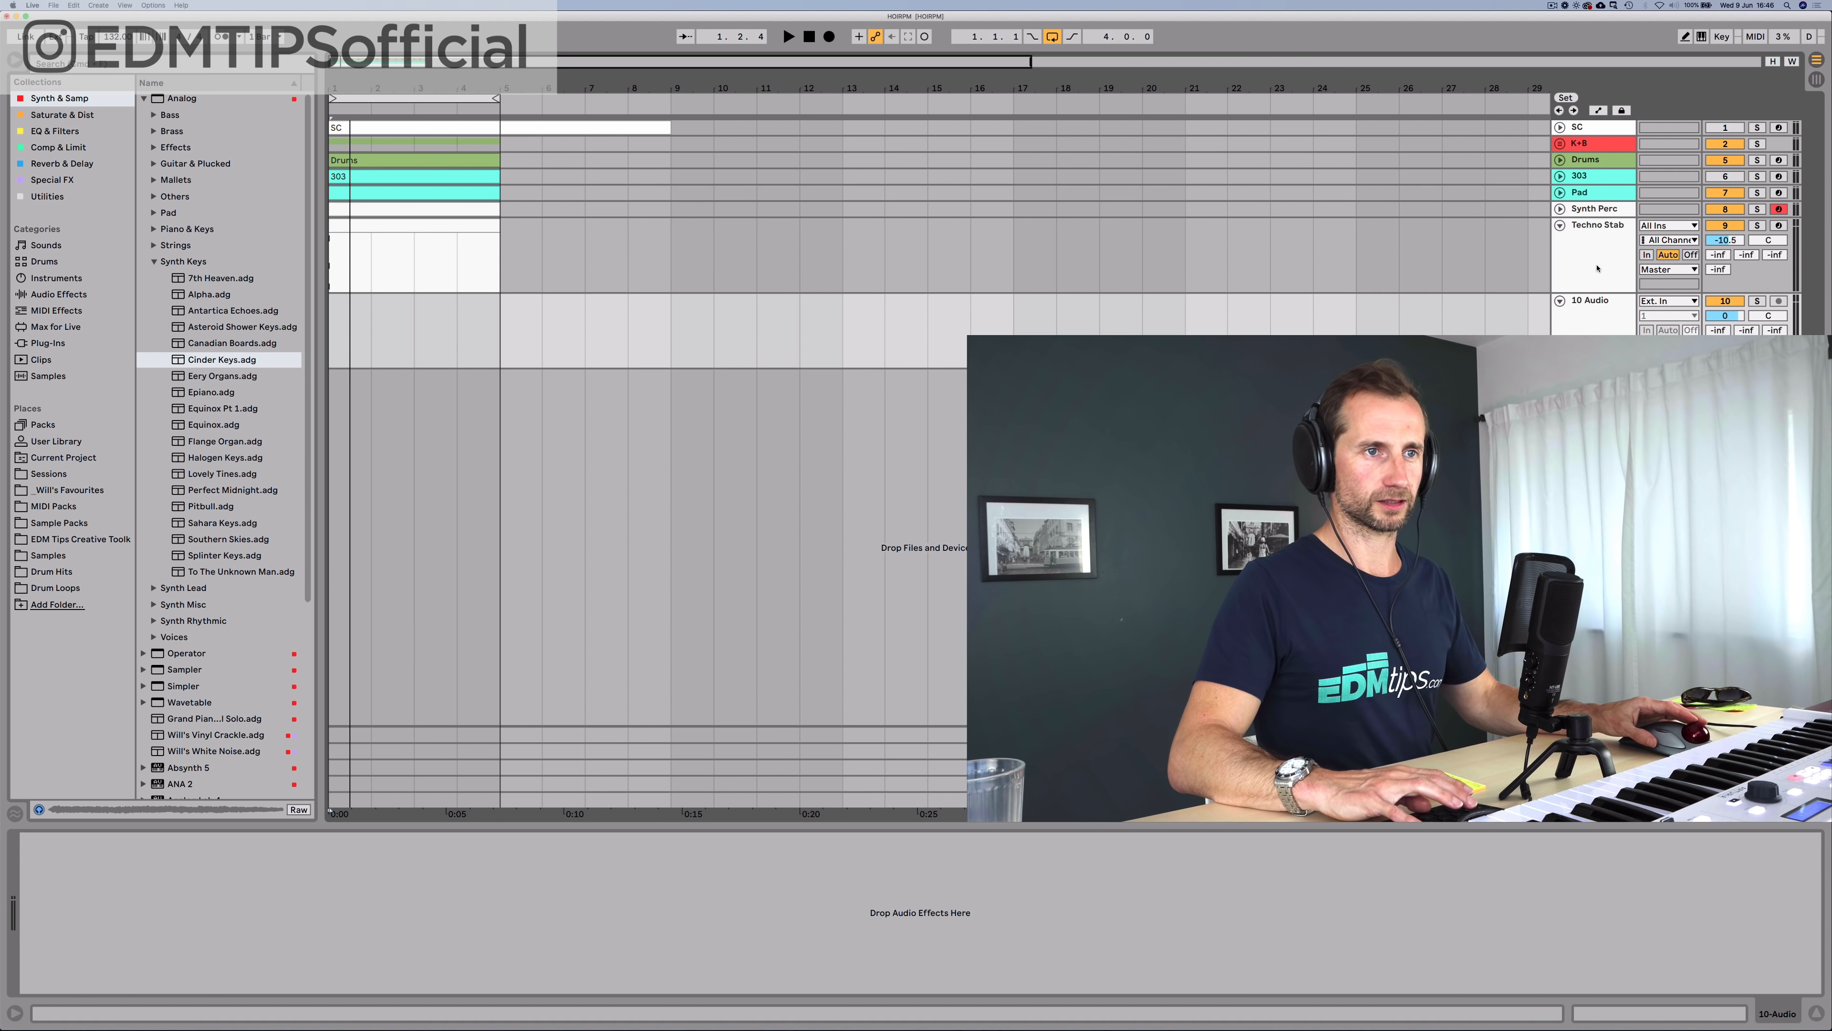
# Step: Set the new audio track's input to the Techno Stab track and arm it for recording
pyautogui.click(1663, 302)
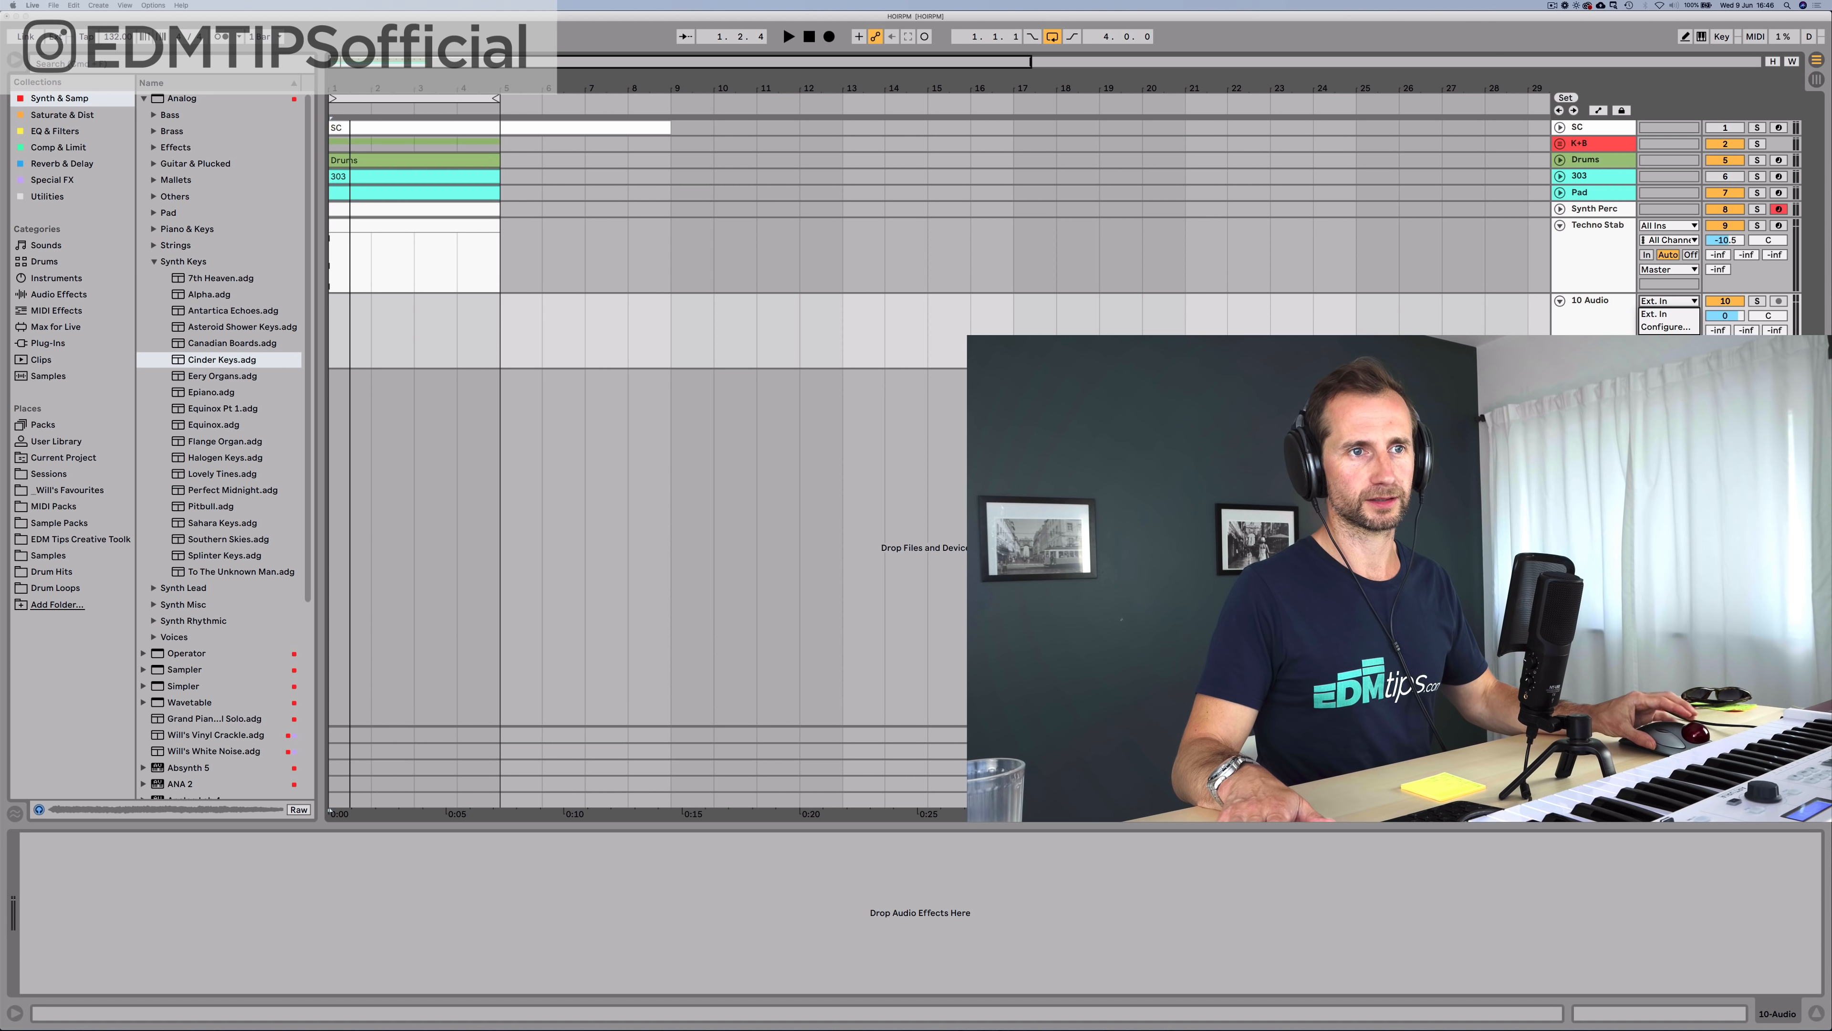
pyautogui.click(1665, 459)
pyautogui.click(1646, 329)
pyautogui.click(1780, 302)
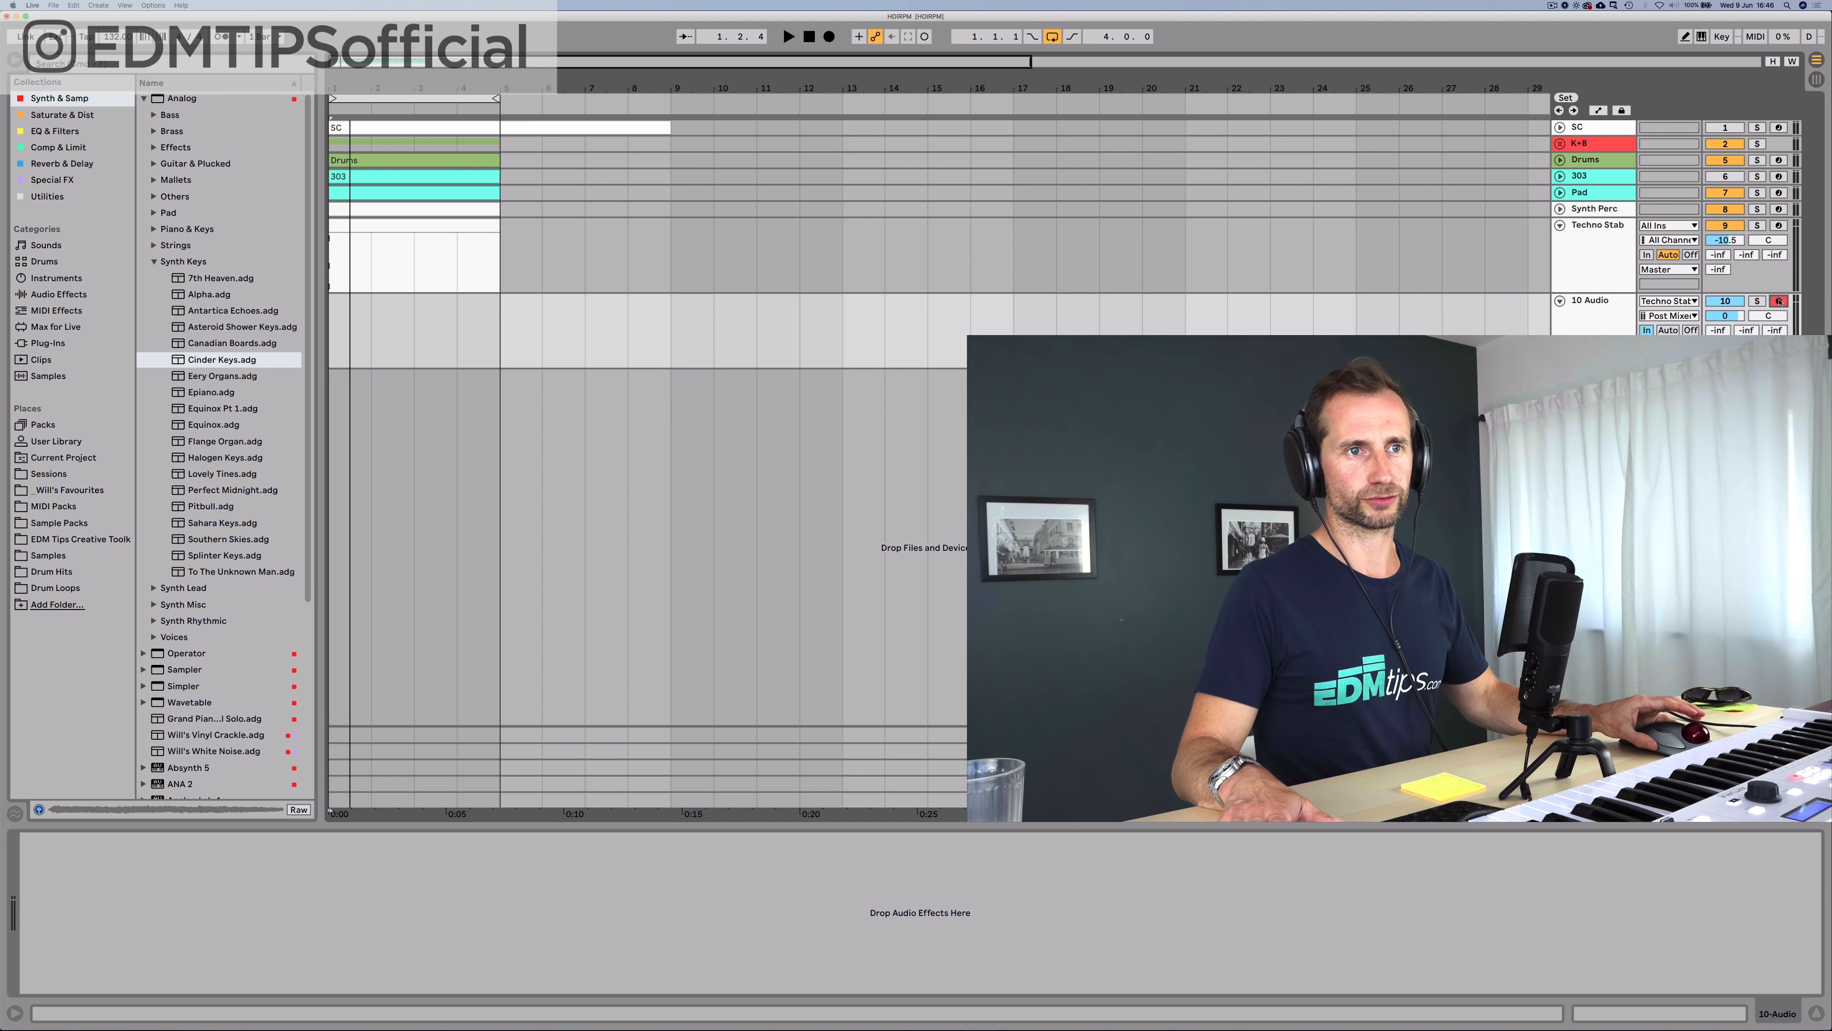
# Step: Solo the new audio track and the Techno Stab track, and raise the Techno Stab volume to about -3.9 dB
pyautogui.click(1758, 301)
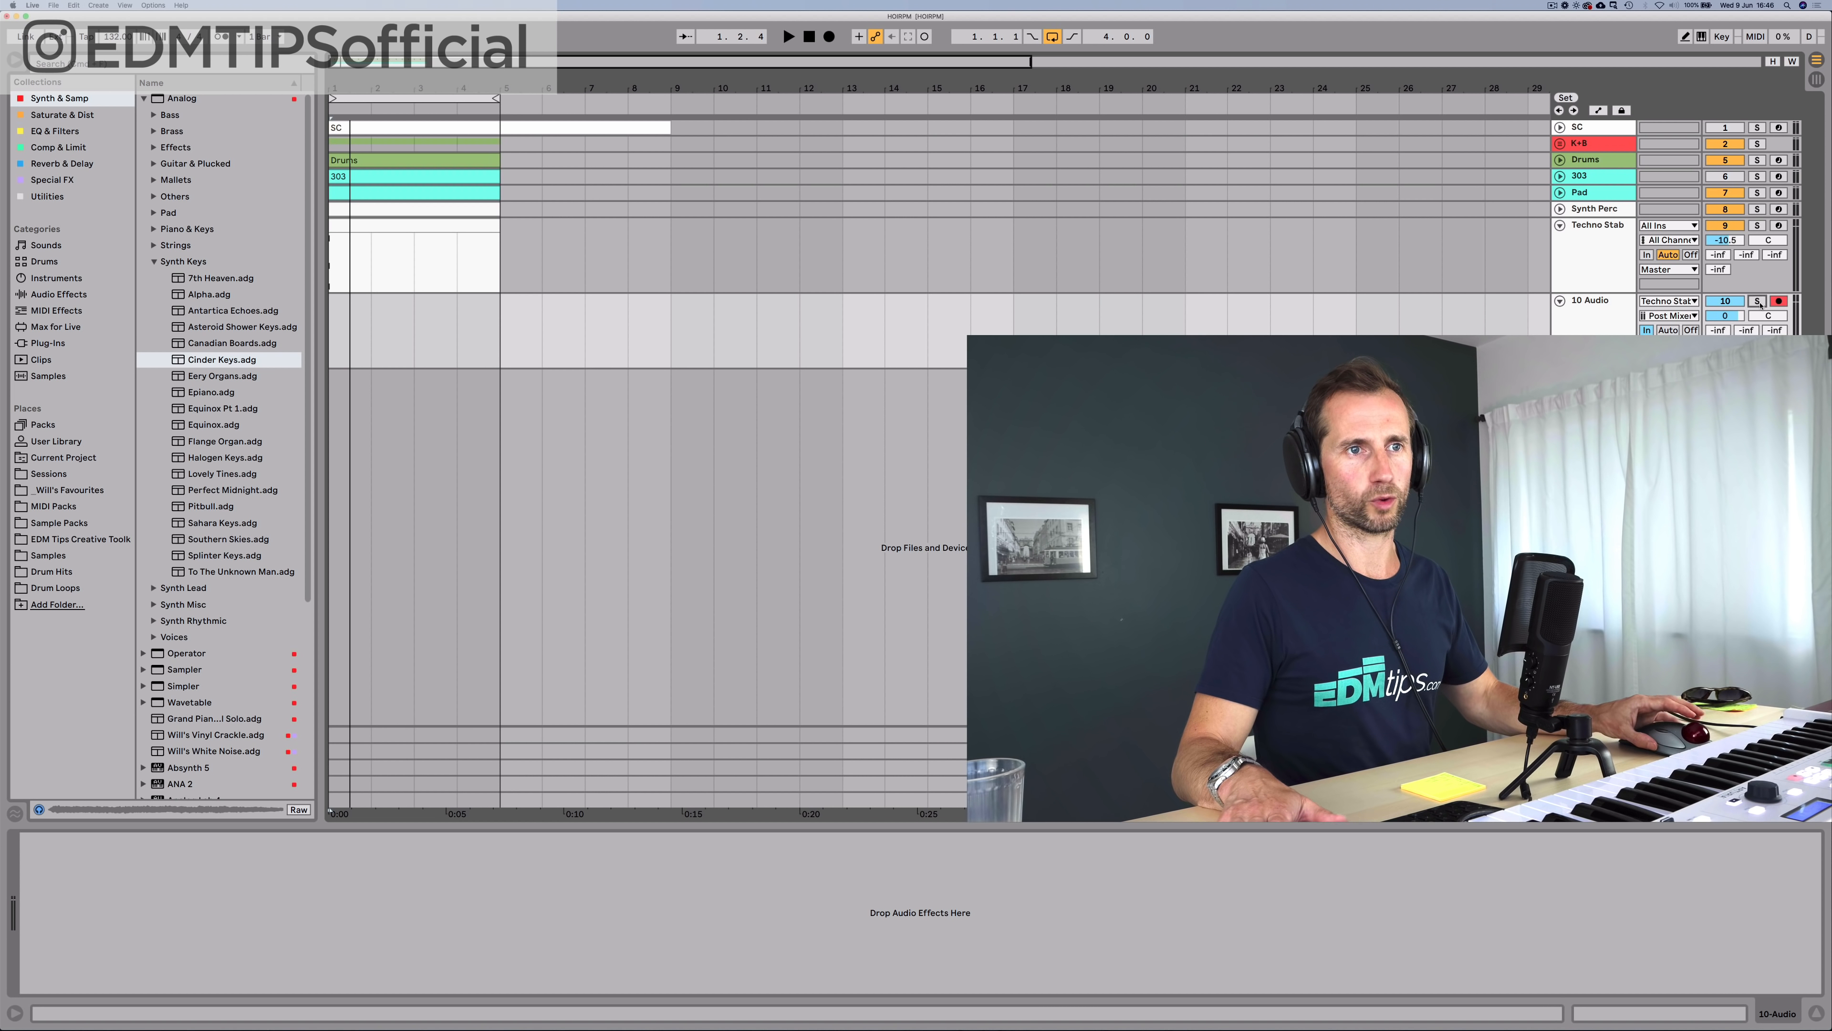
pyautogui.press('space')
pyautogui.click(1757, 225)
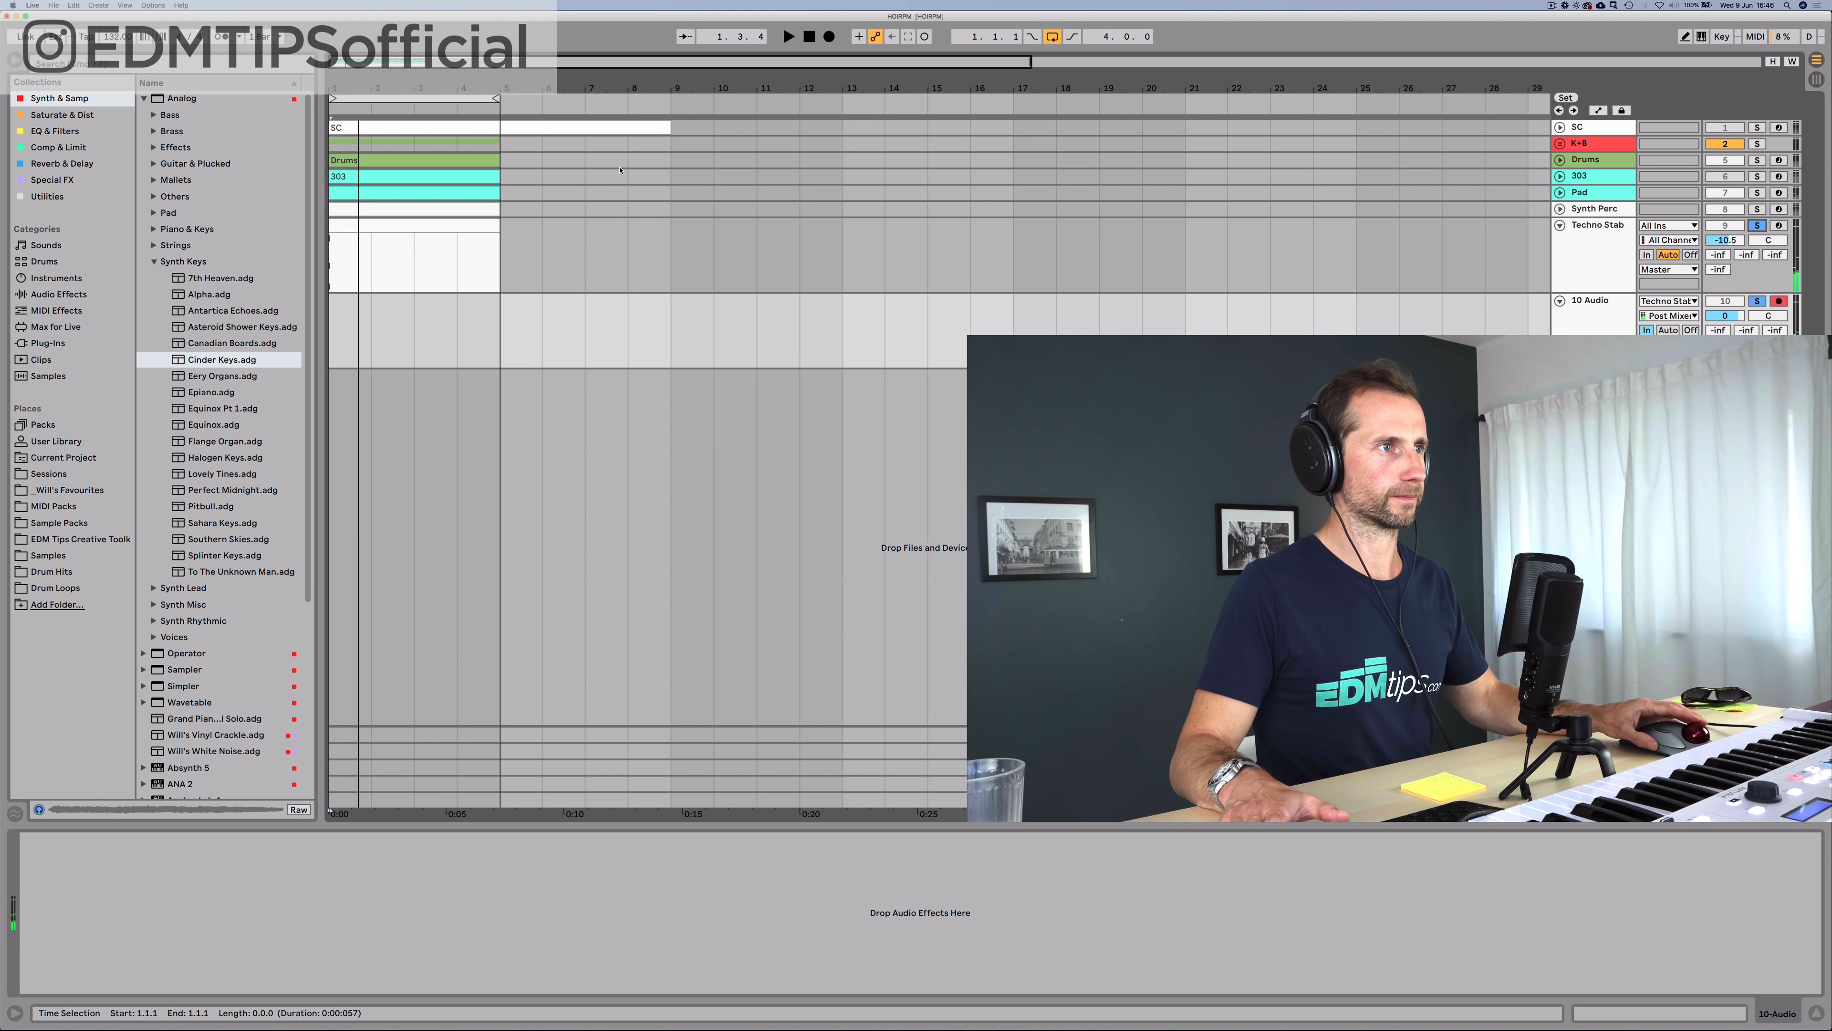
pyautogui.press('space')
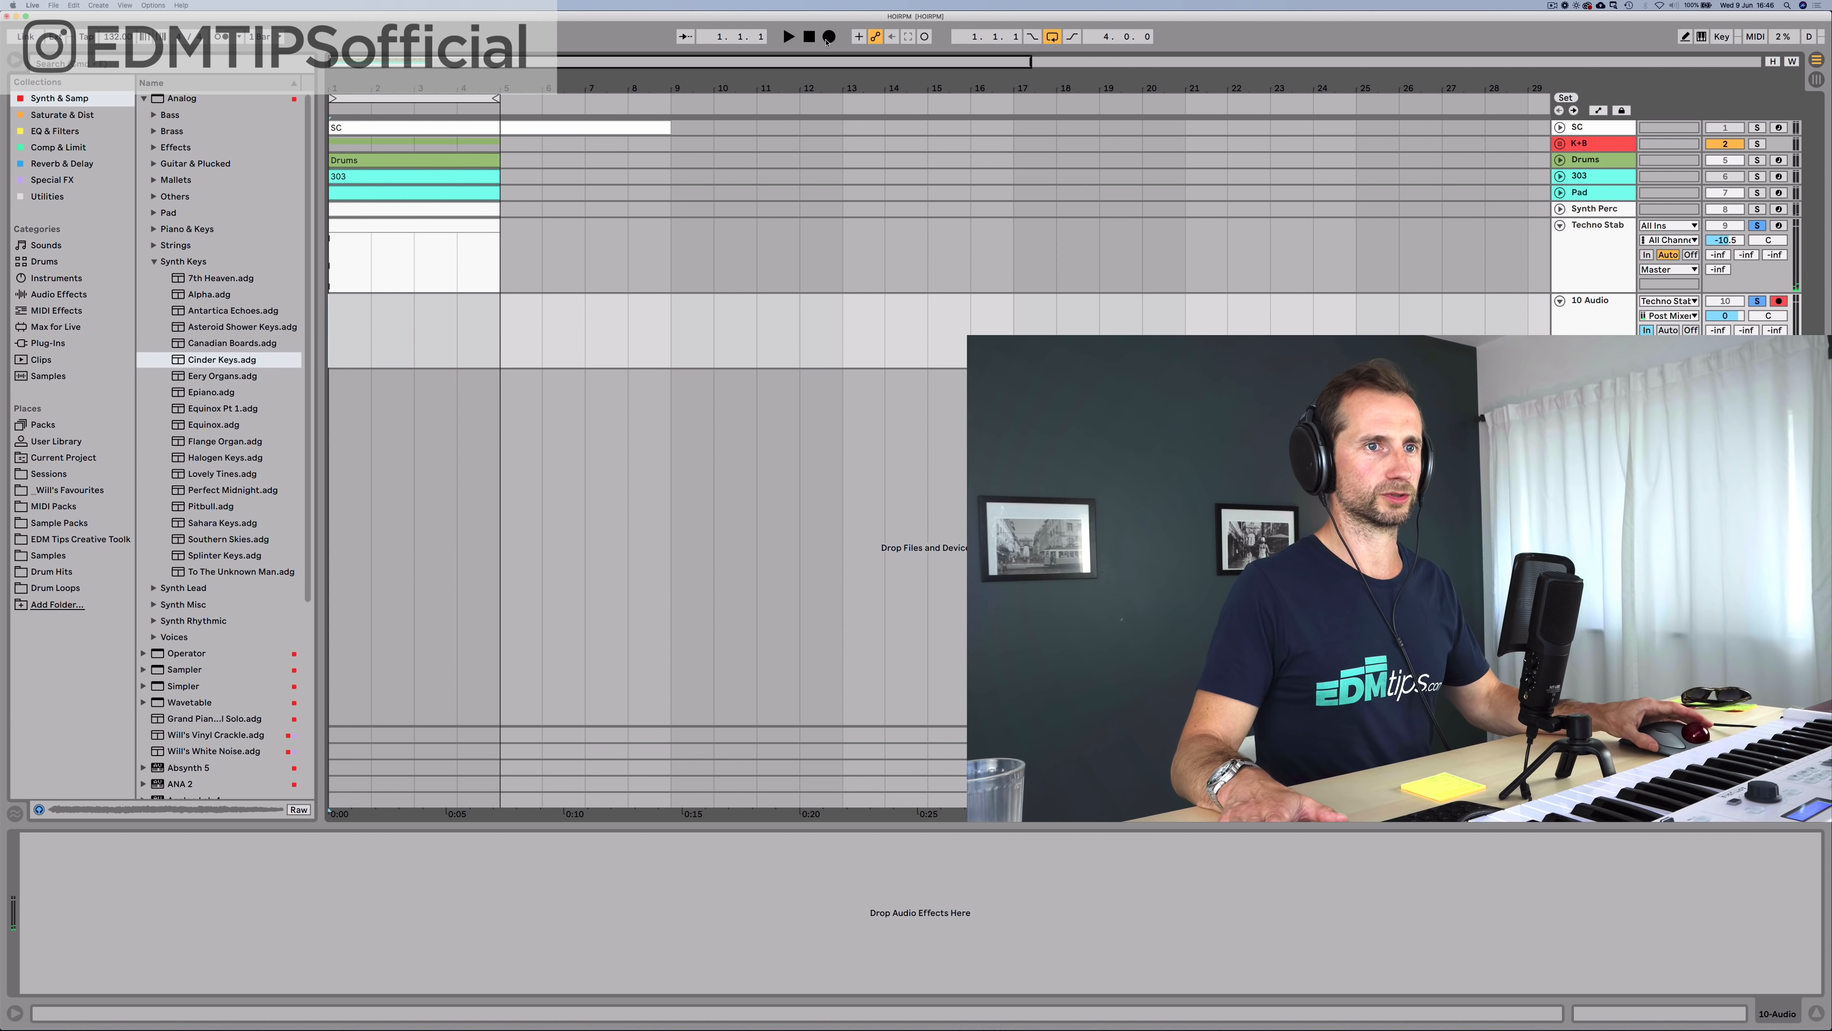
pyautogui.moveTo(1724, 240); pyautogui.dragTo(1725, 220)
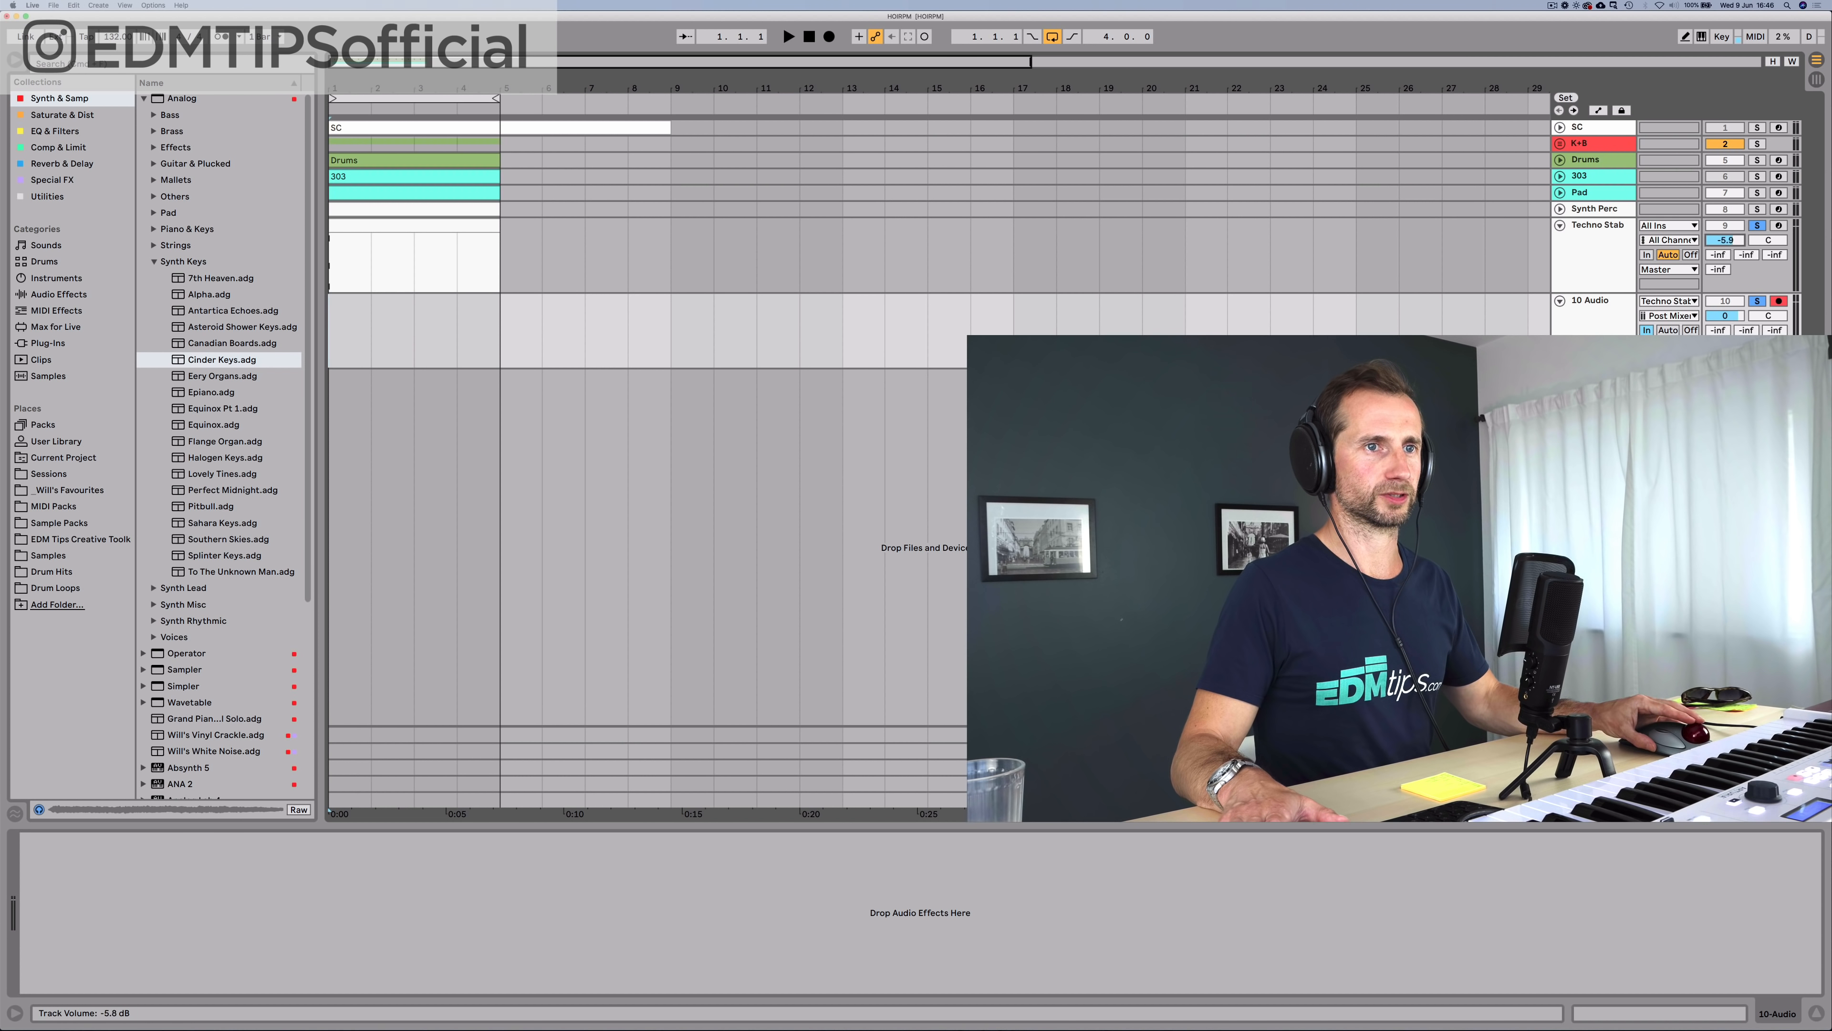
# Step: Record the Techno Stab chord with its full tail onto the armed audio track from bar 1
pyautogui.click(830, 36)
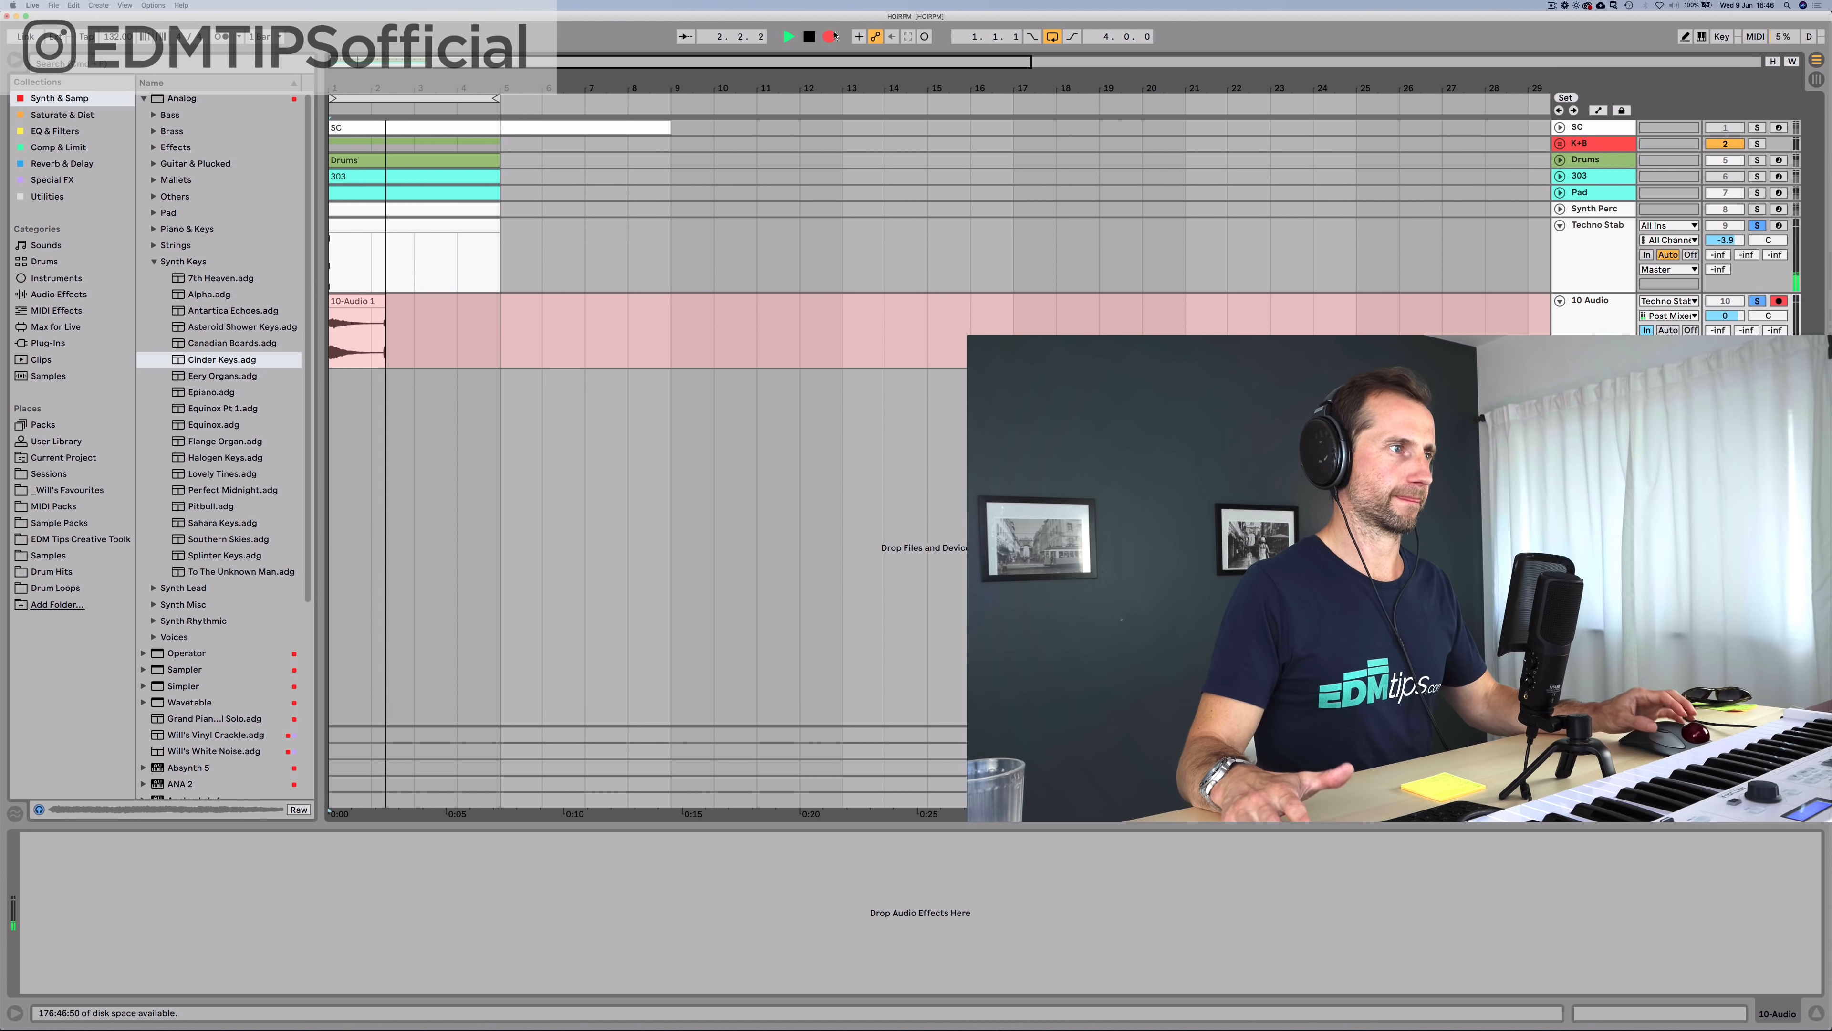
pyautogui.press('space')
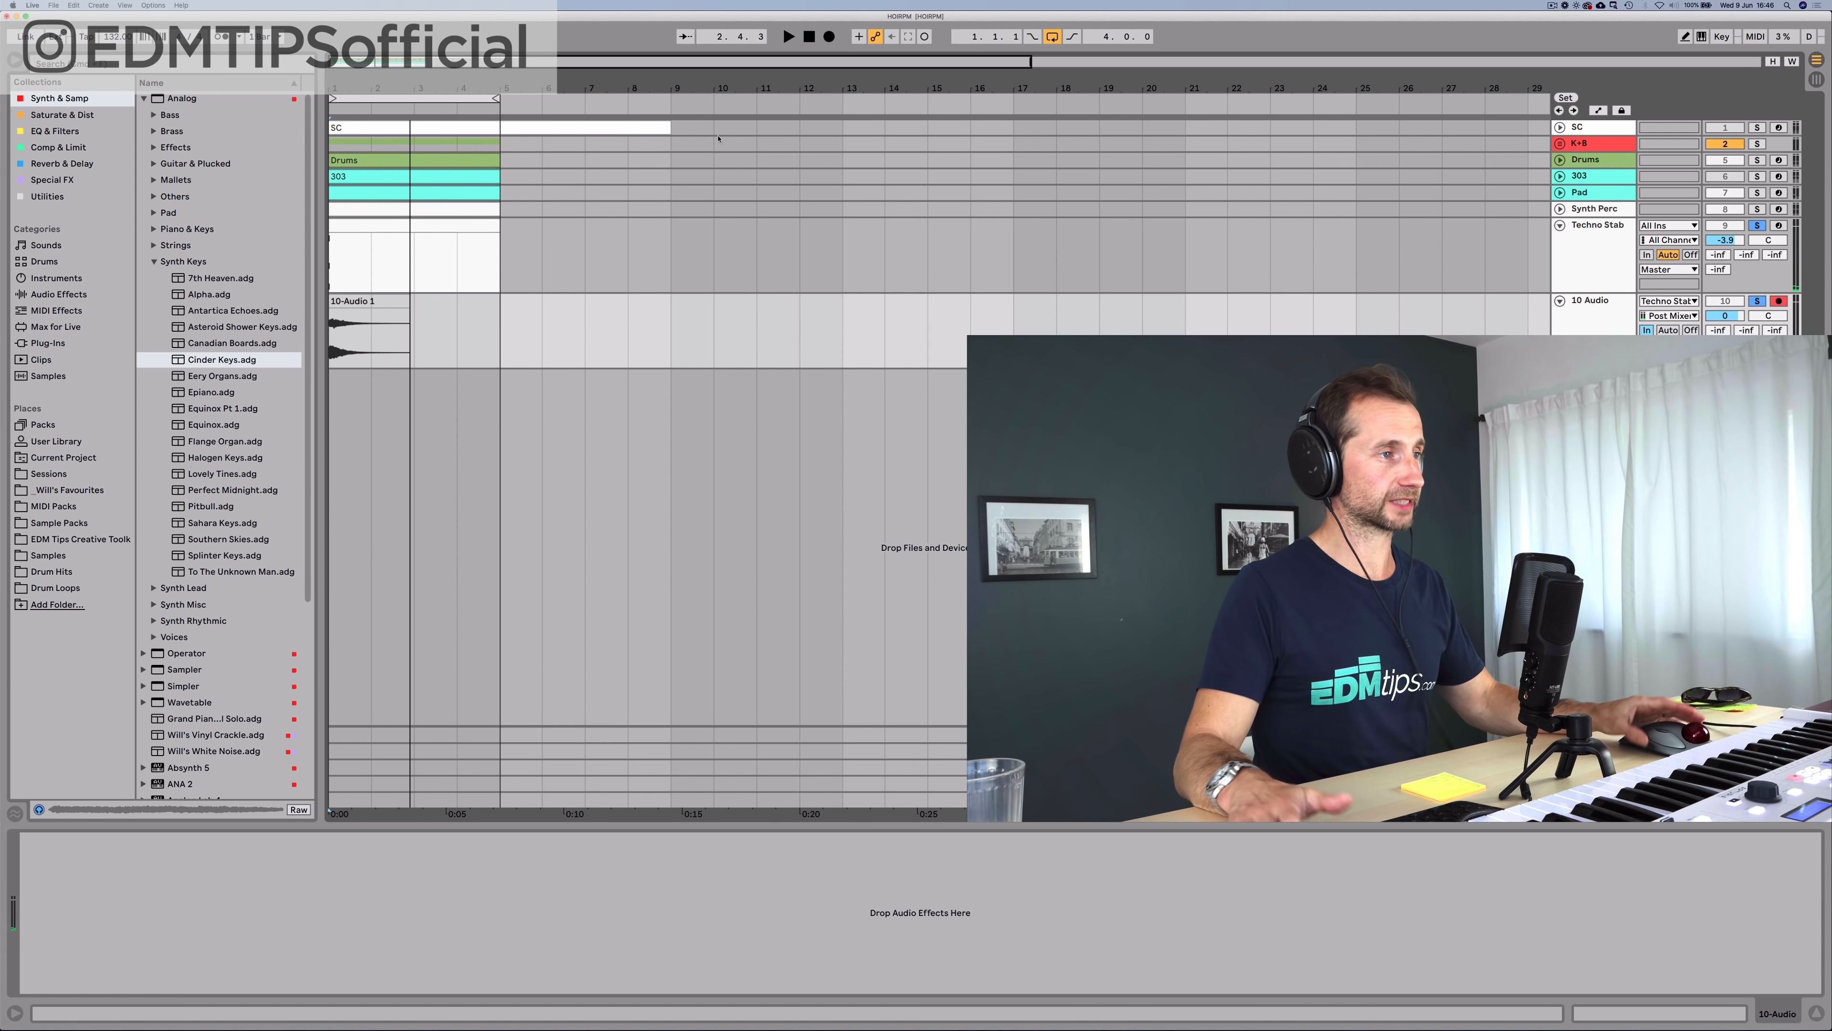
pyautogui.click(344, 306)
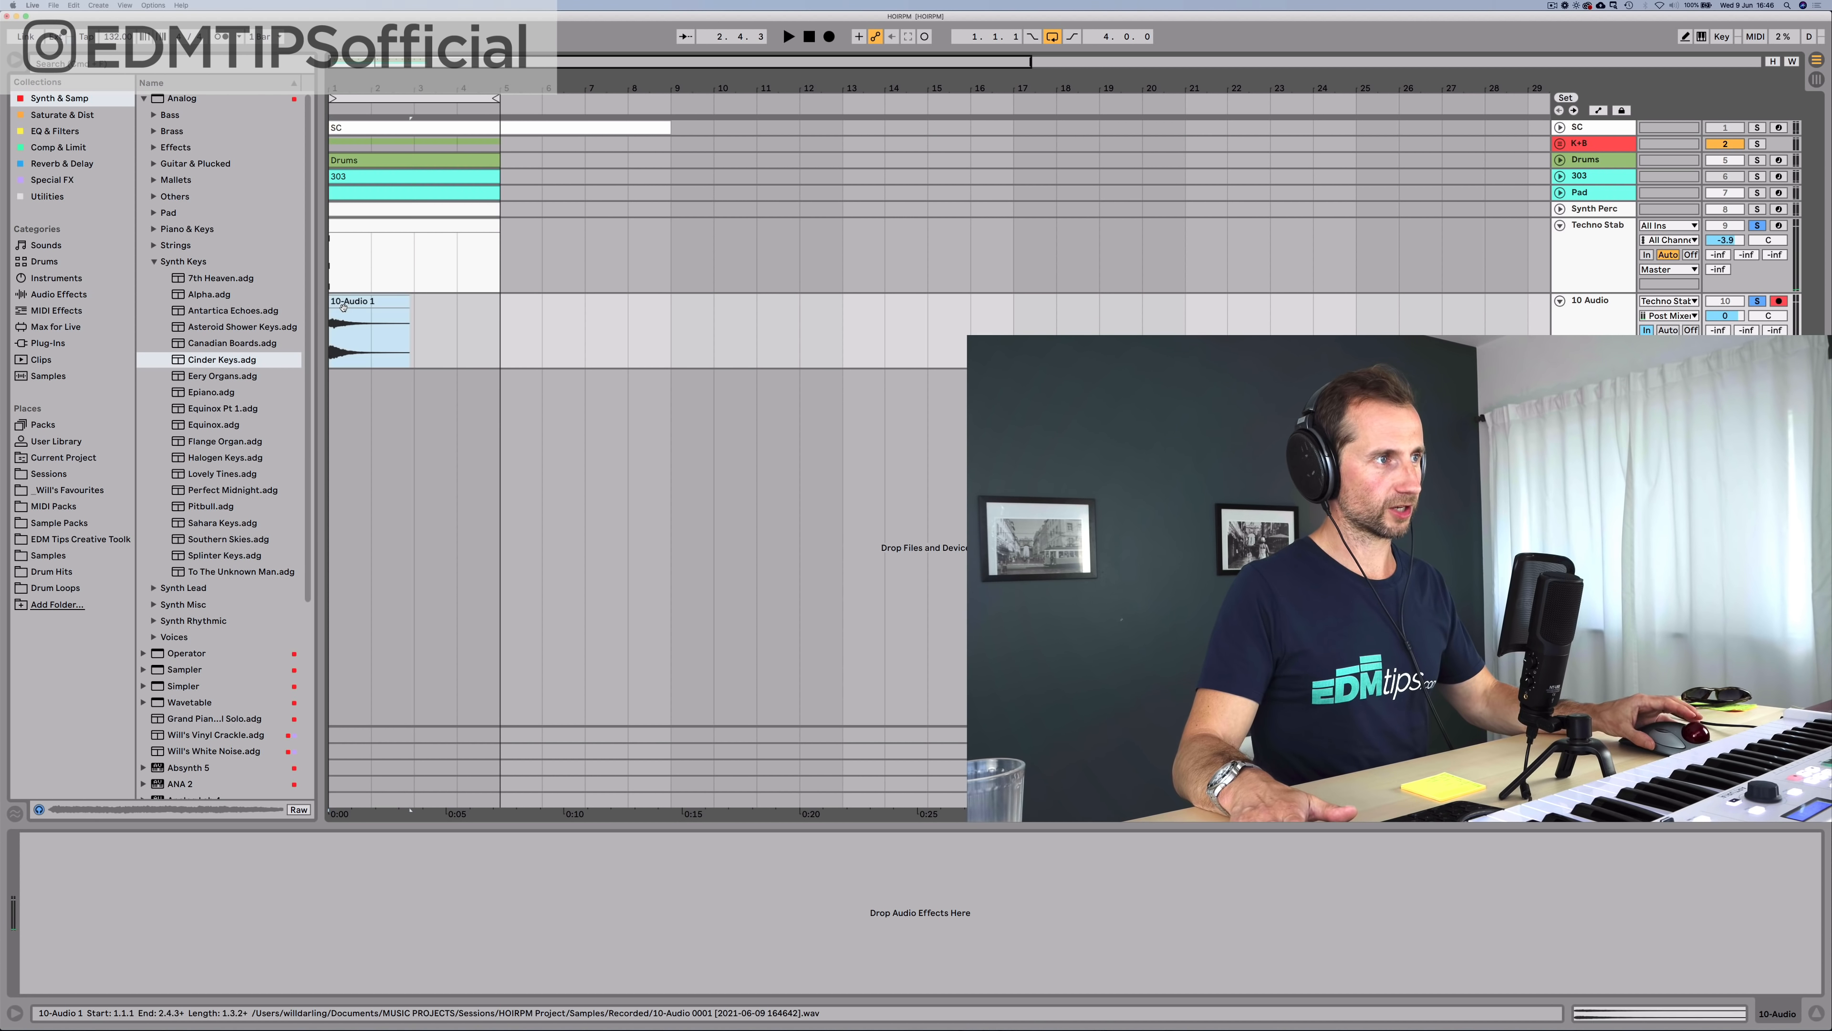
# Step: Delete the original Techno Stab track and insert a new MIDI track below the recorded audio track
pyautogui.click(1592, 259)
pyautogui.press('BackSpace')
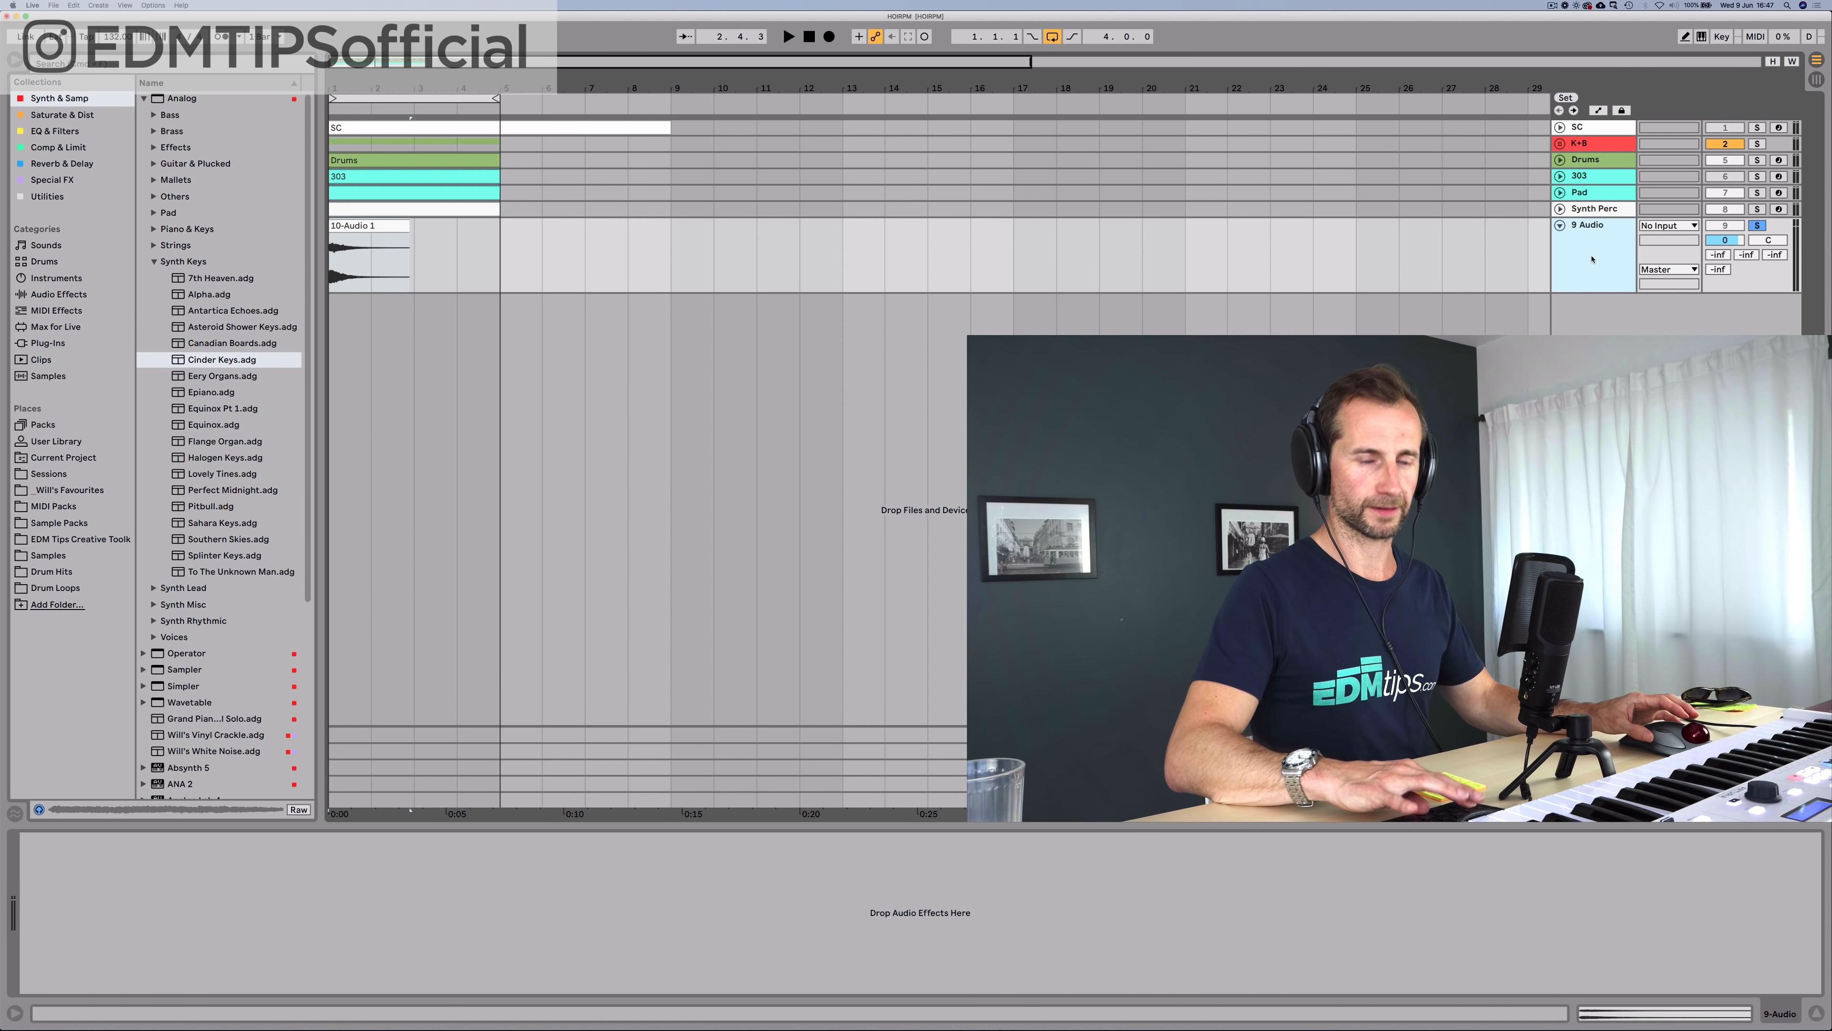
pyautogui.press('super+shift+t')
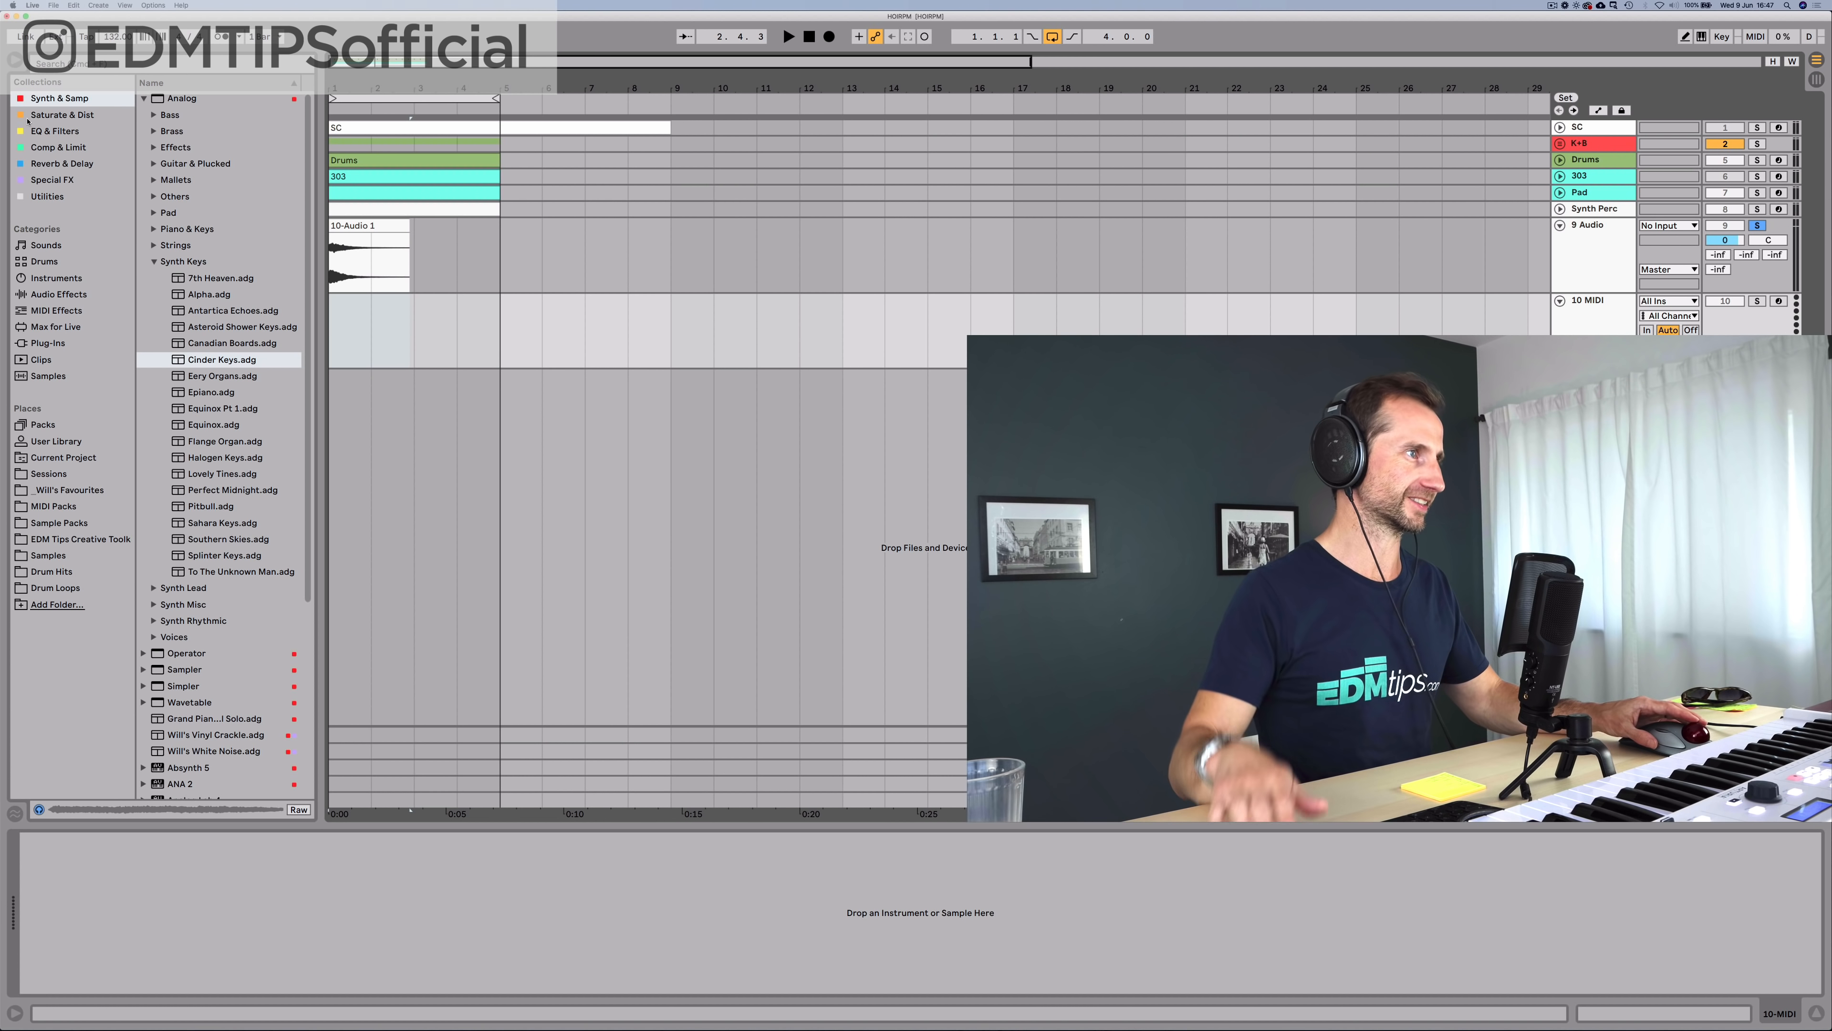
# Step: Load Simpler from the Synth & Samp collection onto the new MIDI track
pyautogui.click(58, 114)
pyautogui.click(59, 97)
pyautogui.click(144, 98)
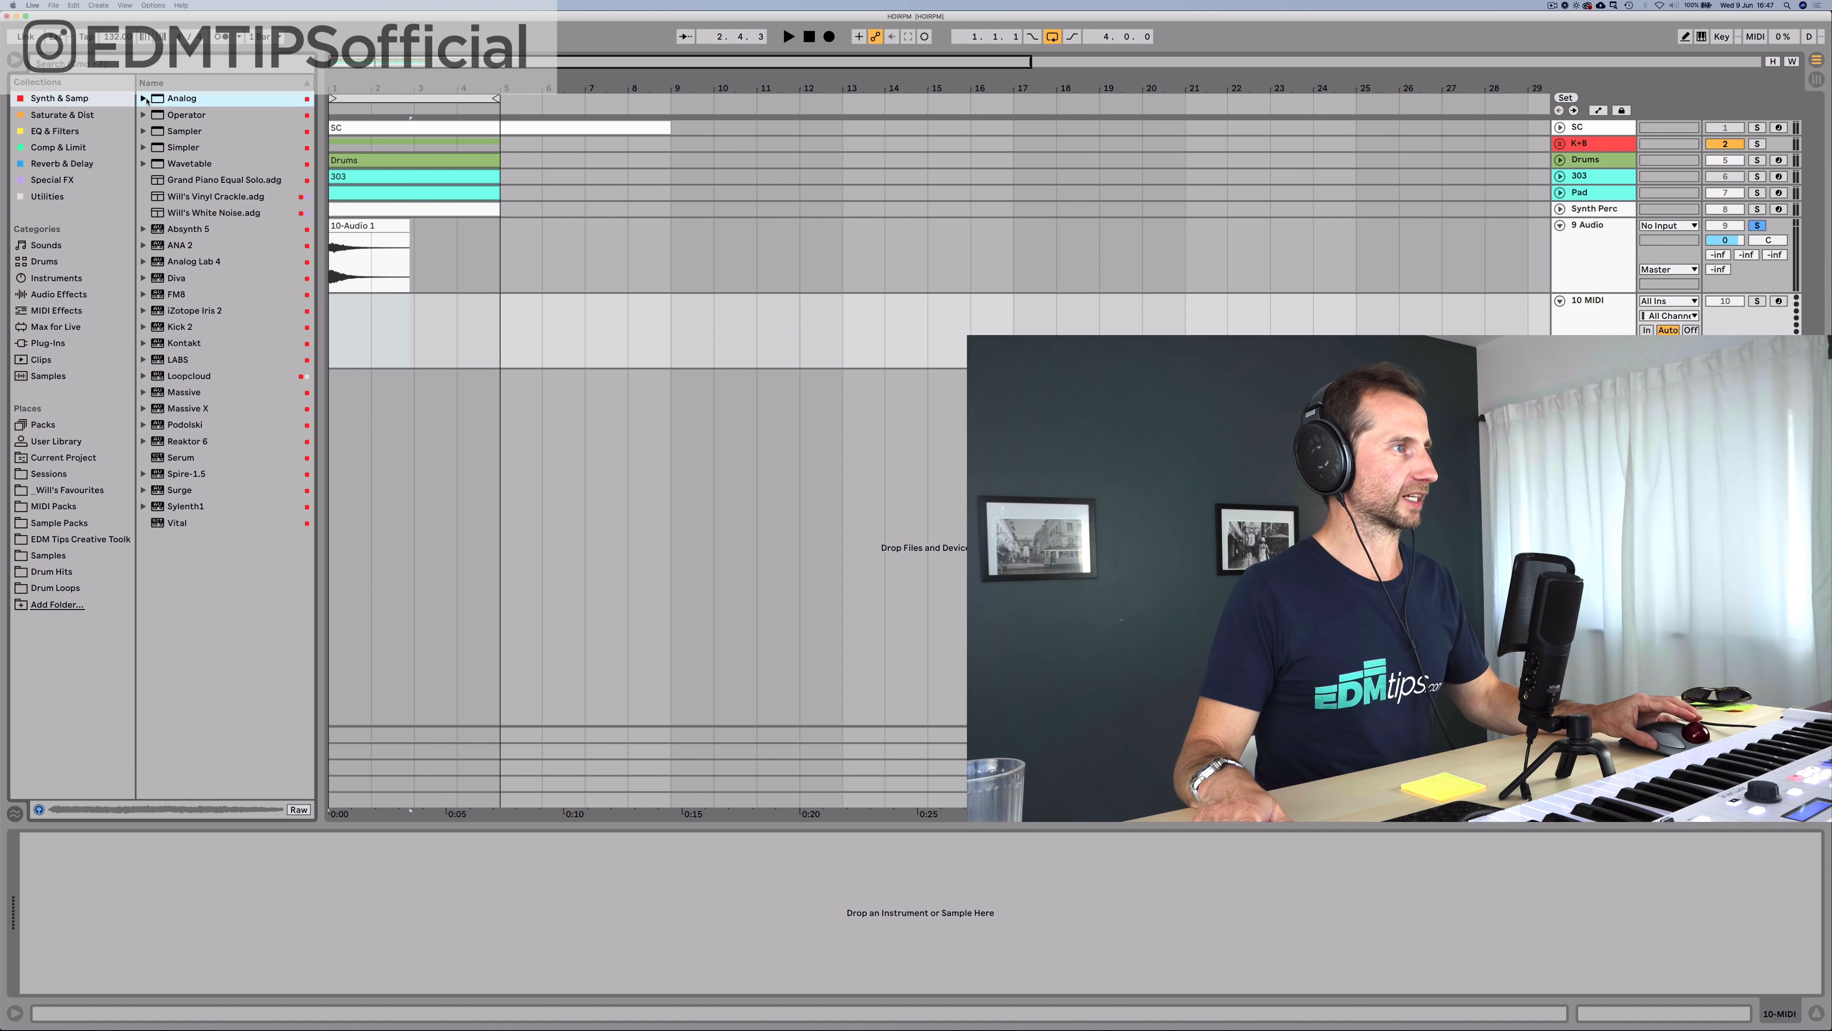
pyautogui.click(177, 150)
pyautogui.moveTo(178, 154); pyautogui.dragTo(400, 337)
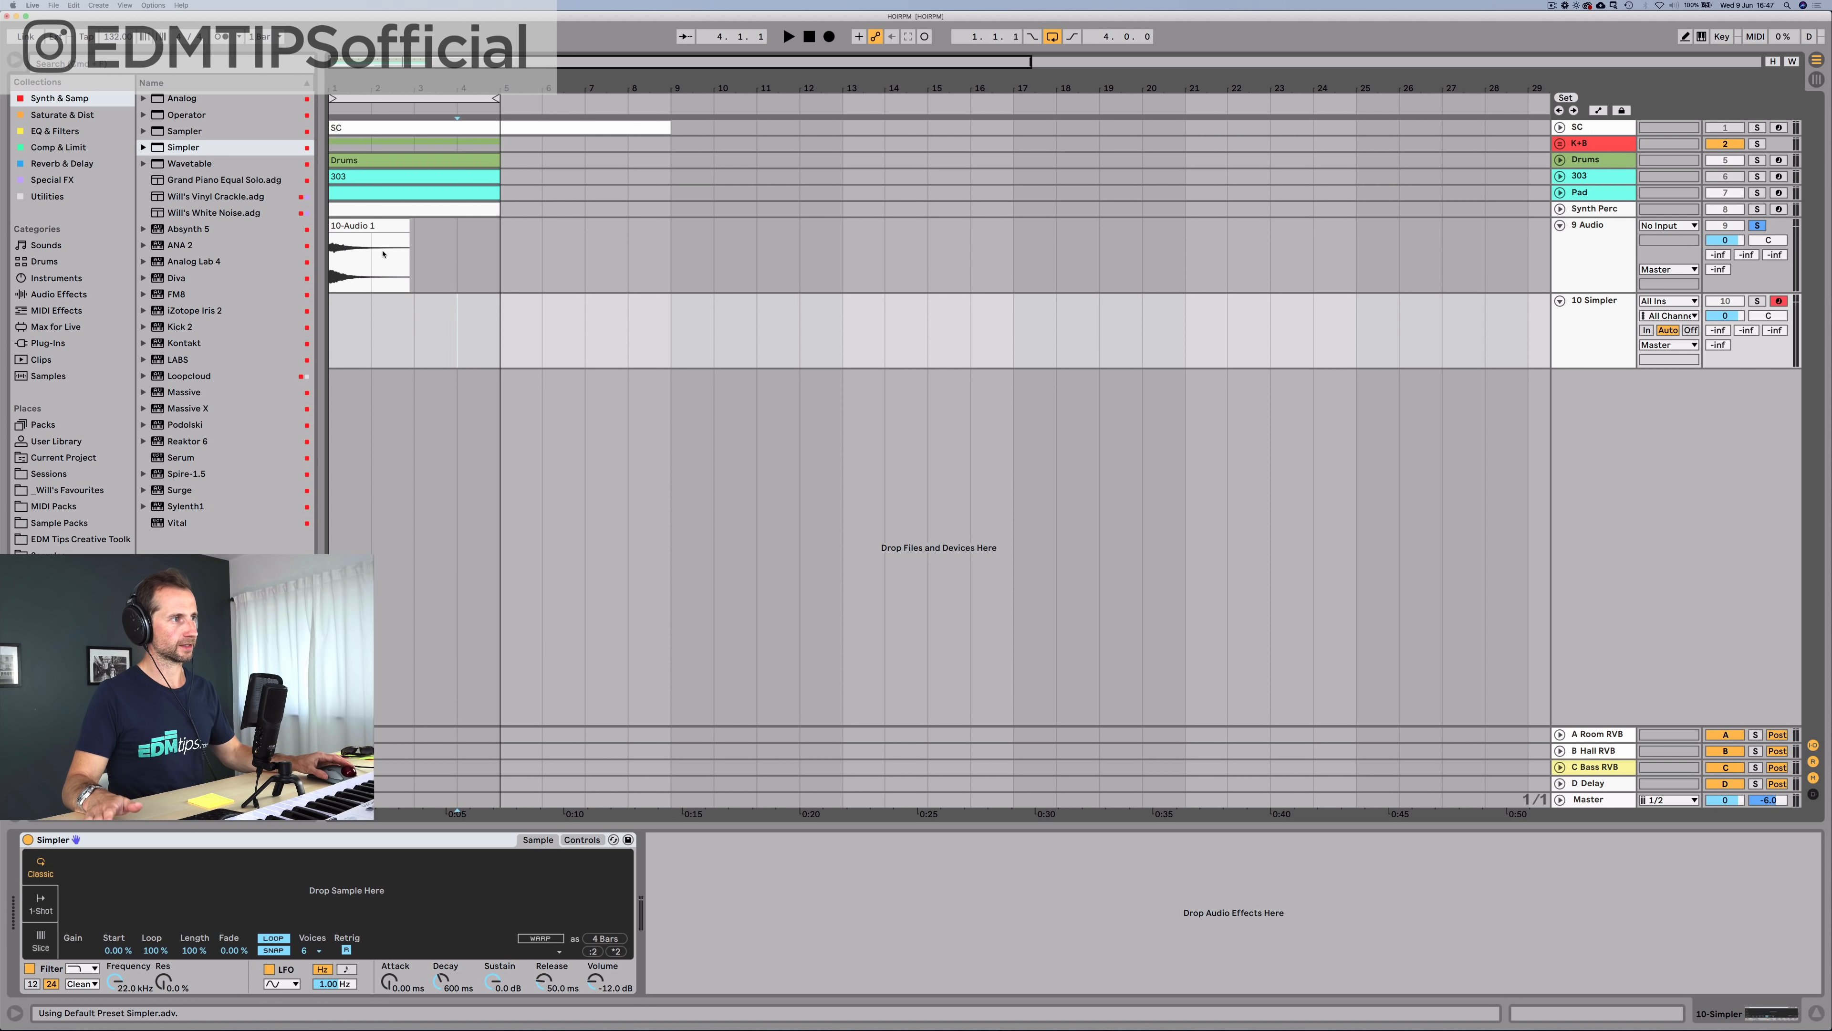
# Step: Load the recorded stab clip into Simpler as its sample
pyautogui.click(373, 228)
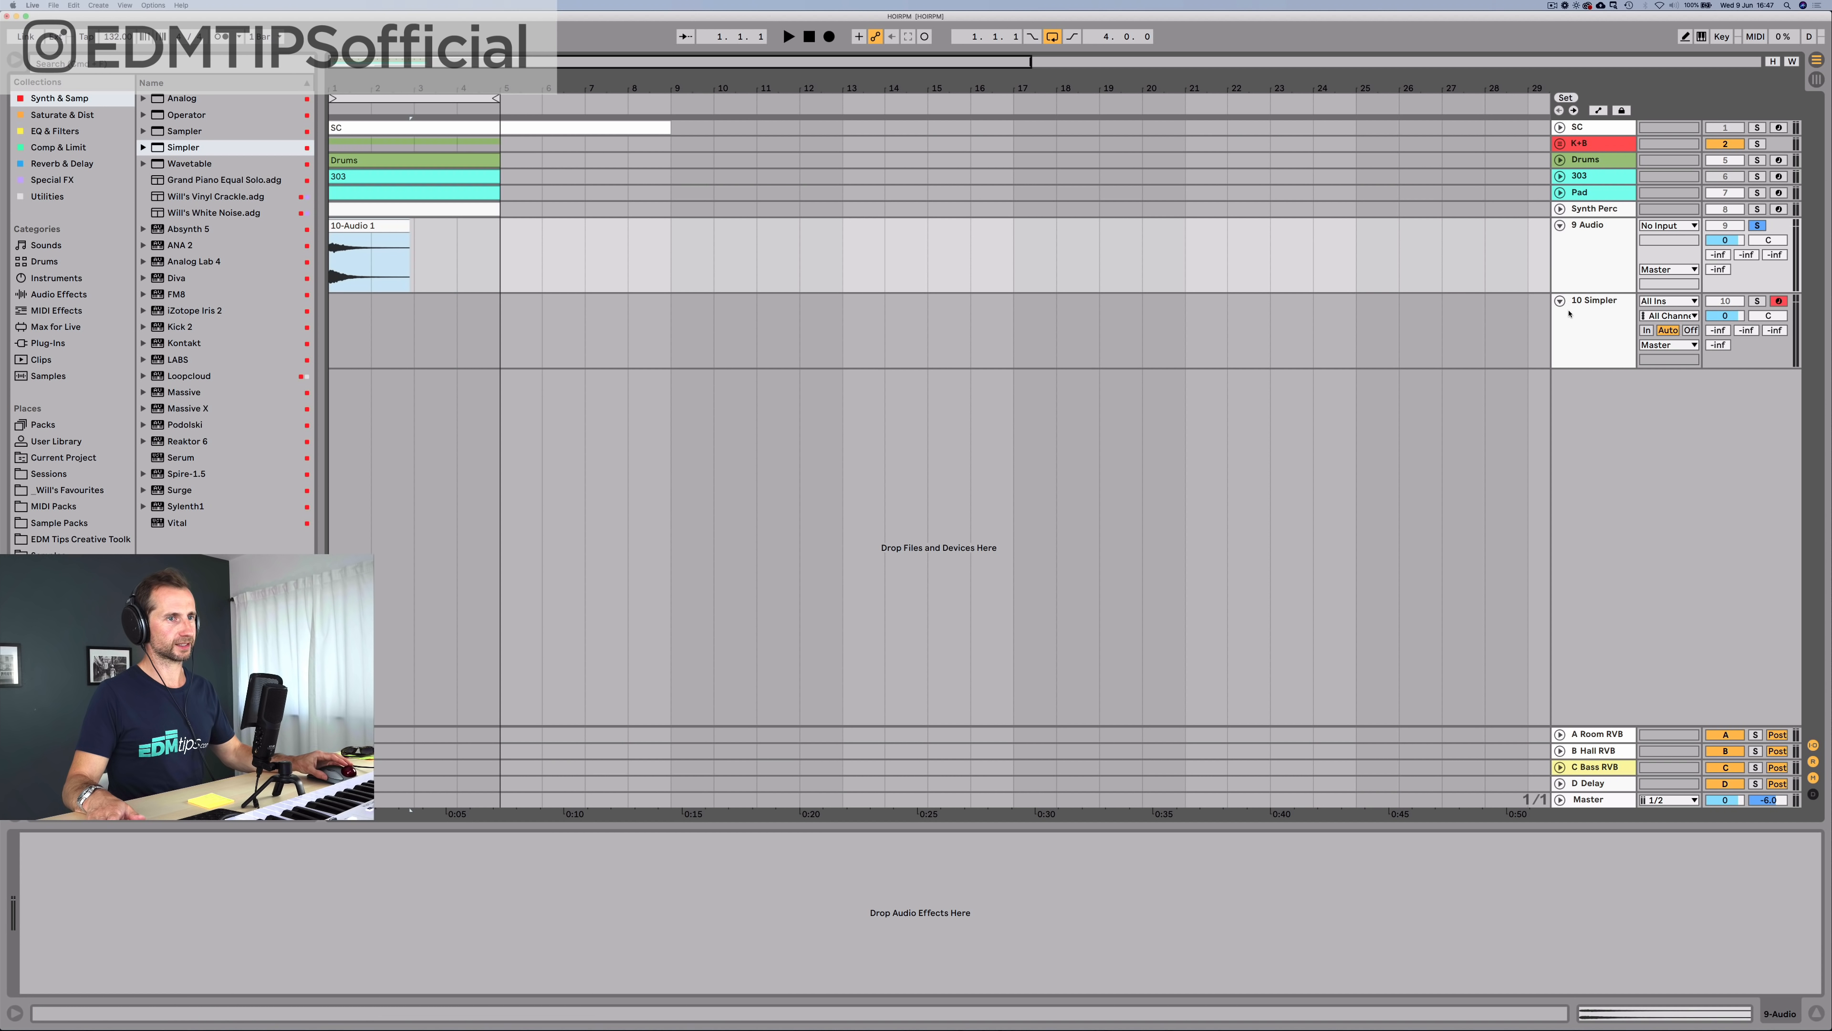
pyautogui.click(1596, 301)
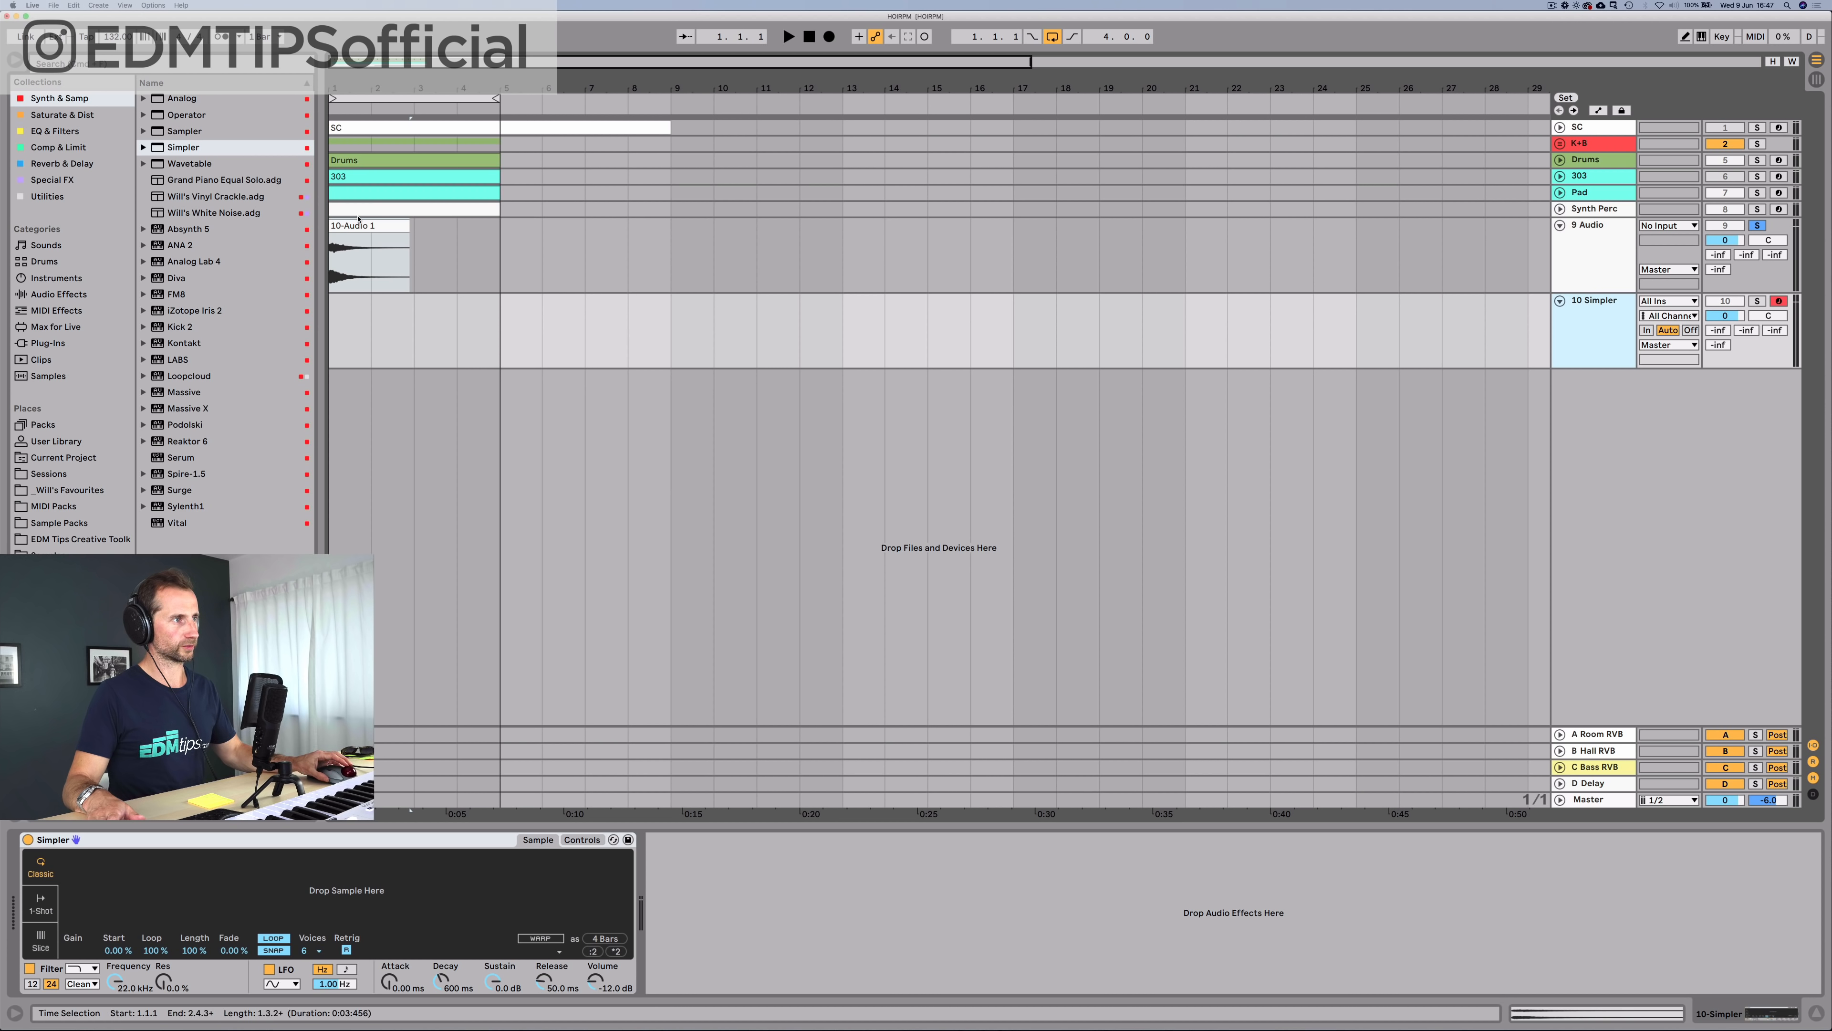
pyautogui.moveTo(365, 225); pyautogui.dragTo(345, 893)
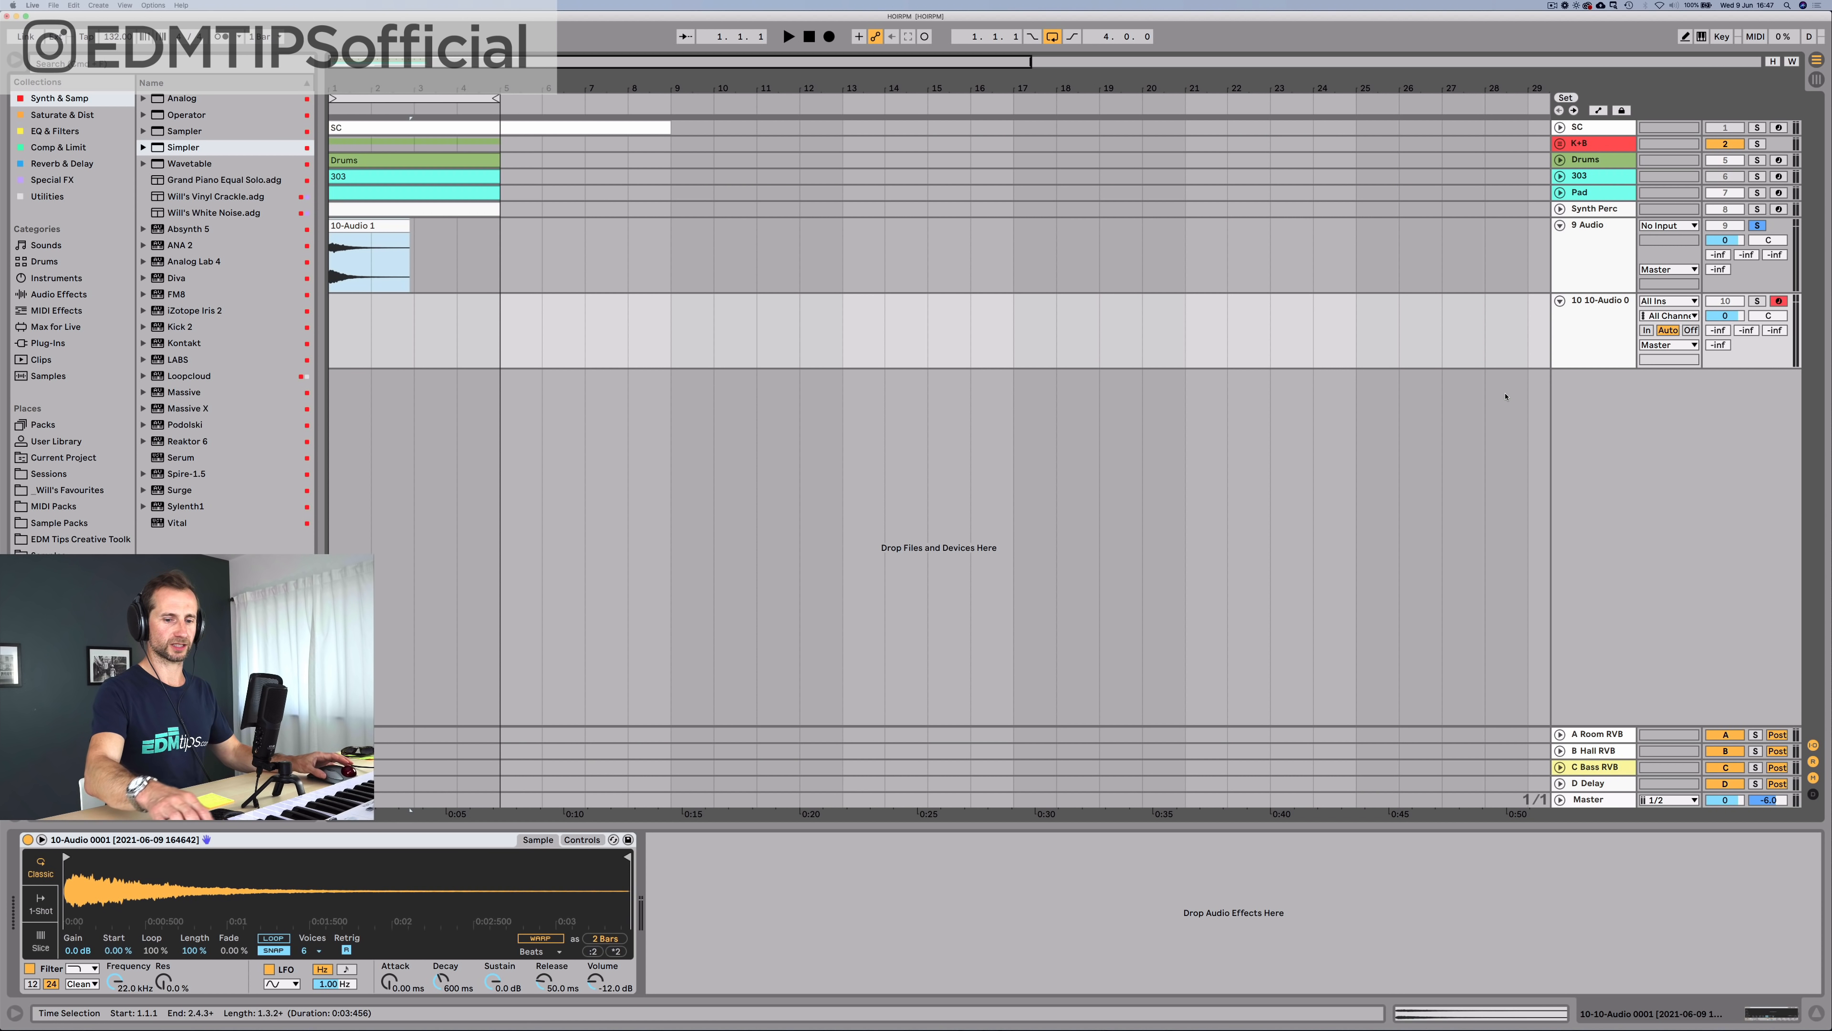
# Step: Solo the Simpler track and delete the audio track holding the recorded stab
pyautogui.click(1755, 301)
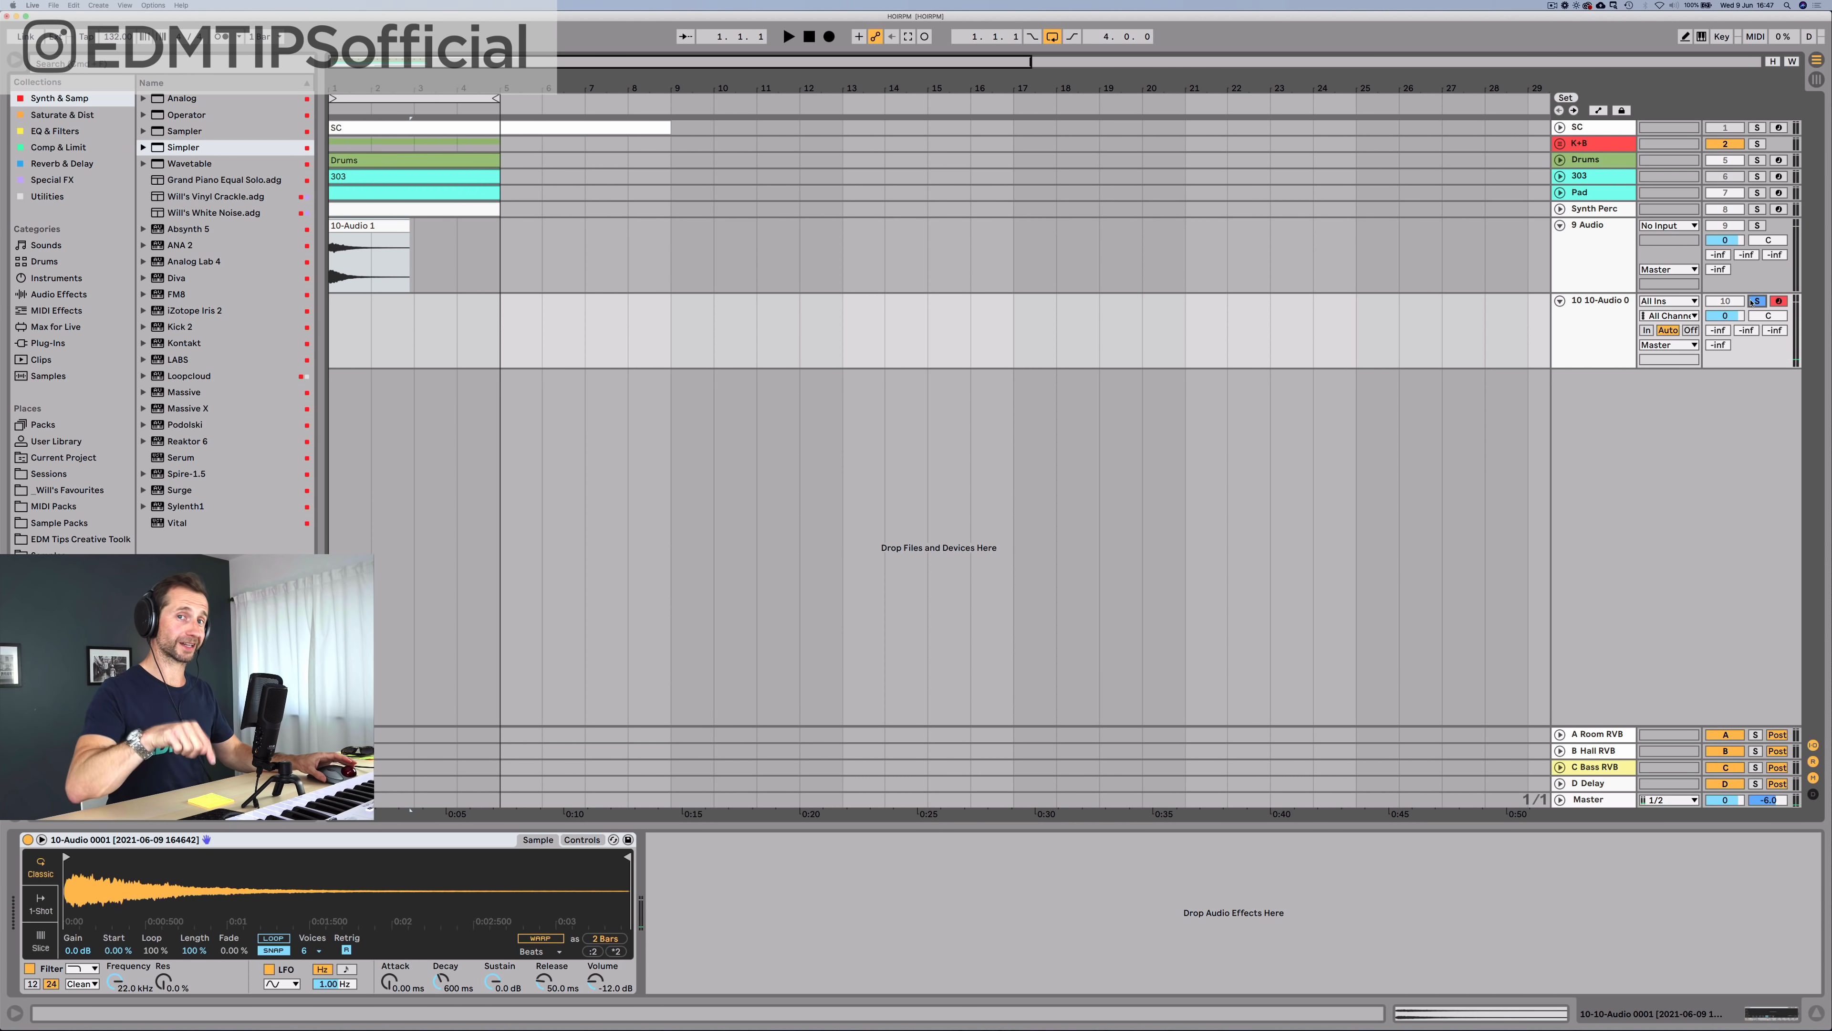
pyautogui.click(1753, 302)
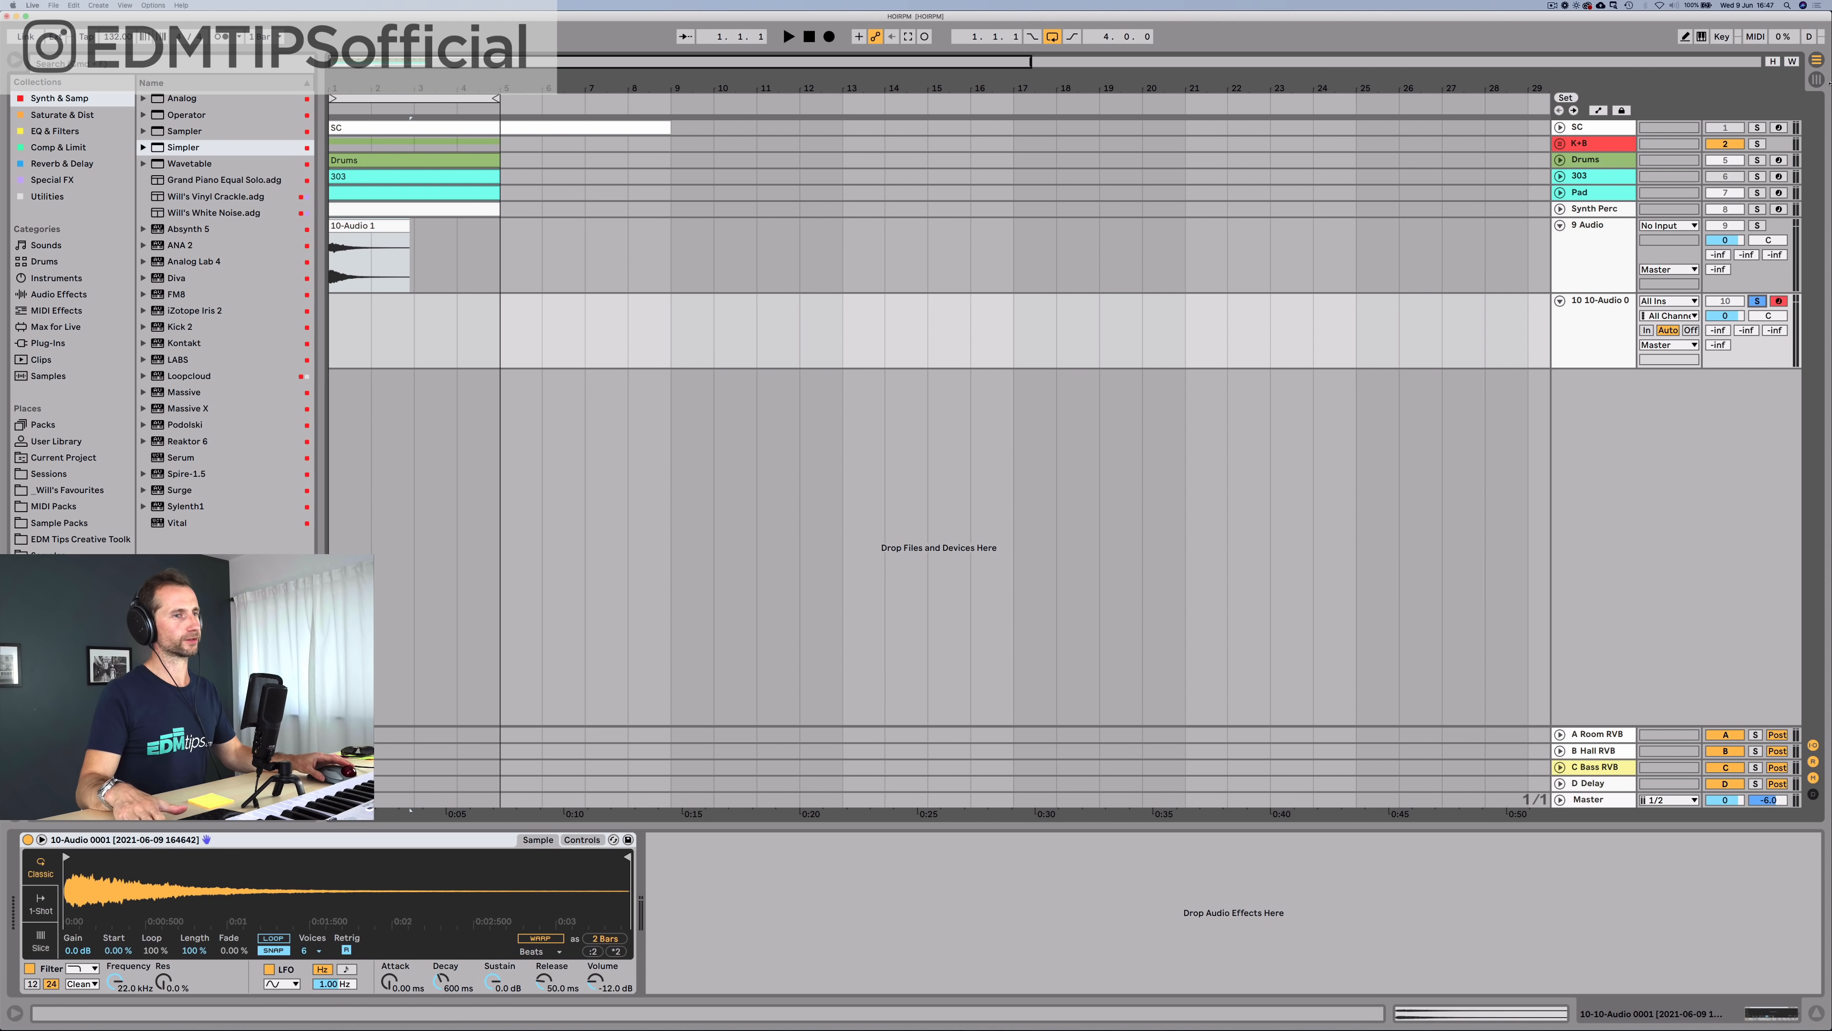
pyautogui.click(1596, 248)
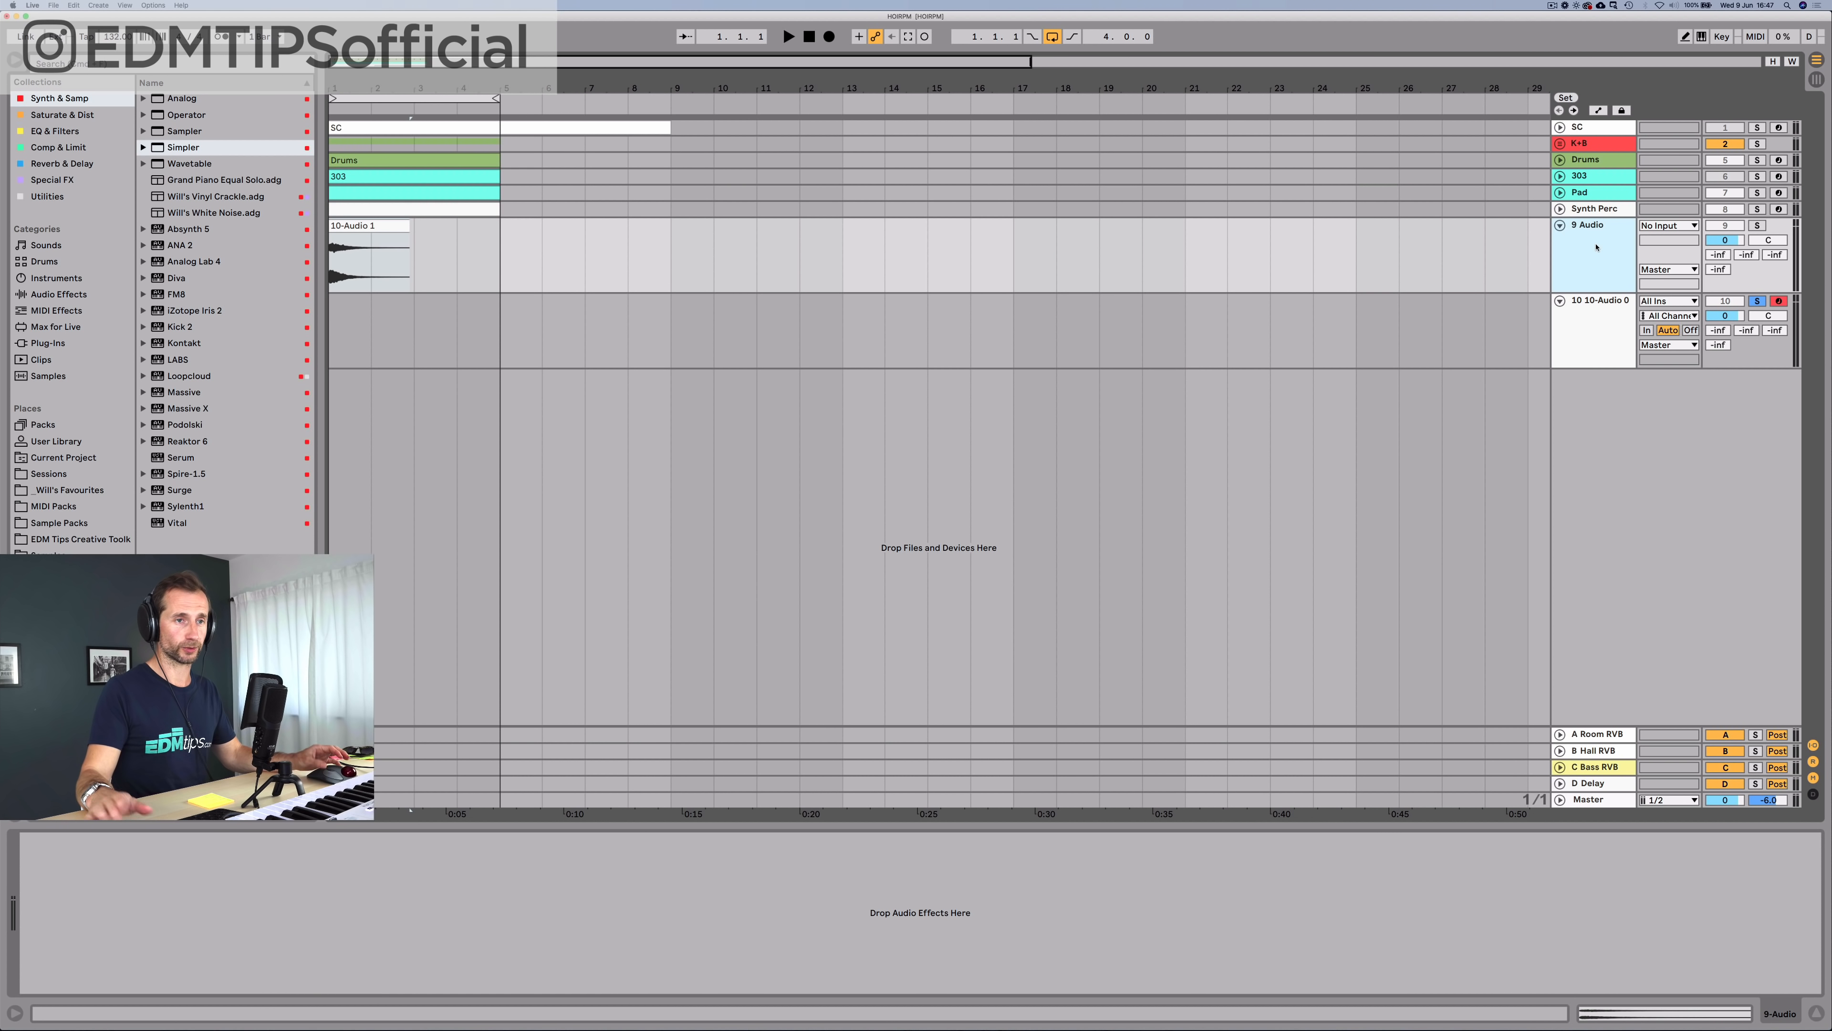
pyautogui.press('Delete')
# Step: Rename the Simpler track Techno Stab and colour it turquoise like the 303 and Pad tracks
pyautogui.press('super+r')
pyautogui.write('Tech')
pyautogui.press('Return')
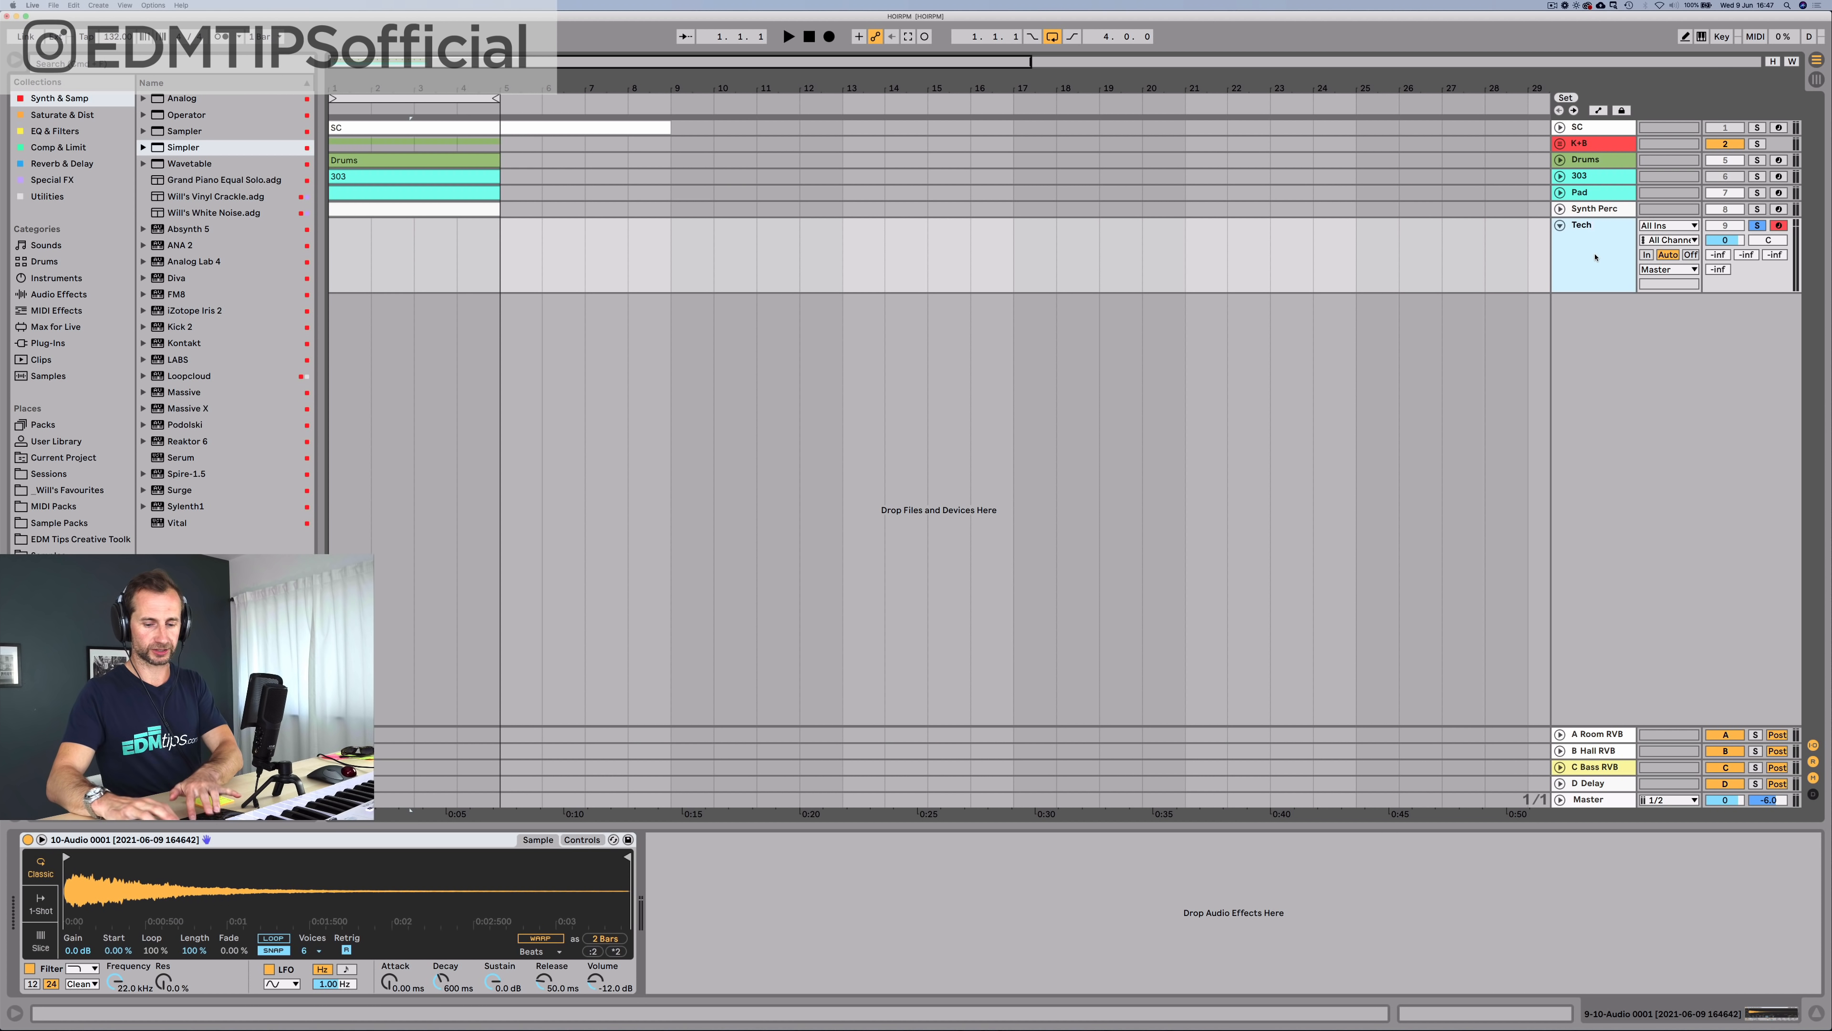
pyautogui.write('no Stab\\')
pyautogui.press('Return')
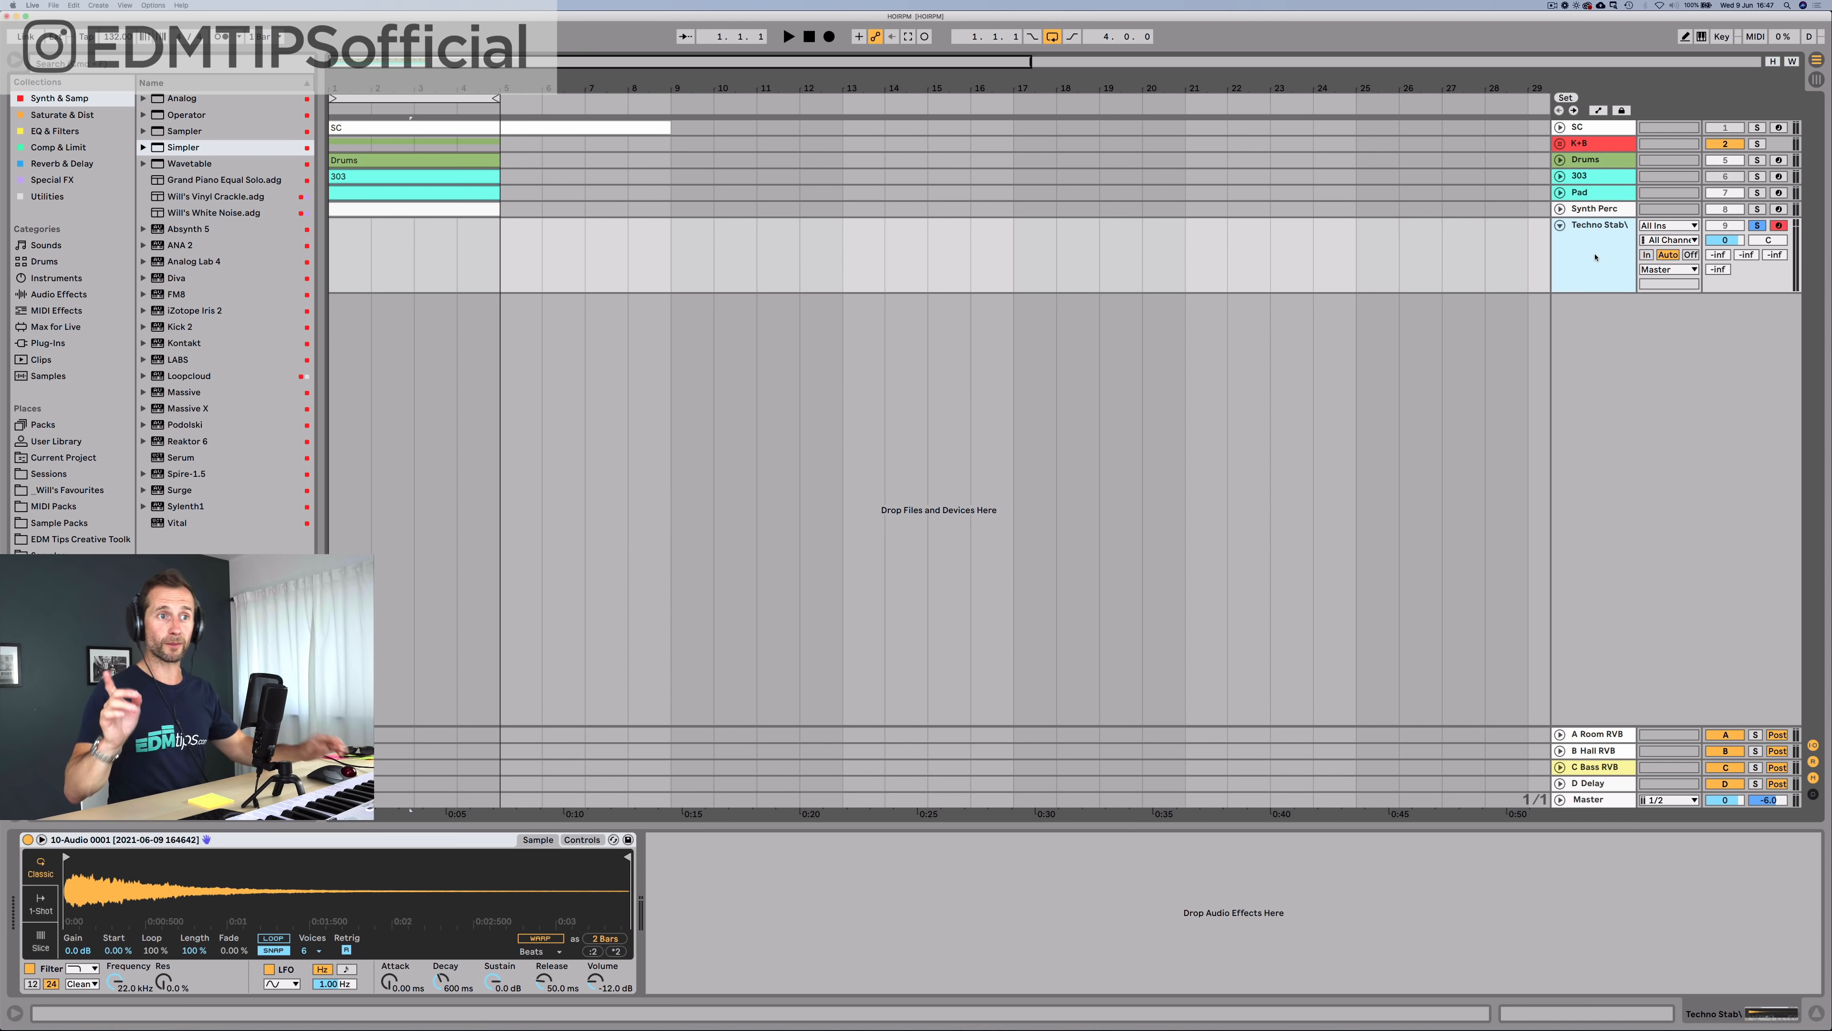
pyautogui.press('super+r')
pyautogui.press('Right')
pyautogui.press('BackSpace')
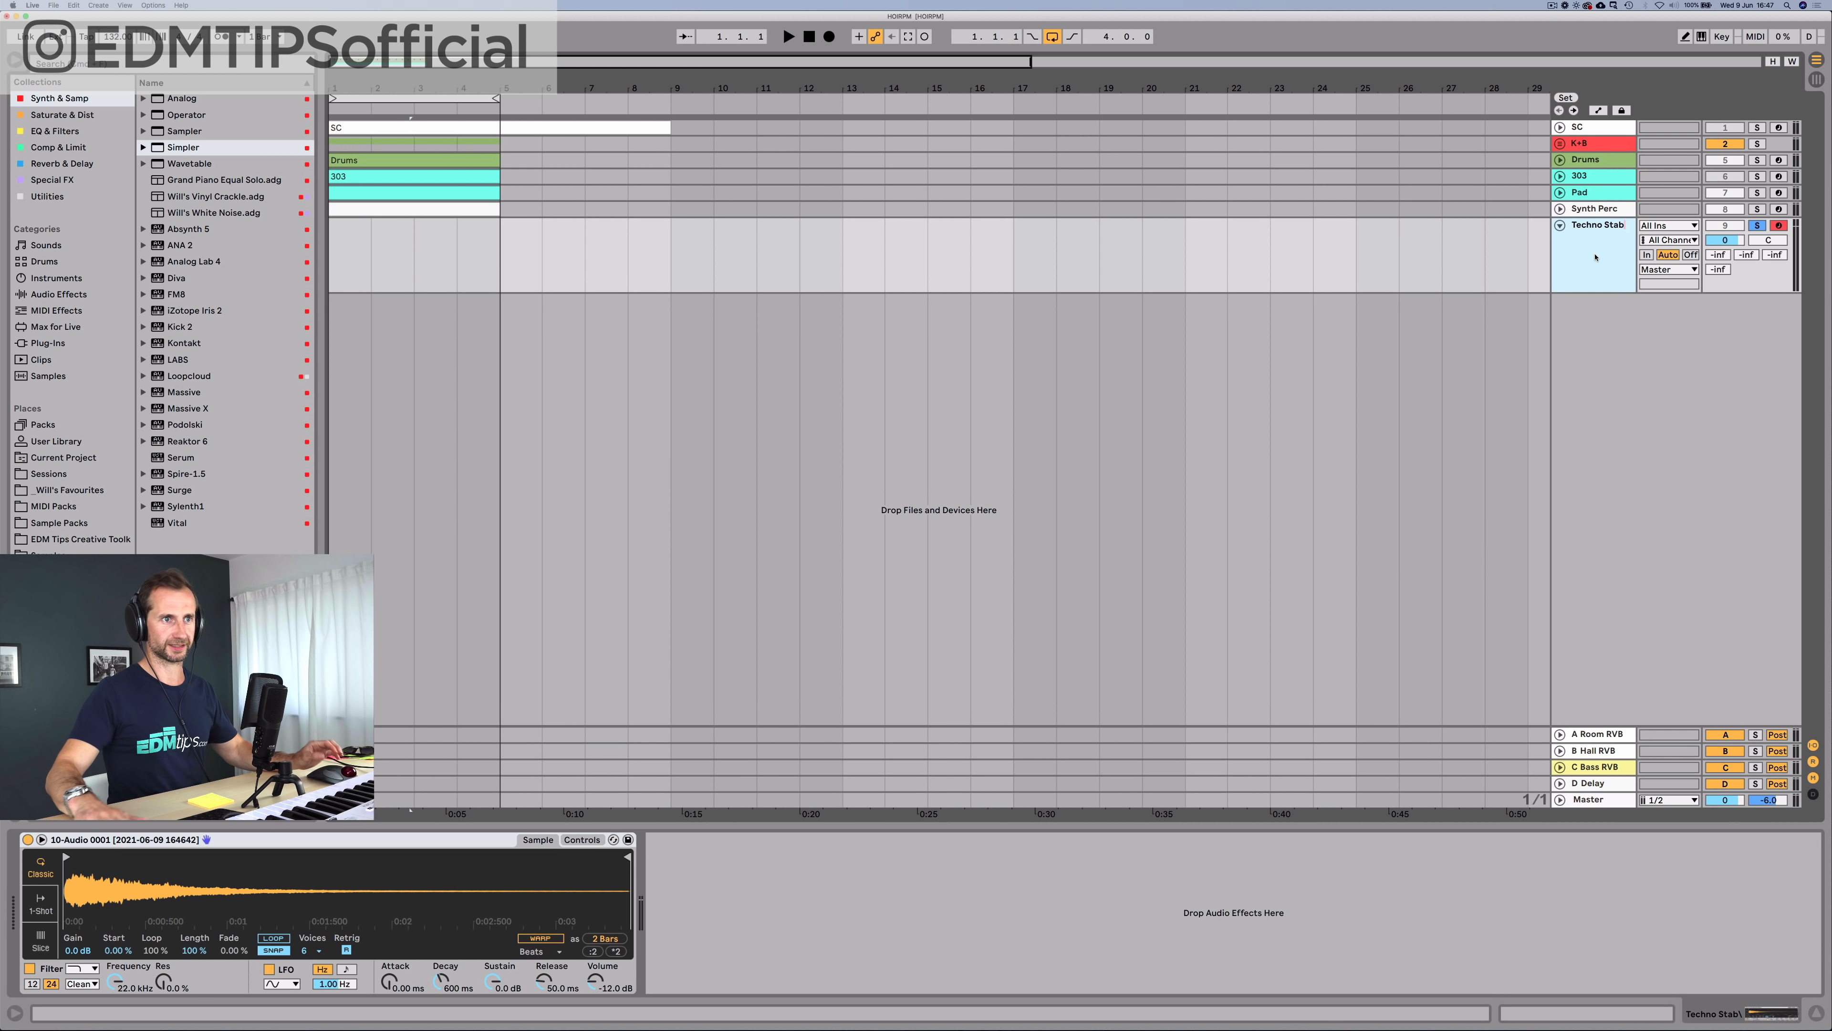
pyautogui.press('Return')
pyautogui.rightClick(1595, 258)
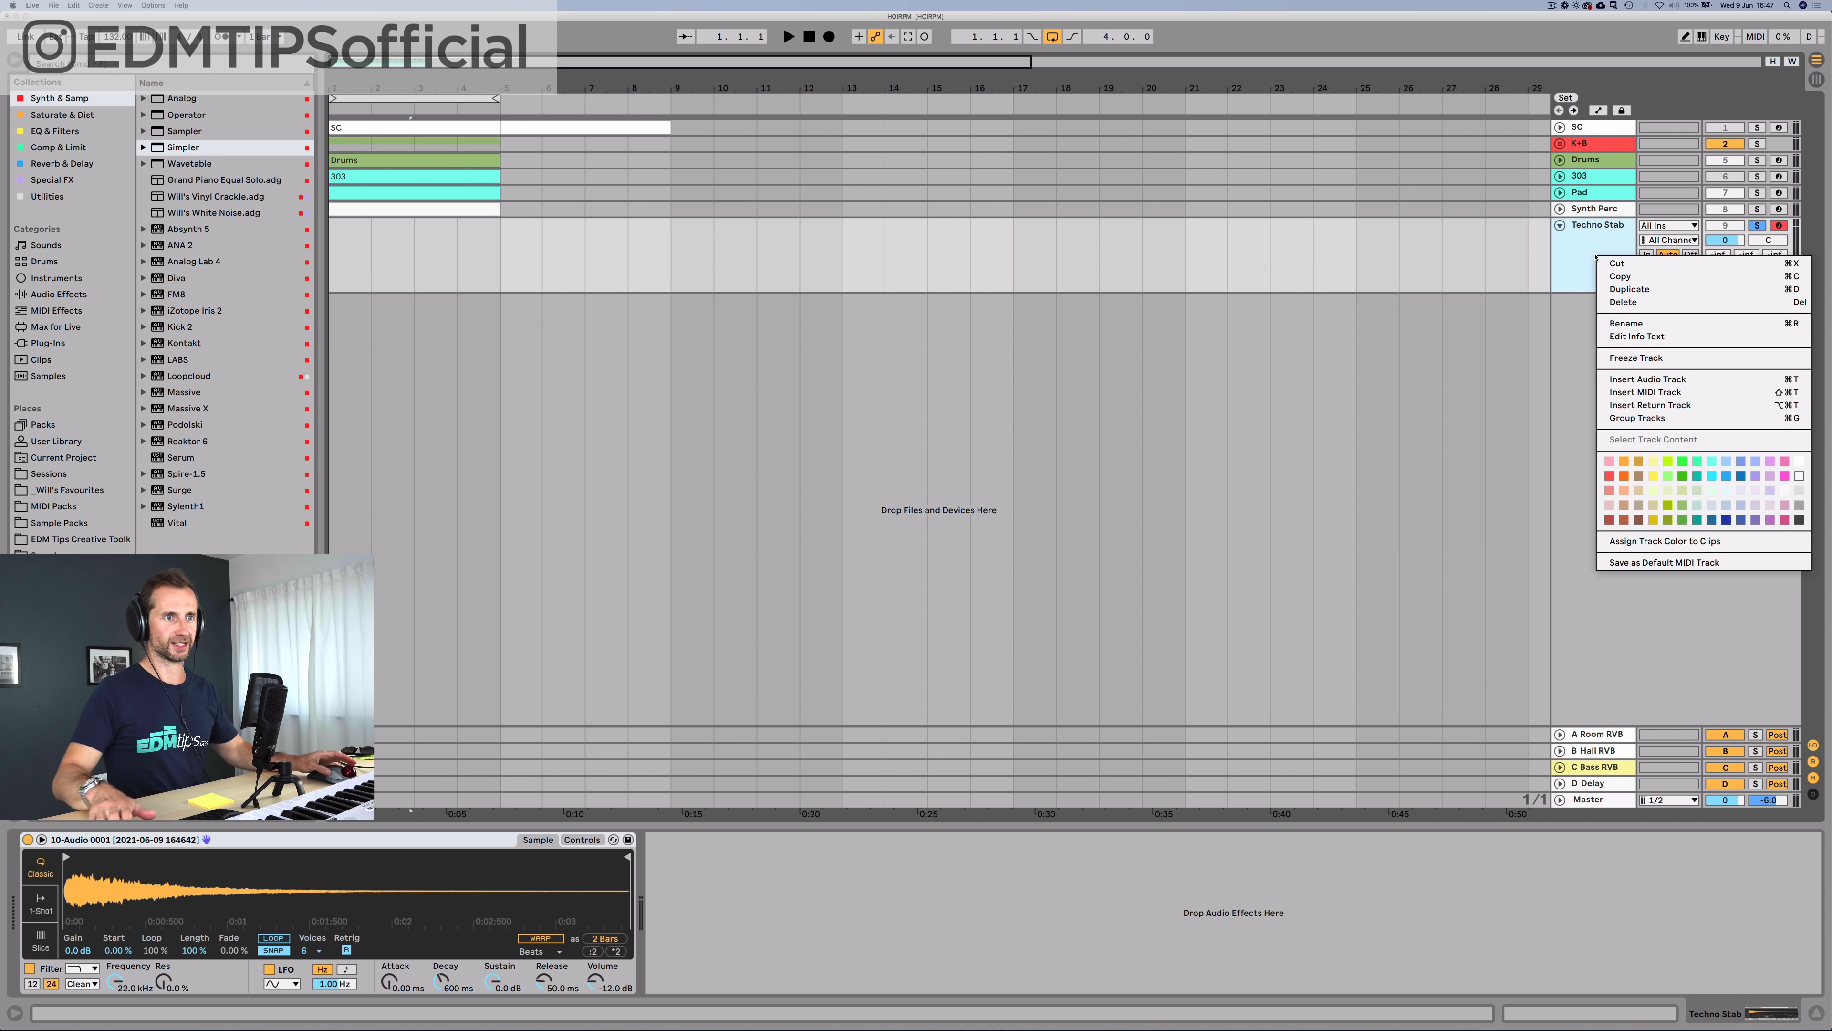
pyautogui.click(1710, 463)
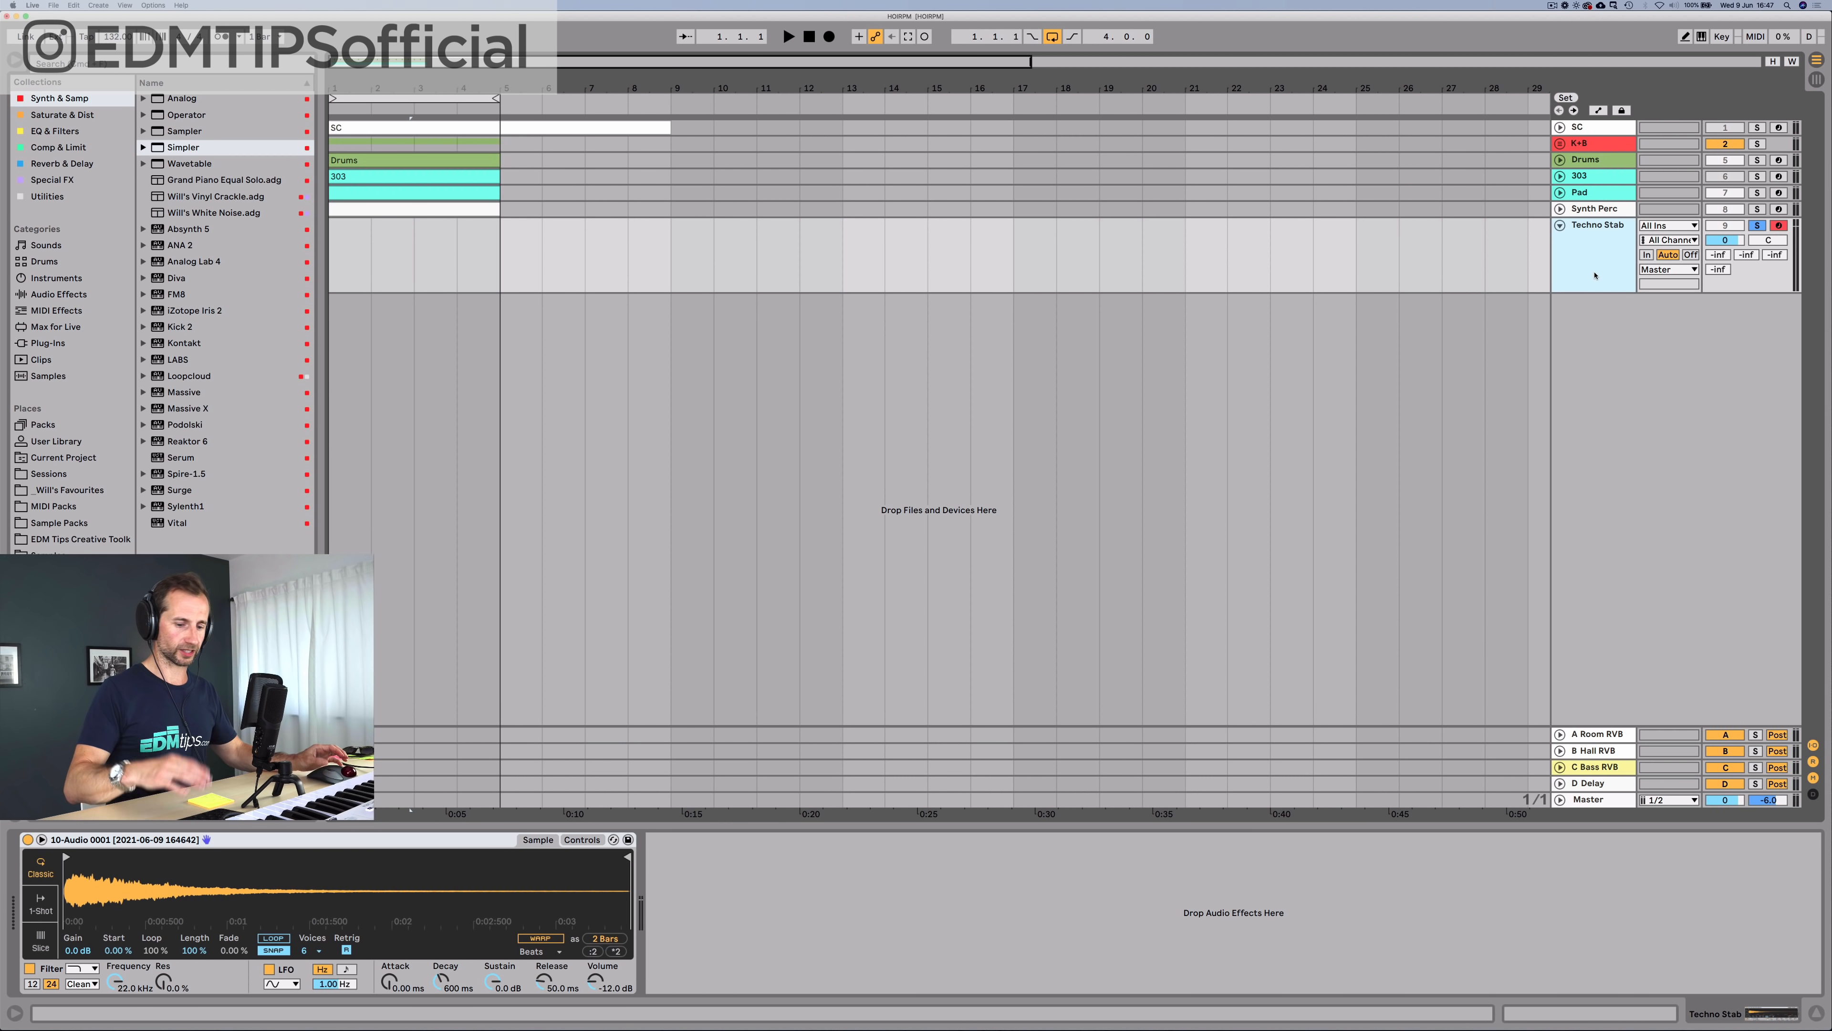
# Step: Colour the Synth Perc track and its clips green and move the track directly below Drums
pyautogui.click(1585, 213)
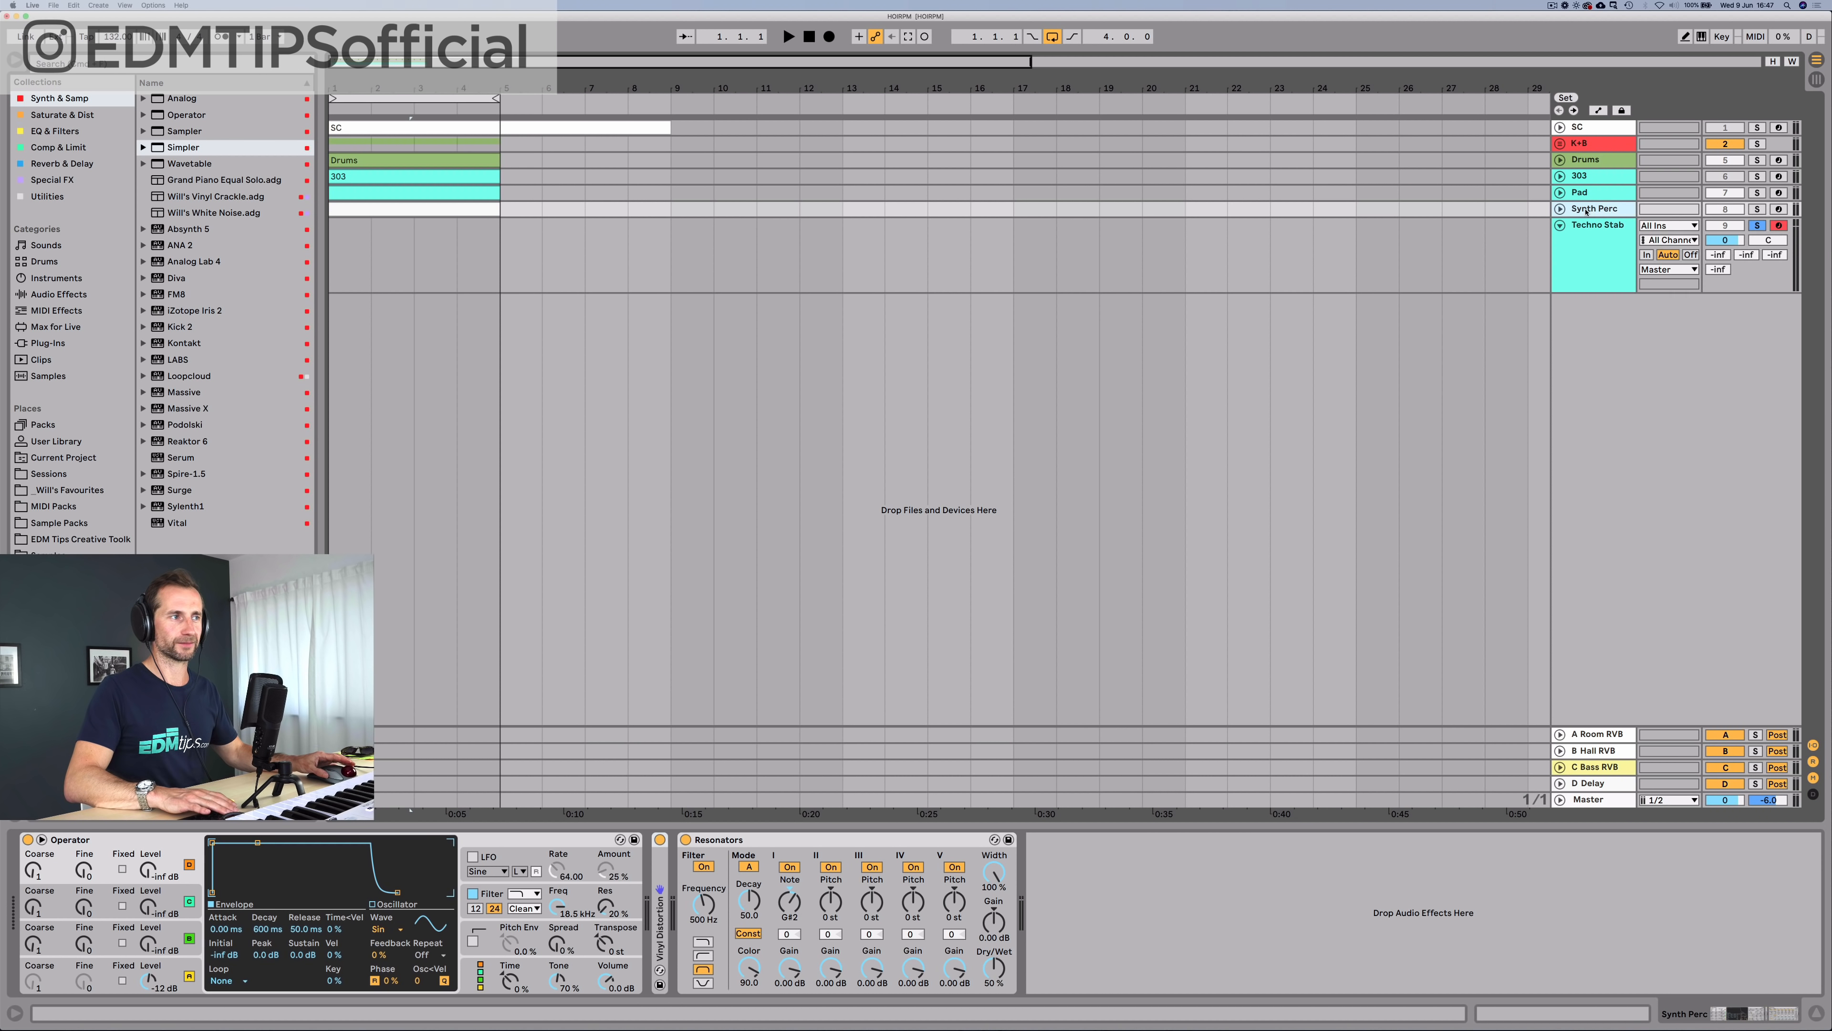
pyautogui.rightClick(1585, 211)
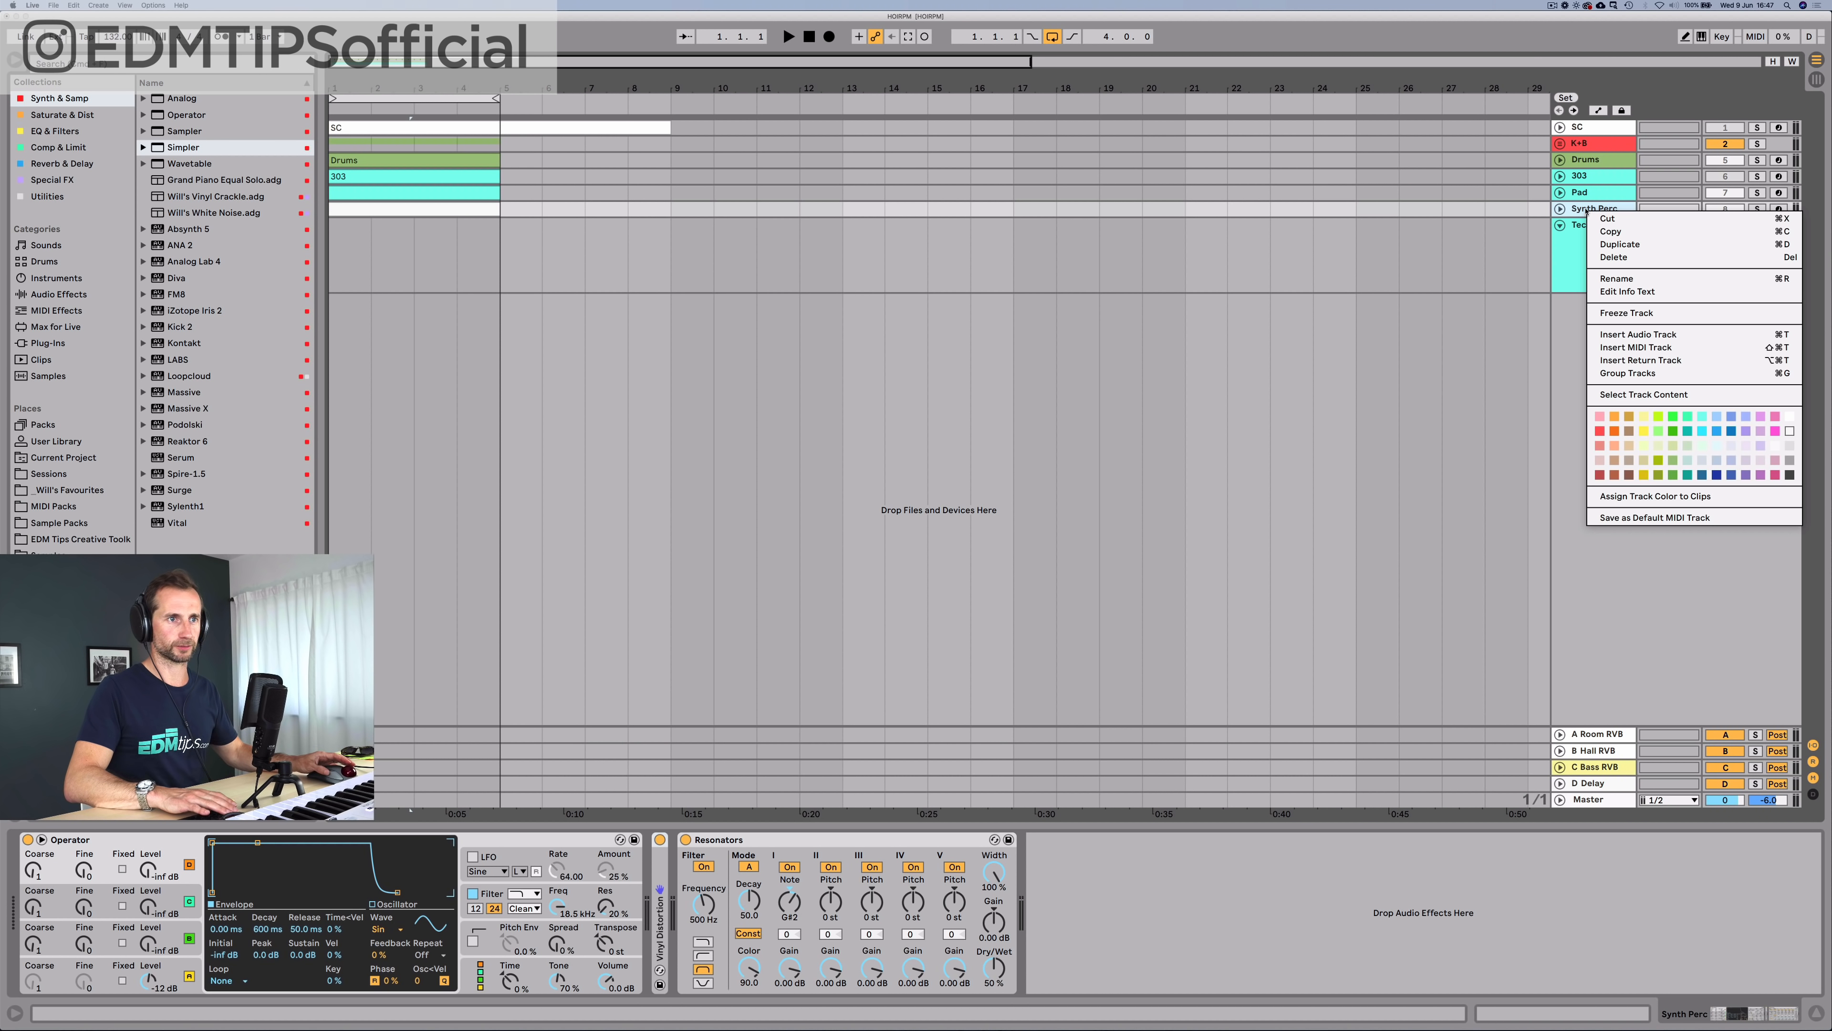
pyautogui.click(1672, 460)
pyautogui.rightClick(1623, 213)
pyautogui.click(1512, 496)
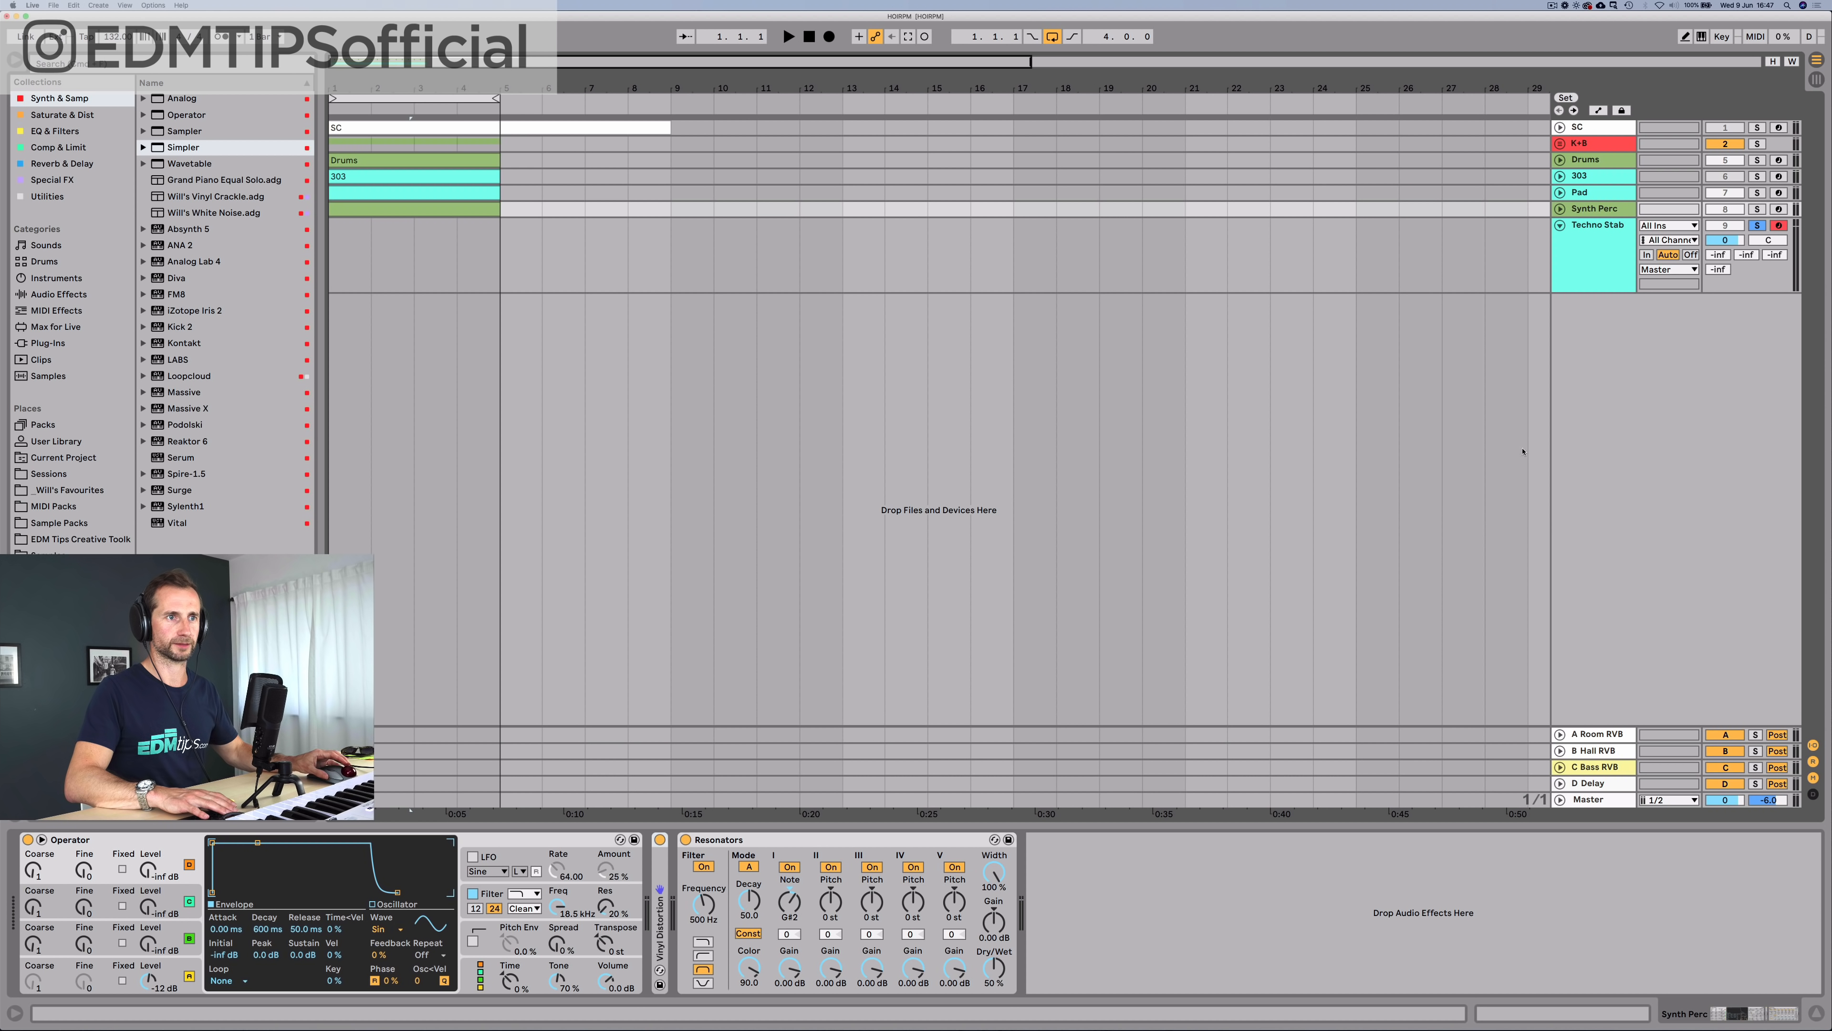
pyautogui.moveTo(1623, 210); pyautogui.dragTo(1620, 178)
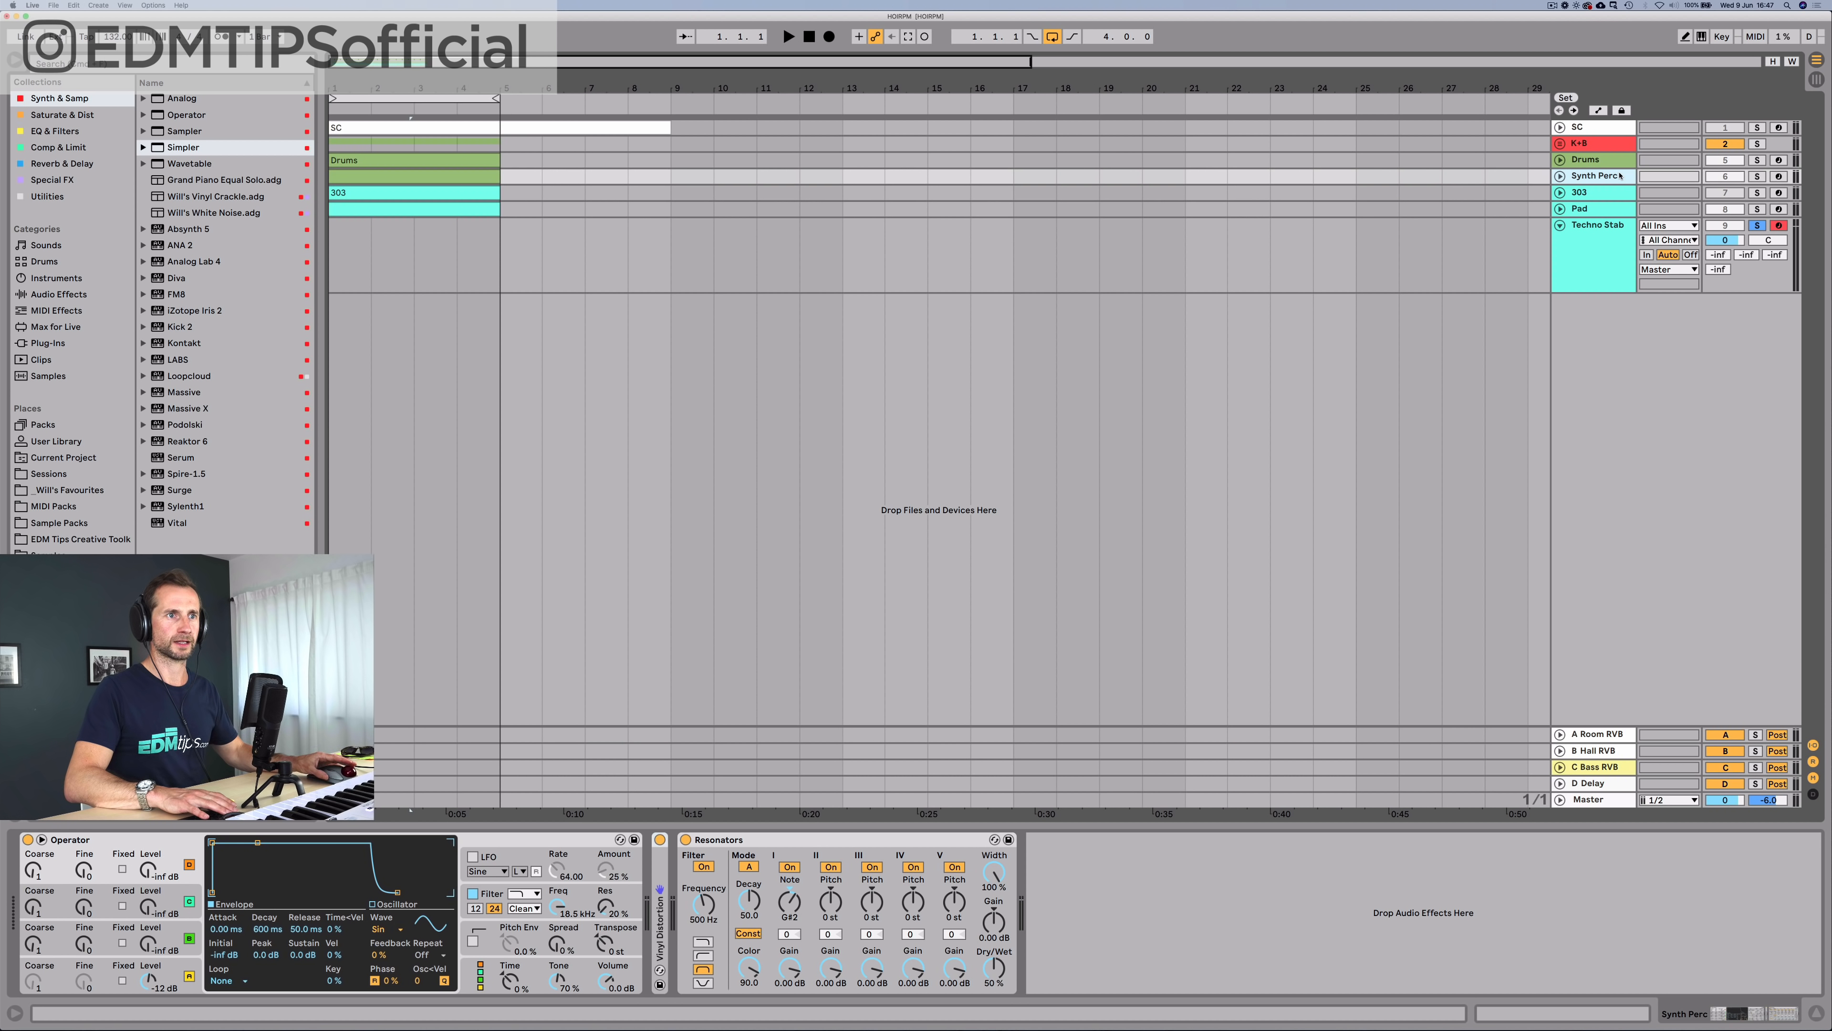
pyautogui.click(1598, 251)
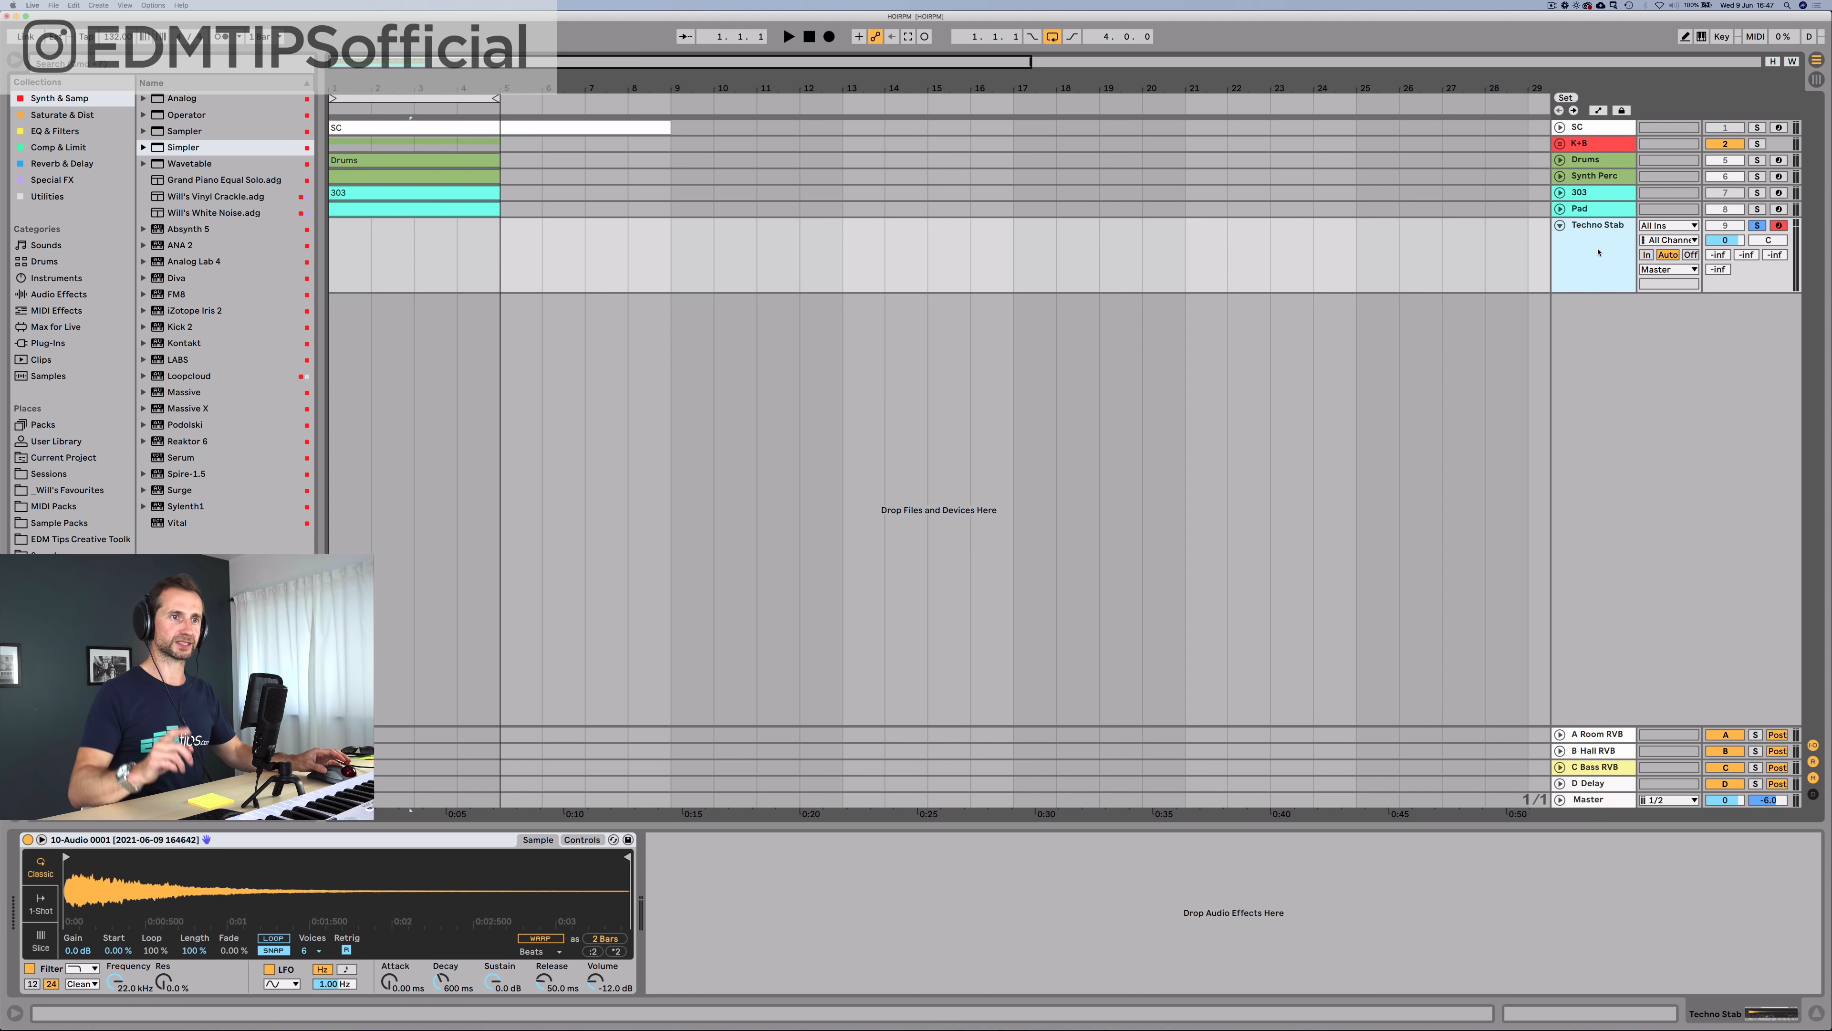
# Step: Add a return track after D Delay in the Session View and name it Stab RVB
pyautogui.press('Tab')
pyautogui.click(1673, 62)
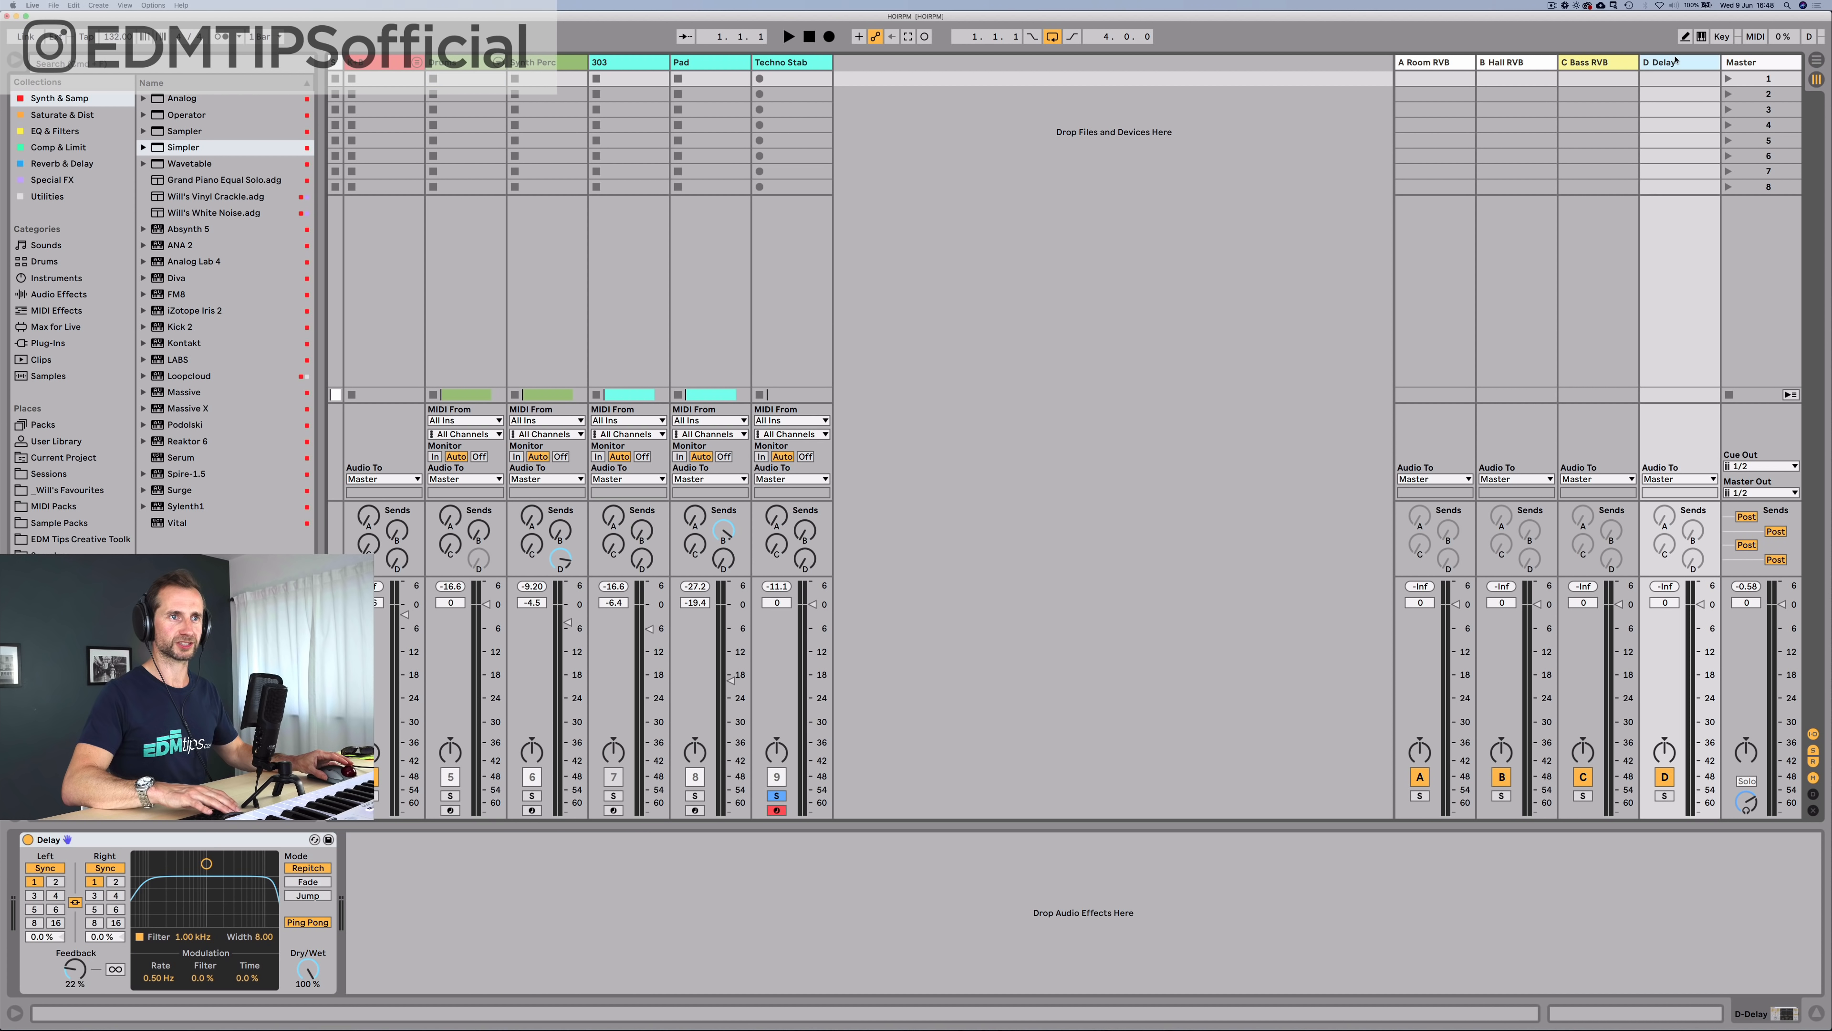
pyautogui.press('super+alt+t')
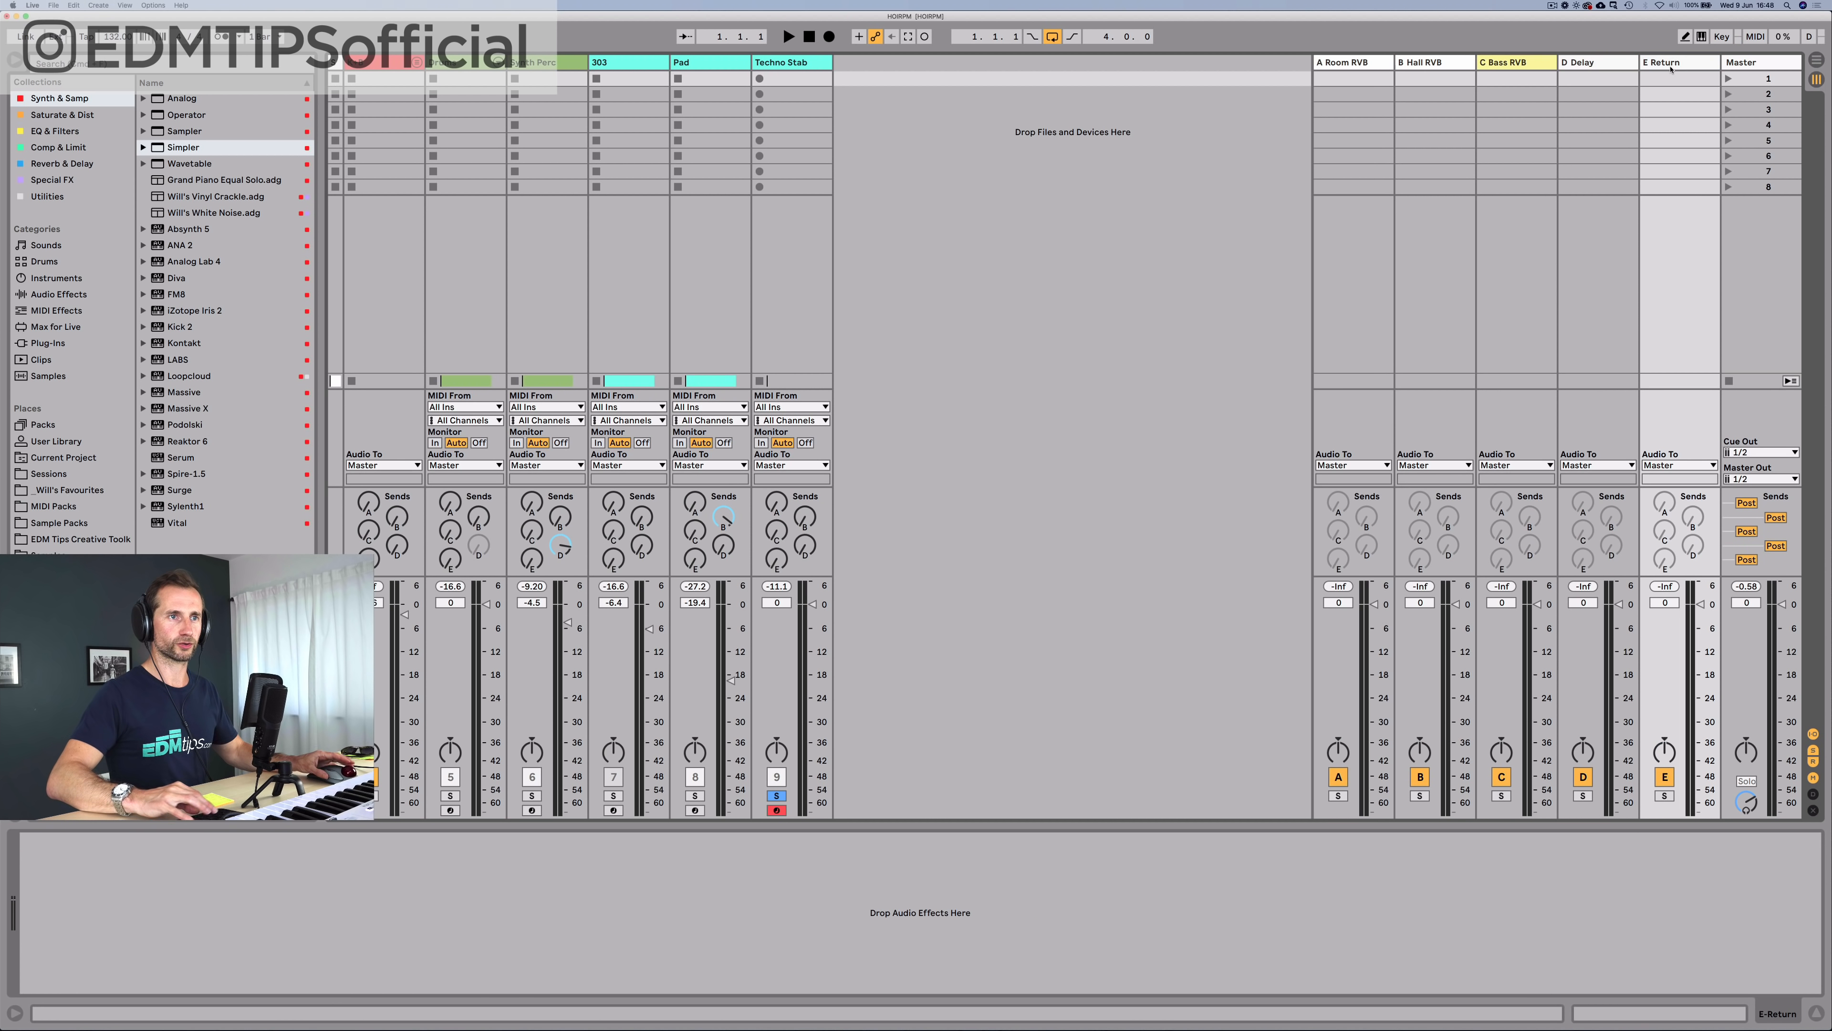
pyautogui.press('super+r')
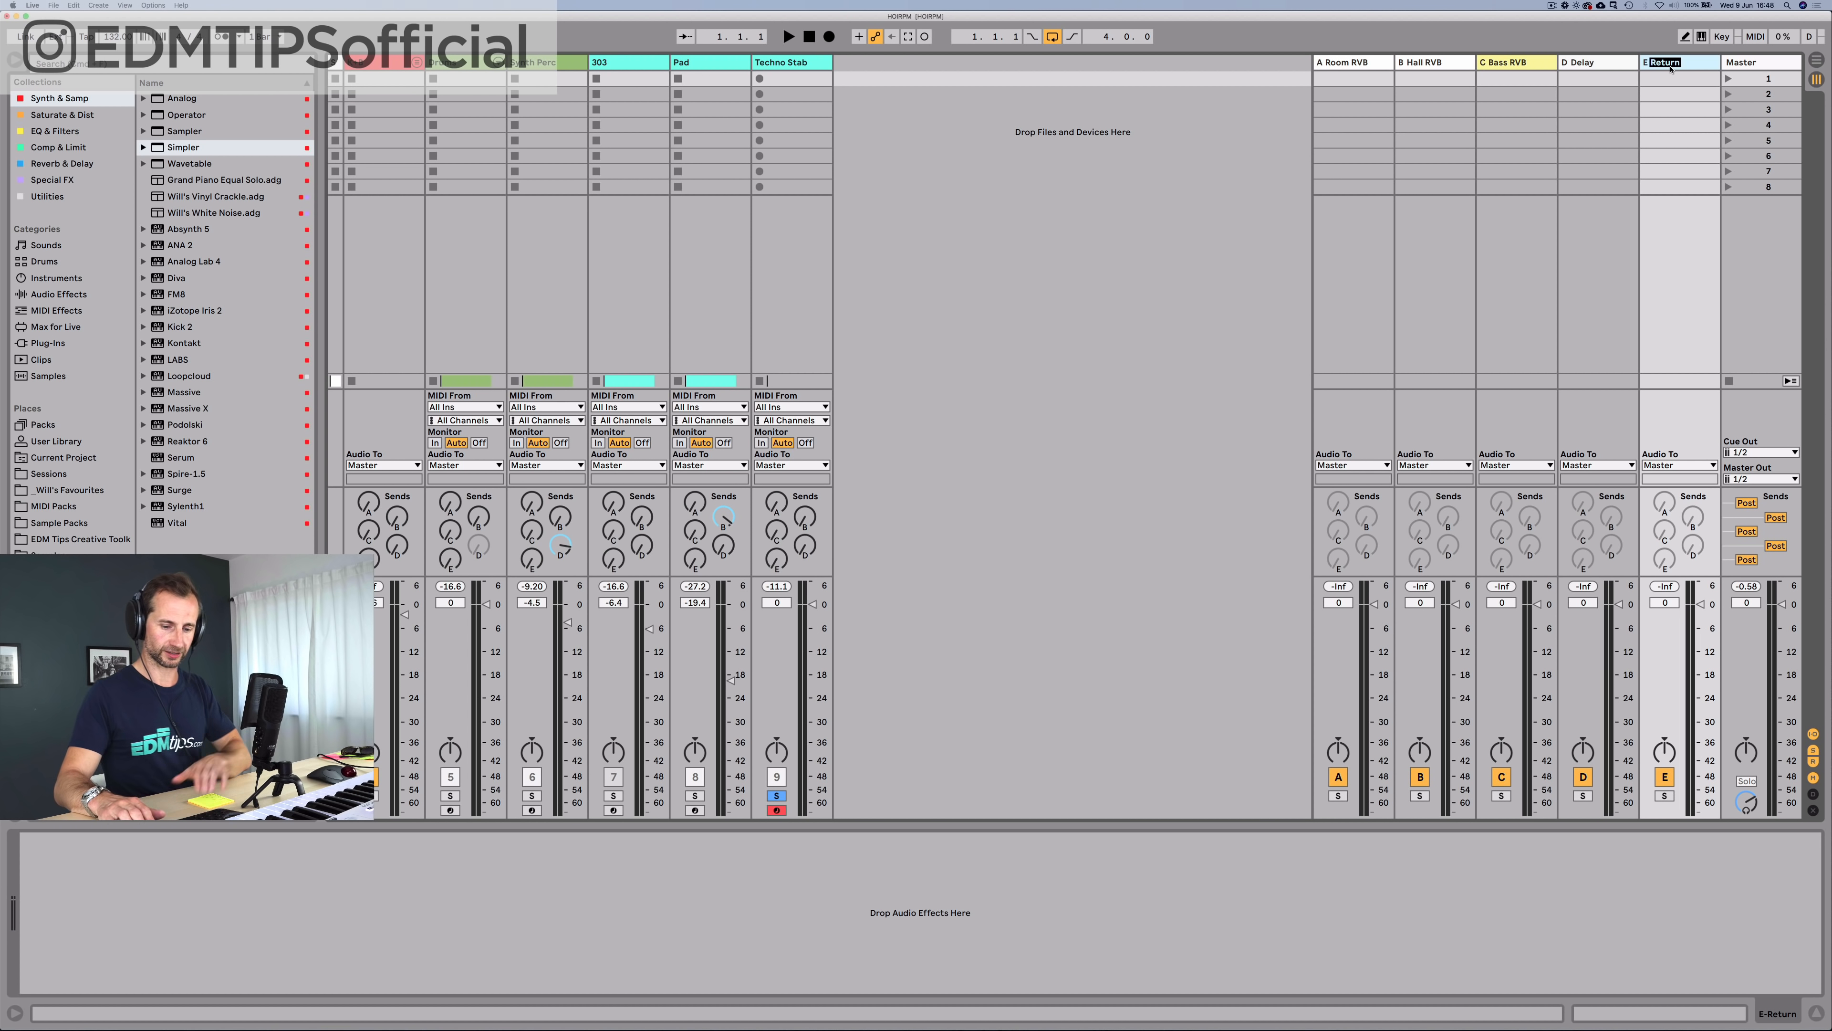
pyautogui.write('Stab RVB')
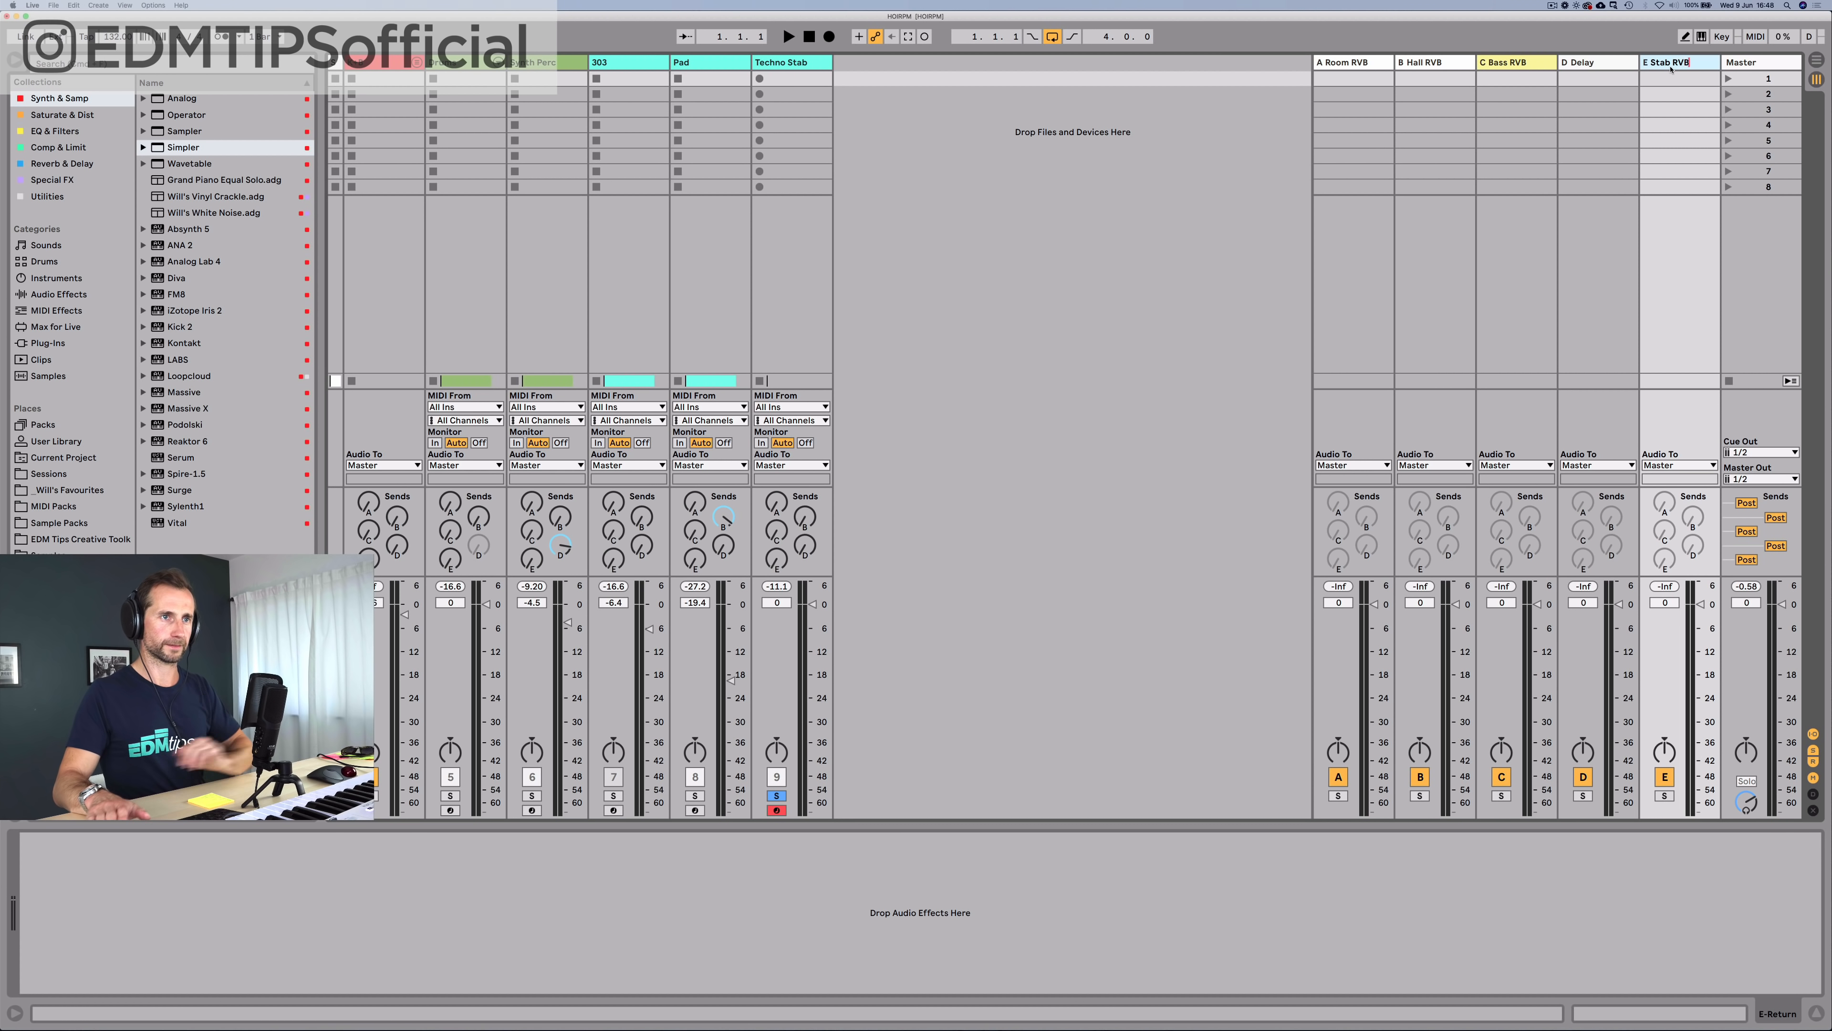
pyautogui.press('Return')
# Step: Load the Reverb effect from the Reverb & Delay collection onto the Stab RVB return track
pyautogui.click(62, 164)
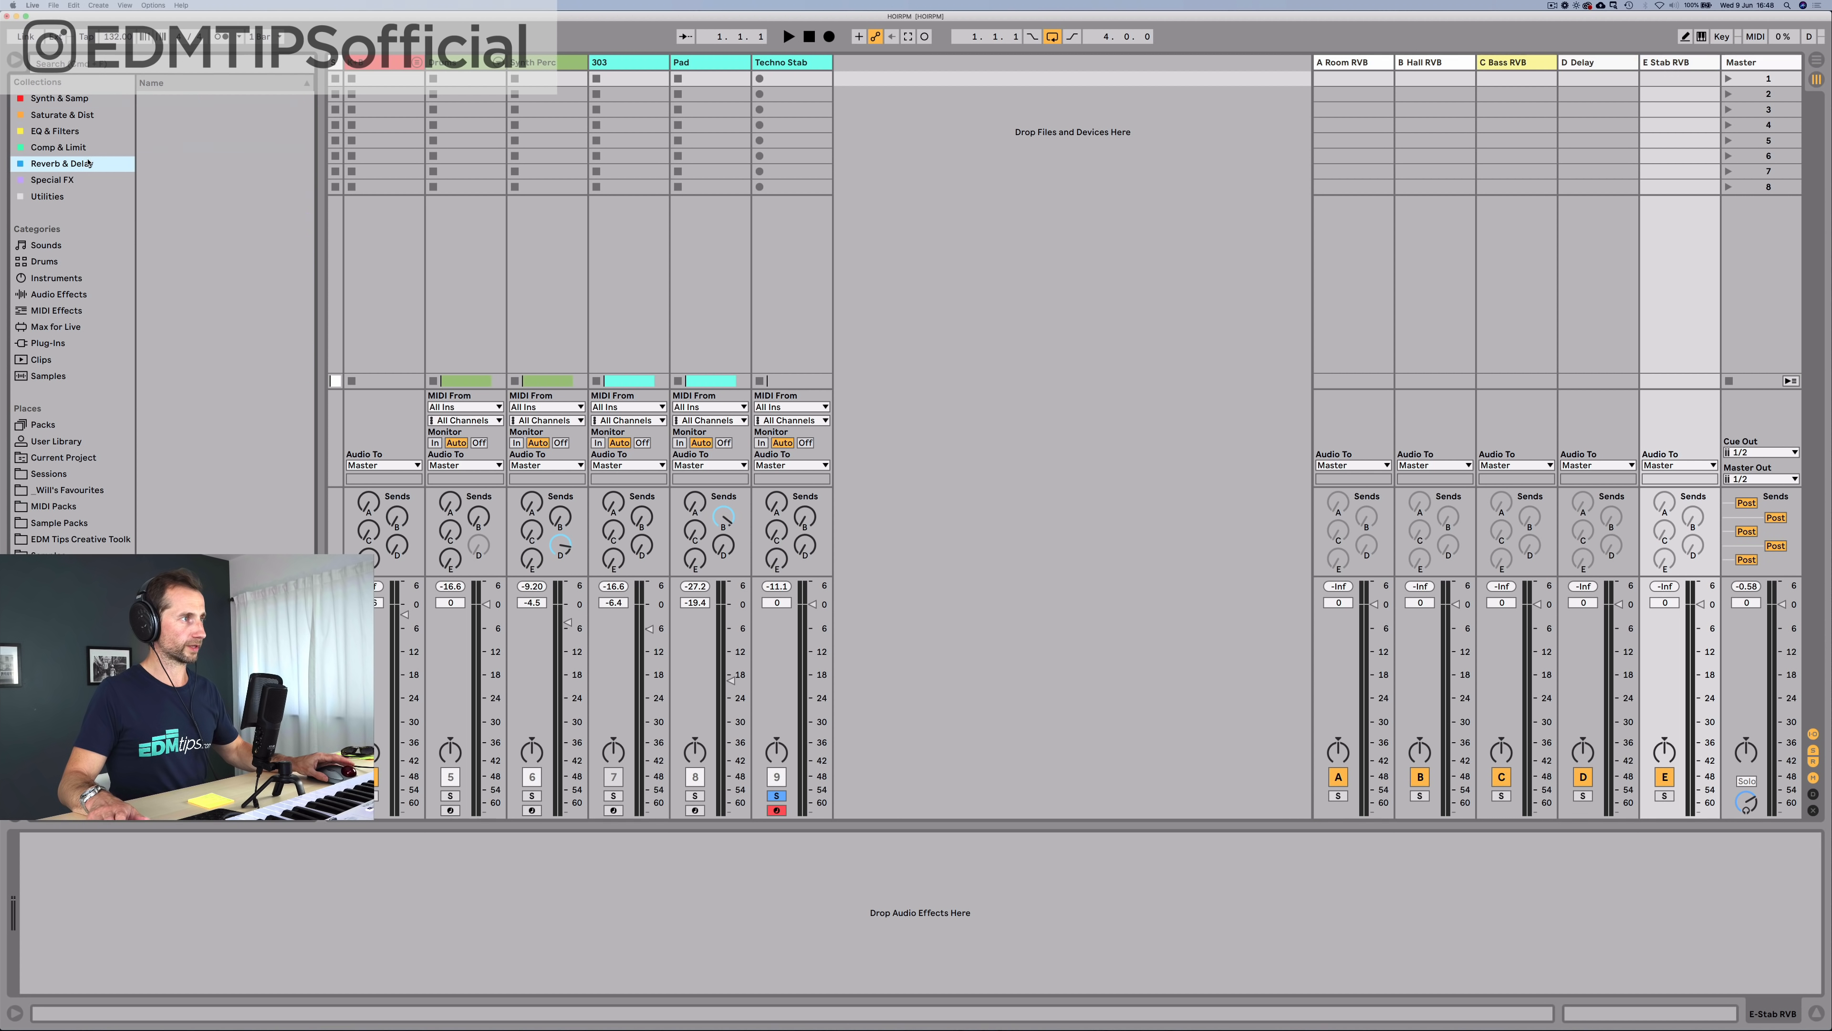
pyautogui.click(185, 132)
pyautogui.moveTo(182, 131); pyautogui.dragTo(320, 899)
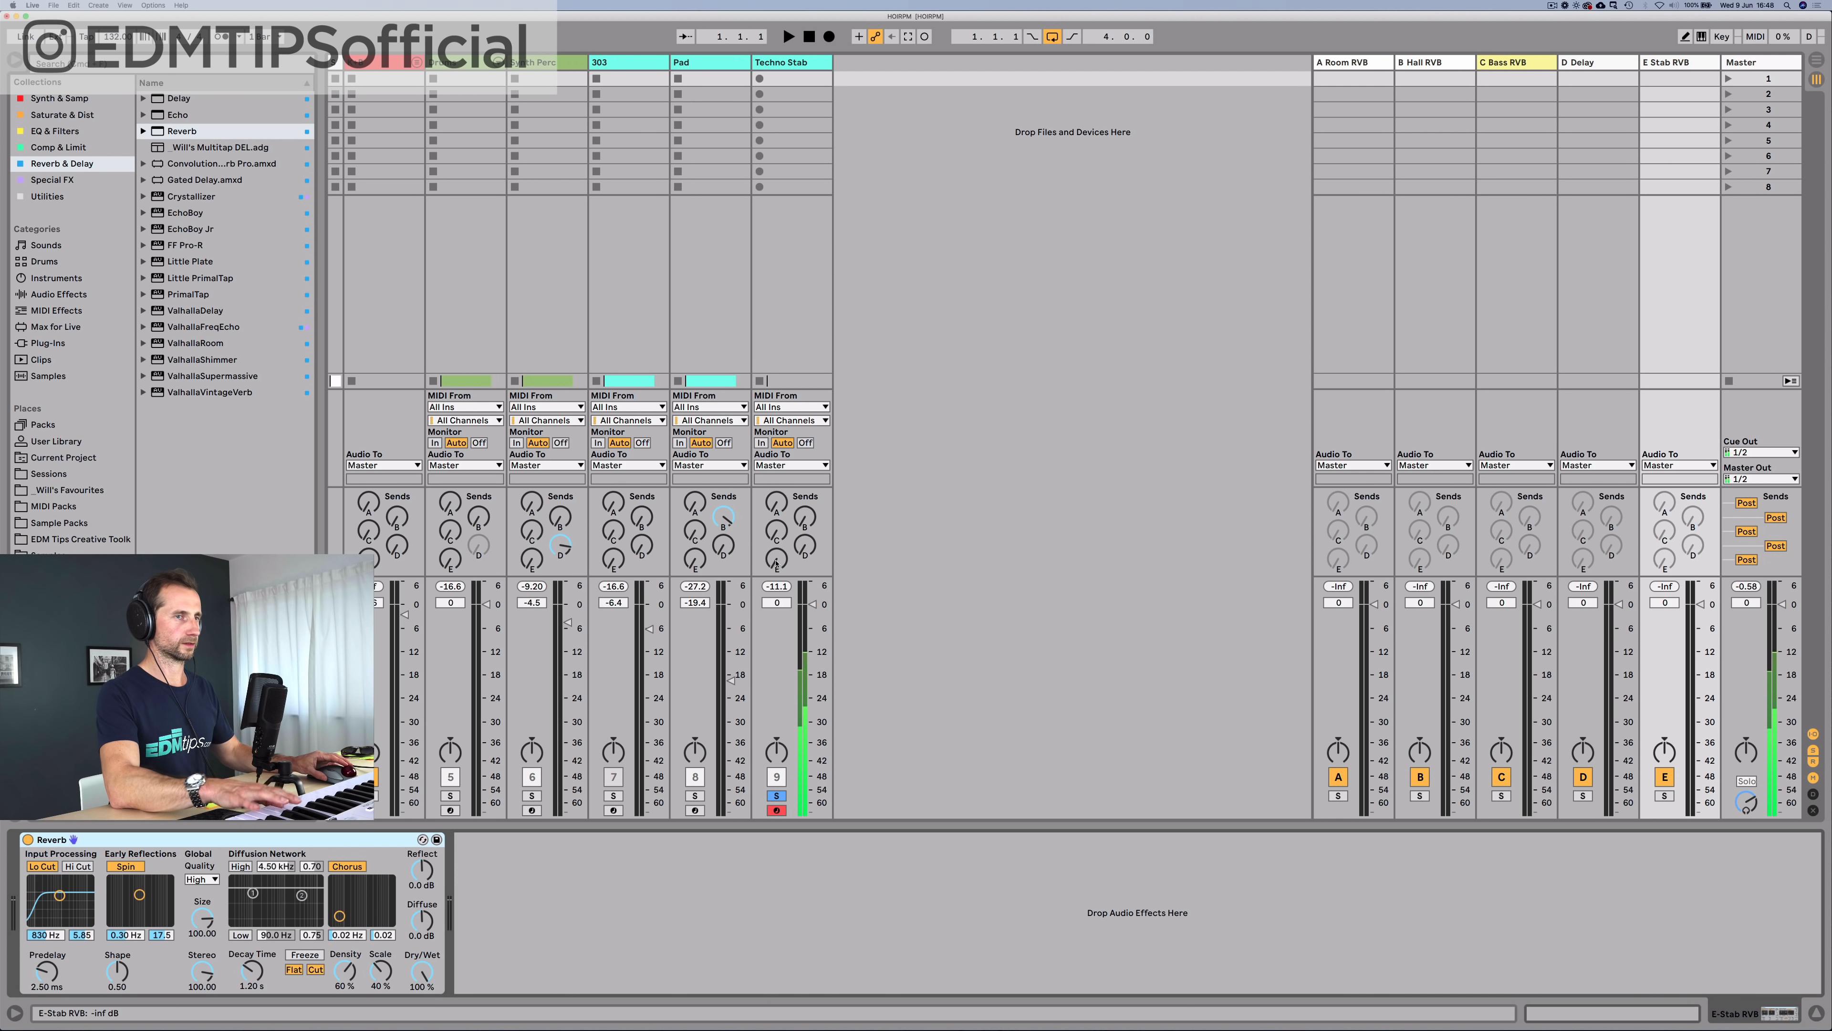
# Step: Raise Techno Stab's send E to the Stab RVB return and add a Utility after its Reverb with gain at 8.89 dB
pyautogui.moveTo(776, 560); pyautogui.dragTo(776, 534)
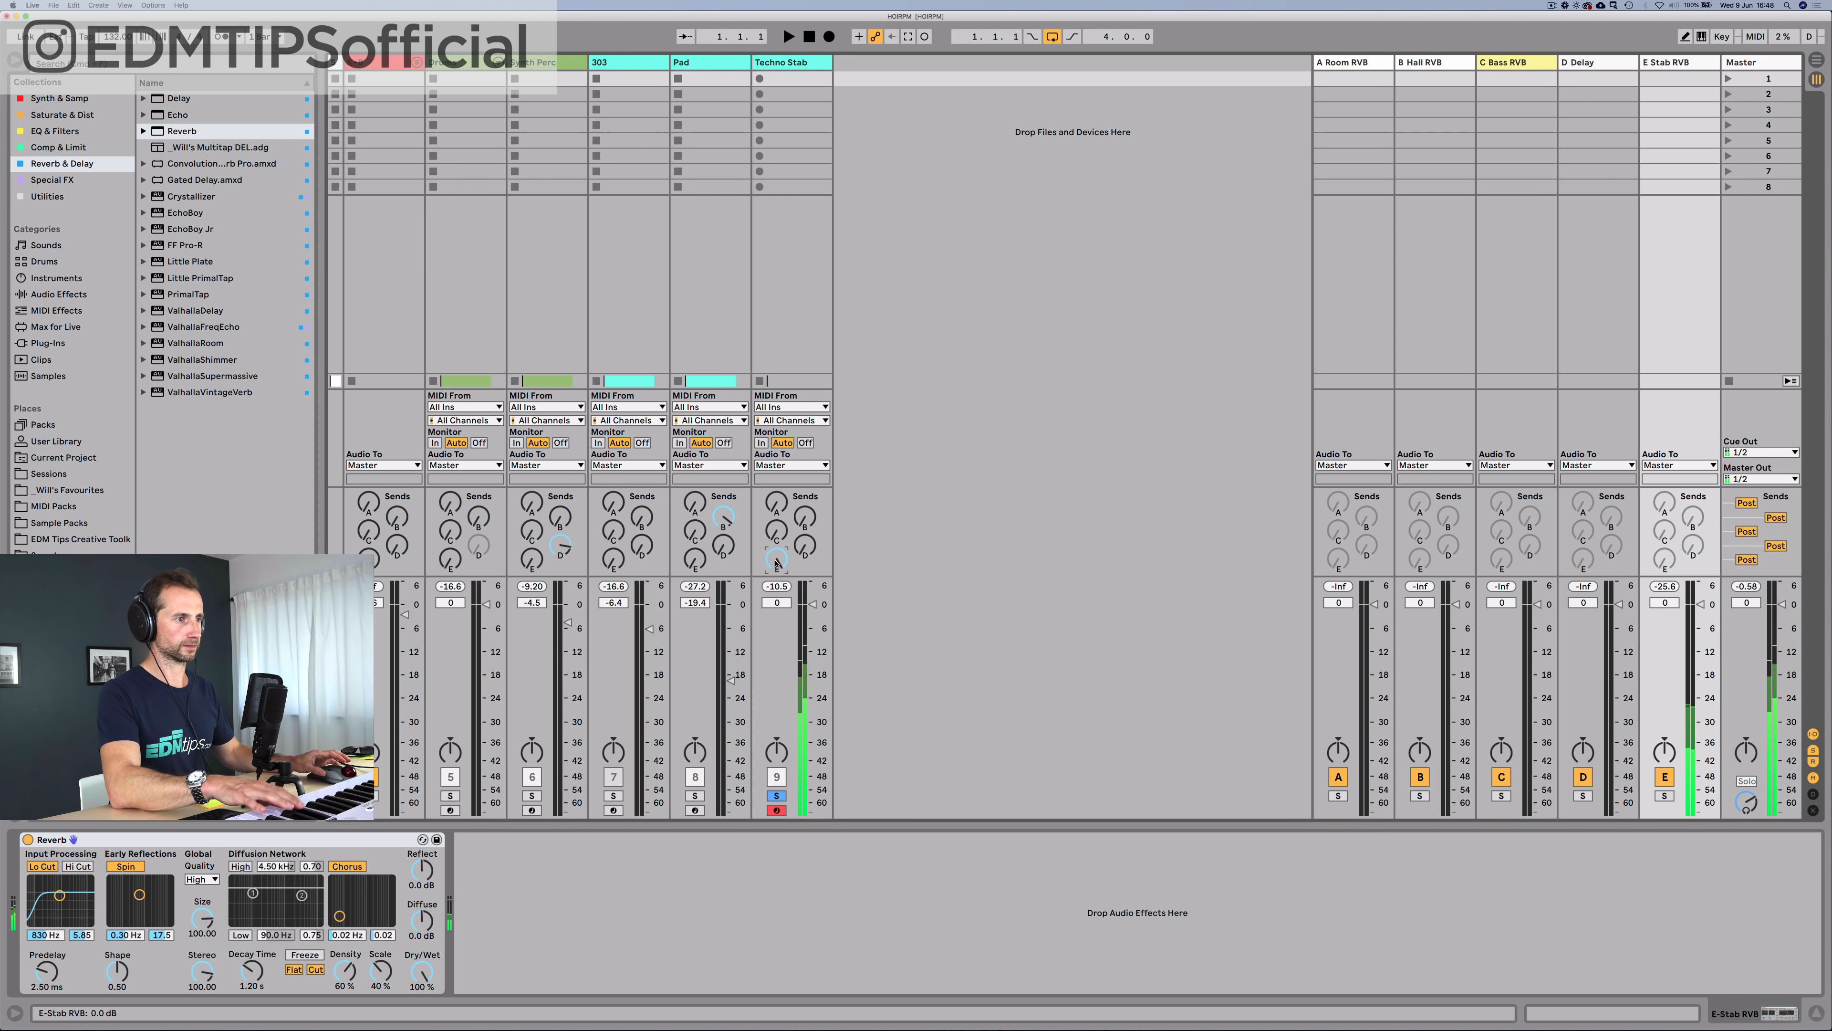
pyautogui.click(47, 196)
pyautogui.click(172, 148)
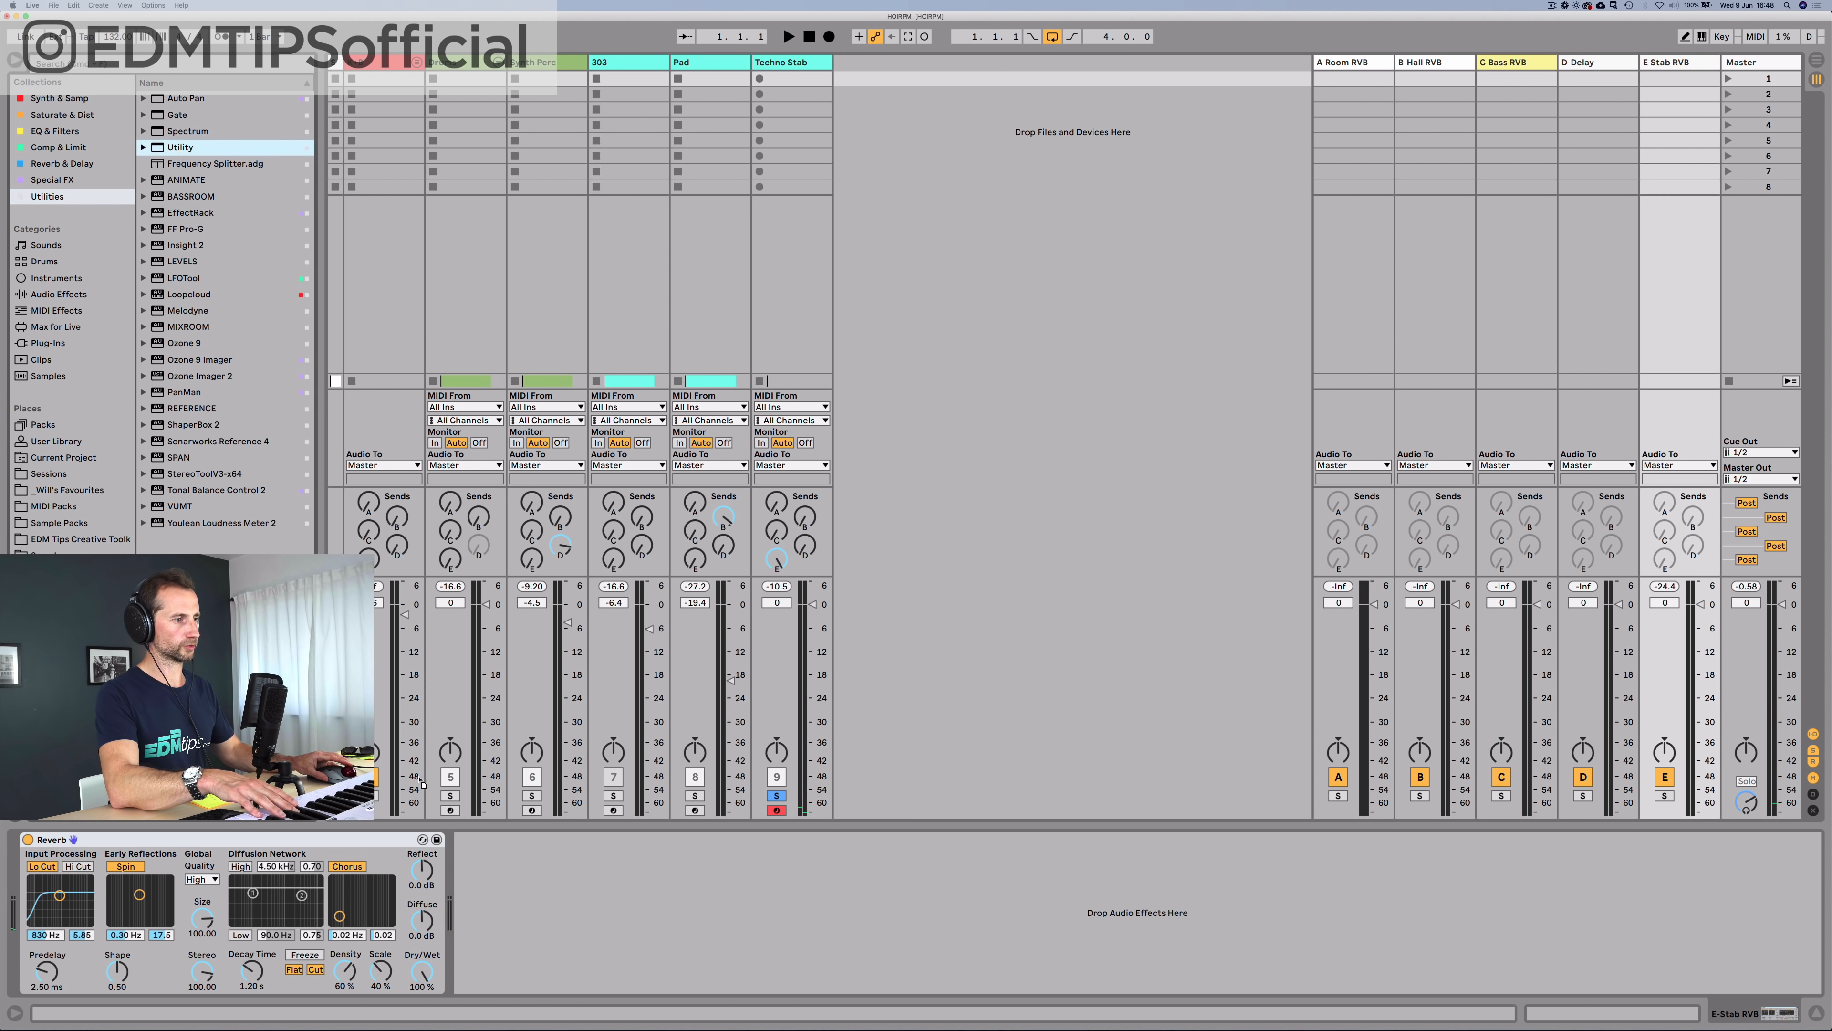
pyautogui.moveTo(422, 783); pyautogui.dragTo(491, 902)
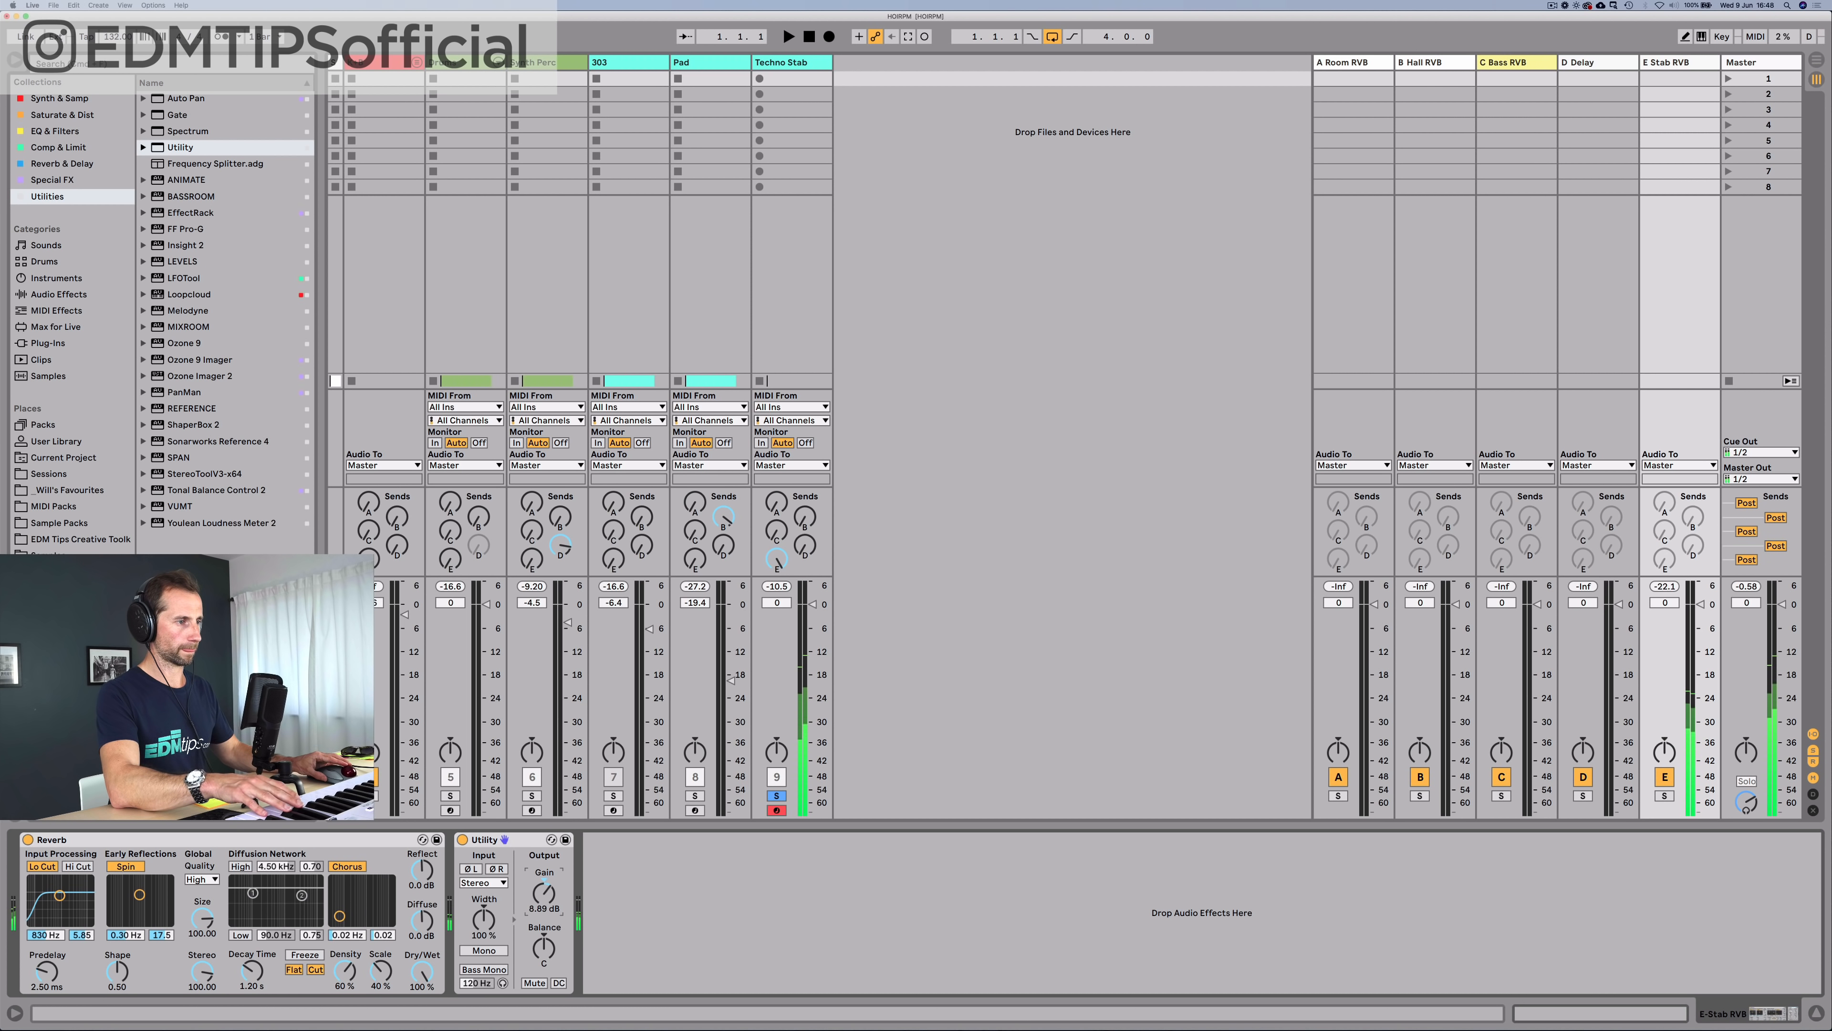
pyautogui.click(525, 842)
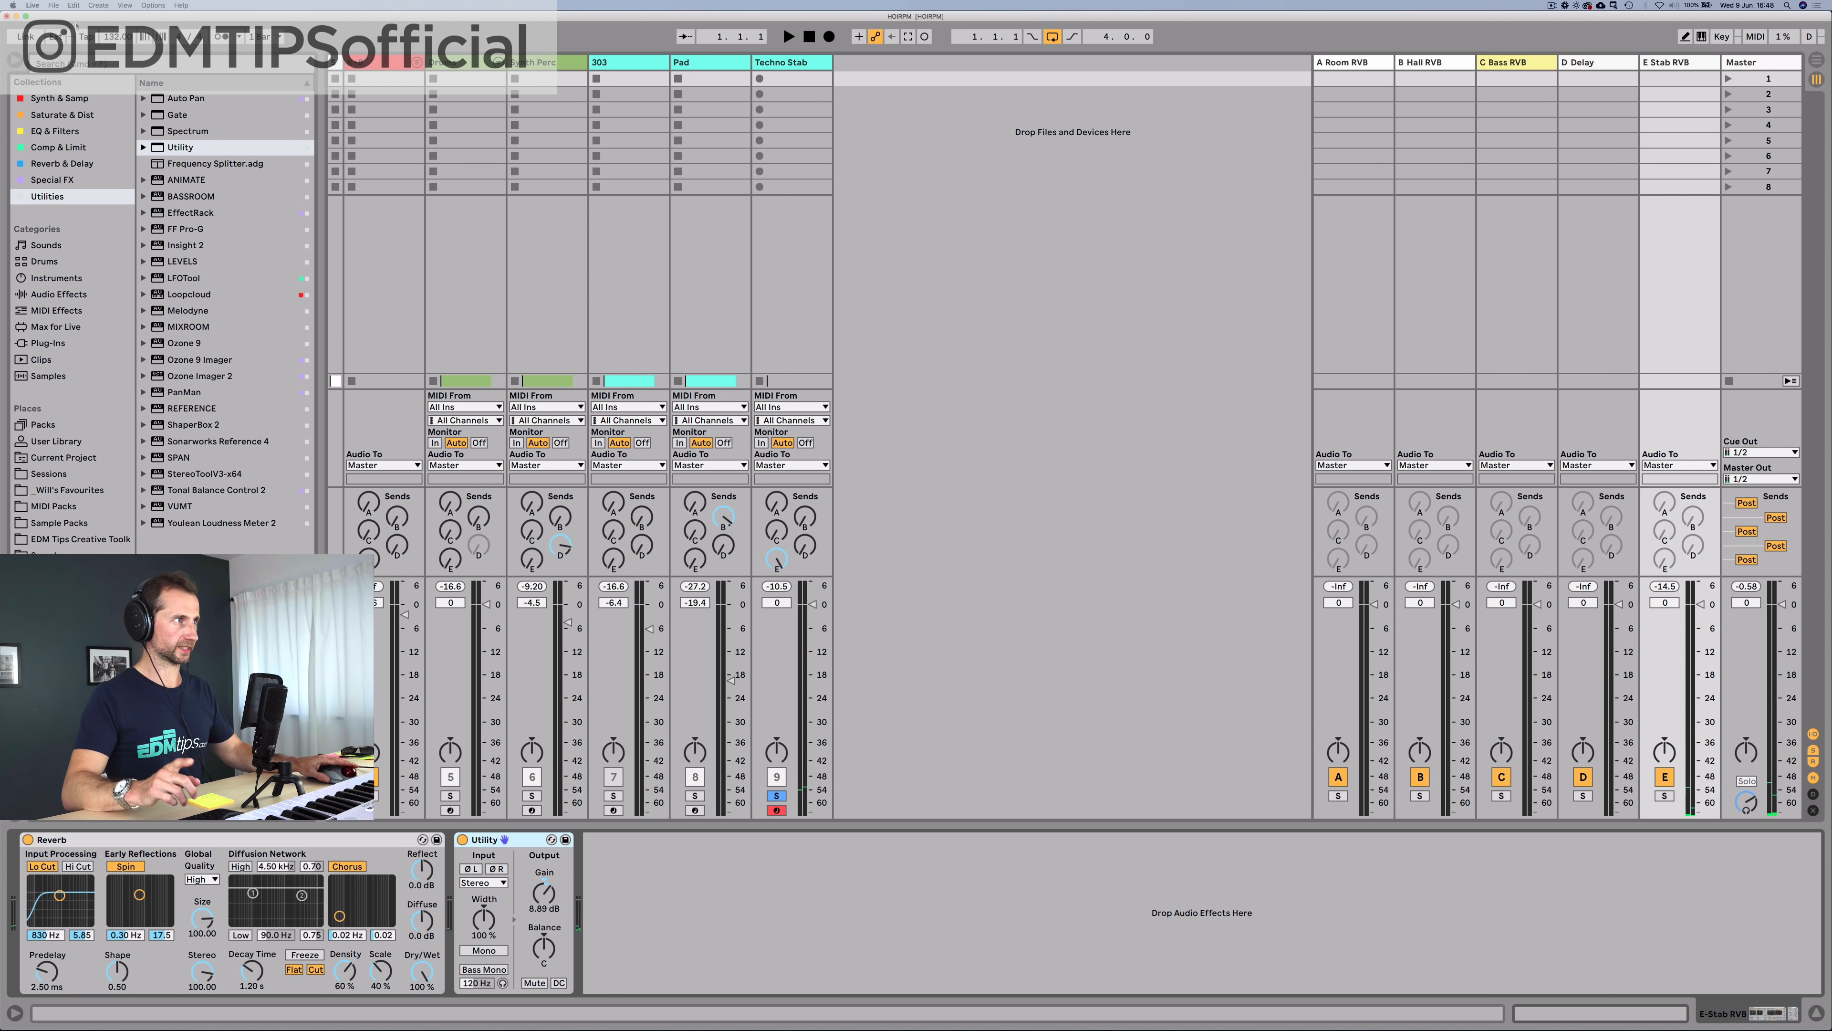
# Step: Load a Compressor from the Comp & Limit collection after the Utility on the Stab RVB return track
pyautogui.click(52, 99)
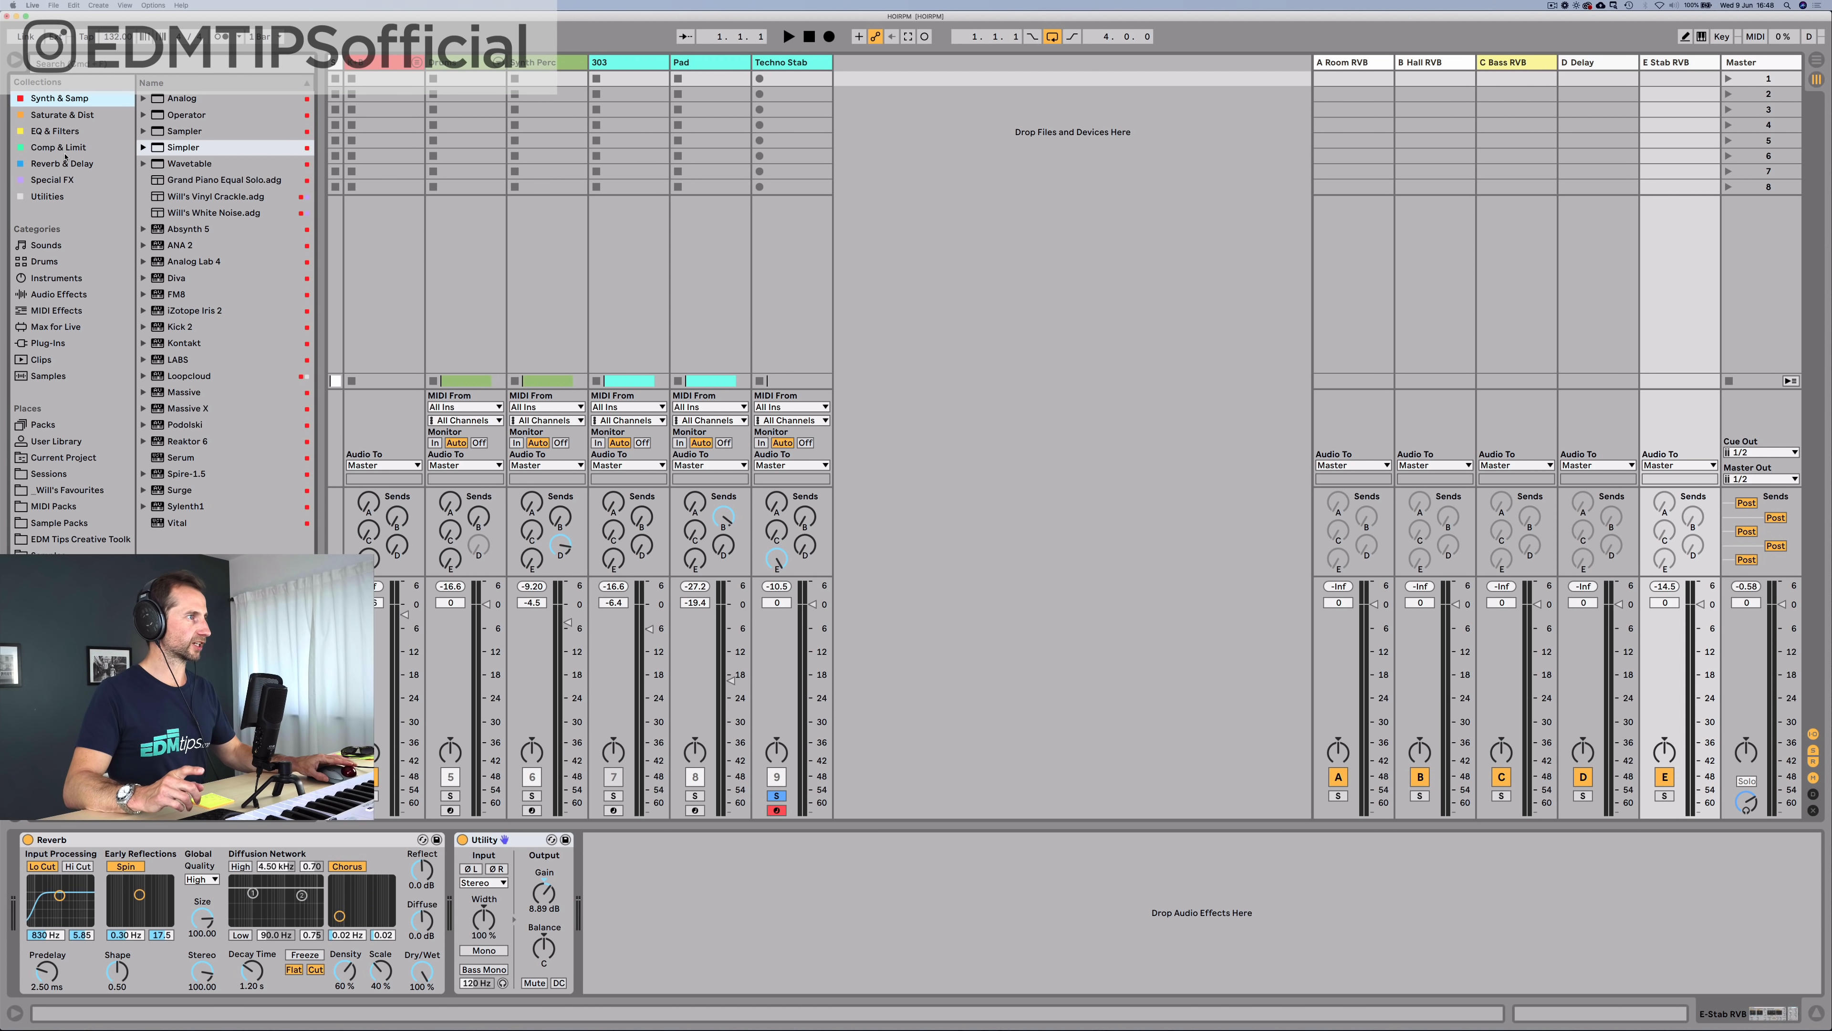
pyautogui.click(64, 148)
pyautogui.moveTo(163, 103); pyautogui.dragTo(703, 891)
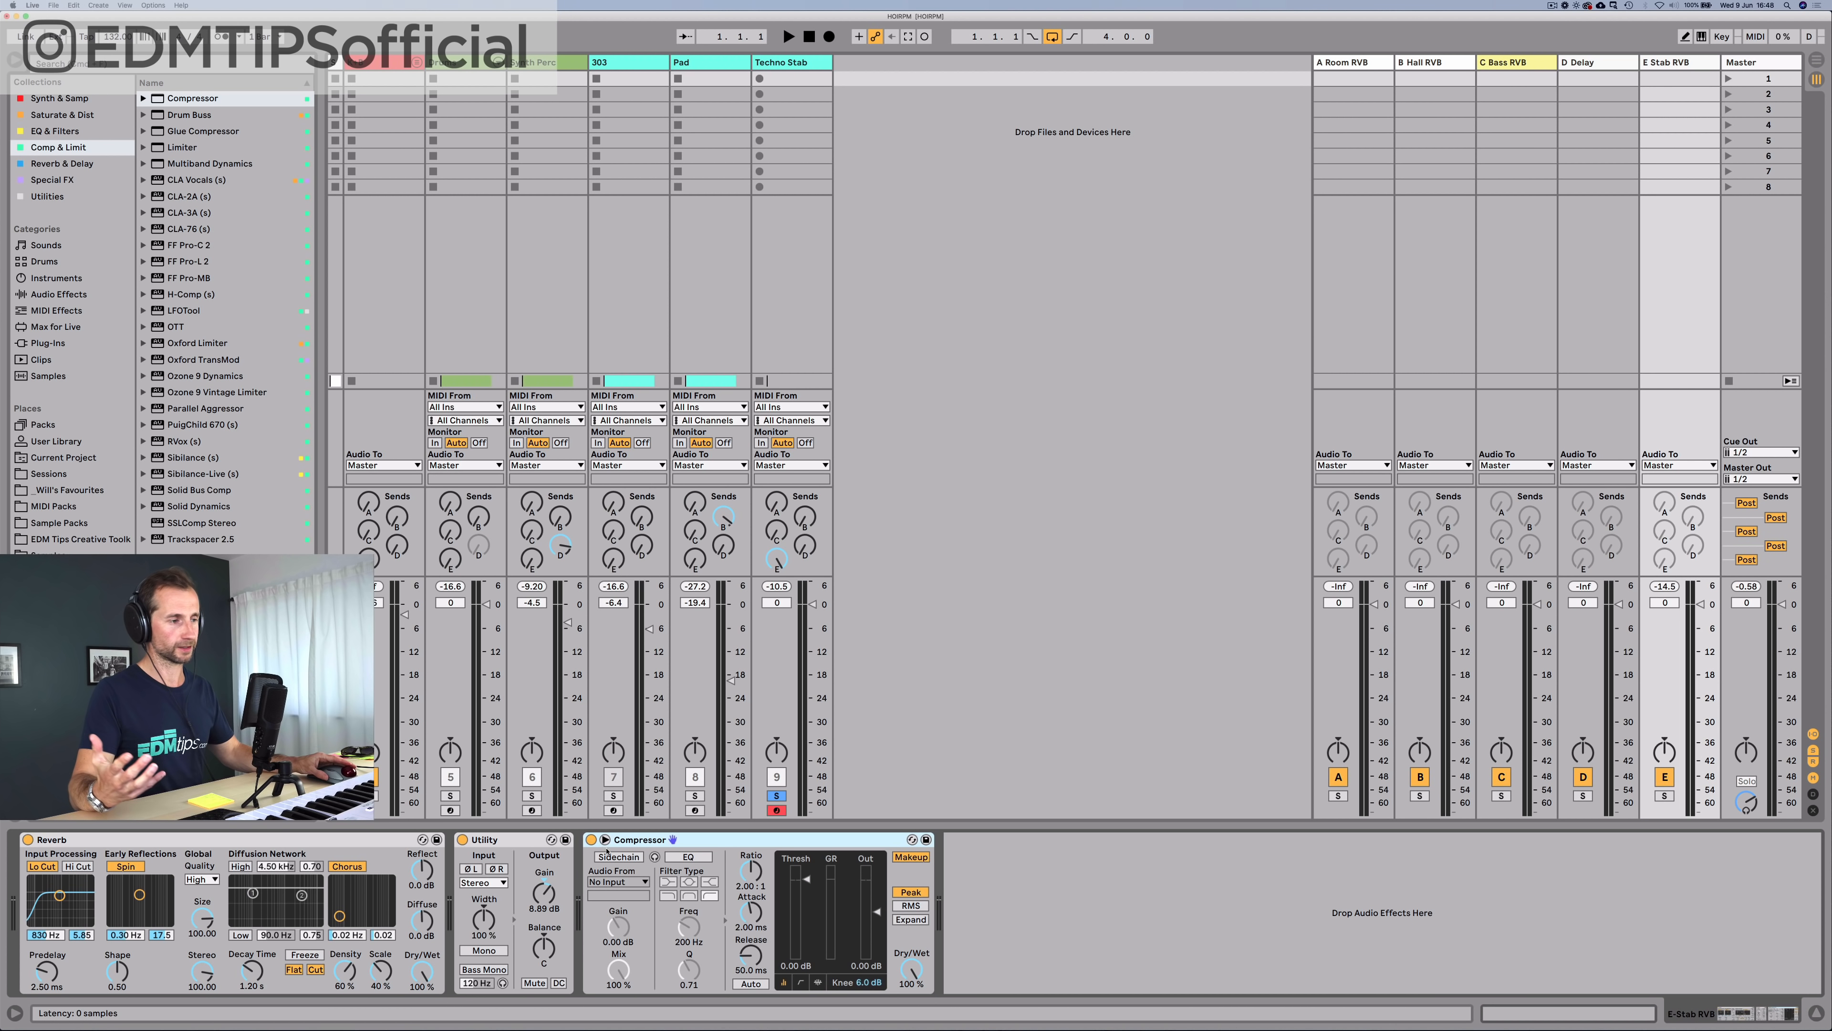
# Step: Sidechain the Stab RVB Compressor from Techno Stab with threshold -inf dB, attack 0.01 ms and release 24.8 ms
pyautogui.click(608, 858)
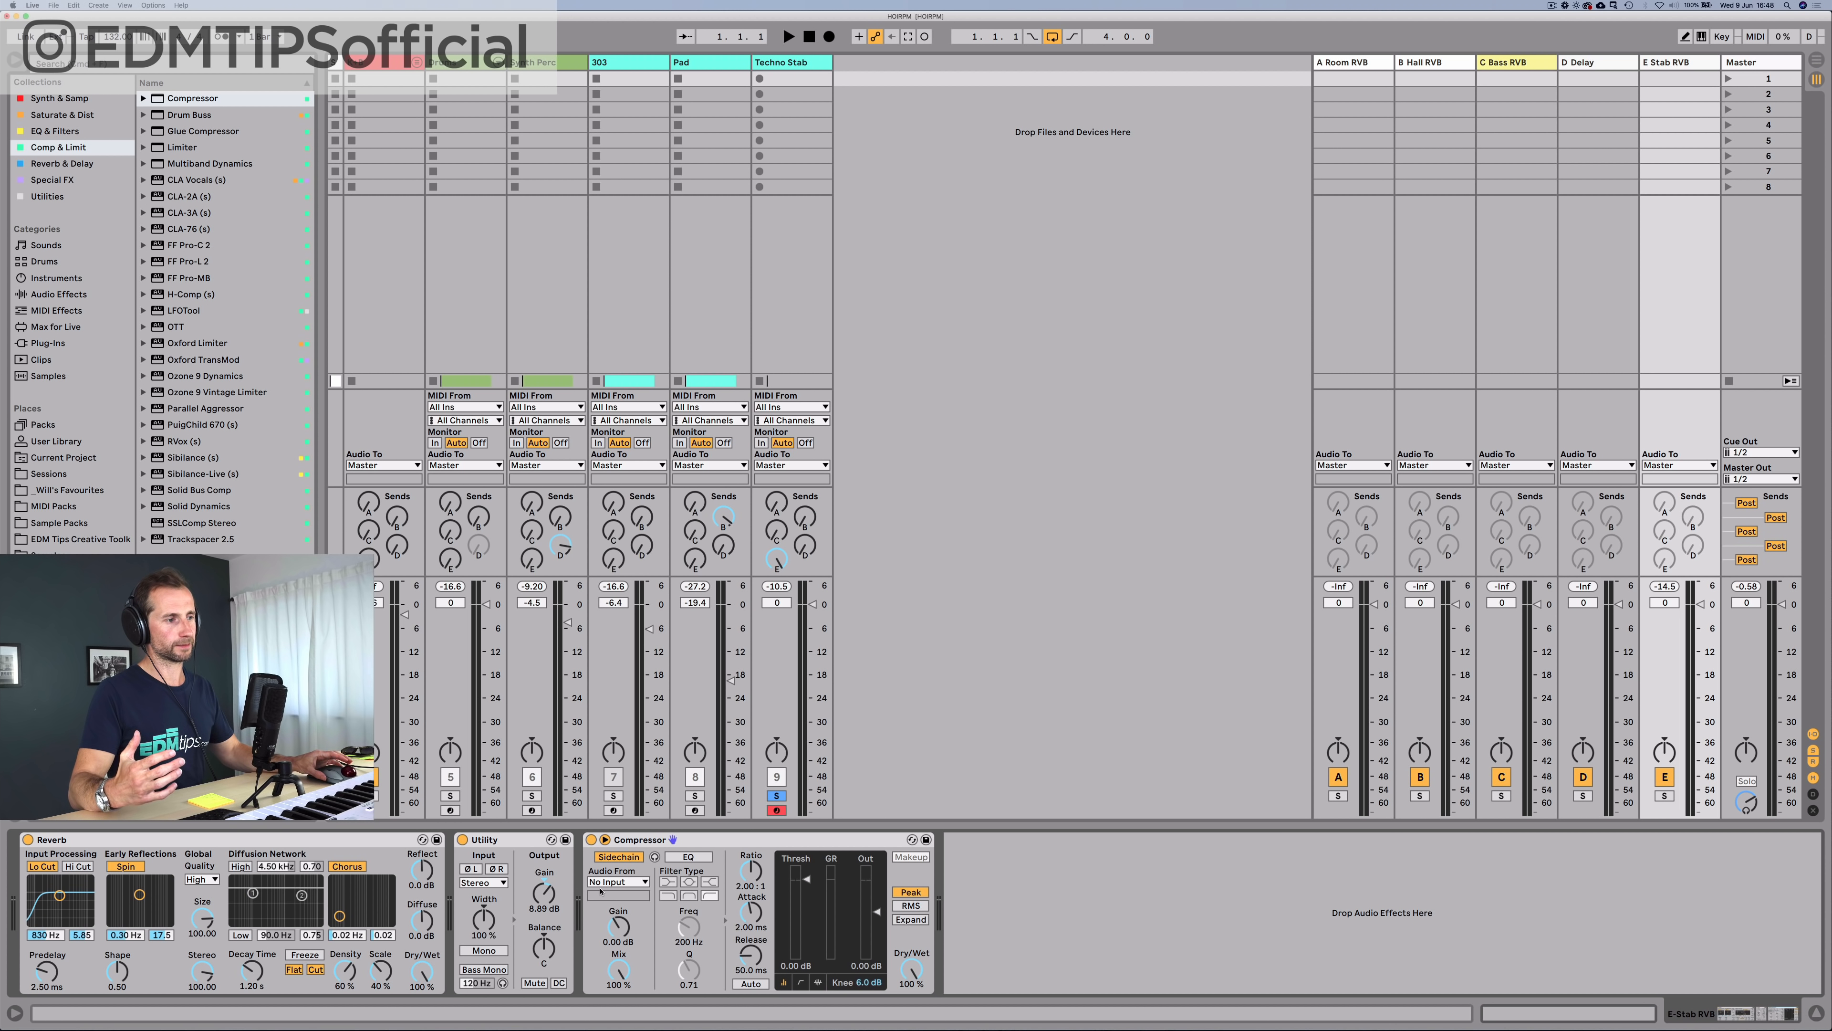
pyautogui.click(598, 882)
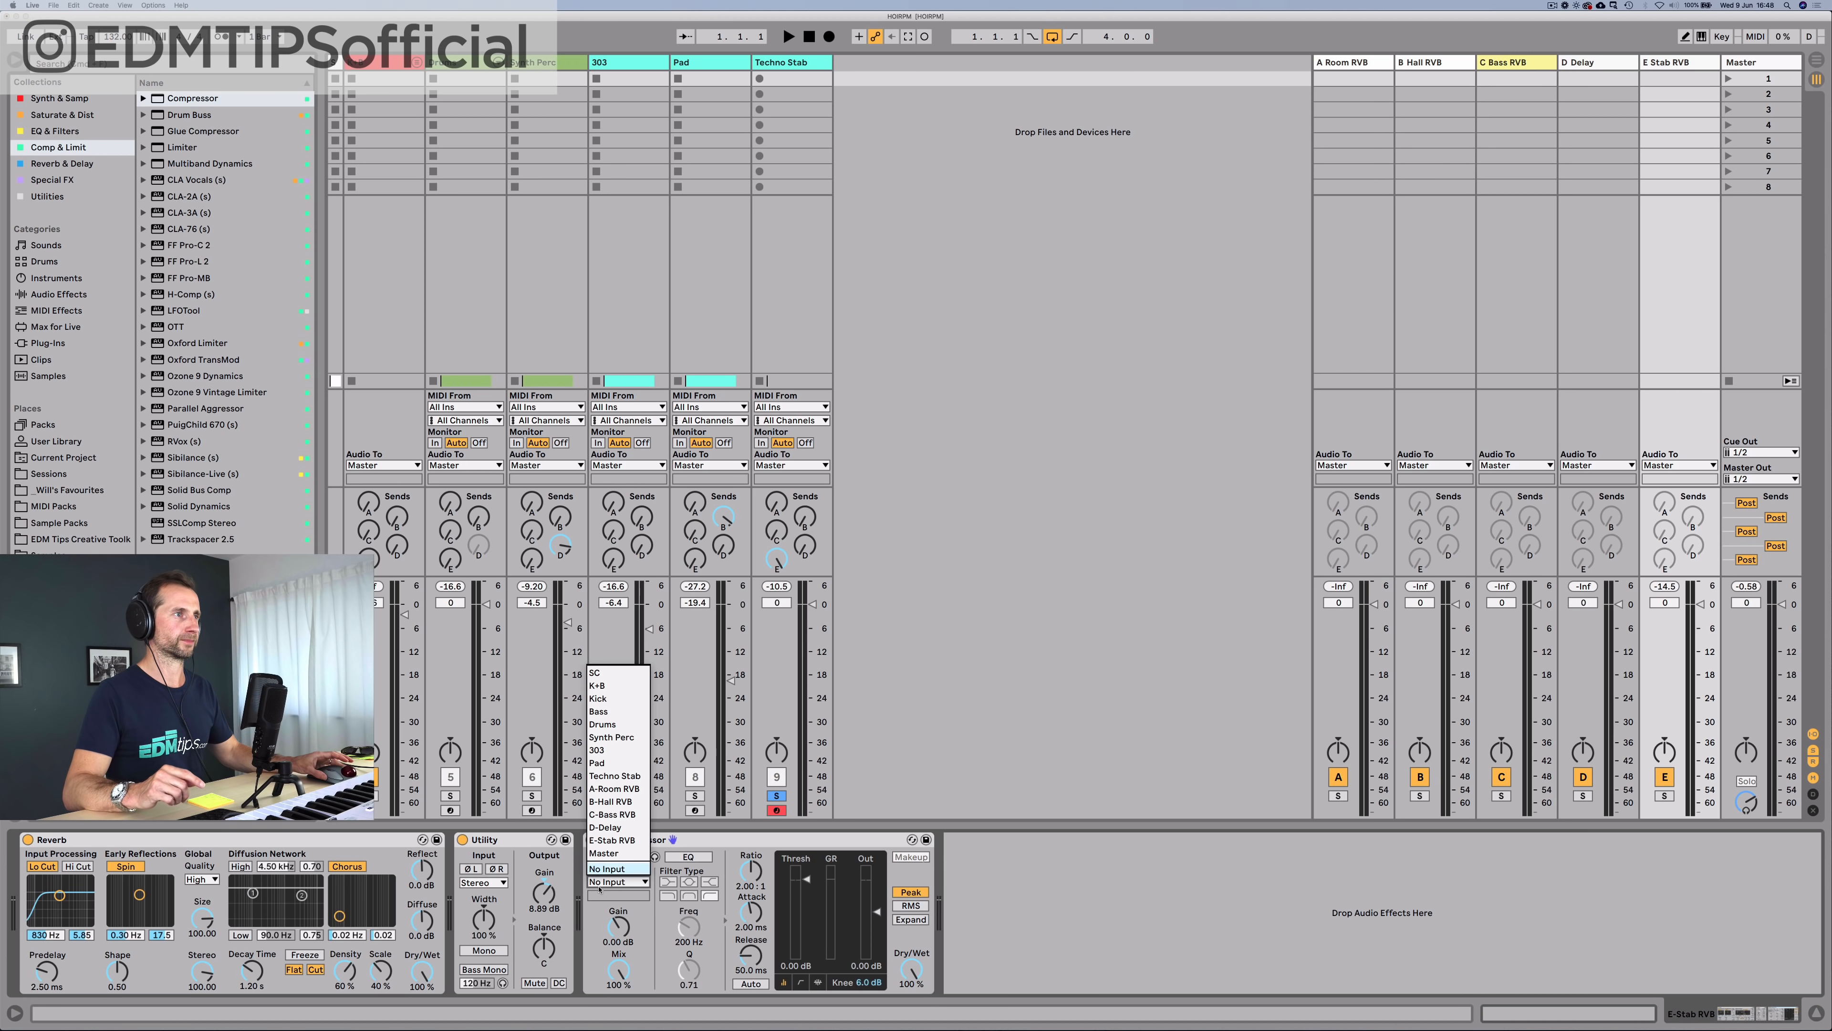
pyautogui.click(598, 777)
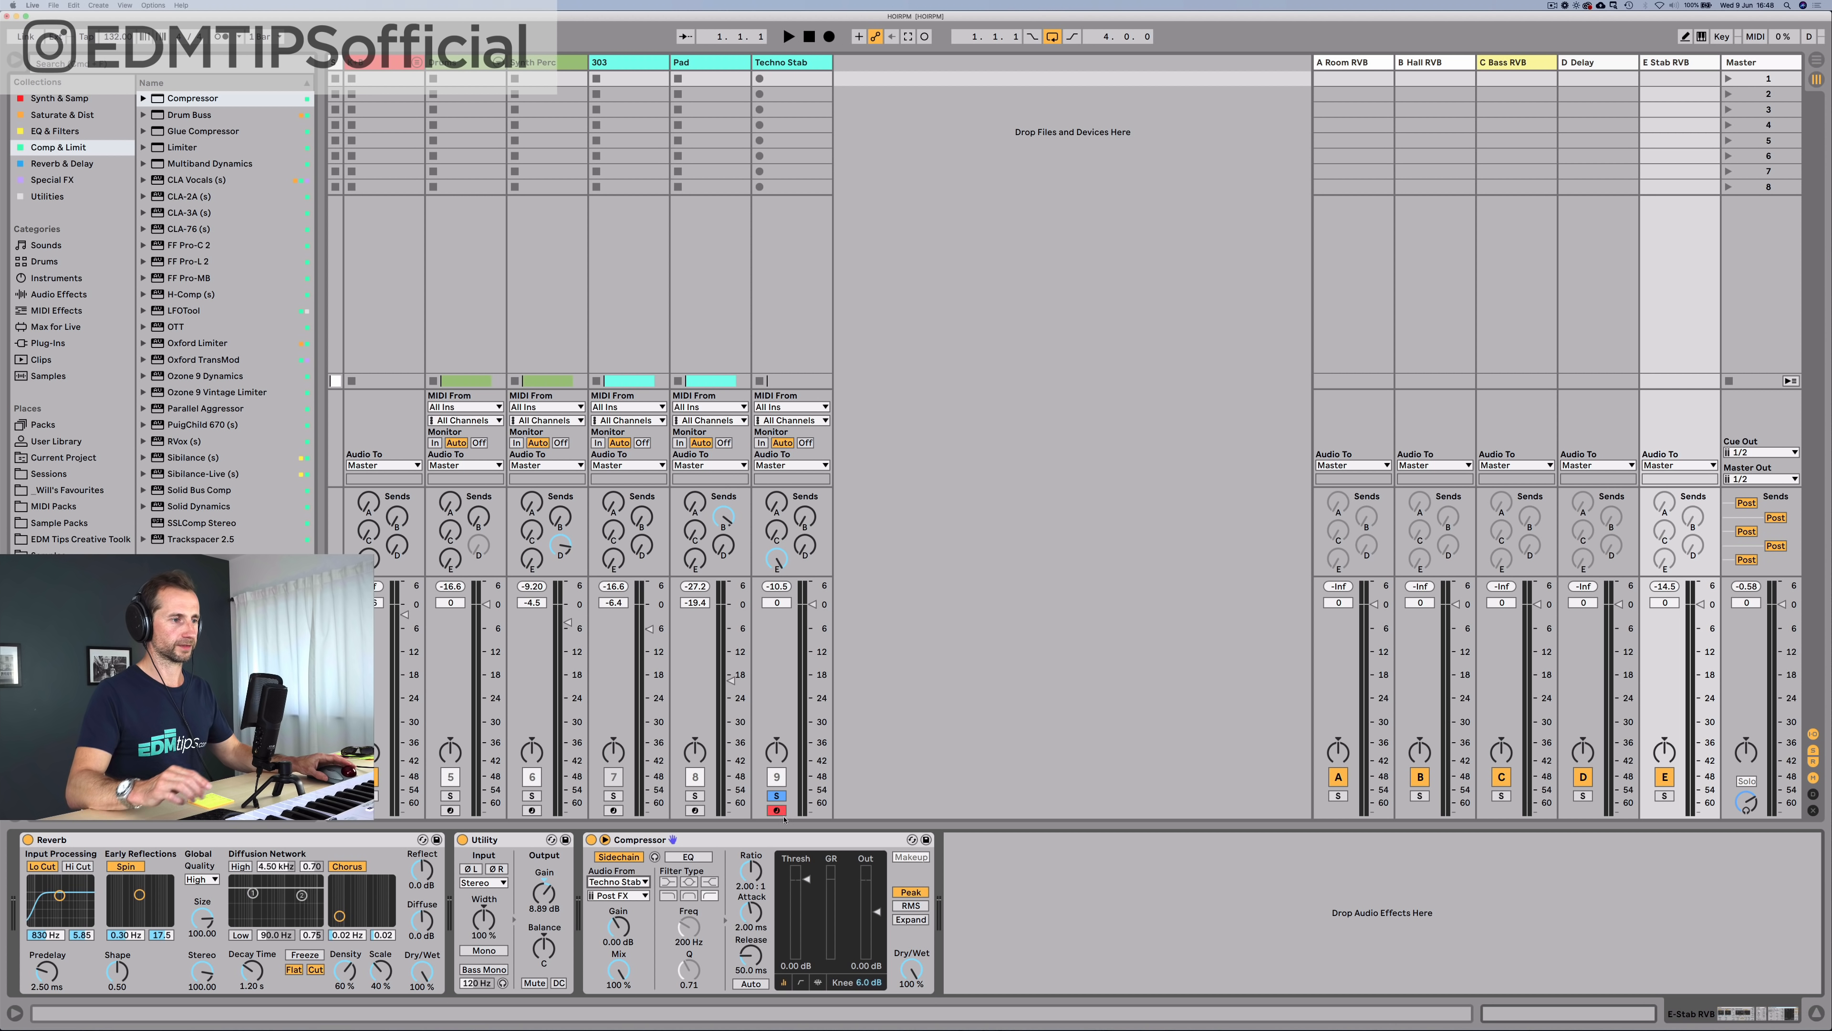
pyautogui.moveTo(809, 865); pyautogui.dragTo(809, 960)
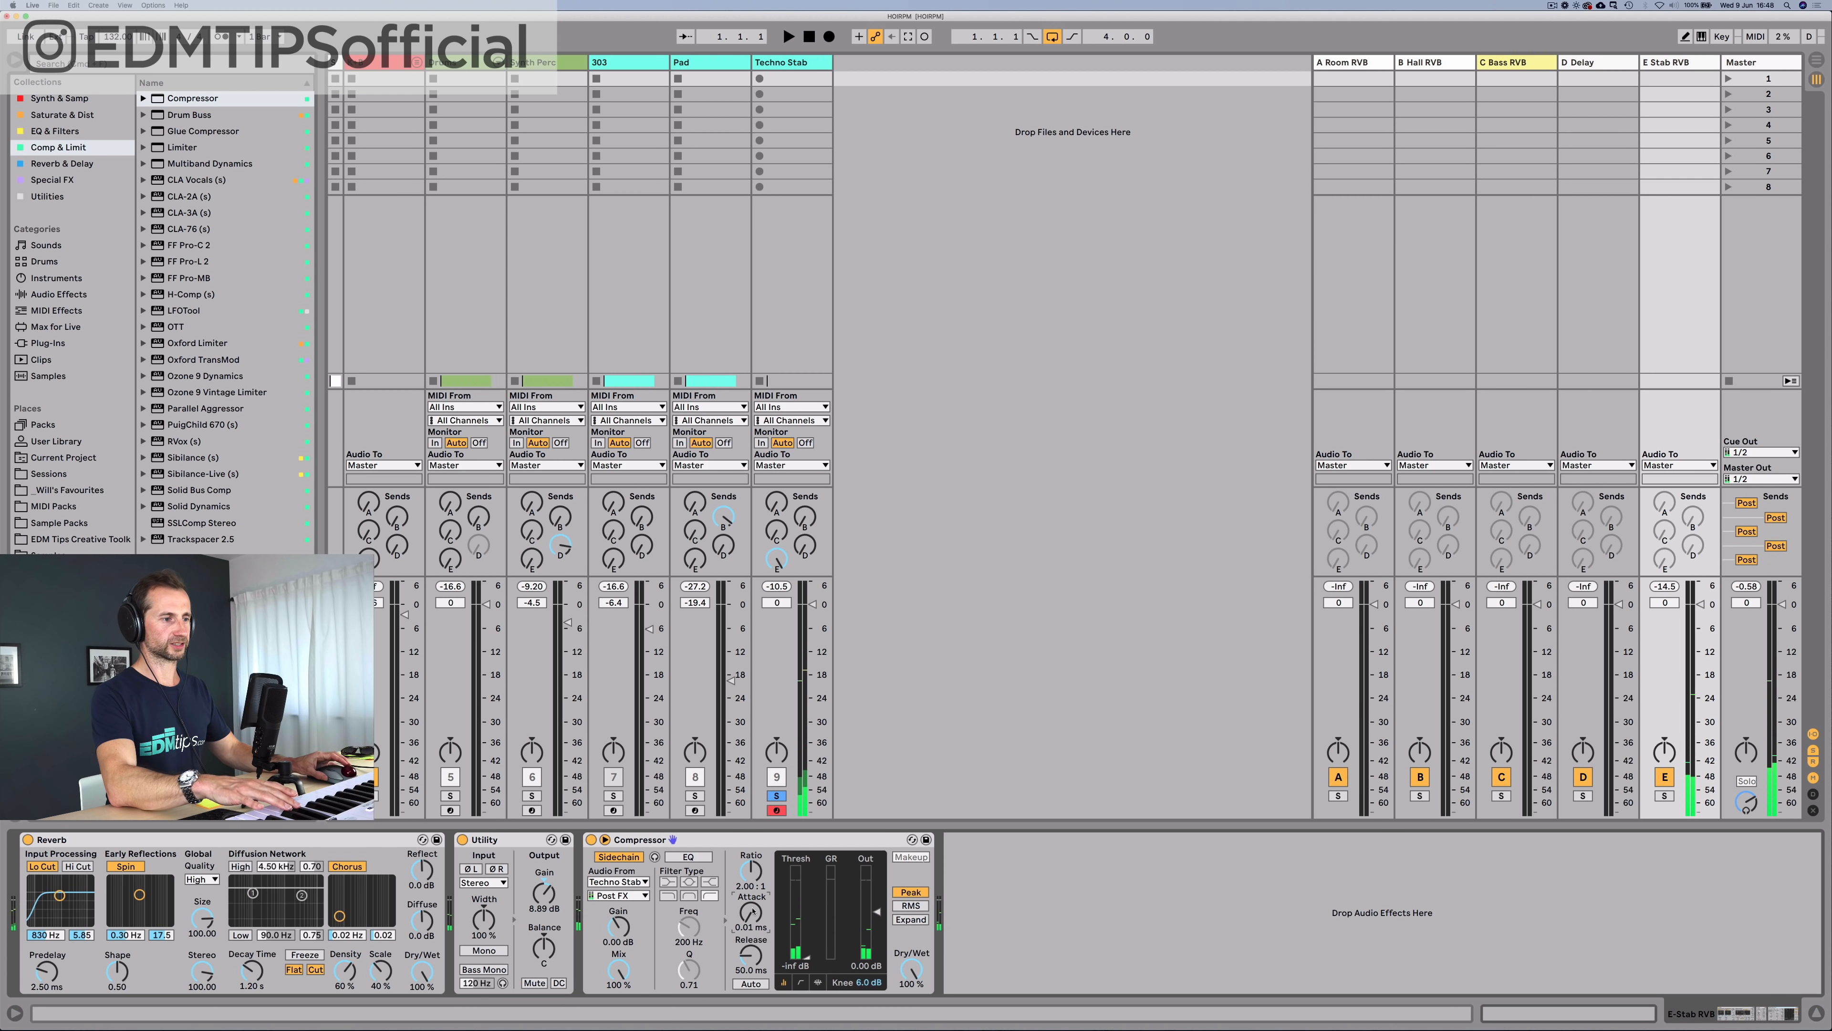
pyautogui.moveTo(750, 911); pyautogui.dragTo(752, 960)
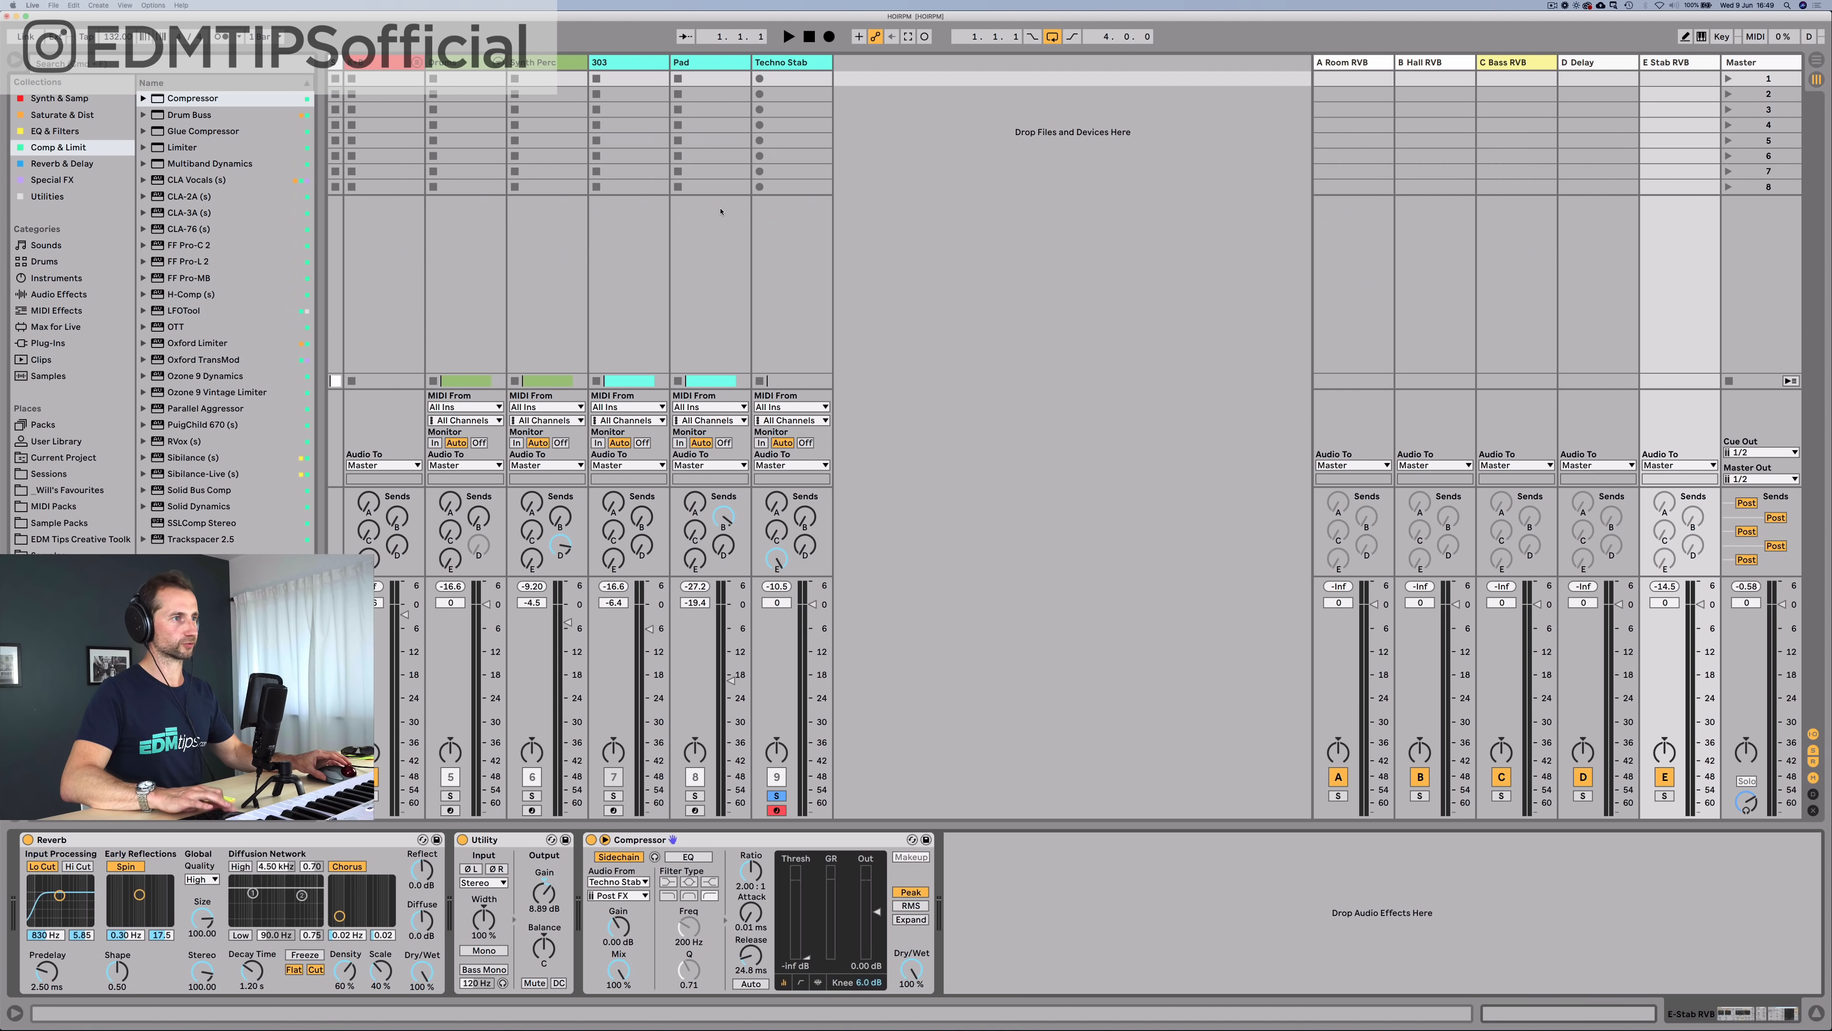
# Step: In the Arrangement View, select the first four bars across all tracks and duplicate them repeatedly up to bar 41
pyautogui.press('Tab')
pyautogui.moveTo(572, 91); pyautogui.dragTo(575, 48)
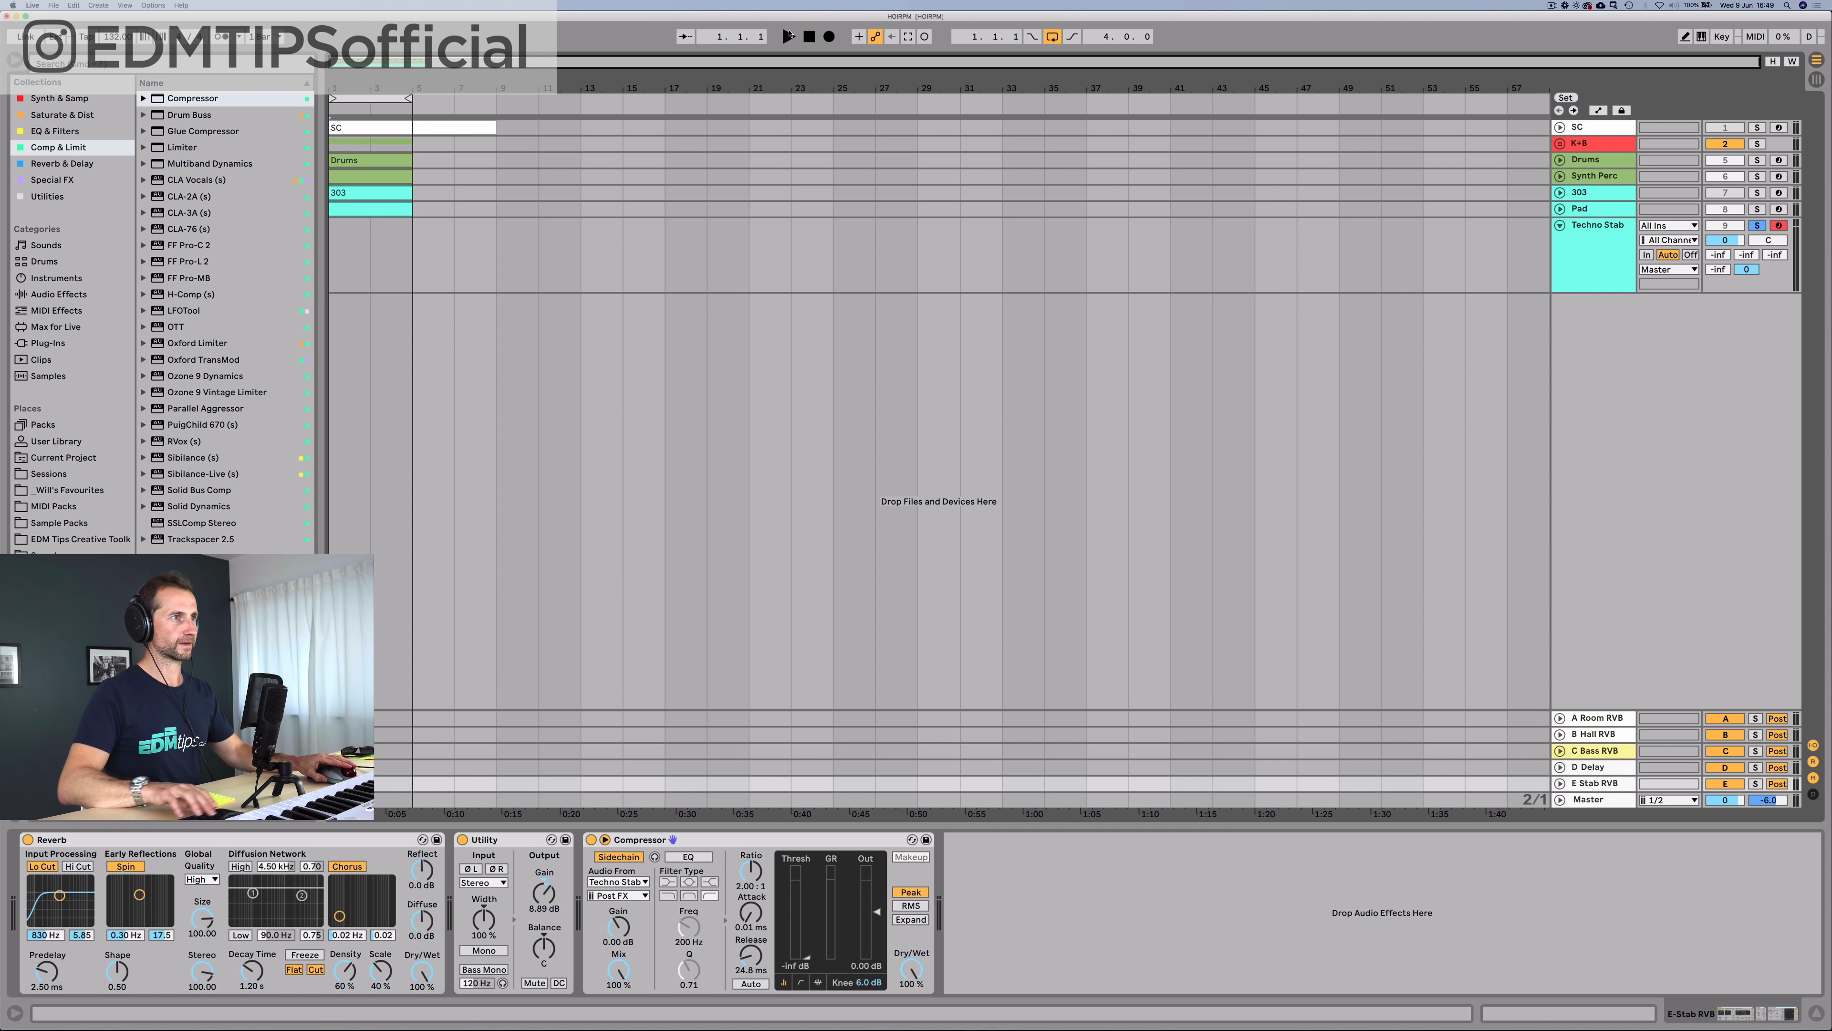
pyautogui.moveTo(423, 254); pyautogui.dragTo(330, 252)
pyautogui.moveTo(332, 117); pyautogui.dragTo(332, 117)
pyautogui.press('super+d')
pyautogui.press('super+d')
pyautogui.press('super+d')
pyautogui.press('super+d')
pyautogui.press('super+d')
pyautogui.press('super+d')
pyautogui.press('super+d')
pyautogui.press('super+d')
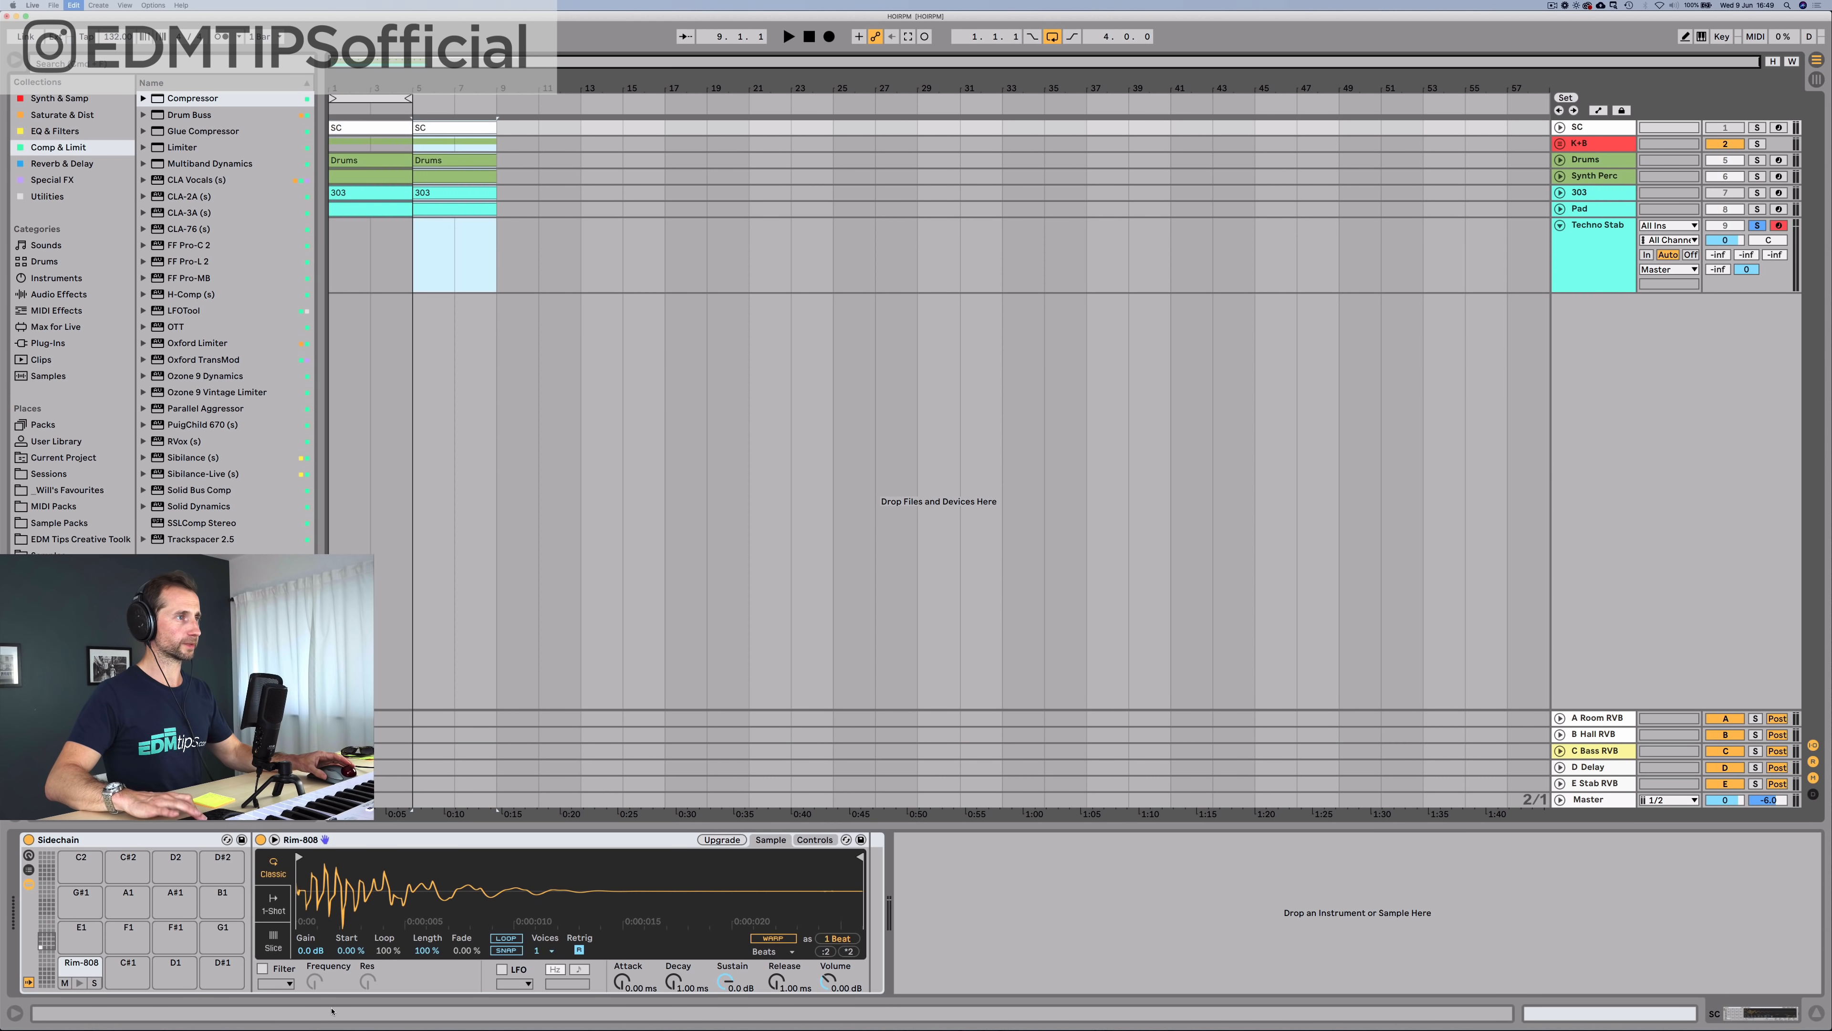
pyautogui.press('super+d')
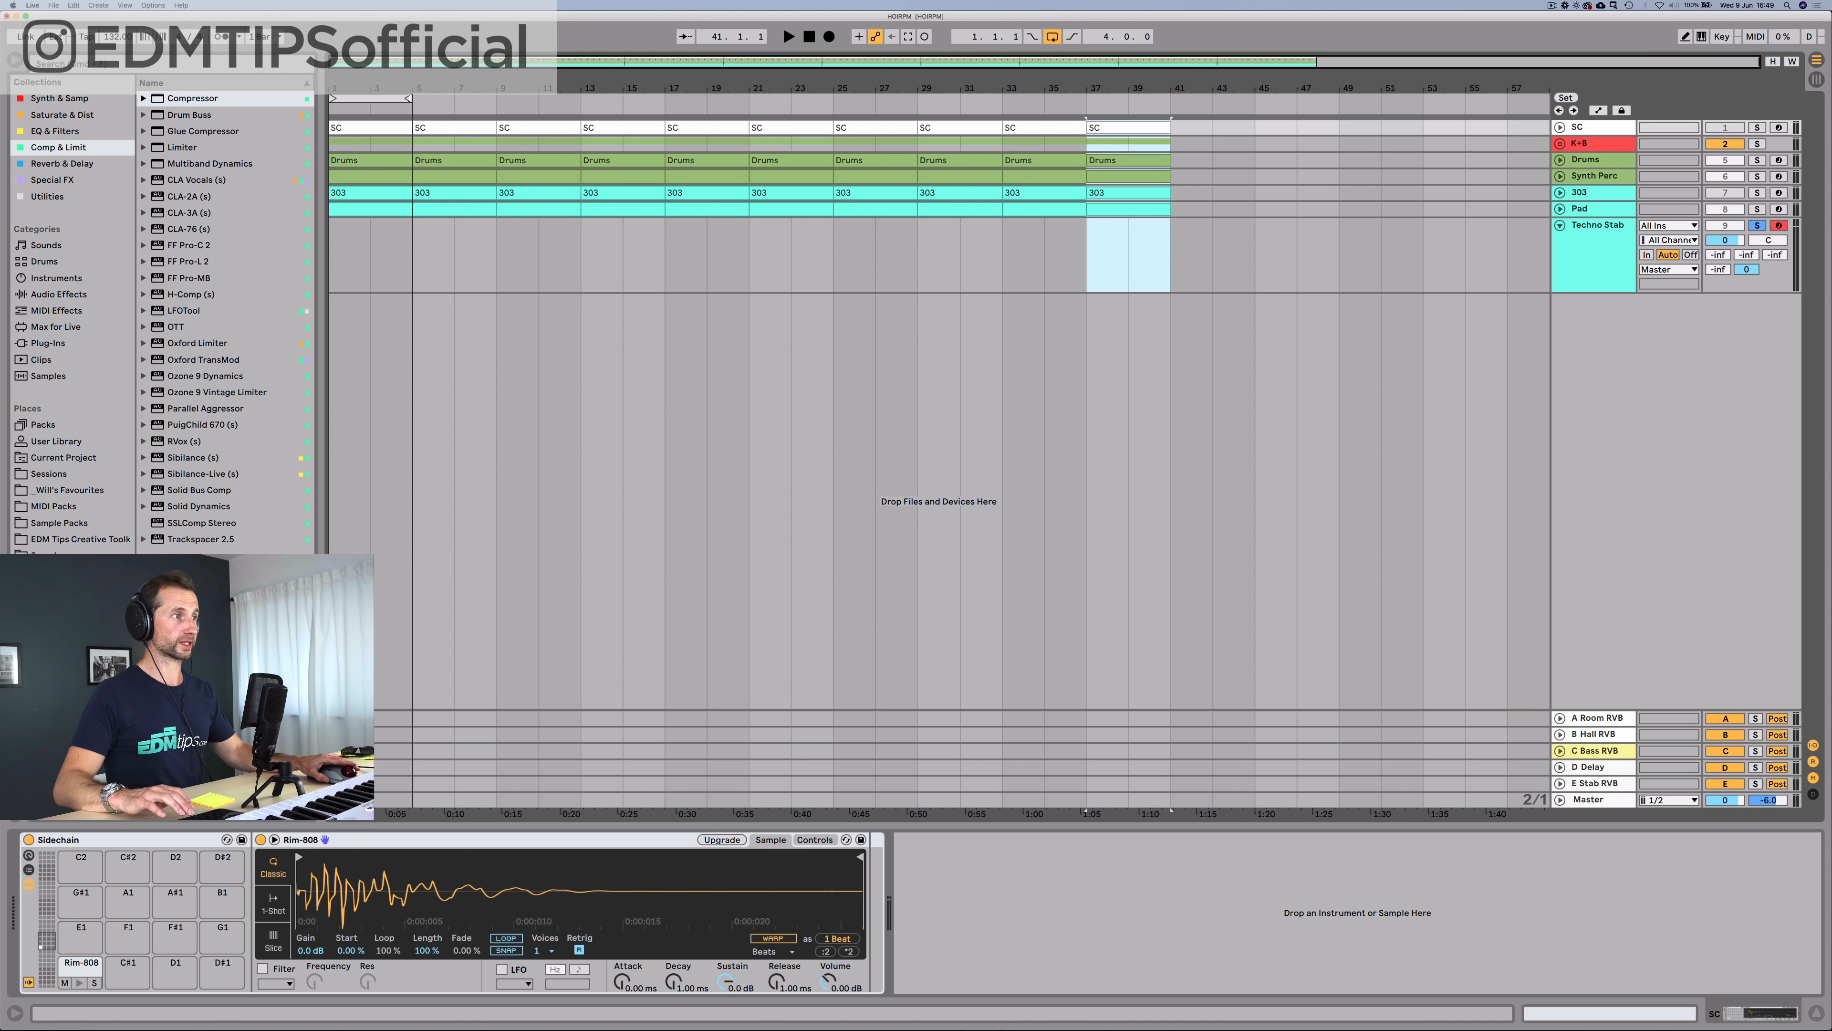
# Step: Select the whole arrangement and set the loop to cover all 40 bars
pyautogui.press('super+a')
pyautogui.press('super+l')
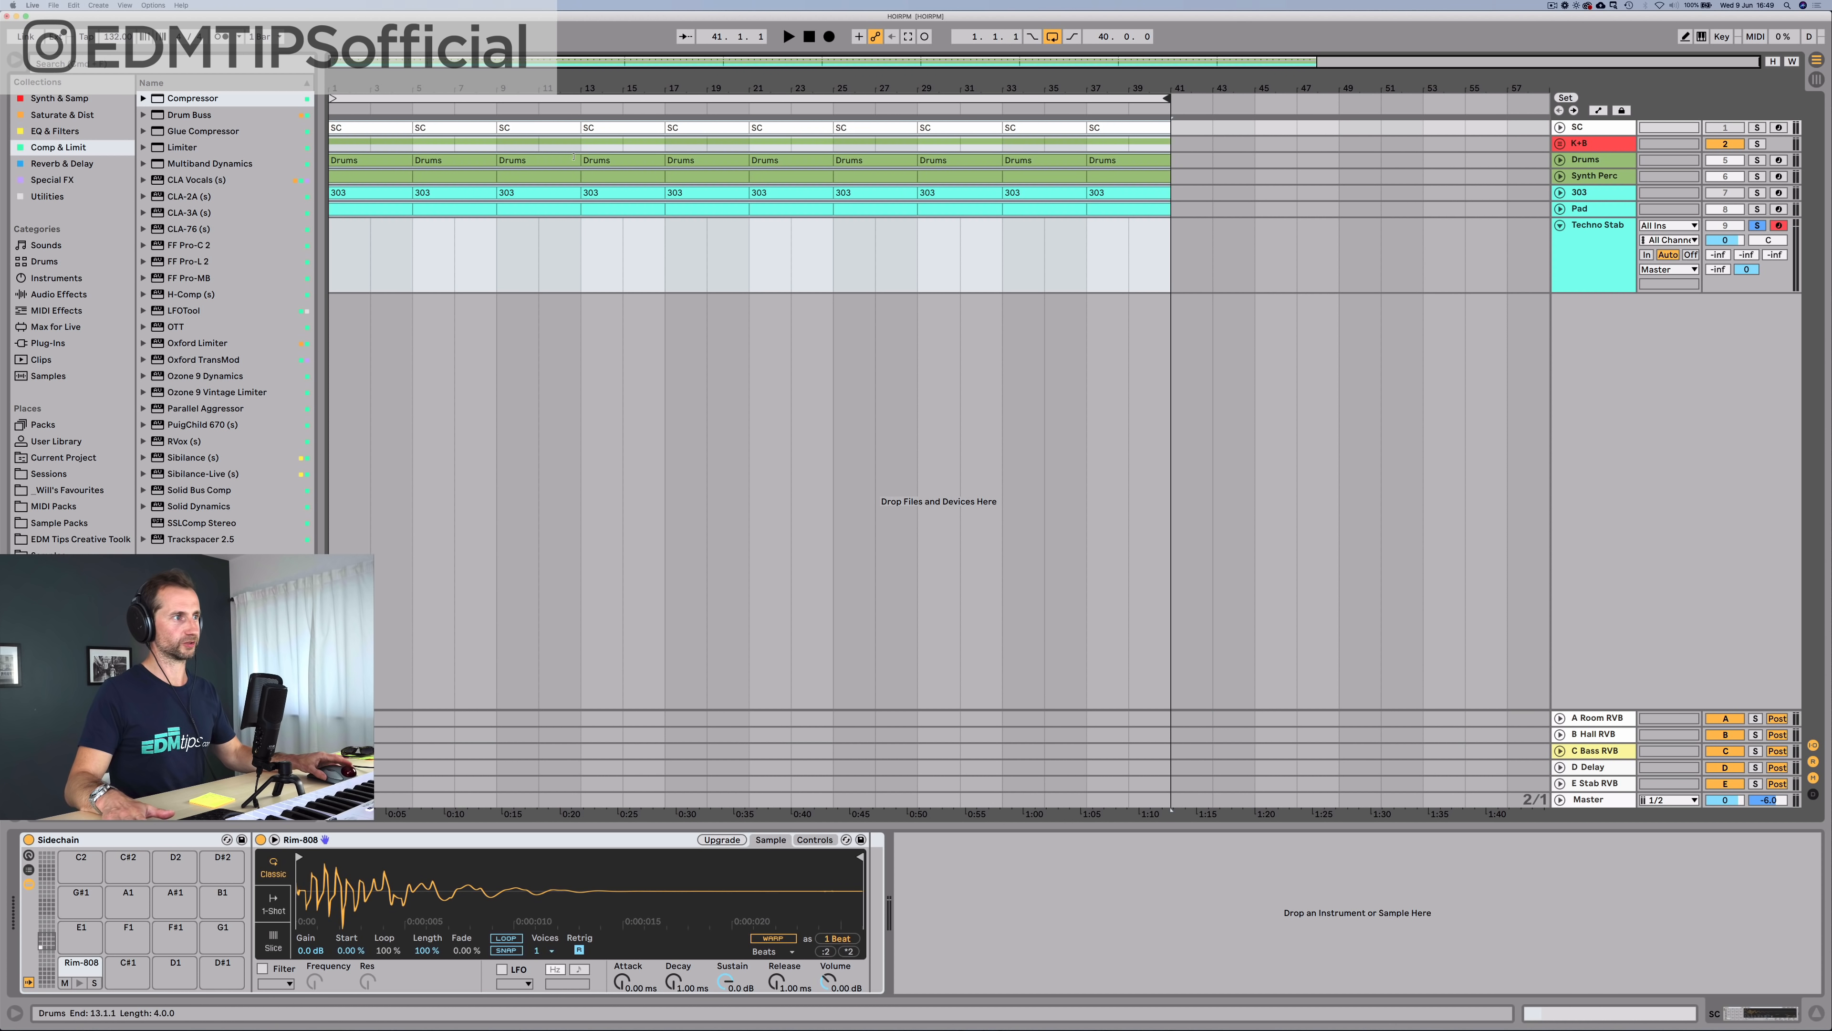
pyautogui.press('super+a')
# Step: Return playback to bar 1, play the opening briefly and unsolo the Techno Stab track
pyautogui.click(388, 238)
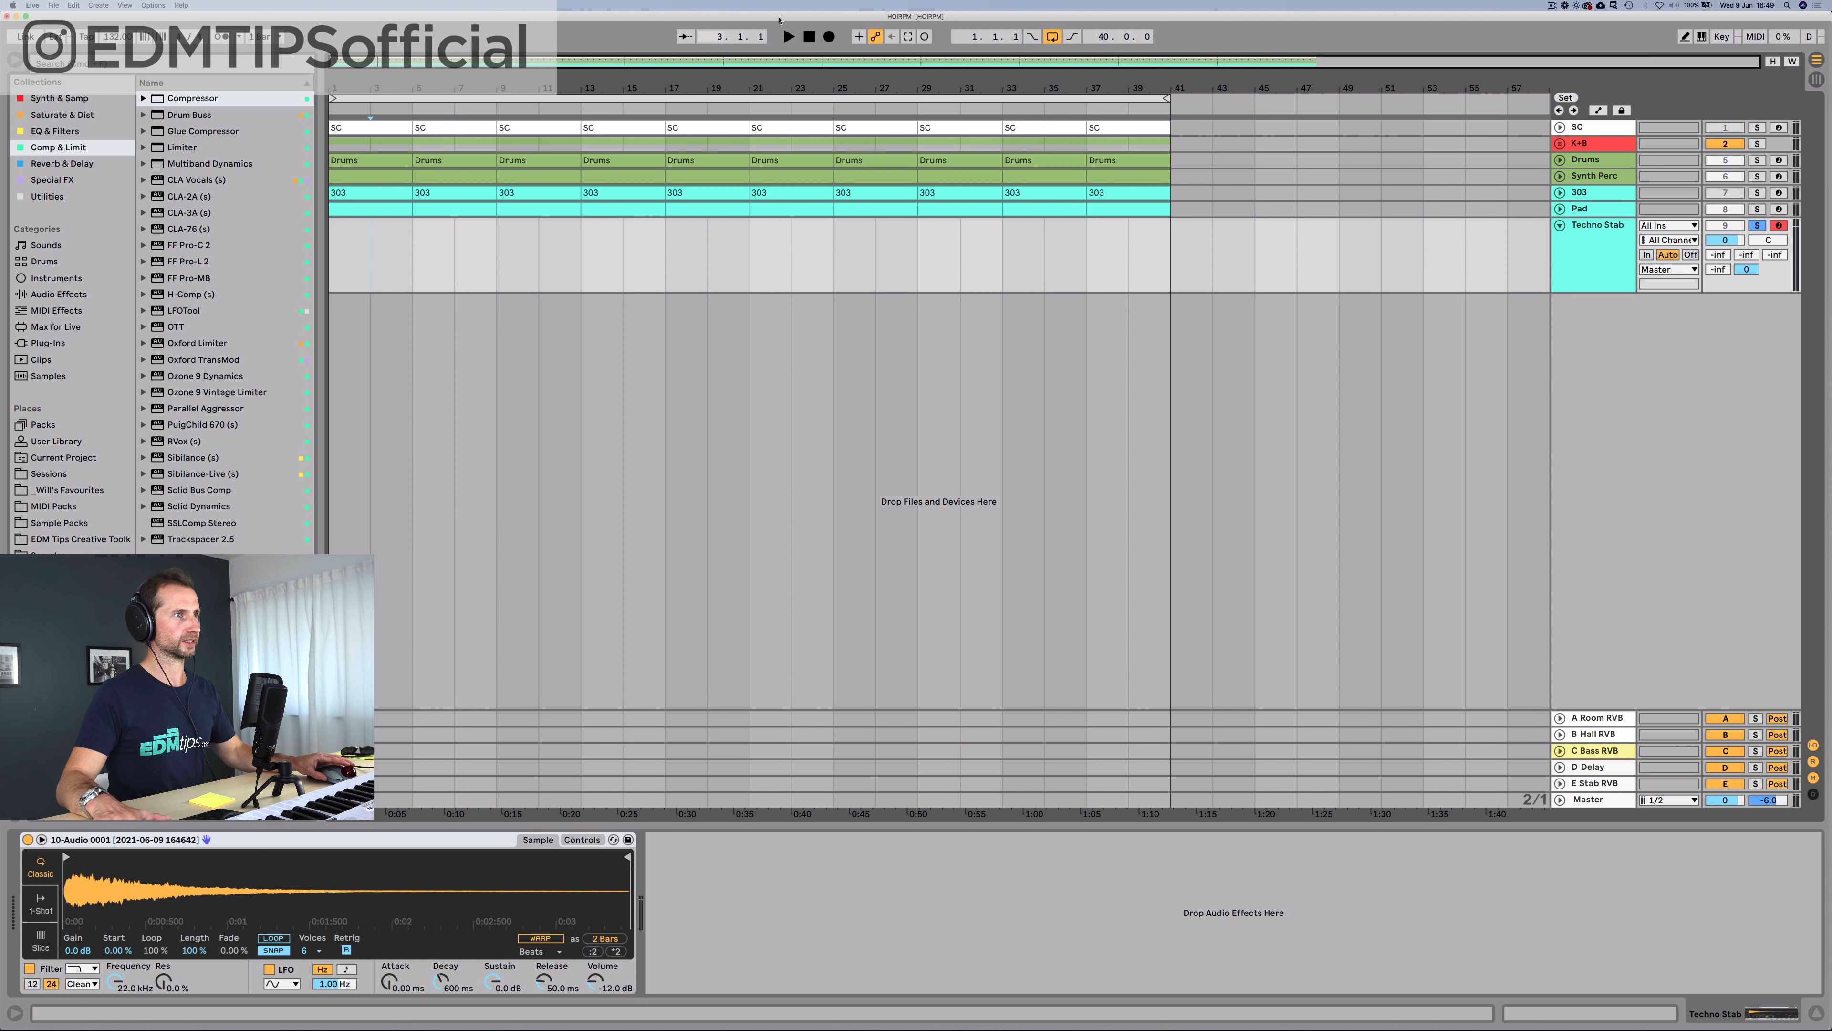
pyautogui.click(809, 34)
pyautogui.press('space')
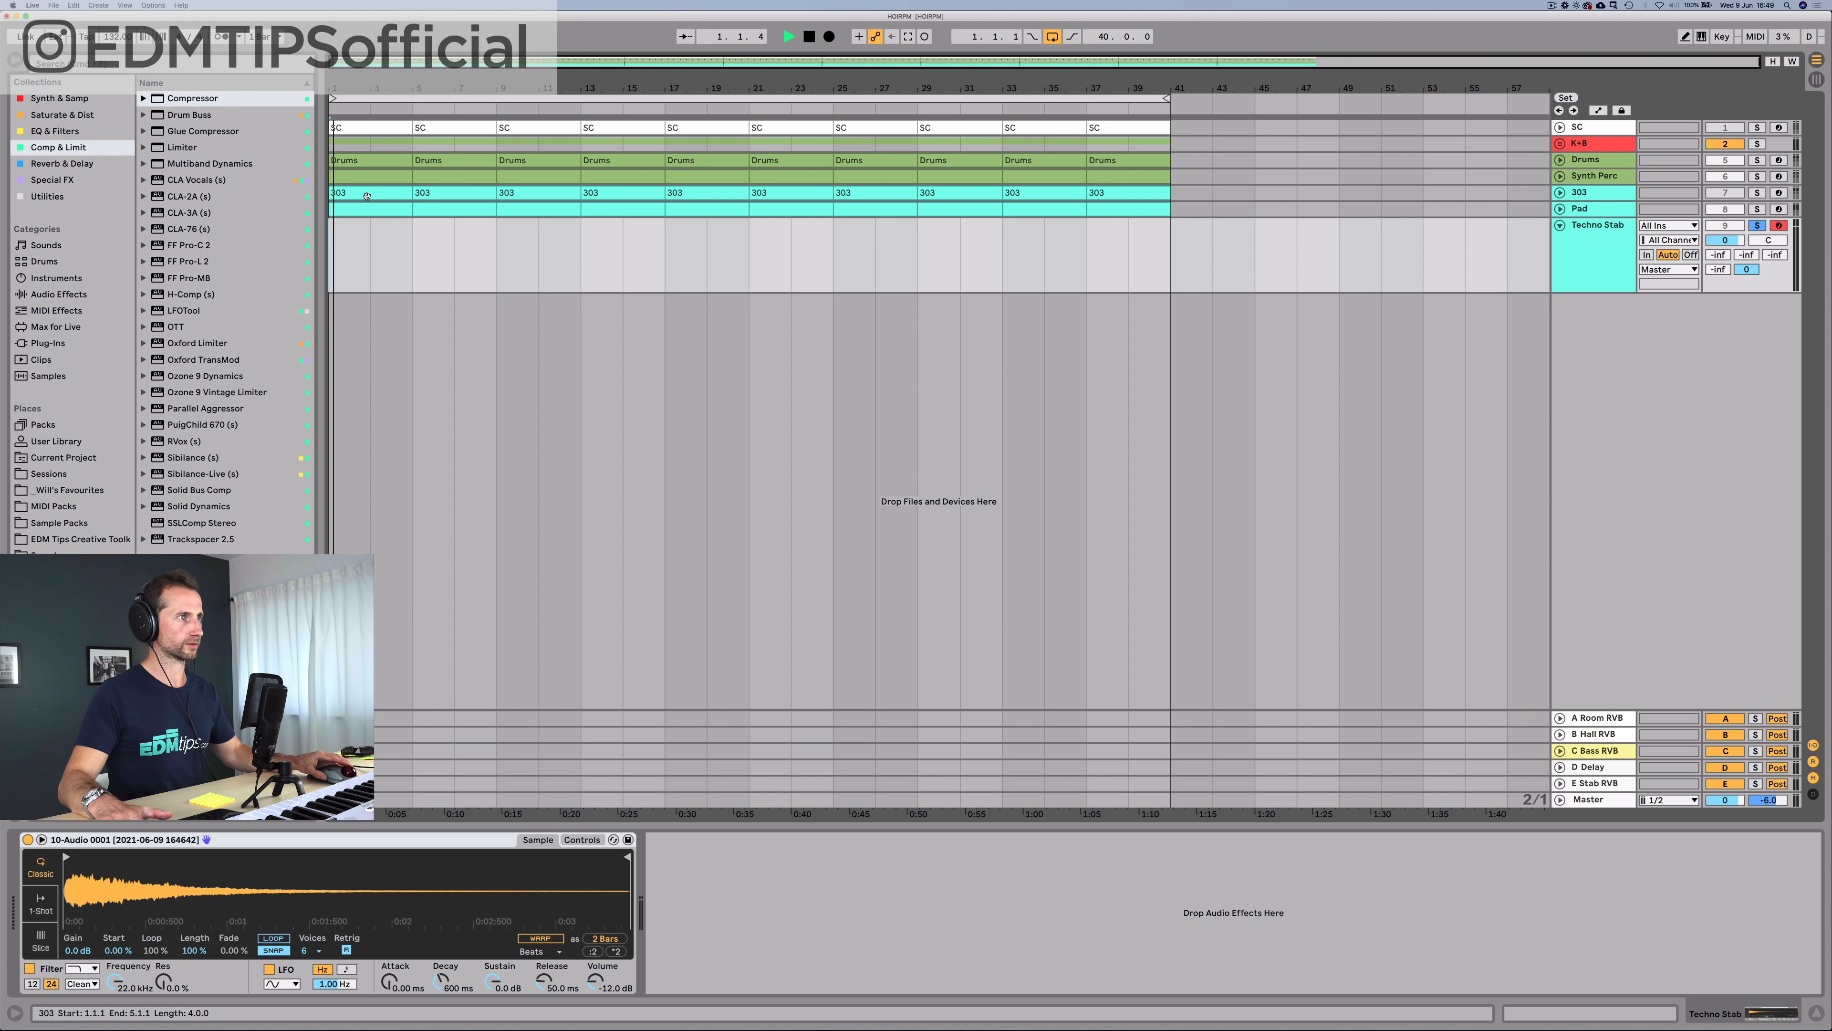
pyautogui.press('space')
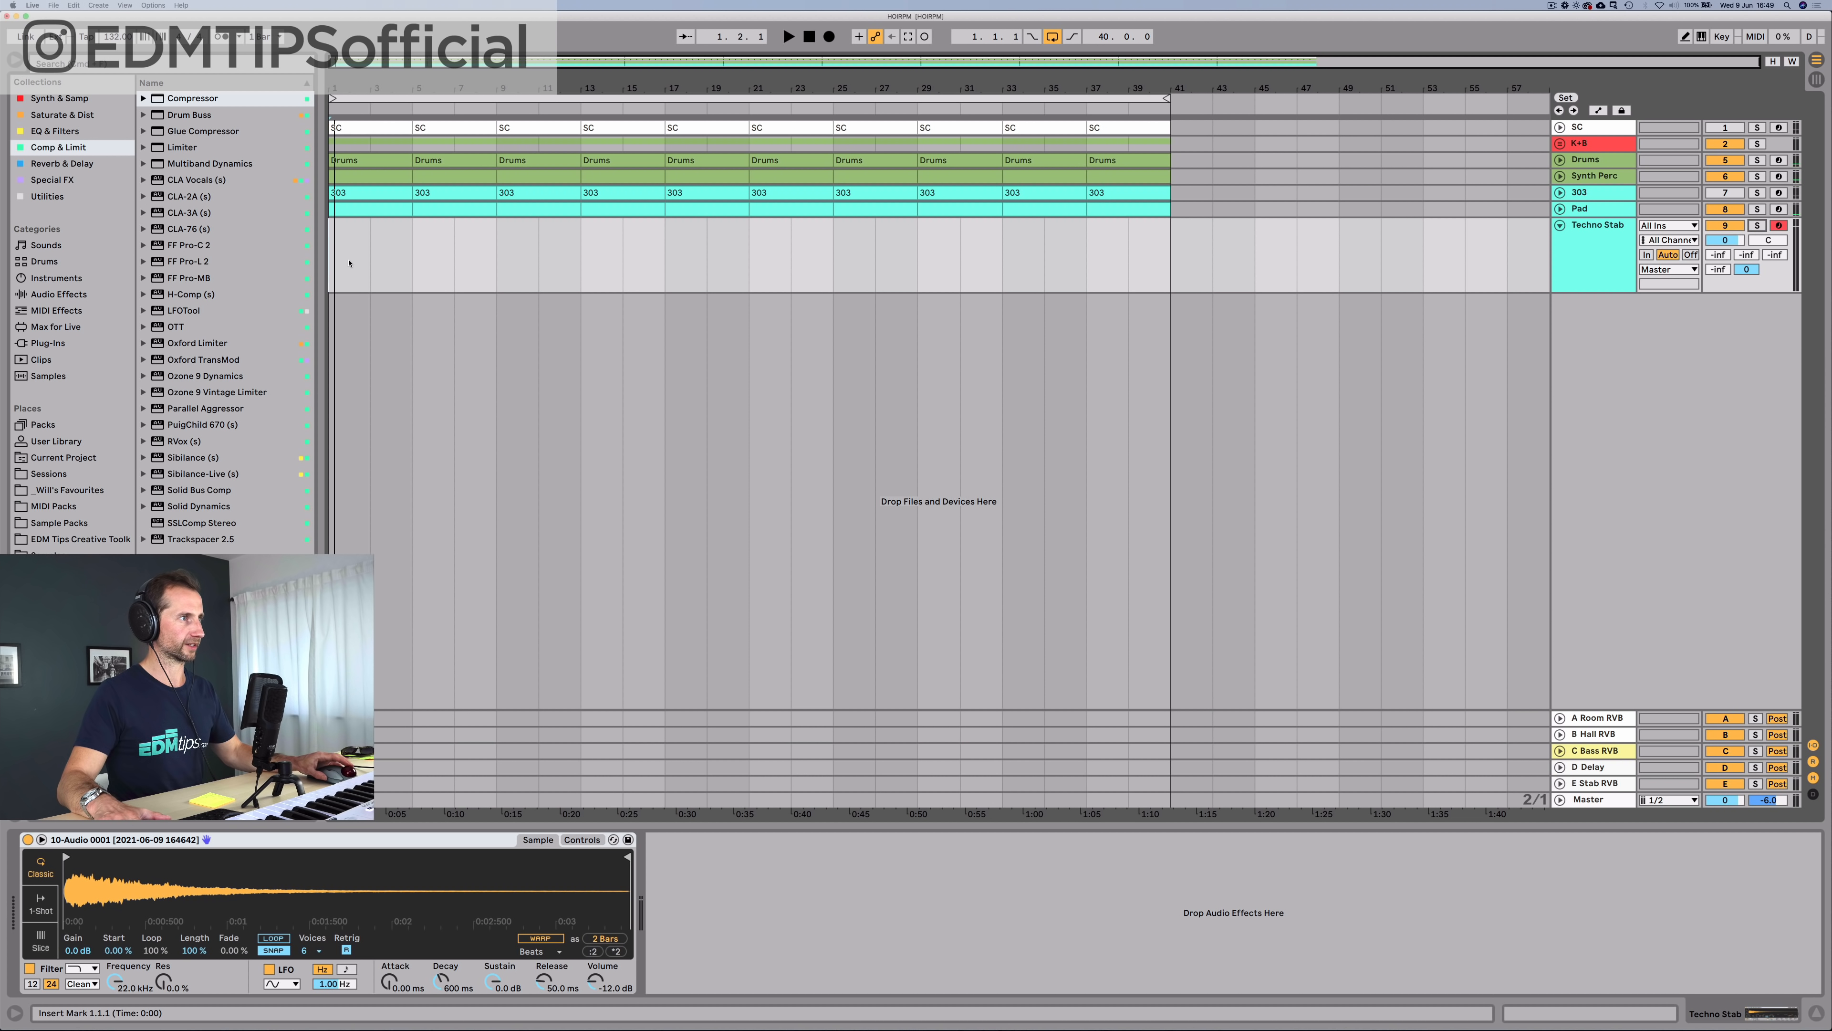
# Step: Delete the 303, Pad and Synth Perc clips from the first four bars of the arrangement
pyautogui.click(352, 193)
pyautogui.press('Delete')
pyautogui.click(354, 208)
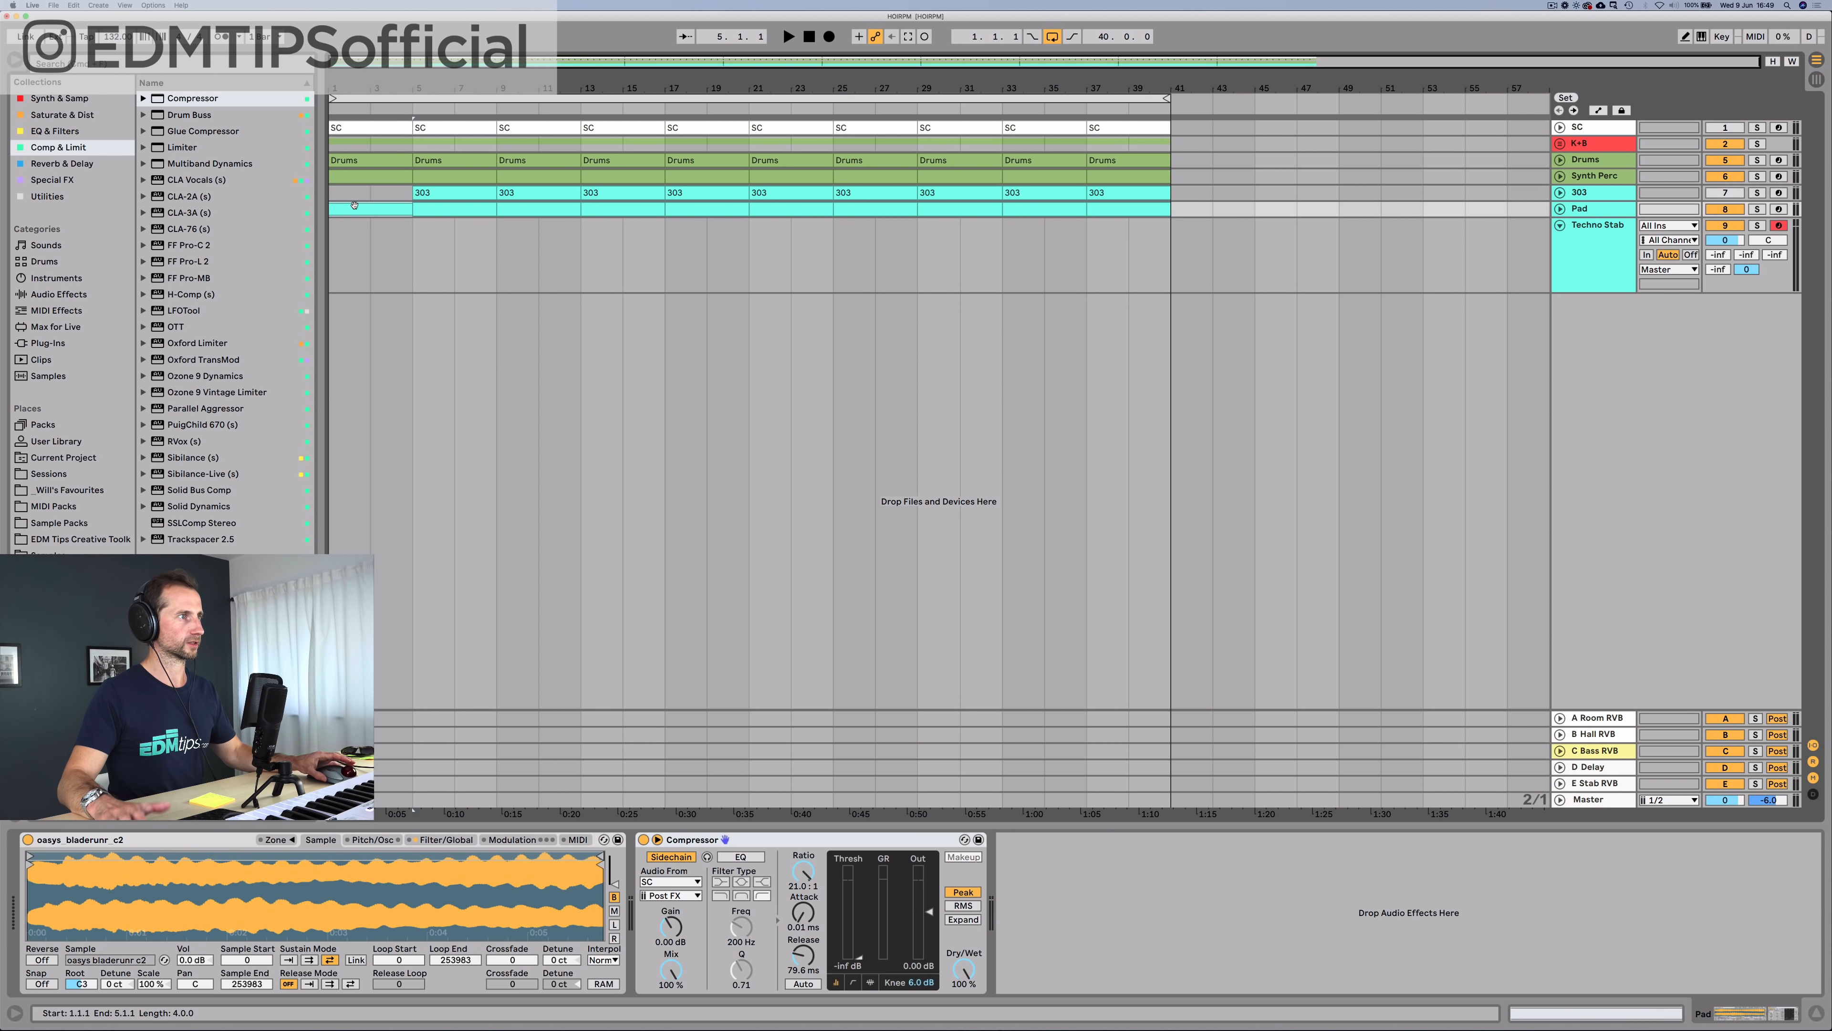
pyautogui.press('Delete')
pyautogui.press('space')
pyautogui.press('space')
pyautogui.click(368, 178)
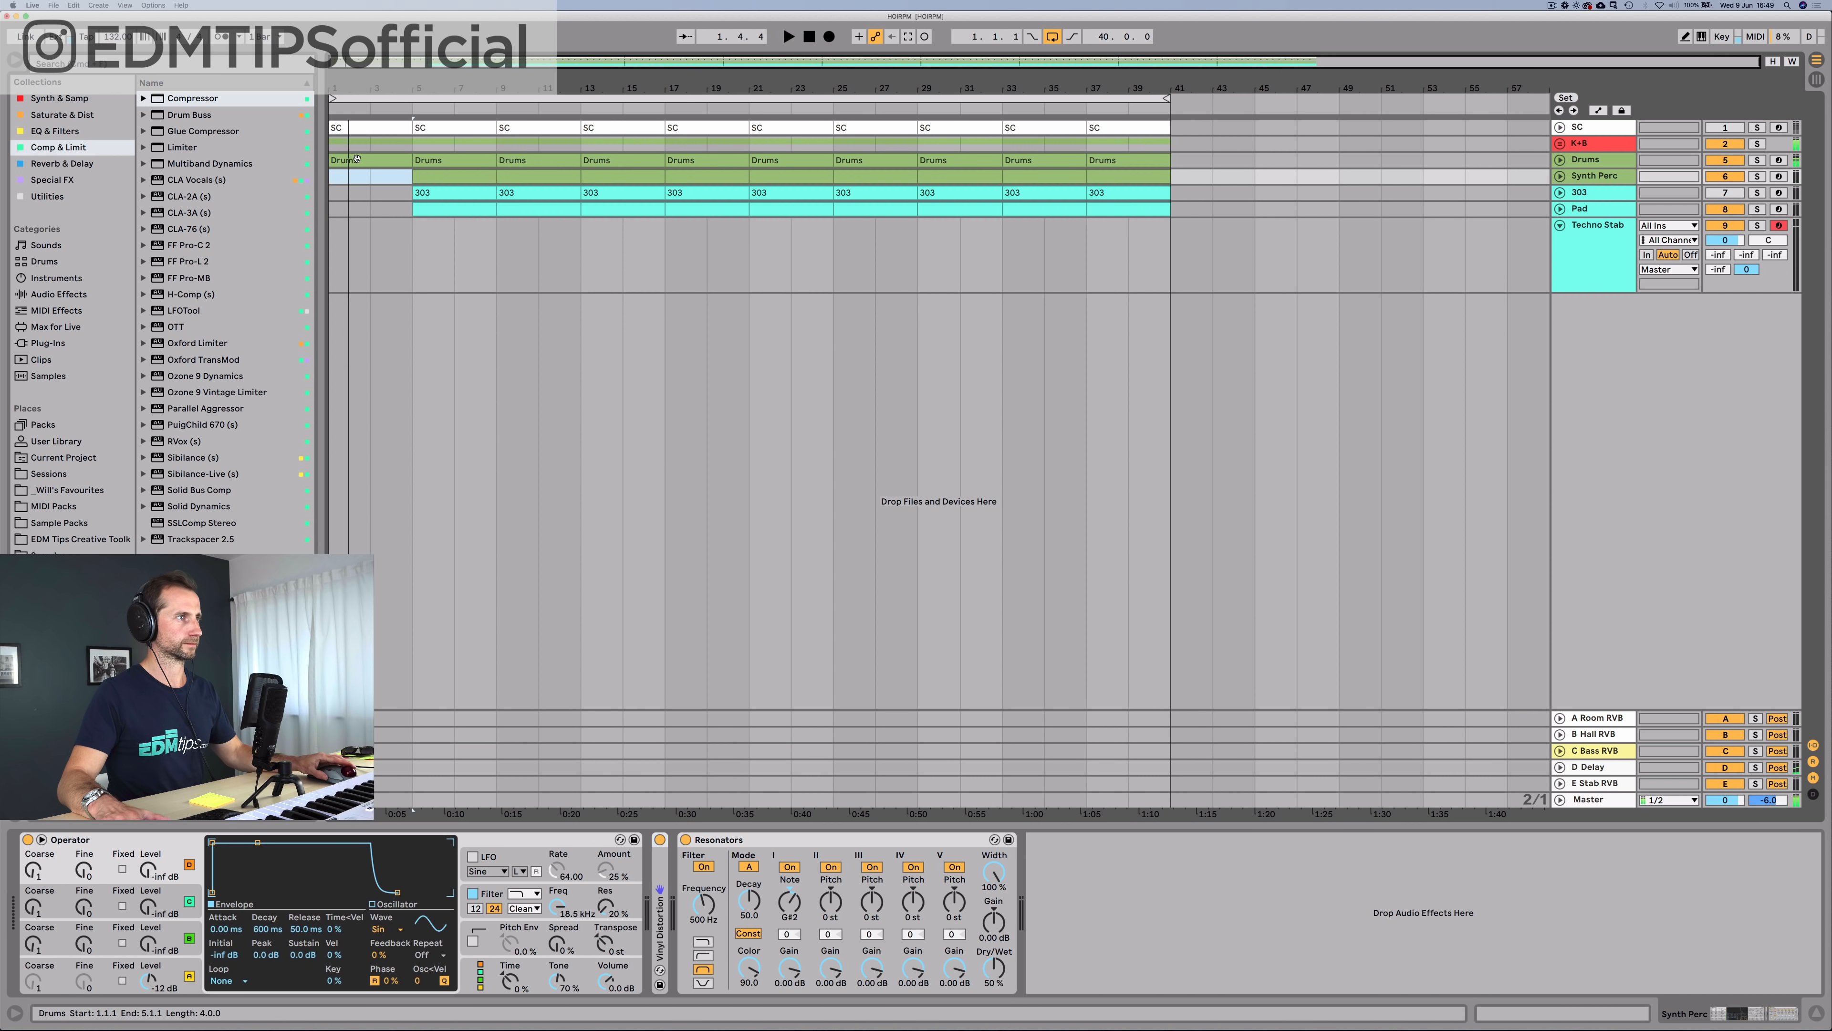
# Step: Delete the percussion, hat, shaker and 808_CL3 notes from the first Drums clip and play from bar 1
pyautogui.doubleClick(357, 159)
pyautogui.click(311, 407)
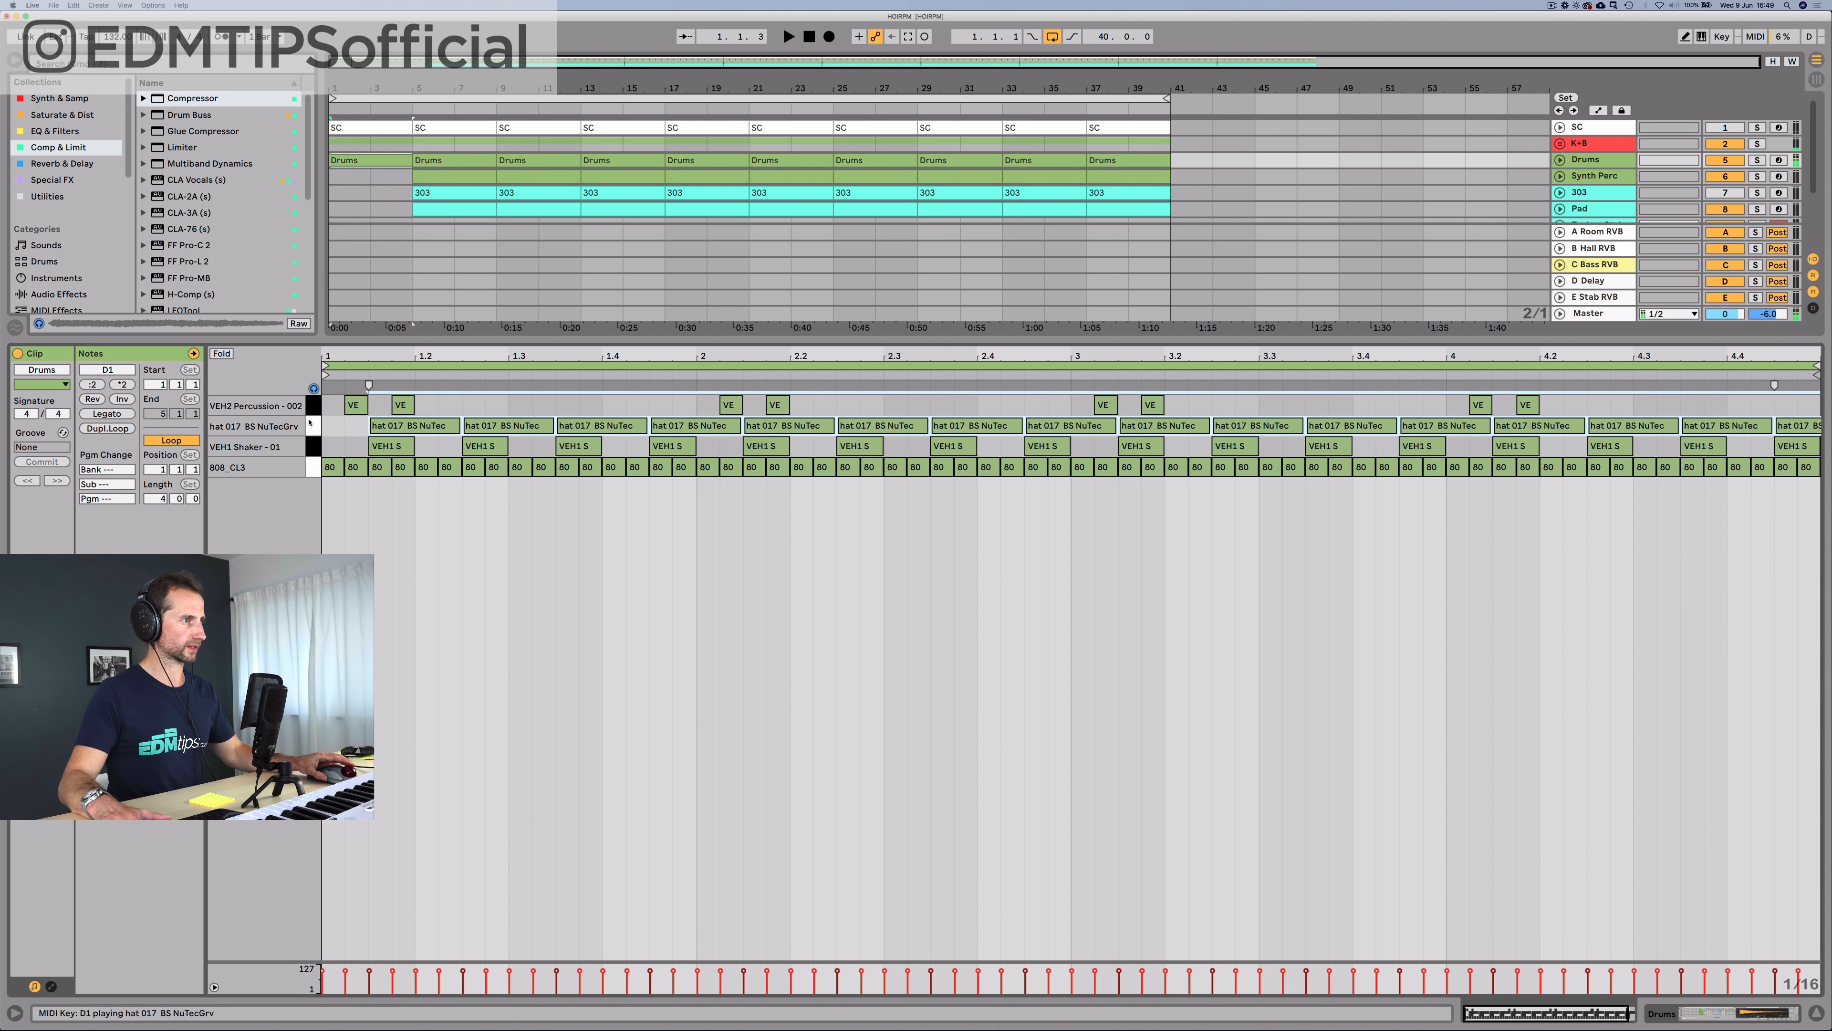
pyautogui.moveTo(312, 409); pyautogui.dragTo(316, 446)
pyautogui.press('Delete')
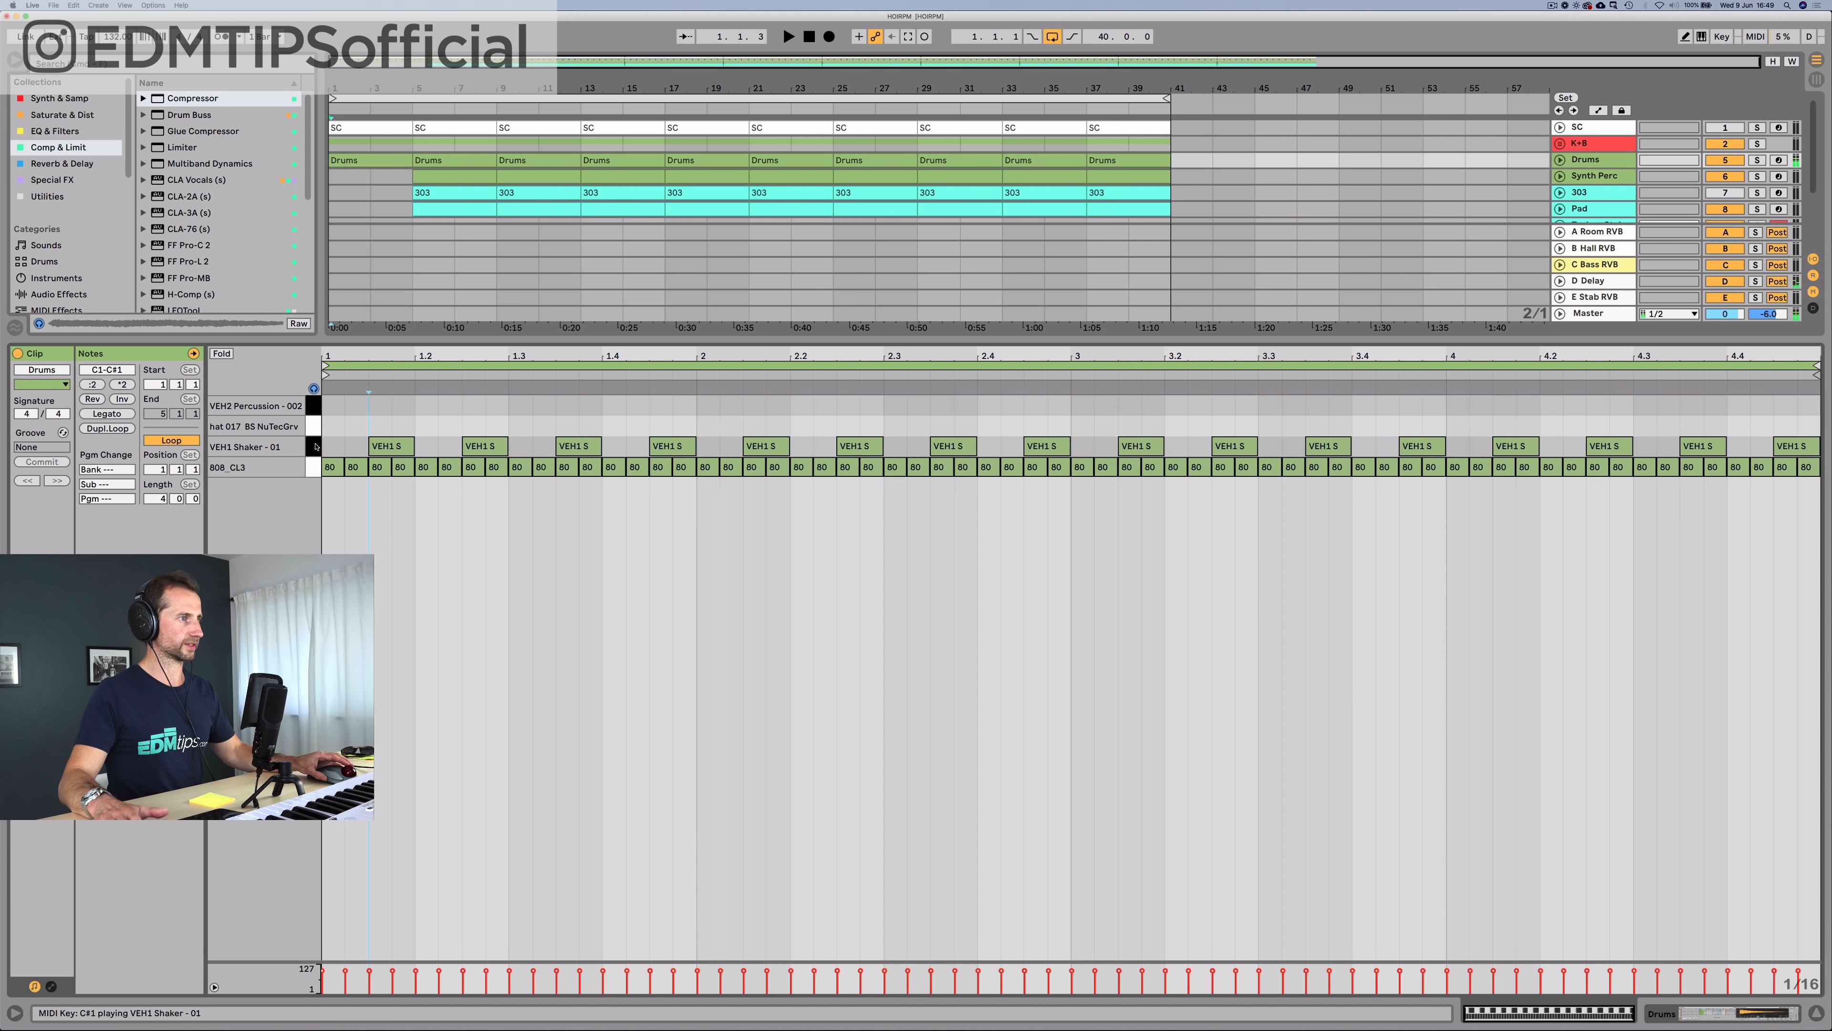
pyautogui.click(313, 465)
pyautogui.press('Delete')
pyautogui.press('space')
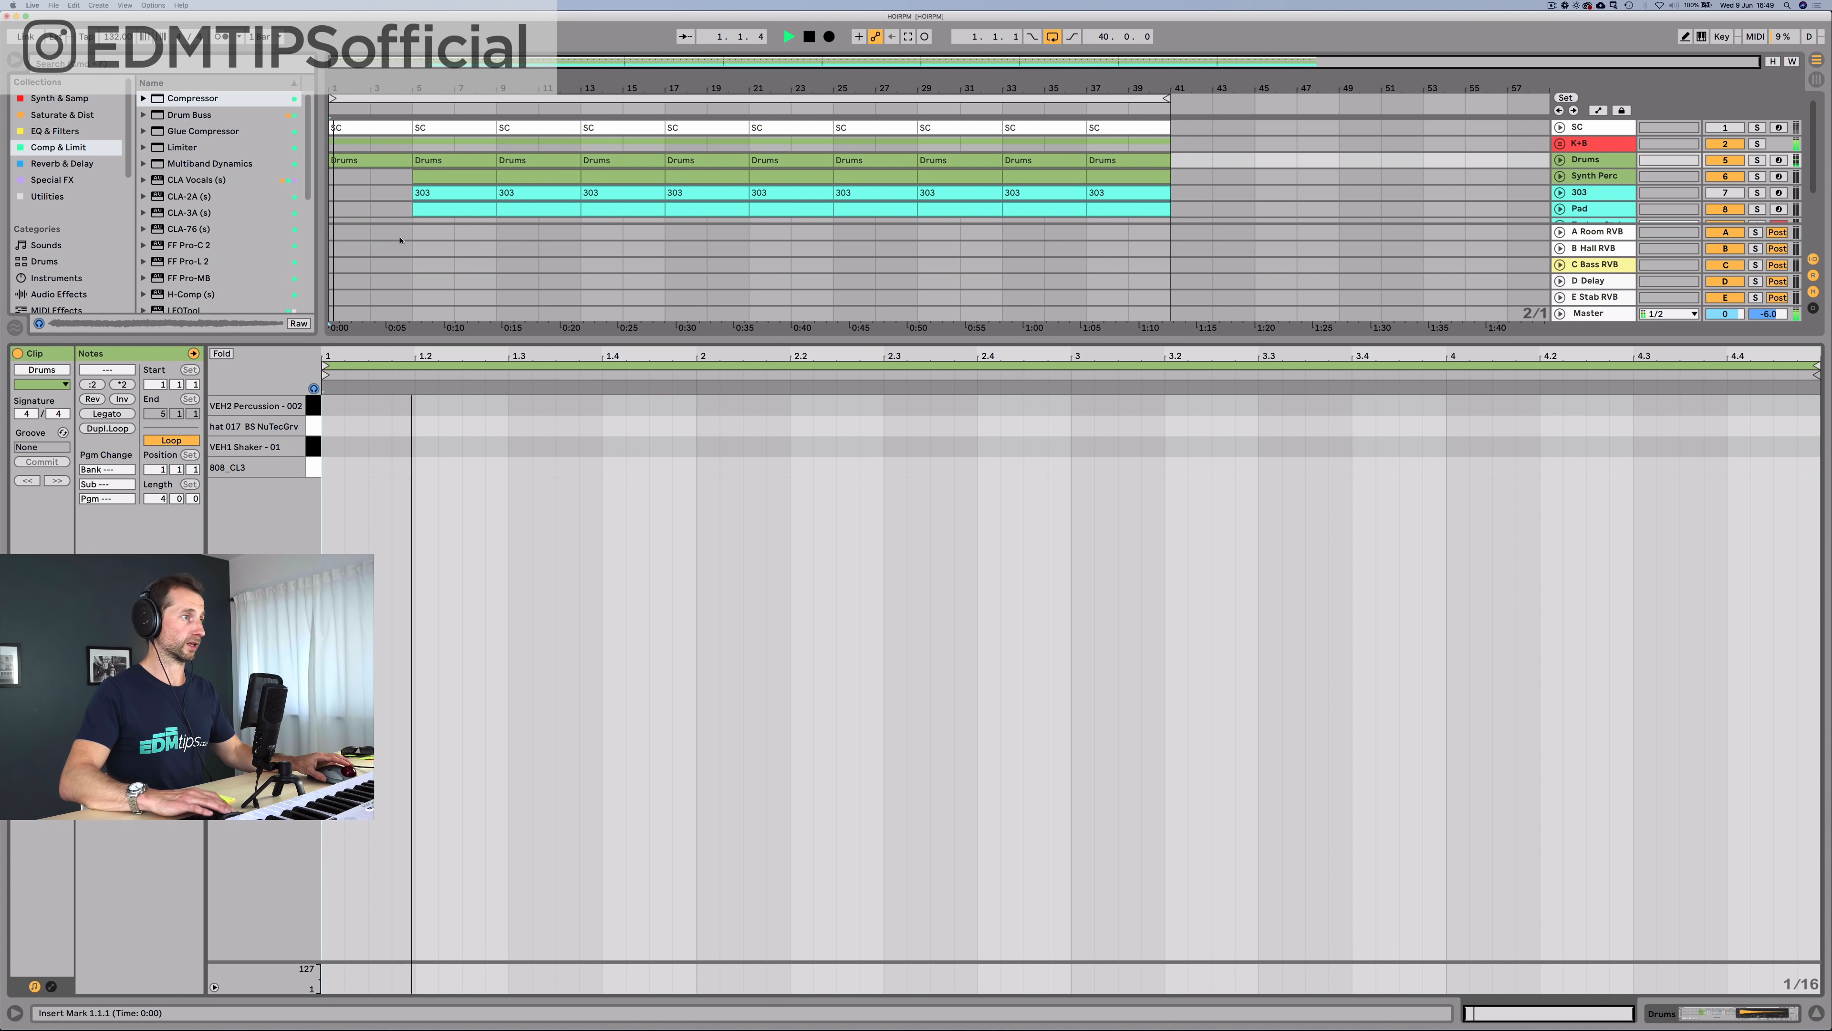
# Step: Delete the Drums clip at bar 1 and the Synth Perc, 303 and Pad clips at bar 5
pyautogui.click(373, 162)
pyautogui.press('Delete')
pyautogui.click(457, 177)
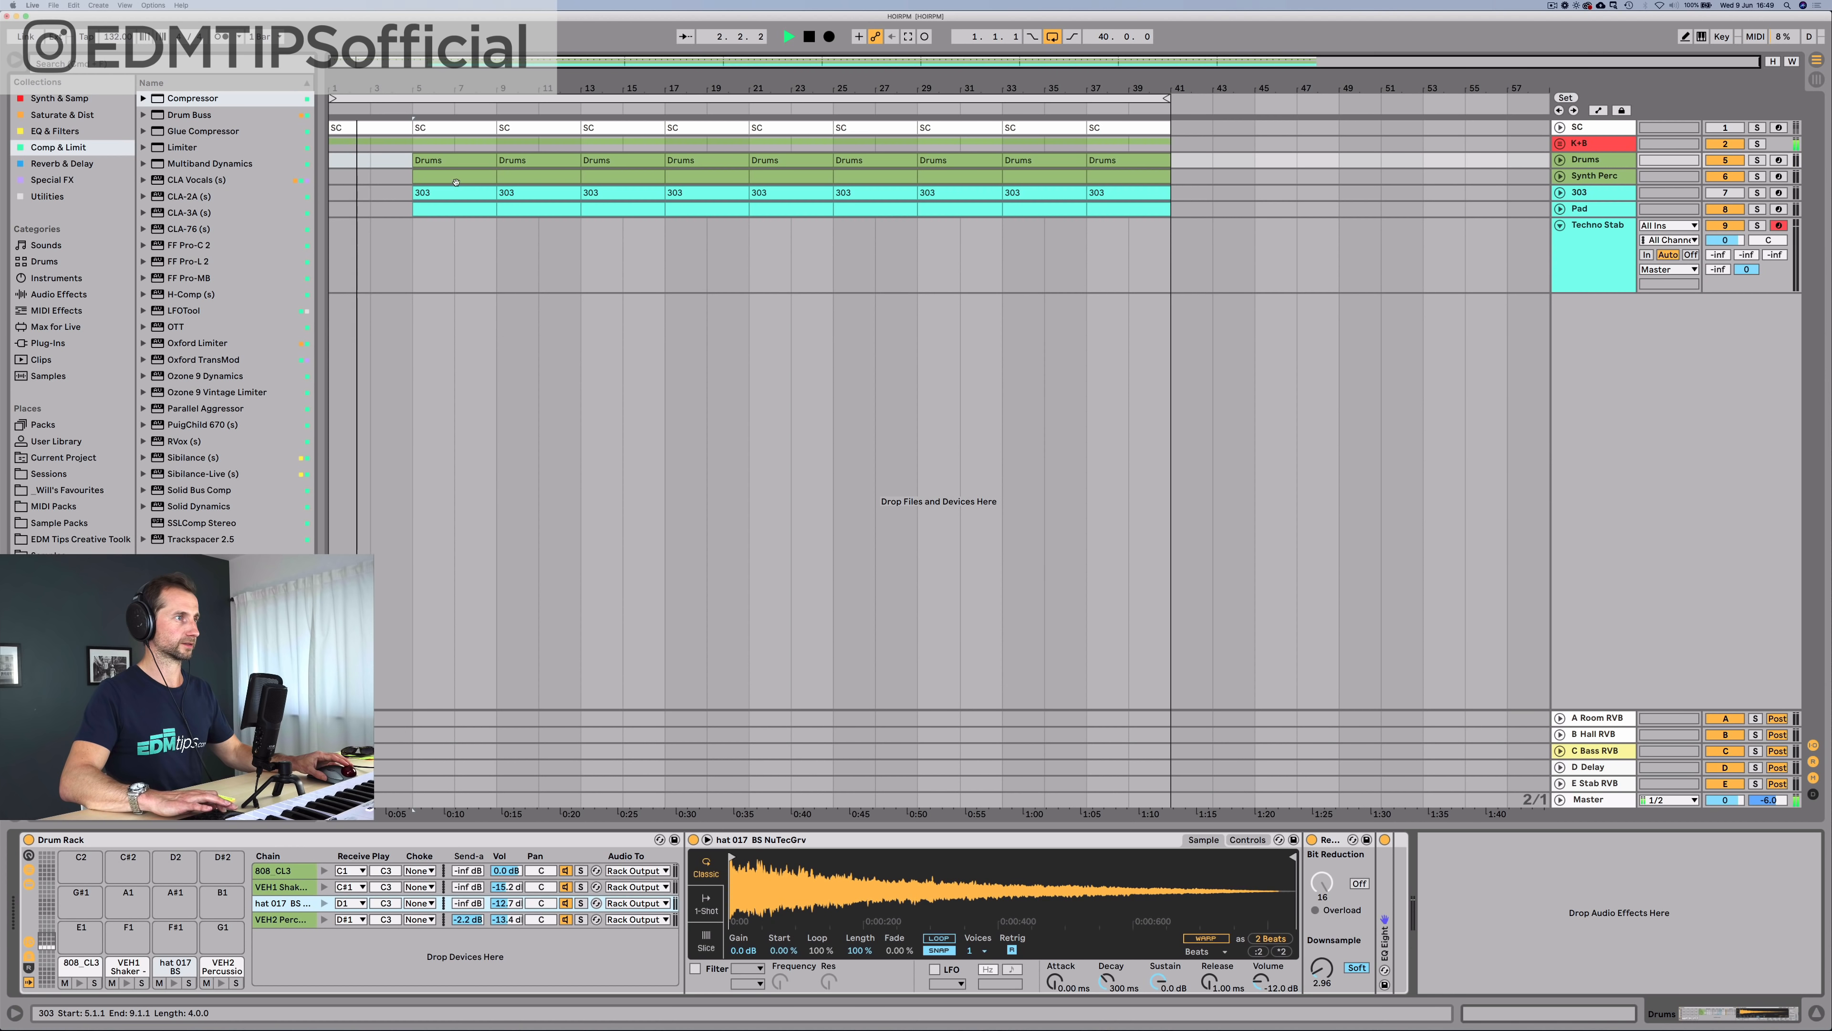
pyautogui.press('Delete')
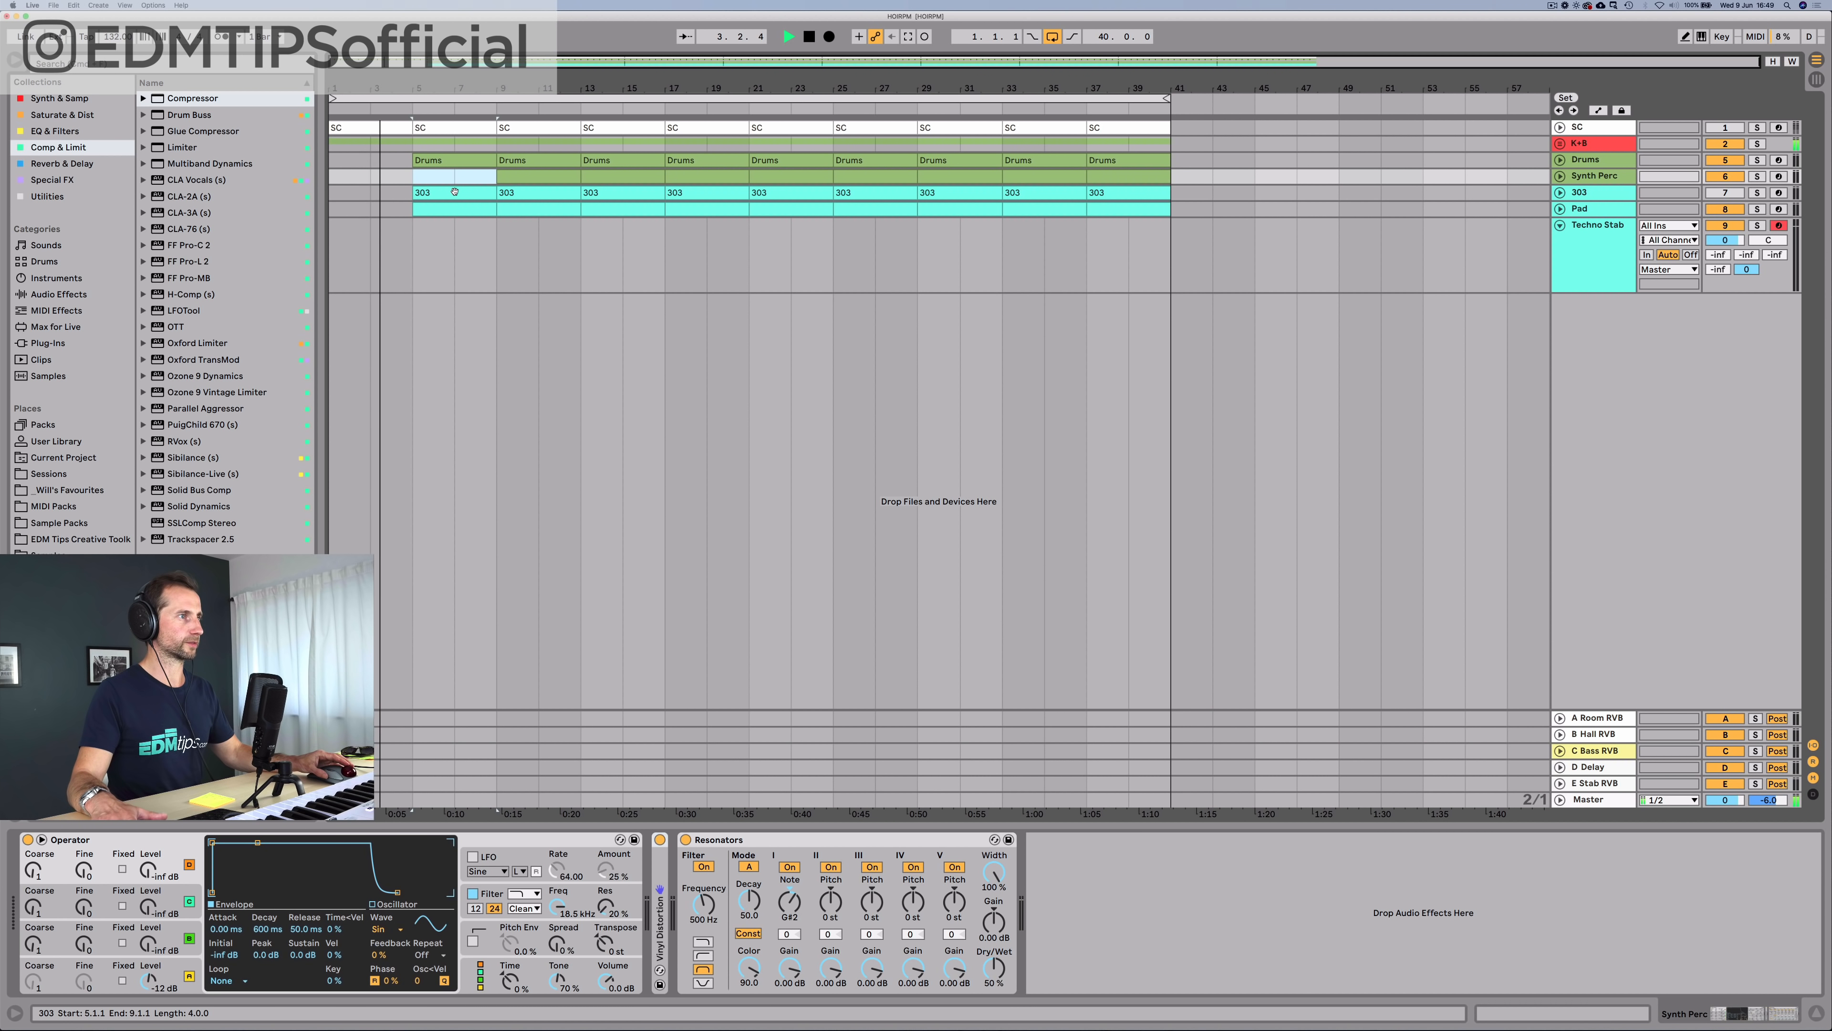
pyautogui.click(455, 193)
pyautogui.press('Delete')
pyautogui.click(455, 204)
pyautogui.press('Delete')
# Step: Delete the Pad, 303 and Synth Perc clips at bar 9 of the arrangement
pyautogui.click(527, 202)
pyautogui.press('Delete')
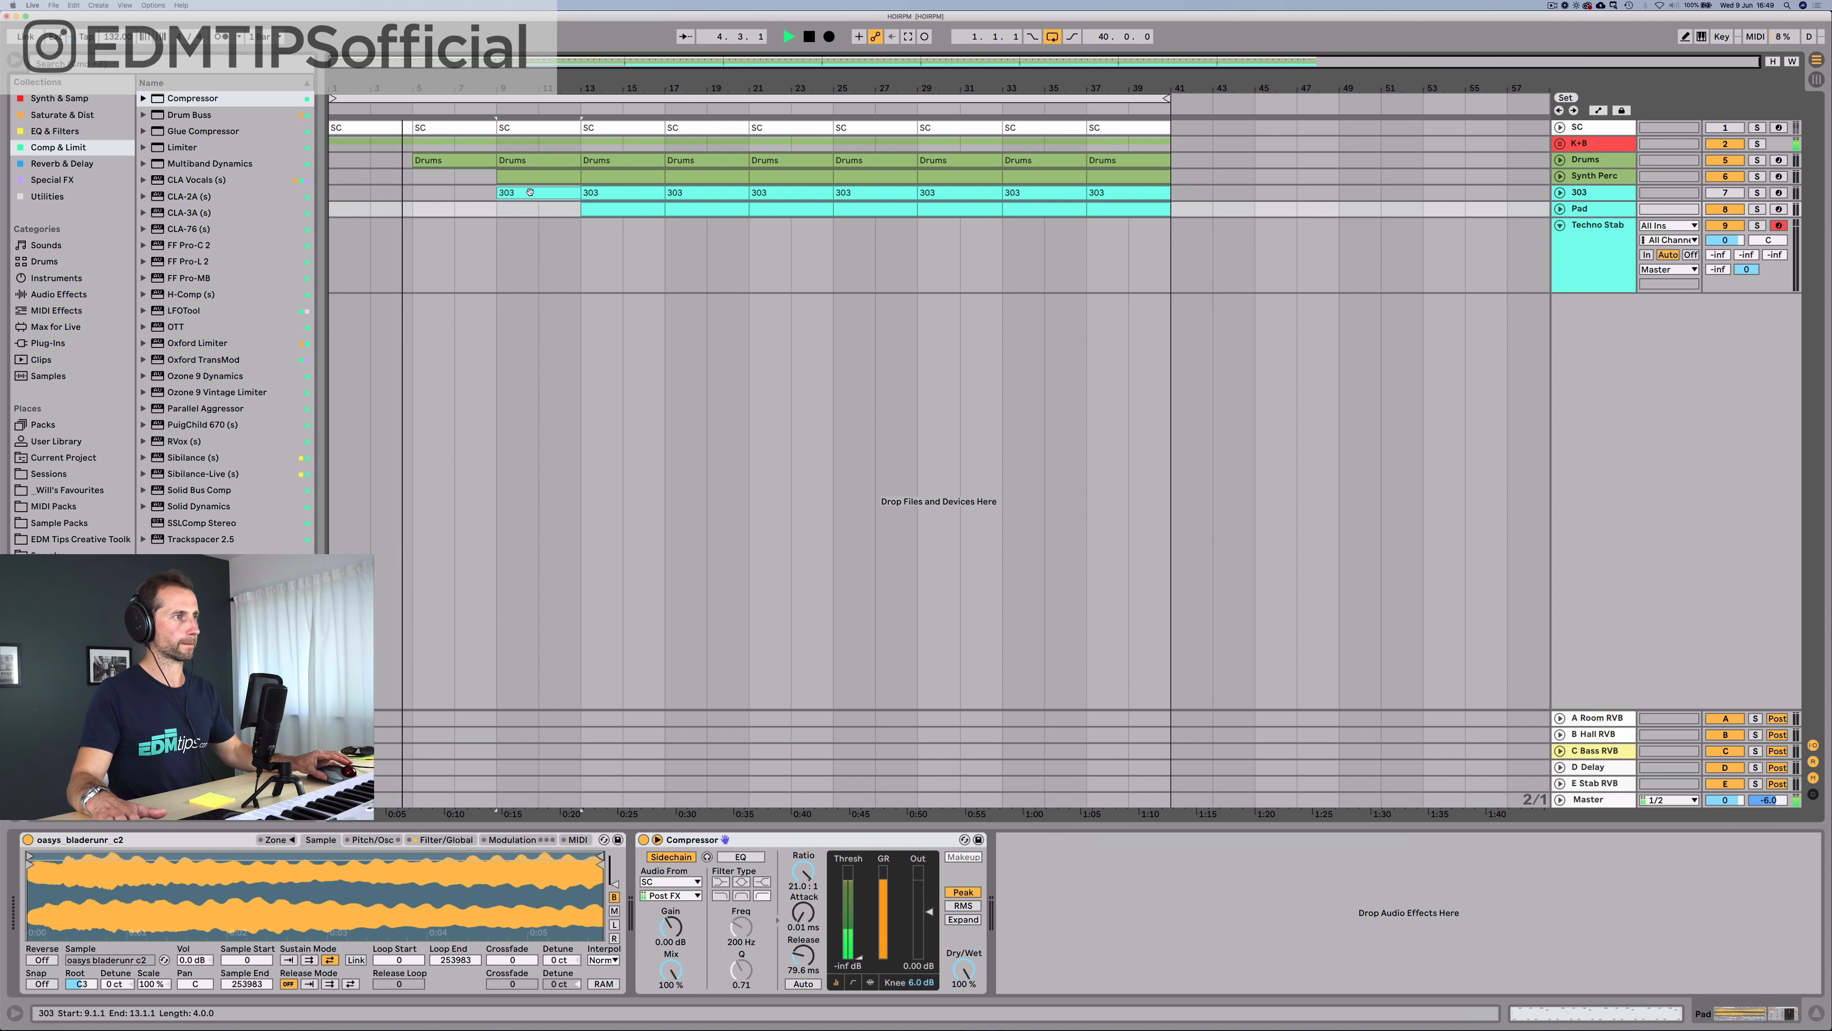
pyautogui.click(529, 193)
pyautogui.press('Delete')
pyautogui.click(534, 177)
pyautogui.press('Delete')
# Step: Reduce the Drums clip at bar 5 to percussion only by deleting its shaker, hat and 808_CL3 notes
pyautogui.click(462, 162)
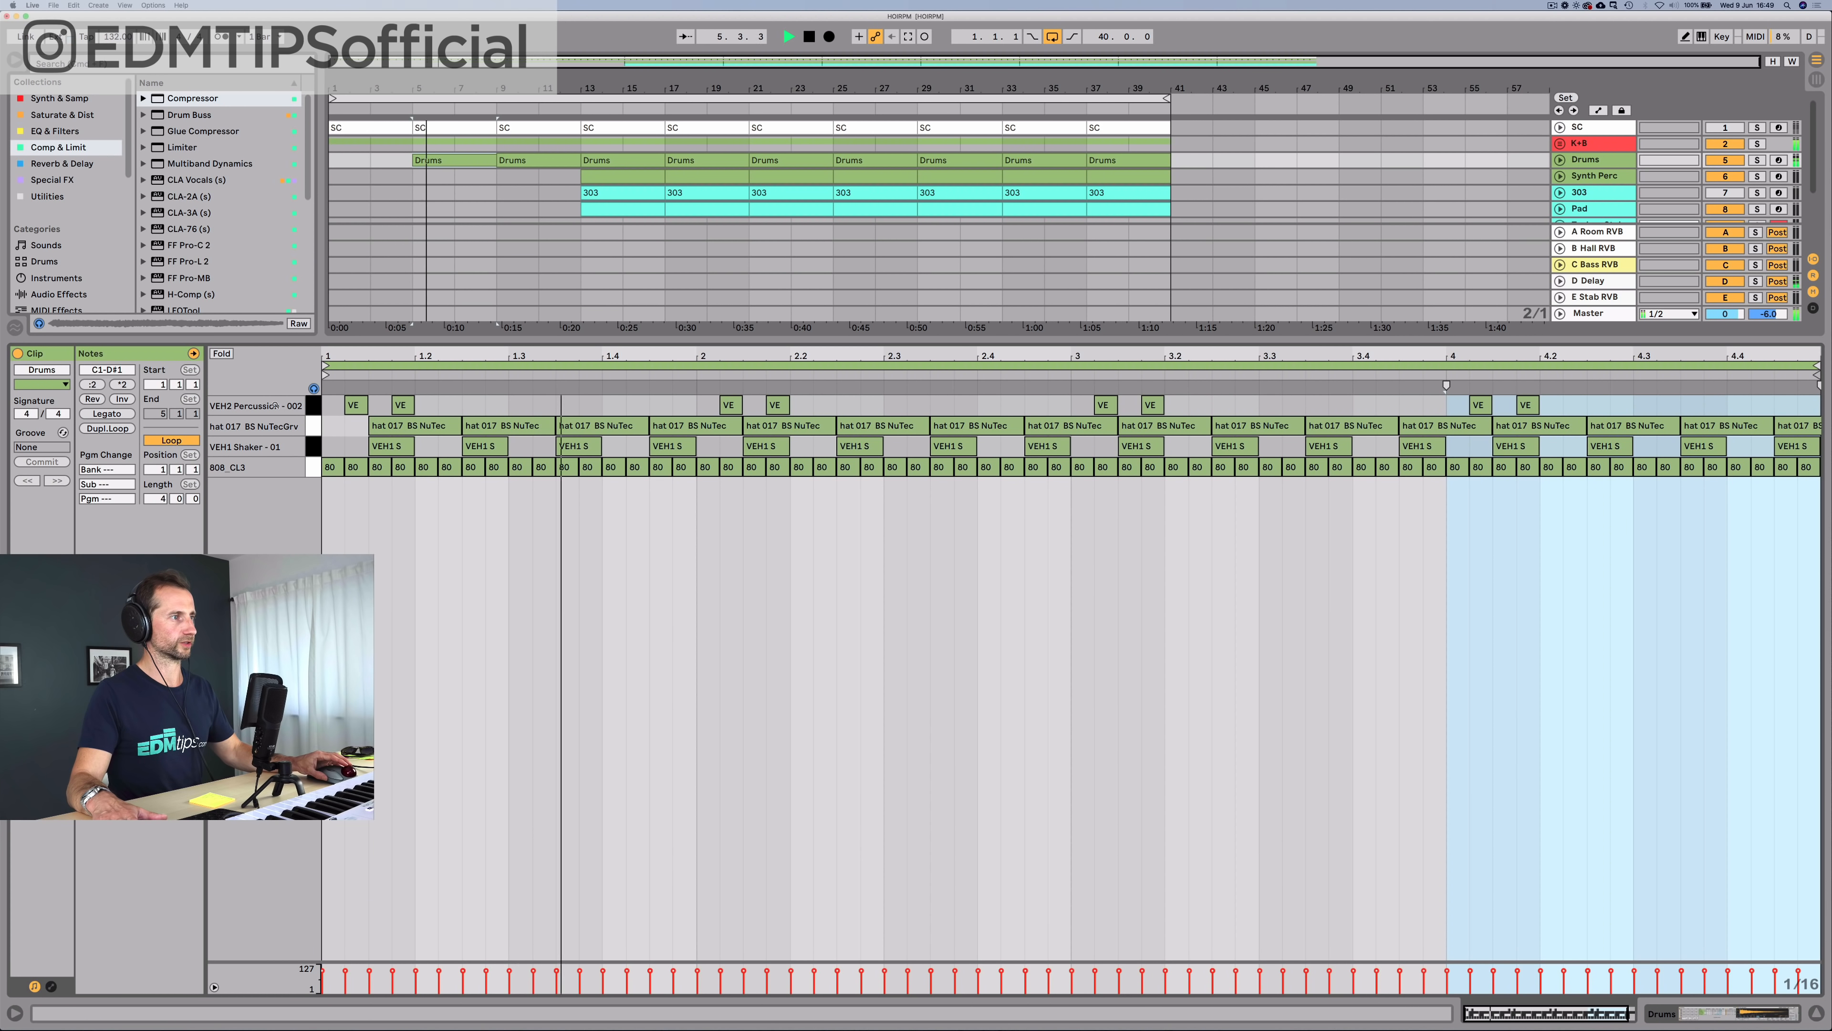
pyautogui.click(312, 447)
pyautogui.press('Delete')
pyautogui.click(312, 427)
pyautogui.press('Delete')
pyautogui.click(311, 467)
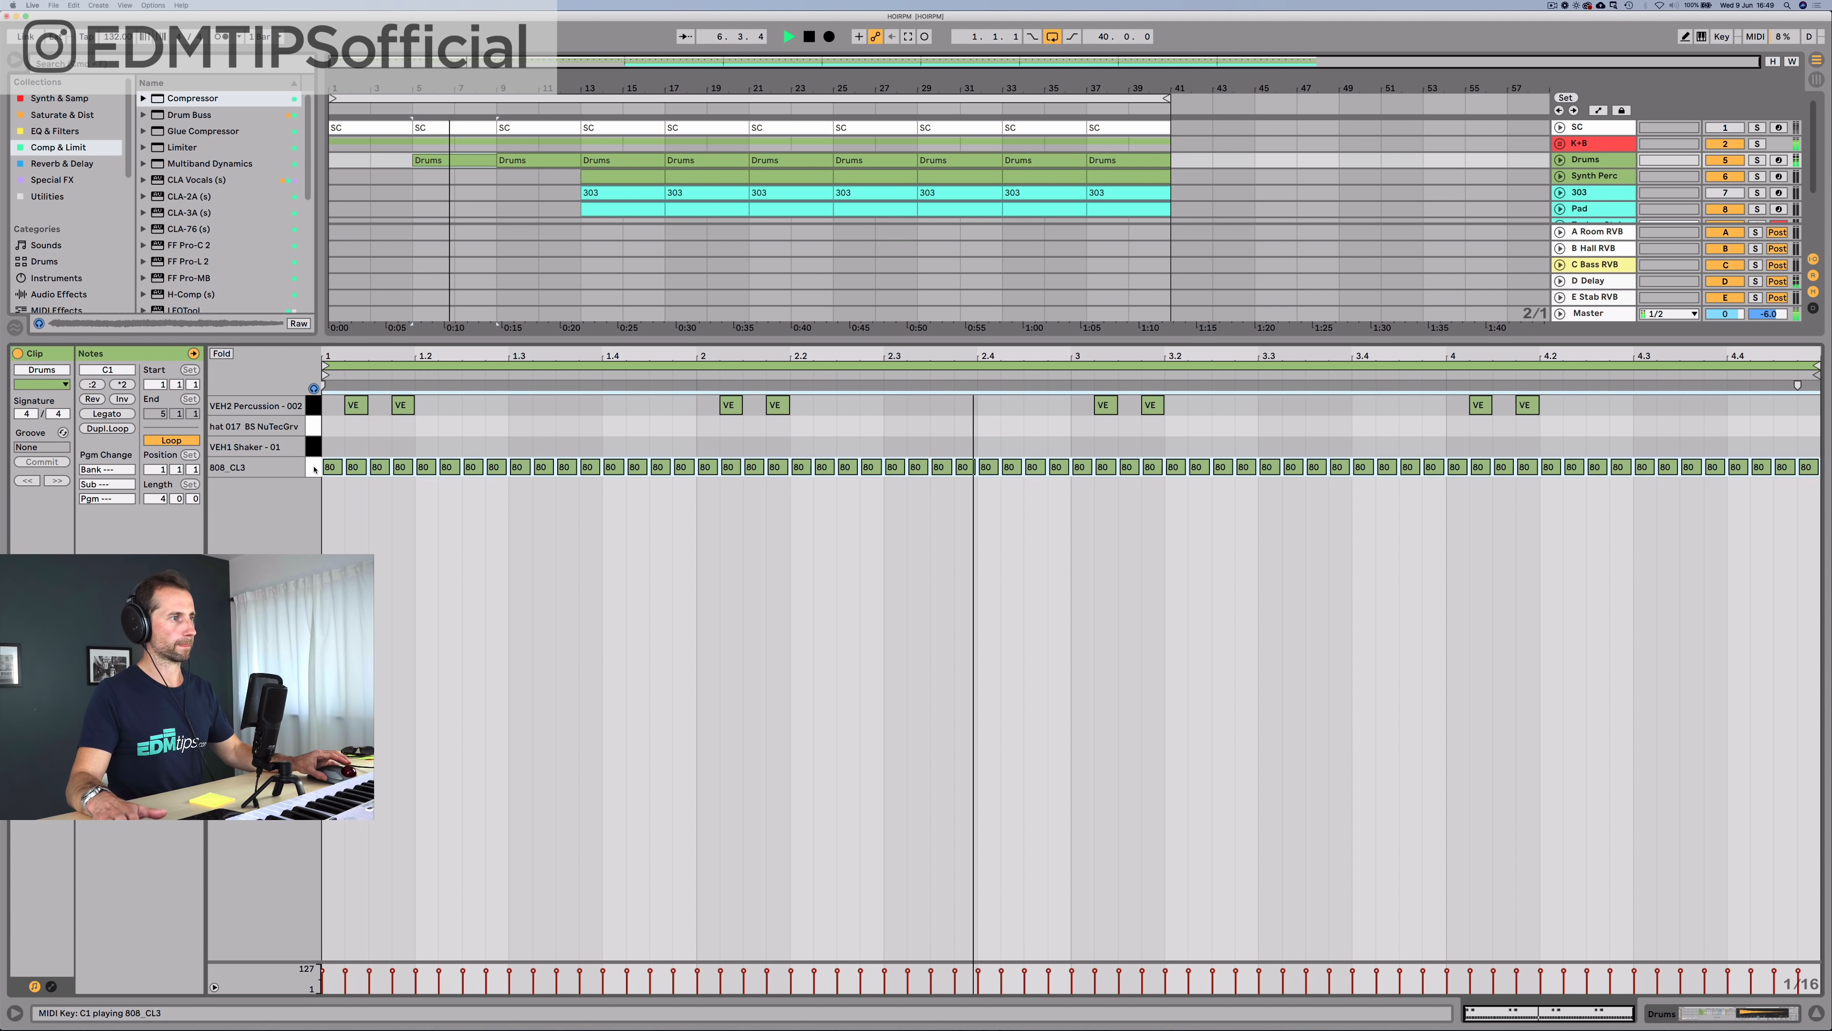
pyautogui.press('Delete')
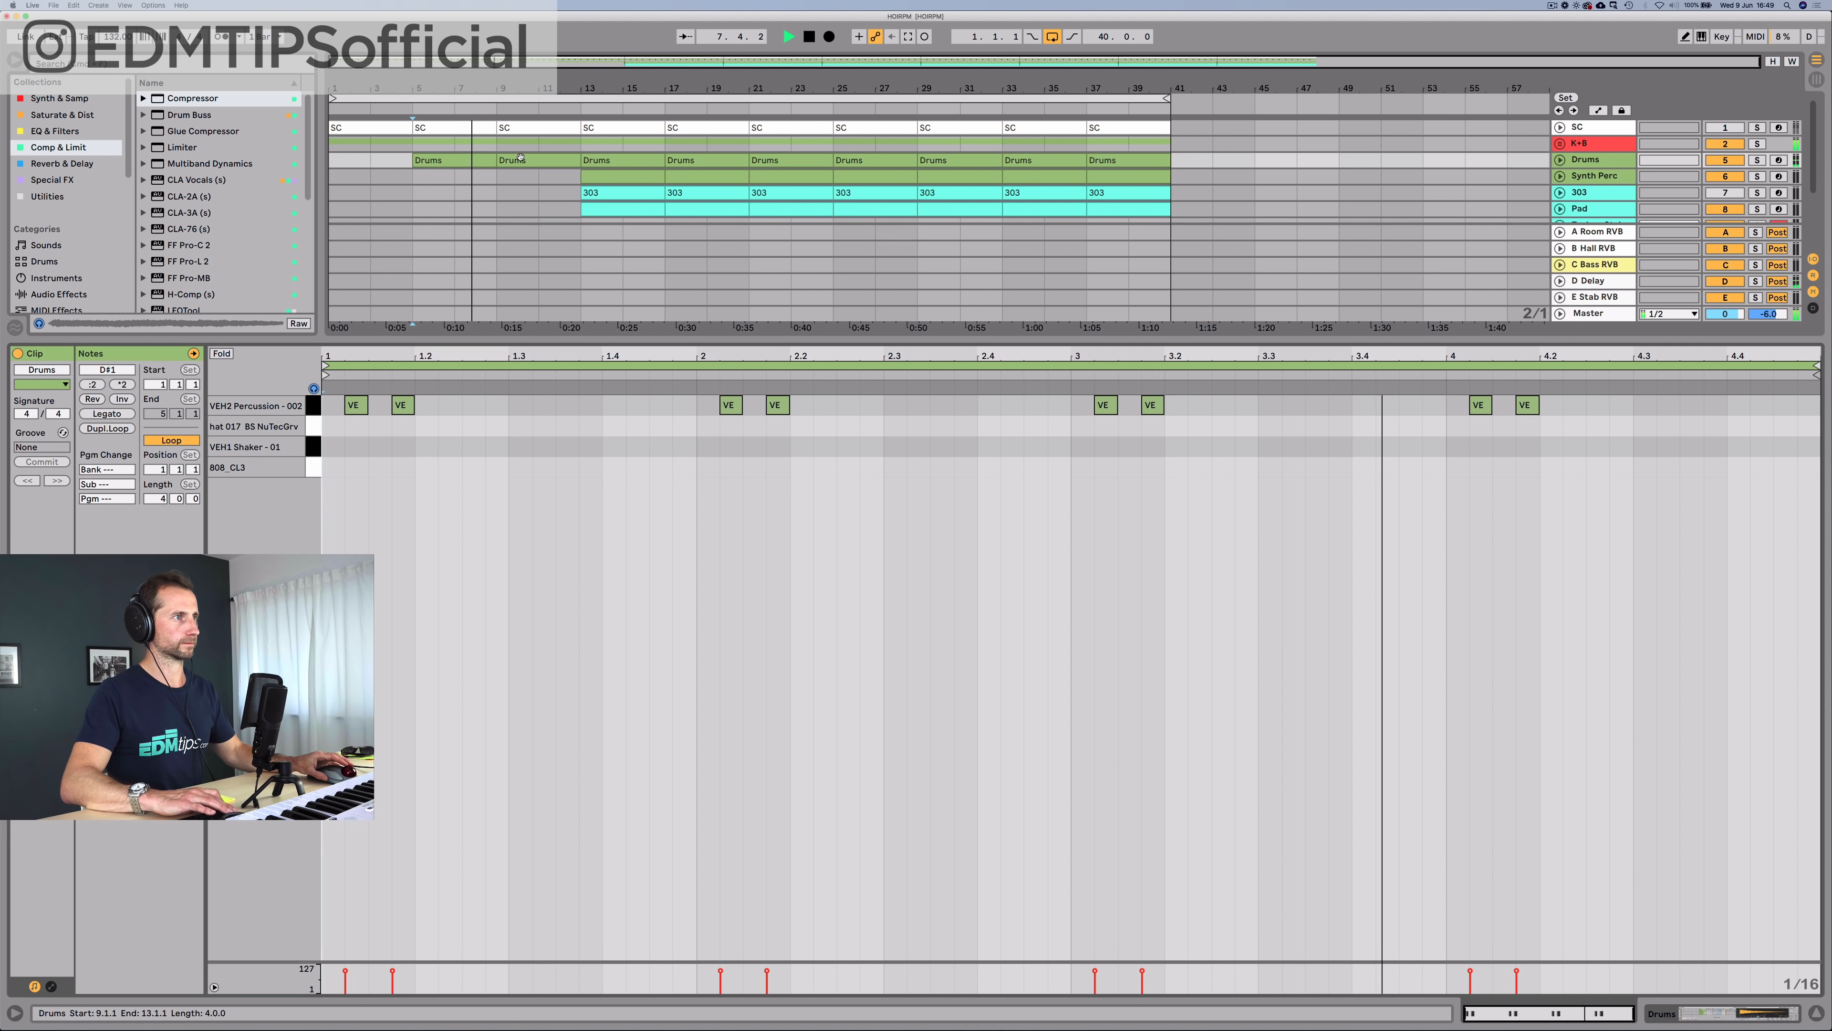
# Step: Delete the hat and shaker notes from the Drums clip at bar 9
pyautogui.click(504, 154)
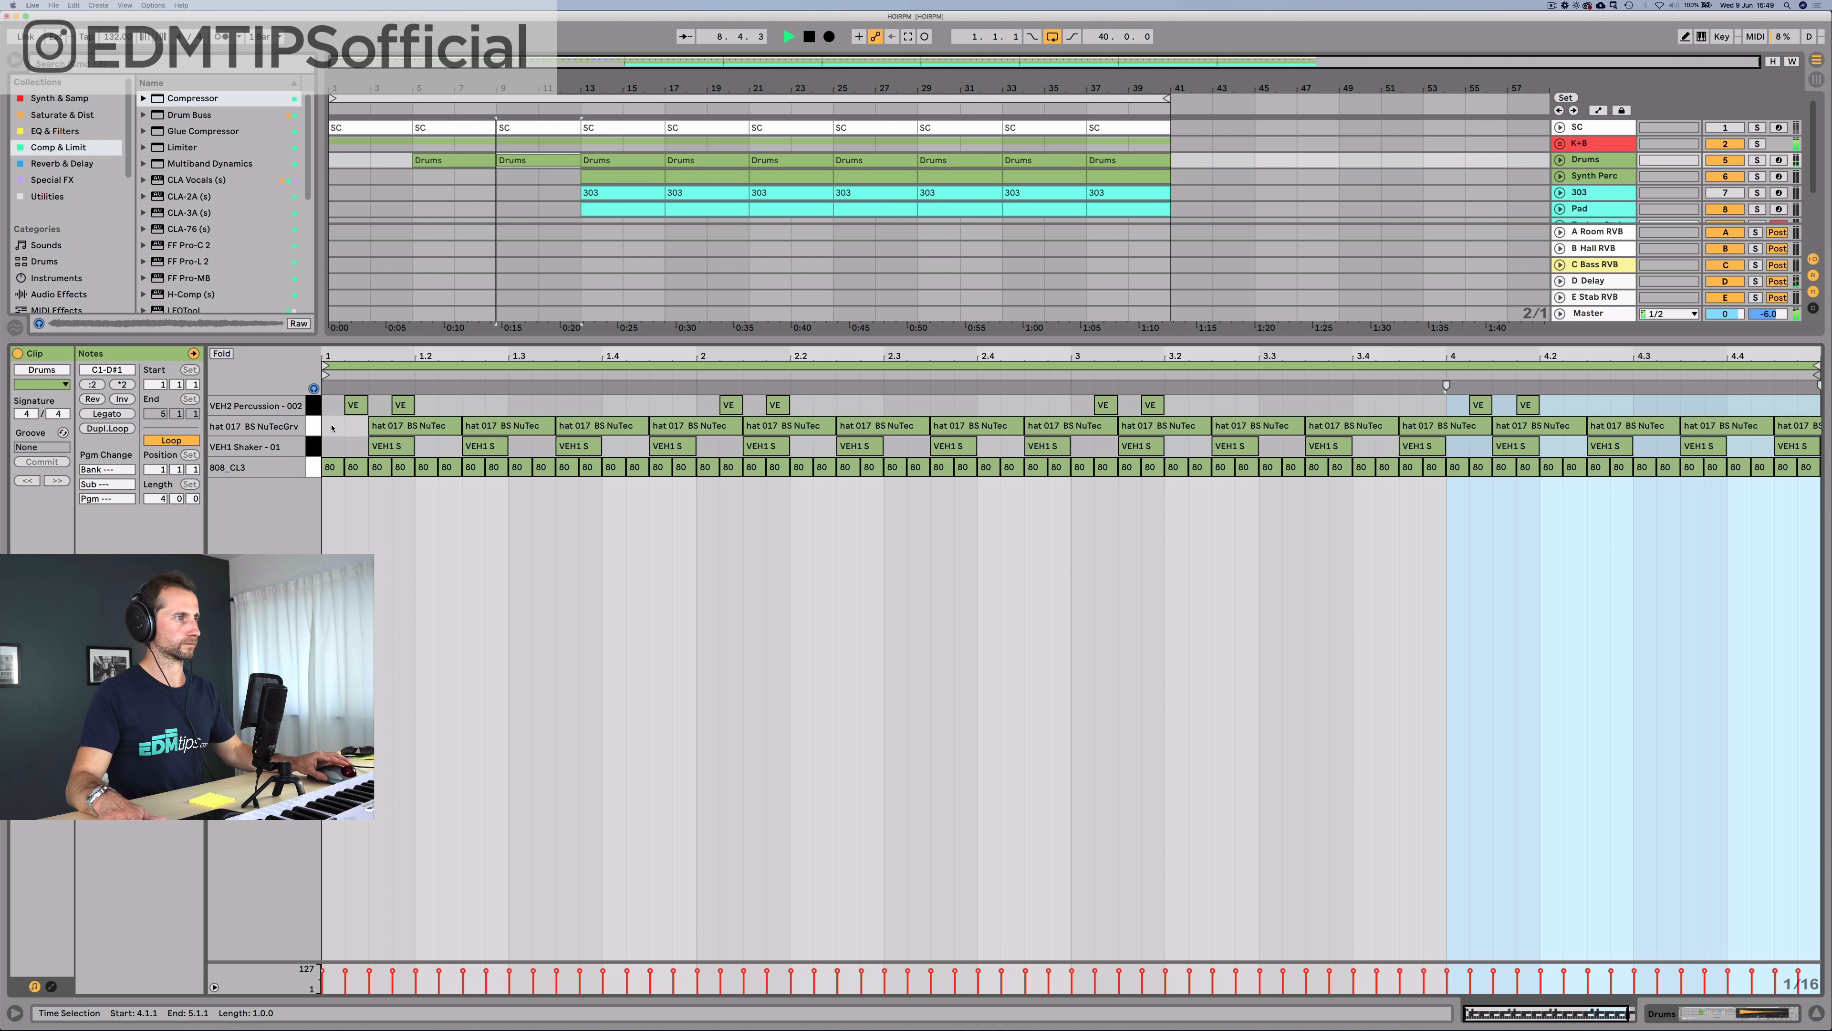
pyautogui.click(313, 427)
pyautogui.press('Delete')
pyautogui.click(313, 448)
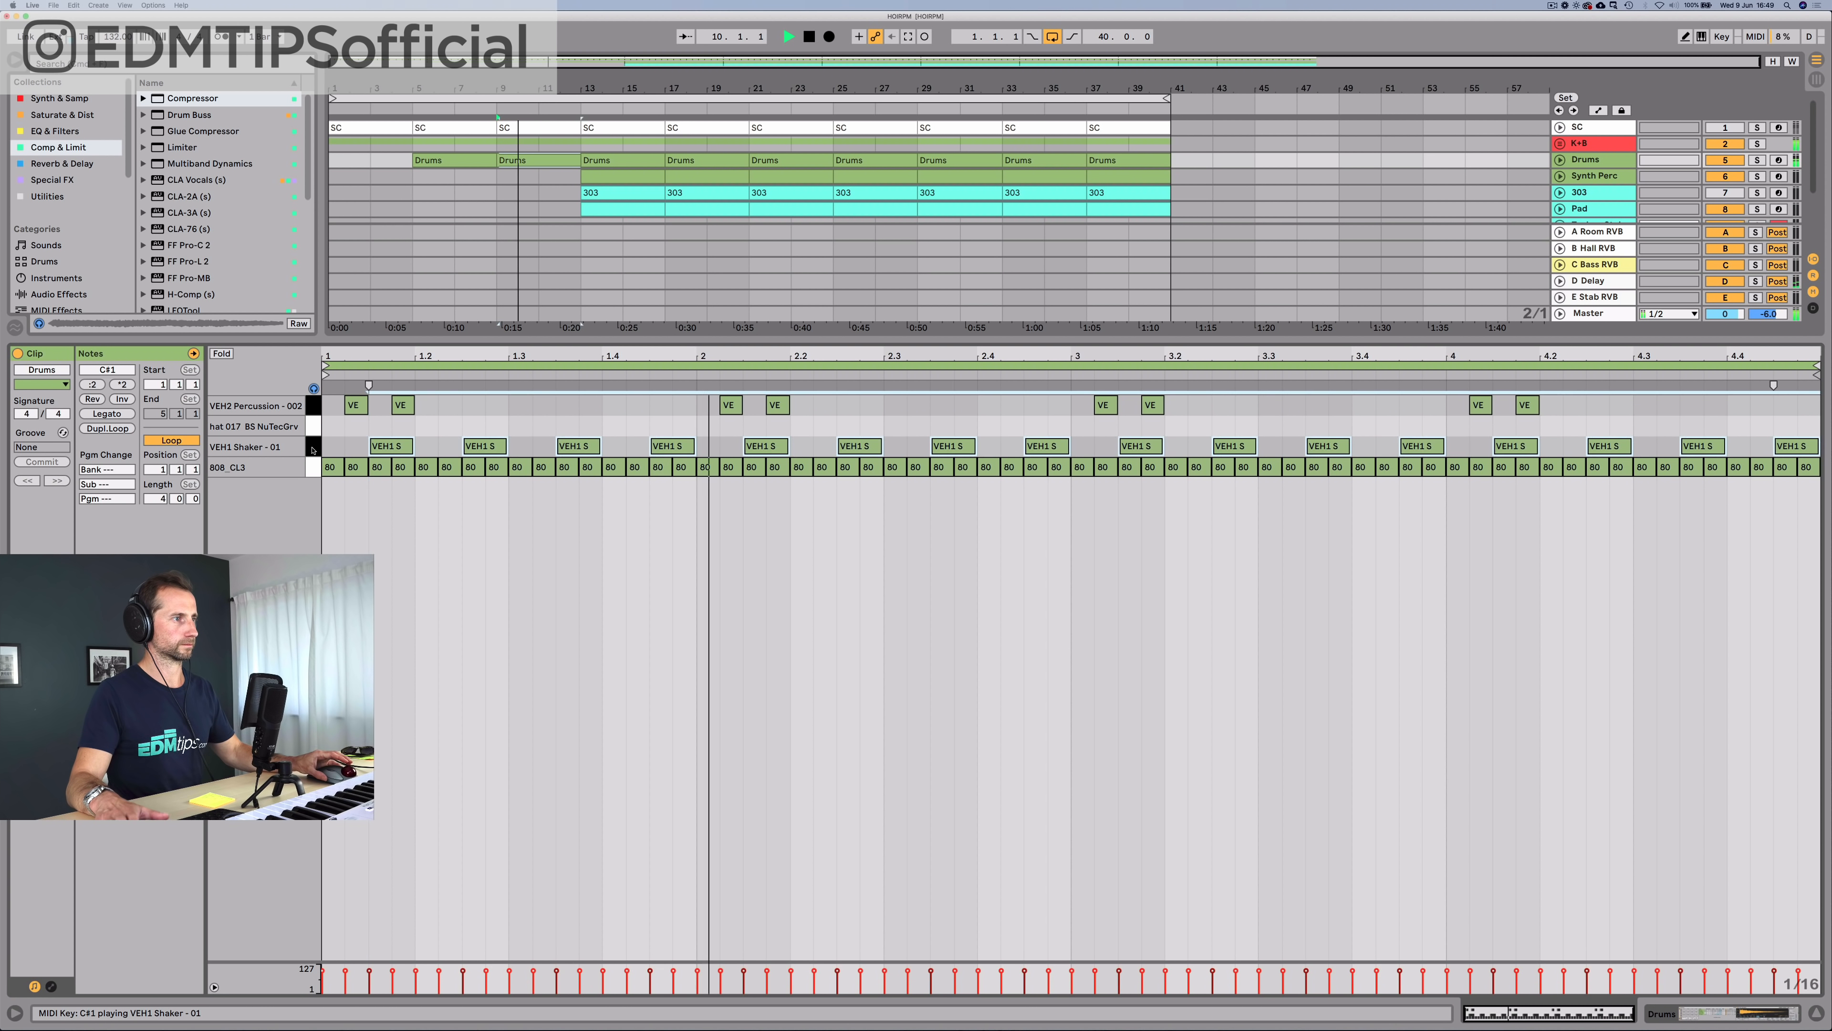
pyautogui.press('Delete')
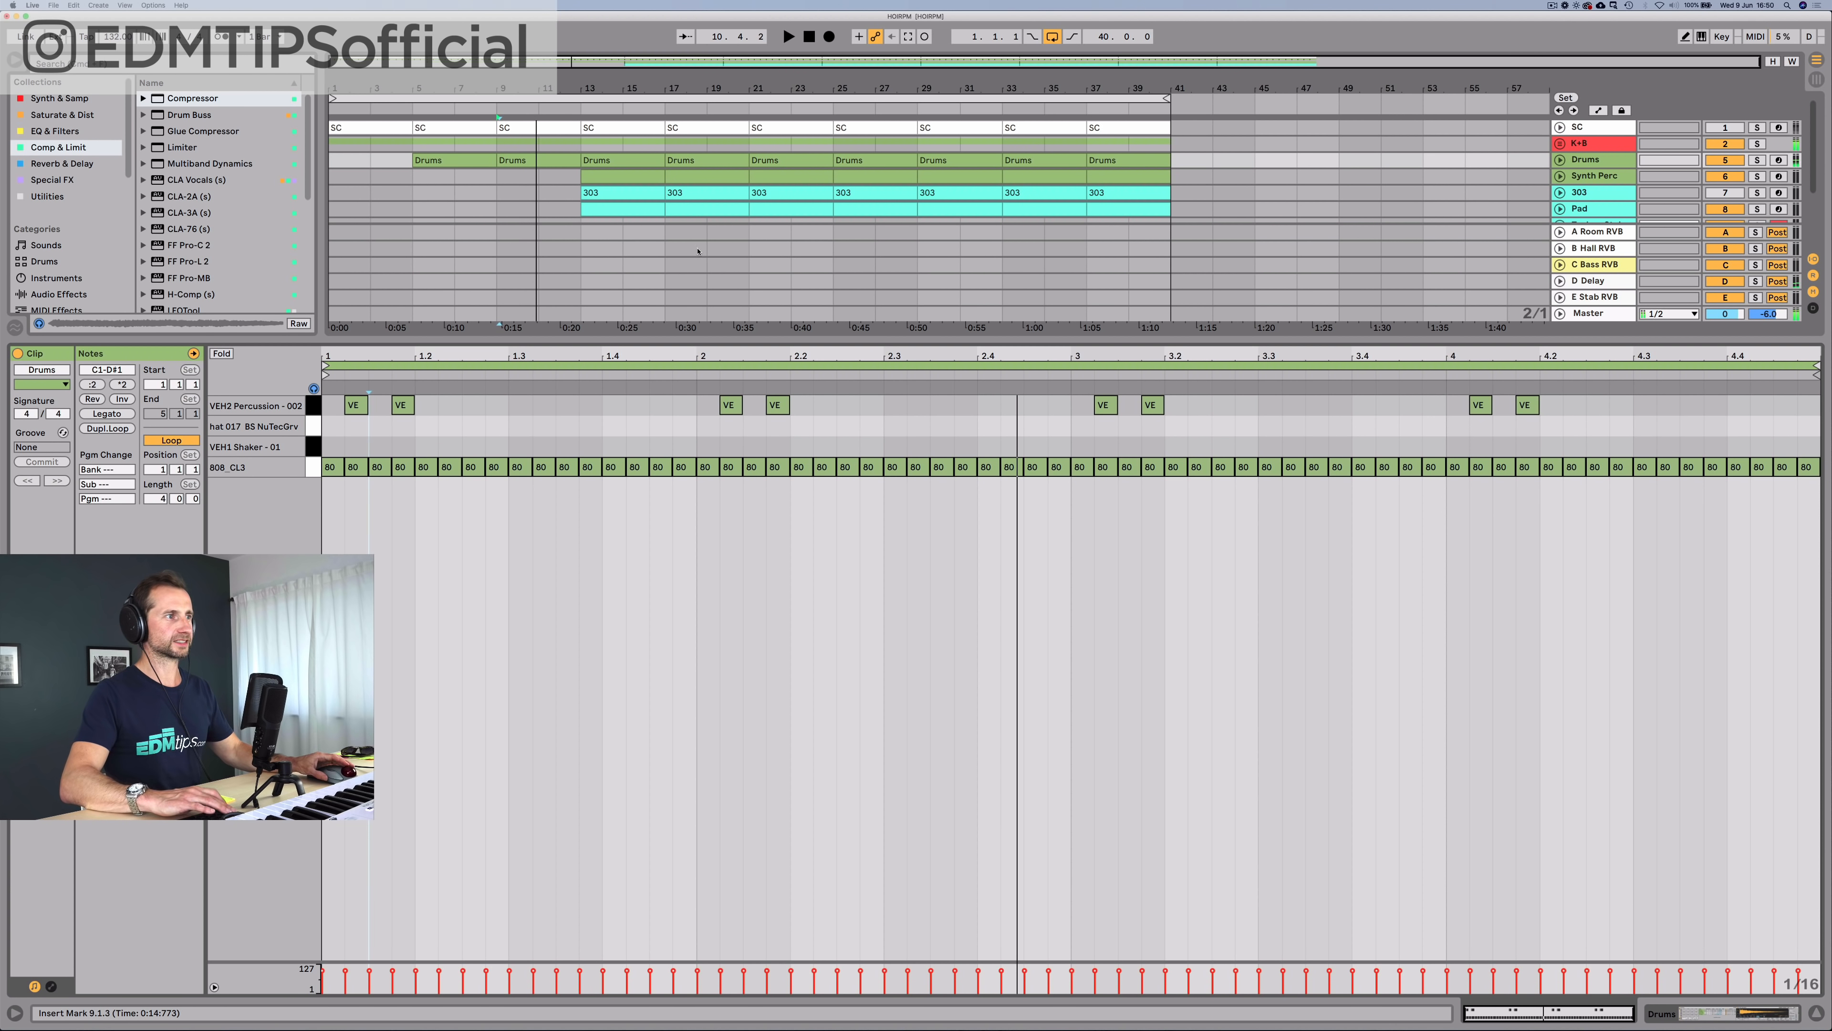
# Step: Ramp the 808_CL3 note velocities in the bar 9 Drums clip from near 1 up to just under 100 and play it
pyautogui.moveTo(652, 413); pyautogui.dragTo(1811, 473)
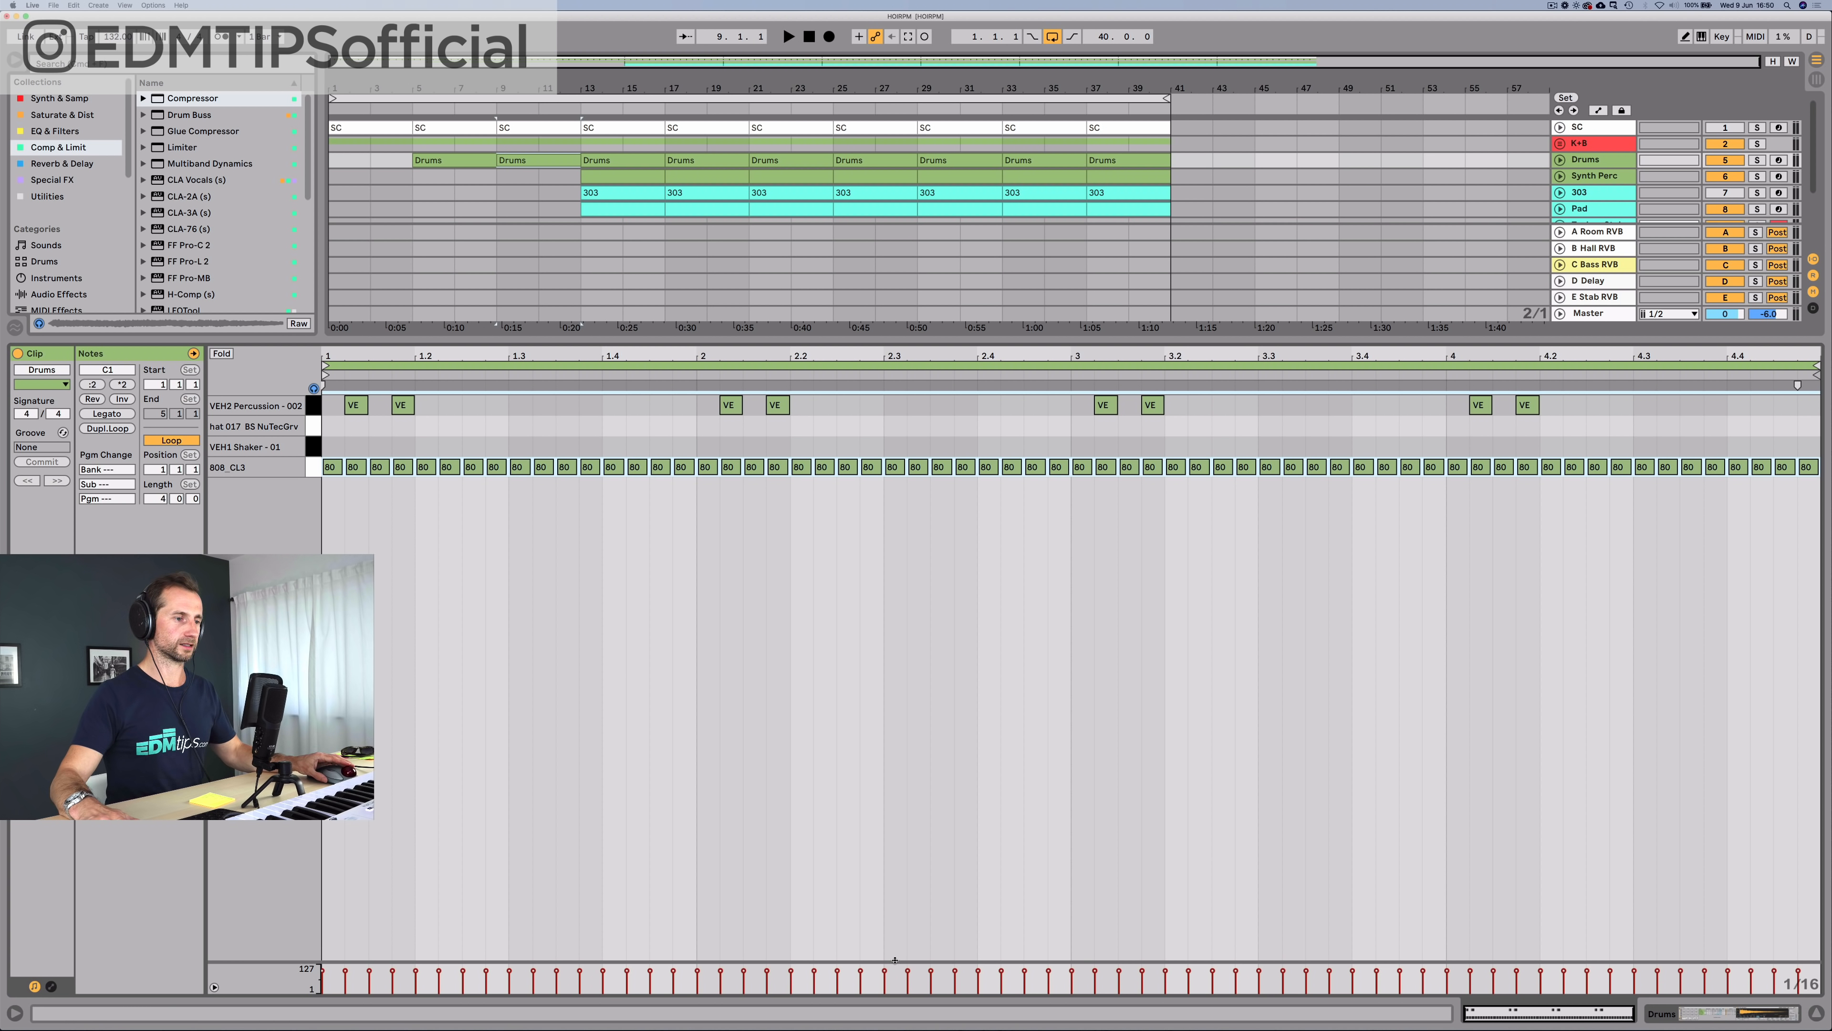
pyautogui.moveTo(894, 960); pyautogui.dragTo(866, 709)
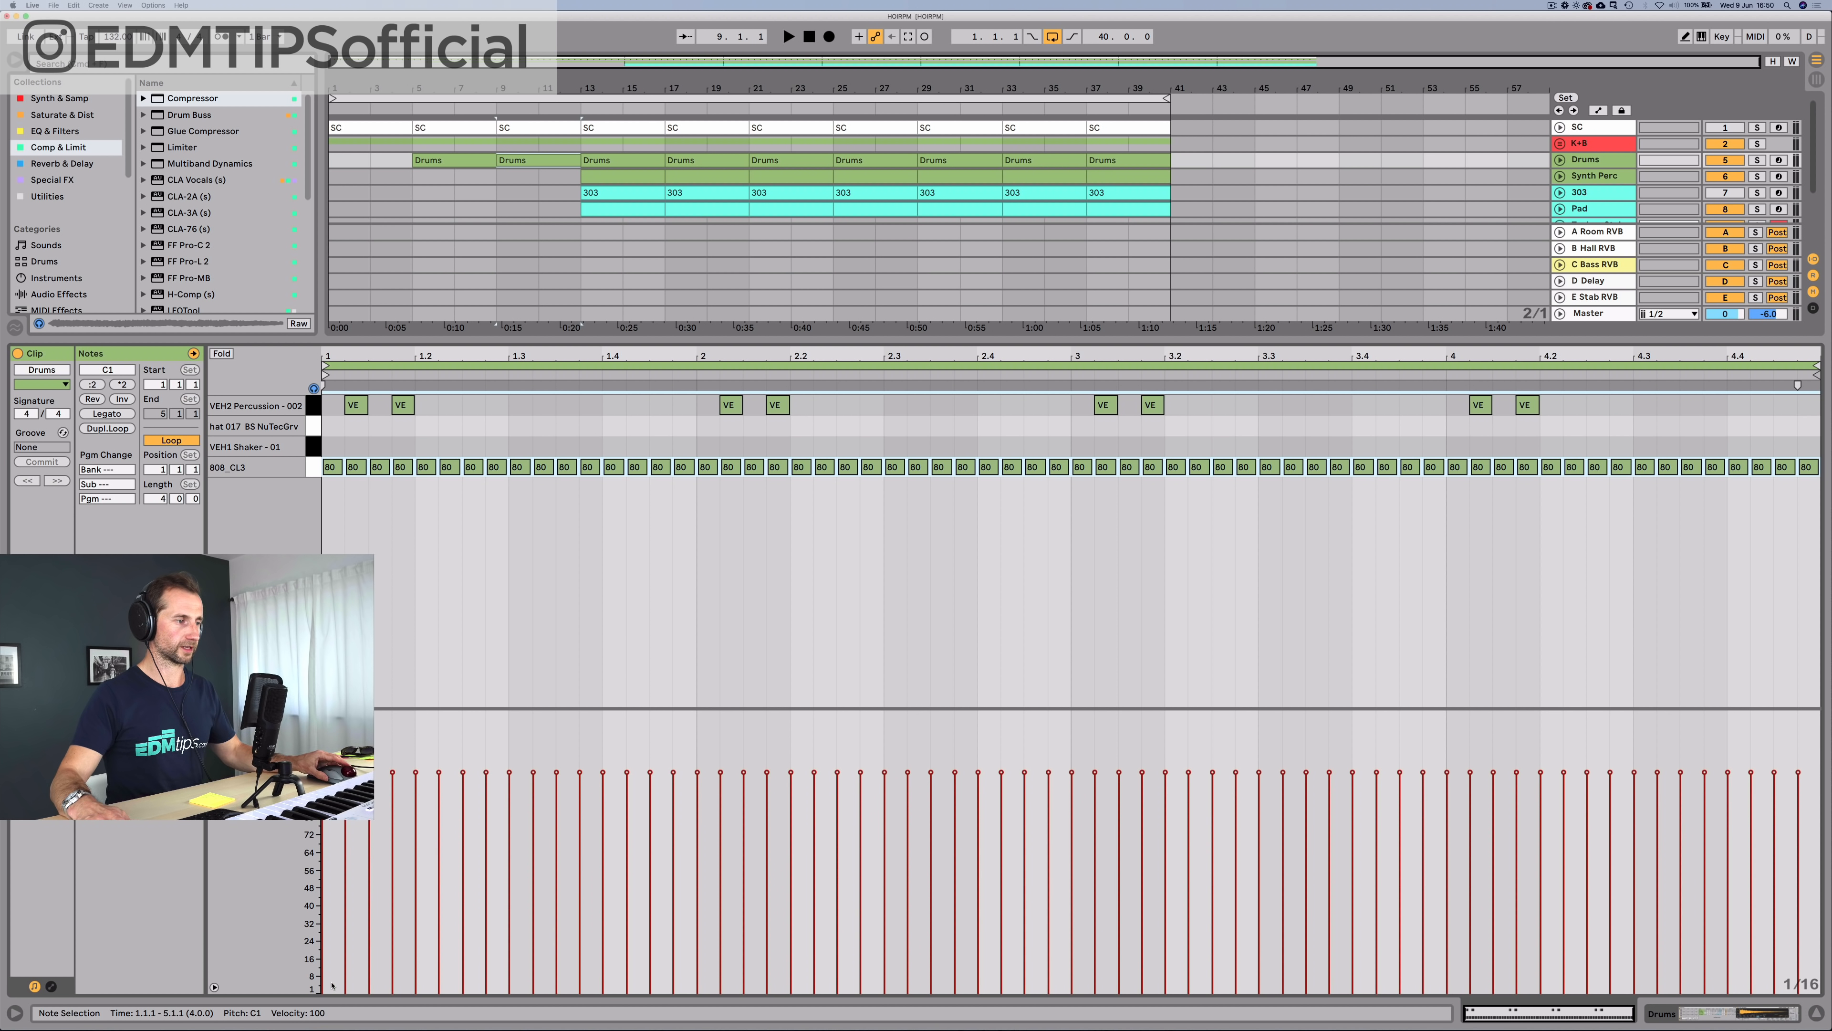
pyautogui.moveTo(817, 917); pyautogui.dragTo(1800, 779)
pyautogui.press('space')
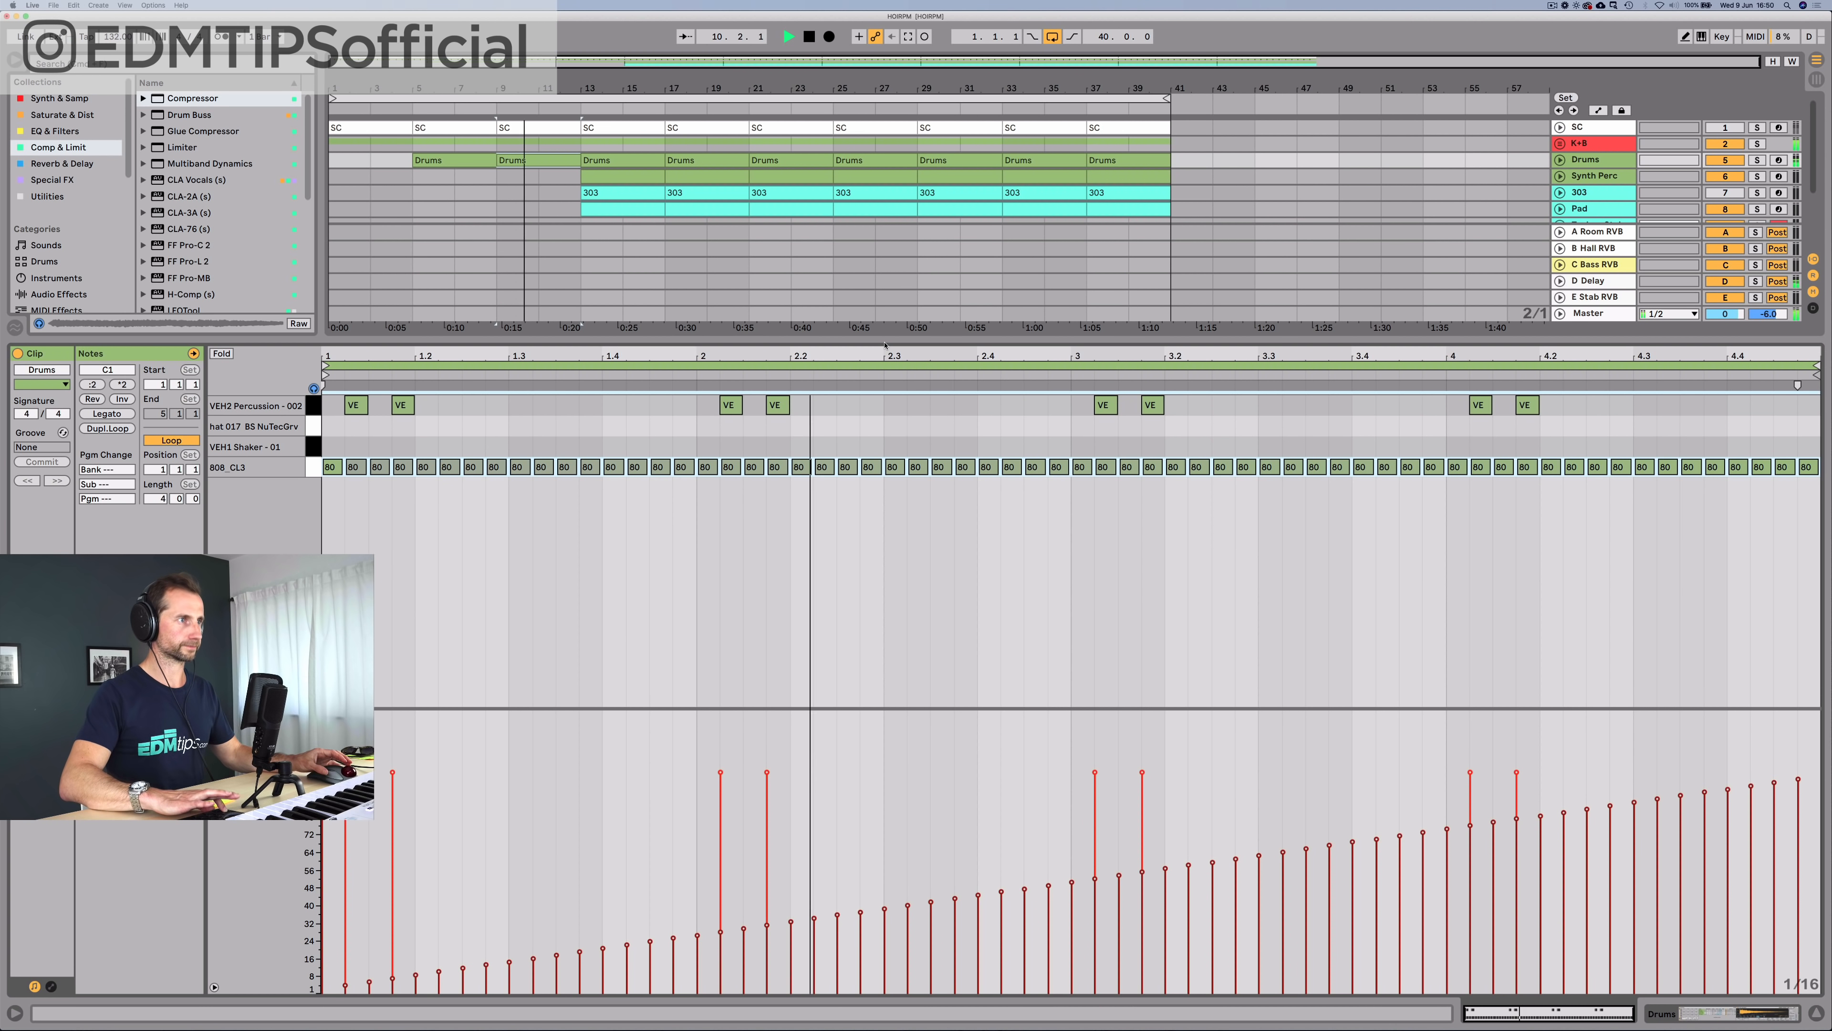
# Step: Delete the 303 and Pad clips at bar 13 of the arrangement
pyautogui.hotkey('shift', 'Tab')
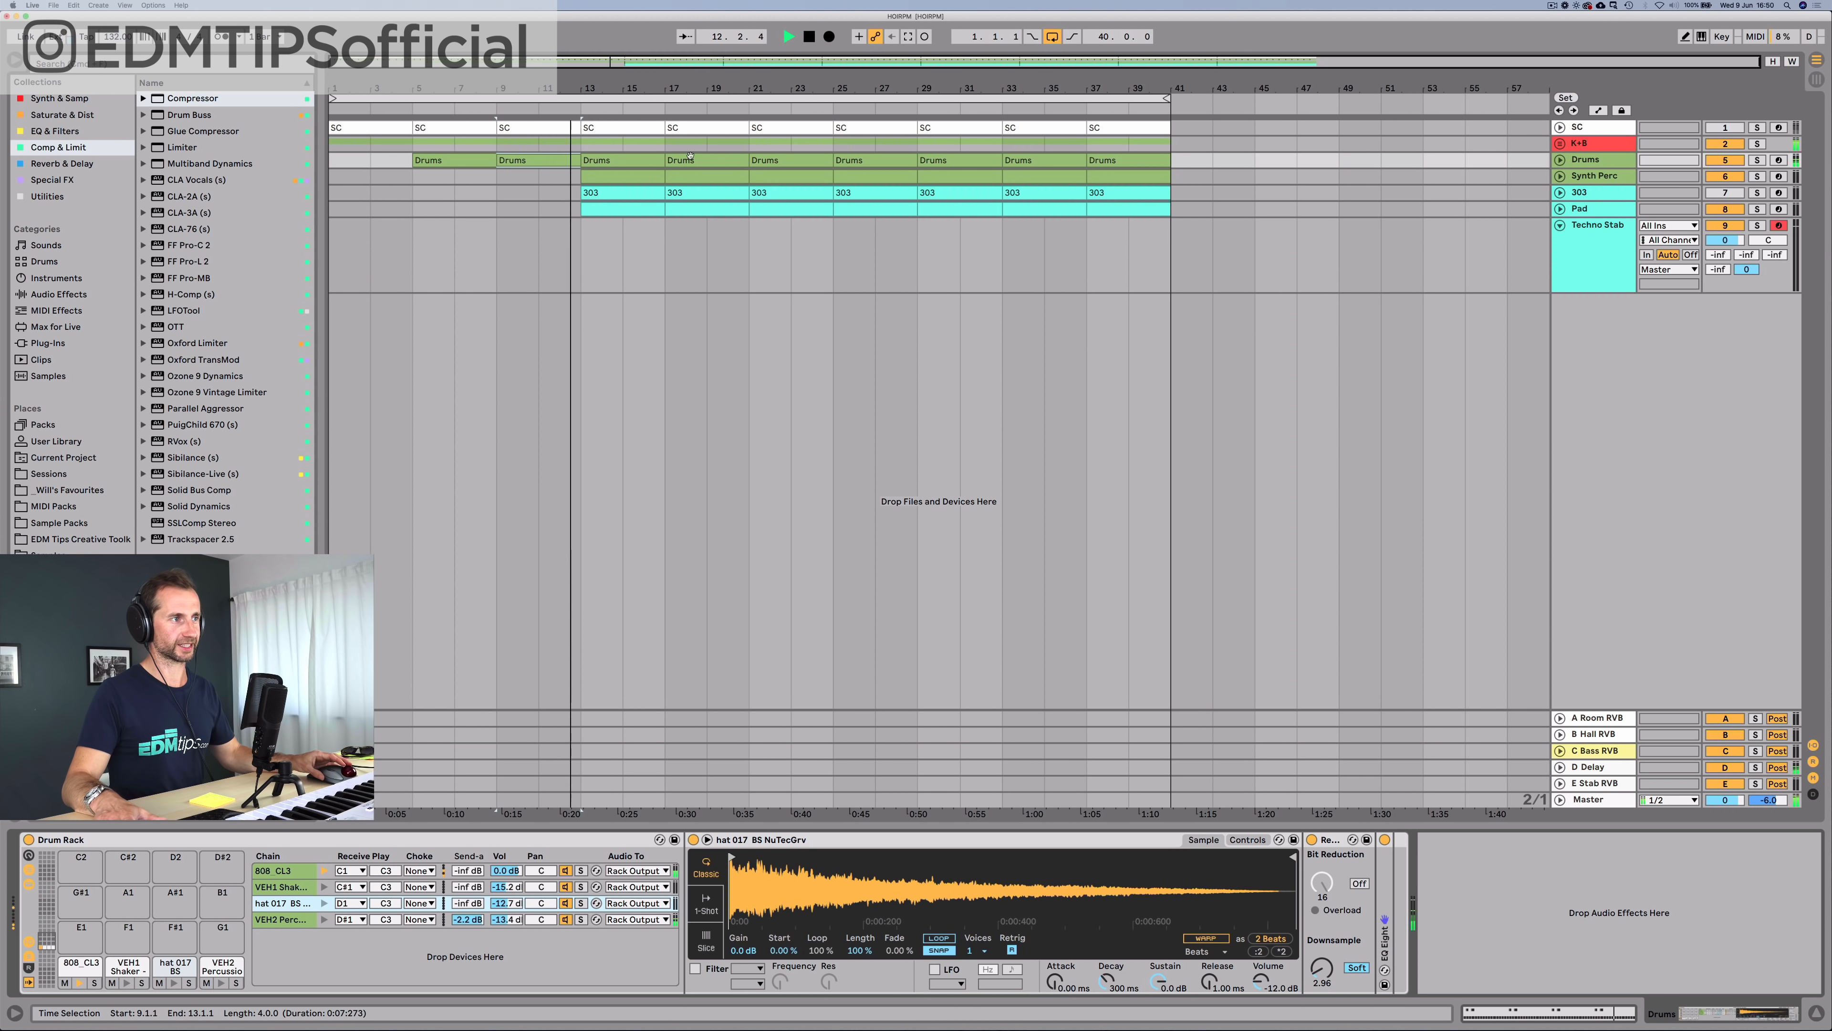
pyautogui.click(613, 192)
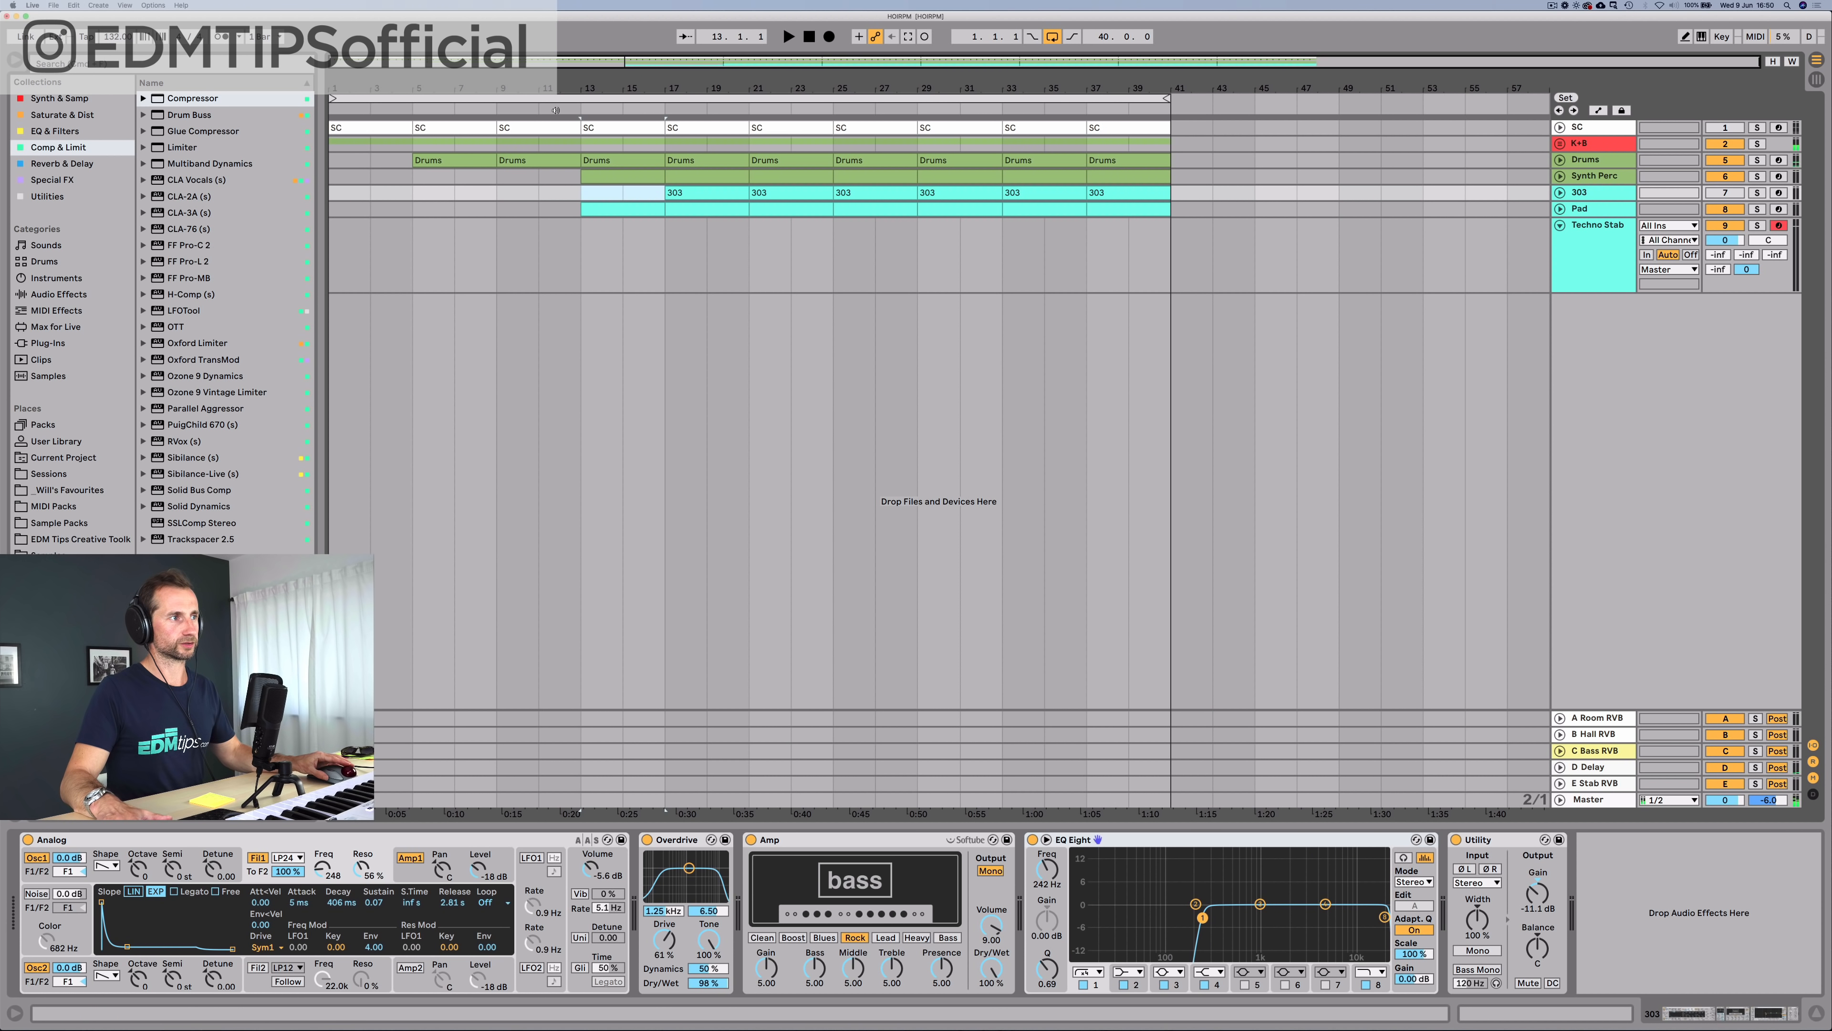
pyautogui.press('Down')
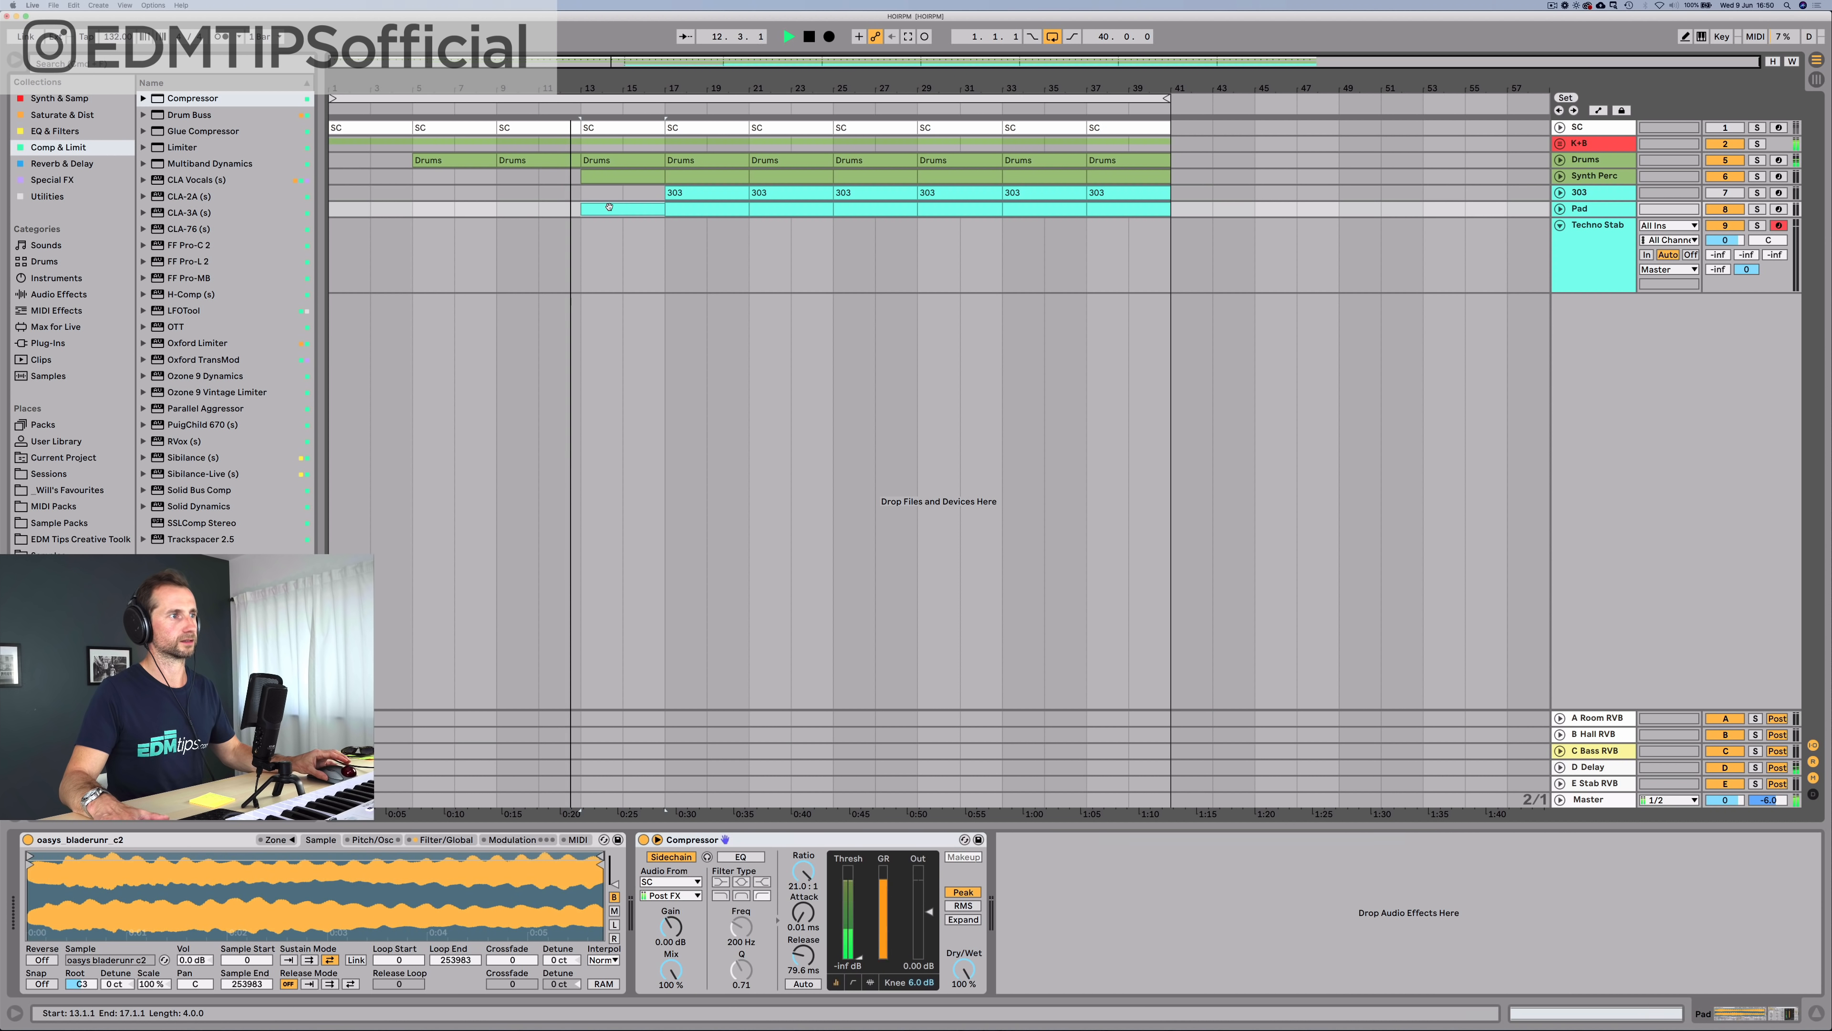
pyautogui.press('space')
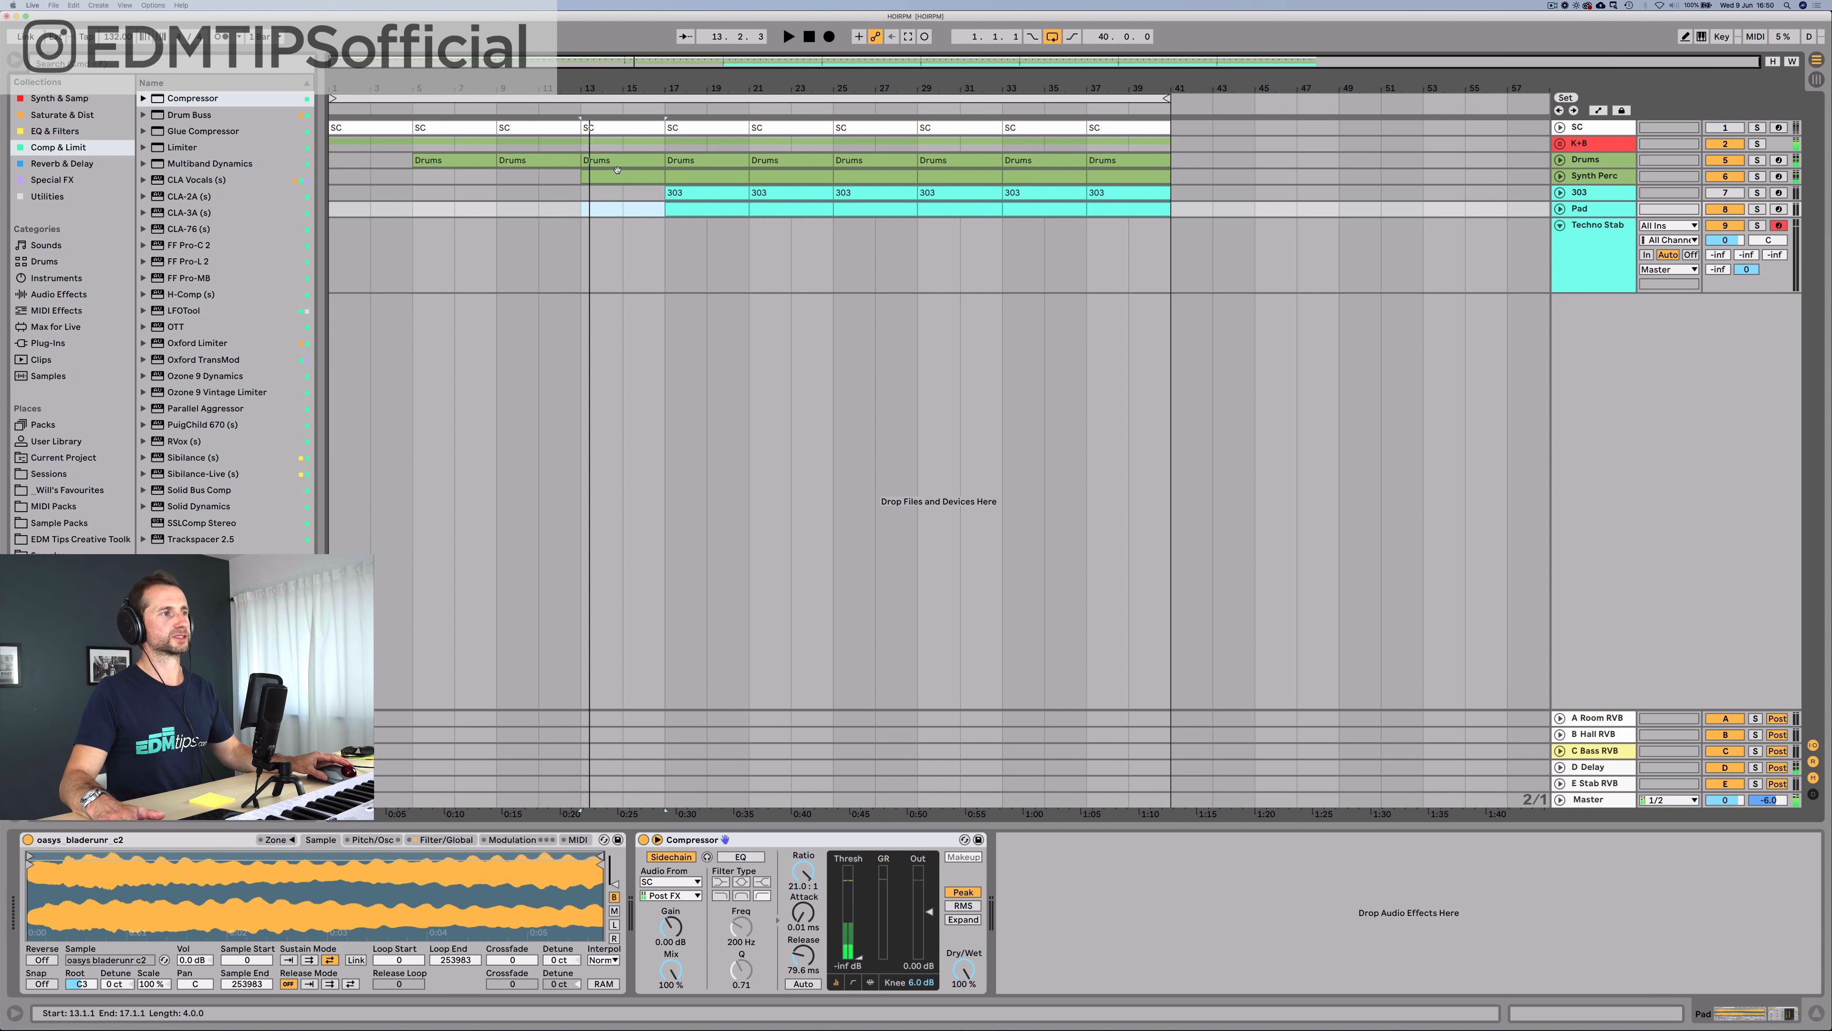
# Step: Delete the hat notes from the Drums clip at bar 13
pyautogui.doubleClick(592, 162)
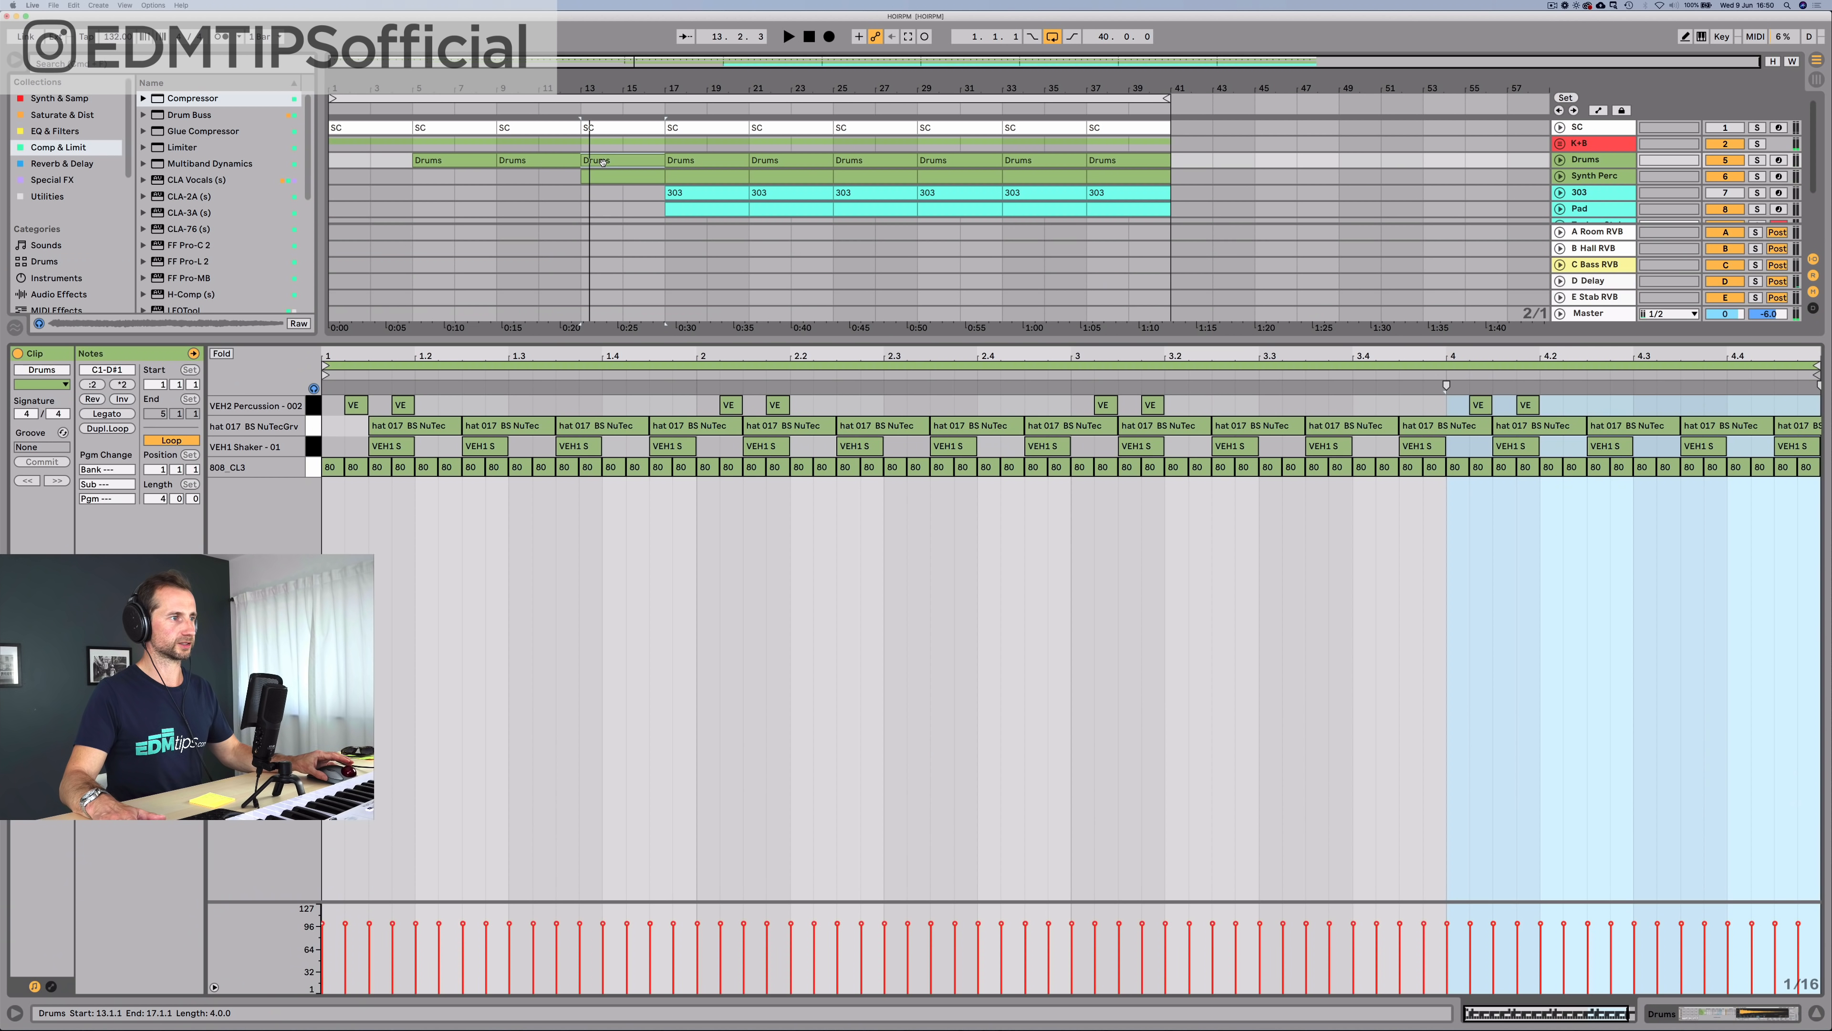
pyautogui.click(313, 425)
pyautogui.press('Delete')
pyautogui.hotkey('shift', 'Tab')
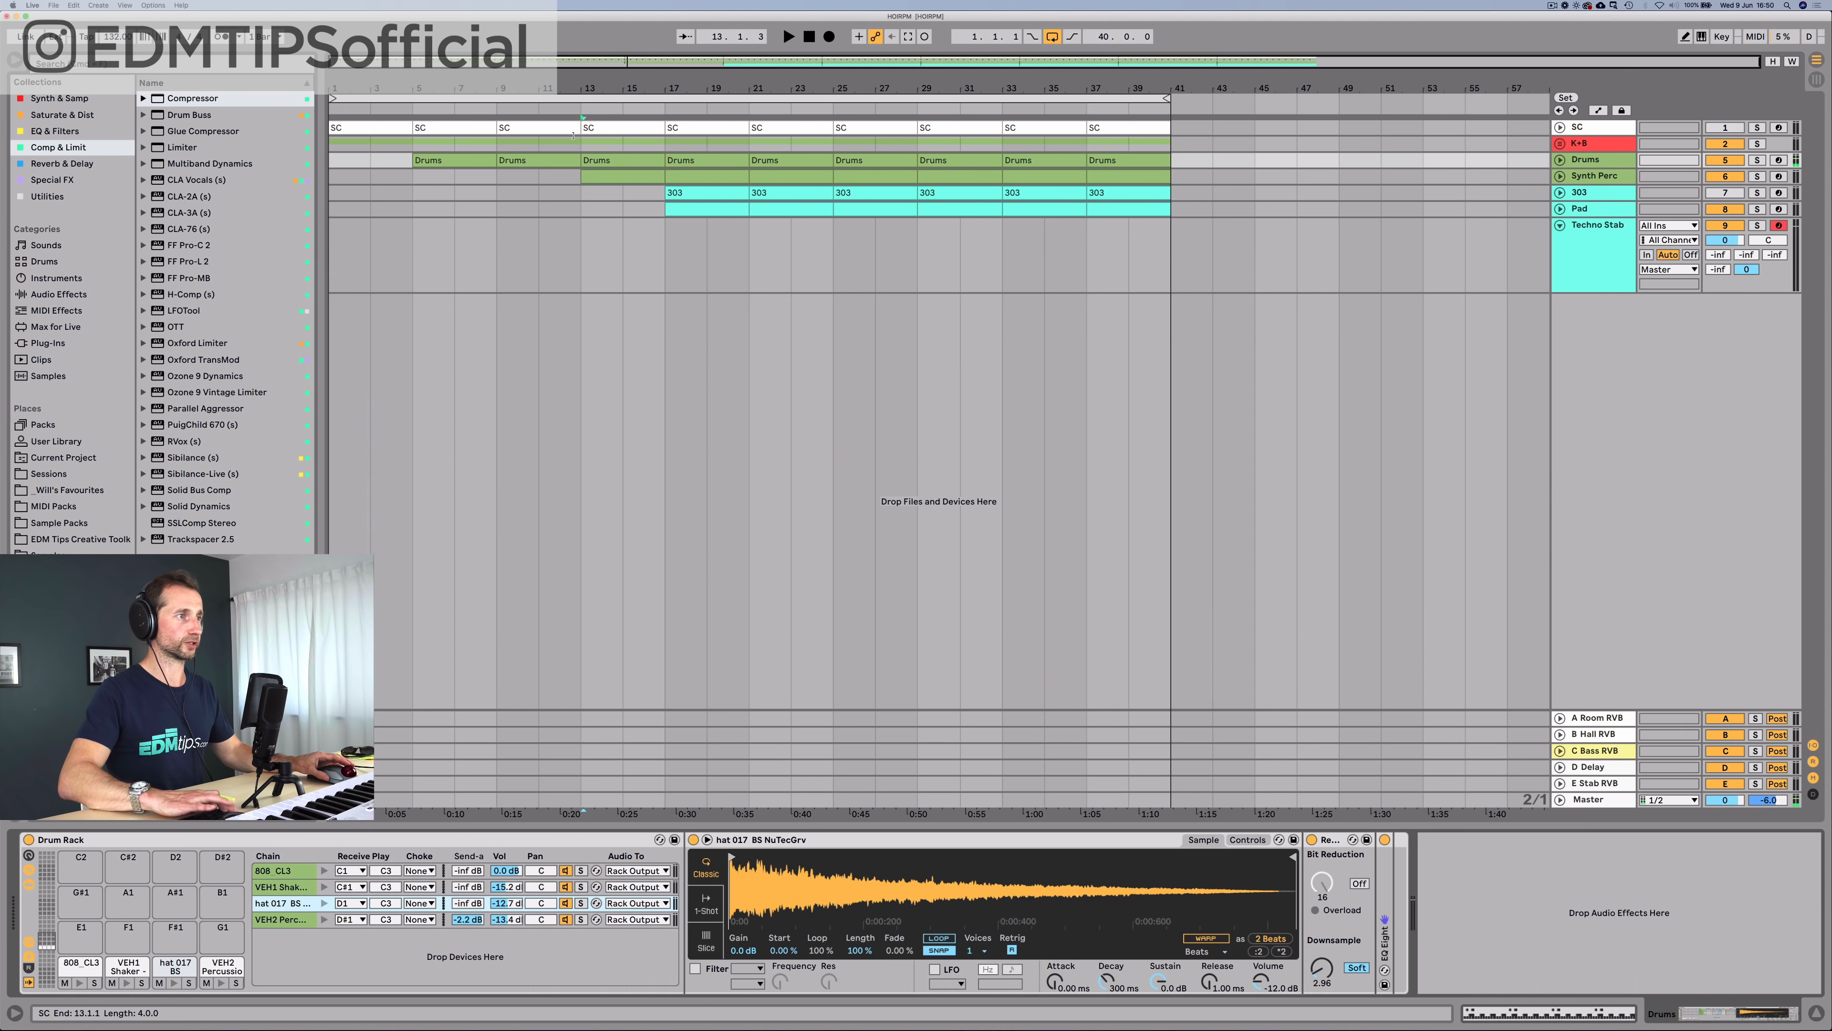
# Step: Play from bar 13 and delete the Synth Perc clip at bar 13 and the 303 clip at bar 17
pyautogui.click(582, 104)
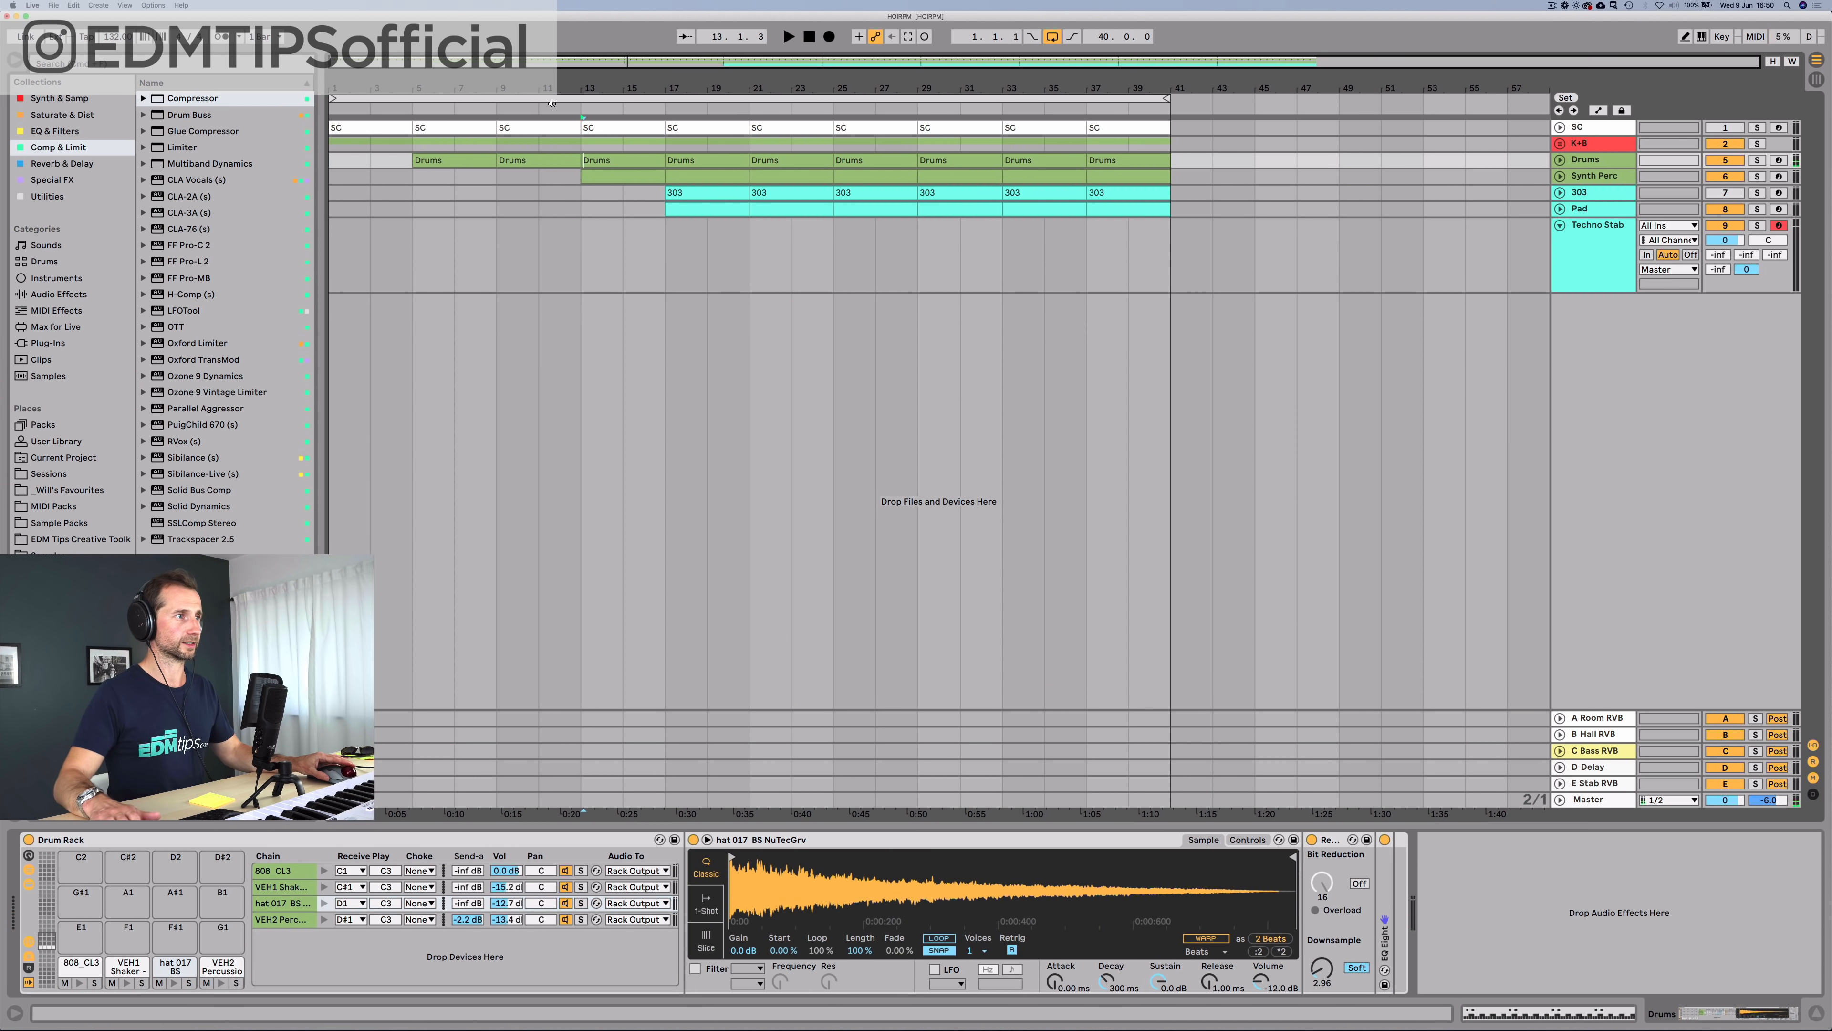
pyautogui.click(634, 174)
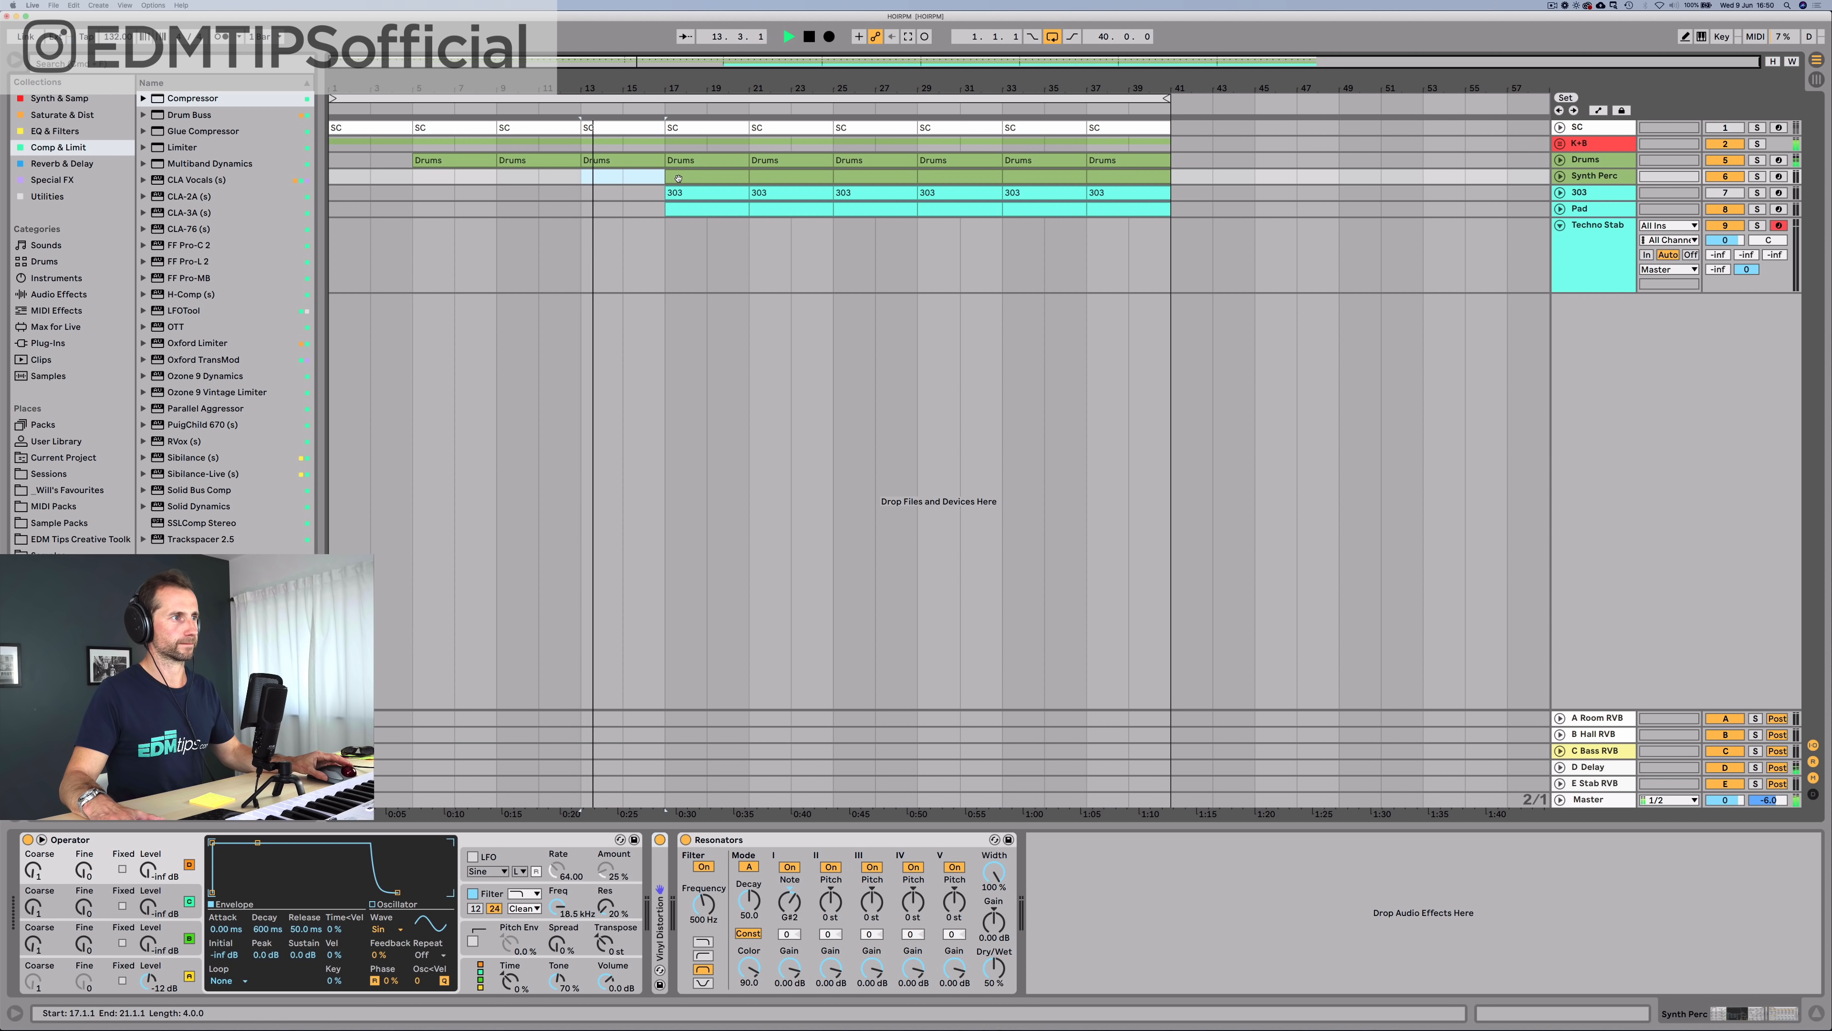
pyautogui.click(648, 178)
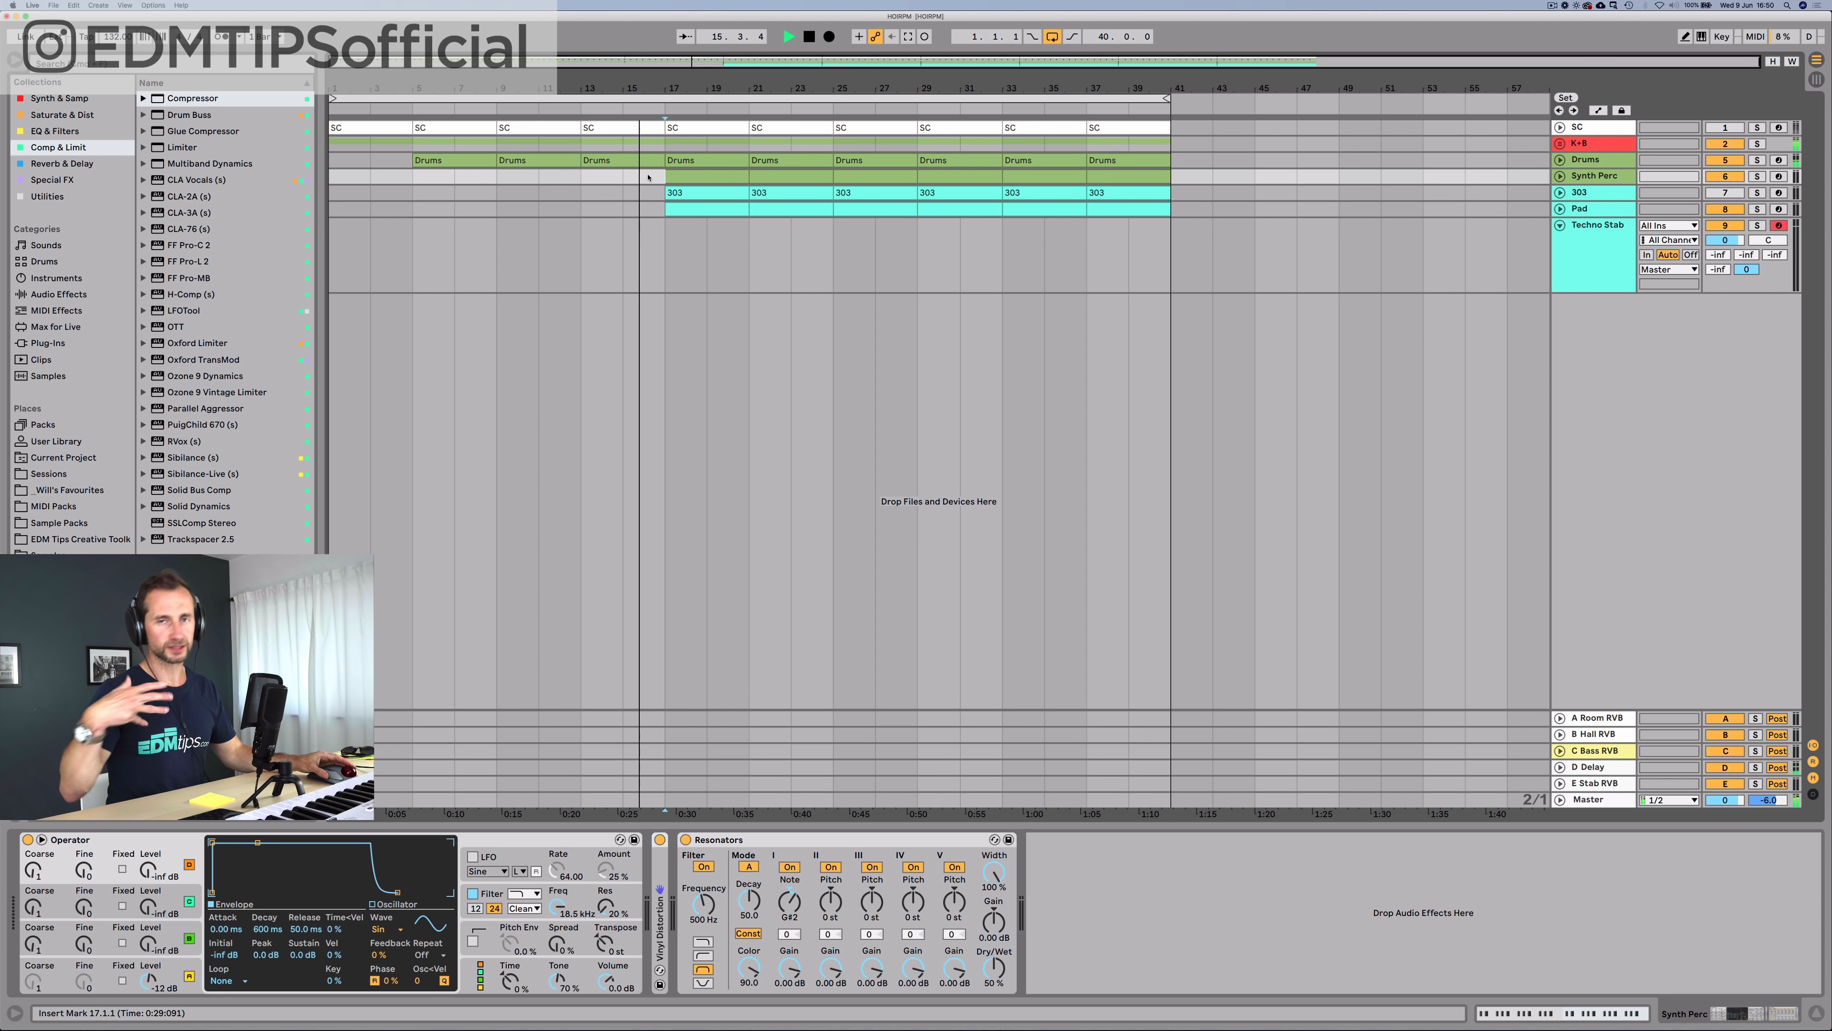
pyautogui.click(691, 193)
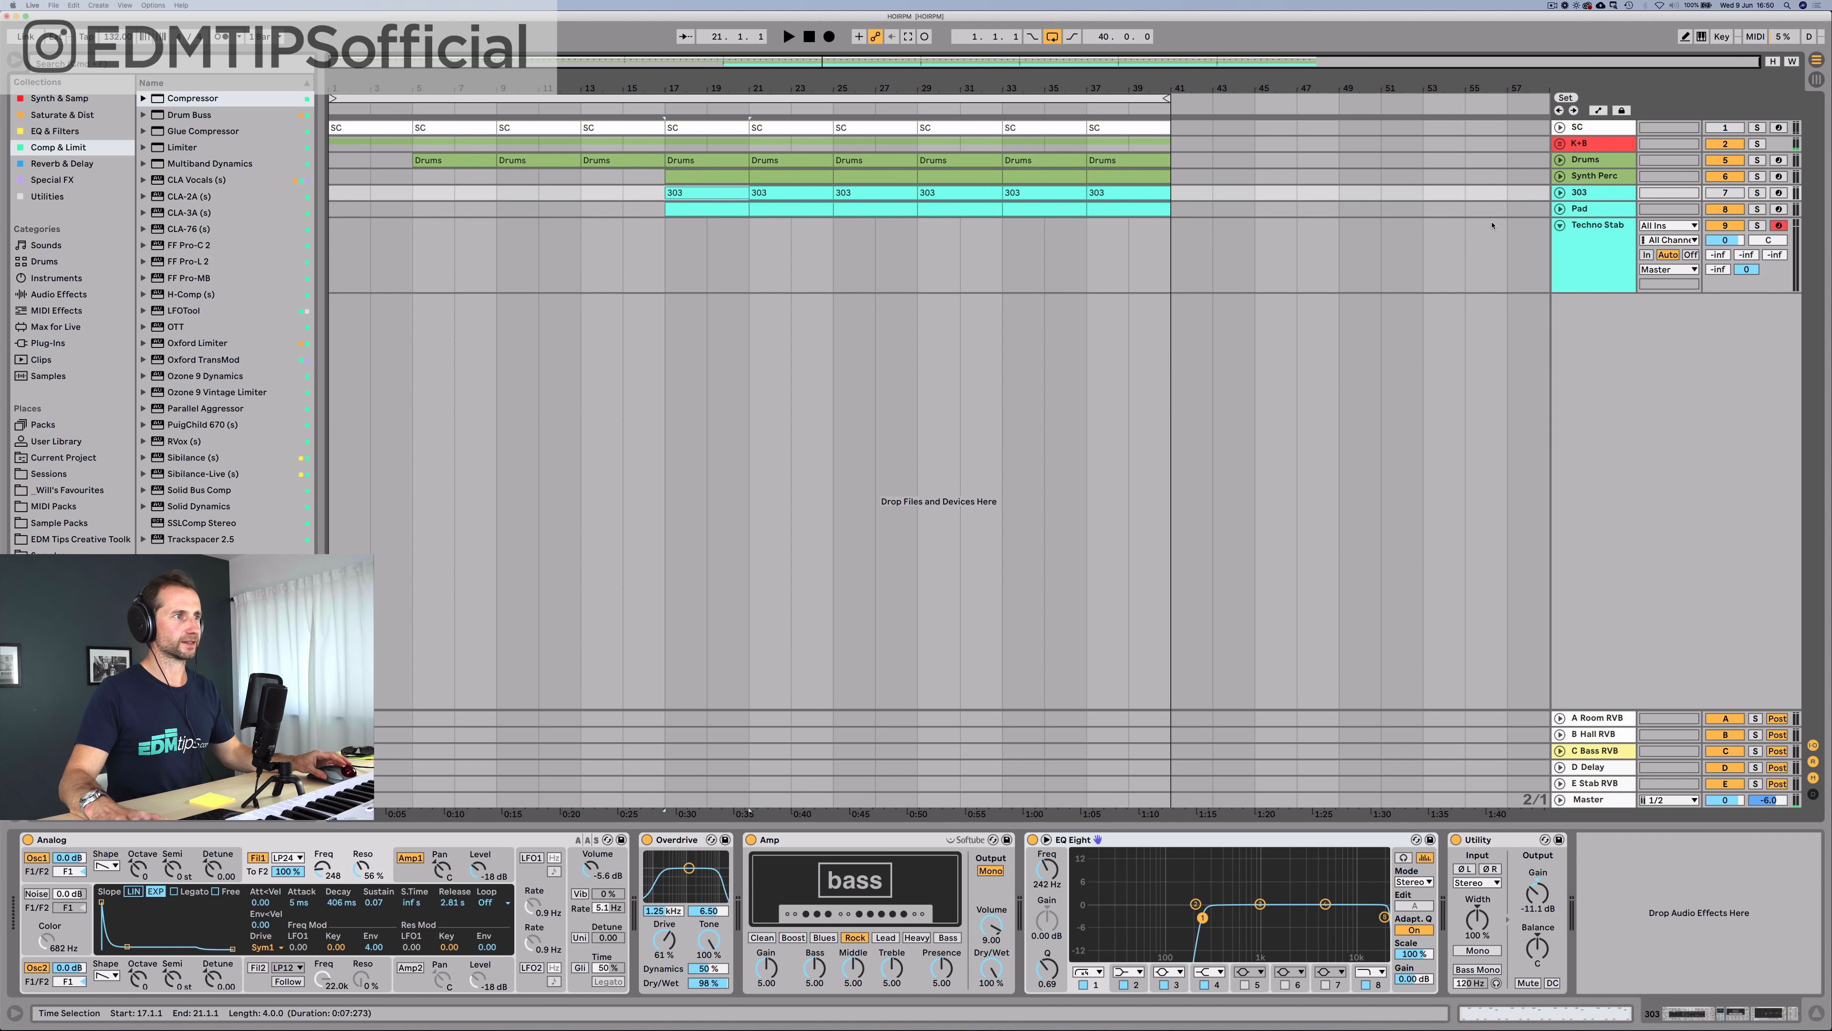
pyautogui.press('Delete')
# Step: Insert a Utility after the Compressor on the Pad track and show its Gain automation
pyautogui.click(1590, 210)
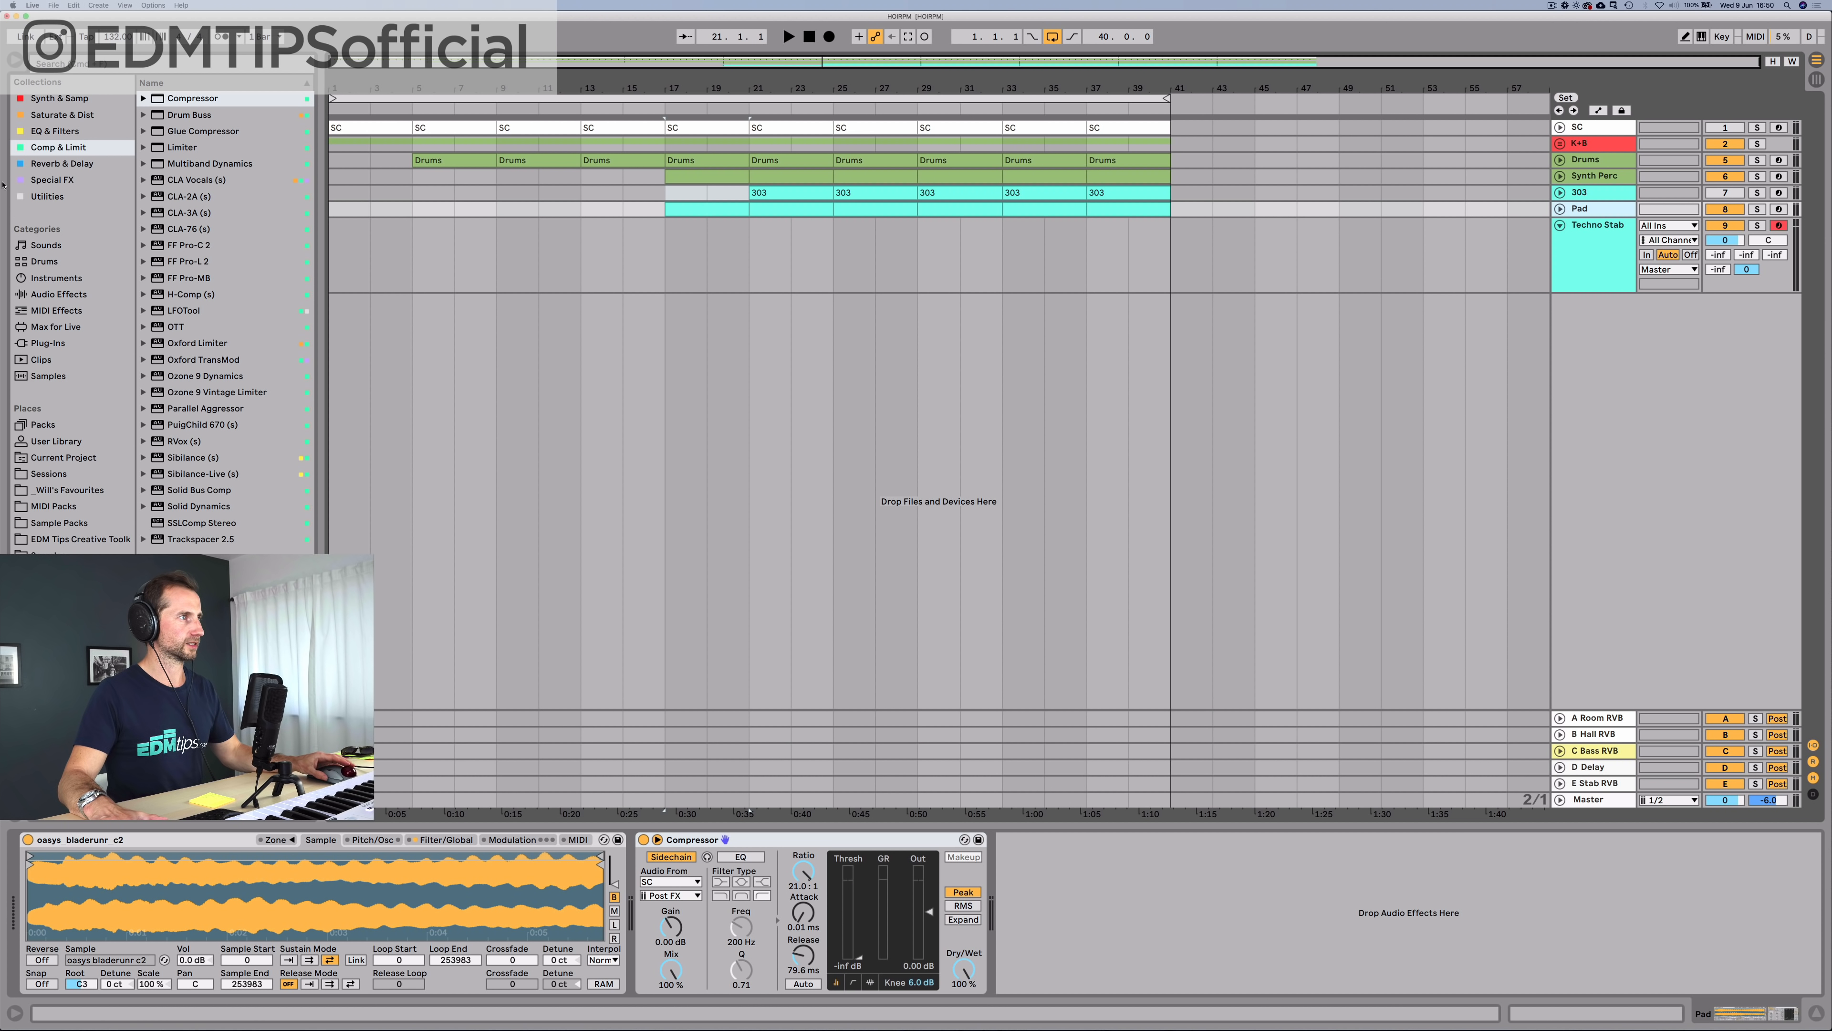
pyautogui.click(37, 193)
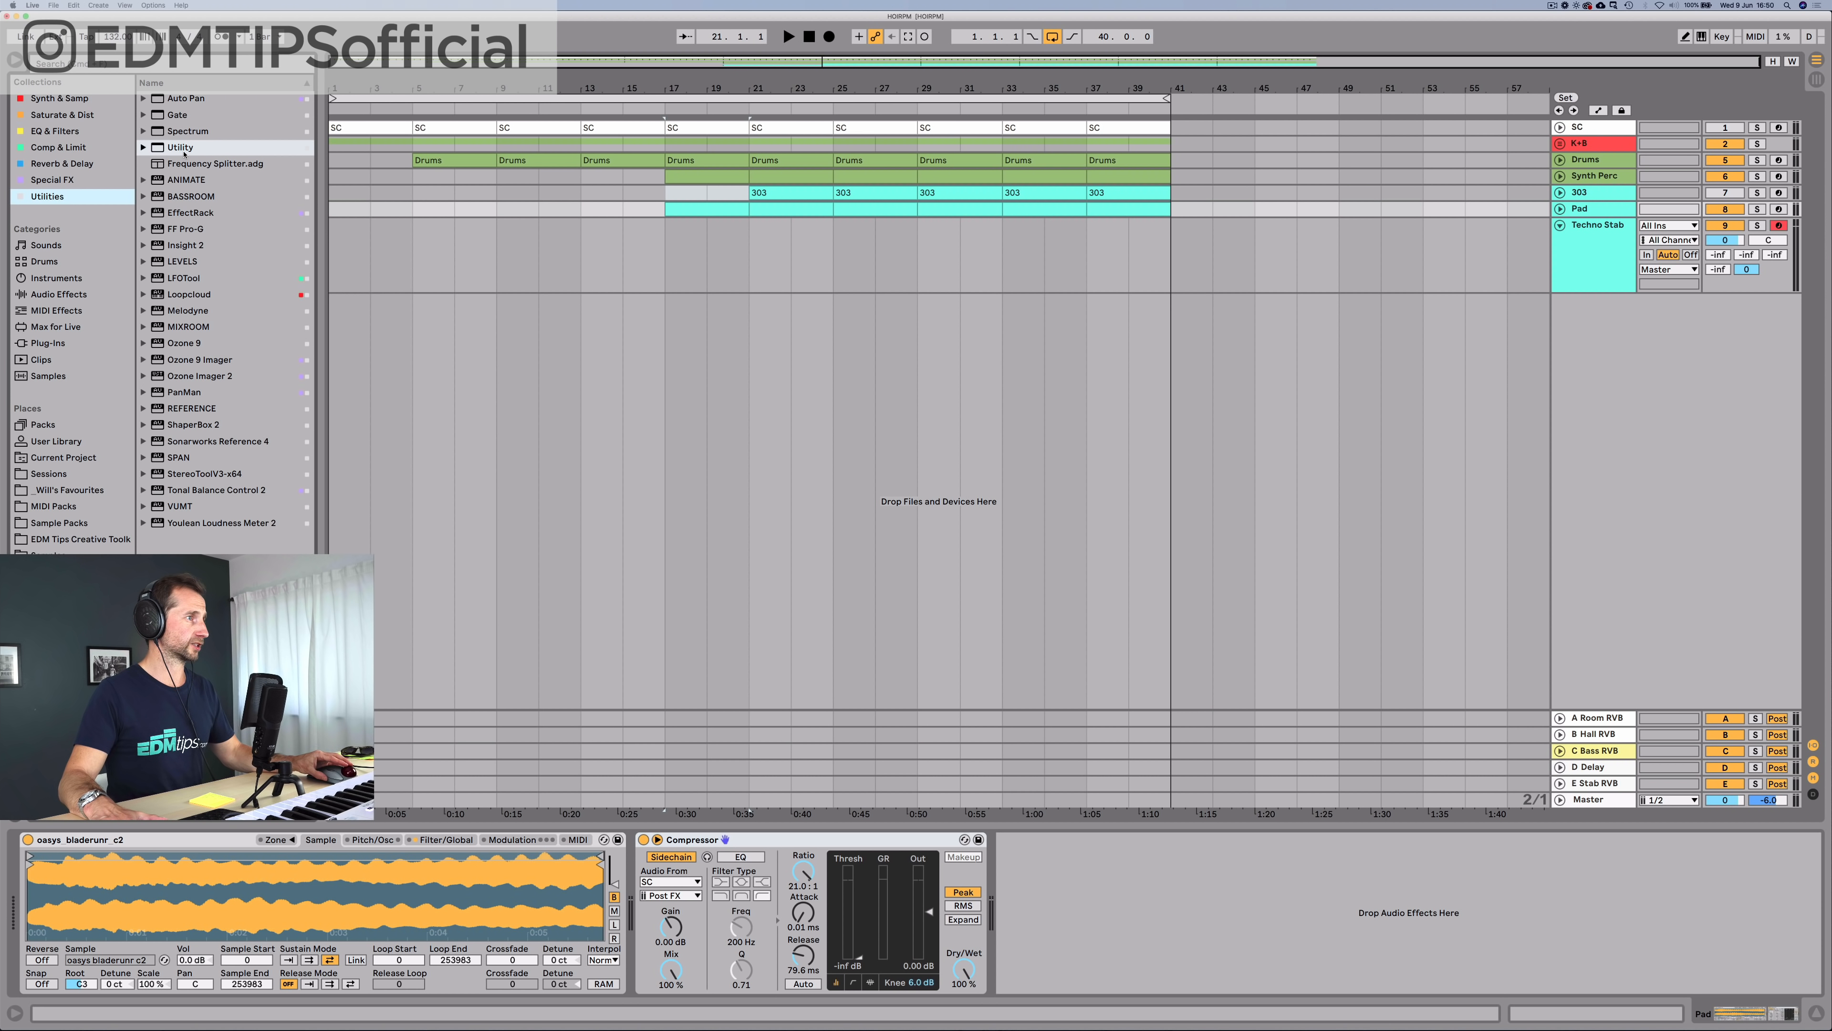
pyautogui.moveTo(1135, 927); pyautogui.dragTo(1133, 925)
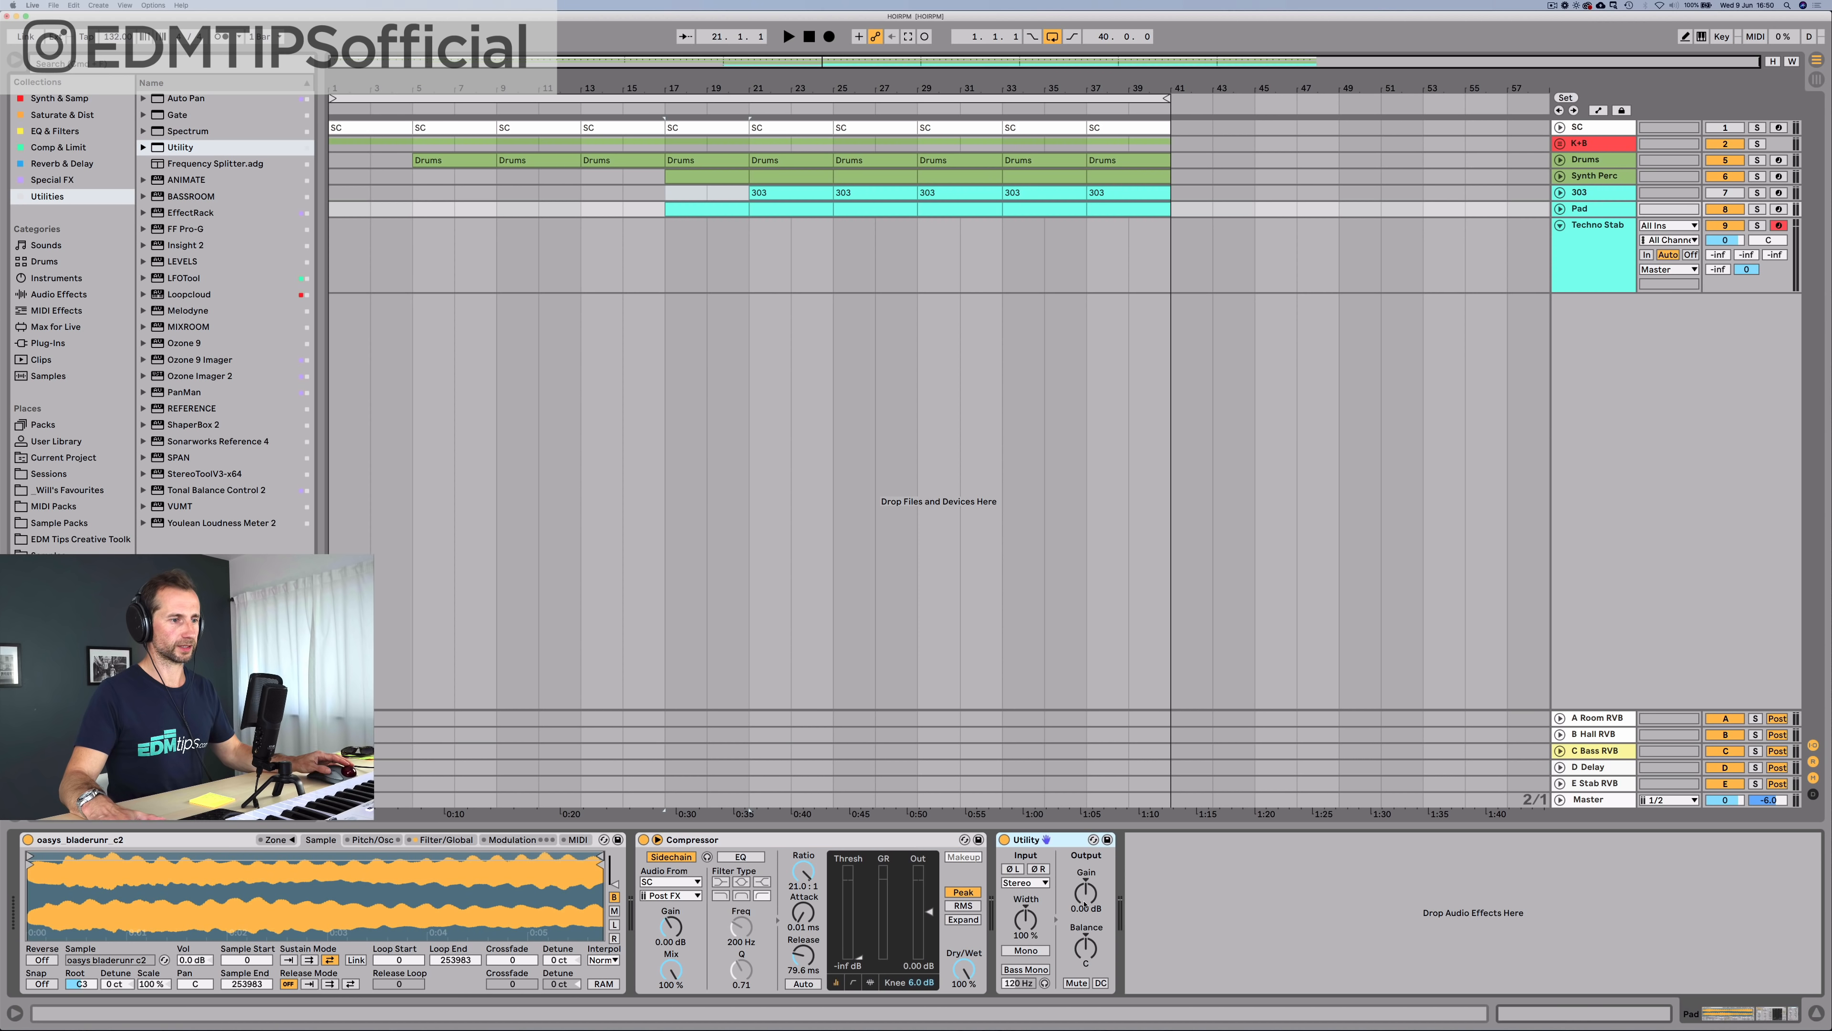
pyautogui.rightClick(1081, 893)
pyautogui.click(1147, 913)
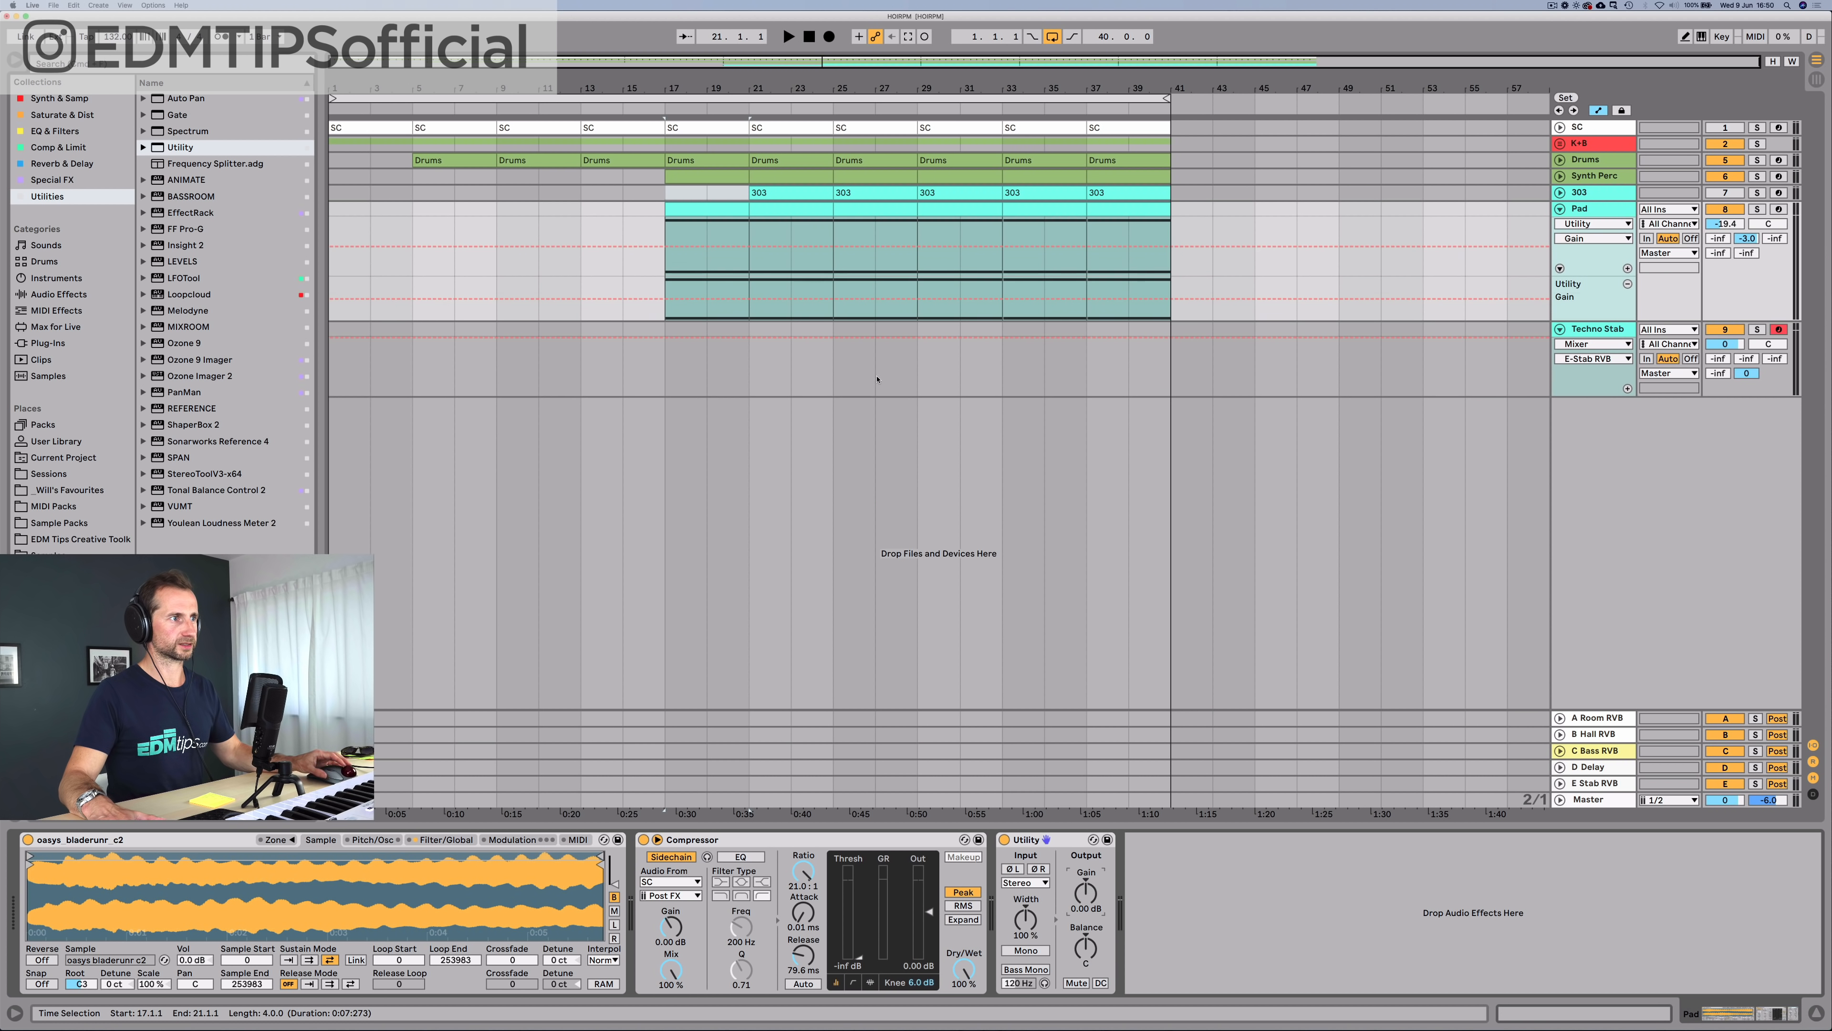
# Step: Ramp the Pad's Utility gain automation from -inf dB at bar 17 up to 0 dB at bar 33 and play it
pyautogui.click(663, 300)
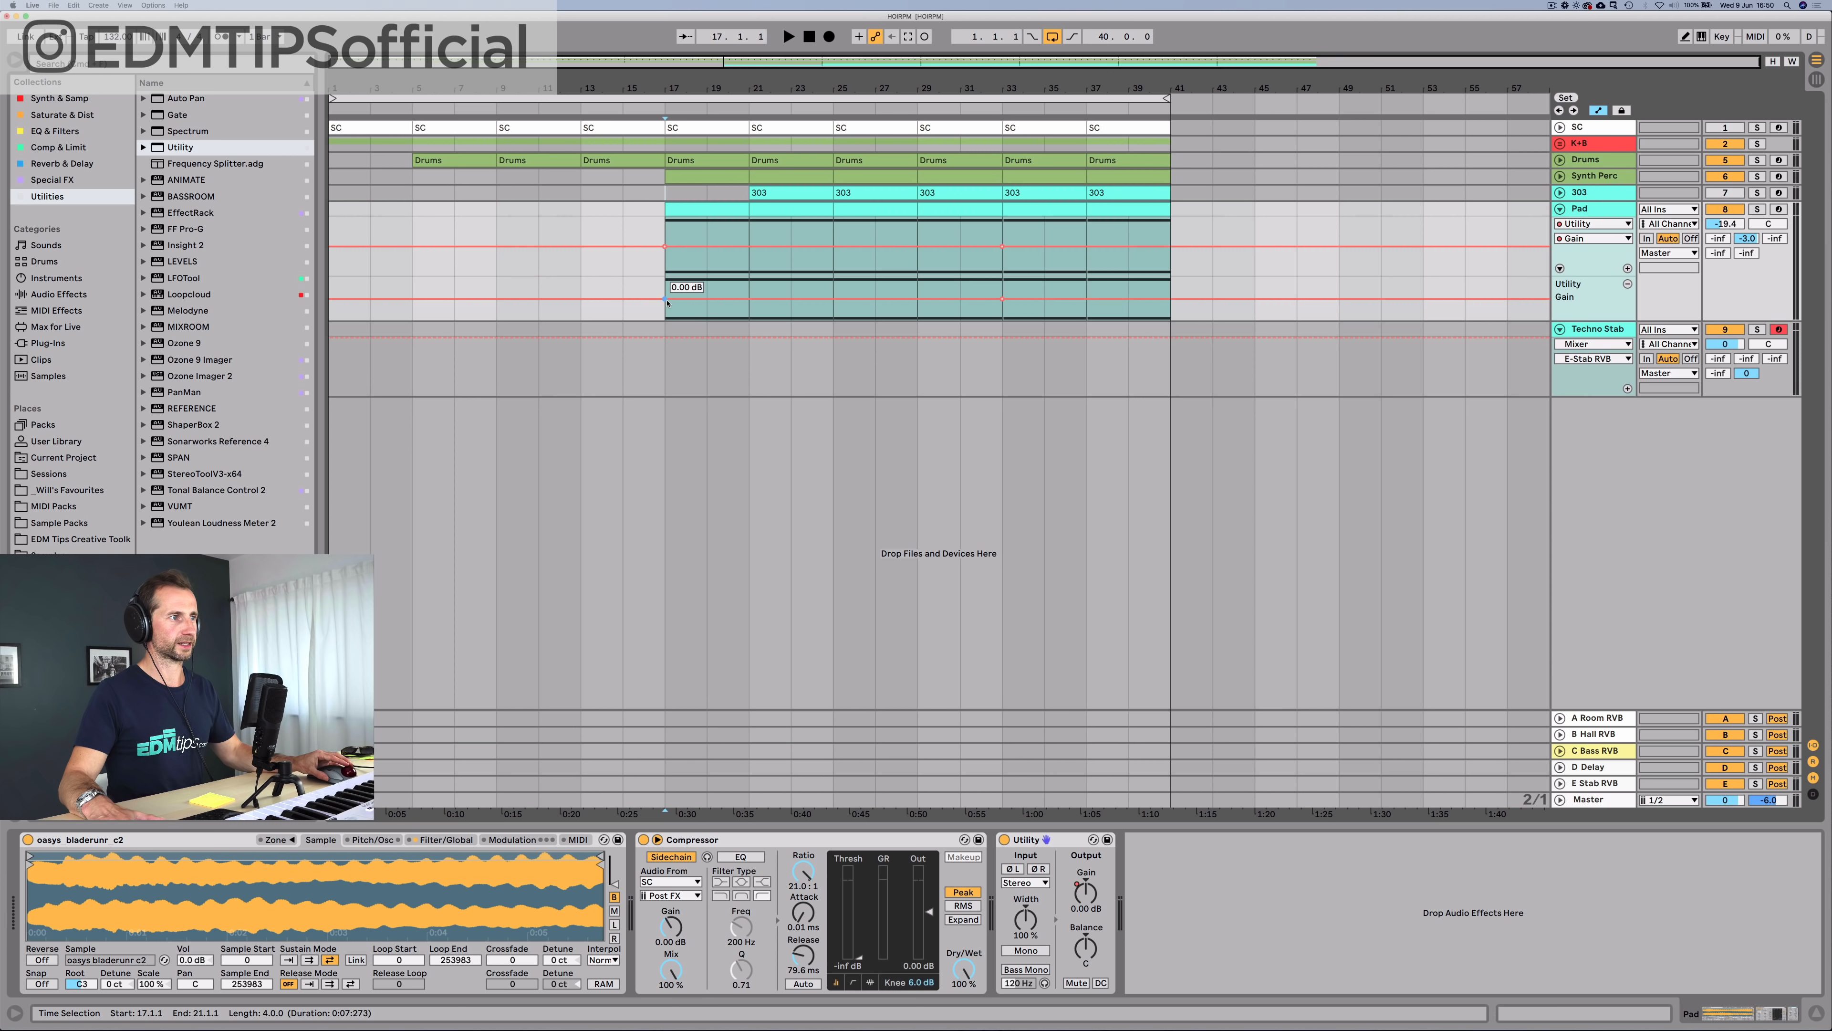
pyautogui.moveTo(666, 300); pyautogui.dragTo(667, 320)
pyautogui.click(626, 110)
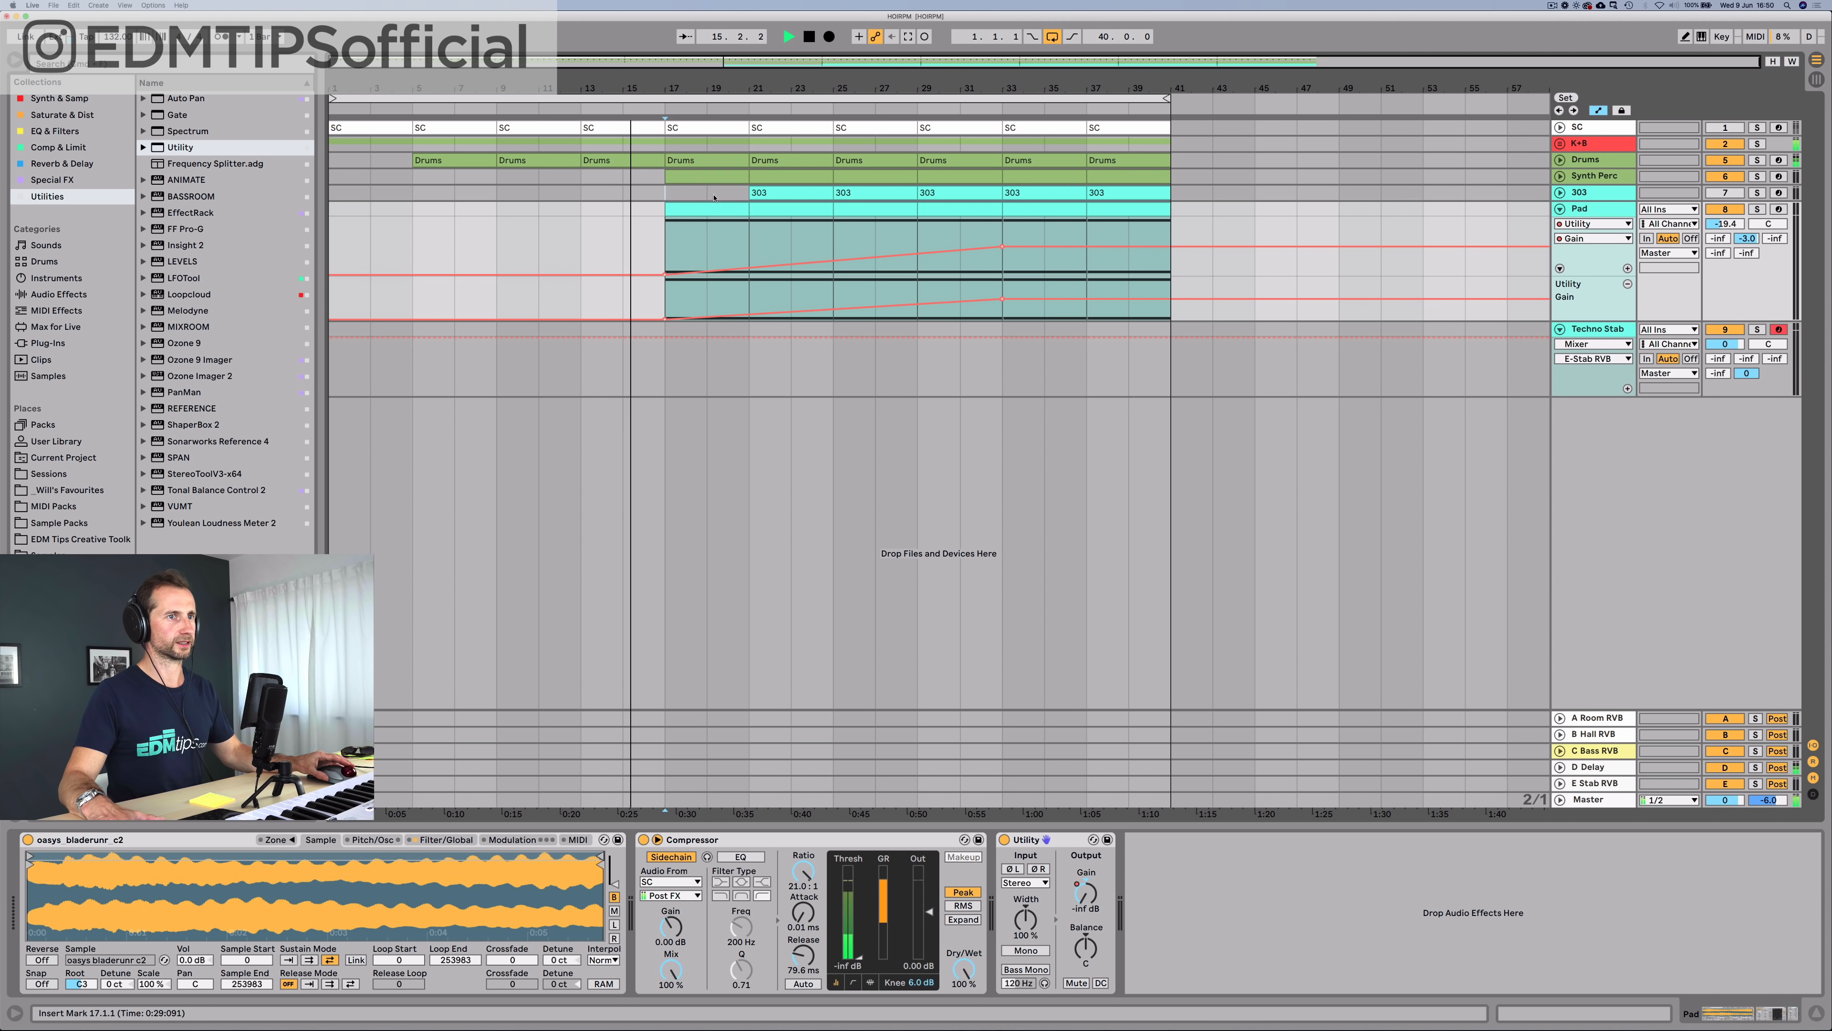
# Step: Delete the 303 clips at bars 21 and 25 and the Synth Perc clip at bar 17
pyautogui.click(768, 190)
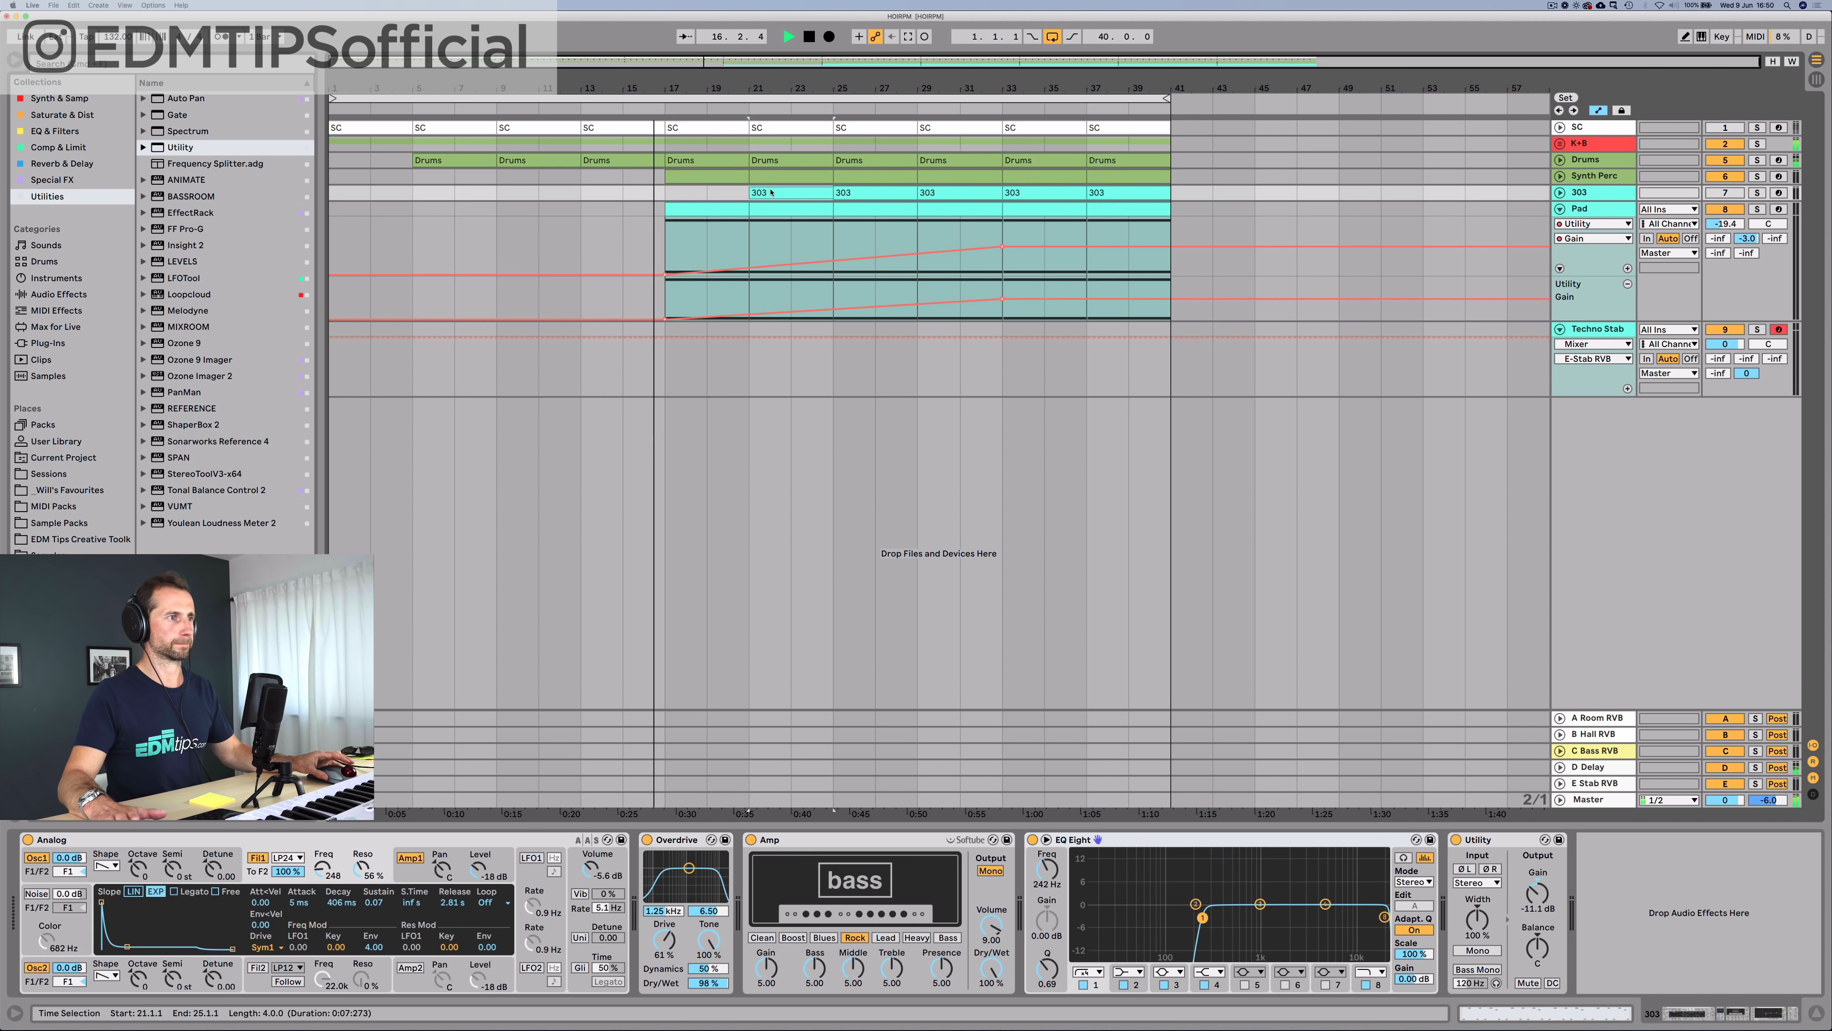
pyautogui.press('Delete')
pyautogui.click(898, 193)
pyautogui.press('Delete')
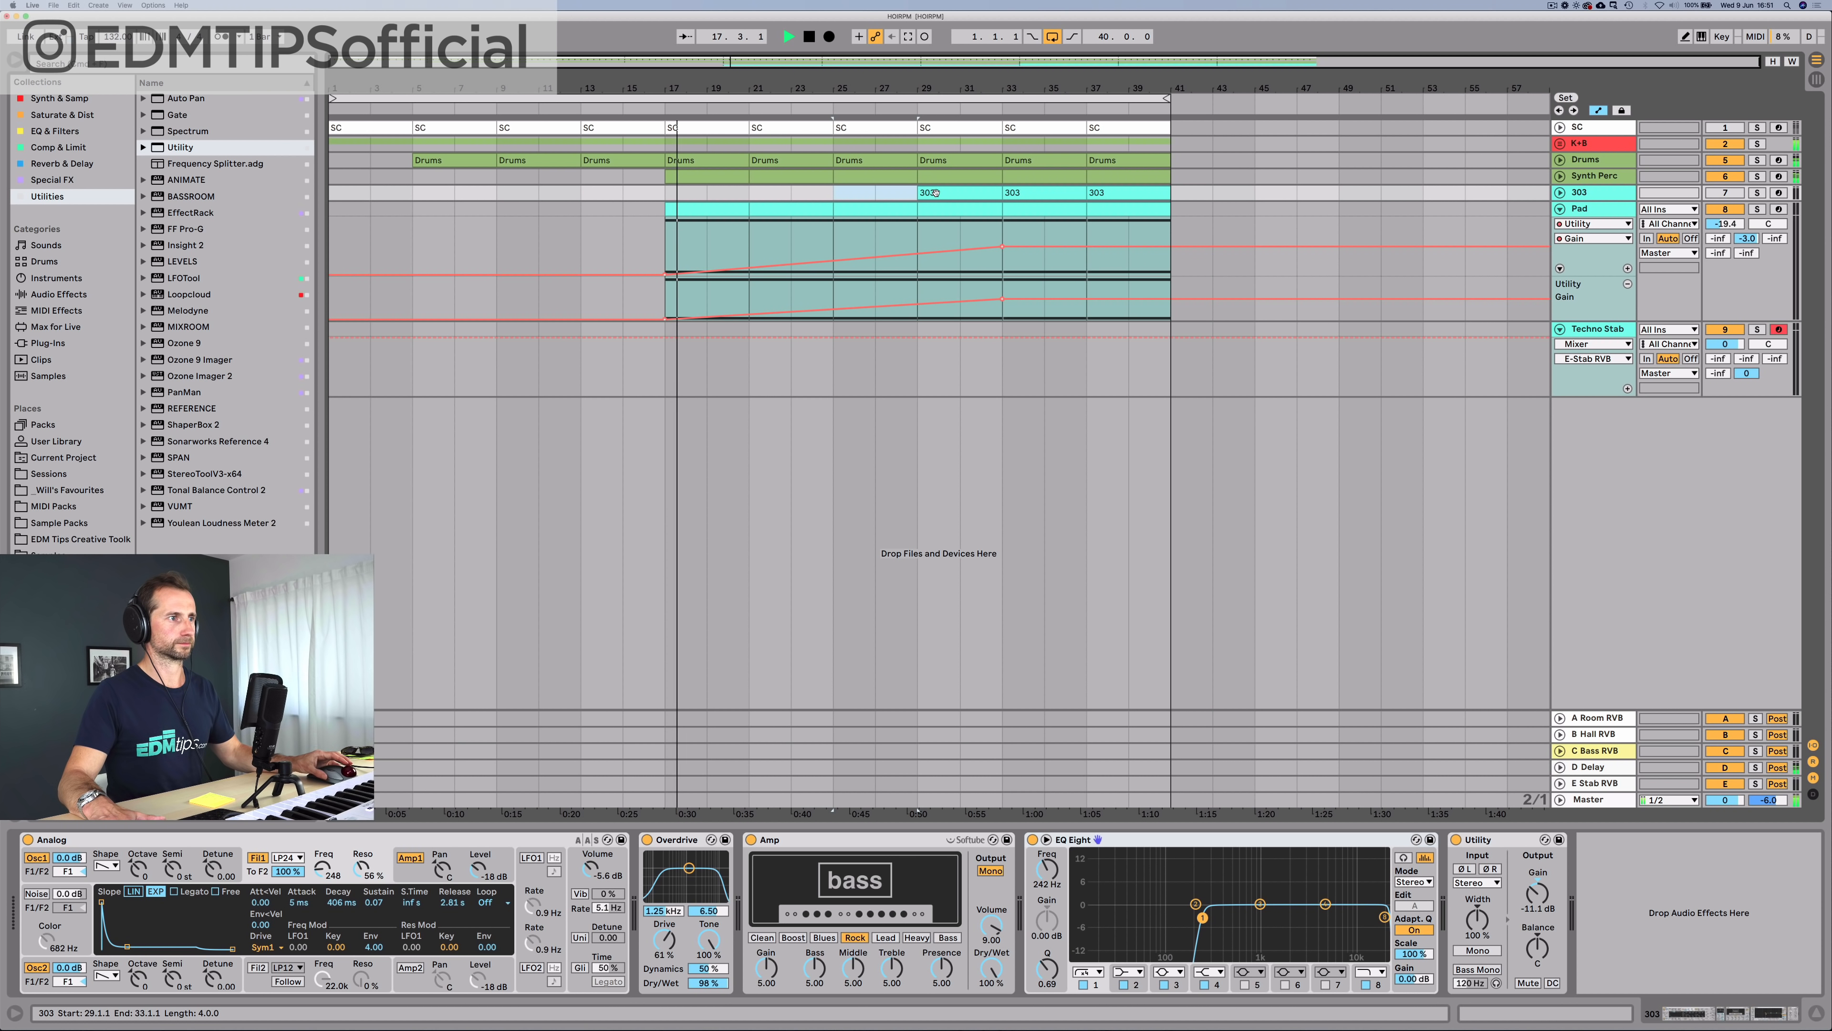
pyautogui.click(688, 177)
pyautogui.press('Delete')
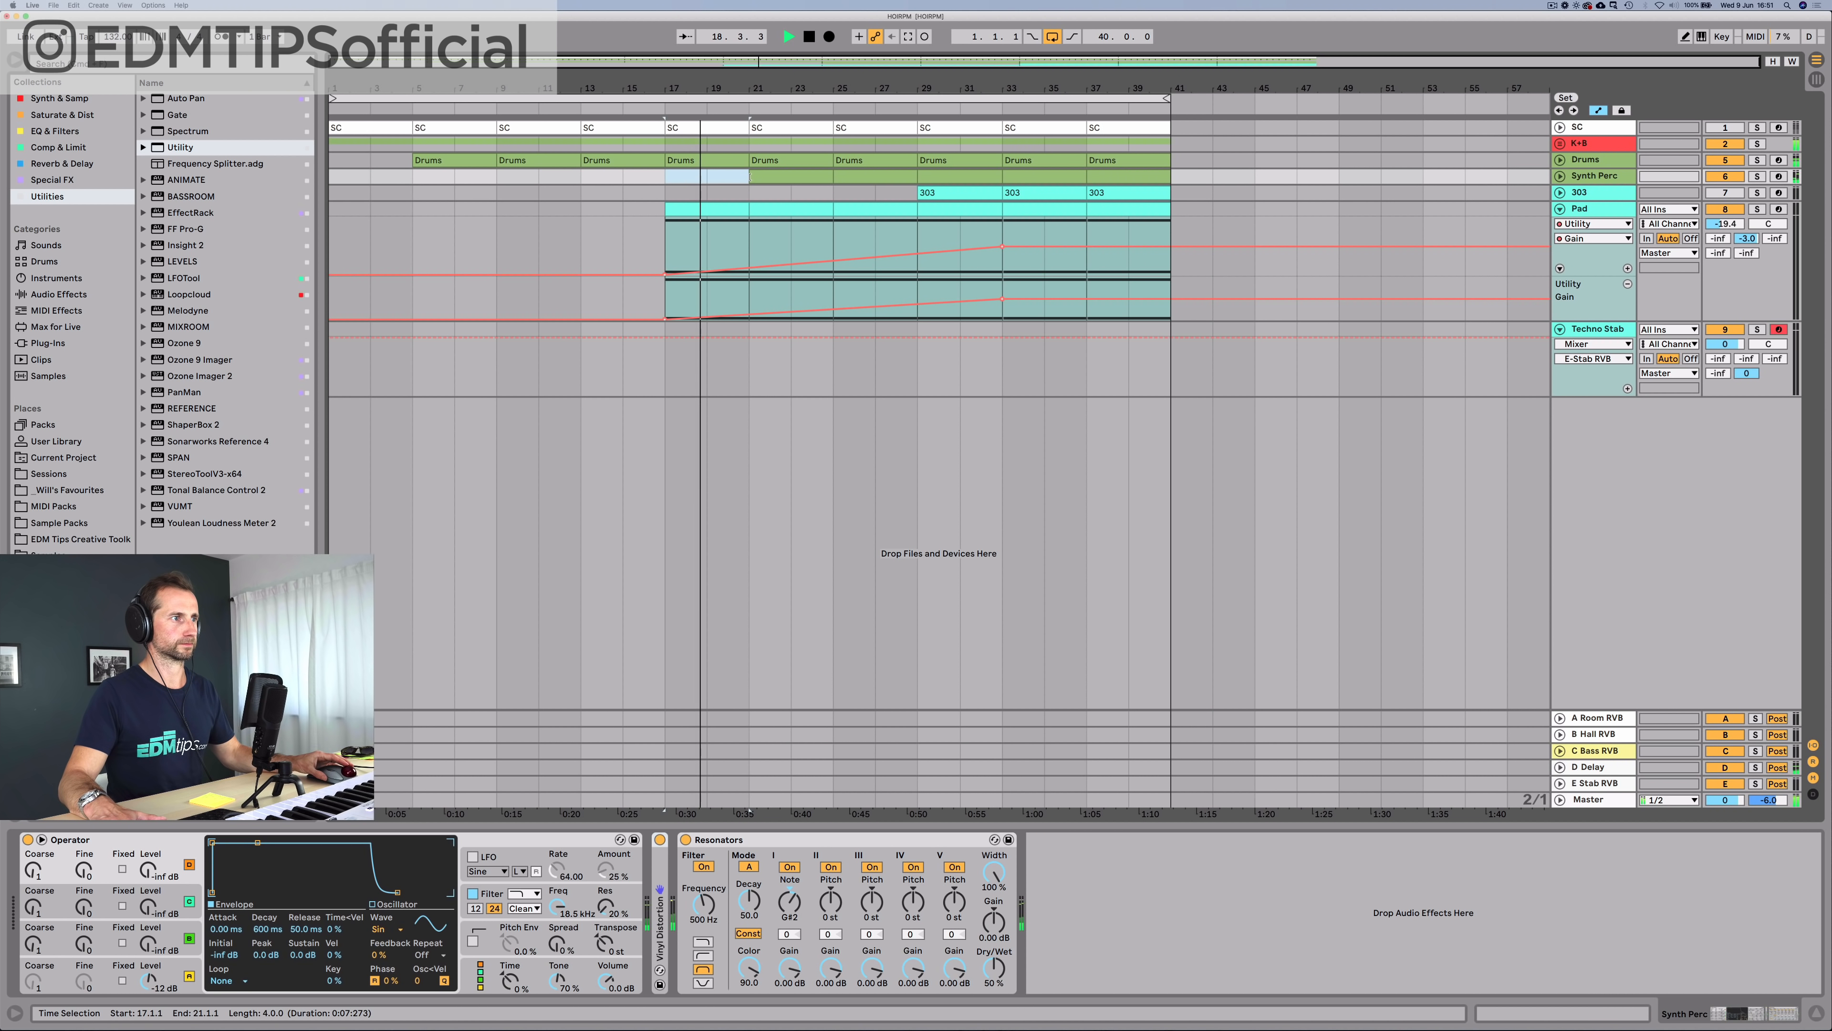
# Step: Delete the shaker and hat notes from the Drums clip at bar 17 and duplicate that clip over bars 21 and 25
pyautogui.doubleClick(709, 161)
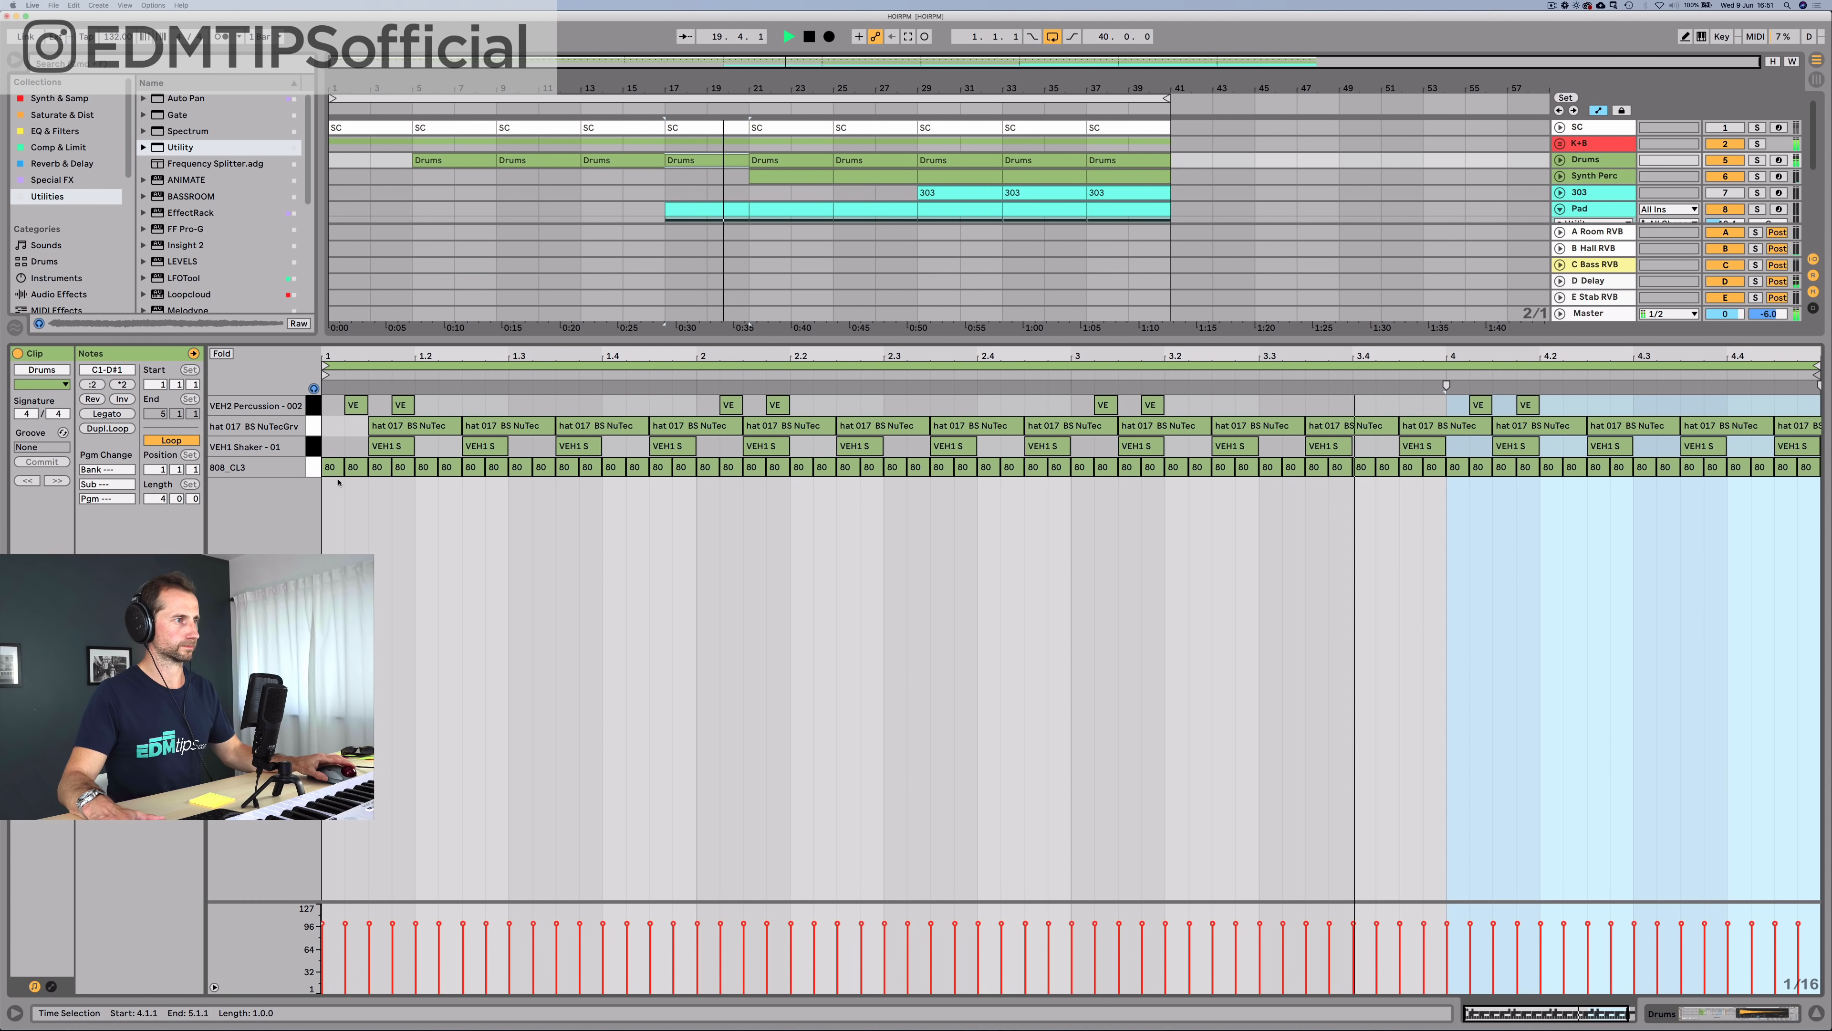
pyautogui.click(313, 447)
pyautogui.keyDown('shift'); pyautogui.click(313, 427); pyautogui.keyUp('shift')
pyautogui.press('Delete')
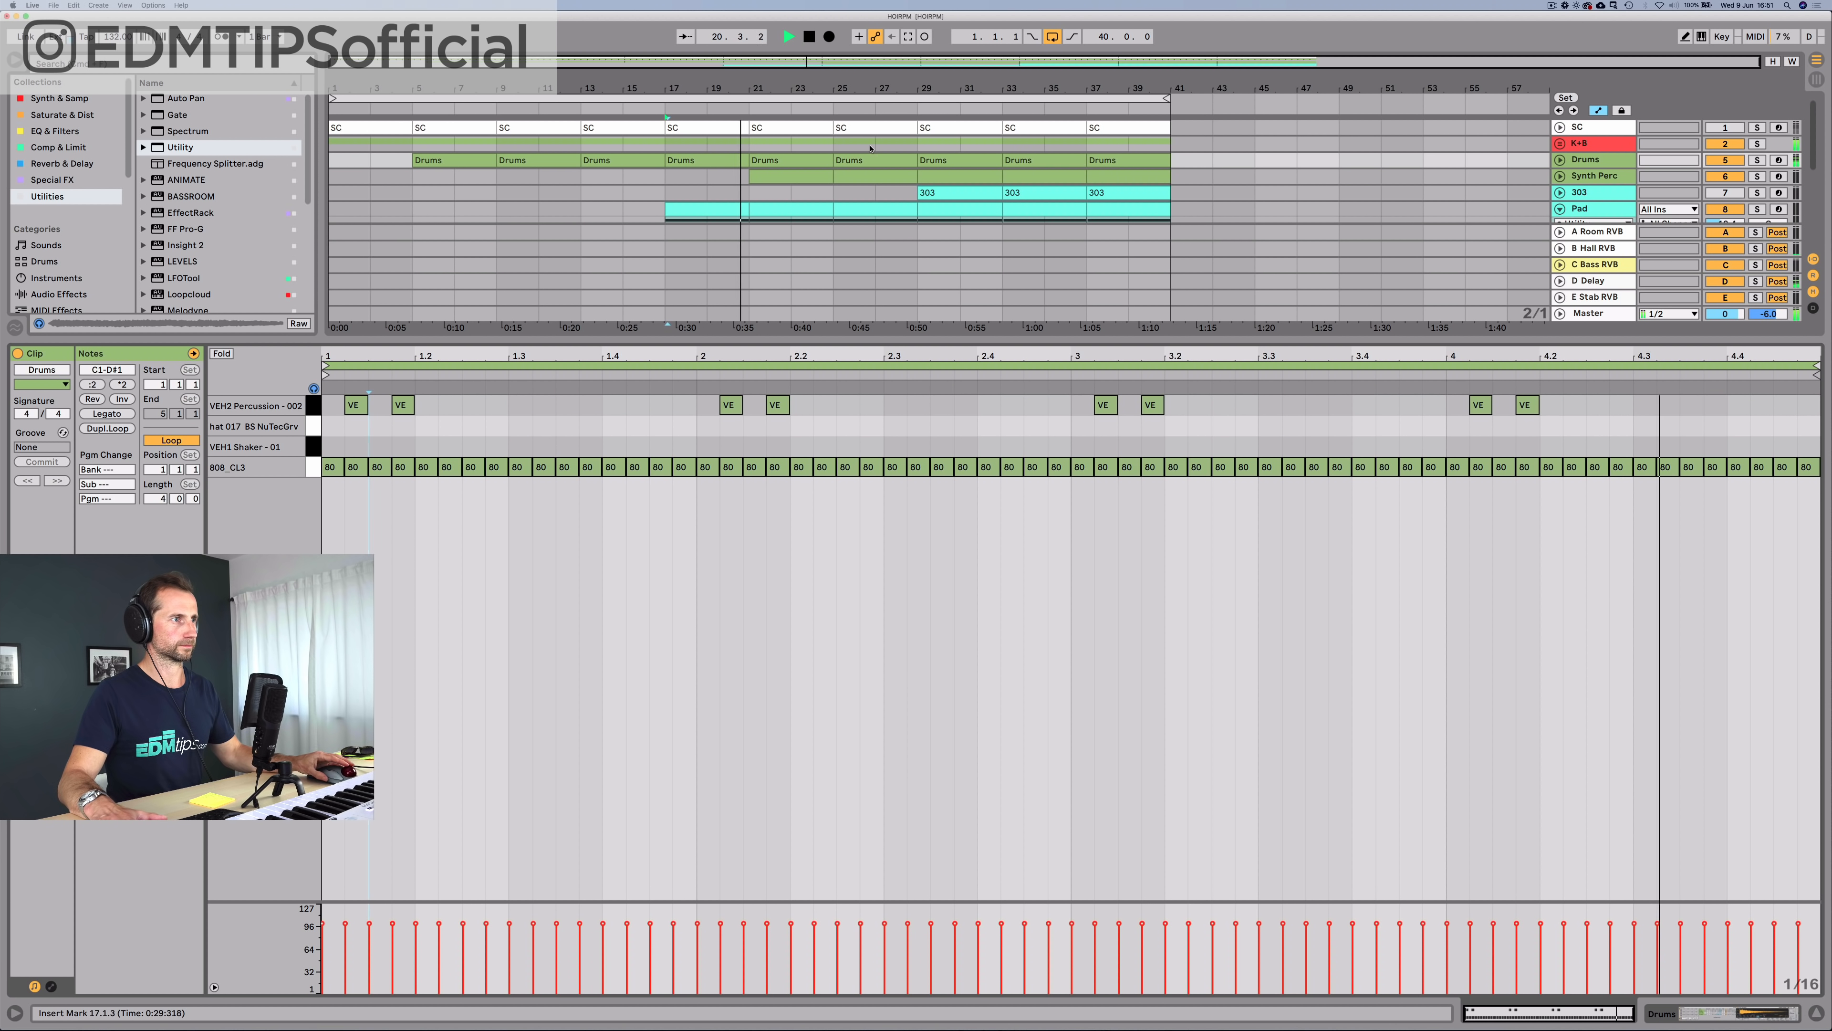
pyautogui.click(720, 160)
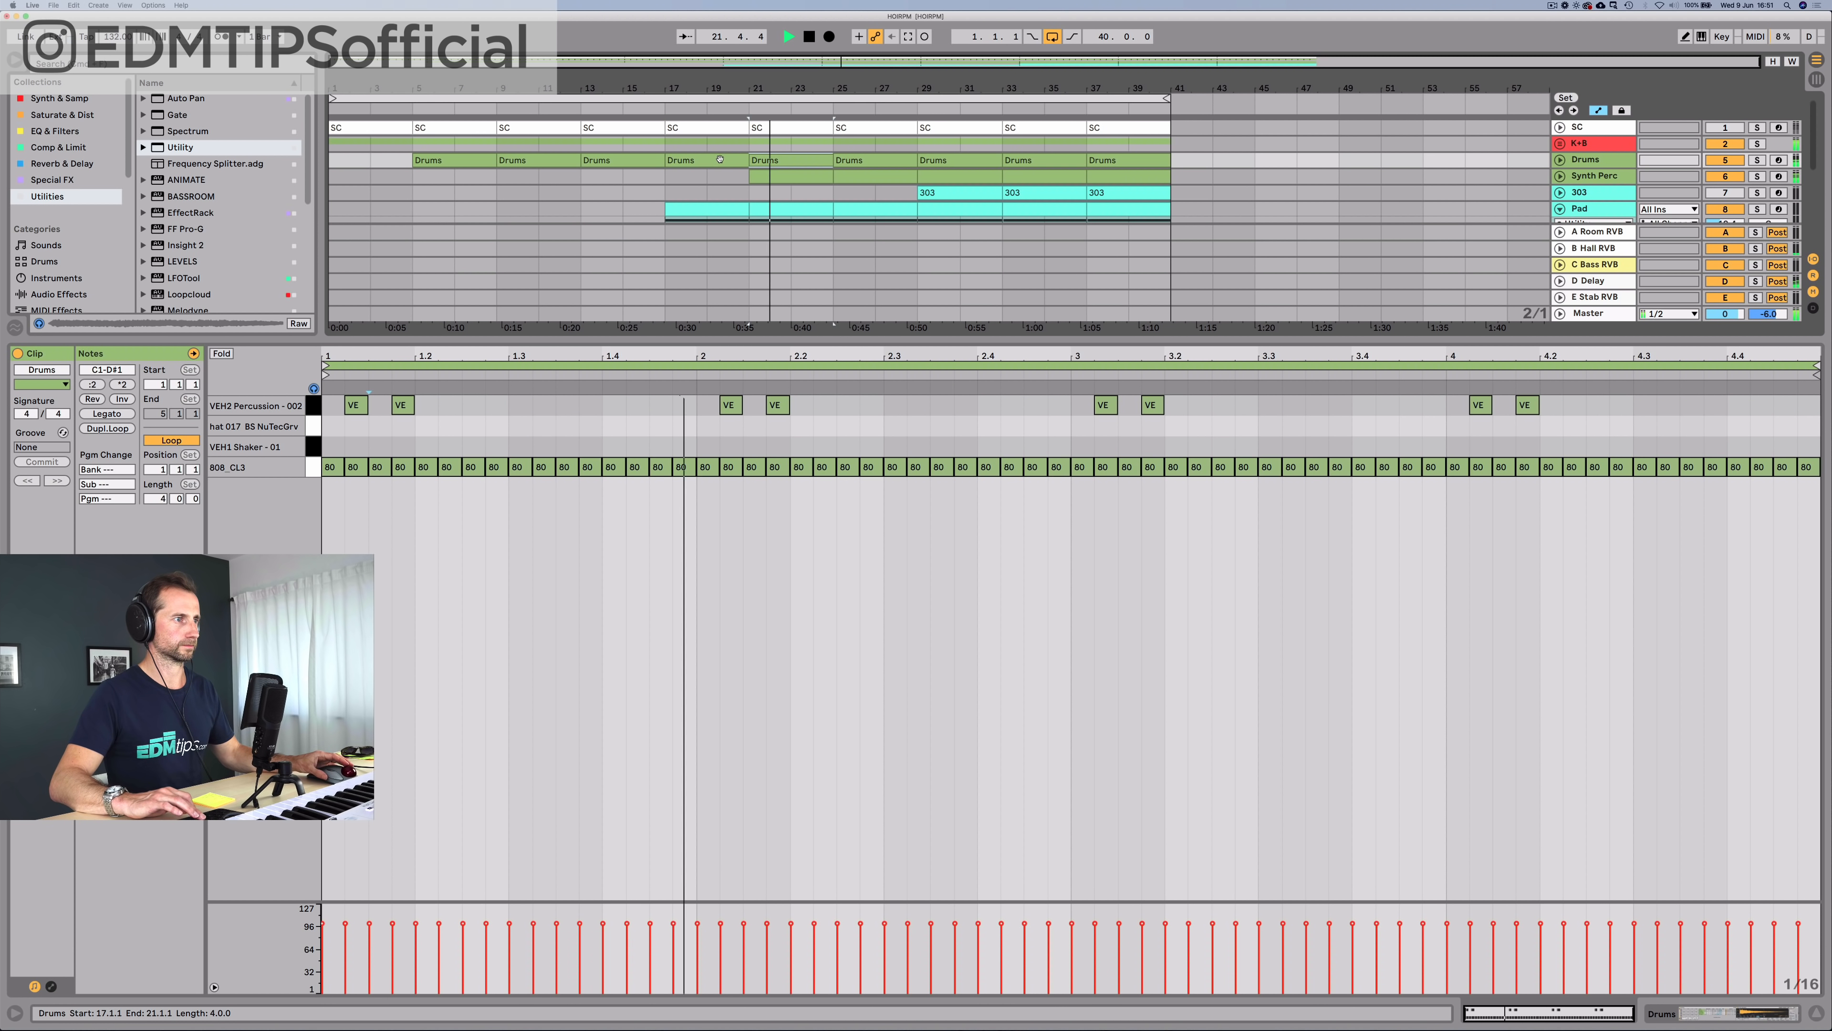
pyautogui.press('super+d')
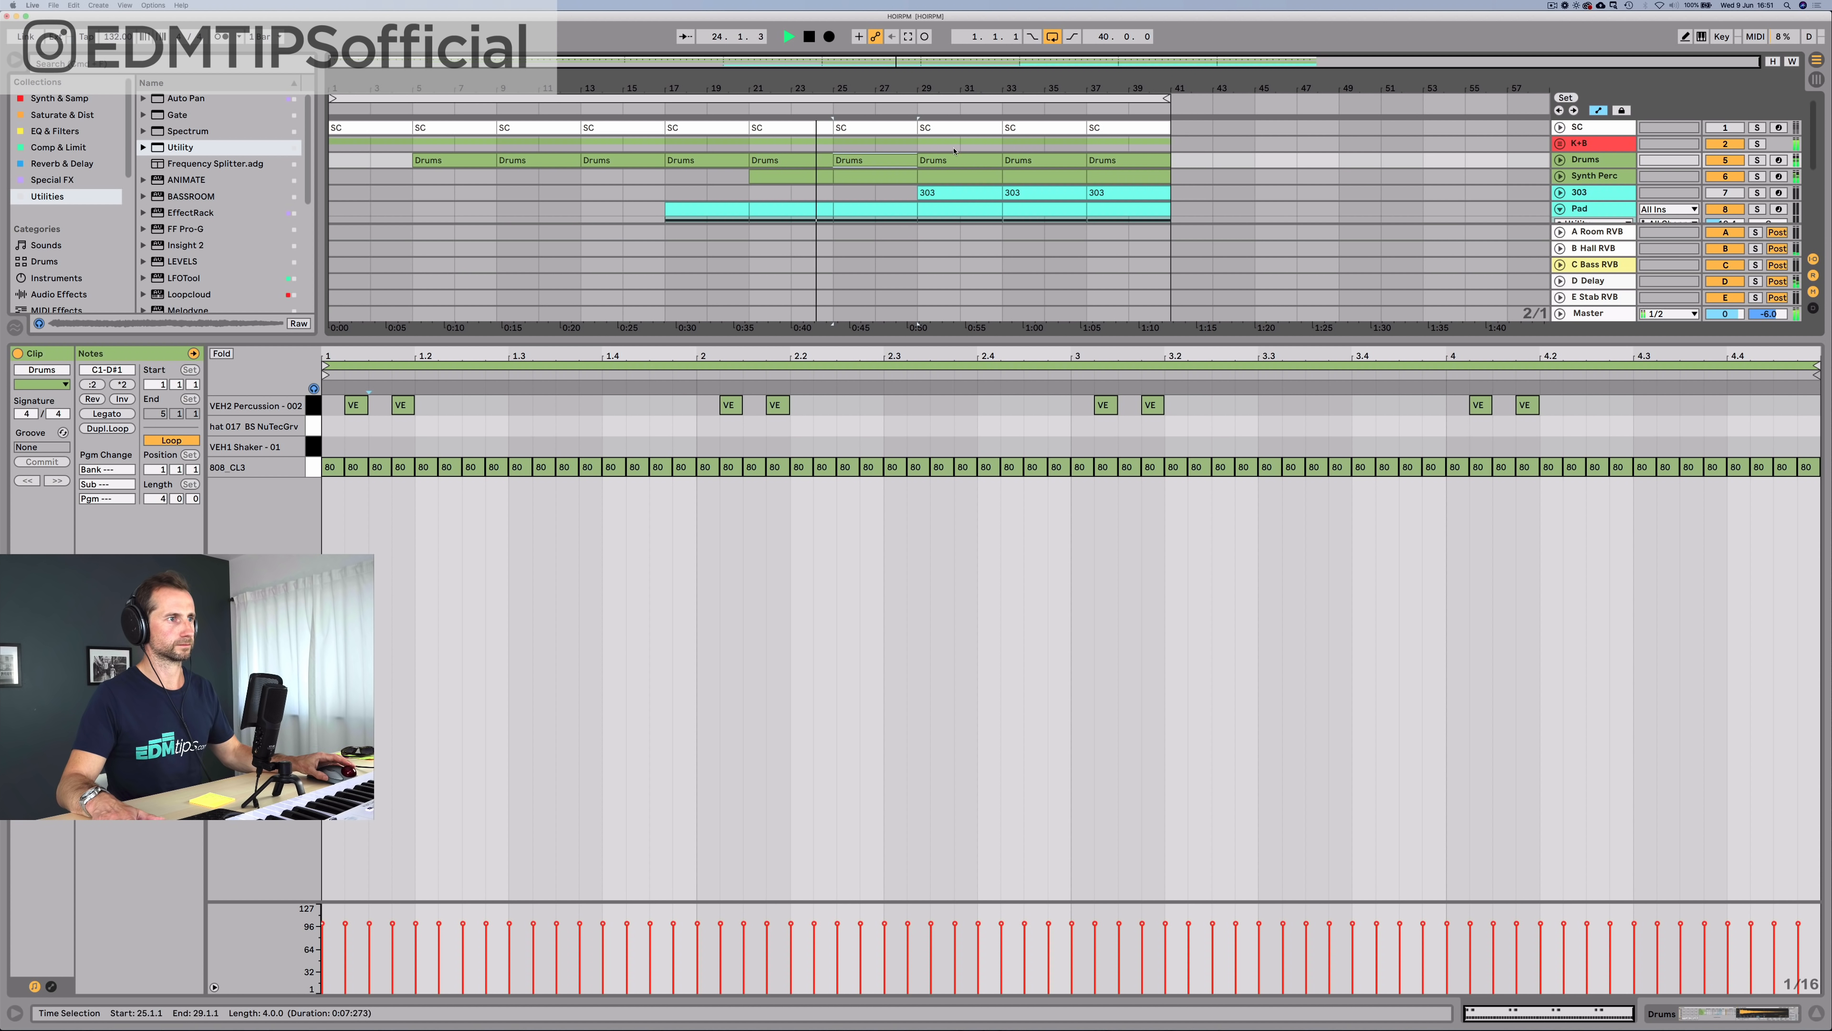
# Step: Delete the 303 clip at bar 29 of the arrangement
pyautogui.click(948, 189)
pyautogui.press('Delete')
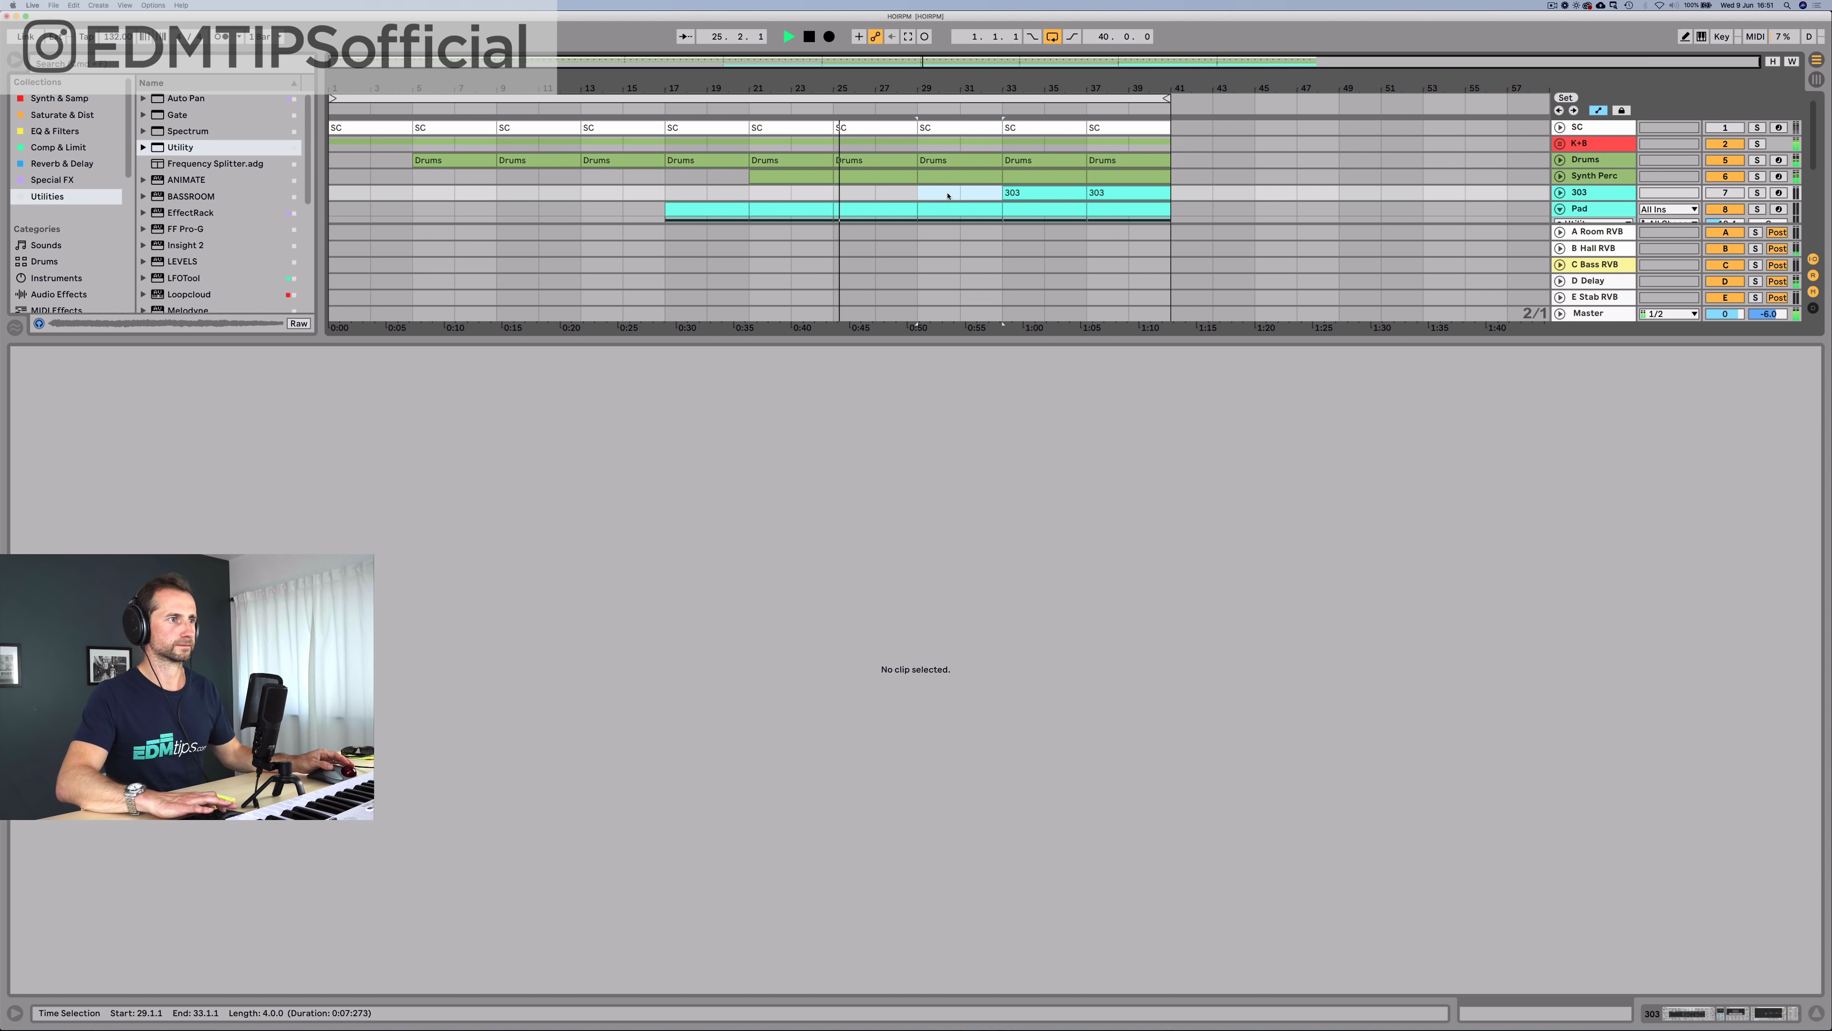
pyautogui.hotkey('shift', 'Tab')
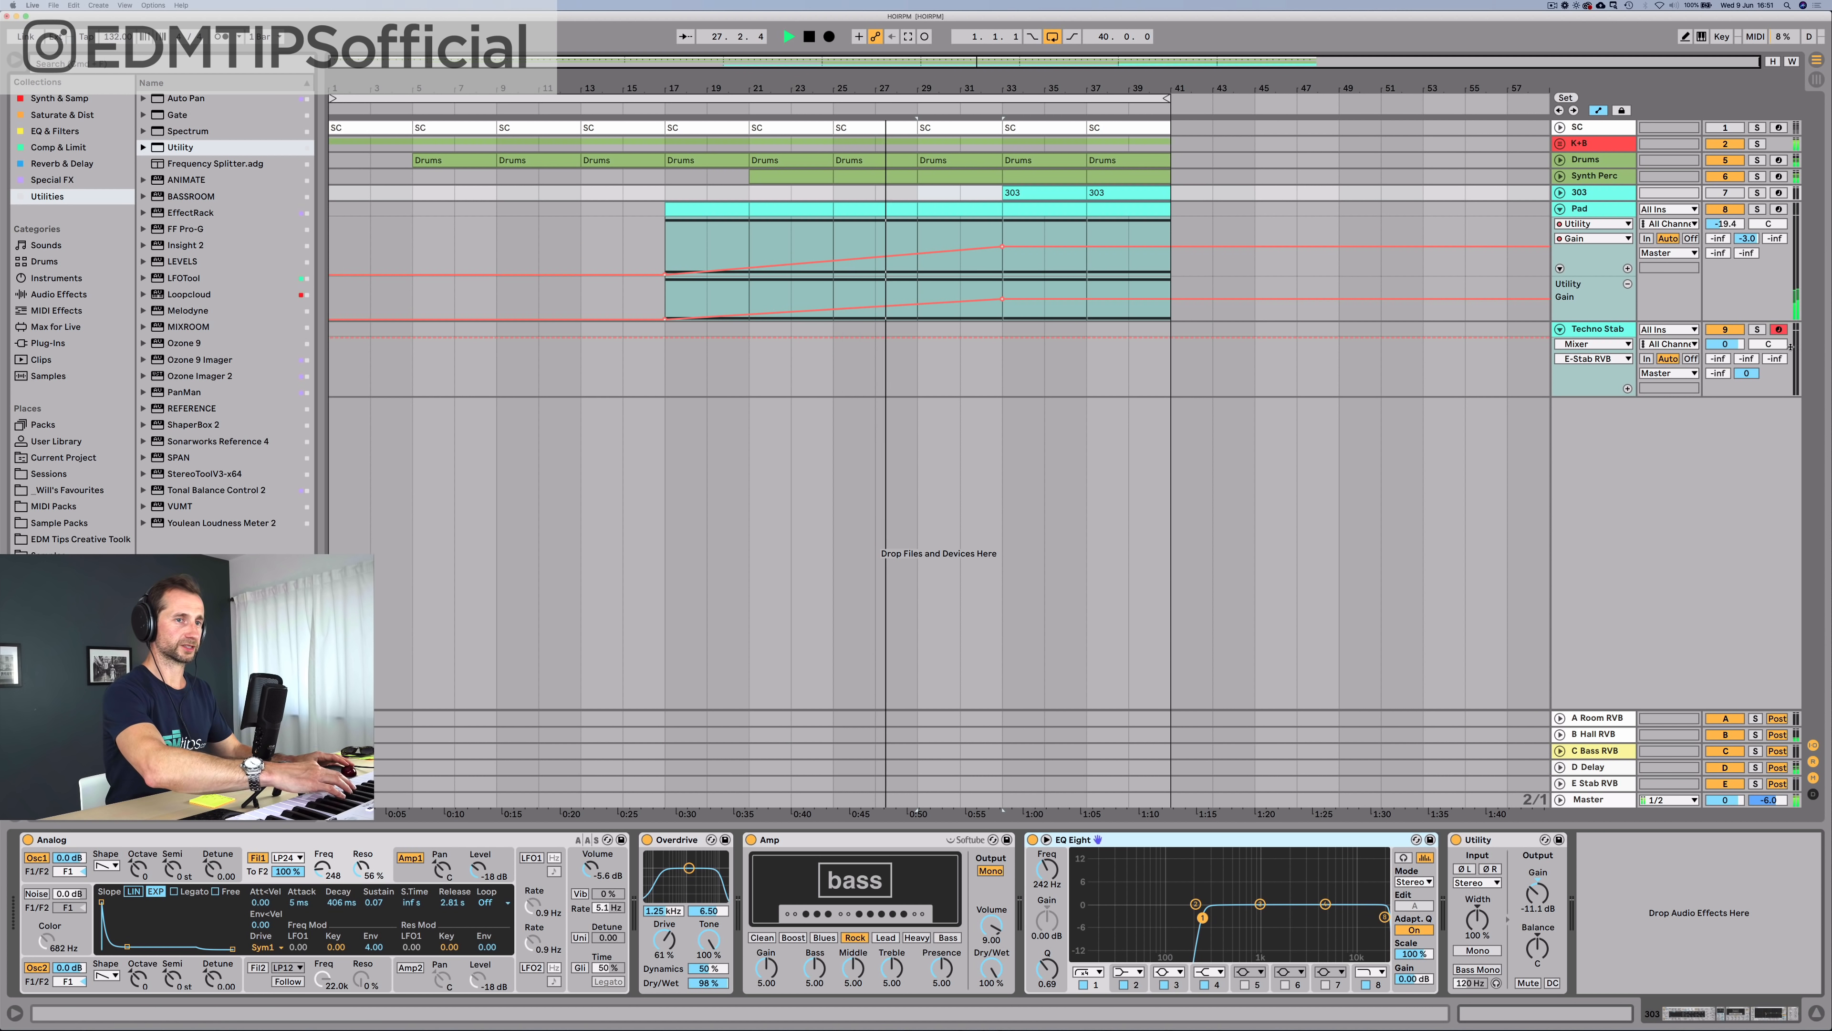
# Step: Lower the Techno Stab track volume to -16.0 dB during playback
pyautogui.moveTo(1725, 344); pyautogui.dragTo(1725, 390)
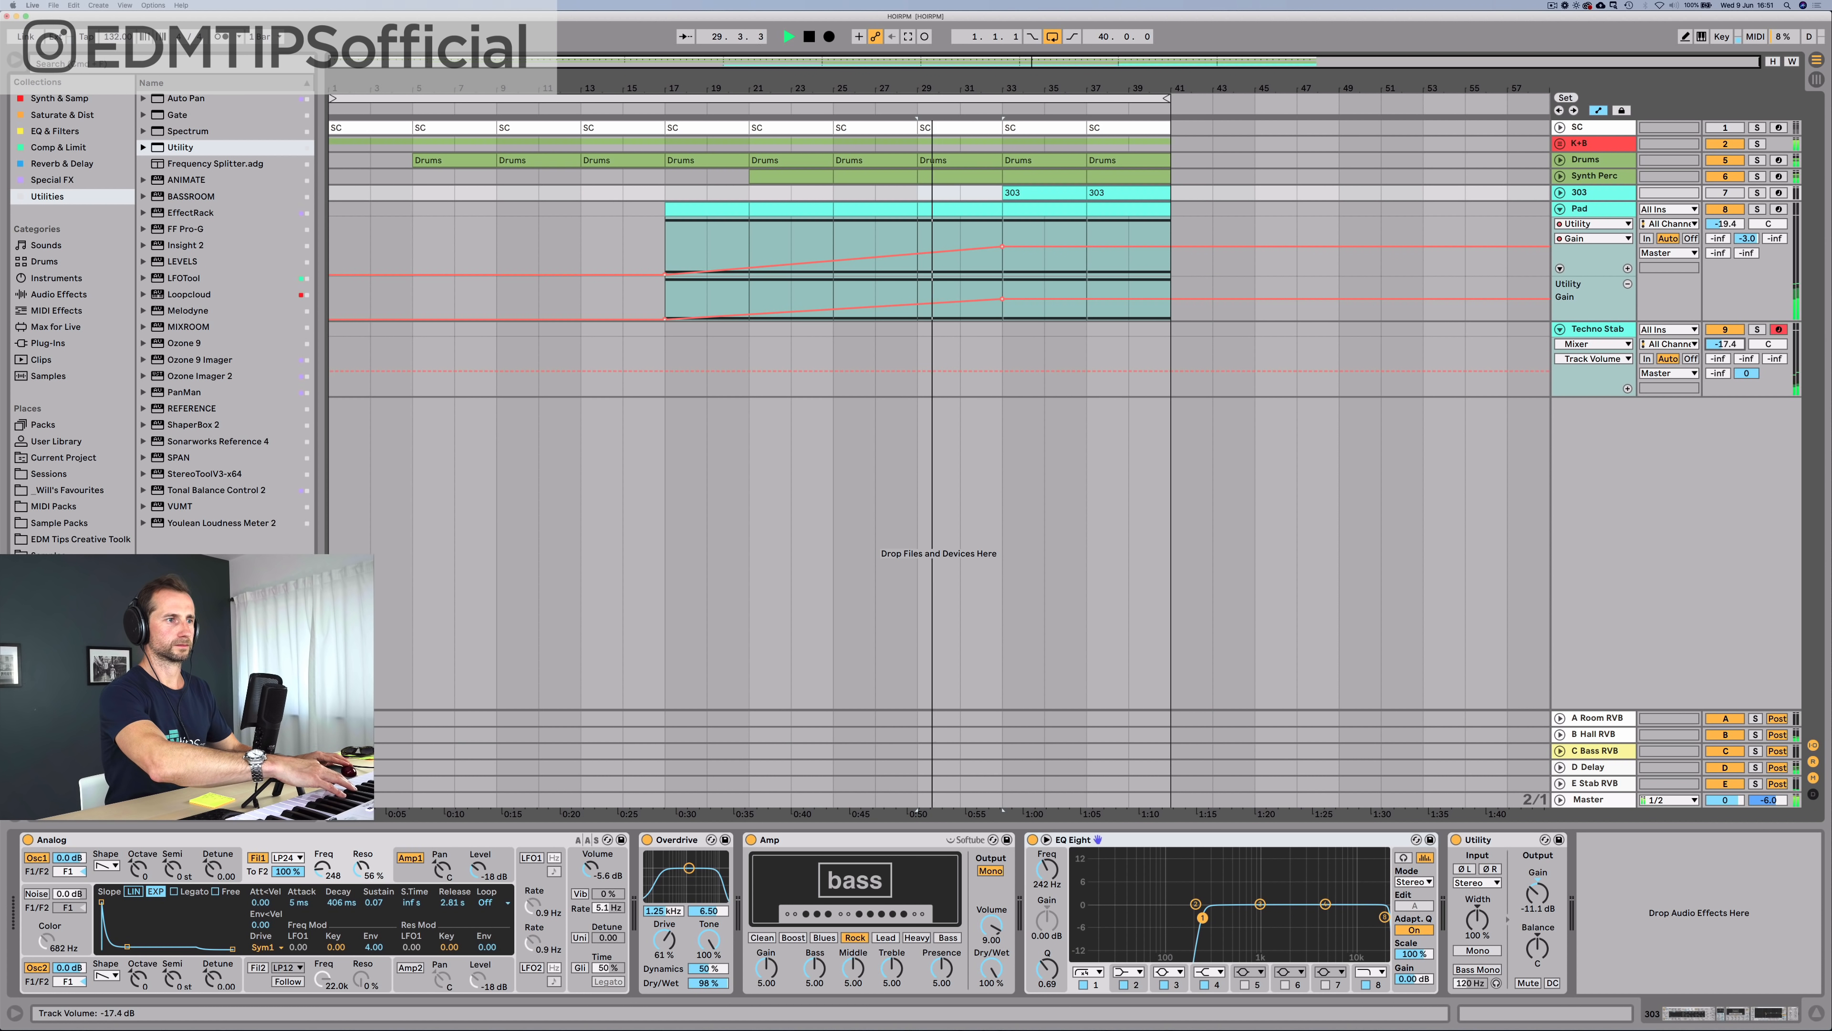
pyautogui.moveTo(1725, 345); pyautogui.dragTo(1725, 341)
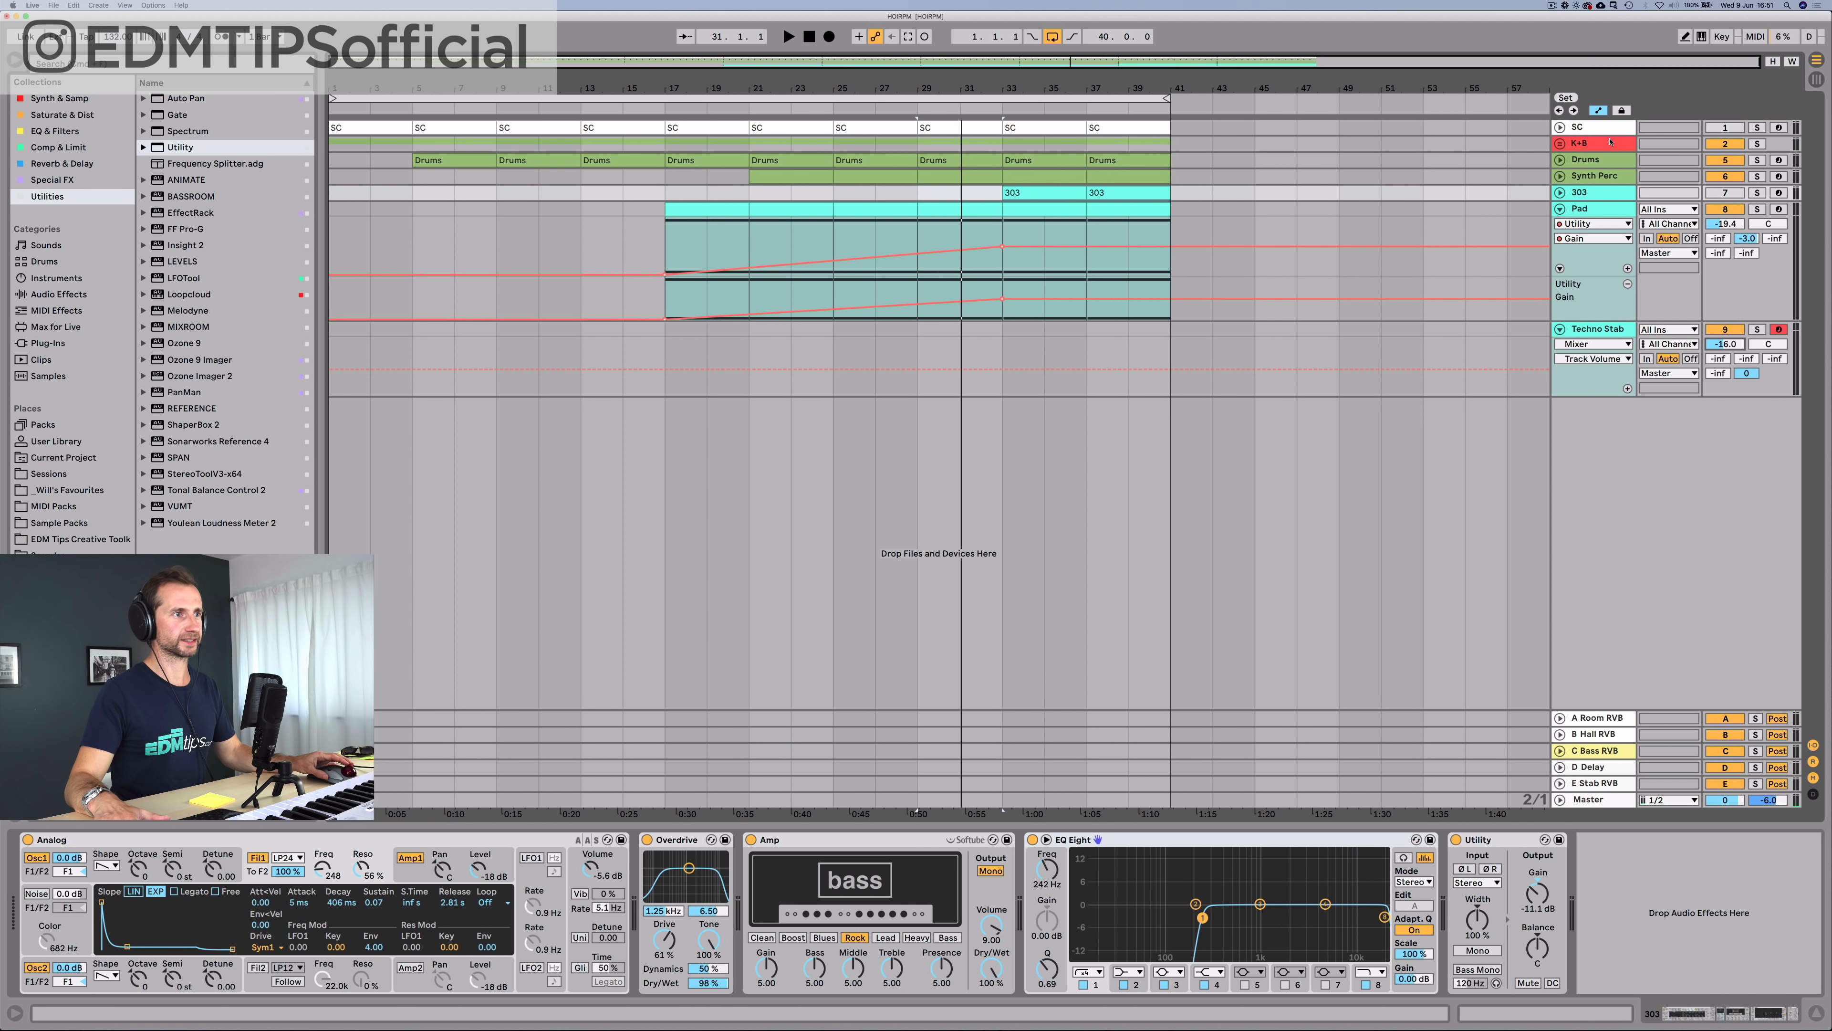
# Step: Delete the 303 clip at bar 33 of the arrangement
pyautogui.click(1610, 142)
pyautogui.click(1039, 195)
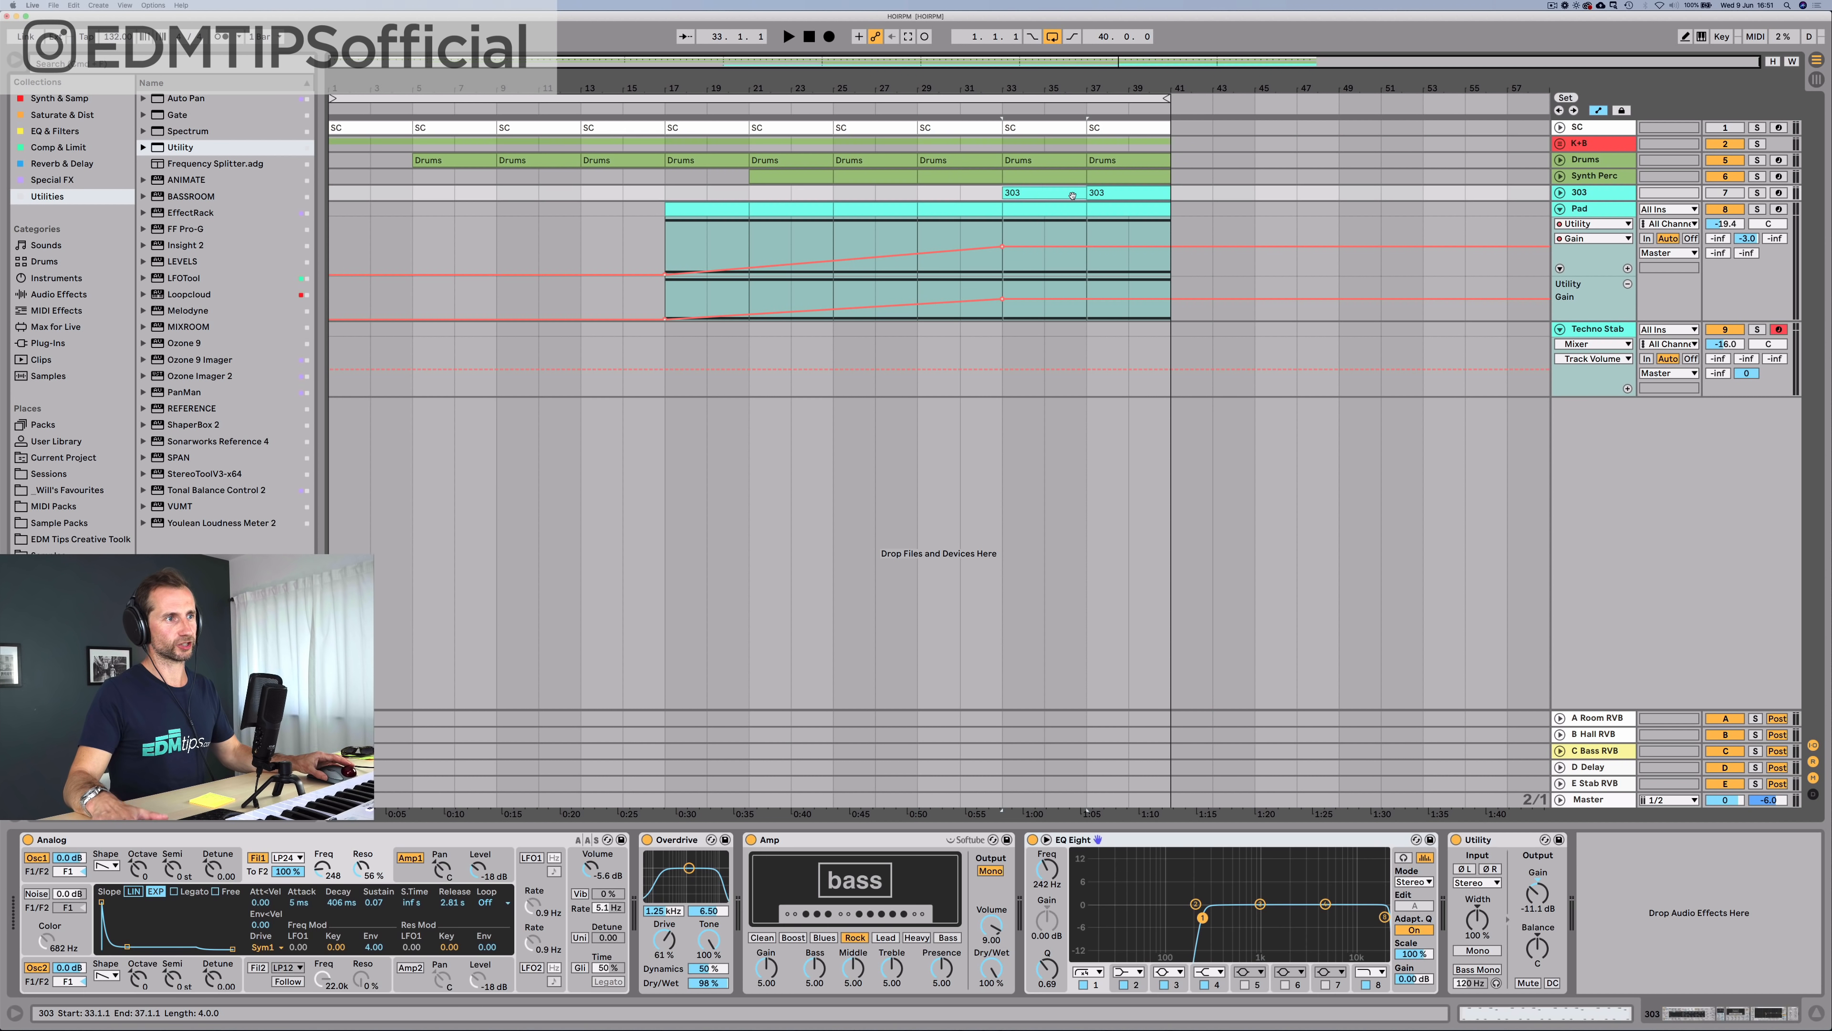
pyautogui.press('Delete')
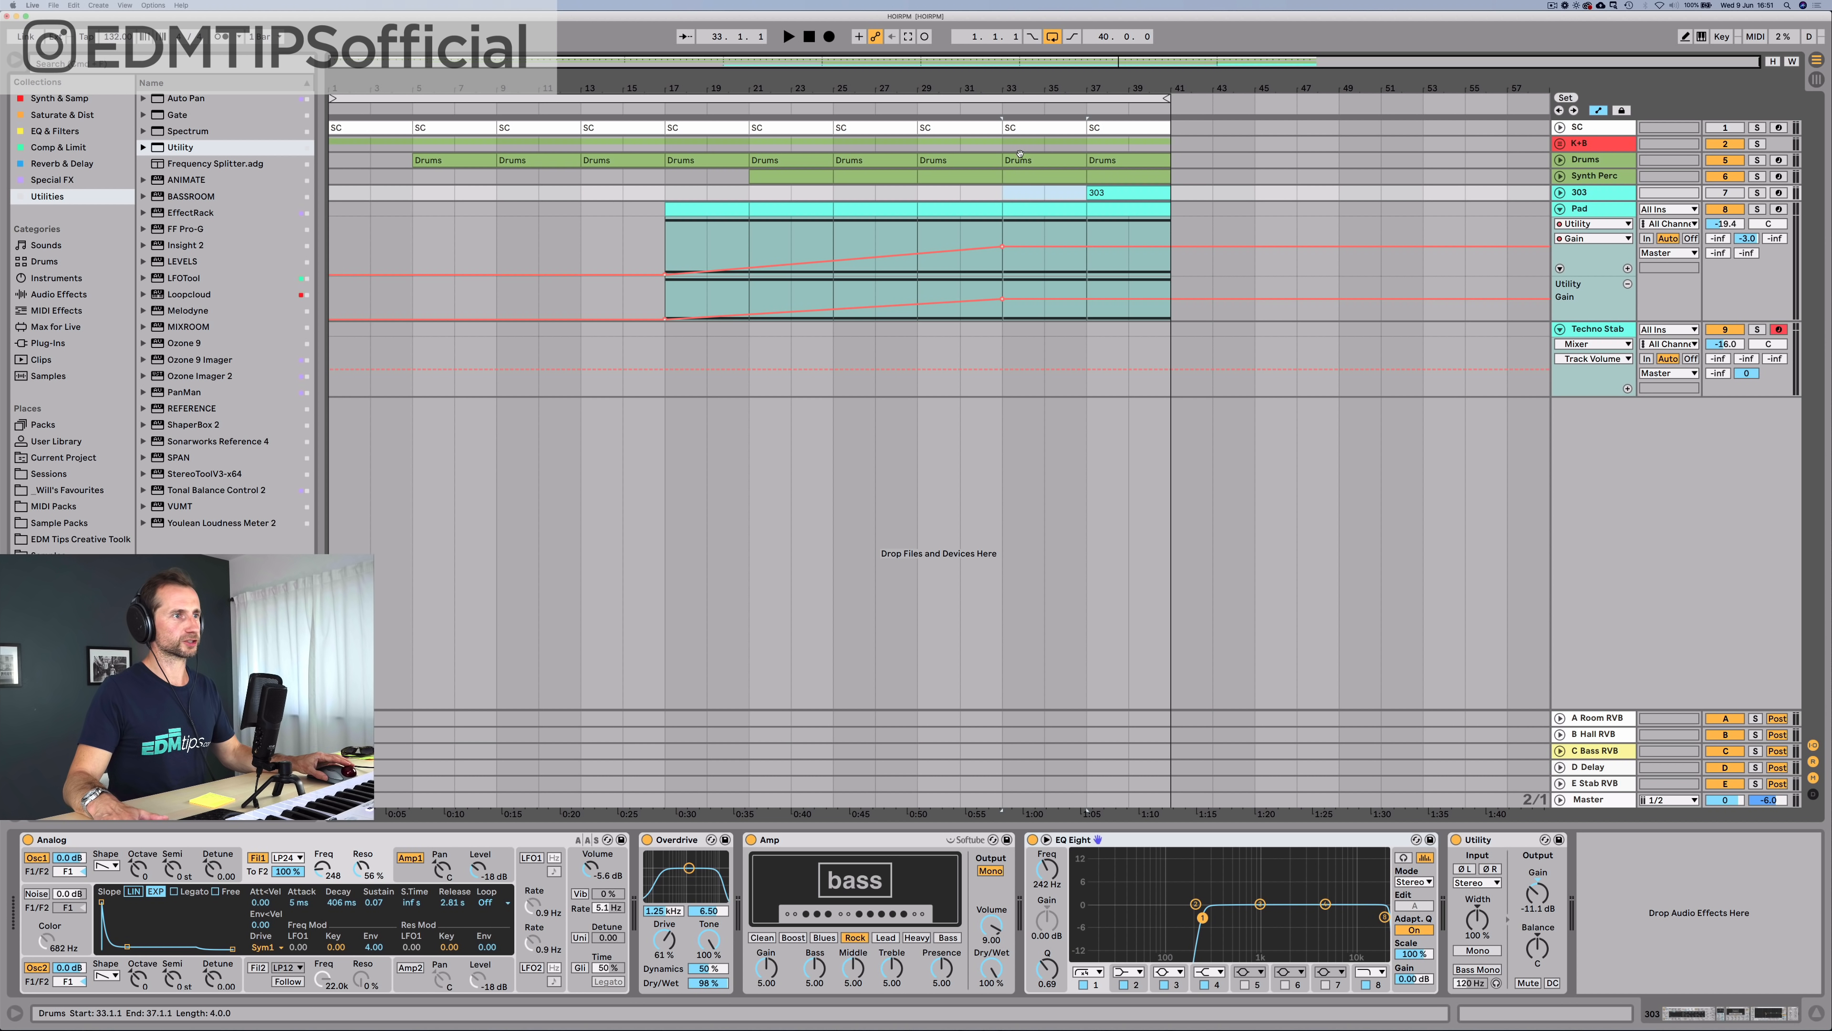
# Step: Insert an EQ Eight after the Glue Compressor on the K+B group track
pyautogui.click(1619, 147)
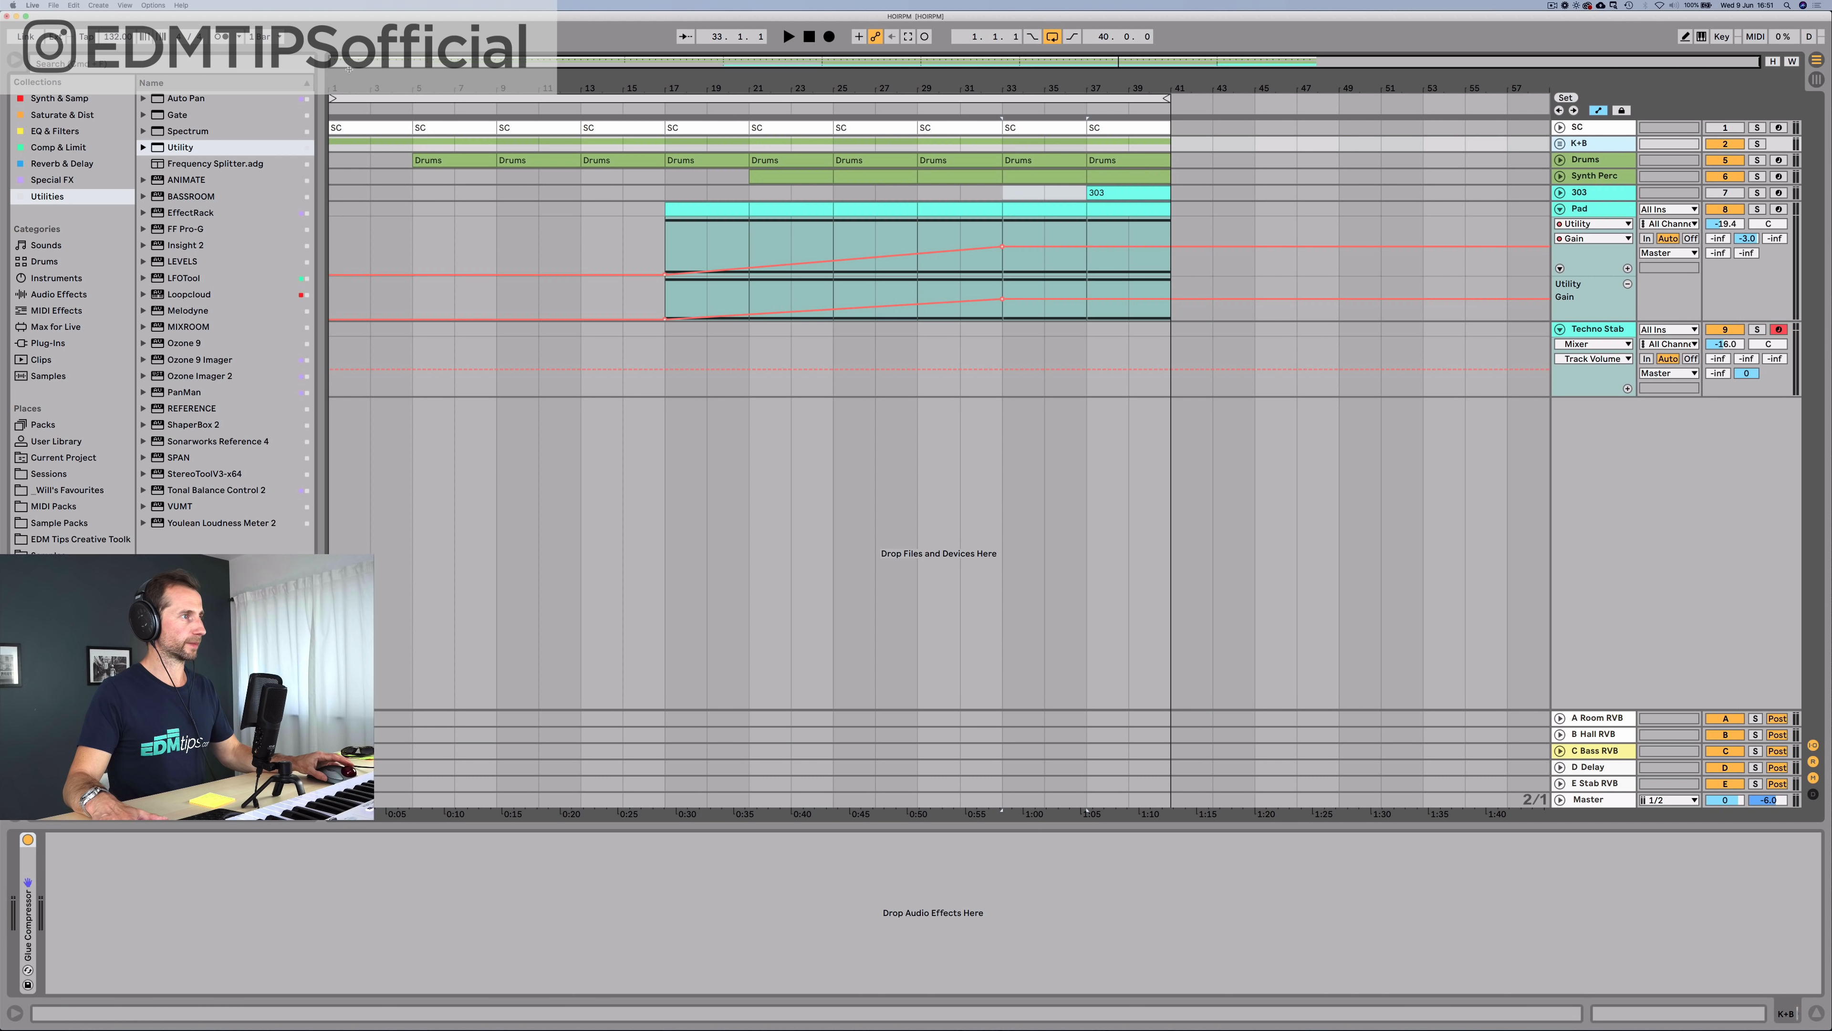
pyautogui.click(64, 131)
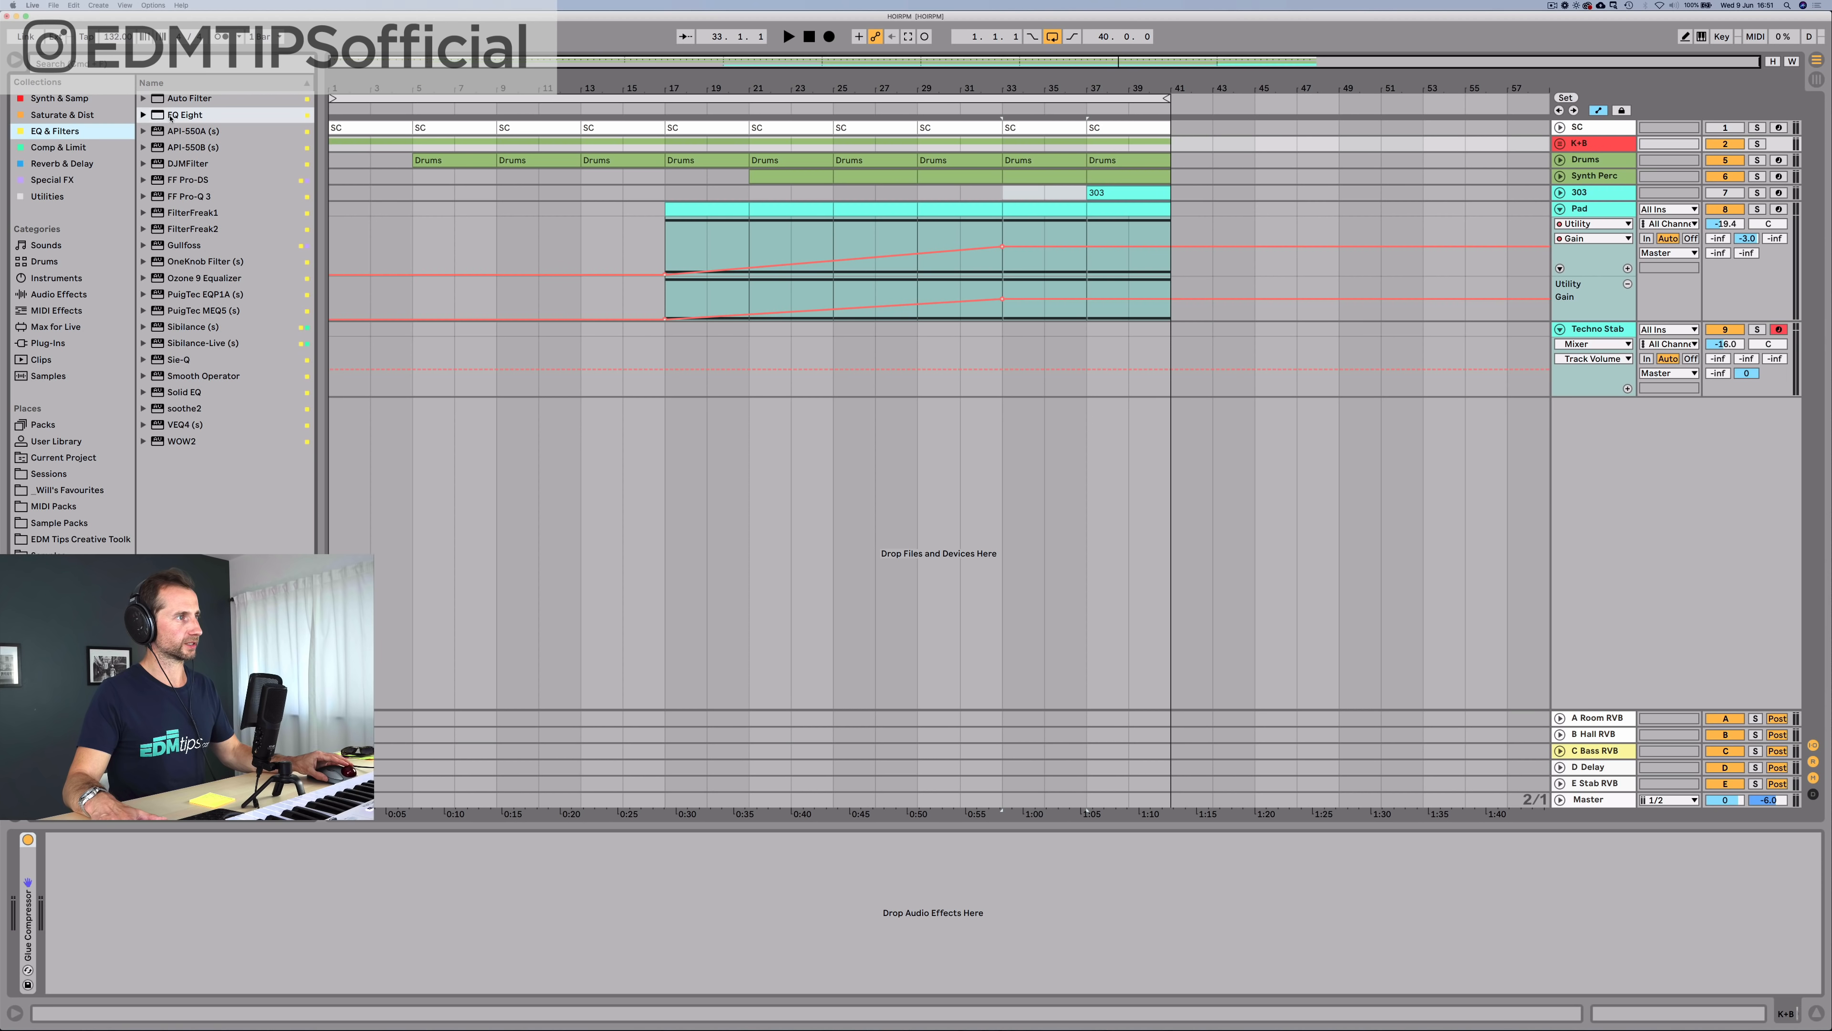
pyautogui.moveTo(207, 931); pyautogui.dragTo(205, 925)
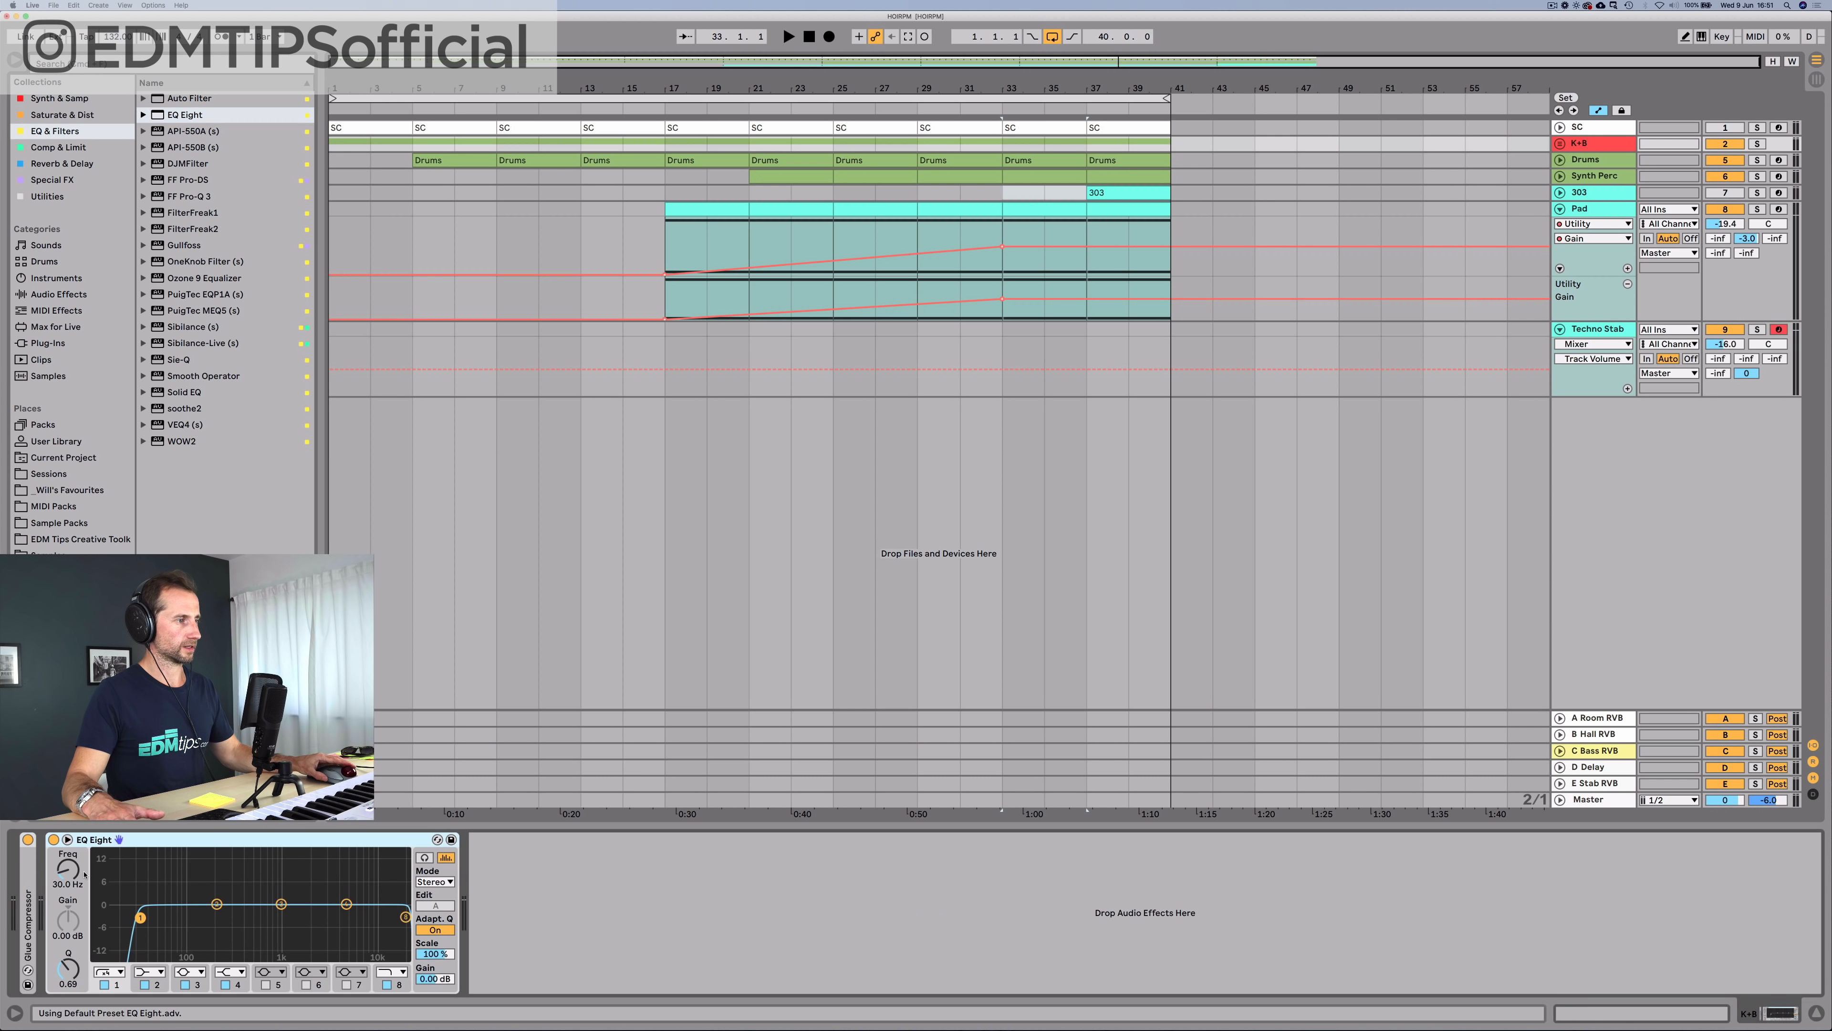
# Step: Set the K+B EQ Eight's band 1 frequency to 10.0 Hz and show its automation
pyautogui.moveTo(77, 870); pyautogui.dragTo(78, 902)
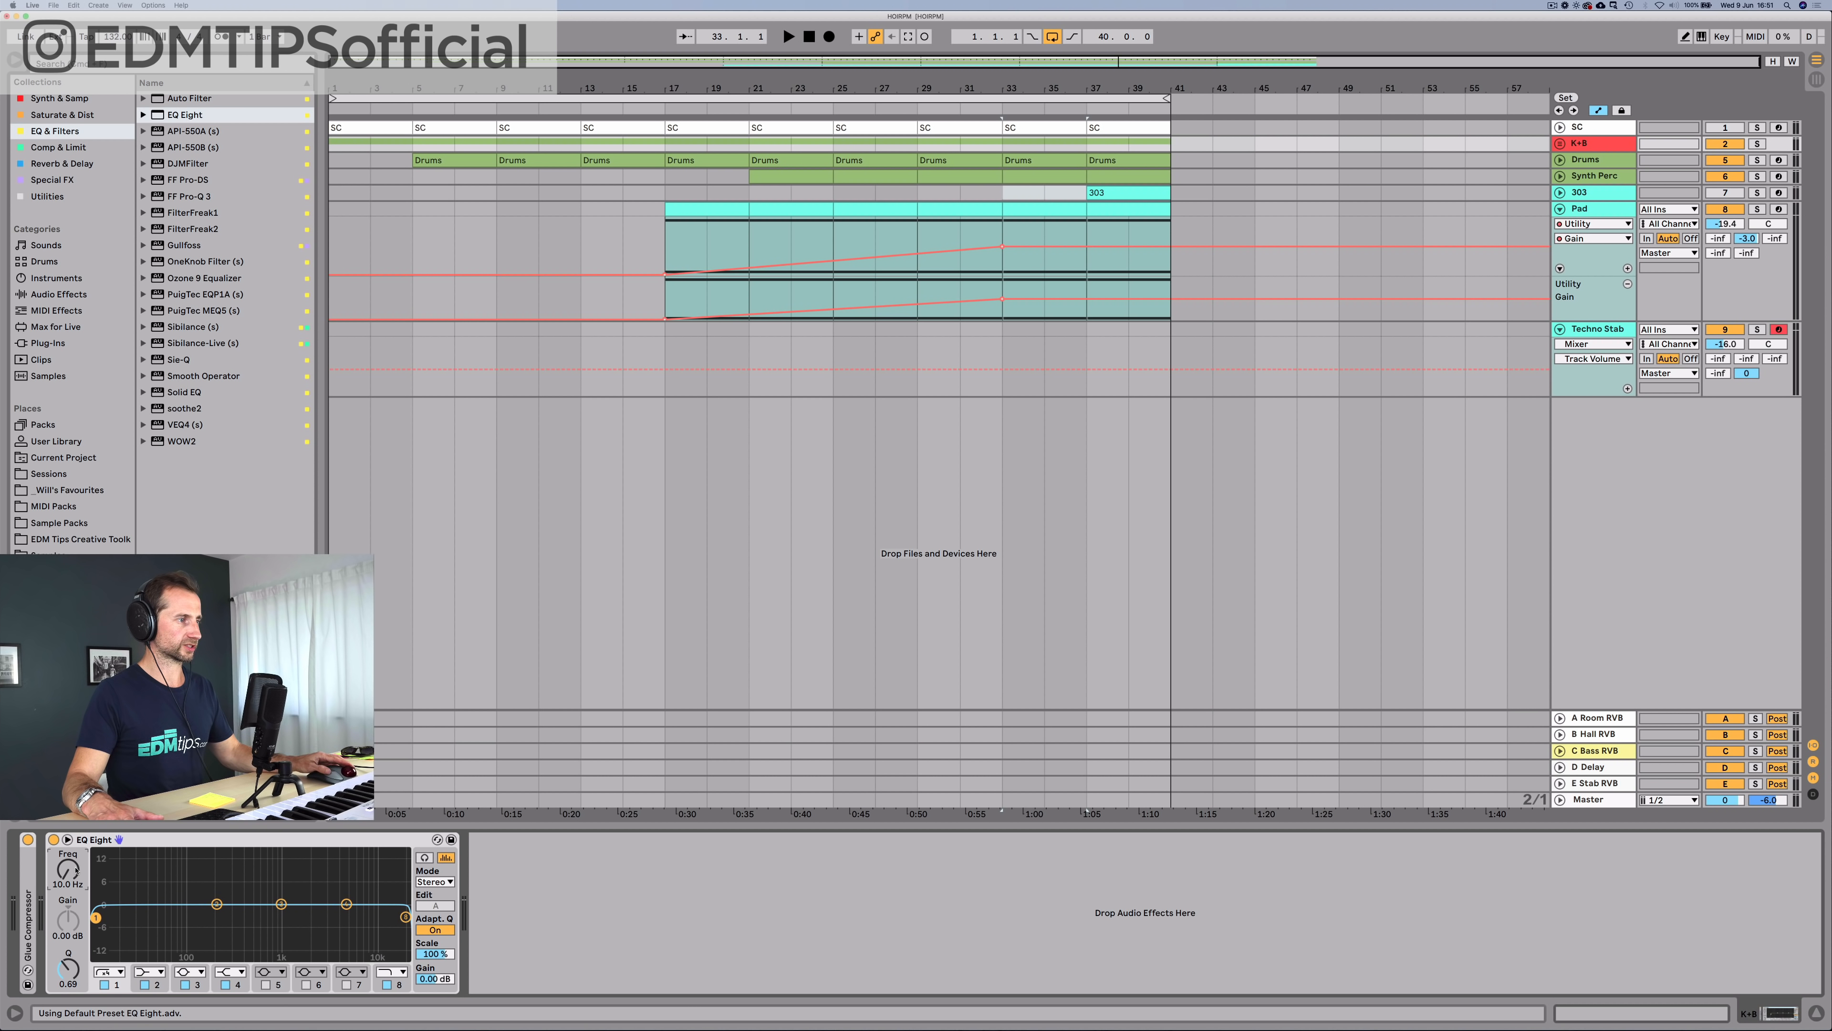
pyautogui.rightClick(76, 871)
pyautogui.click(94, 890)
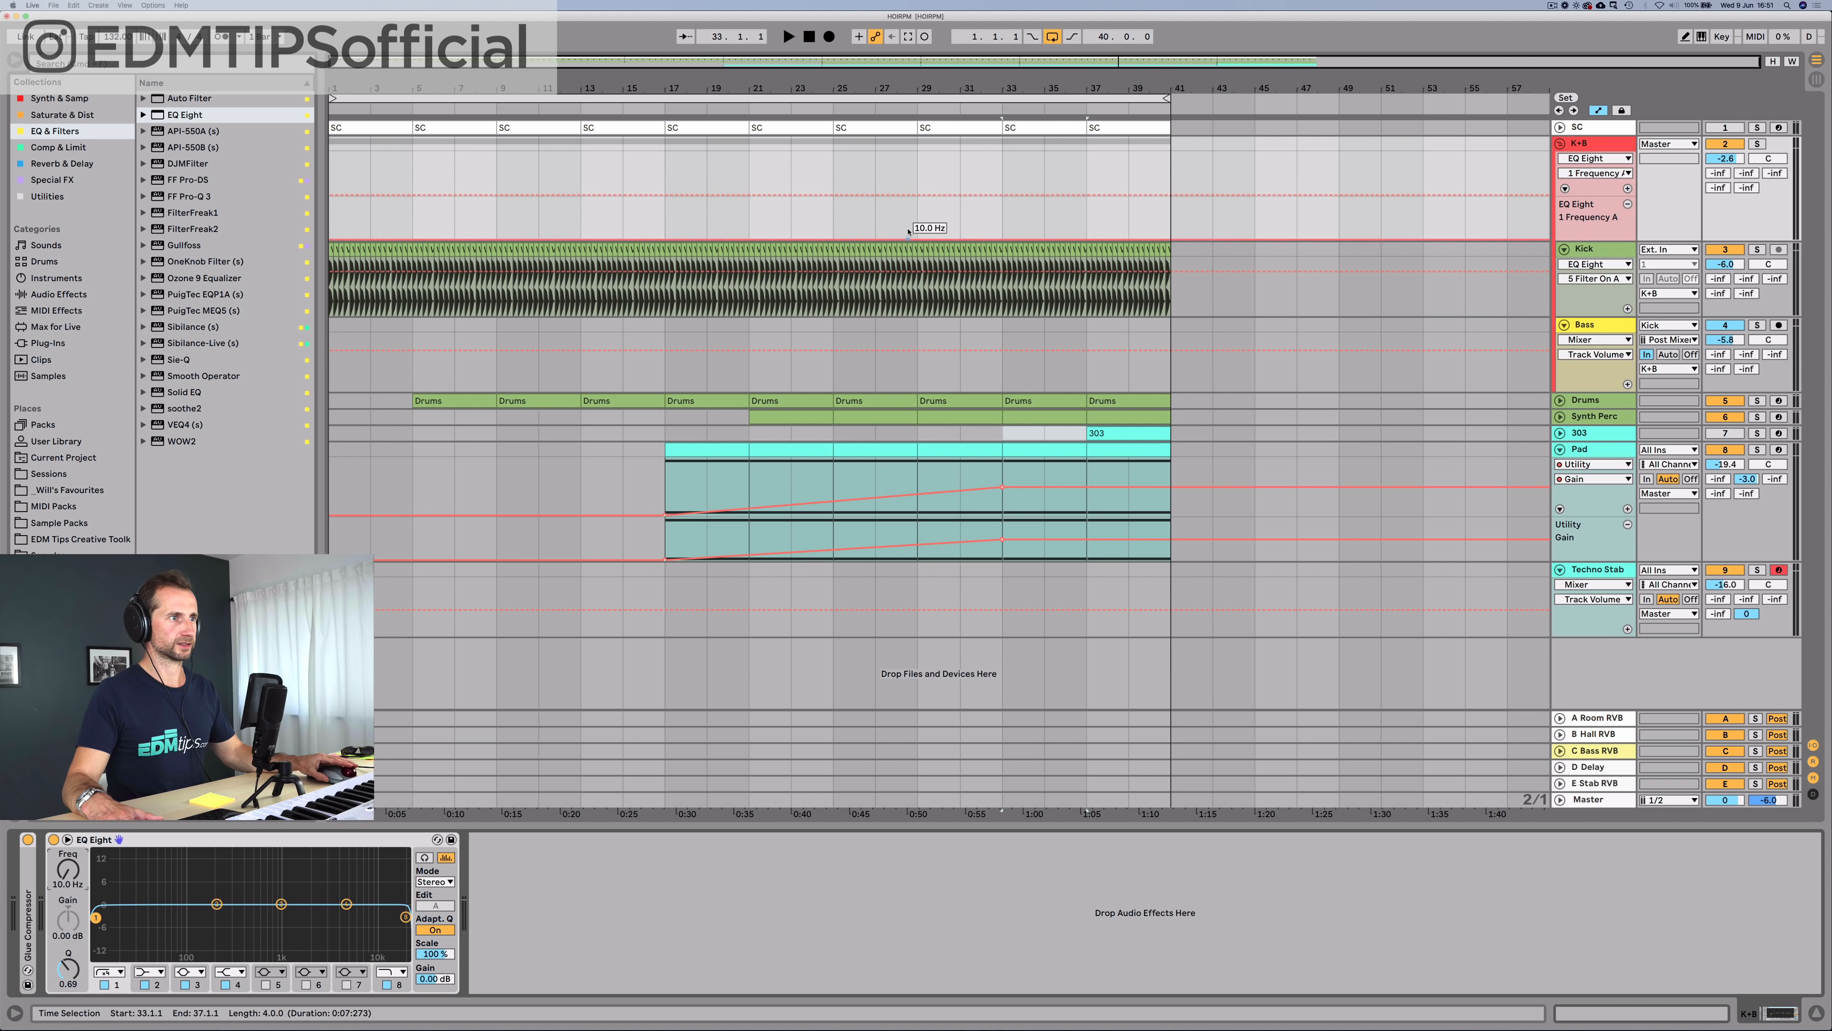
# Step: Automate the K+B low-cut frequency to jump to about 117 Hz at bar 29, rise slightly until bar 37, and drop back to 10 Hz
pyautogui.moveTo(908, 231); pyautogui.dragTo(917, 141)
pyautogui.click(866, 105)
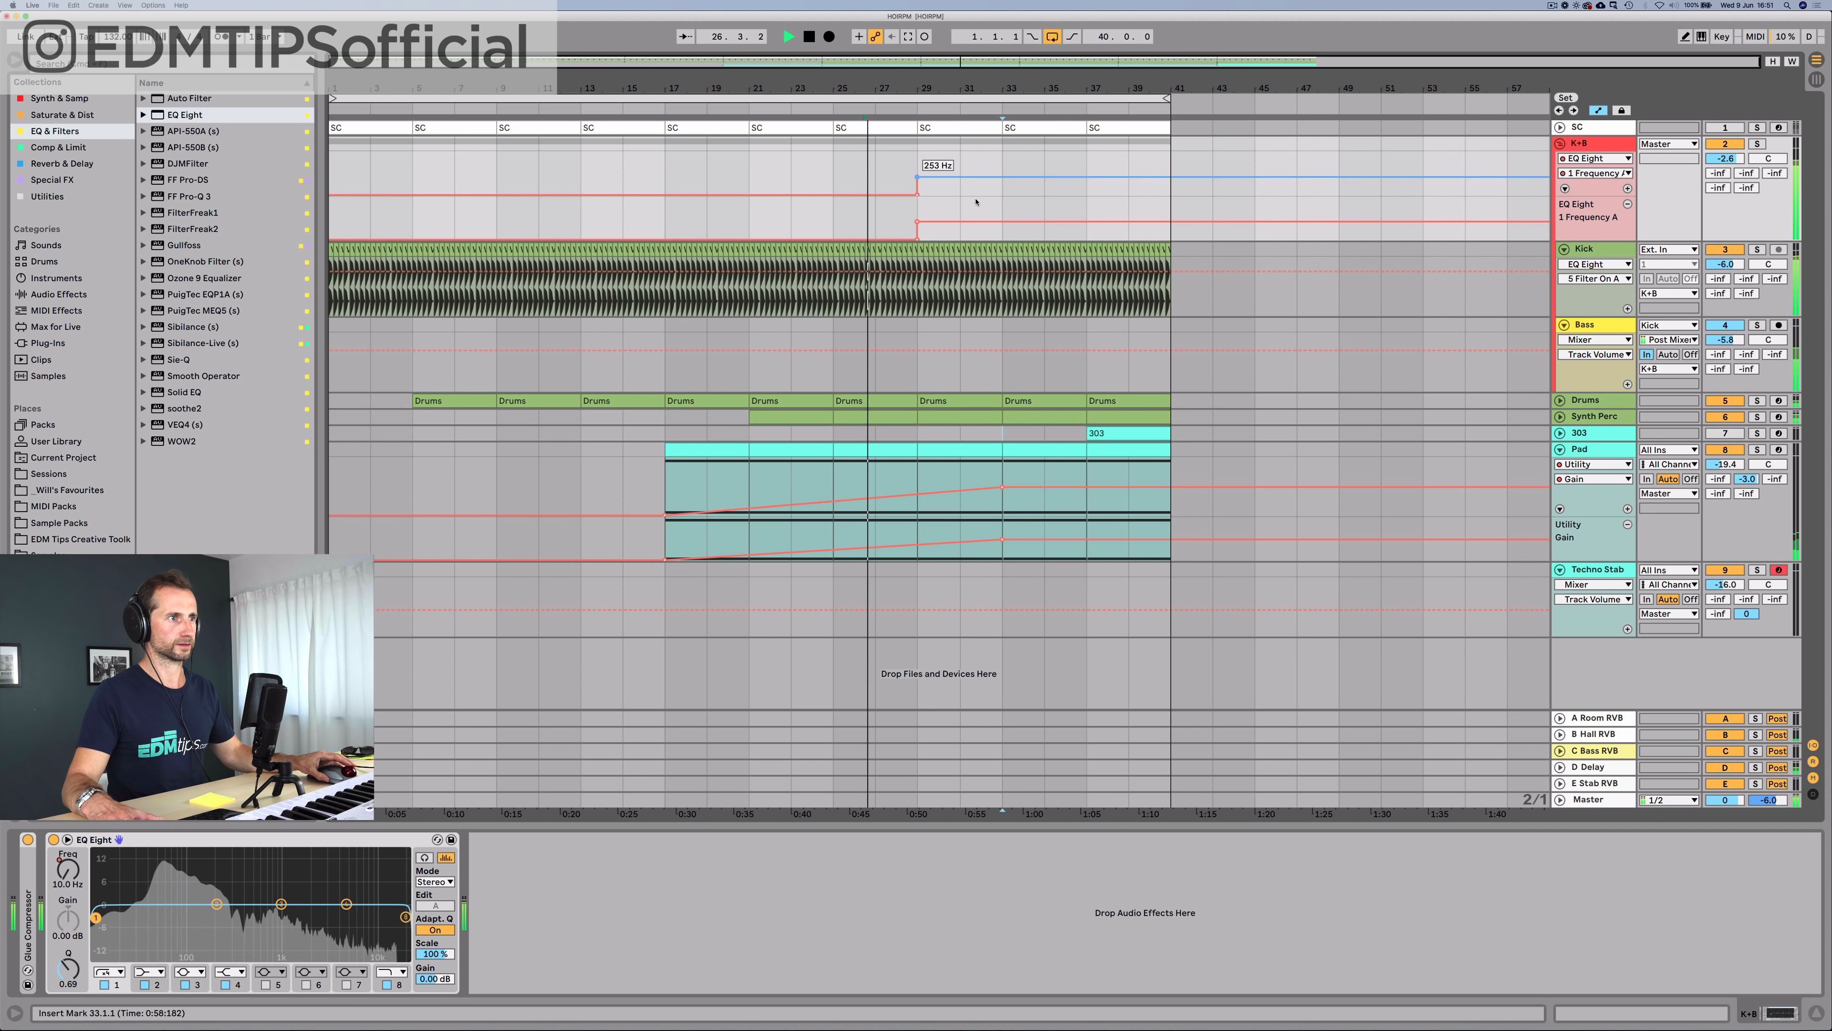
pyautogui.click(916, 179)
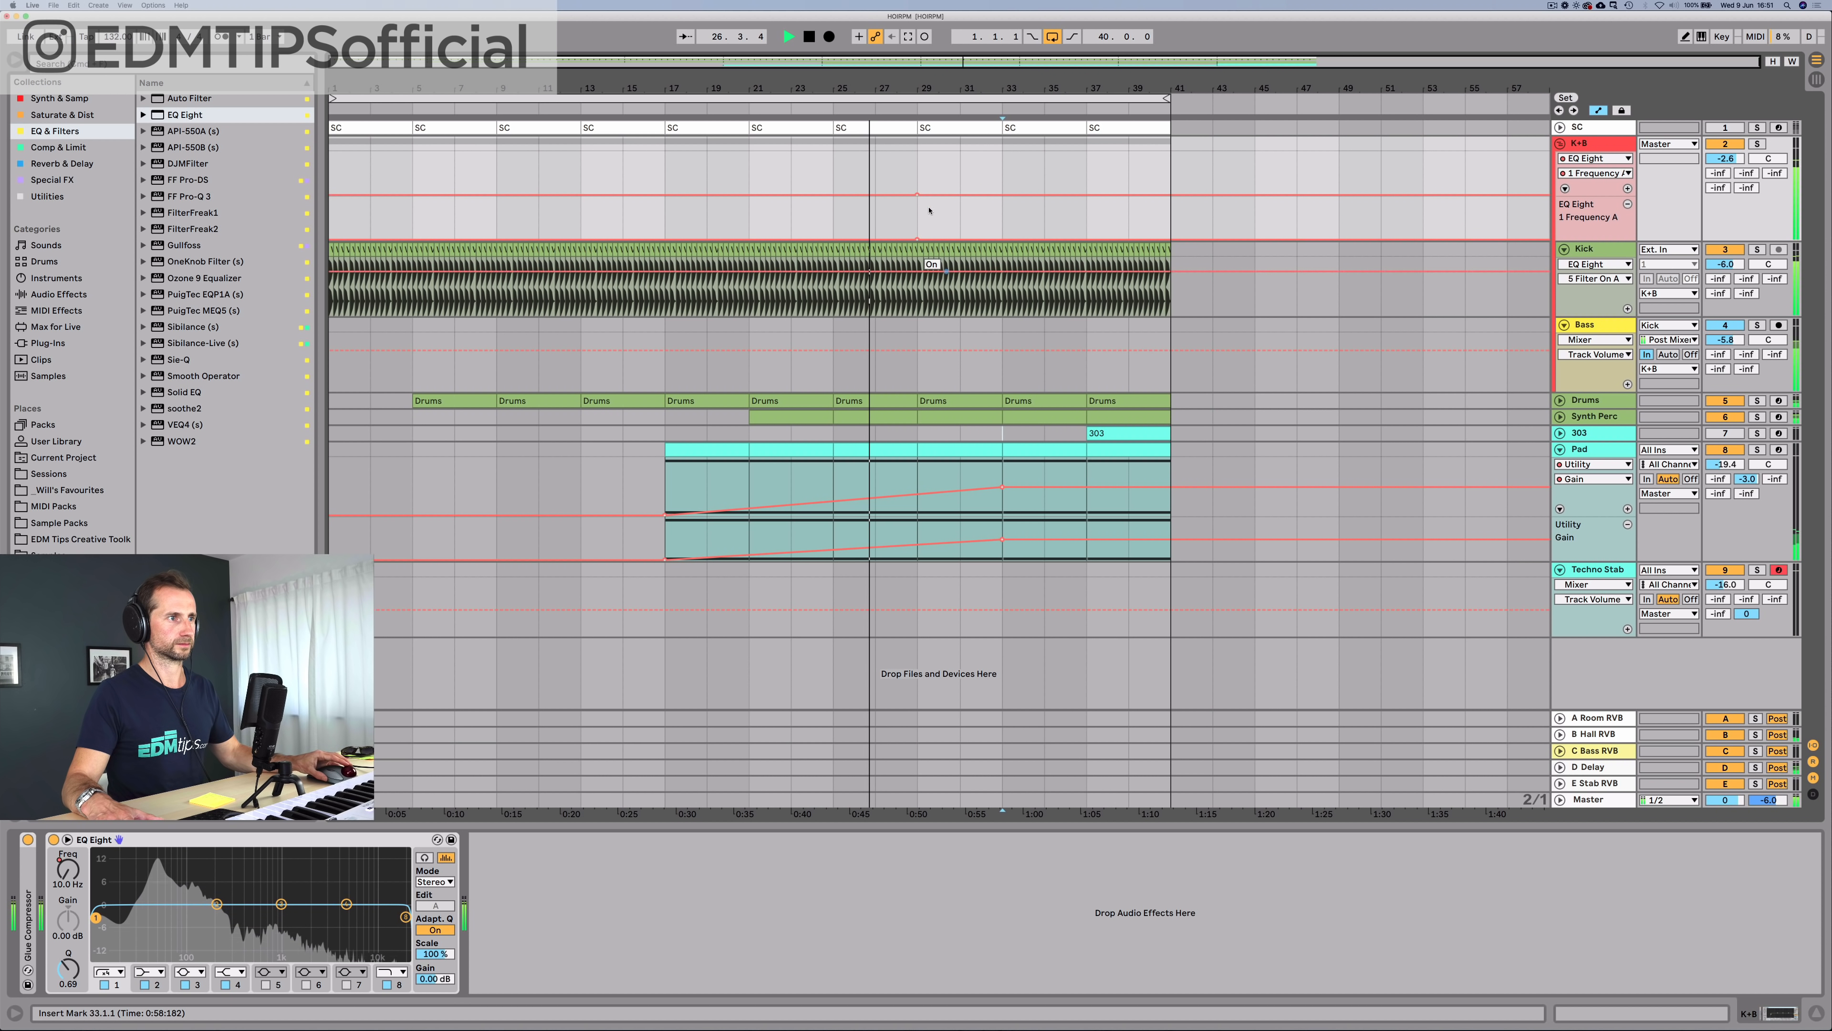
pyautogui.moveTo(929, 195); pyautogui.dragTo(917, 181)
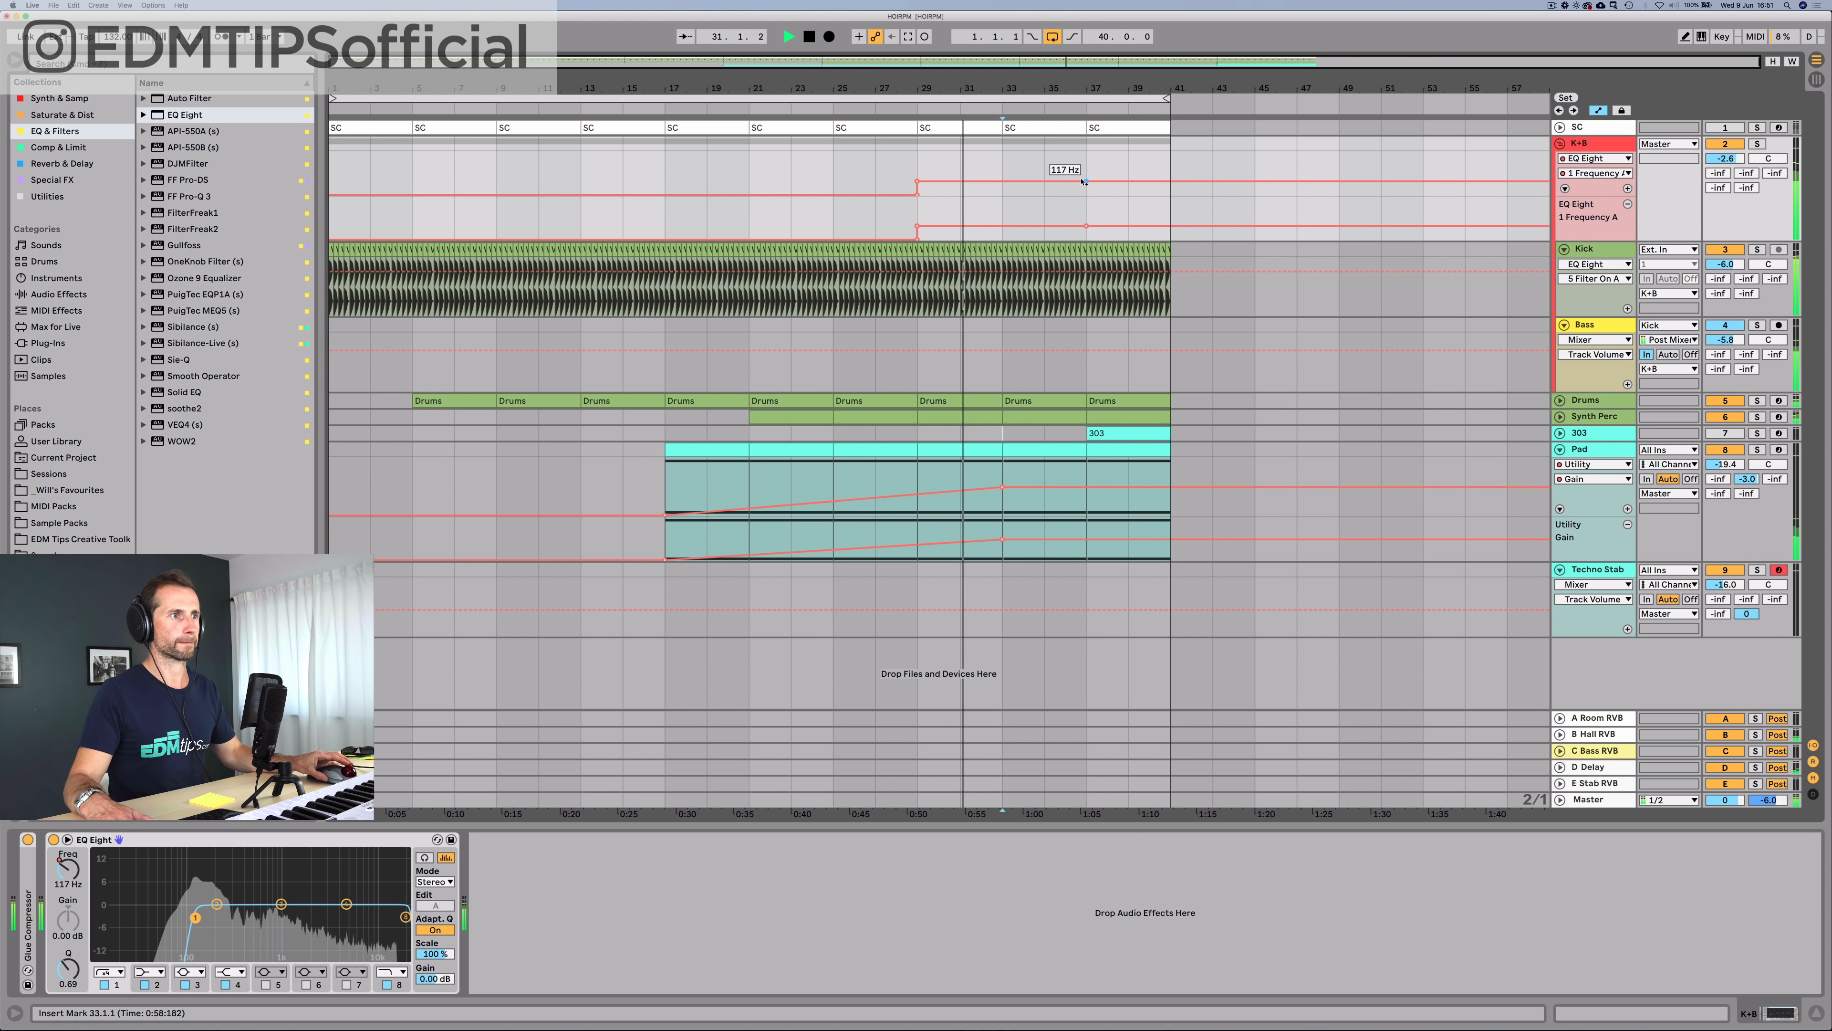
pyautogui.moveTo(1098, 181)
pyautogui.mouseDown()
pyautogui.moveTo(1087, 194)
pyautogui.moveTo(1087, 178)
pyautogui.mouseUp()
pyautogui.click(1003, 182)
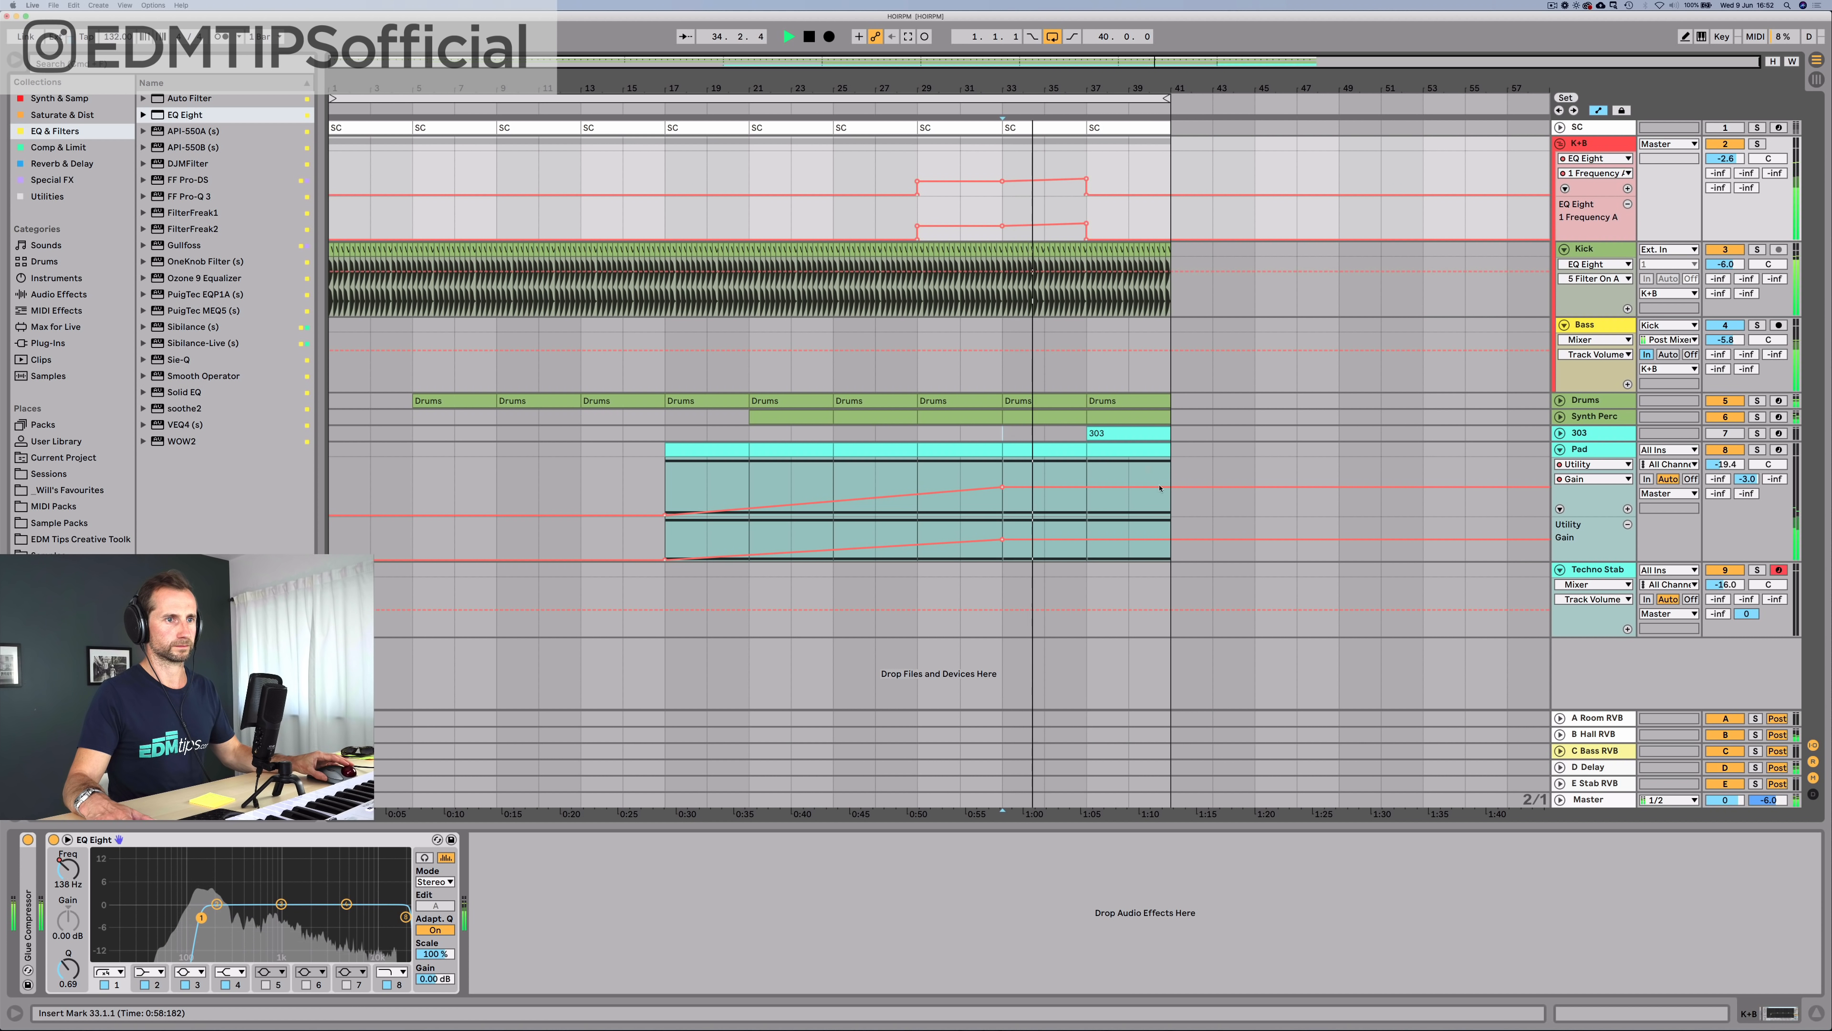
# Step: Delete the Pad clip from bar 37 to bar 41, fold the Pad track, and unfold the 303 track
pyautogui.click(1134, 455)
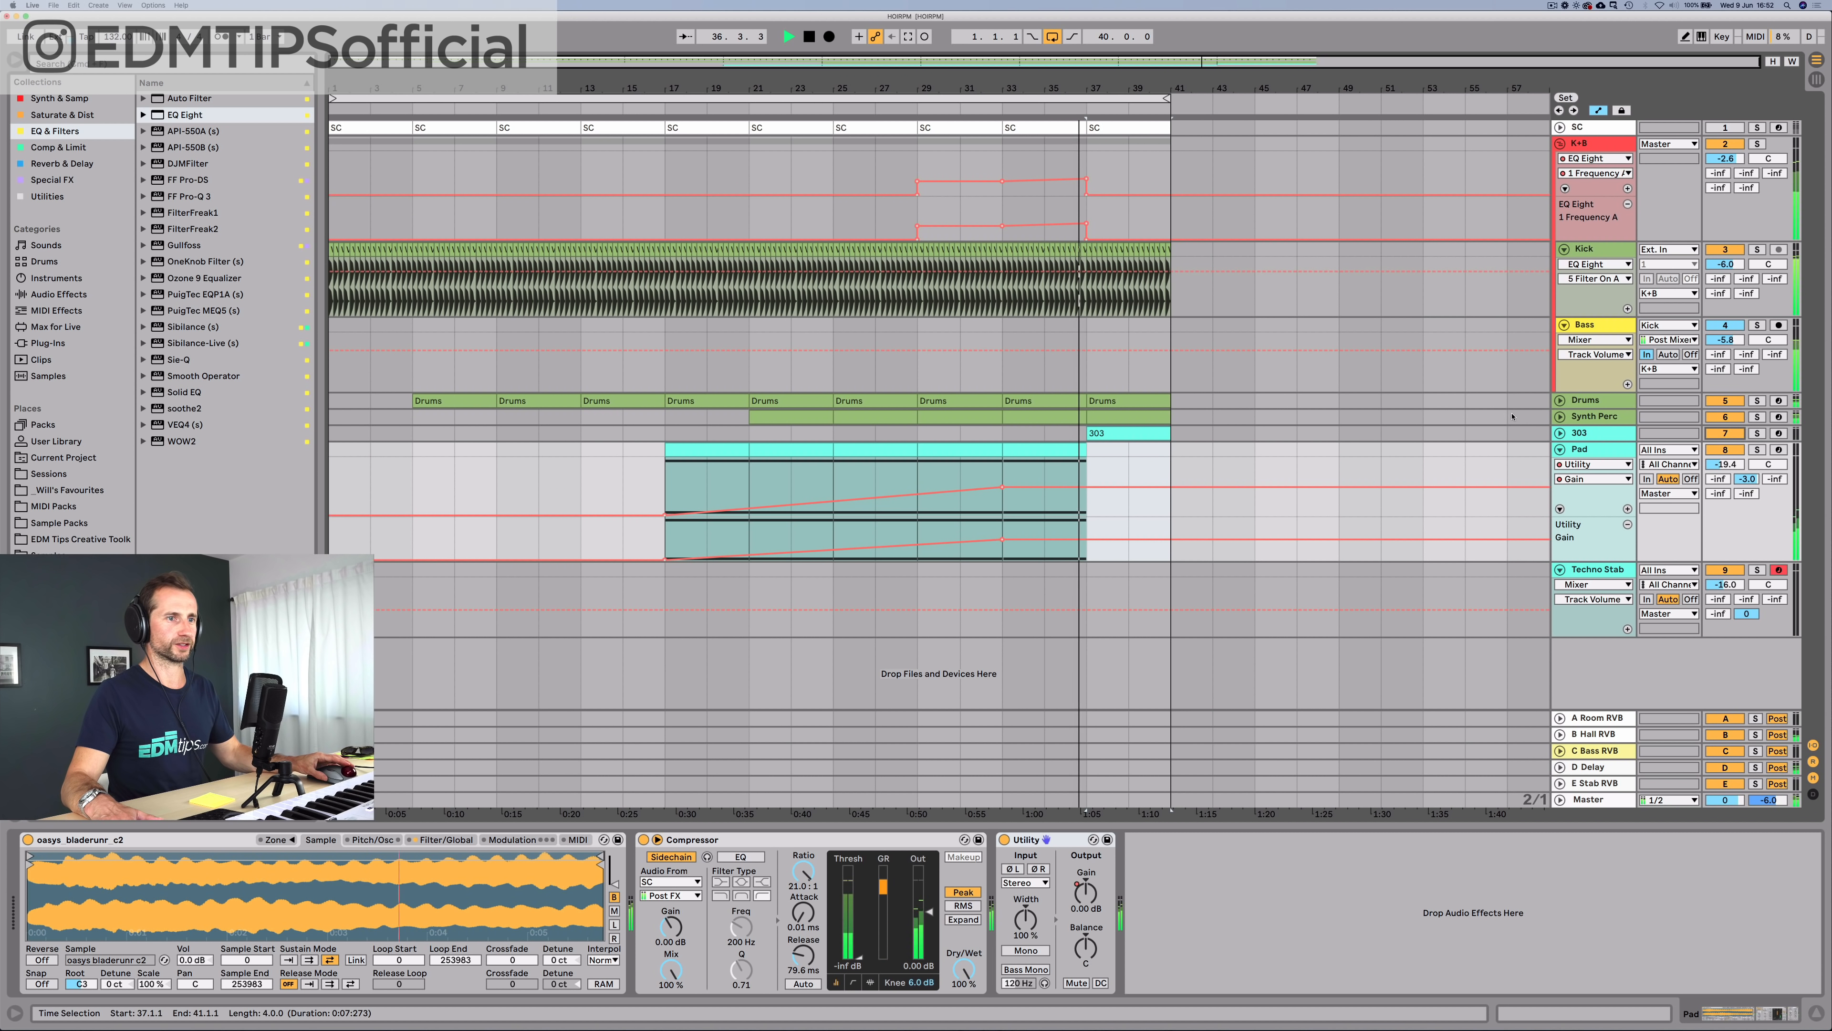
pyautogui.click(1560, 449)
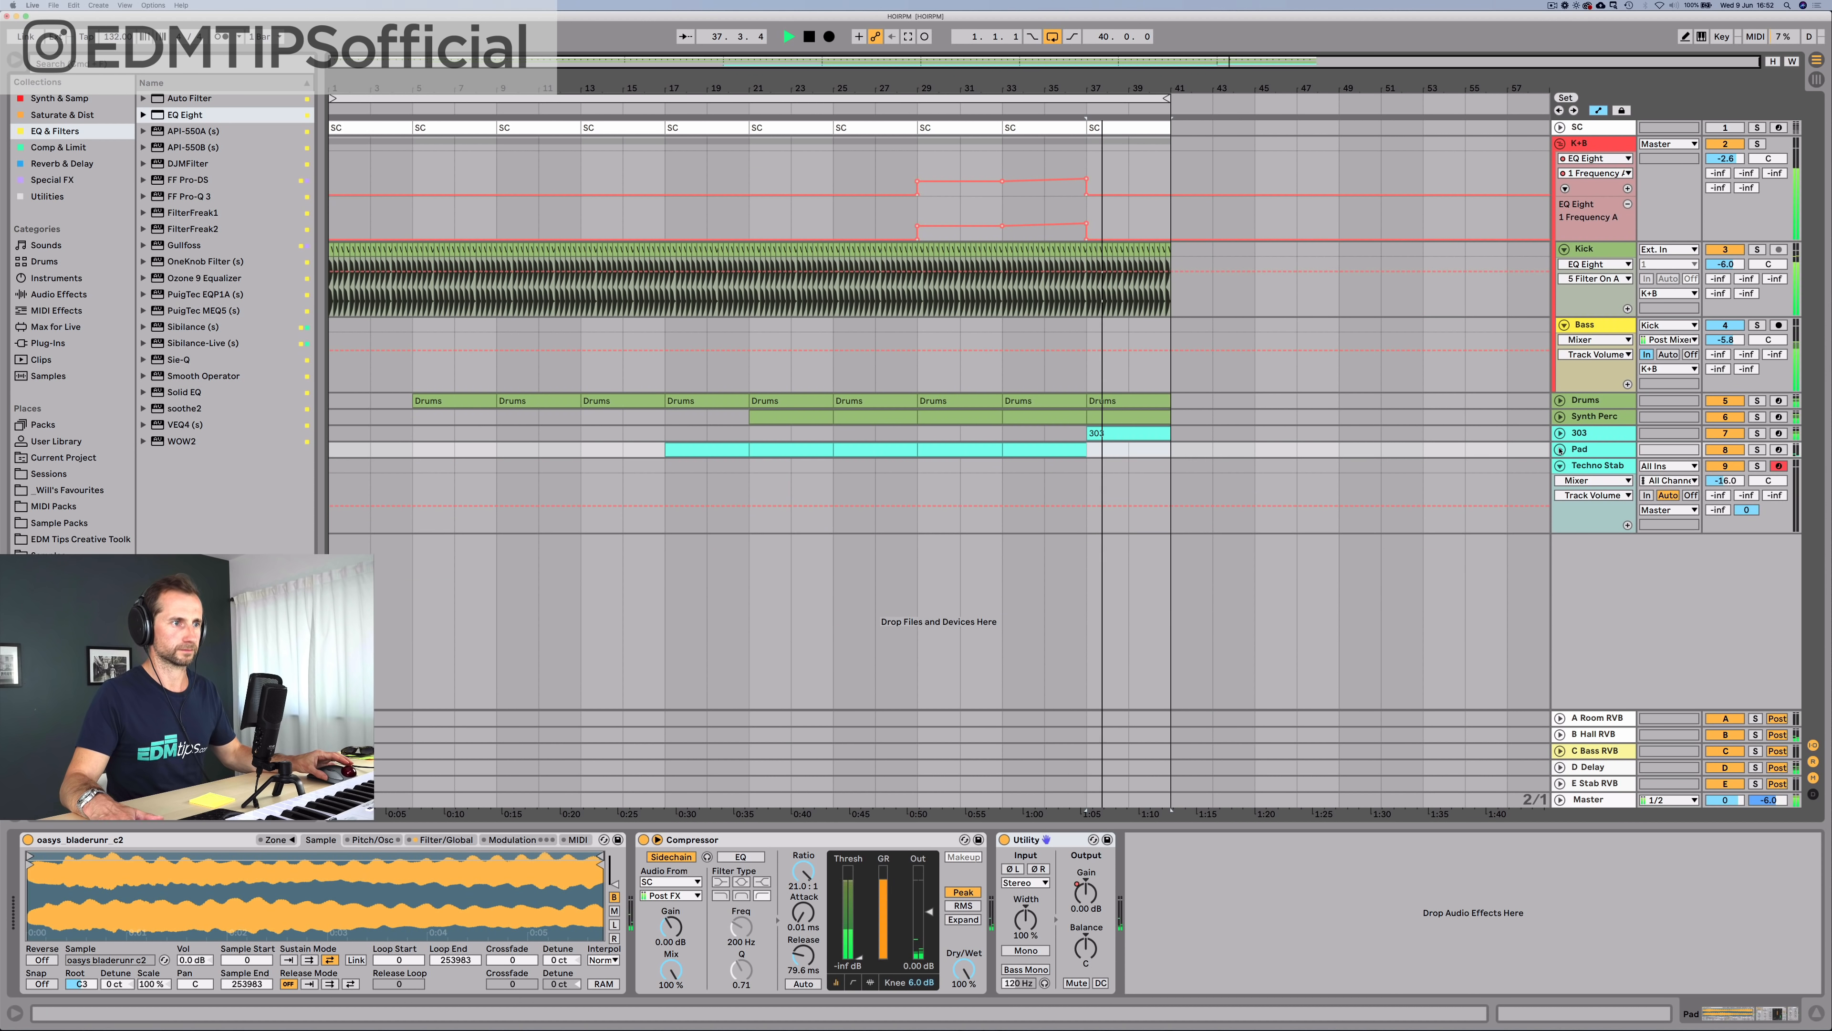
pyautogui.click(1560, 433)
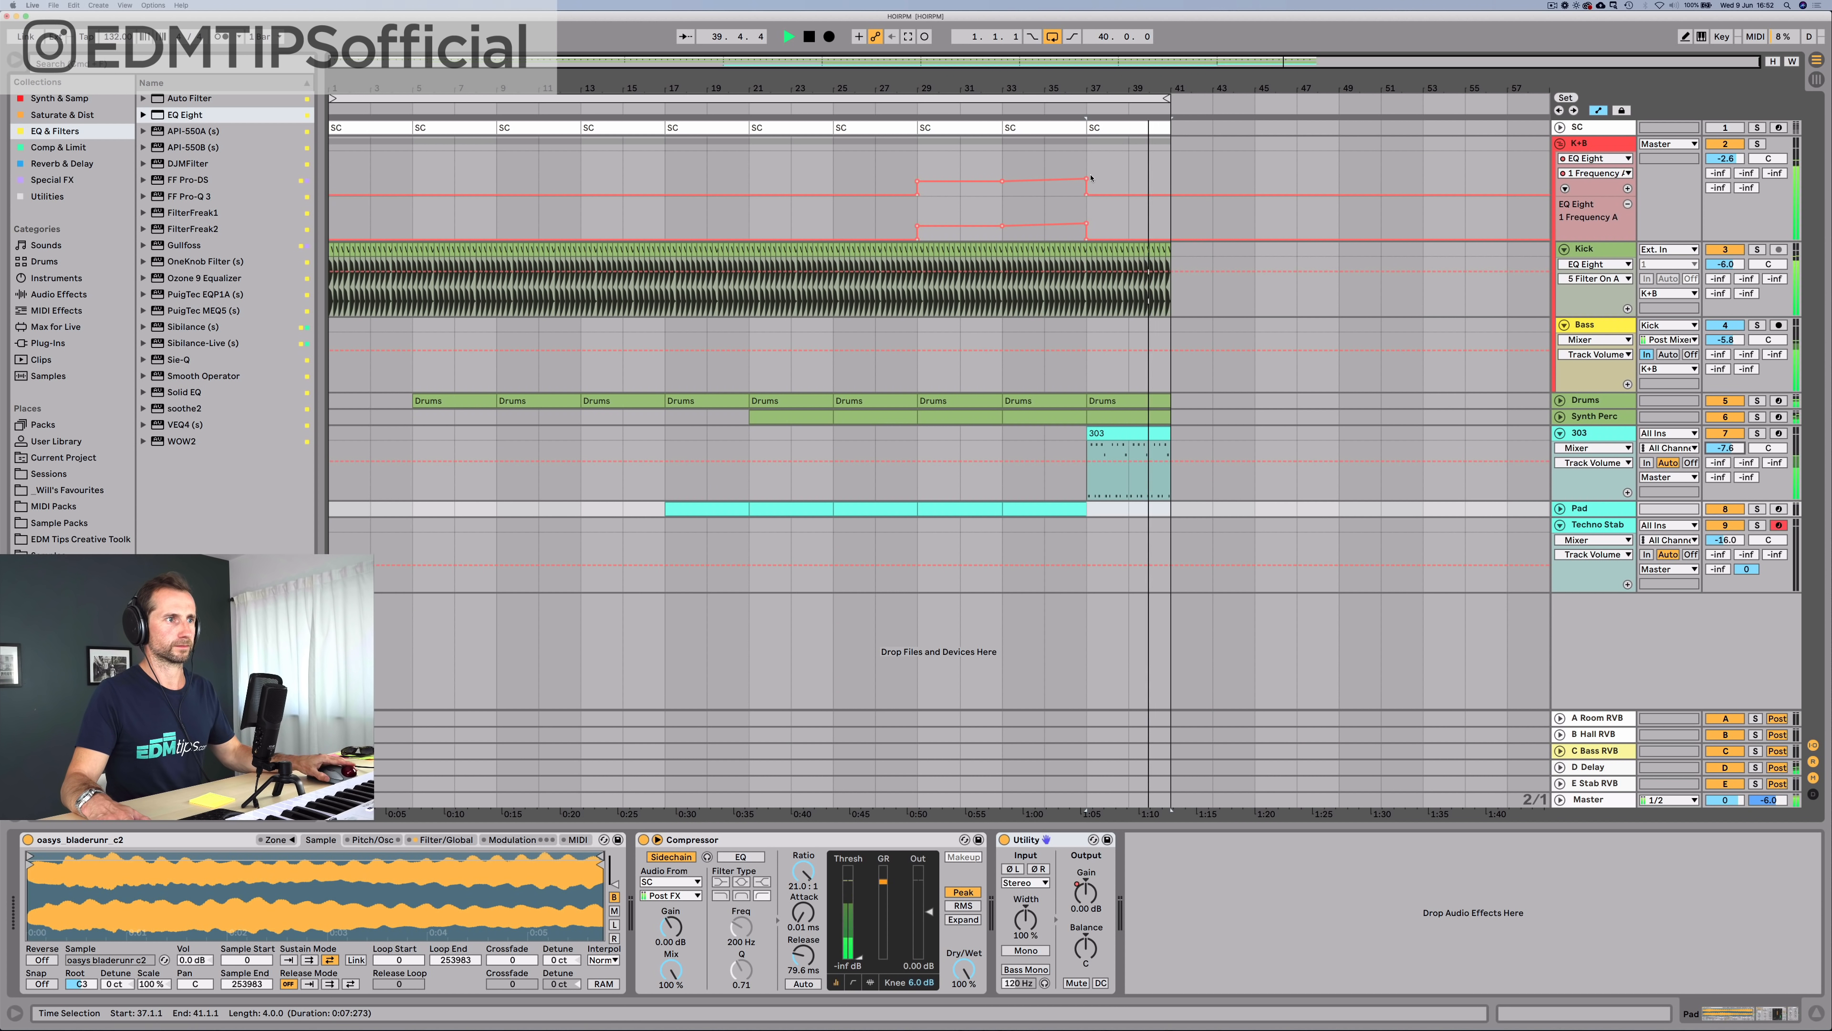
# Step: Loop the four-bar section from bar 37 to bar 41 of the arrangement
pyautogui.moveTo(1088, 166); pyautogui.dragTo(1164, 165)
pyautogui.press('super+l')
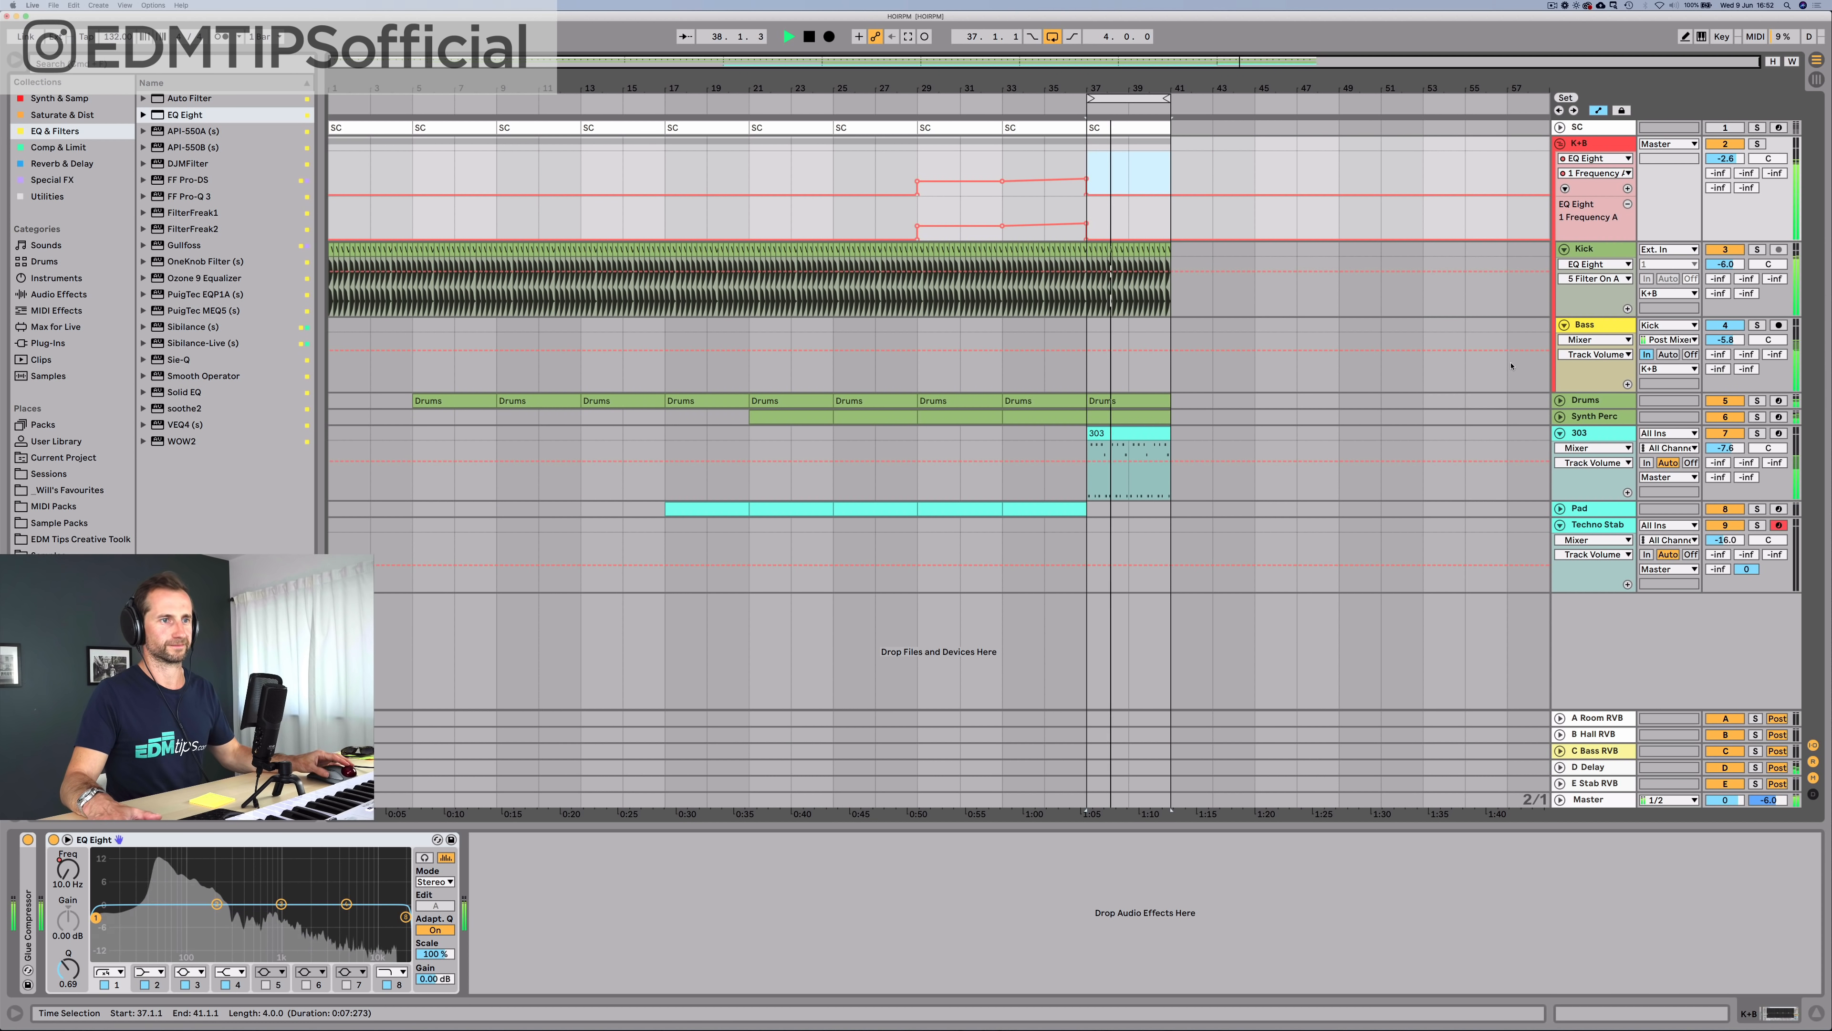
pyautogui.moveTo(1150, 75); pyautogui.dragTo(903, 288)
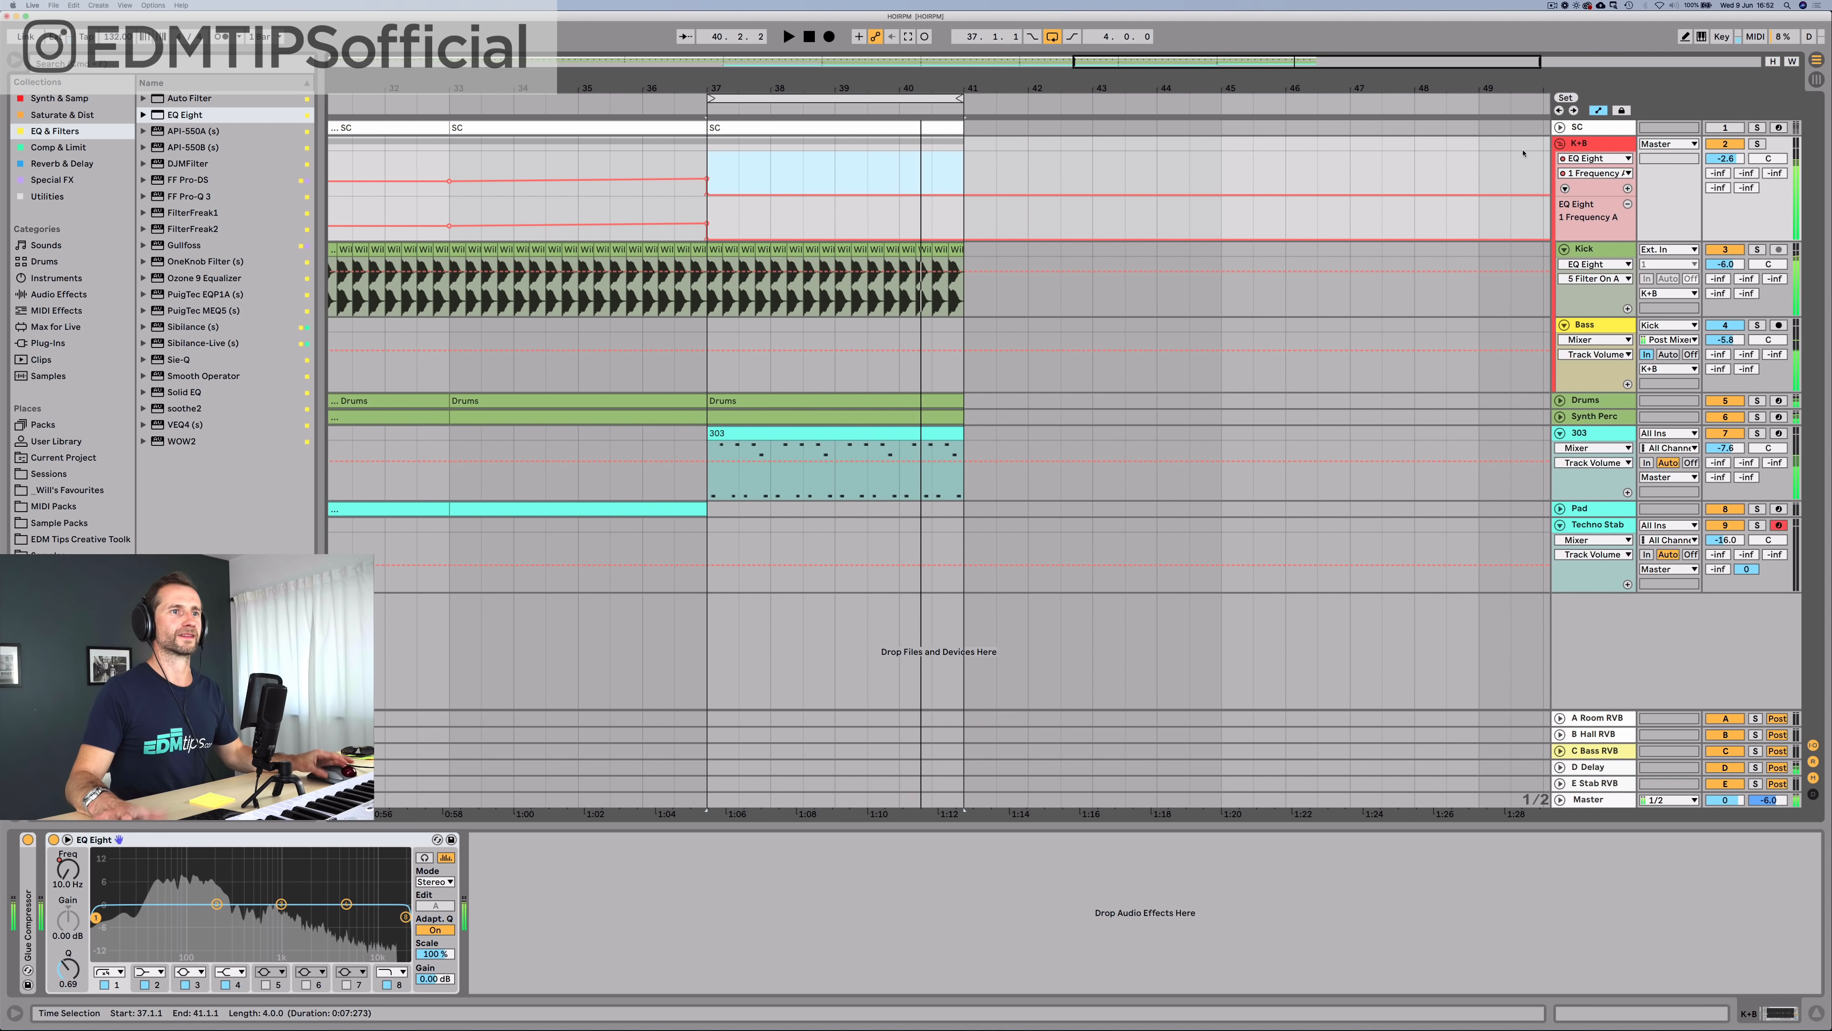